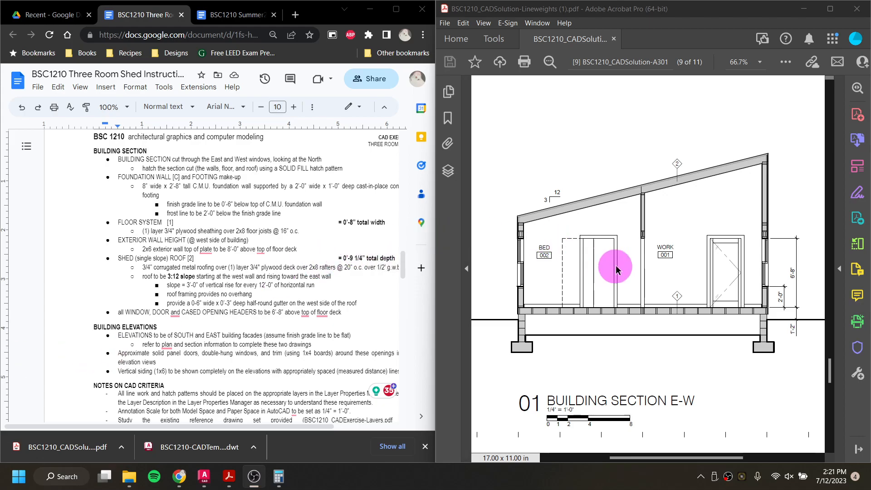
Step: Page through the reference PDF's section, south elevation, floor plan and east elevation sheets to study the drawings
scroll(612, 263, up, 4)
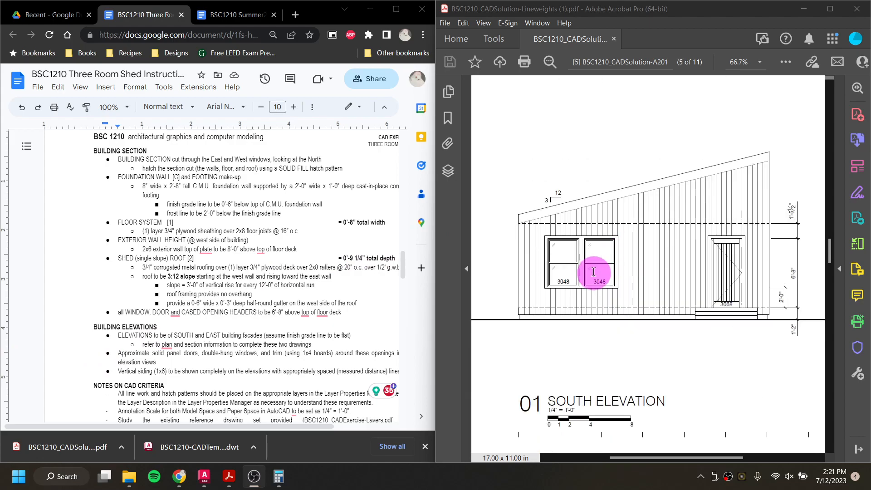
scroll(598, 280, up, 4)
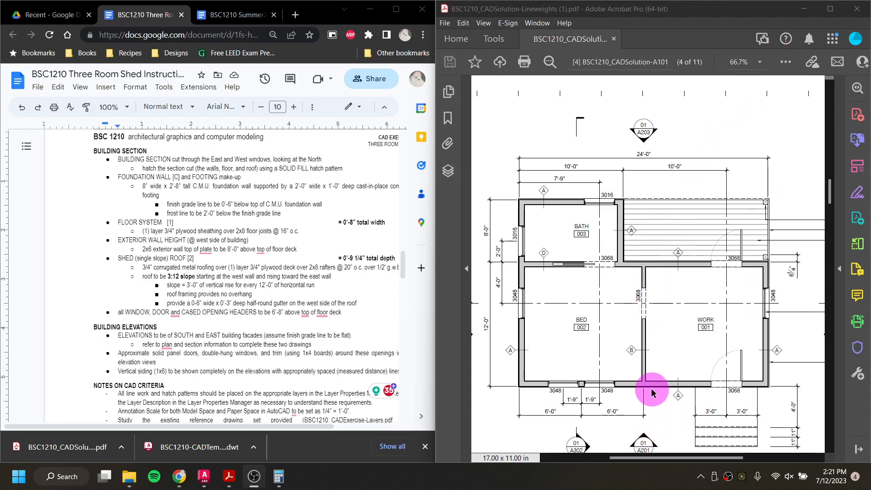
scroll(656, 345, down, 15)
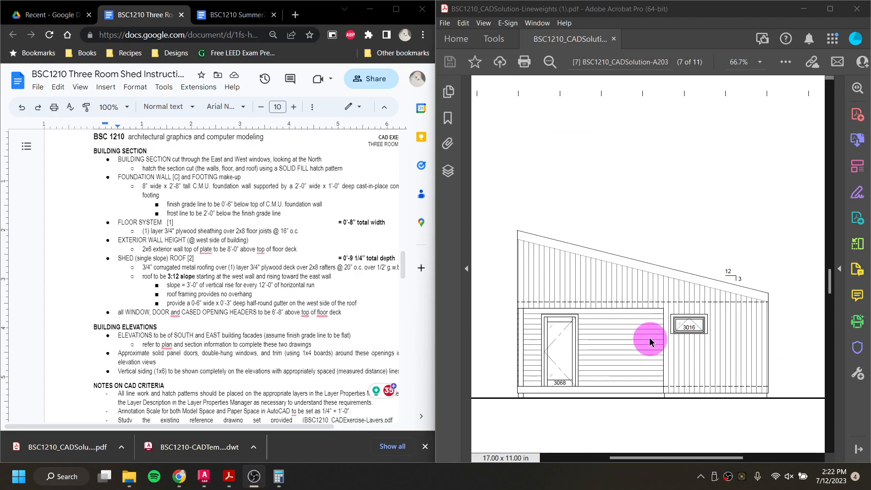
scroll(650, 341, up, 12)
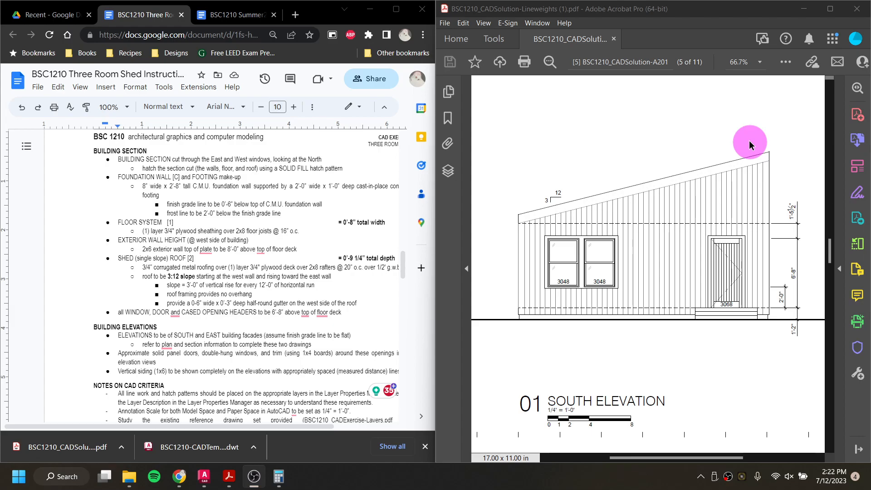
scroll(690, 233, down, 20)
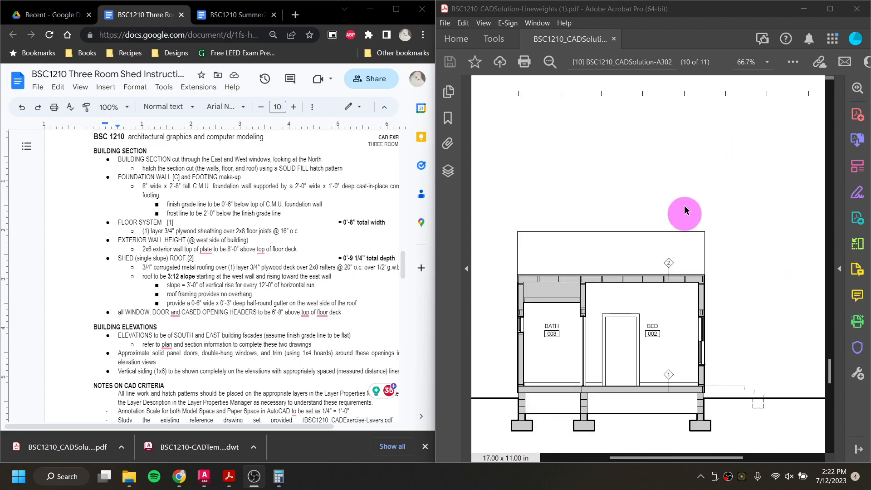
scroll(671, 177, up, 4)
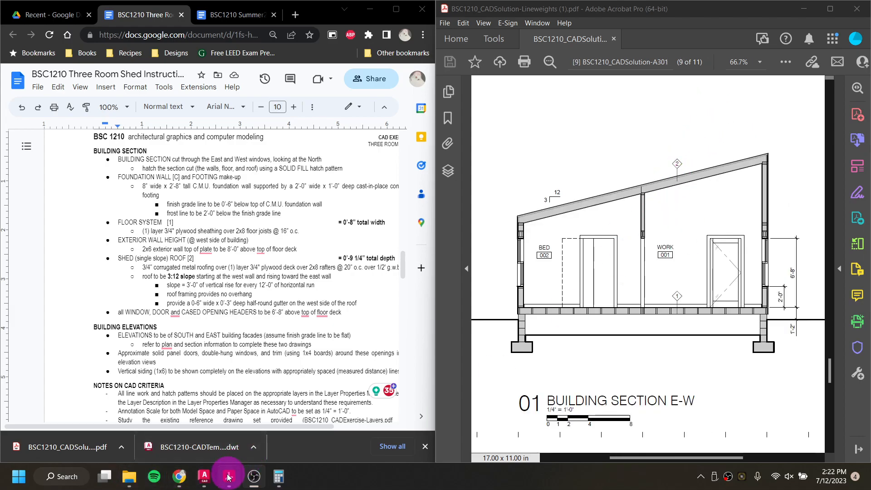
Step: Switch to AutoCAD and copy the whole south elevation drawing, placing the copy directly above the original
click(205, 477)
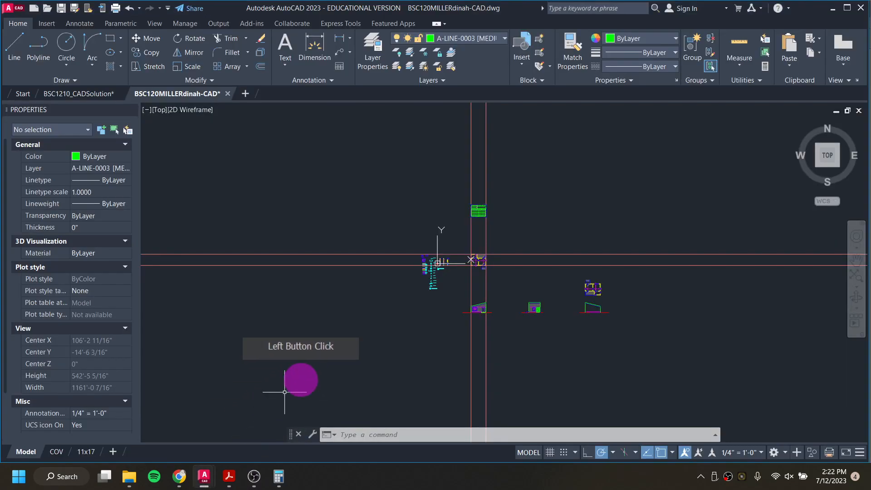
scroll(492, 276, up, 5)
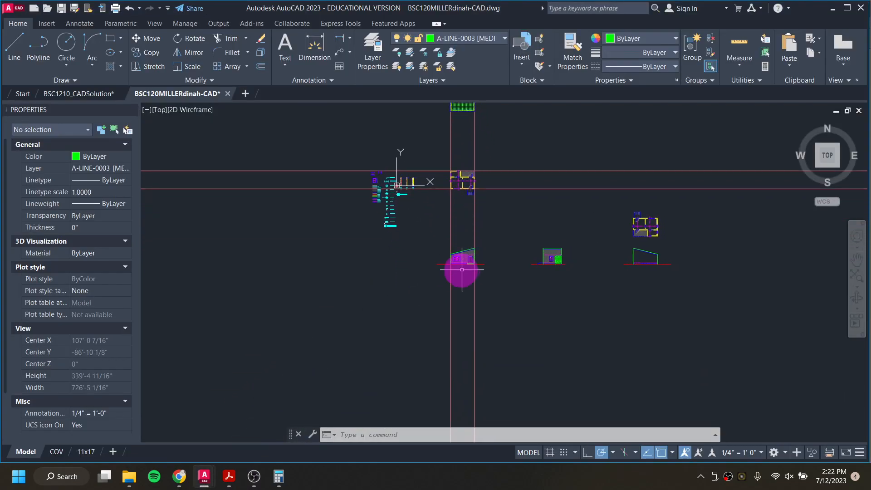
scroll(453, 272, up, 4)
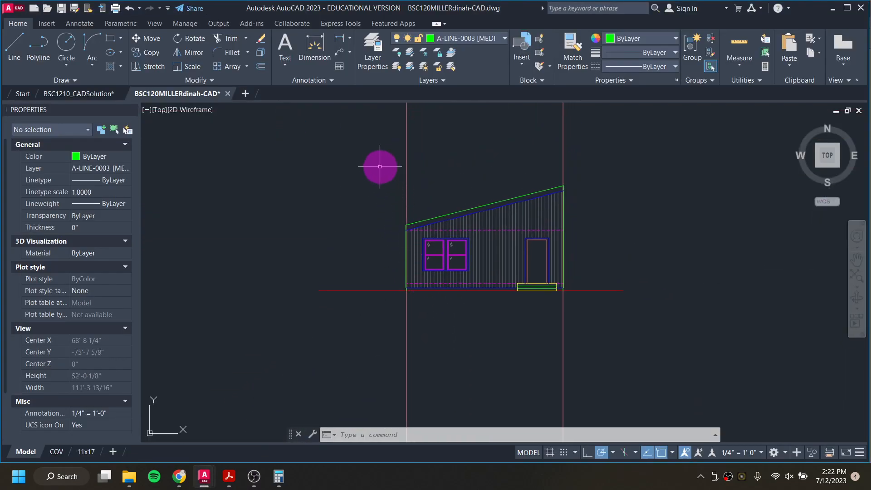
click(370, 149)
click(644, 334)
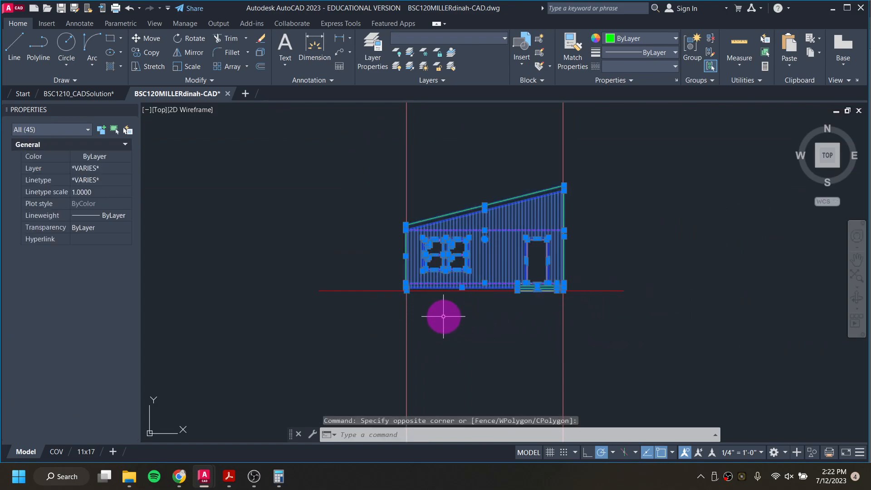
right_click(435, 284)
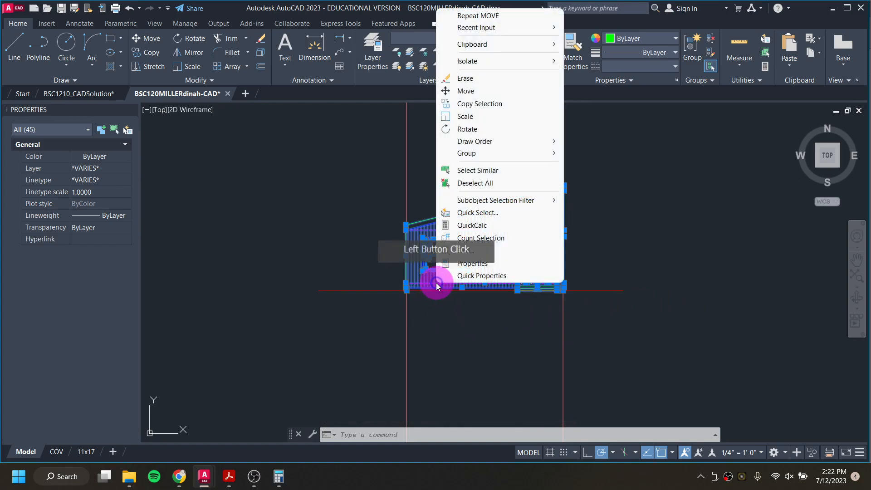
click(502, 105)
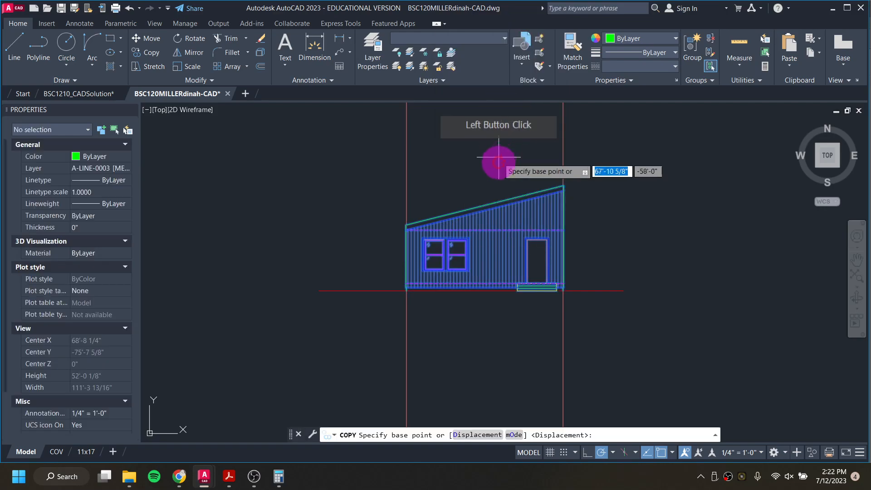
click(505, 211)
middle_drag(495, 178, 453, 373)
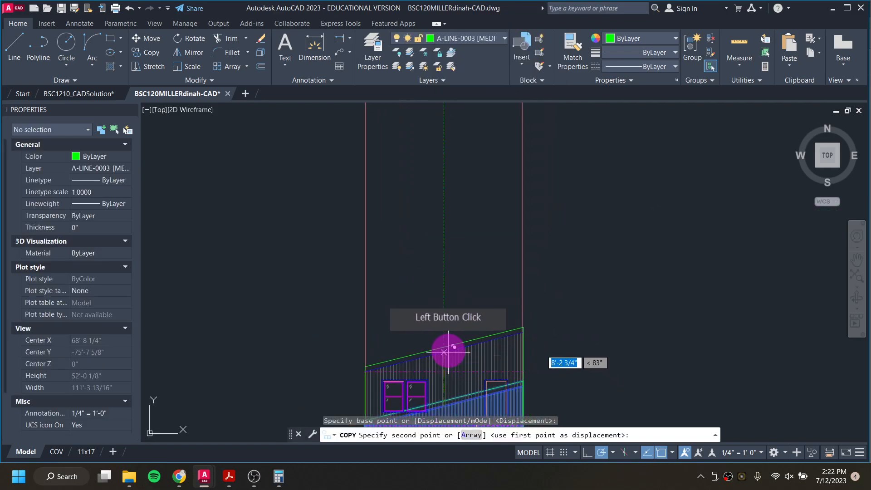
middle_drag(443, 191, 451, 165)
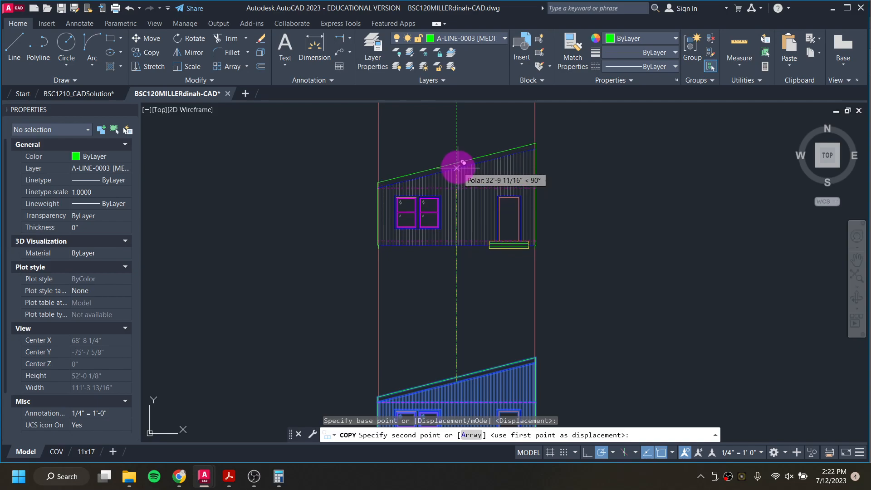
click(457, 165)
scroll(414, 257, down, 2)
scroll(414, 257, down, 4)
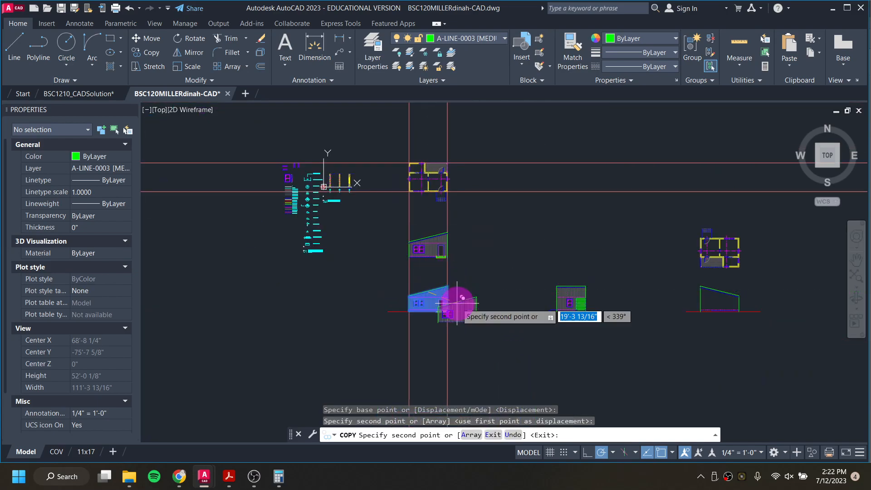
key(Escape)
key(Escape)
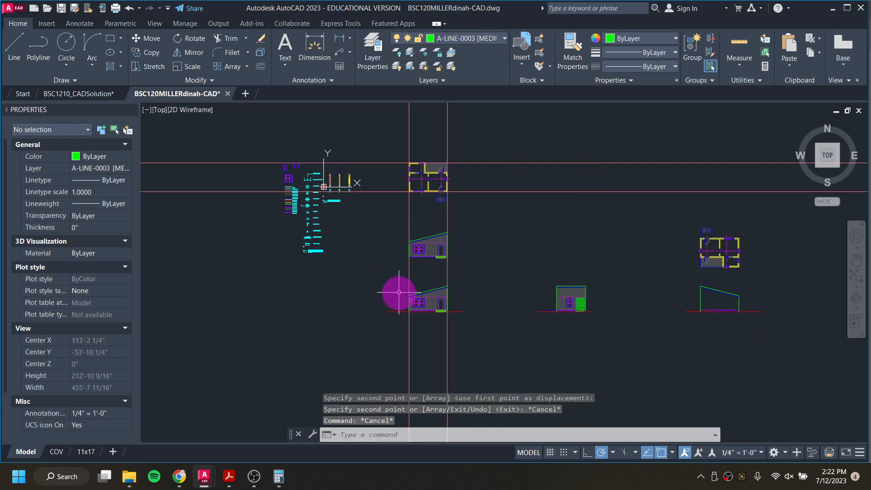
Step: Make A-LINE-0001 [GROUND] the current layer
scroll(399, 292, up, 6)
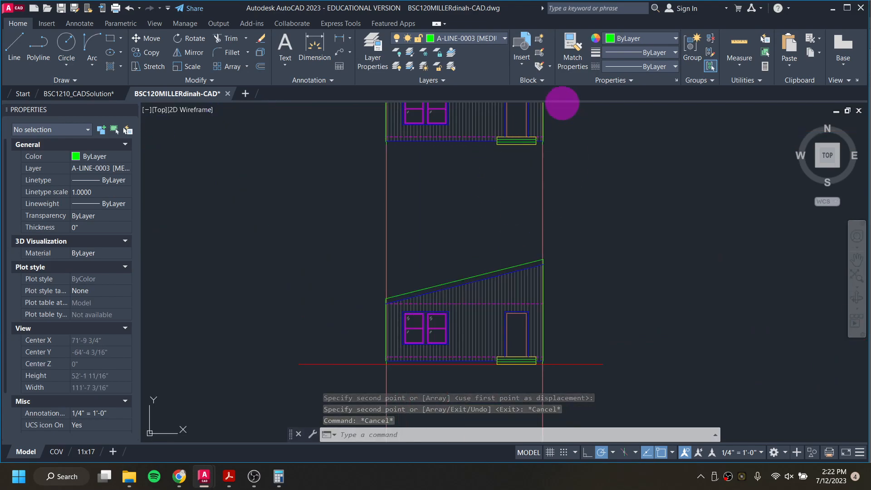
middle_drag(511, 266, 501, 323)
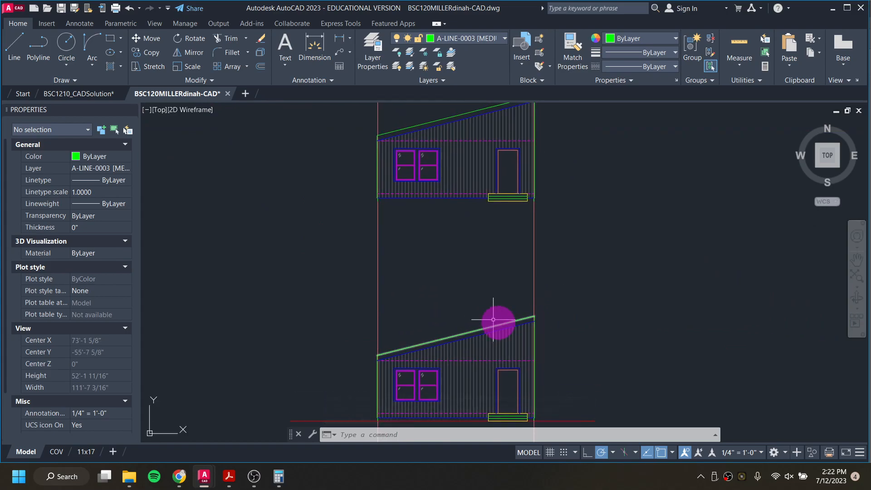
middle_drag(475, 255, 482, 301)
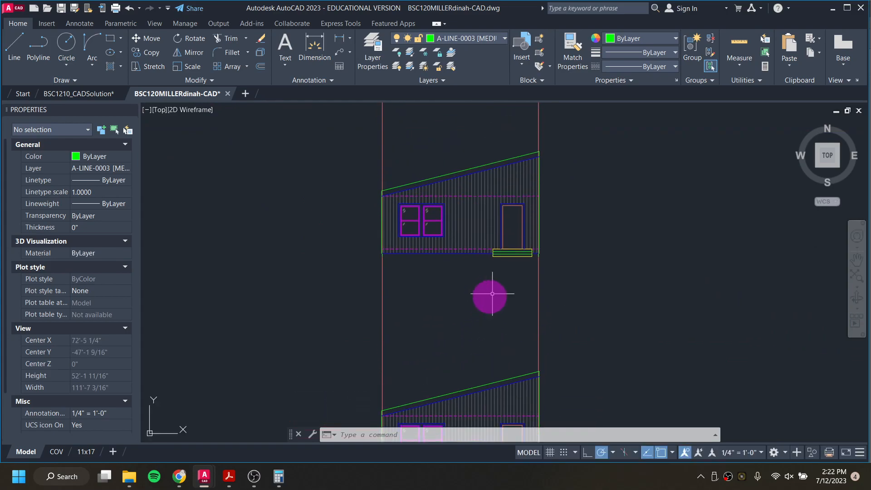
scroll(470, 202, up, 4)
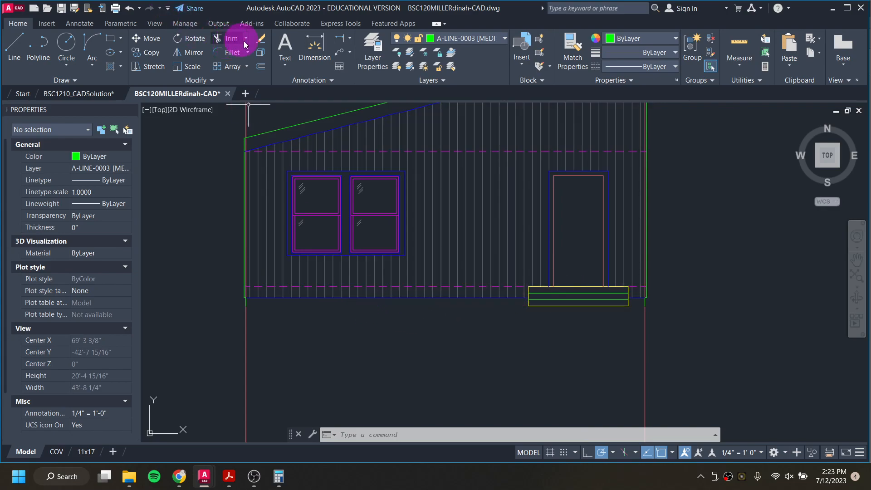
scroll(407, 229, down, 6)
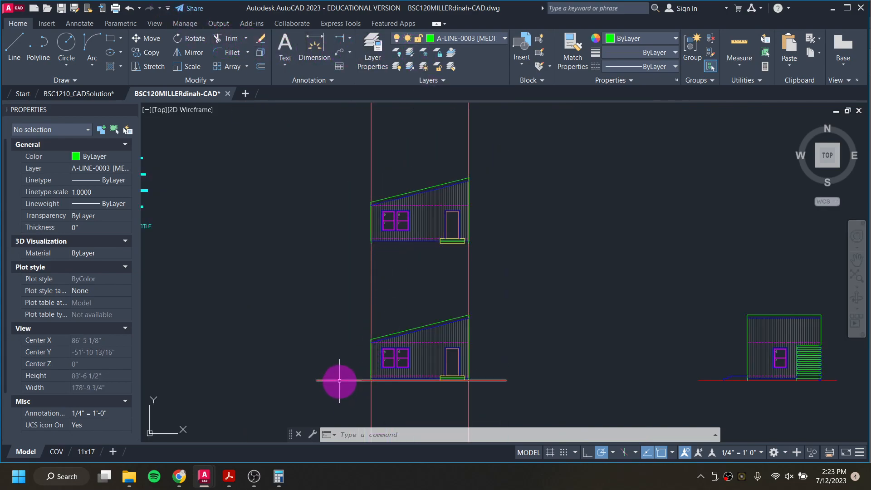
click(364, 47)
click(454, 37)
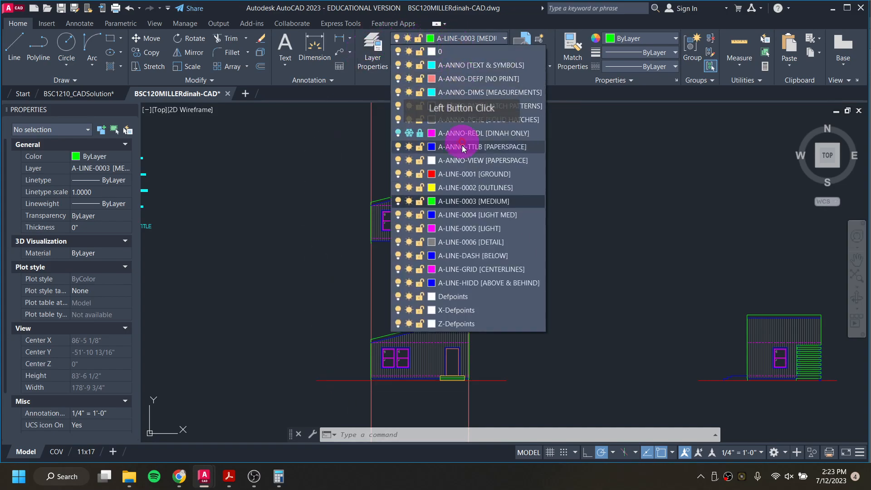
click(465, 172)
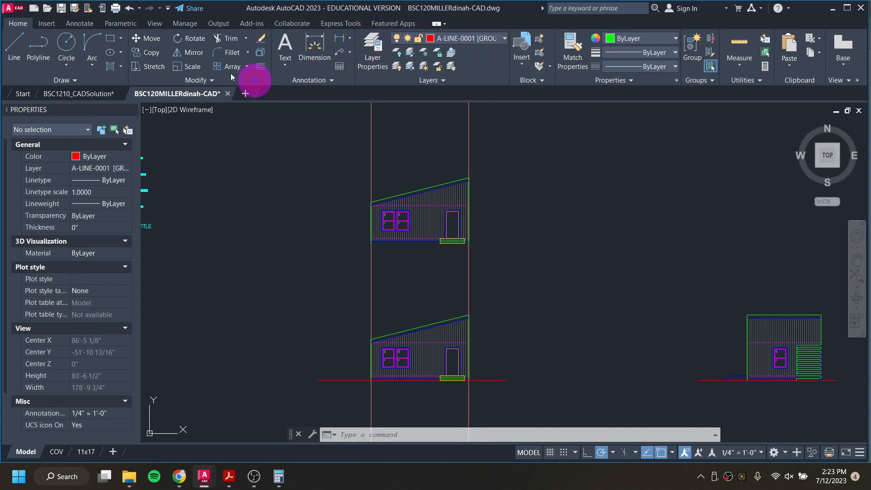
Step: Draw a horizontal ground line across the base of the copied elevation with the Line tool
click(17, 43)
scroll(385, 259, up, 2)
scroll(385, 259, up, 2)
click(321, 262)
middle_drag(676, 265, 247, 243)
scroll(806, 245, down, 3)
click(742, 243)
key(Escape)
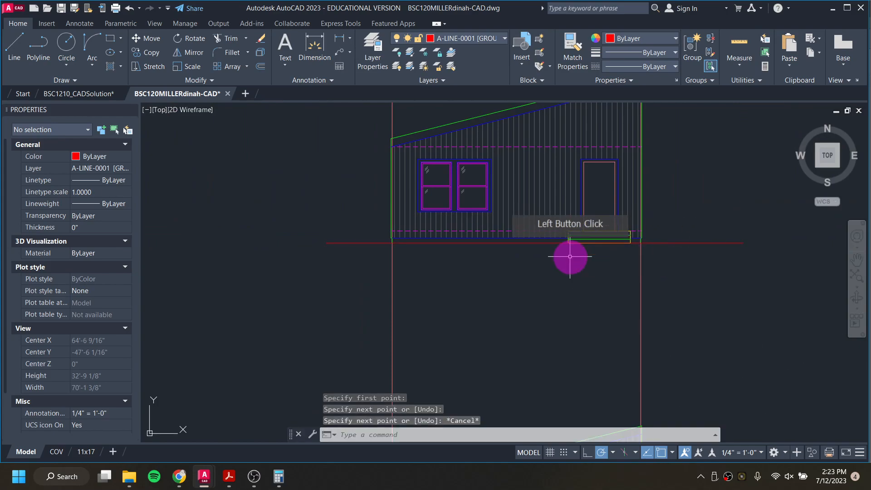
Step: Erase the vertical siding hatch from the copied elevation
click(513, 192)
key(Delete)
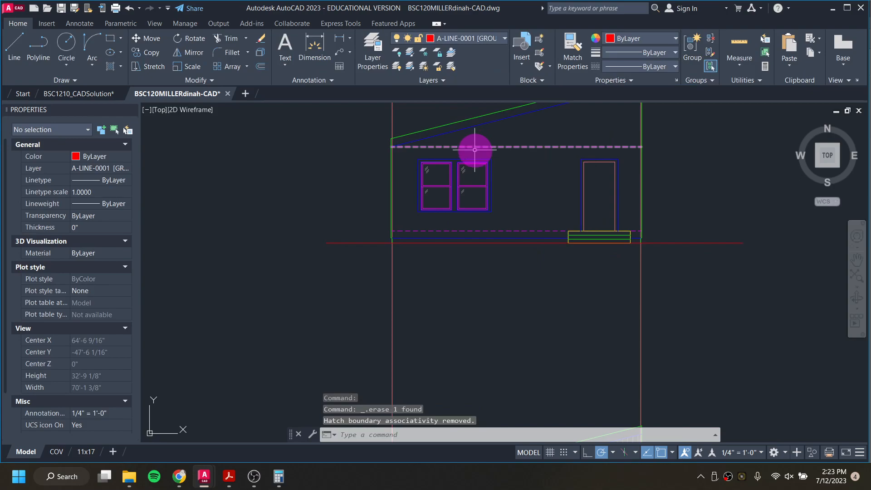
Step: Window-select the two windows on the copied elevation and erase them
click(500, 214)
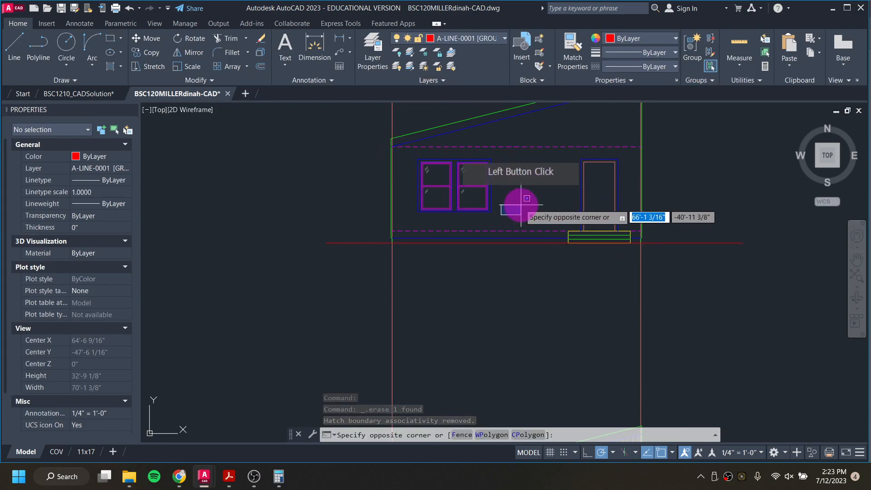
click(415, 154)
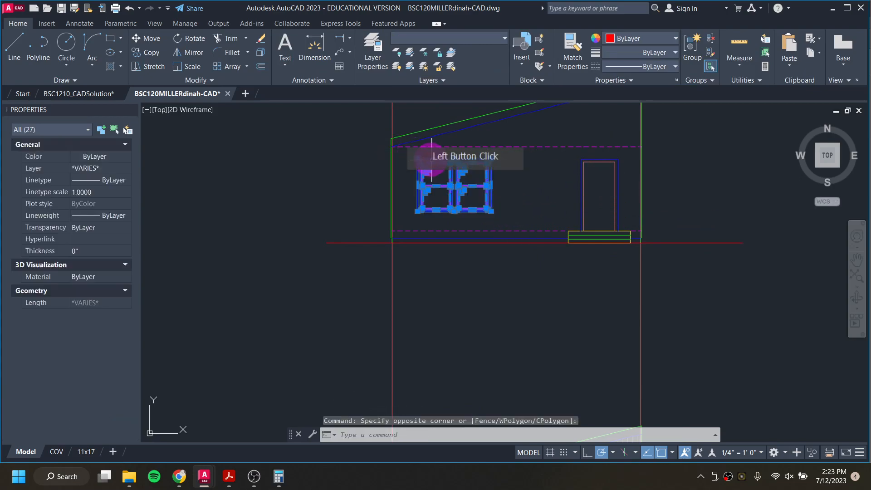
key(Delete)
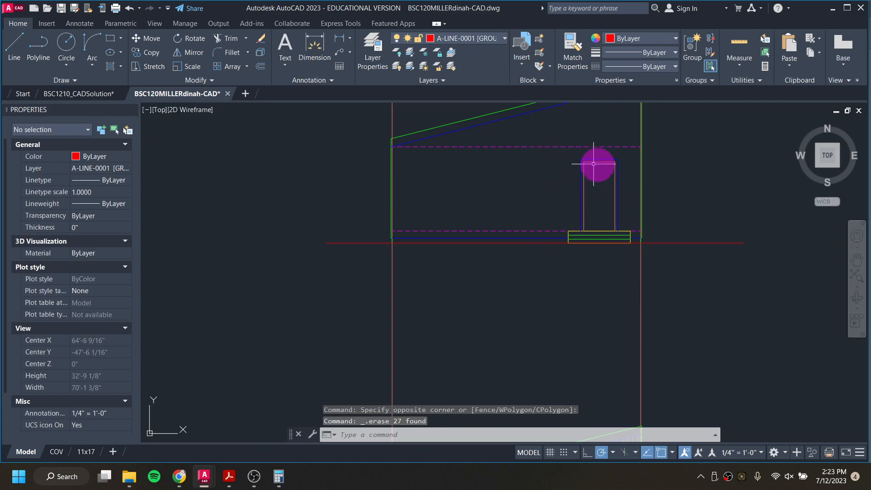
Step: Examine the floor plan and the copied elevation to compare the east side's openings
scroll(611, 238, up, 2)
middle_drag(613, 213, 592, 301)
scroll(584, 219, down, 2)
scroll(584, 219, down, 4)
mouse_move(584, 214)
middle_down()
mouse_move(579, 205)
mouse_move(575, 409)
middle_up()
scroll(579, 254, up, 4)
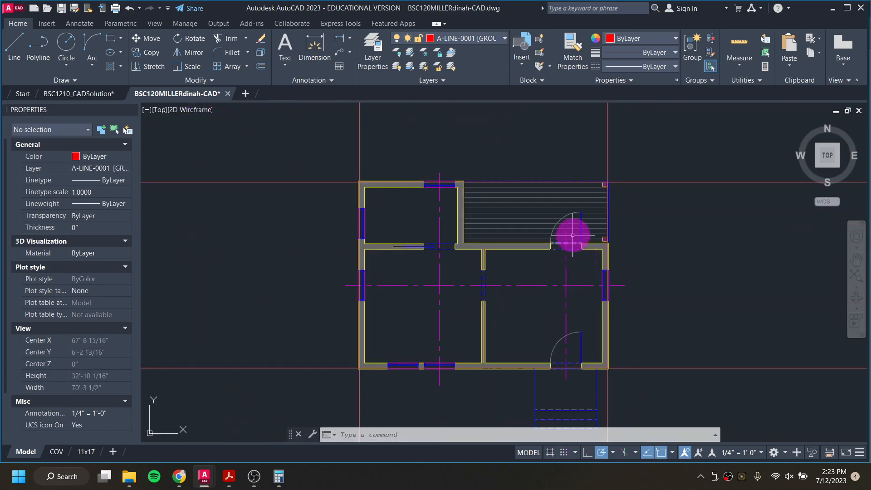
scroll(574, 227, down, 4)
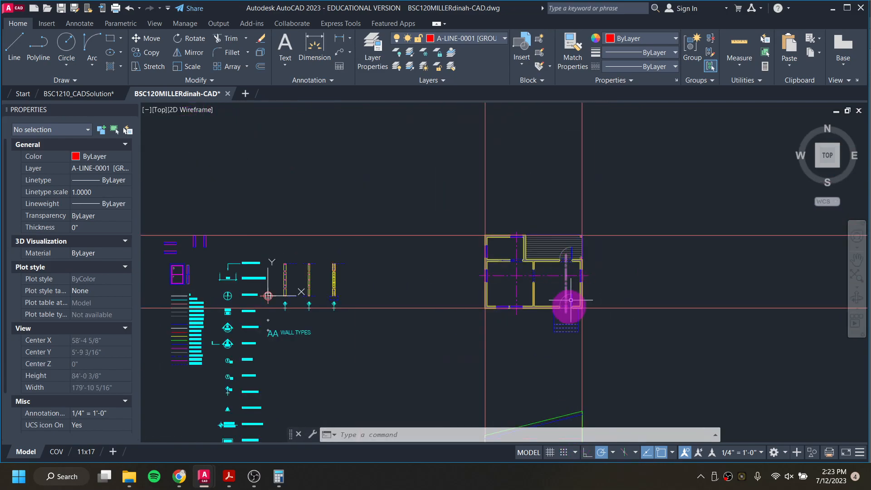
middle_drag(567, 302, 570, 200)
scroll(570, 349, up, 5)
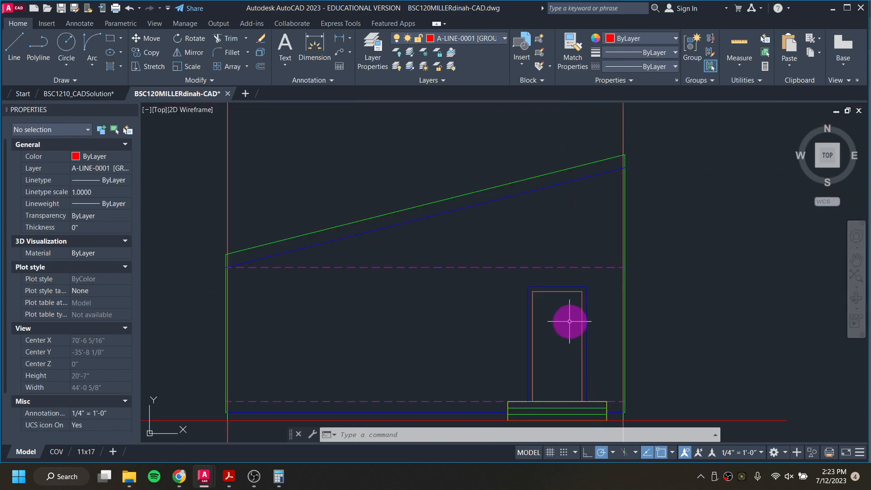
scroll(569, 320, down, 2)
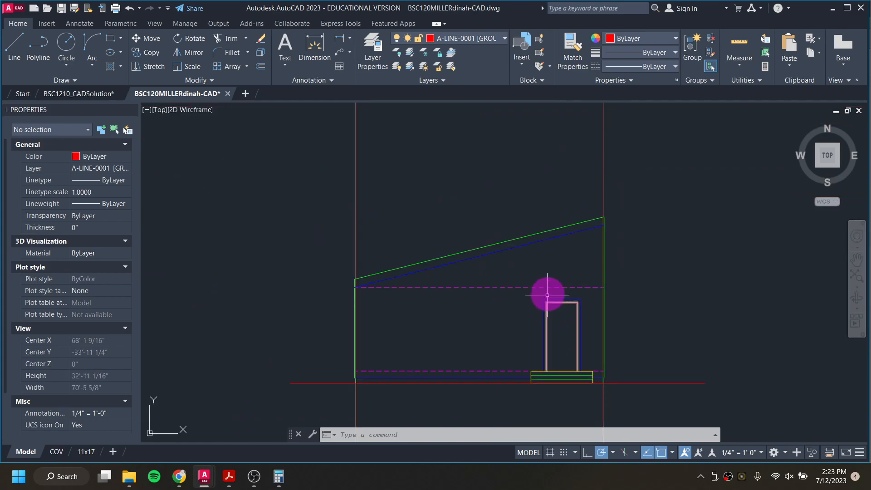
scroll(376, 380, up, 4)
Step: Select the dashed floor line and the wall base line at the bottom of the copied elevation and erase them
click(380, 377)
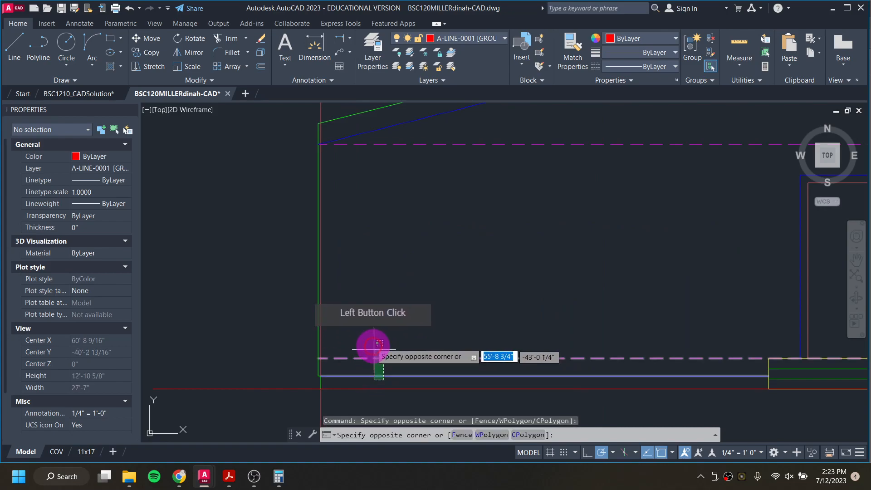
click(379, 343)
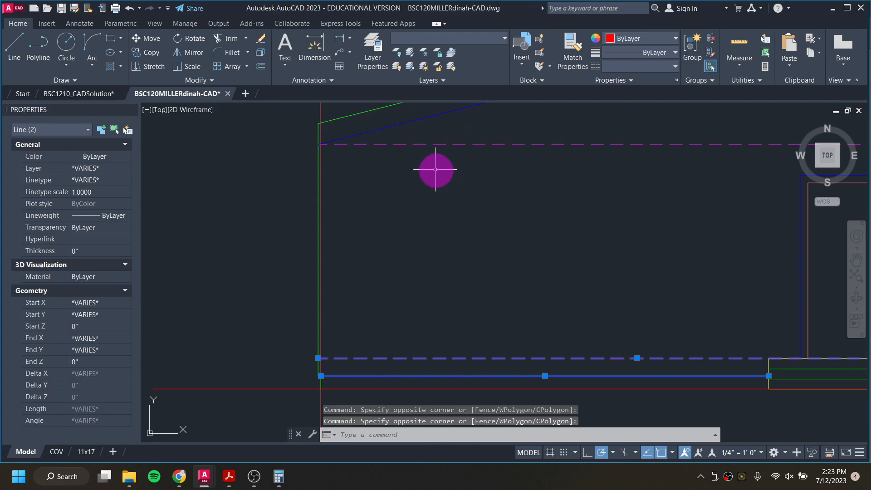
scroll(417, 168, down, 3)
key(Delete)
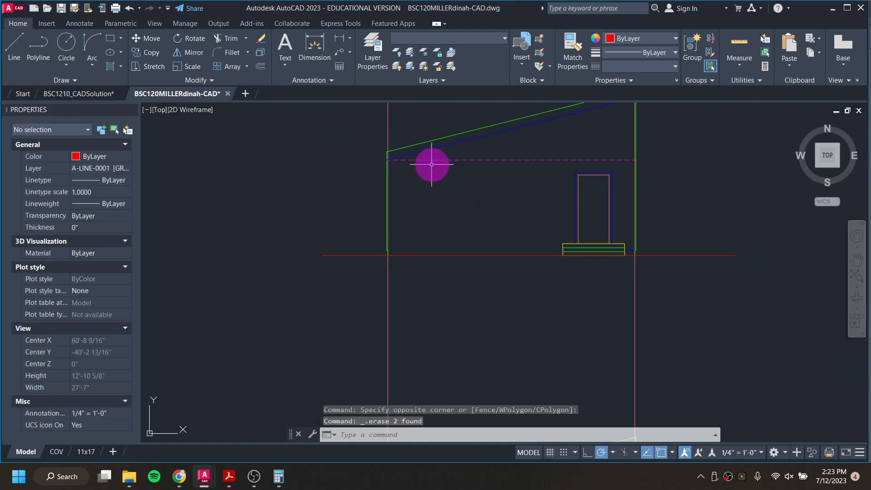
Step: Erase the dashed line running across the top of the copied elevation's wall
click(430, 160)
key(Delete)
scroll(383, 159, up, 8)
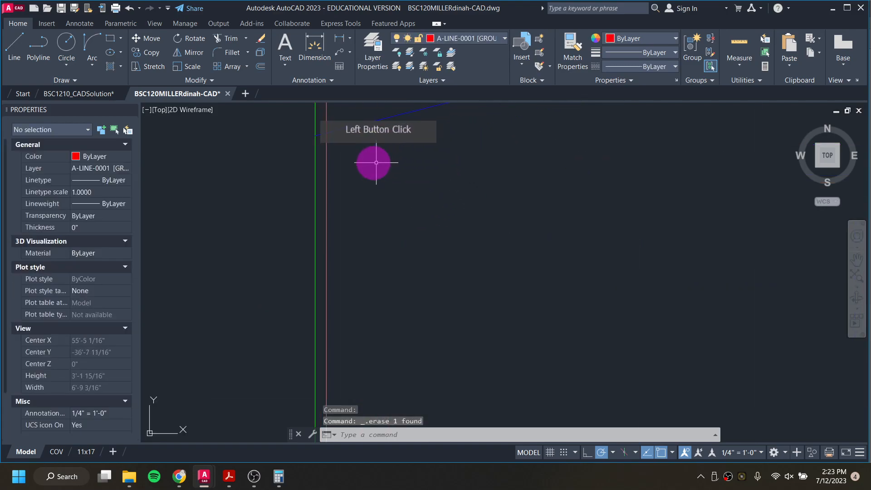
scroll(315, 135, down, 6)
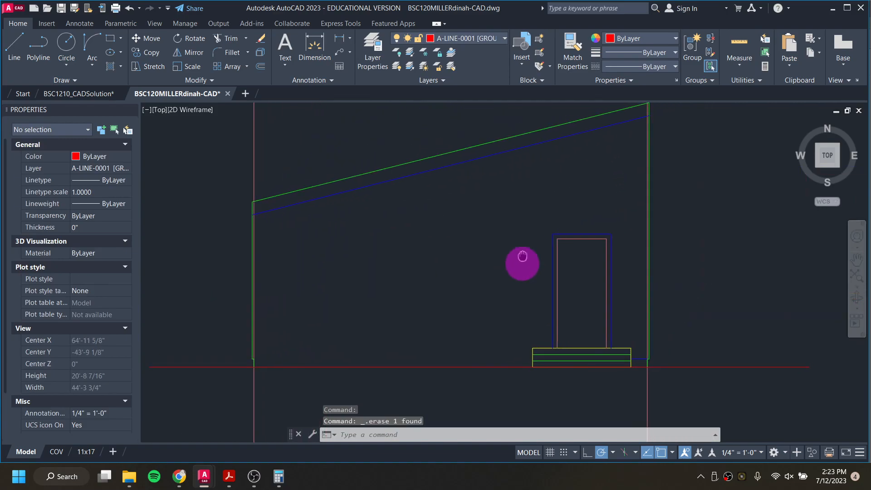
Step: Window-select the entry steps below the door and erase them, including the remaining step line
click(513, 338)
click(641, 377)
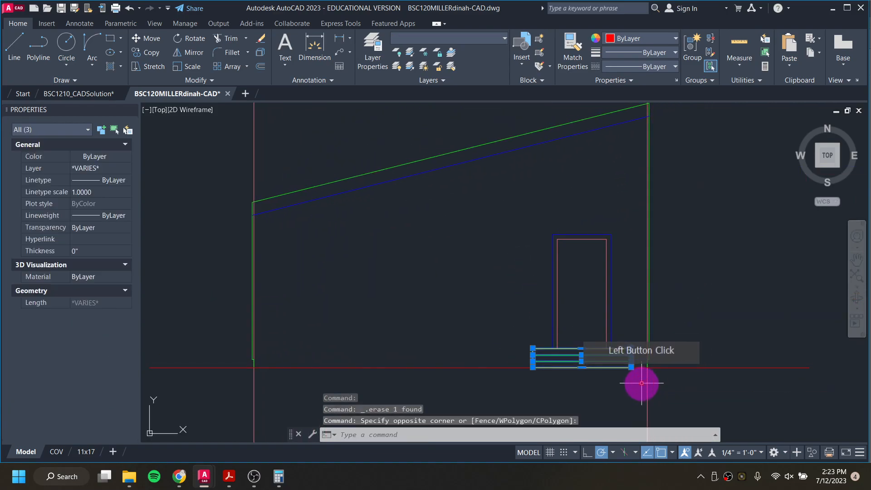
key(Delete)
click(637, 358)
key(Delete)
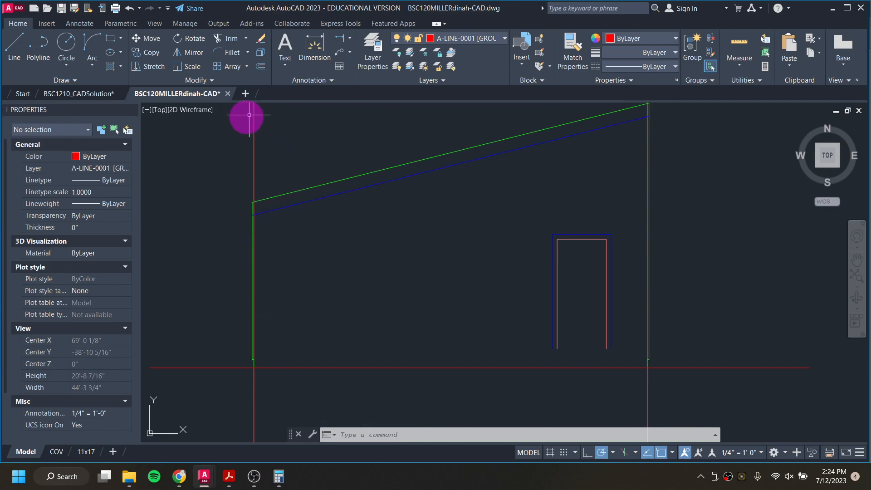
Step: Examine the building section in the reference CAD solution drawing, then return to the copied elevation in model space
click(292, 205)
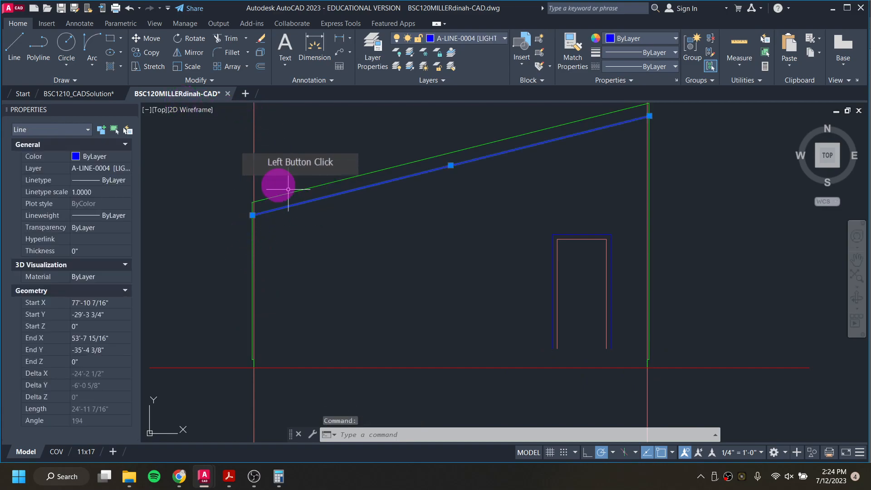
key(Escape)
click(99, 94)
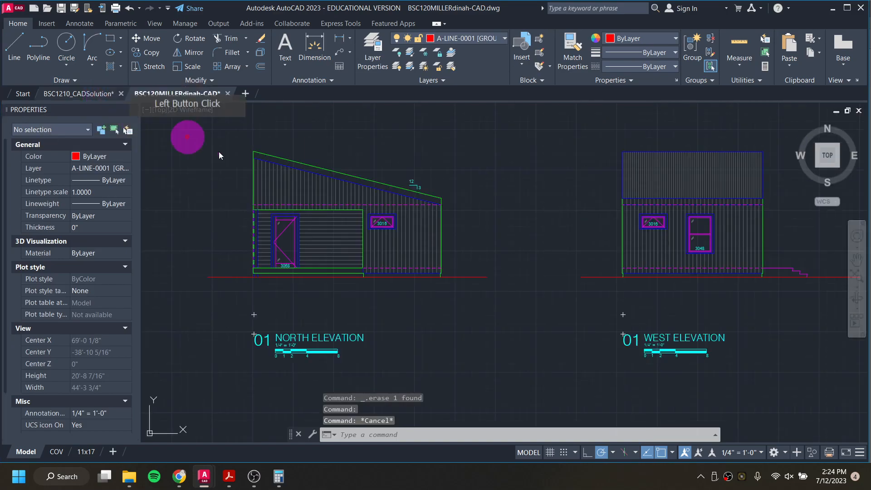
scroll(319, 249, down, 6)
scroll(398, 259, up, 6)
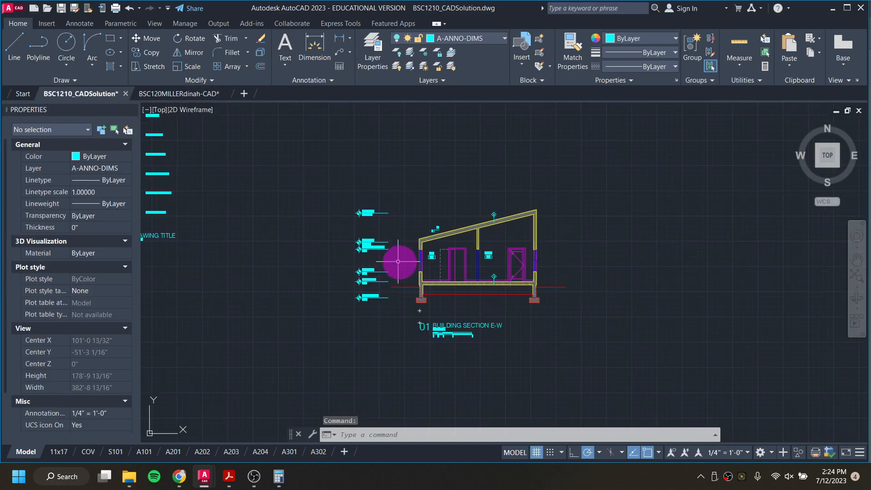
mouse_move(178, 97)
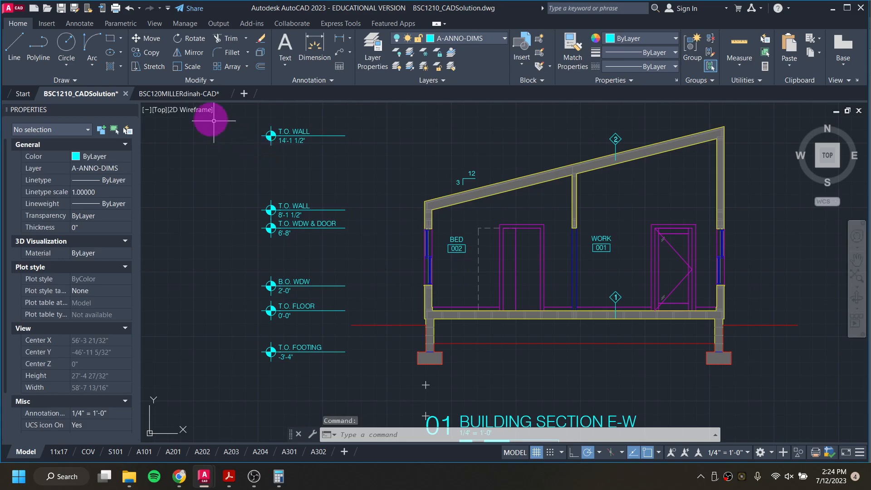
click(201, 96)
click(394, 247)
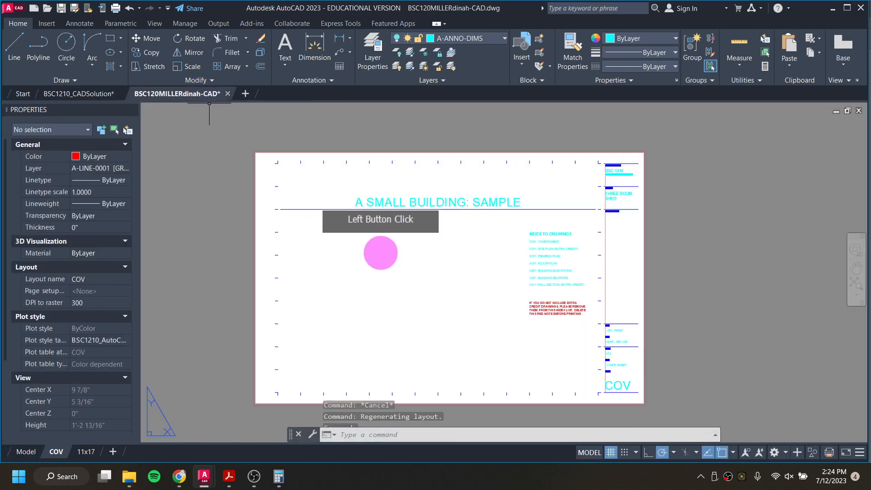
click(26, 451)
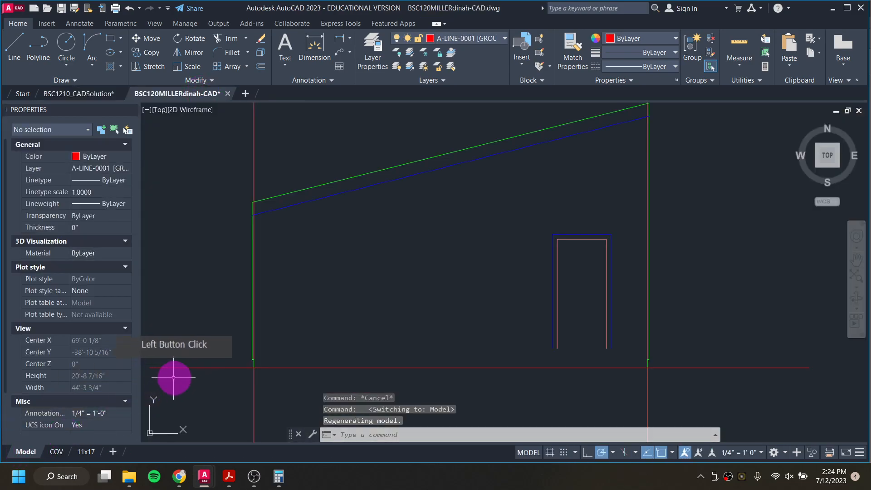
Step: Erase the inner roof line and move the wall and roof lines onto layer A-LINE-0002 [OUTLINES]
click(352, 188)
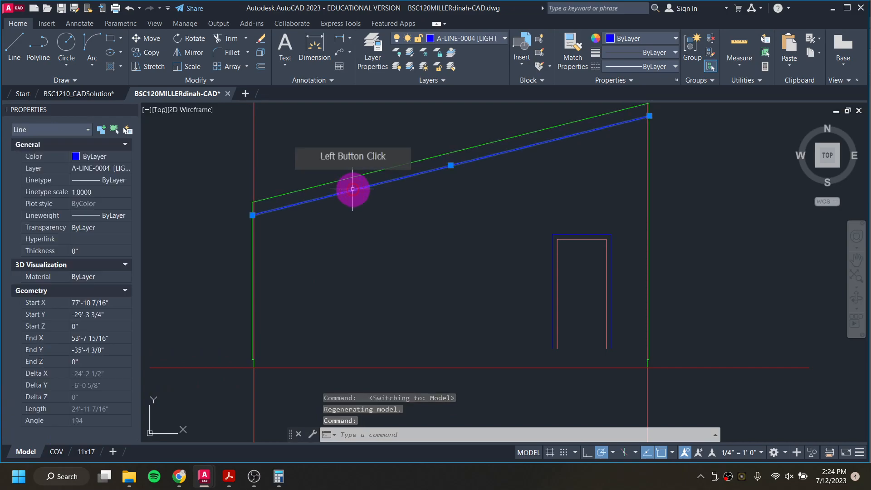
key(Delete)
click(323, 184)
click(252, 222)
scroll(237, 227, up, 5)
middle_drag(291, 242, 278, 152)
scroll(281, 231, up, 3)
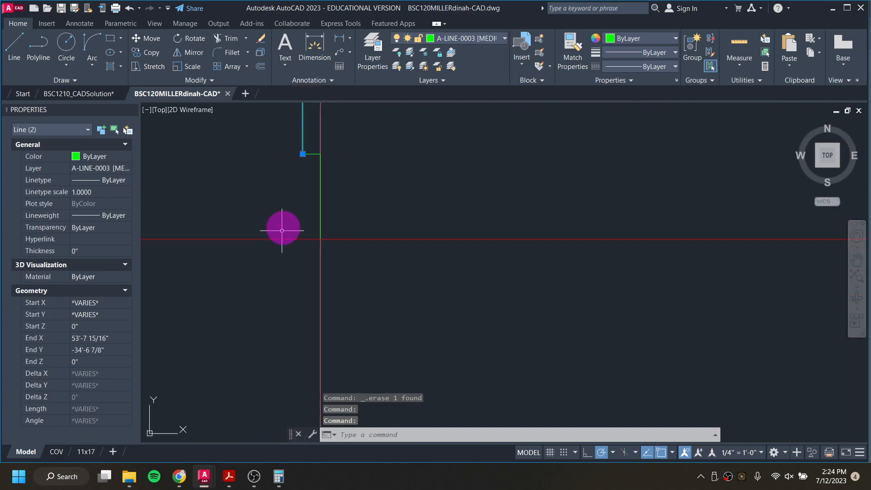
click(312, 155)
click(319, 173)
scroll(321, 178, down, 6)
middle_drag(686, 201, 144, 330)
middle_drag(551, 292, 342, 282)
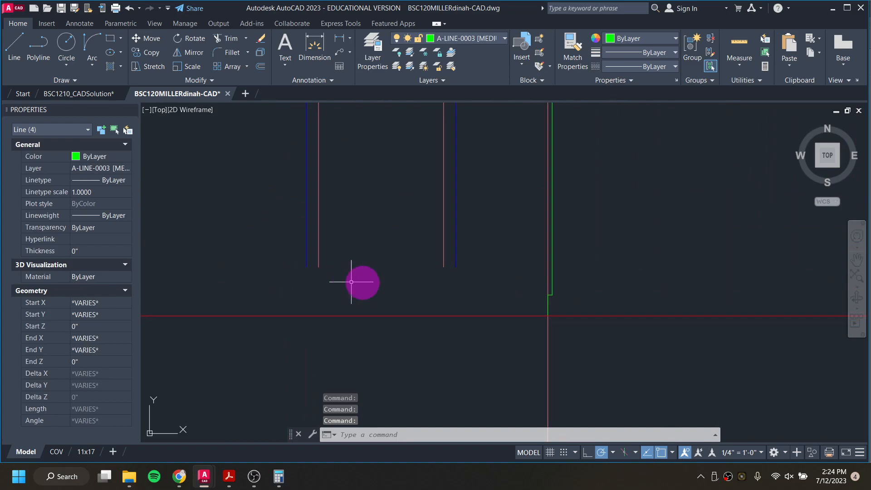
click(549, 300)
scroll(551, 295, up, 2)
click(547, 294)
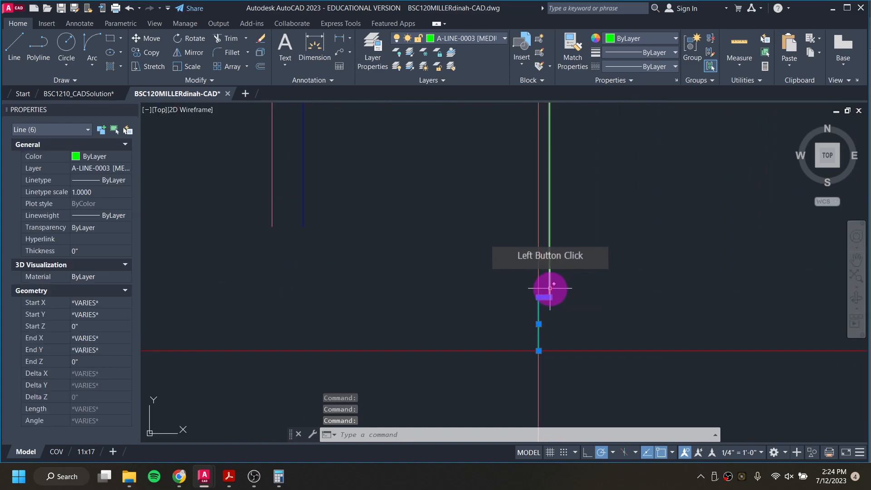
click(550, 289)
click(492, 39)
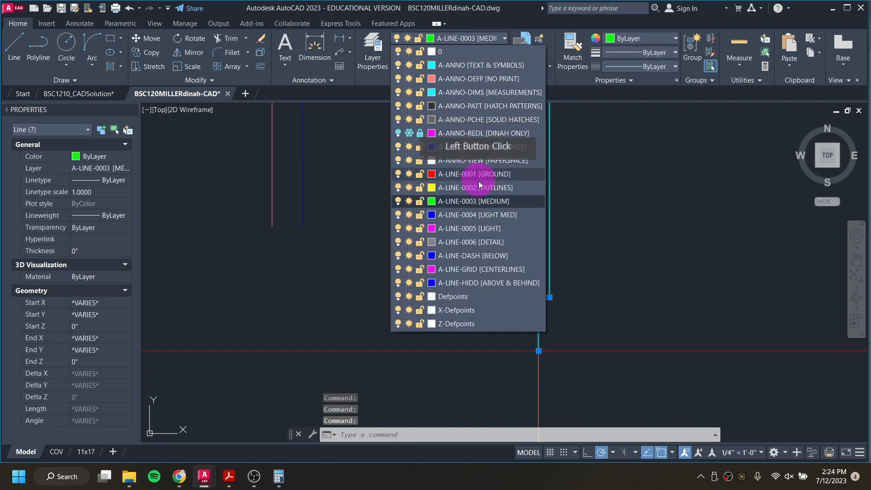
click(479, 189)
scroll(464, 246, down, 6)
middle_drag(439, 243, 578, 360)
key(Escape)
key(Escape)
key(Escape)
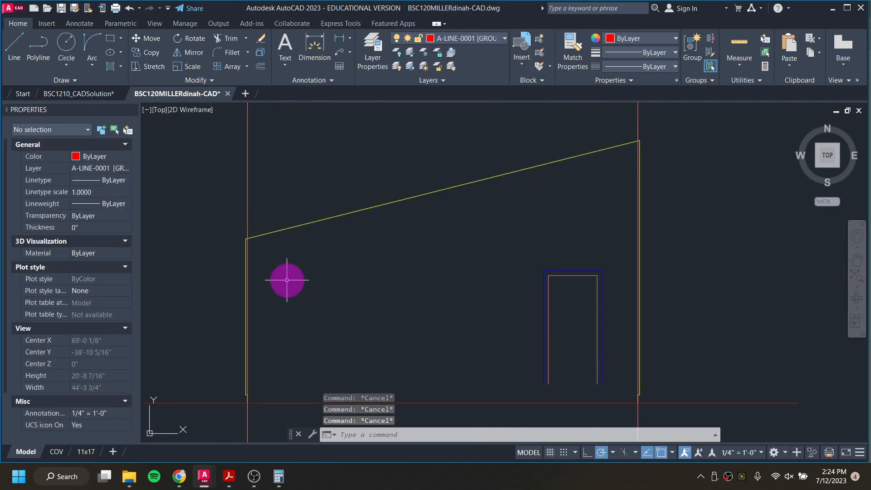
Step: Offset the left wall line 0.75 inches inward
scroll(248, 393, up, 6)
scroll(250, 394, up, 2)
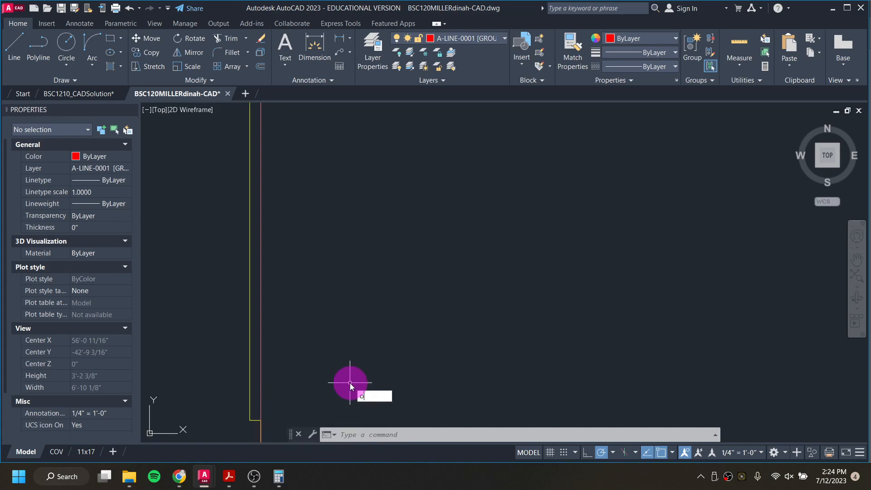
key(Return)
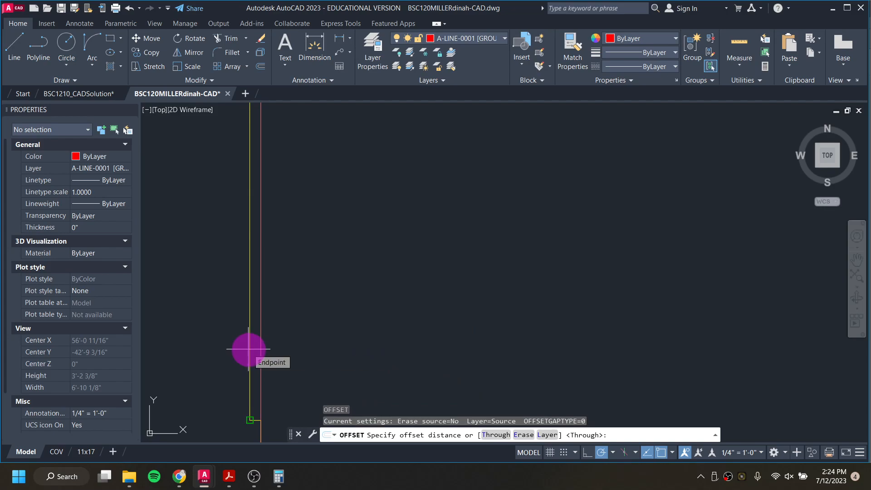
key(Return)
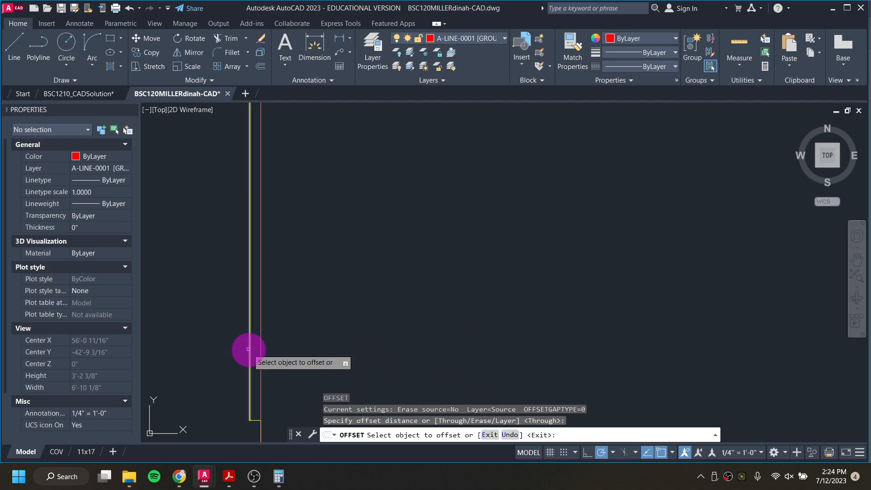
click(249, 352)
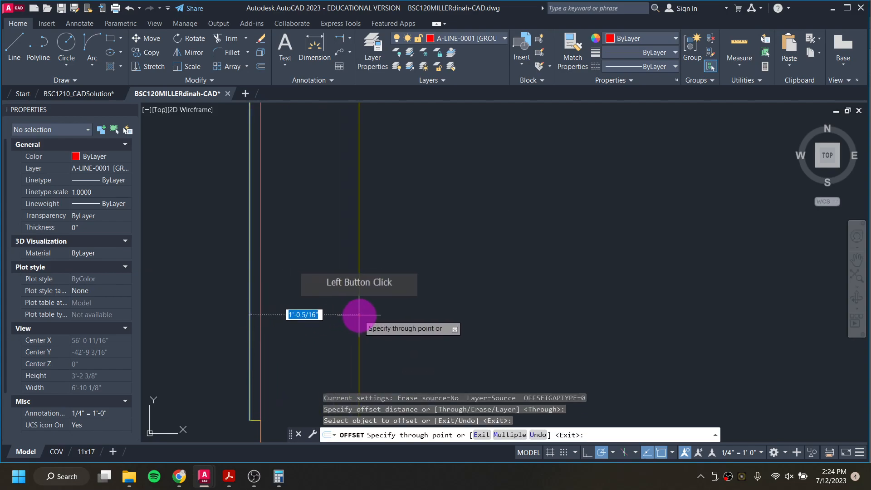
text(.75)
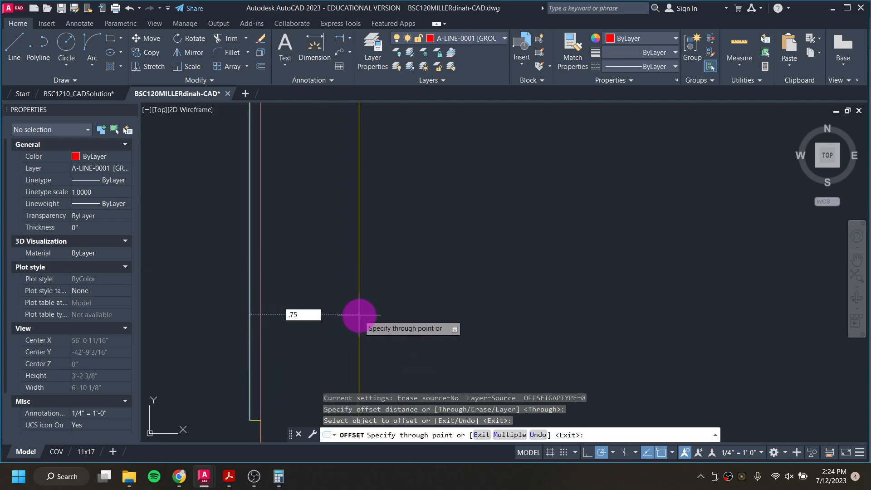
key(Return)
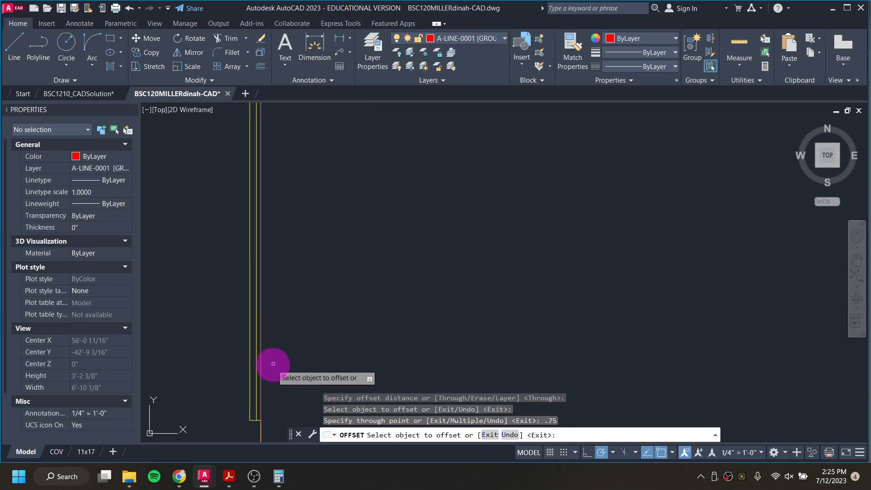
Step: Offset each new line successively inward by 0.5, 5.5 and 0.5 inches to form the corner trim
click(253, 379)
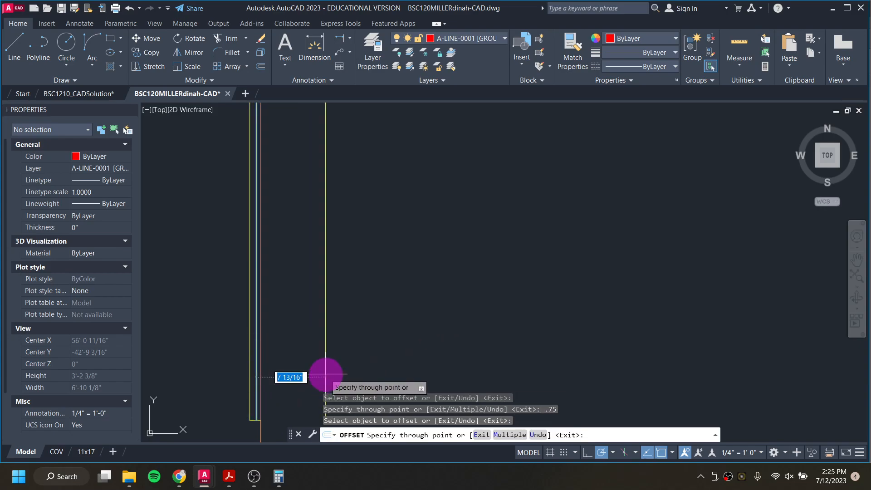
text(.5)
key(Return)
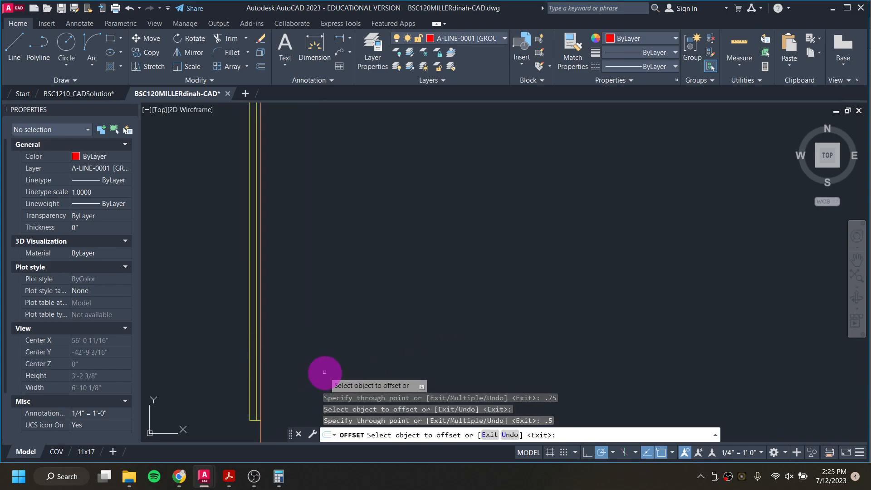
click(260, 381)
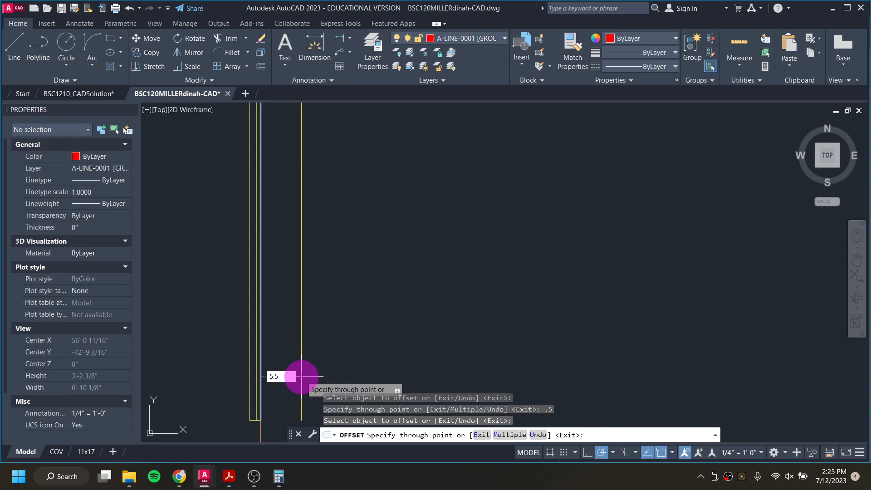
key(Return)
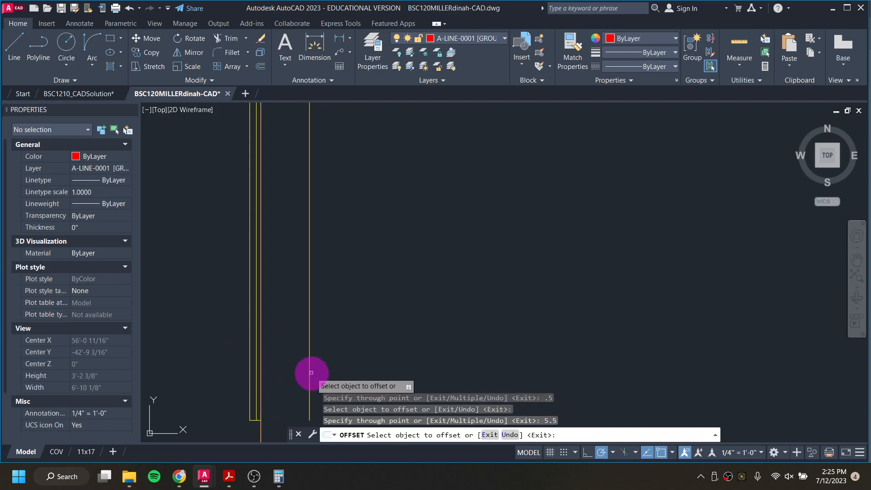
click(309, 380)
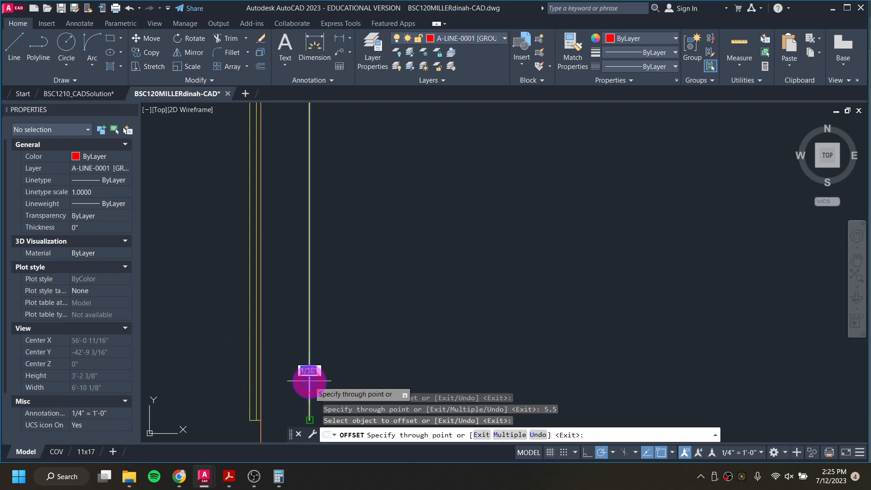
text(.5)
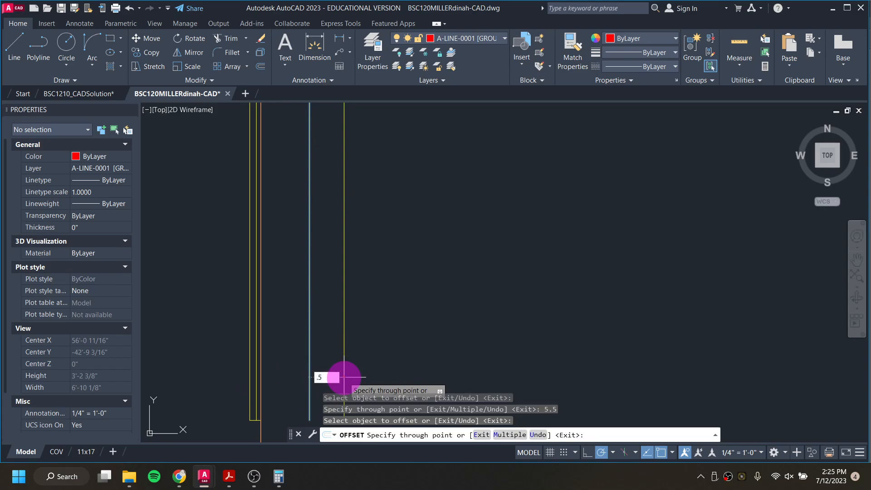
key(Return)
middle_drag(327, 370, 344, 294)
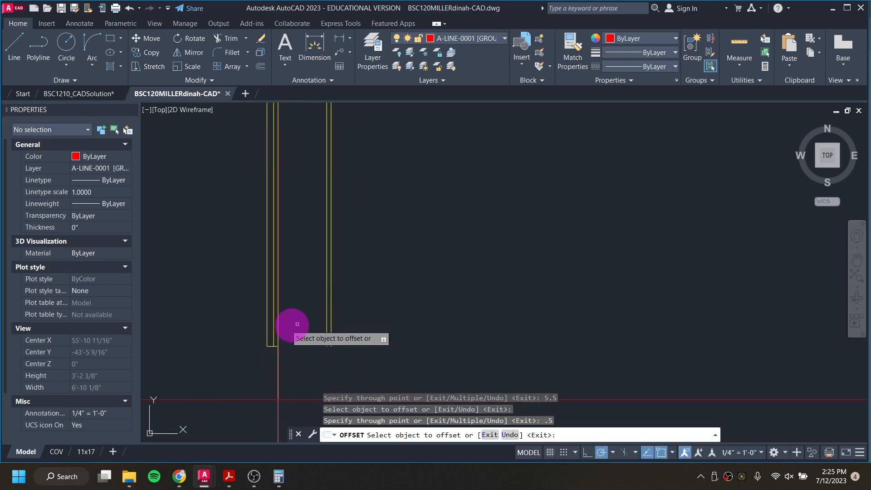
key(Escape)
key(Escape)
Step: Move the three inner offset lines onto layer A-LINE-0006 [DETAIL]
click(274, 327)
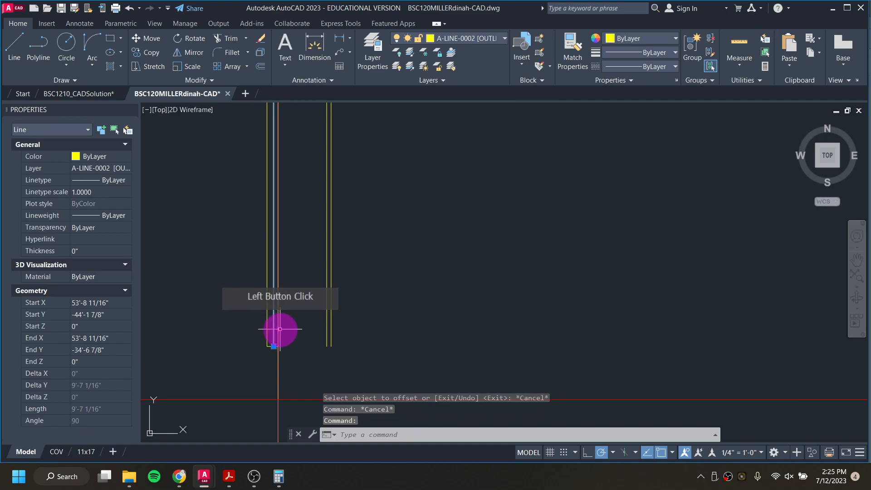
click(278, 327)
click(326, 305)
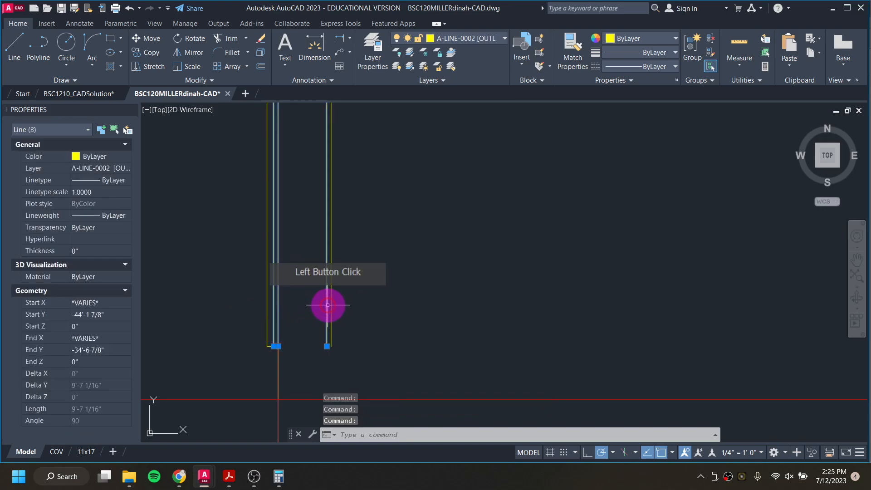
click(476, 36)
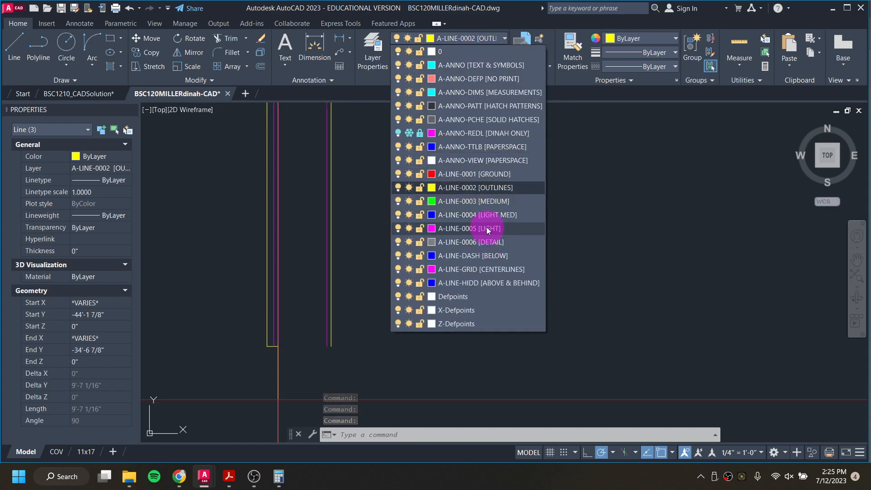
click(490, 241)
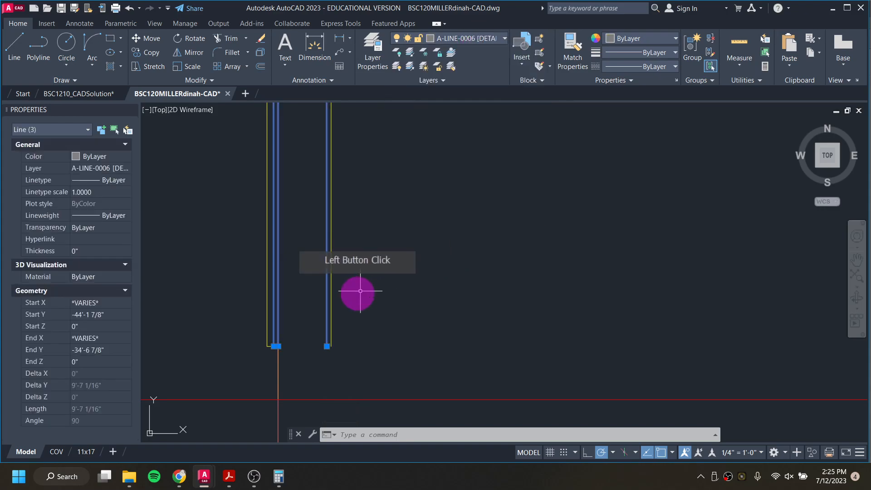
key(Escape)
key(Escape)
scroll(336, 308, down, 4)
scroll(336, 307, down, 1)
middle_drag(341, 203, 313, 348)
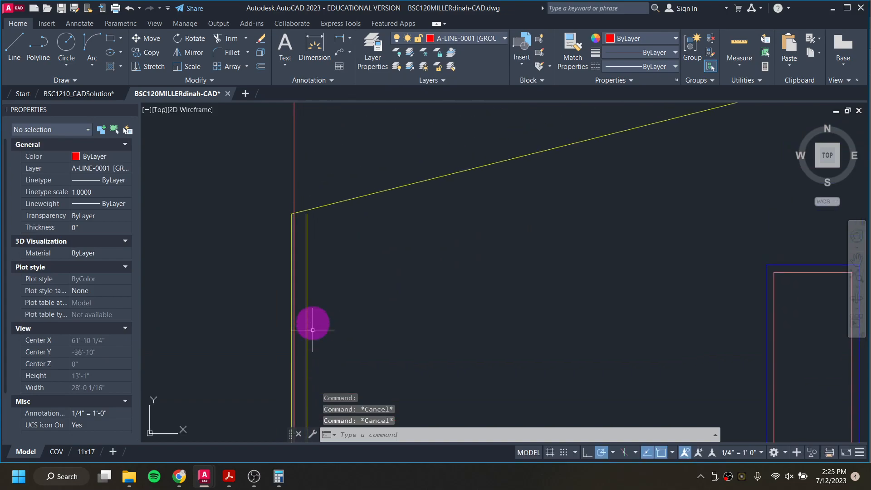
scroll(296, 223, up, 2)
scroll(280, 222, up, 1)
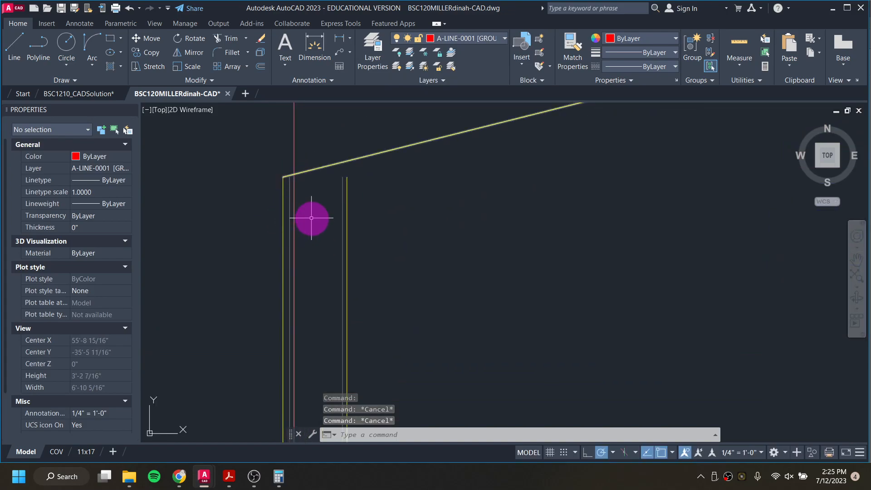
Step: Offset the right wall line 0.75 inches inward
scroll(313, 218, down, 4)
middle_drag(479, 266, 336, 254)
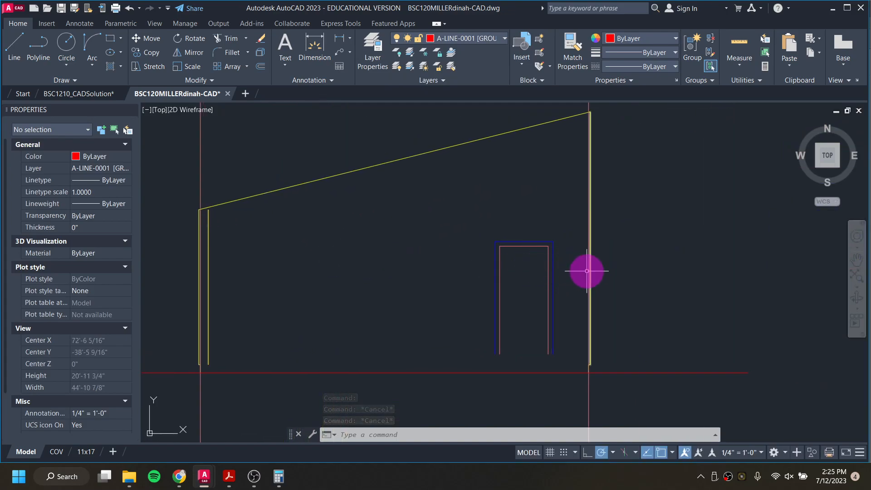
scroll(591, 323, up, 6)
text(o)
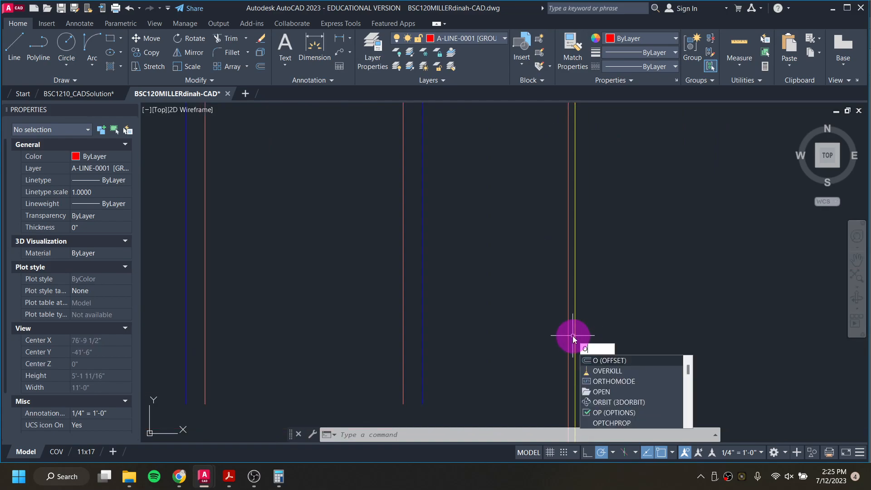
key(Return)
key(Return)
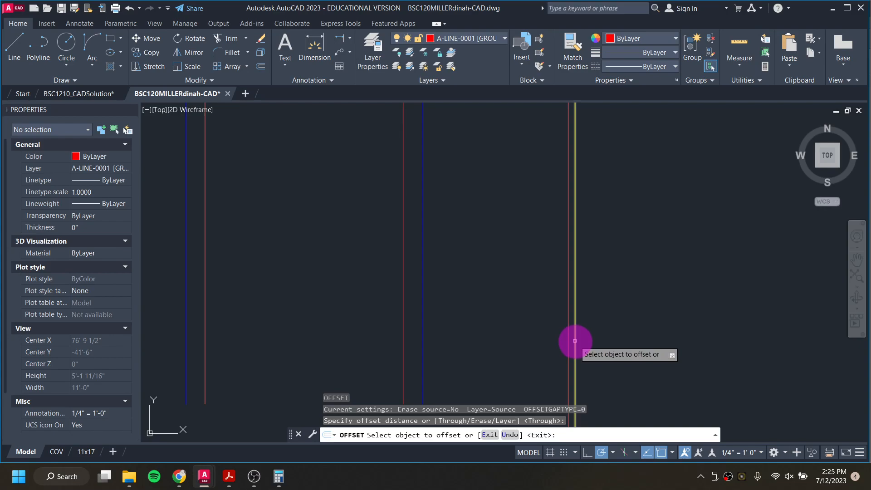
click(575, 341)
middle_drag(529, 344, 528, 279)
key(Return)
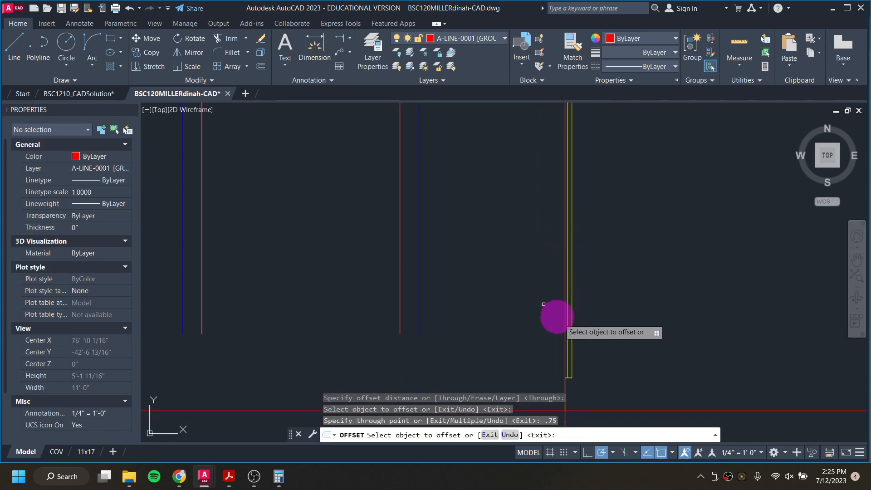
Step: Offset each new line successively inward by 0.5, 5.5 and 0.5 inches to form the right corner trim
scroll(567, 331, up, 6)
click(578, 329)
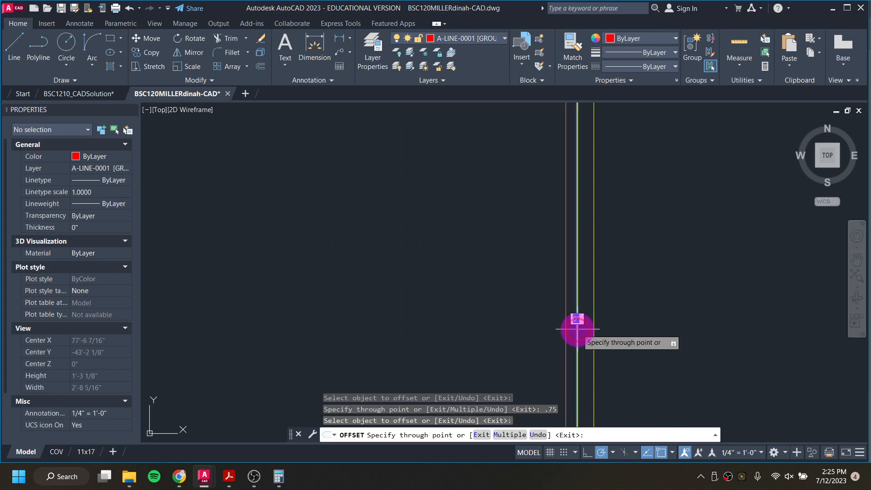
text(.5)
key(Return)
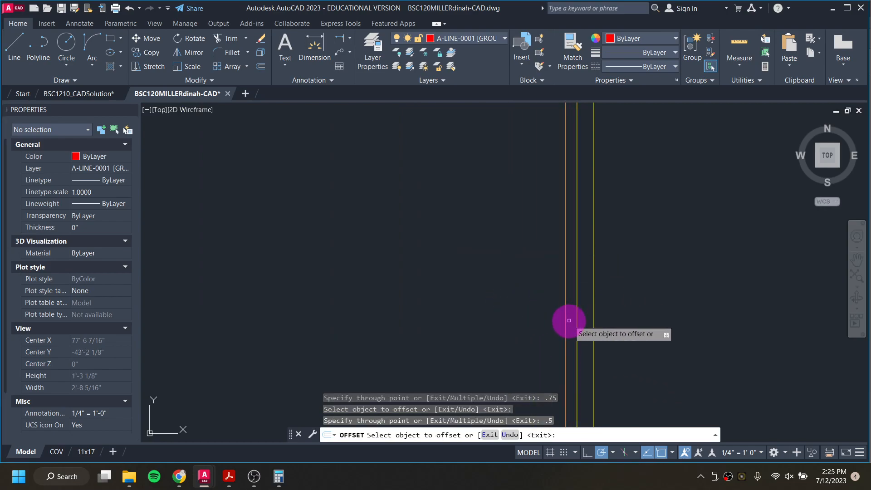
click(561, 319)
click(519, 318)
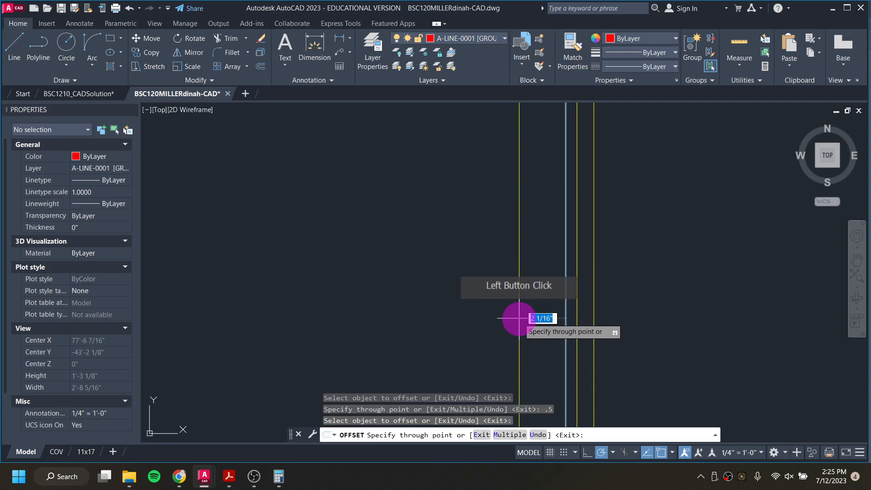
text(5.5)
key(Return)
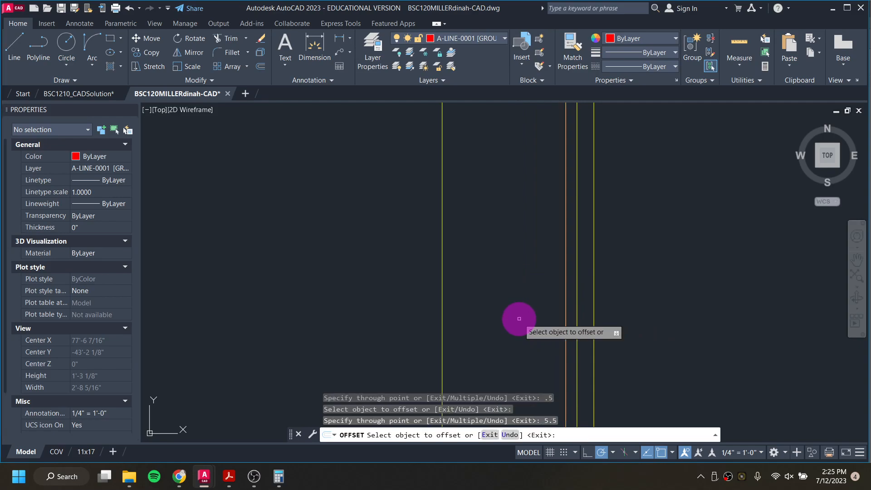
scroll(462, 317, down, 3)
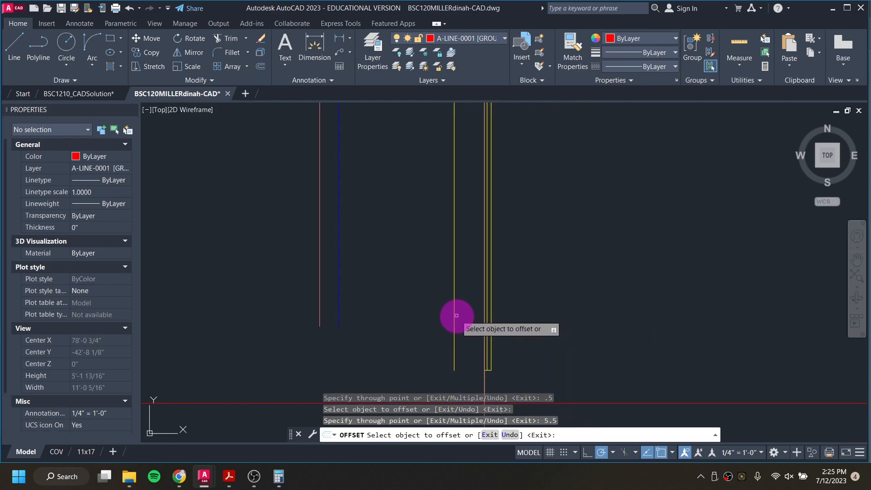
click(455, 315)
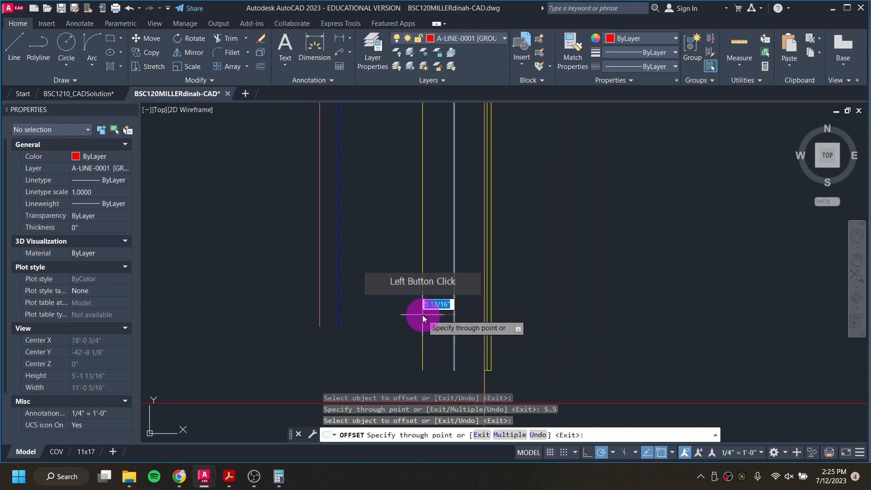
text(.5)
key(Return)
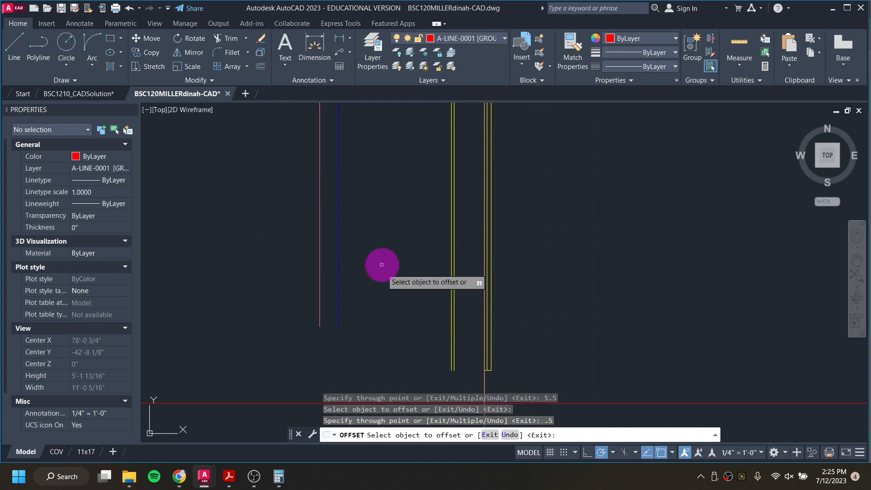
middle_drag(394, 296, 475, 203)
scroll(489, 233, down, 2)
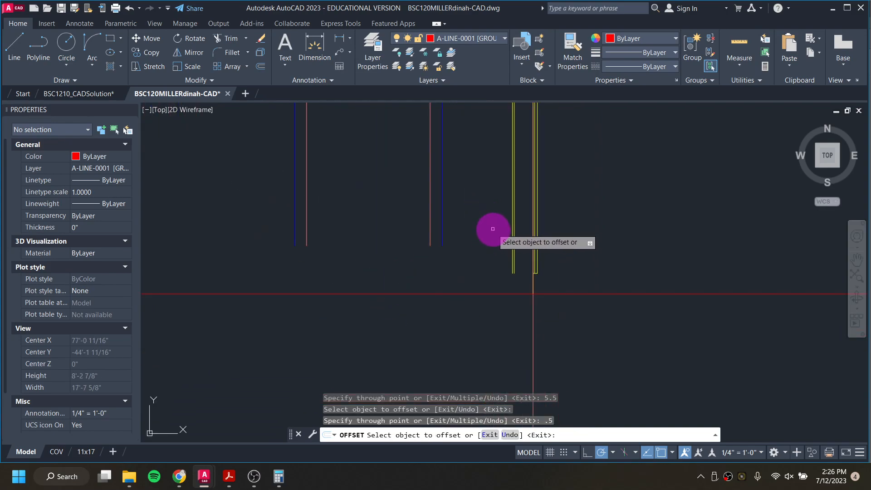
middle_drag(489, 237, 489, 240)
scroll(541, 305, up, 3)
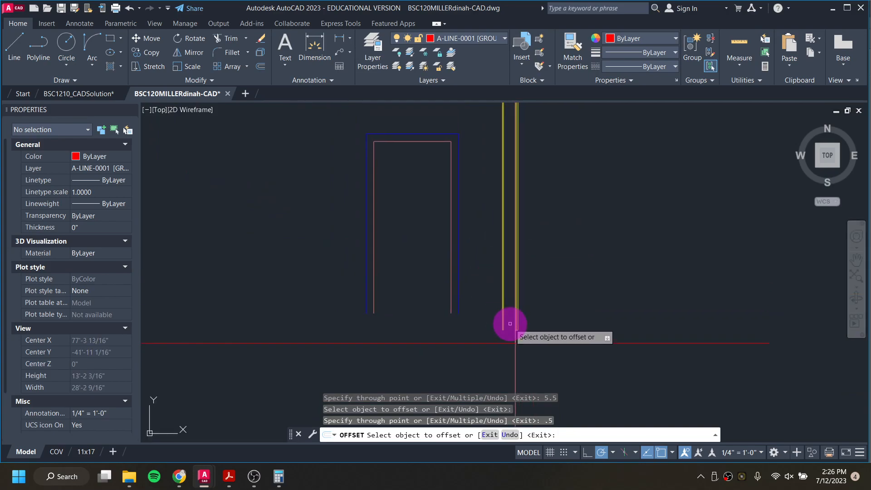
key(Escape)
Step: Move the inner right-corner offset lines onto layer A-LINE-0006 [DETAIL]
click(537, 333)
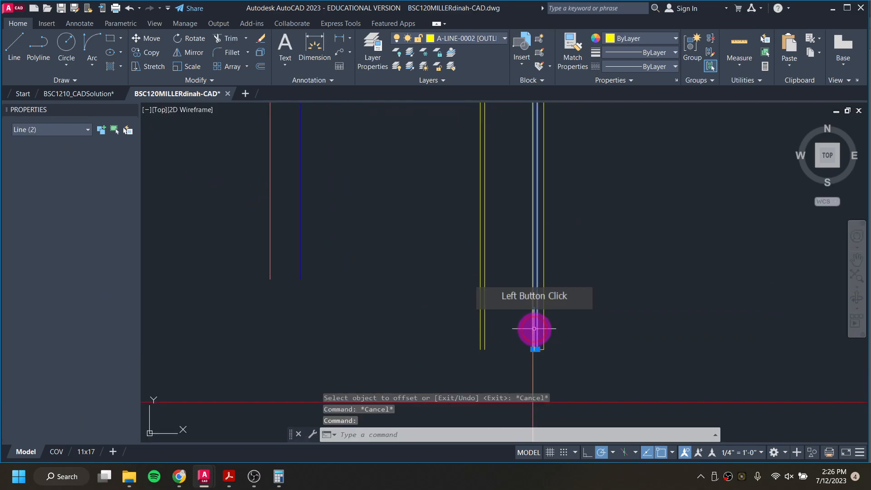
click(484, 314)
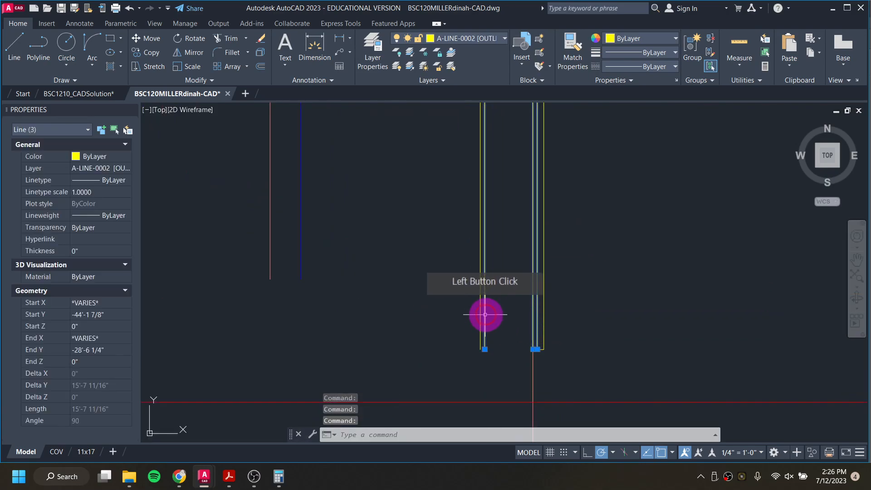
click(466, 38)
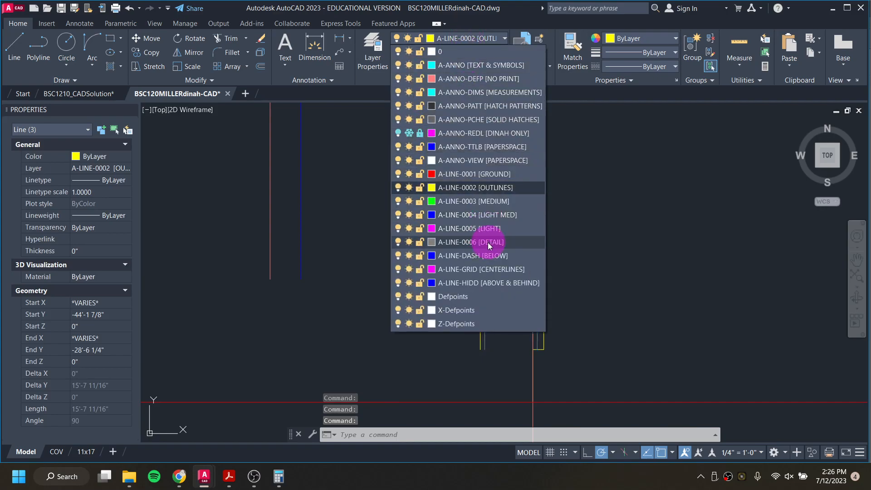
click(488, 242)
key(Escape)
Step: Make A-LINE-0006 [DETAIL] the current layer and draw a horizontal line along the wall base between the corner trims
scroll(489, 240, down, 1)
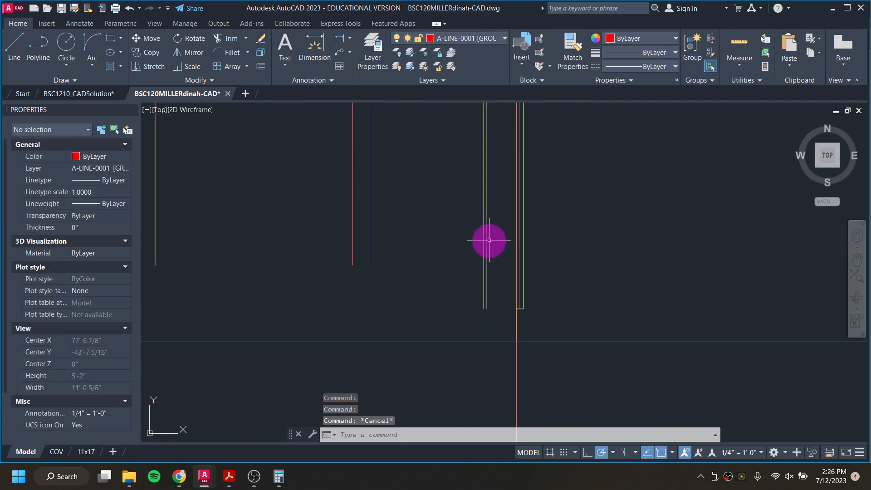
scroll(489, 239, down, 2)
middle_drag(377, 262, 695, 317)
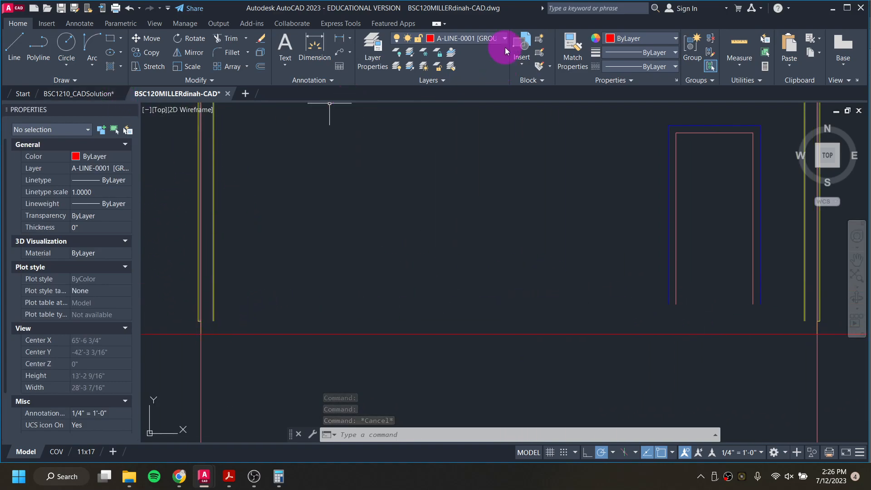
click(489, 40)
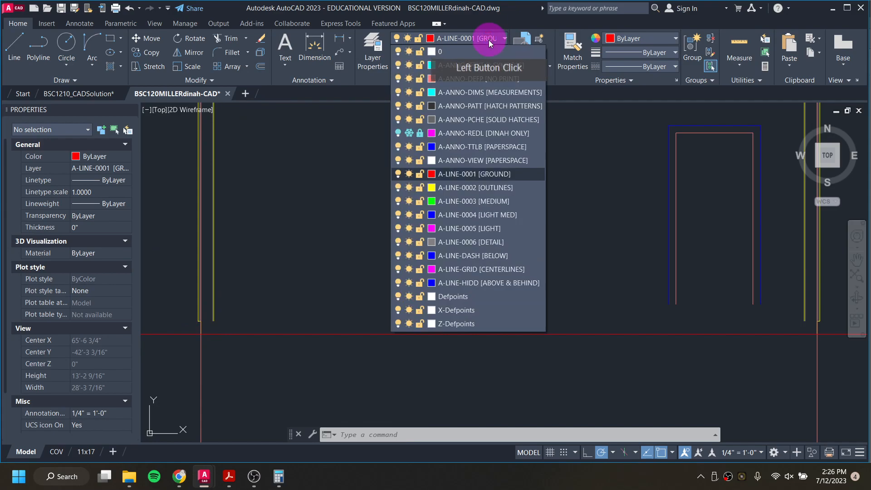
click(491, 226)
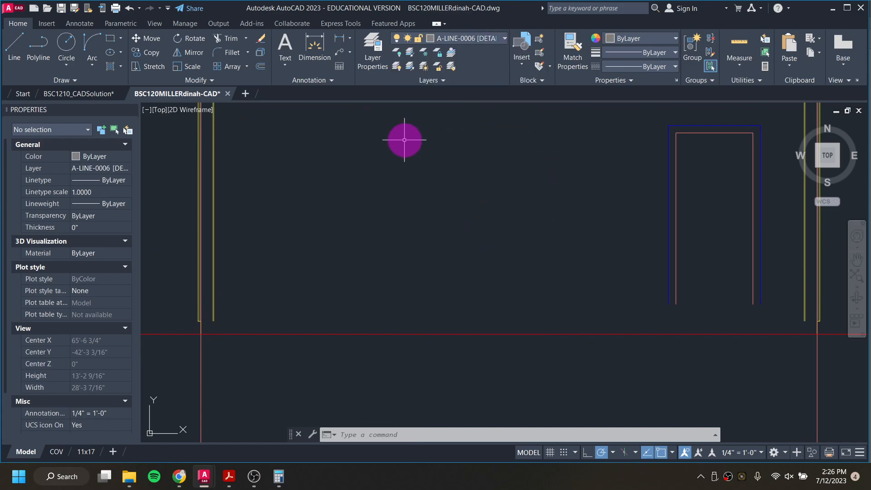
key(l)
key(Return)
scroll(225, 338, up, 4)
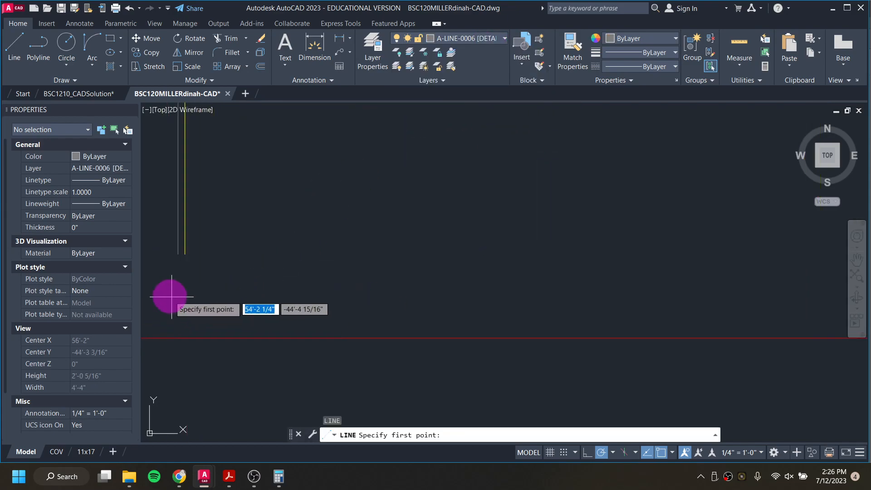
scroll(171, 292, up, 3)
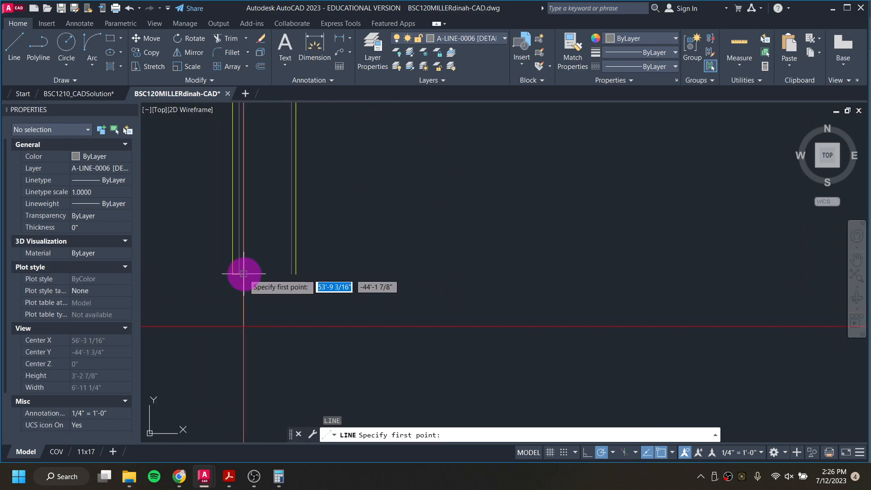
click(307, 275)
scroll(599, 276, down, 2)
middle_drag(633, 265, 144, 207)
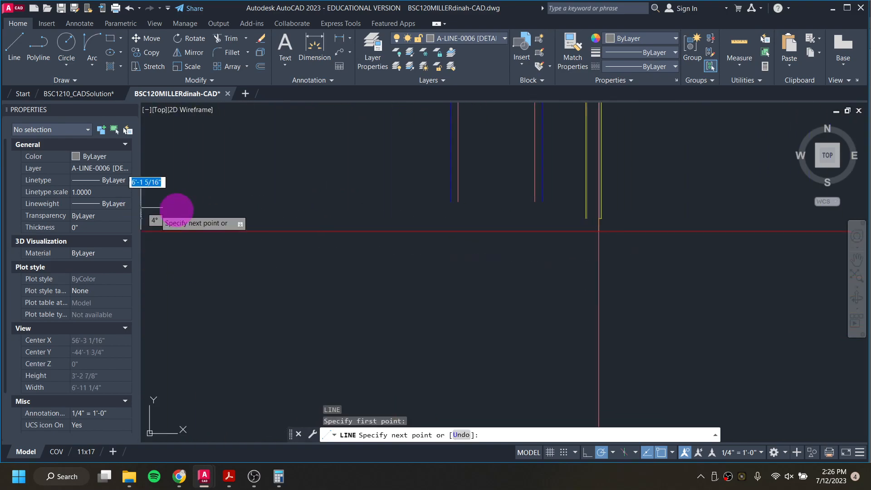
scroll(592, 224, up, 6)
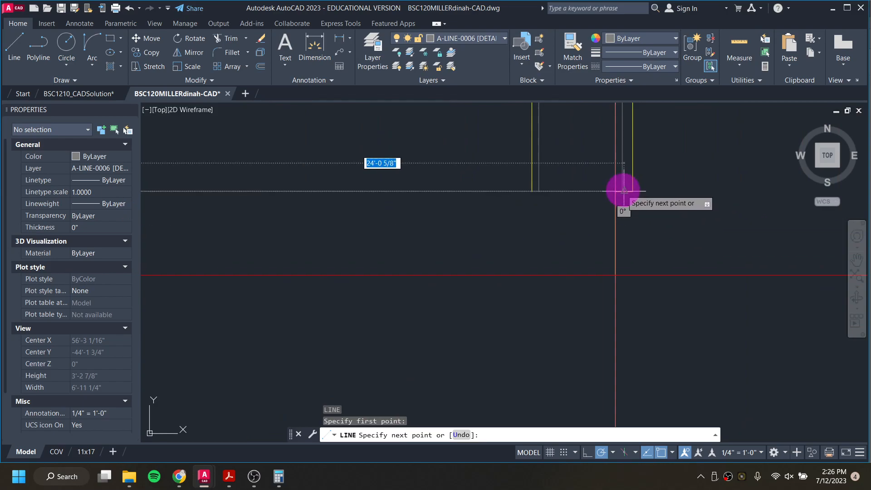
click(615, 190)
scroll(498, 254, down, 5)
middle_drag(303, 255, 709, 229)
scroll(492, 221, down, 4)
middle_drag(286, 227, 542, 277)
key(Escape)
Step: Offset the new base line 7.25 inches upward, then offset that copy a further 0.75 inches upward
scroll(471, 266, down, 10)
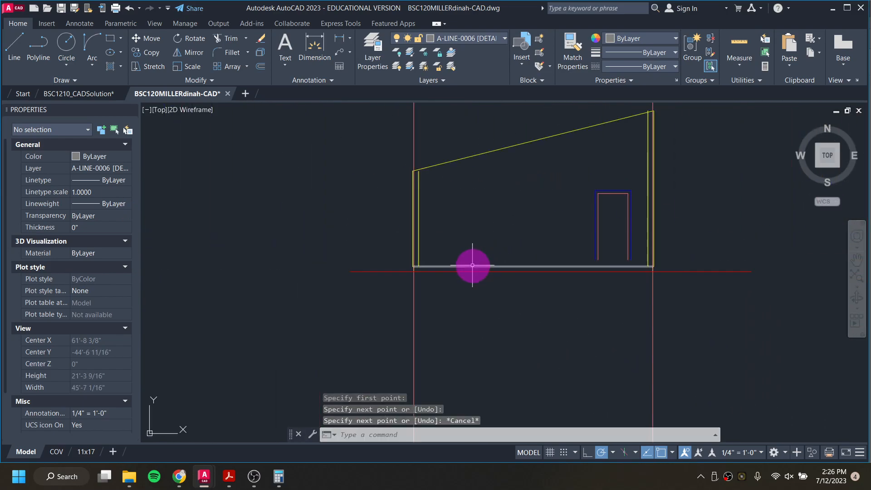
scroll(456, 342, up, 8)
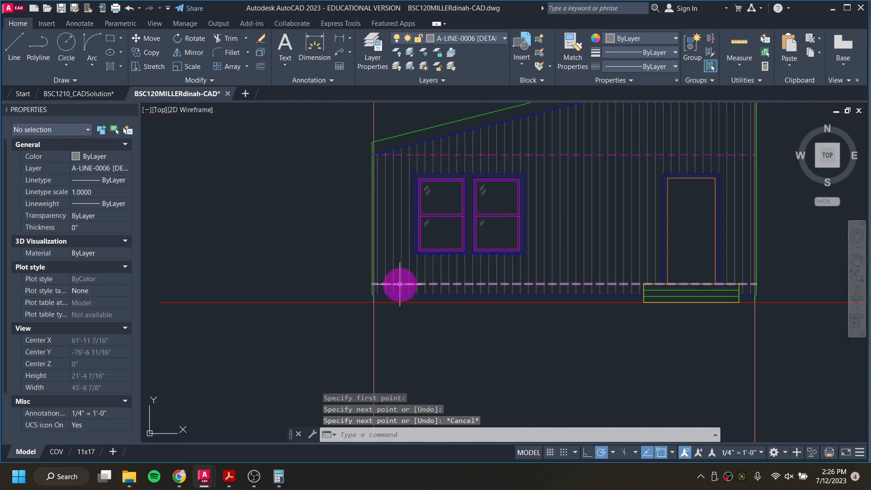
scroll(404, 294, down, 5)
middle_drag(457, 199, 443, 408)
scroll(400, 305, up, 2)
scroll(400, 305, up, 6)
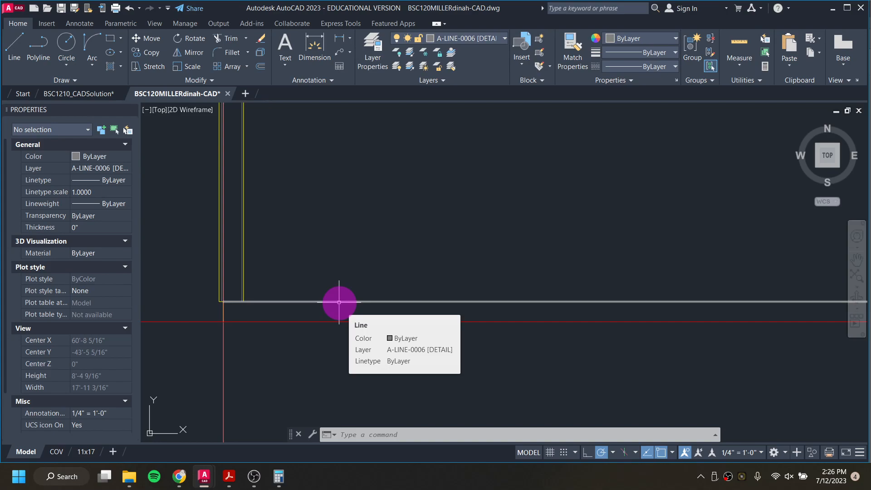
text(O)
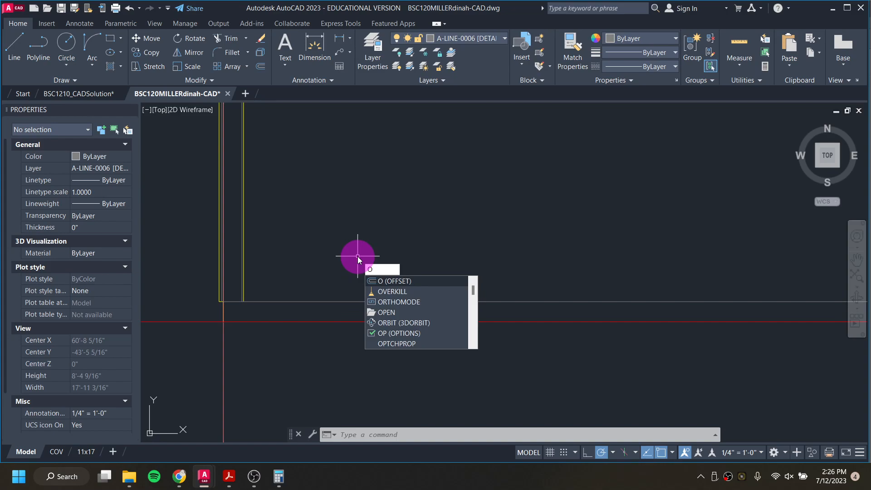
key(Return)
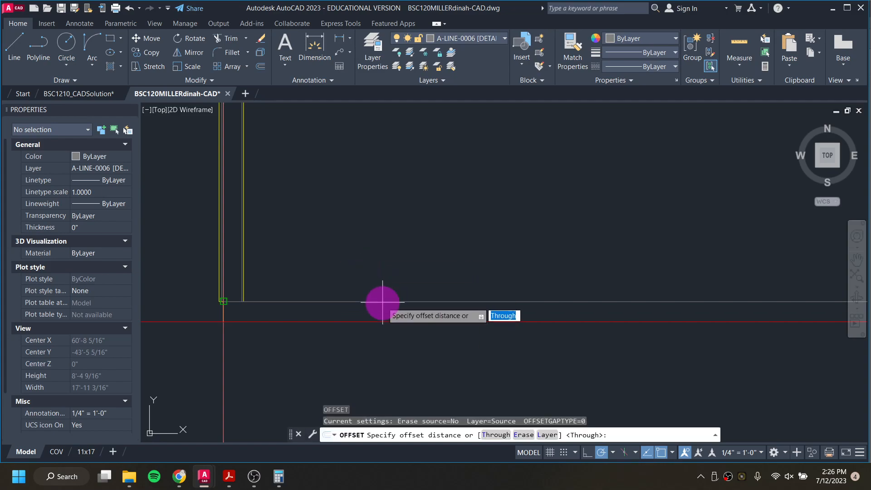
key(Return)
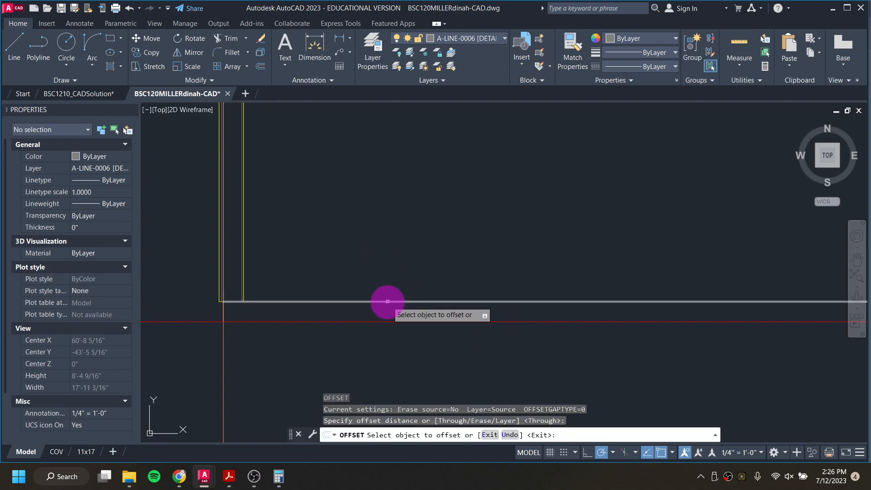
click(387, 300)
text(7)
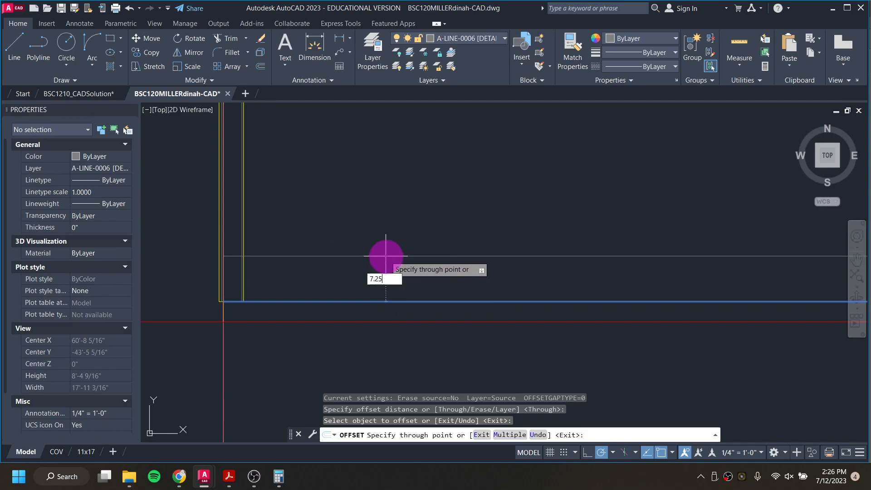
text(.25)
key(Return)
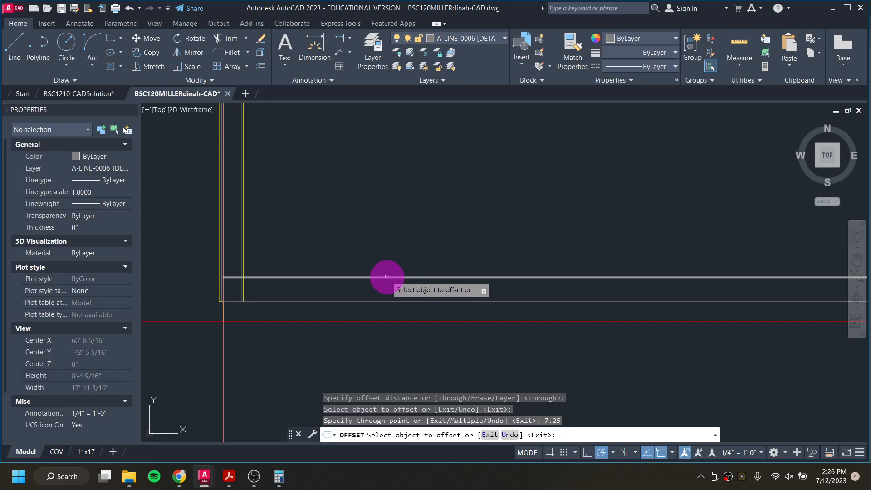
click(386, 276)
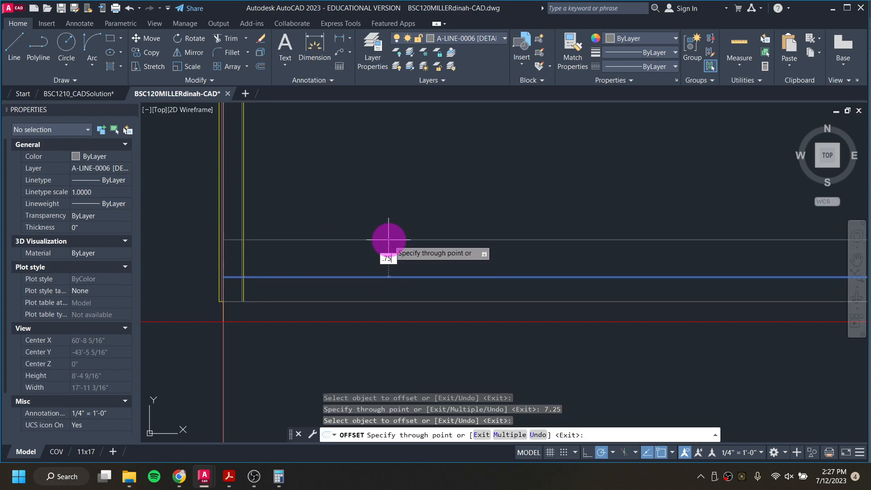
key(Return)
scroll(245, 279, up, 4)
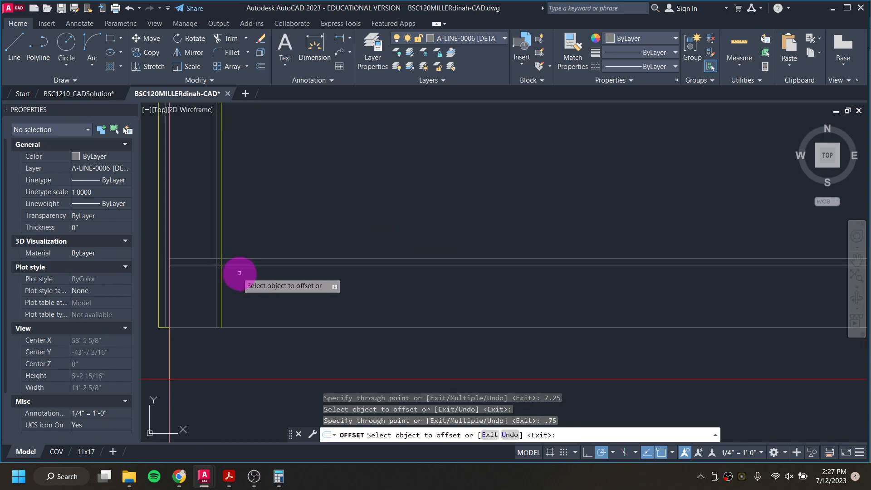
middle_drag(213, 265, 323, 294)
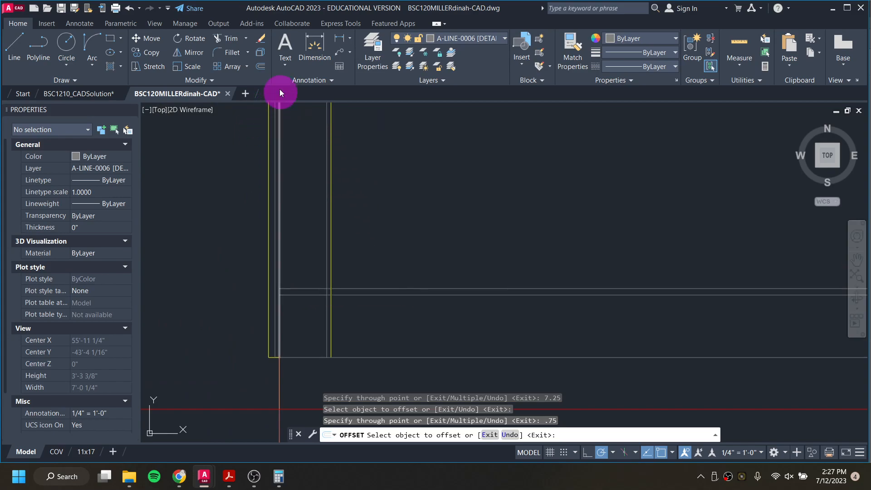
Step: Trim the left corner trim lines where they cross the new base trim lines
key(Escape)
key(Escape)
click(223, 40)
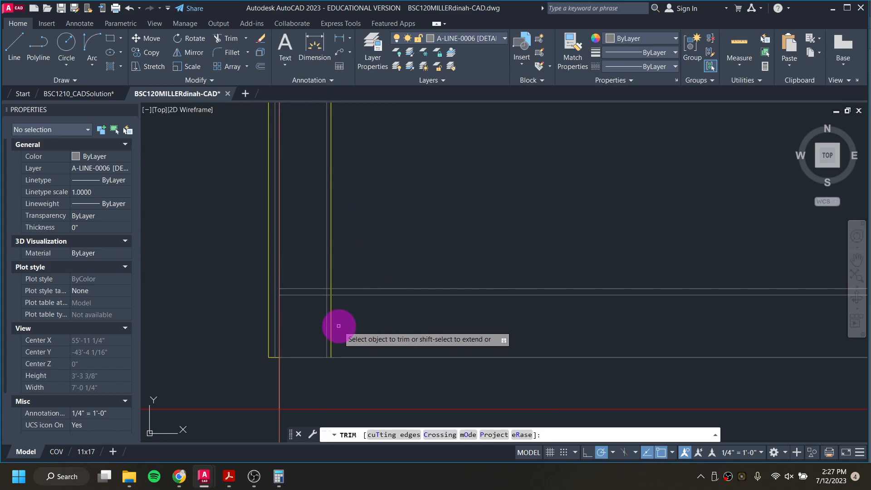
click(317, 323)
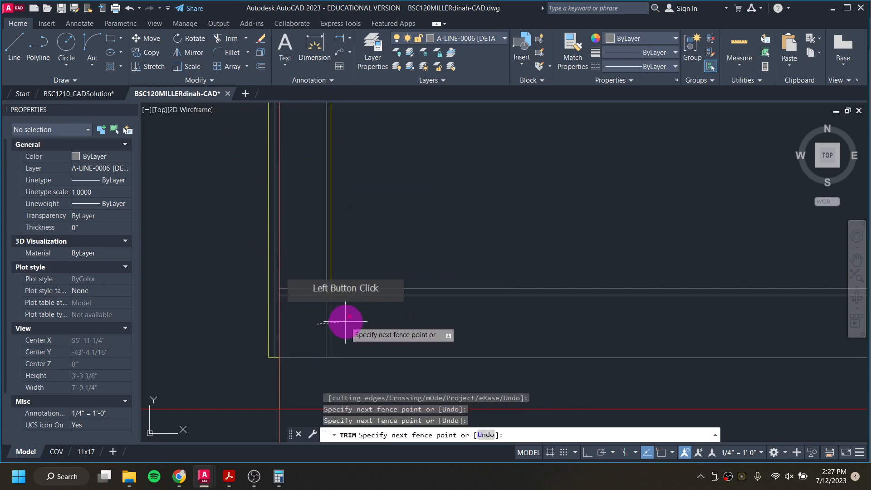
click(344, 323)
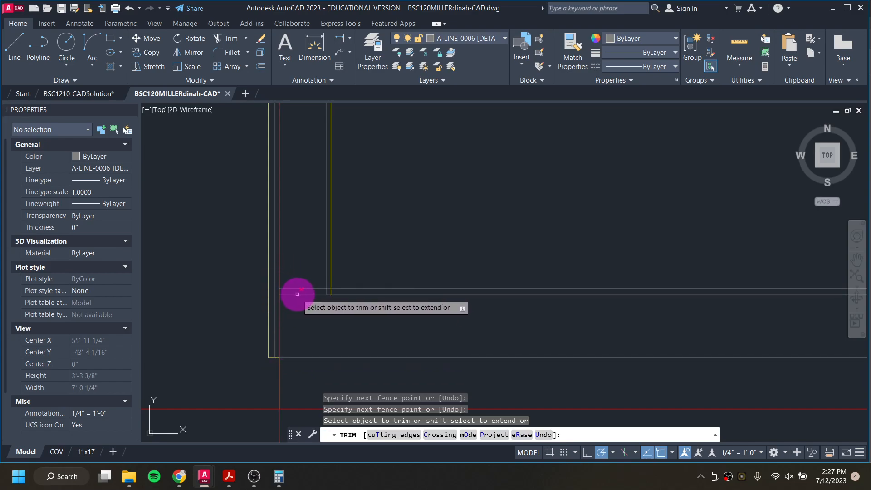
scroll(328, 291, up, 4)
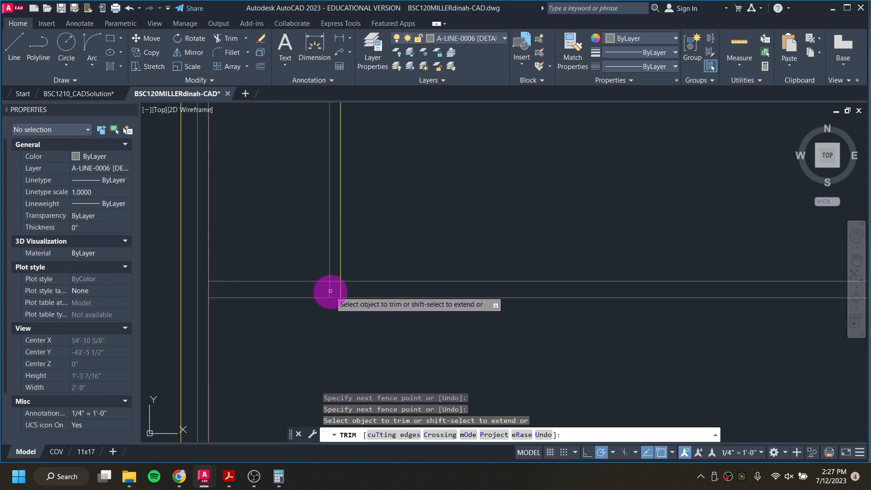
click(341, 287)
key(Return)
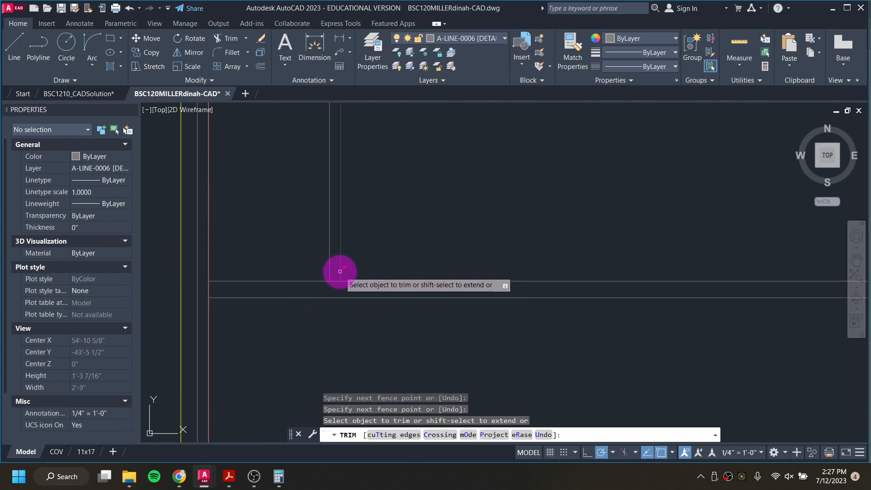
Step: Trim the right corner trim lines where they cross the new base trim lines
scroll(334, 275, down, 6)
scroll(466, 282, down, 3)
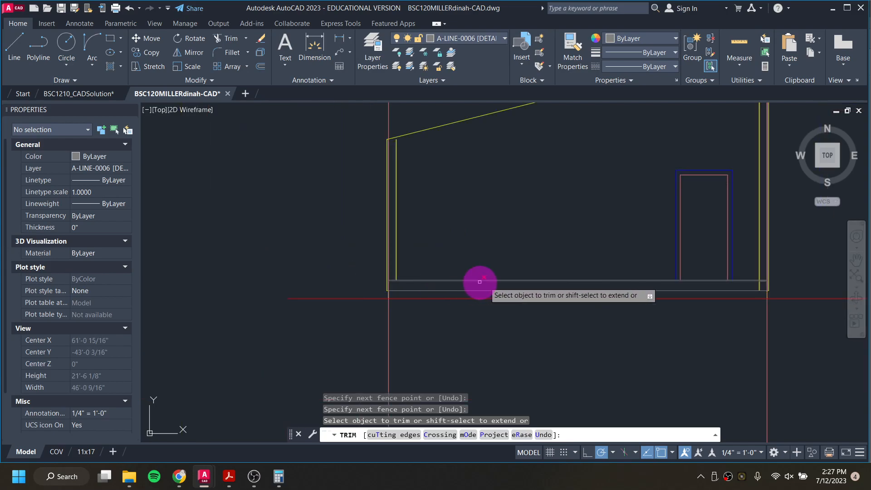
scroll(408, 272, up, 3)
scroll(470, 270, up, 5)
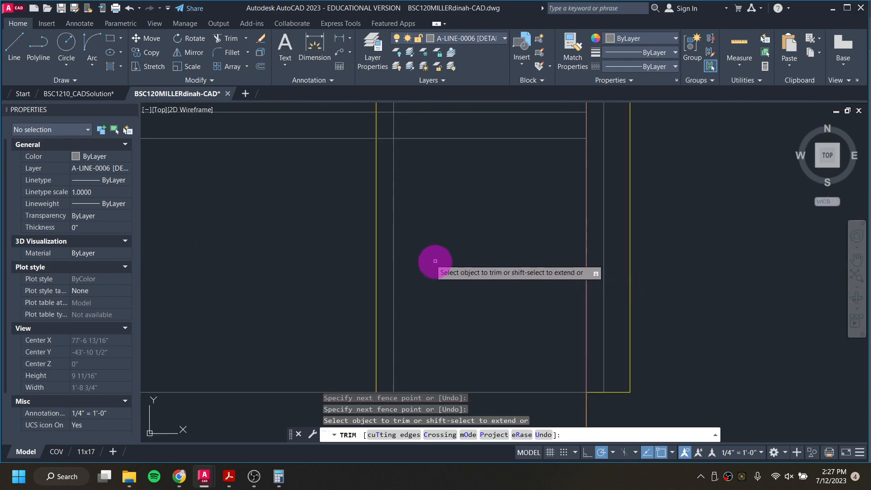
click(331, 229)
click(432, 239)
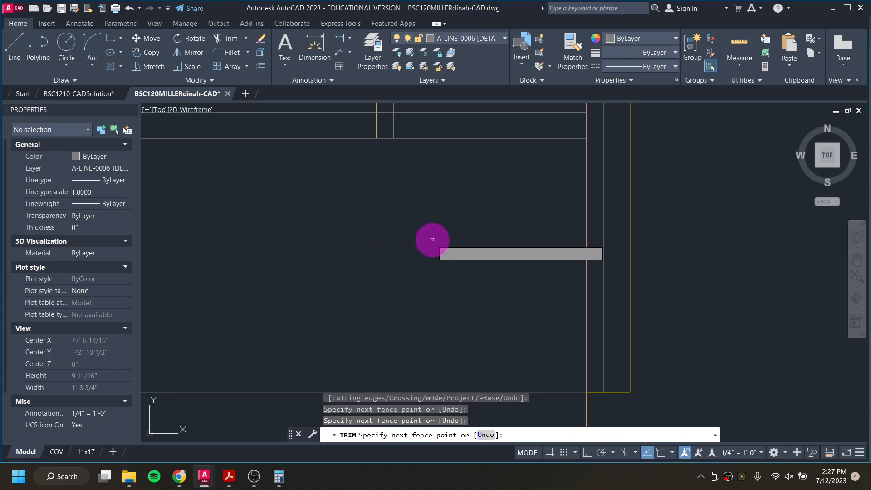
middle_drag(397, 215, 447, 341)
click(417, 251)
click(450, 248)
scroll(438, 252, down, 5)
key(Escape)
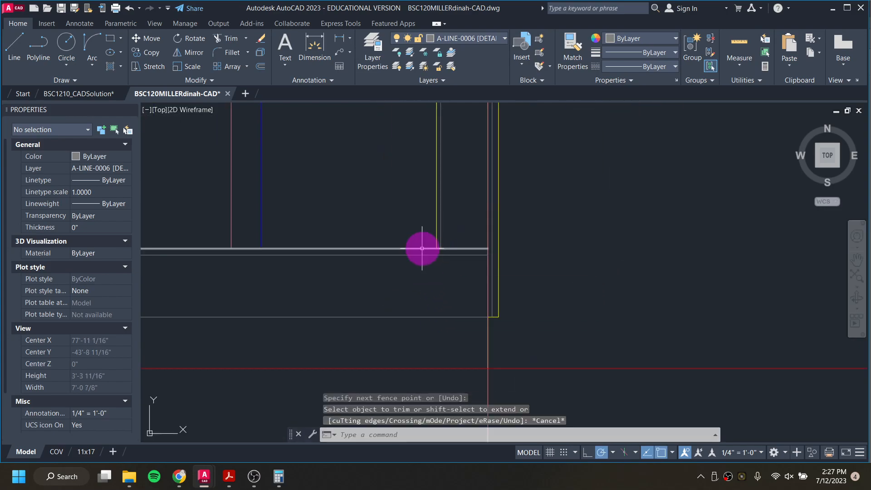
Step: Make A-LINE-0002 [OUTLINES] the current layer
scroll(422, 248, down, 2)
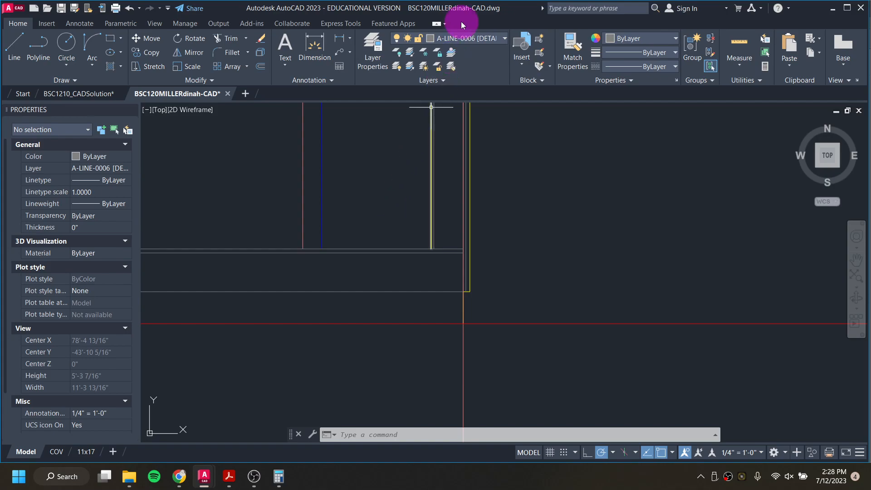
click(472, 37)
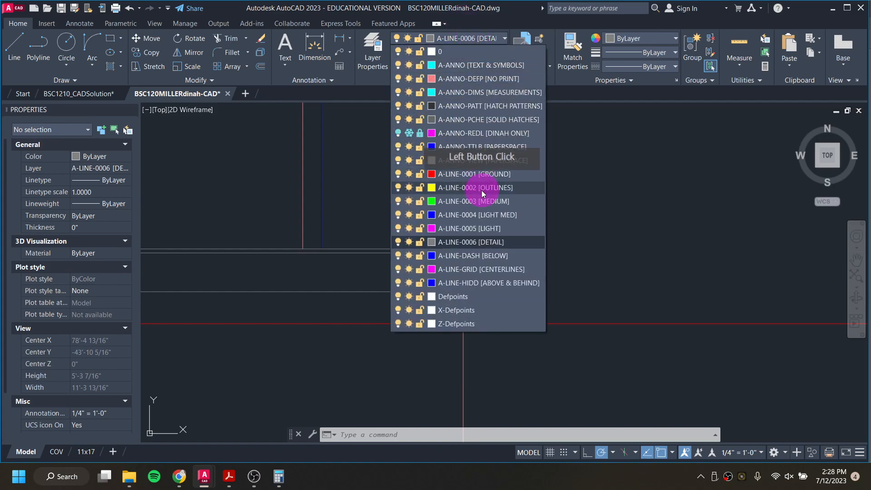
click(477, 185)
text(l)
key(Return)
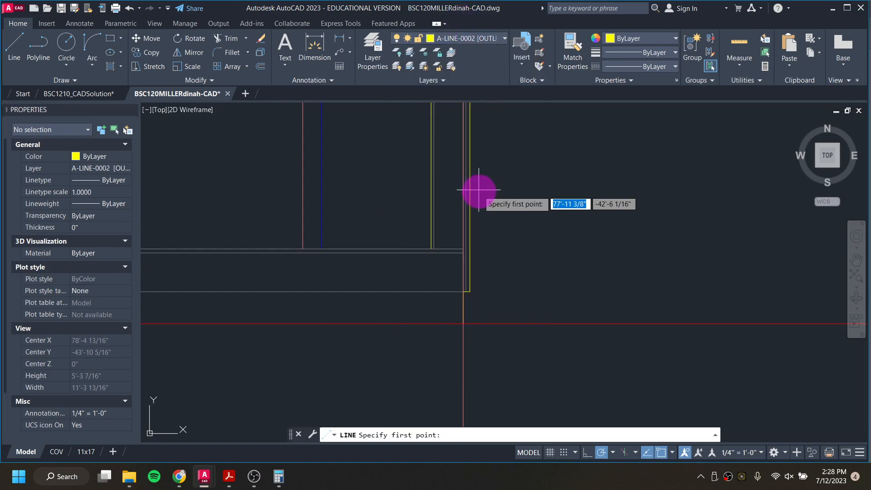
scroll(426, 250, up, 2)
scroll(427, 250, up, 4)
click(444, 246)
scroll(443, 246, down, 10)
middle_drag(267, 258, 823, 296)
scroll(481, 285, up, 7)
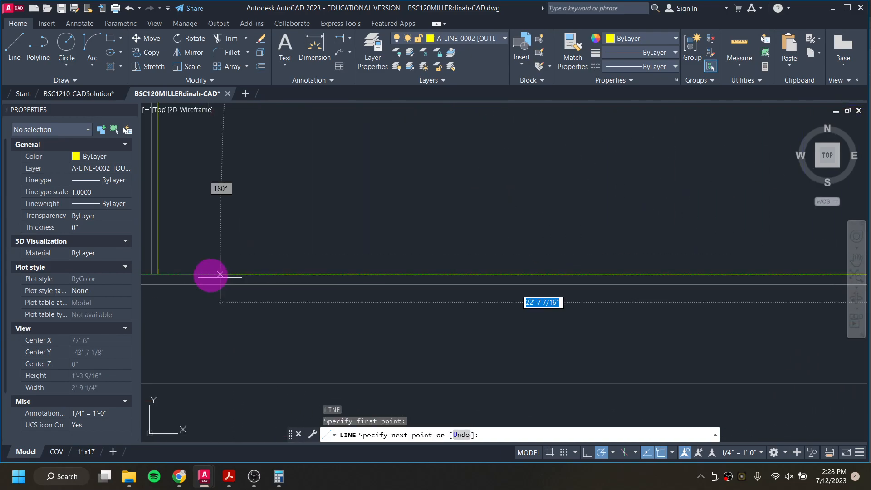
middle_drag(207, 277, 341, 287)
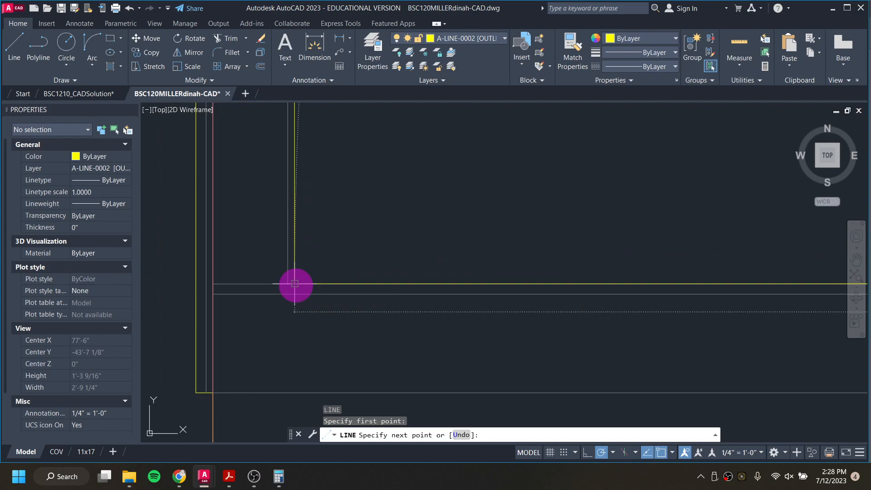
click(294, 284)
key(Escape)
key(Escape)
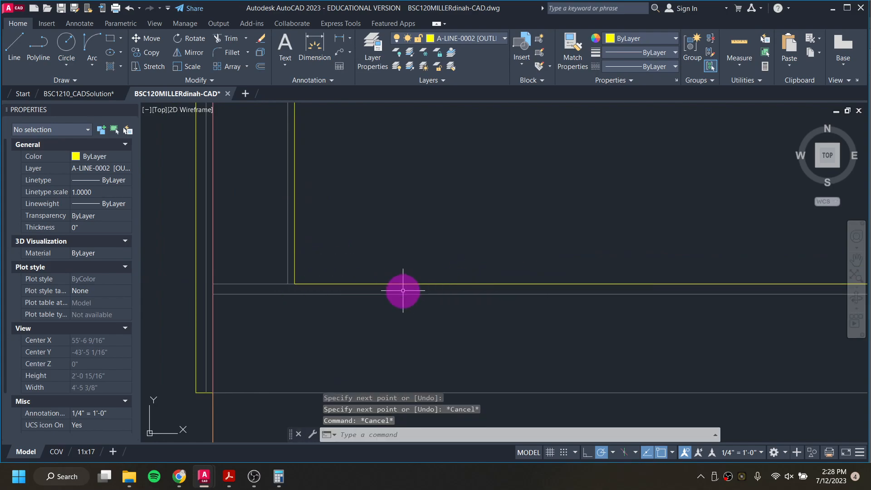
click(357, 283)
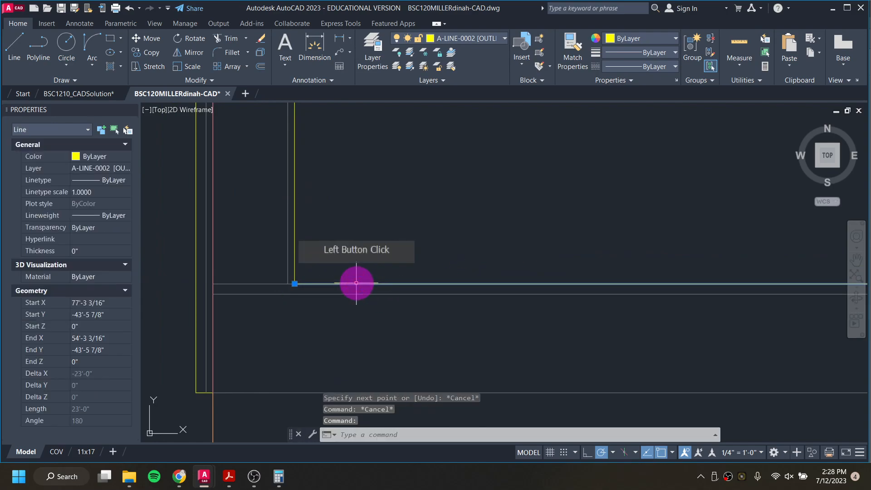
key(Delete)
Step: Break the upper base trim line at the inner edge of the left corner trim
click(356, 283)
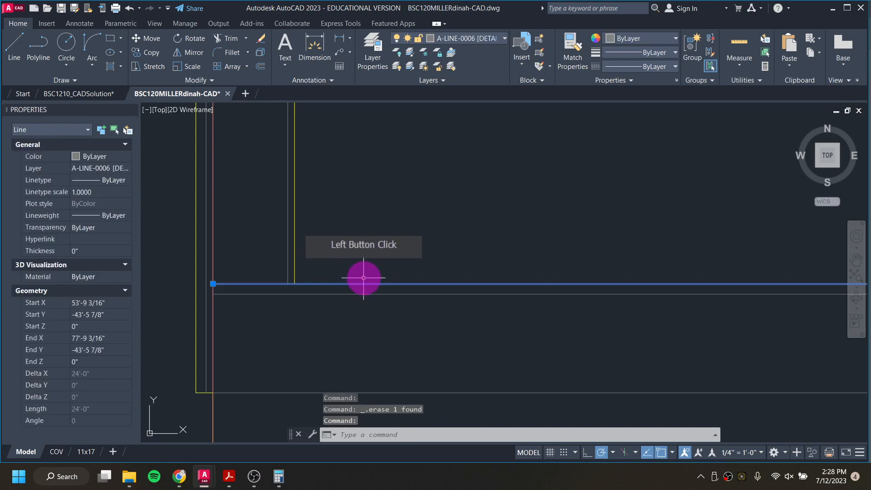
text(break)
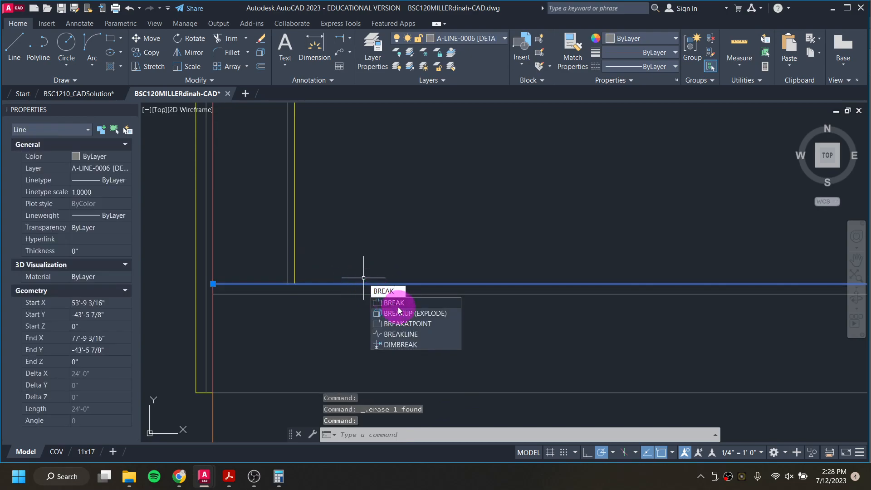
click(397, 323)
click(294, 294)
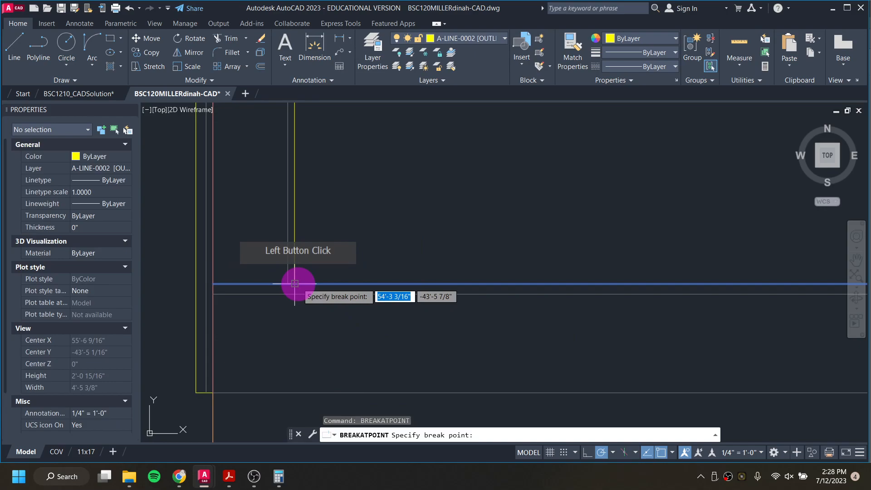
click(296, 283)
click(313, 284)
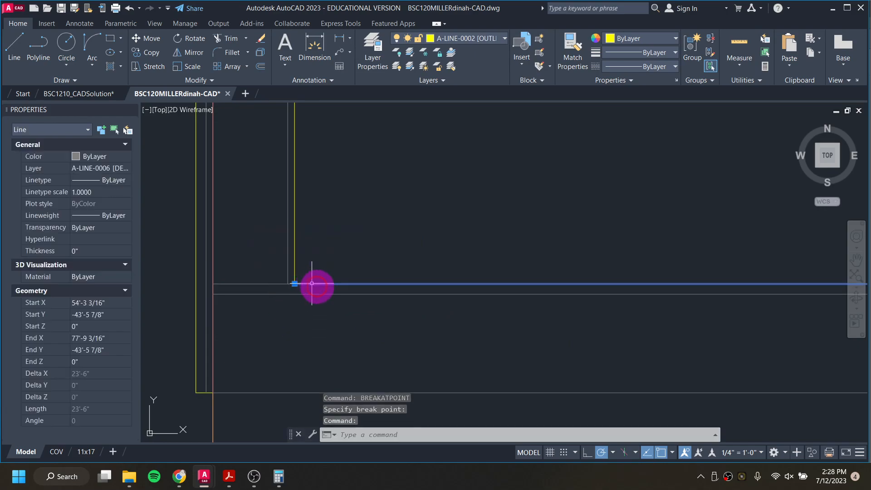
Step: Break the upper base trim line at the inner edge of the right corner trim
scroll(338, 305, down, 5)
scroll(399, 297, down, 5)
middle_drag(522, 295, 249, 285)
scroll(452, 288, up, 10)
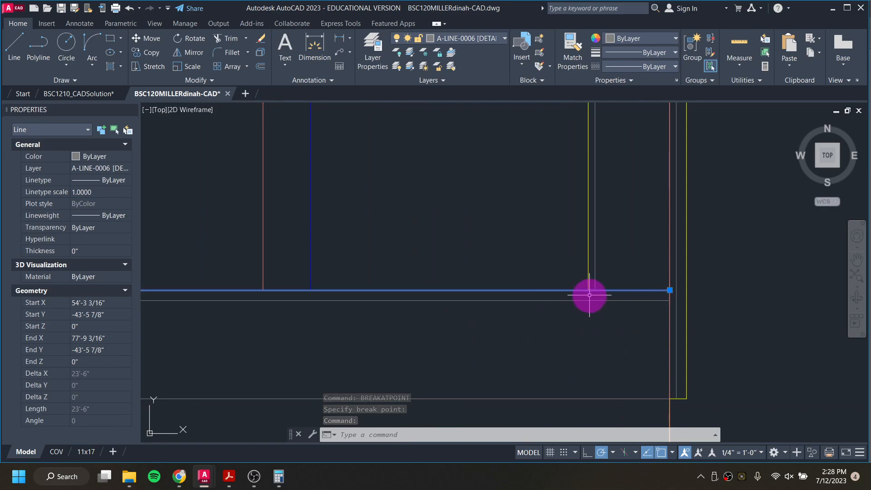
text(break)
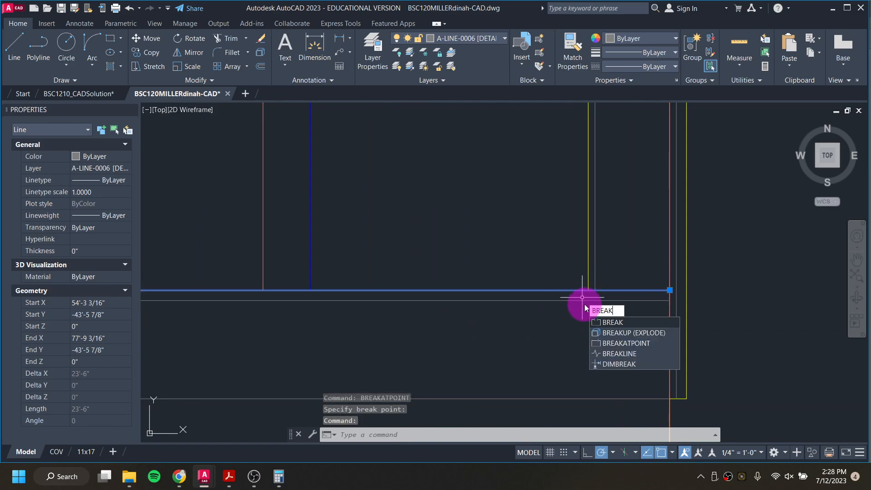
click(618, 337)
click(591, 294)
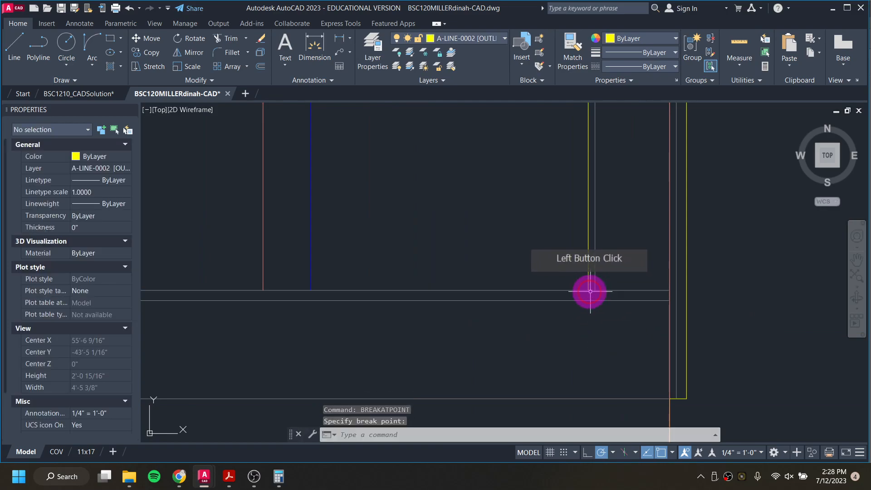
click(567, 289)
scroll(555, 290, down, 4)
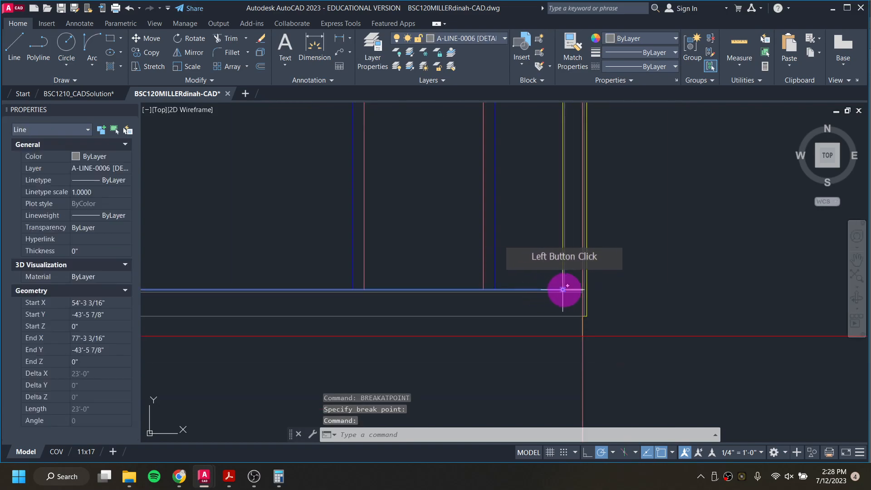
scroll(560, 291, up, 3)
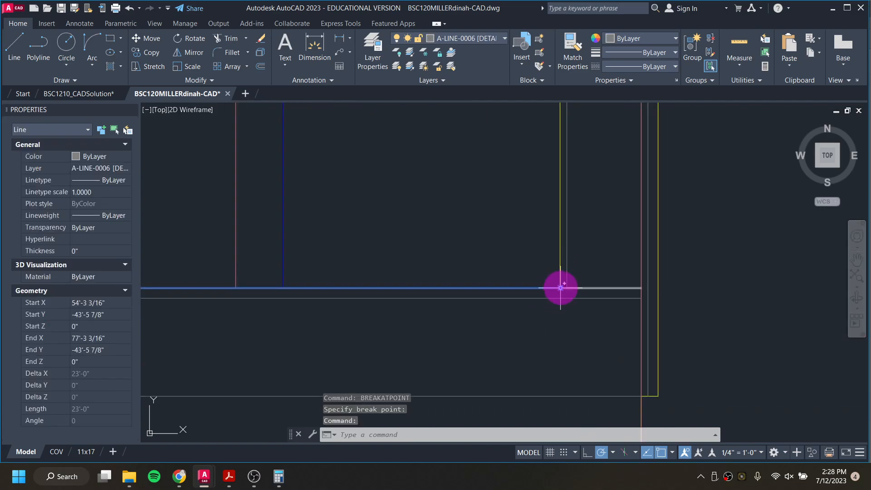
mouse_move(561, 287)
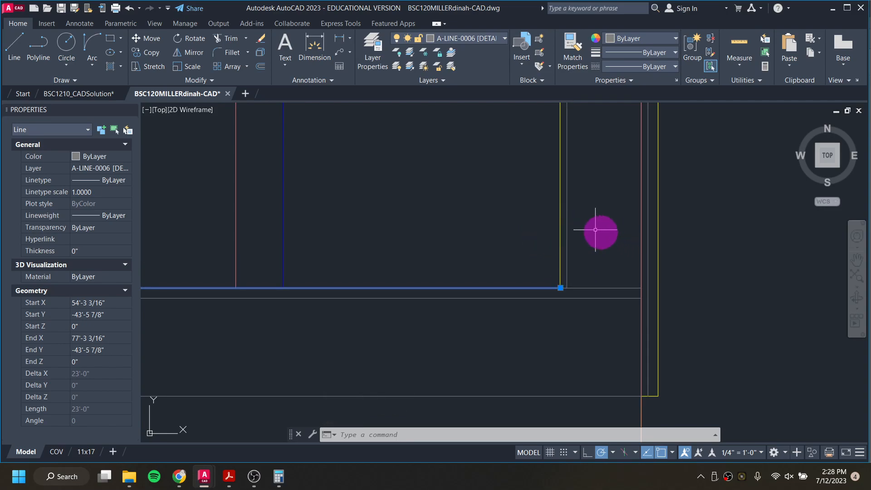
key(Escape)
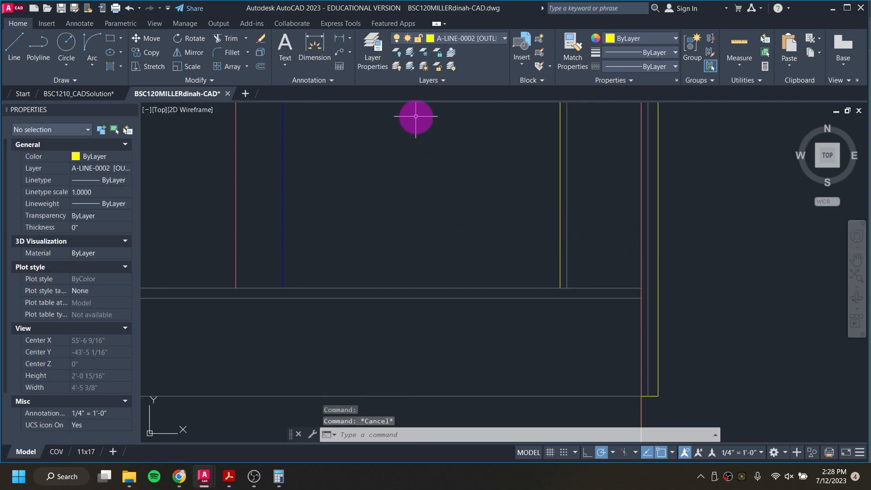
Step: Draw a 3.5-inch-tall, 0.75-inch-wide outline above the base line at the right corner trim, erasing its duplicate vertical segment
text(L)
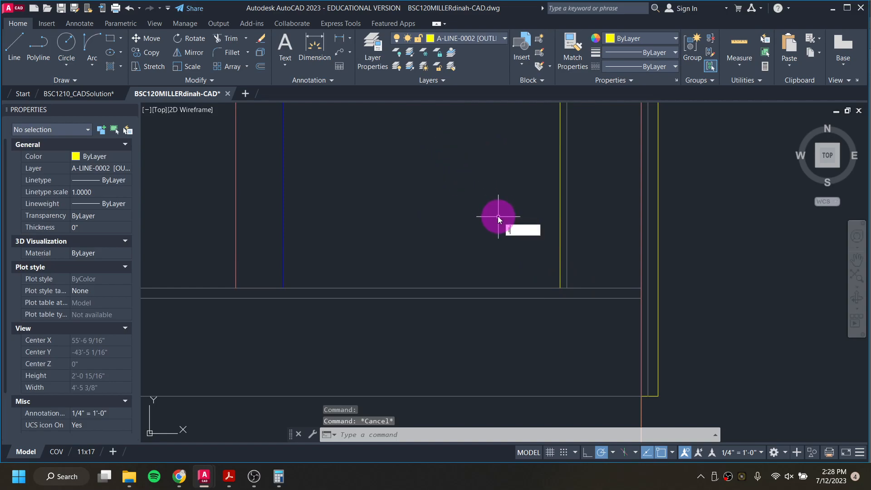
key(Return)
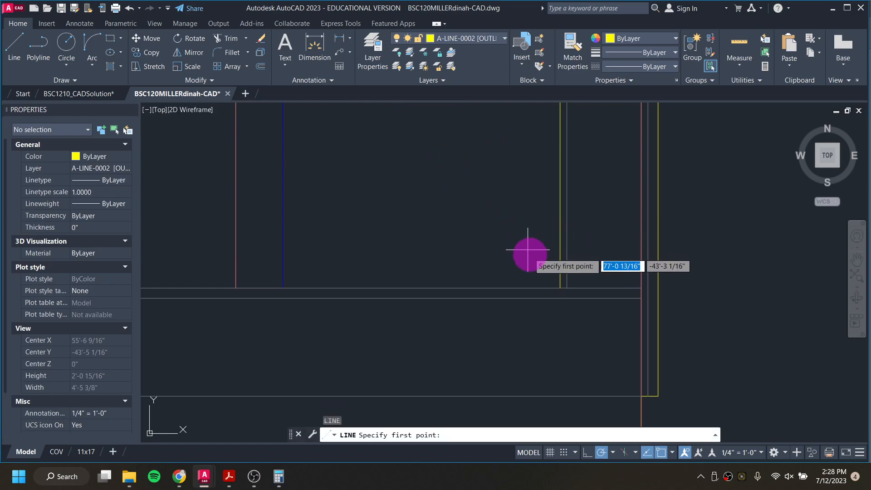
click(560, 287)
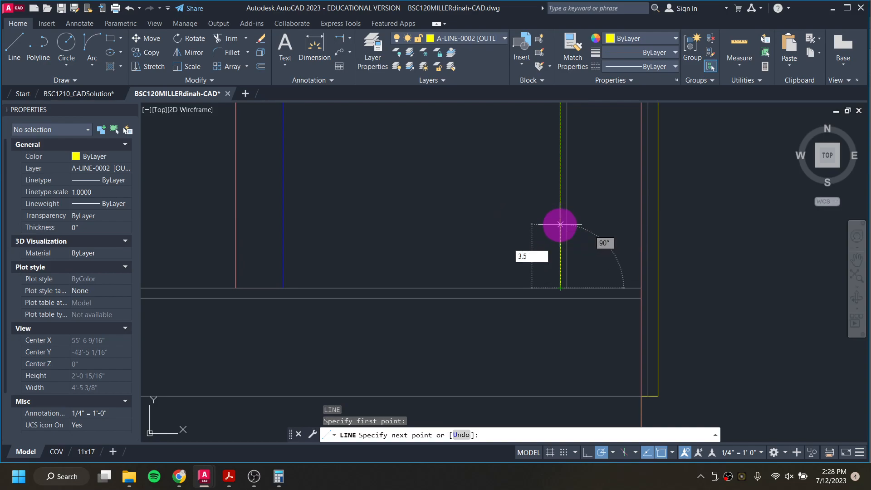
text(3.5)
key(Return)
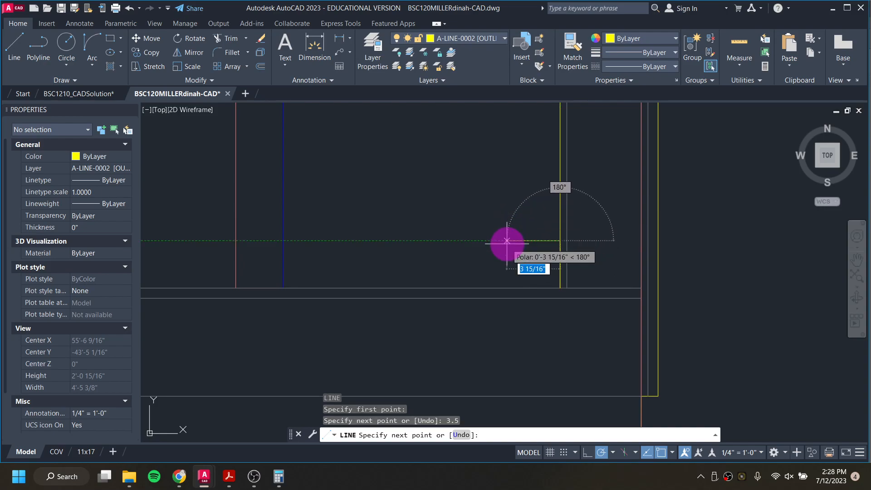
text(.75)
key(Return)
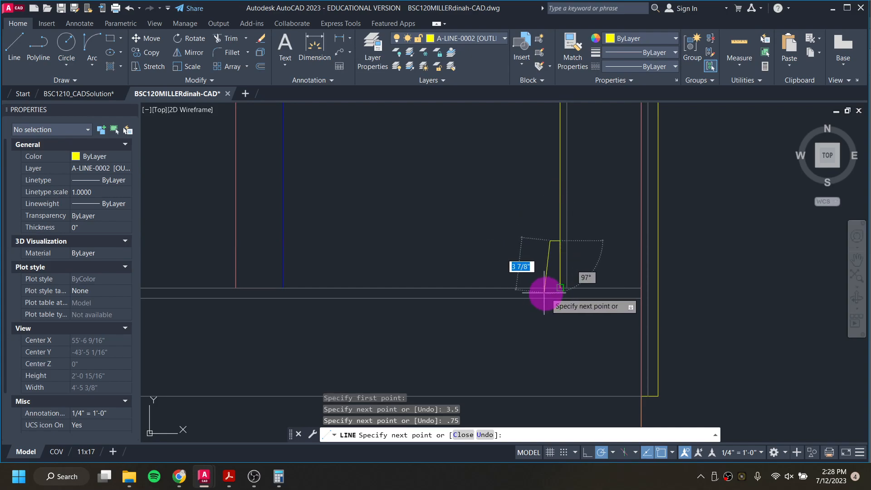
click(550, 287)
key(Escape)
key(Escape)
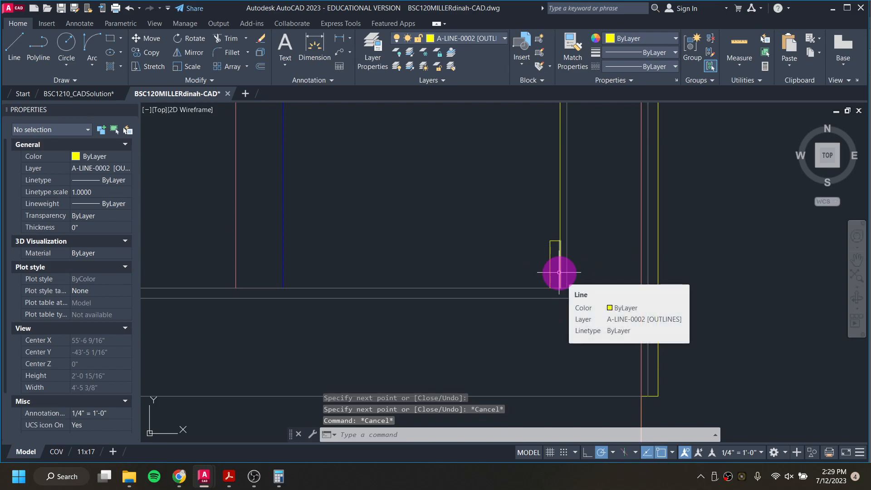
click(558, 272)
key(Delete)
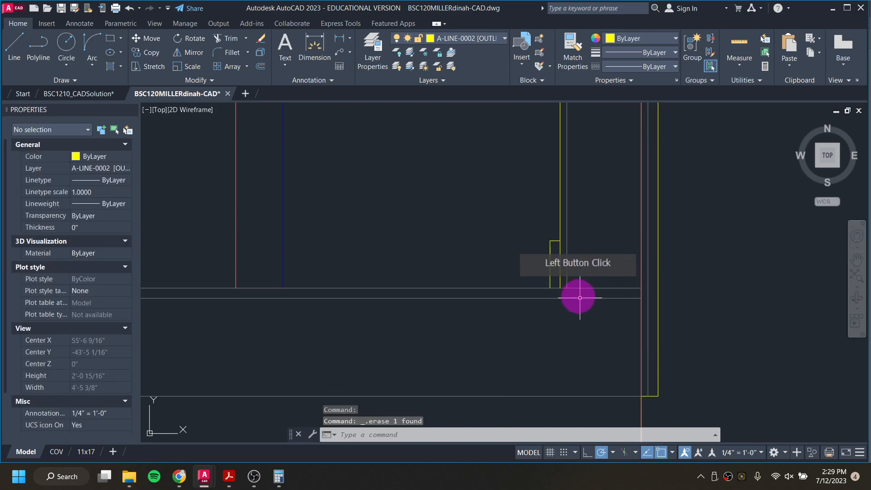
click(560, 267)
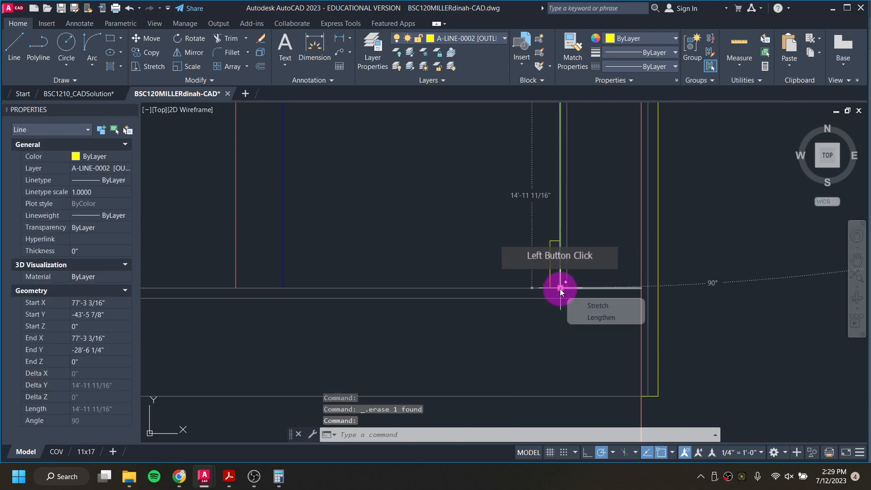
click(560, 289)
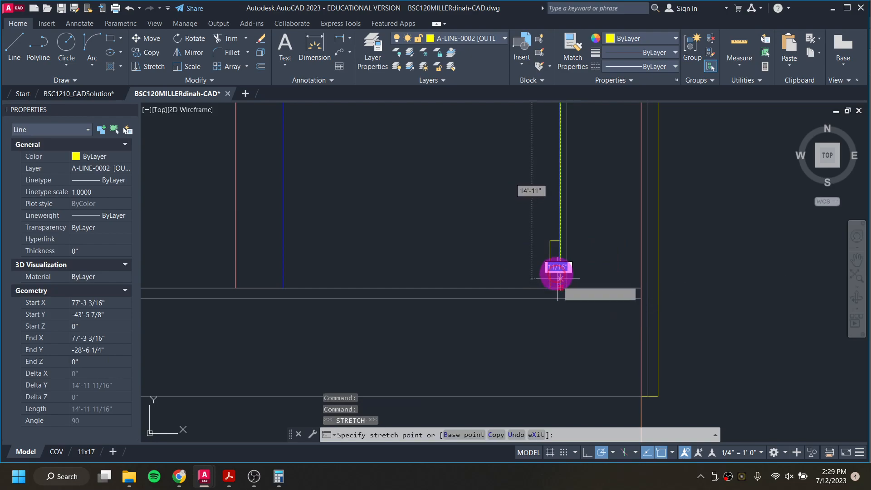
click(560, 240)
key(Escape)
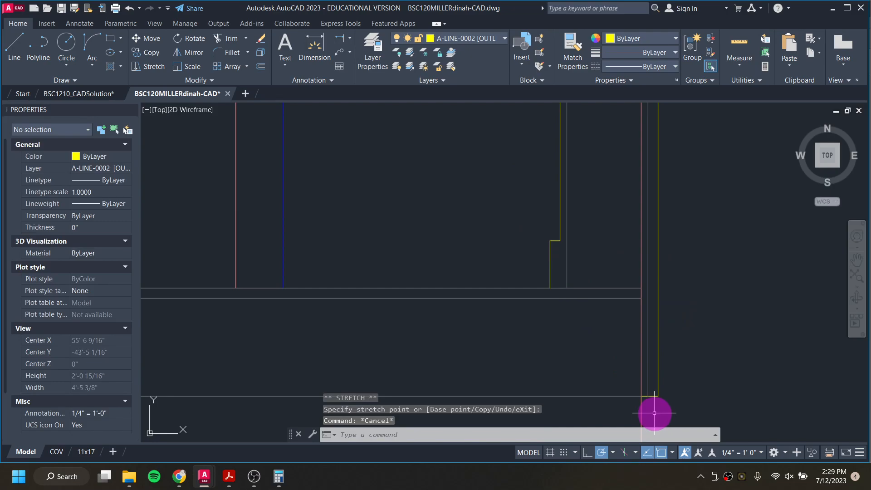
key(ctrl+z)
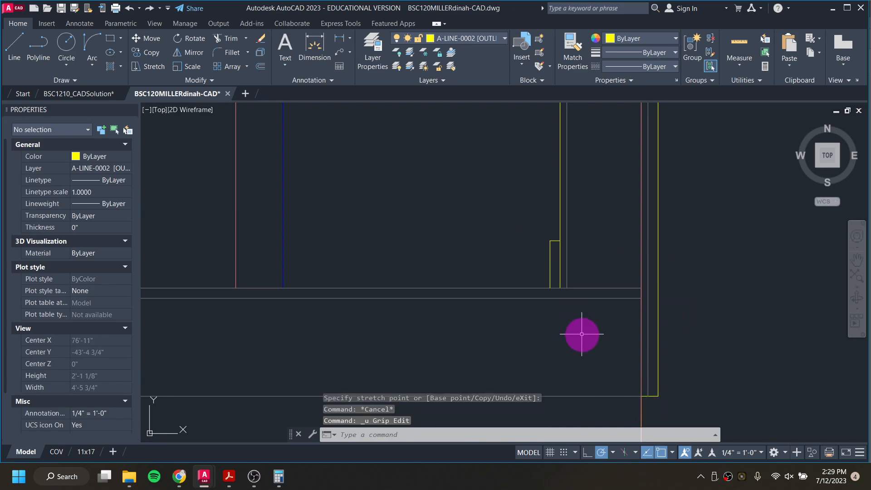
Step: Break the right corner trim's long vertical line at the top of the 3.5-inch outline
text(breal)
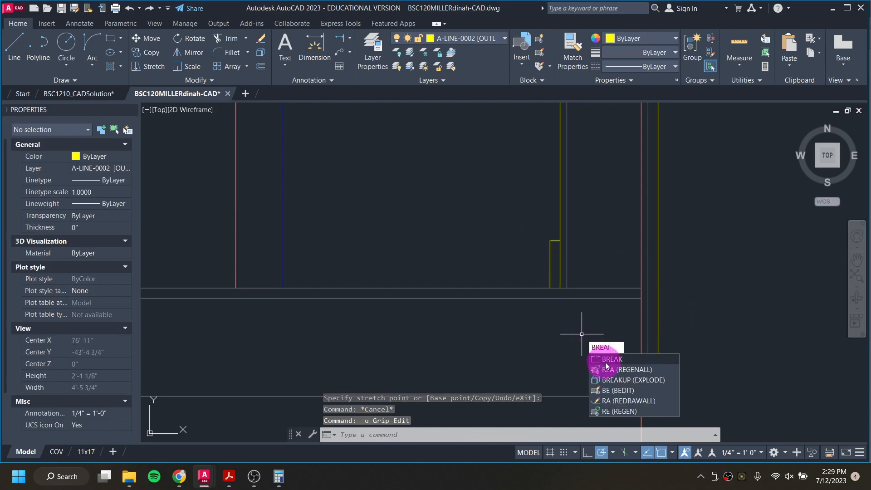
key(BackSpace)
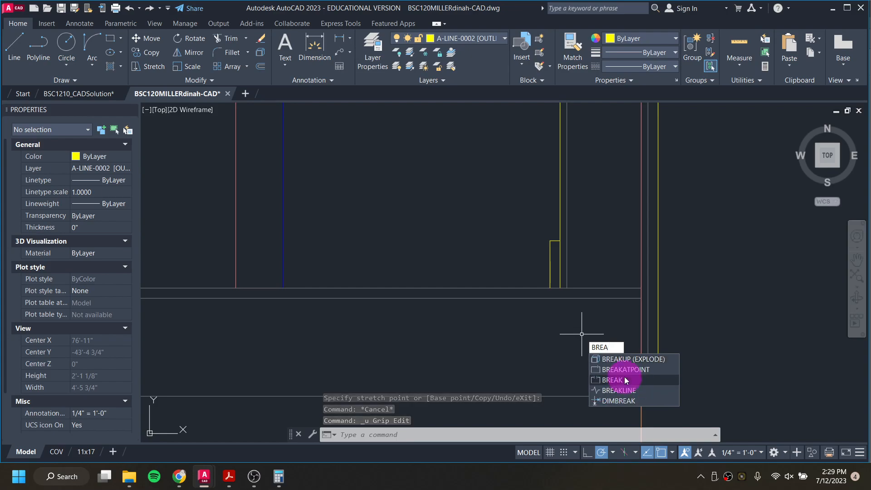
click(624, 368)
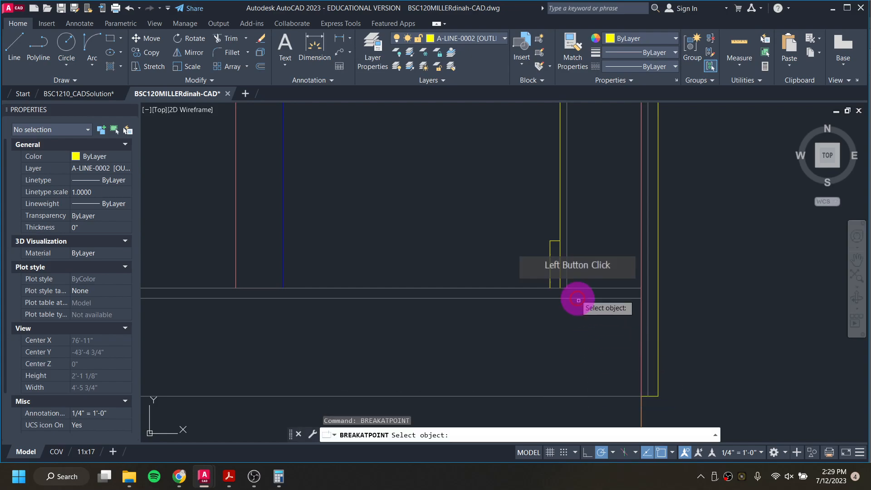
click(560, 253)
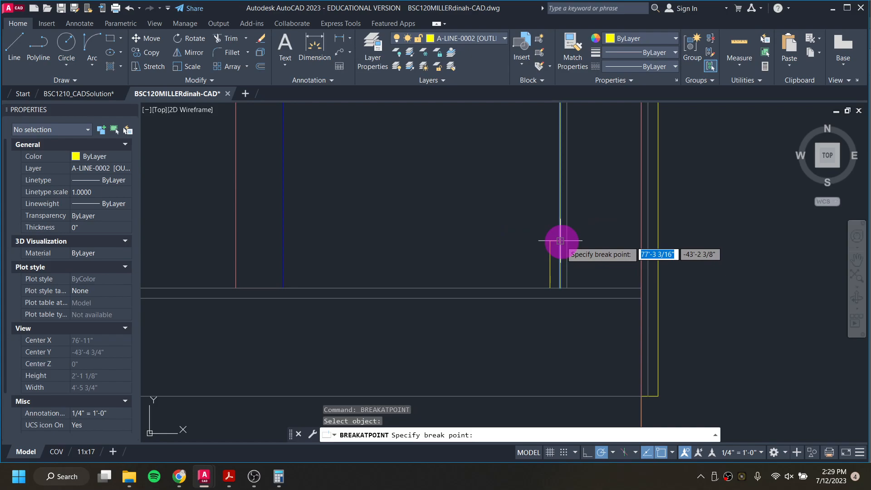
click(563, 253)
Step: Move the lower 3.5-inch segment of that corner trim line to layer A-LINE-0006 [DETAIL]
click(561, 255)
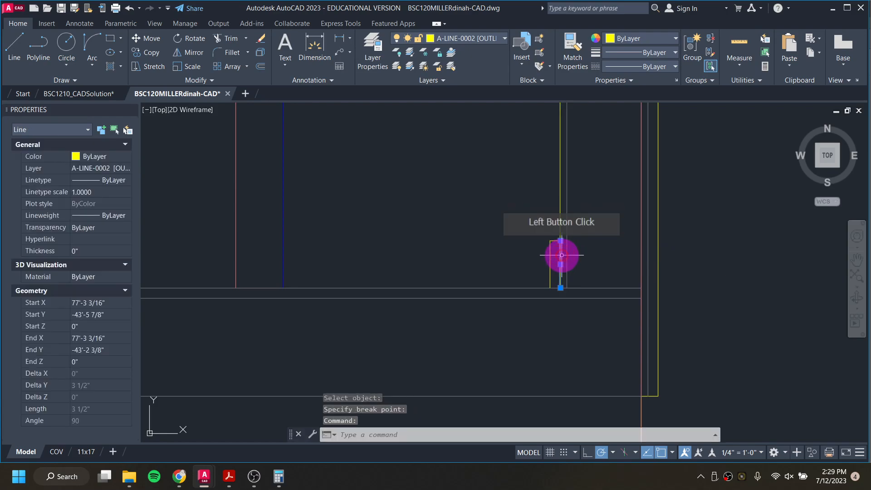
click(467, 35)
click(478, 239)
key(Escape)
key(Escape)
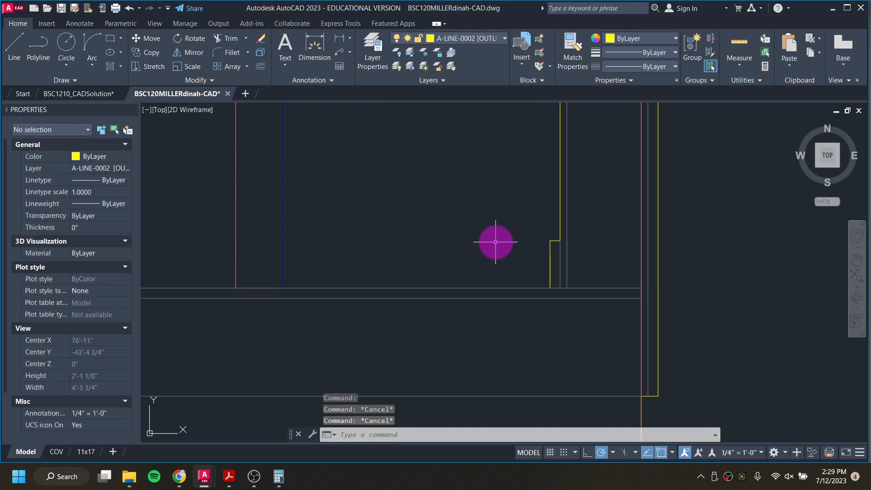
Step: Mirror the right corner's 3.5-inch outline to the left corner about the elevation's vertical centre line, keeping the original
scroll(495, 242, down, 12)
middle_drag(380, 268, 544, 272)
scroll(450, 252, up, 2)
scroll(447, 254, up, 6)
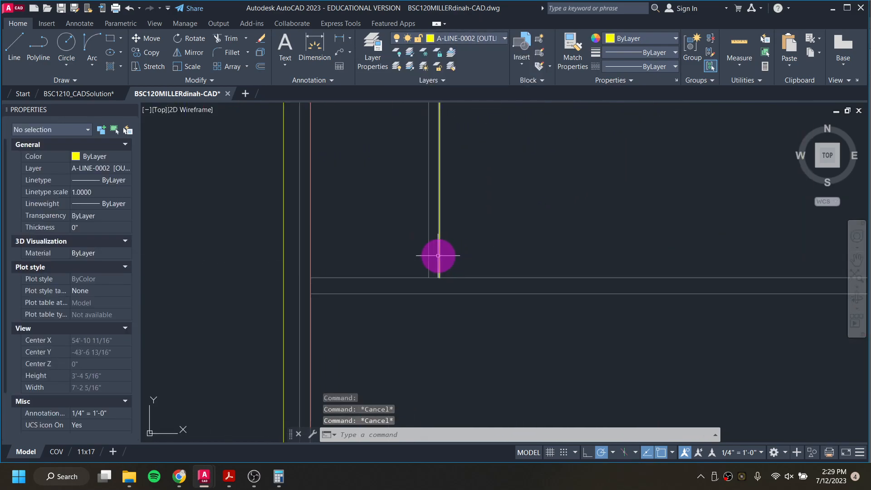
scroll(484, 234, down, 5)
scroll(610, 241, down, 2)
middle_drag(612, 241, 294, 257)
scroll(560, 257, up, 8)
click(563, 208)
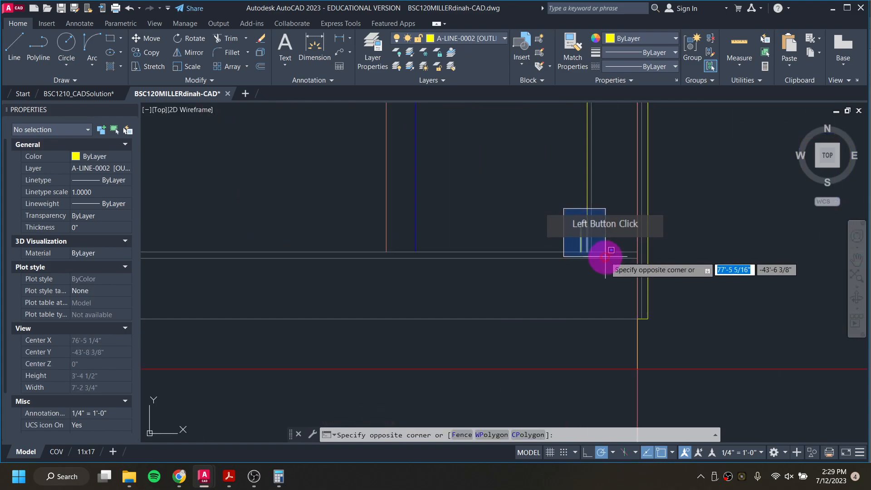
click(607, 272)
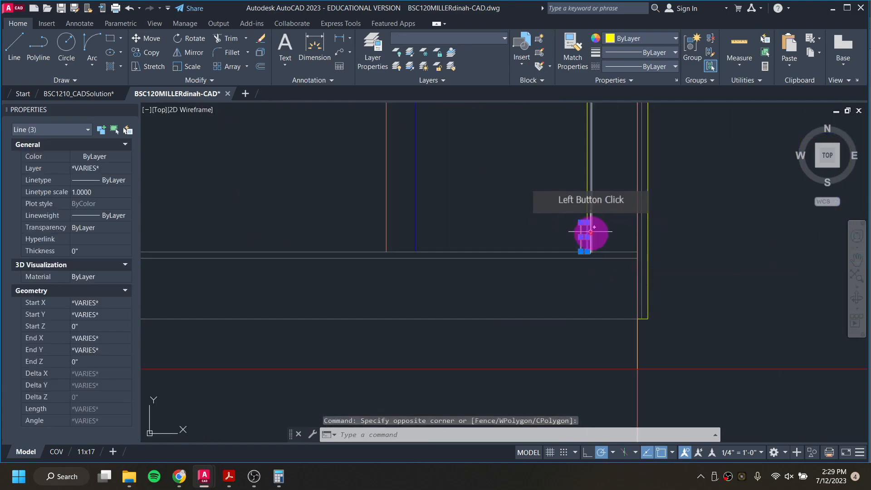
scroll(584, 240, down, 5)
scroll(465, 256, down, 4)
middle_drag(311, 249, 389, 254)
text(mi)
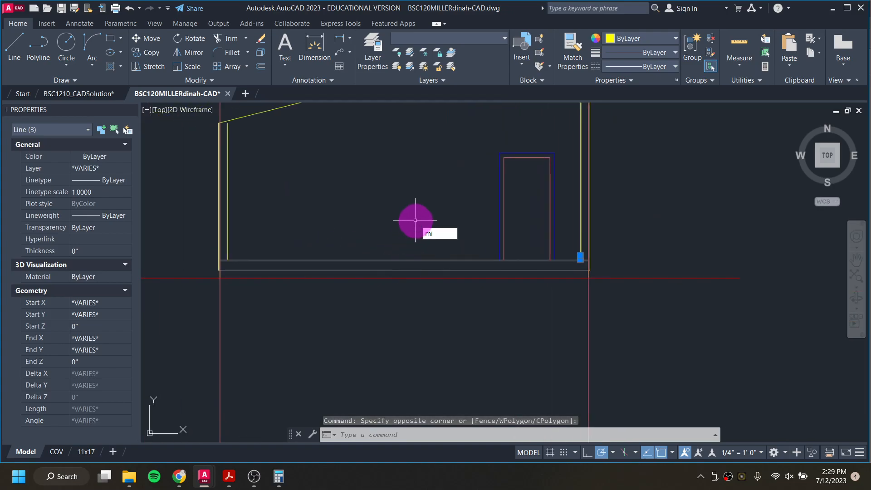
key(Return)
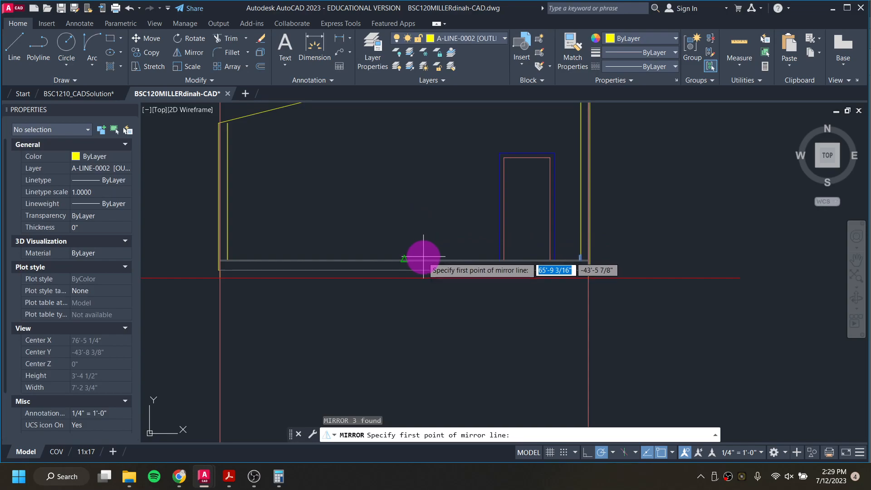
click(404, 259)
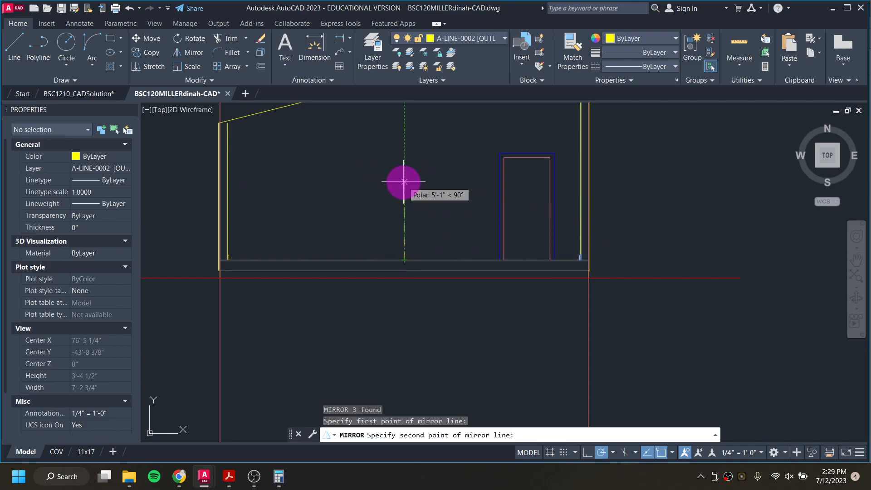
click(404, 182)
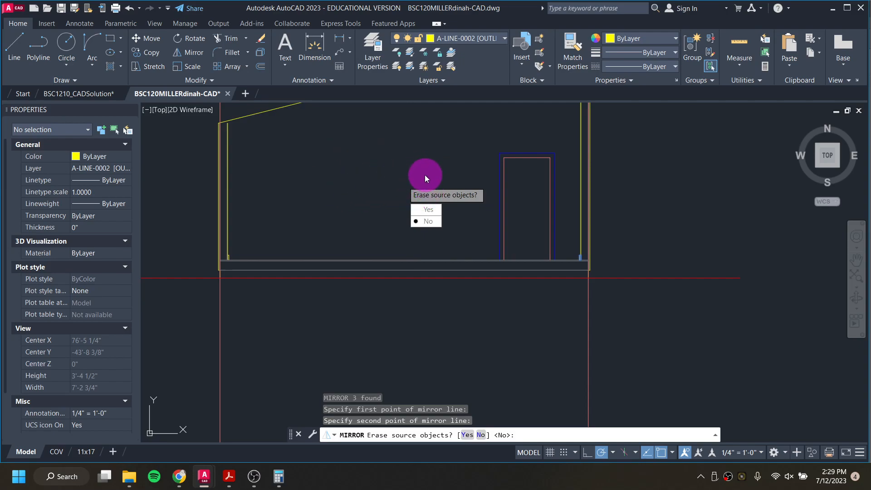
click(428, 221)
Step: Stretch the bottom end of the left corner trim's vertical line up to the top of the mirrored outline
scroll(218, 260, up, 5)
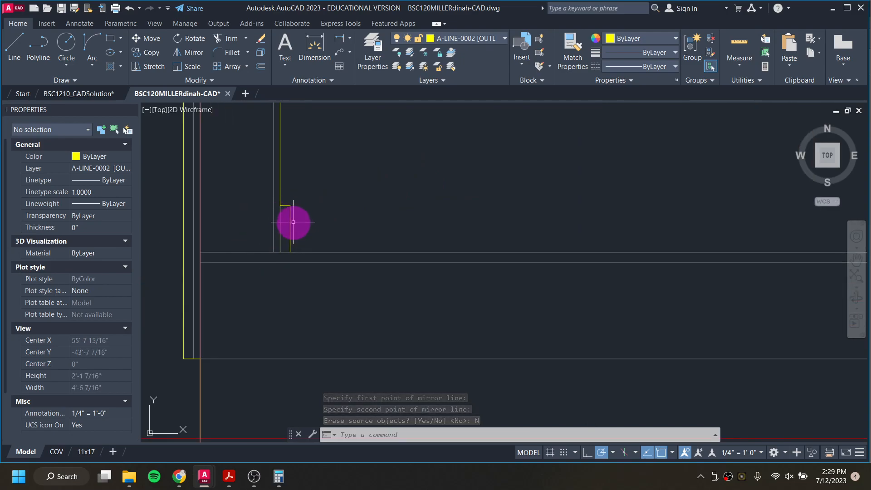
click(280, 198)
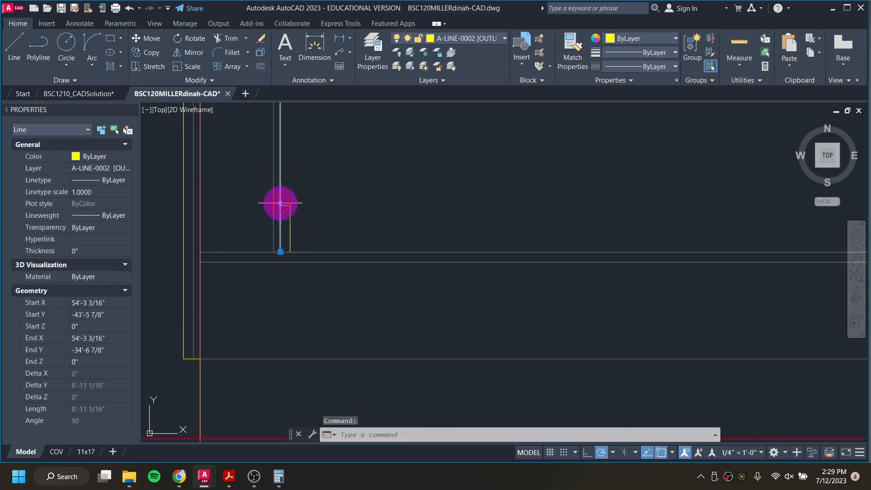
click(280, 251)
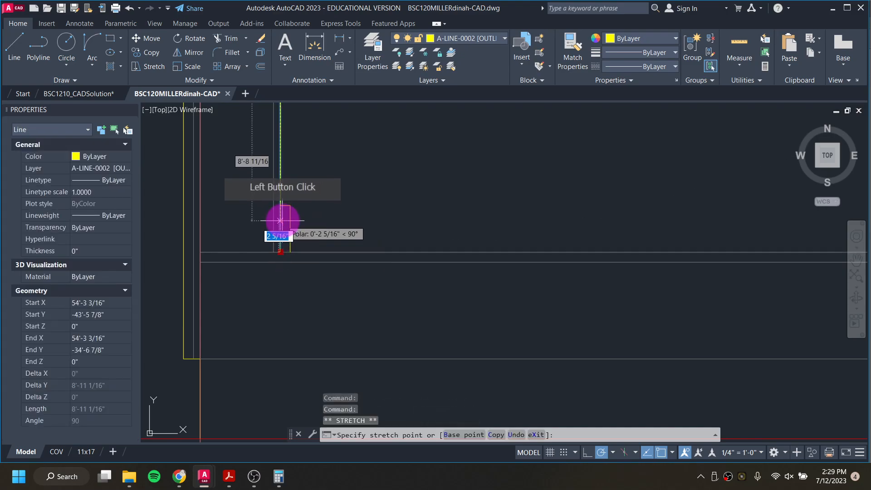
click(282, 204)
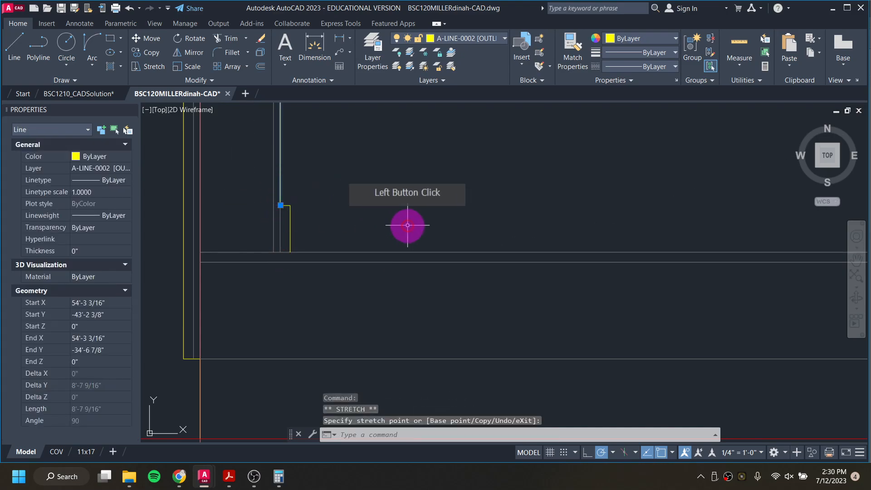
key(Escape)
key(Escape)
key(Escape)
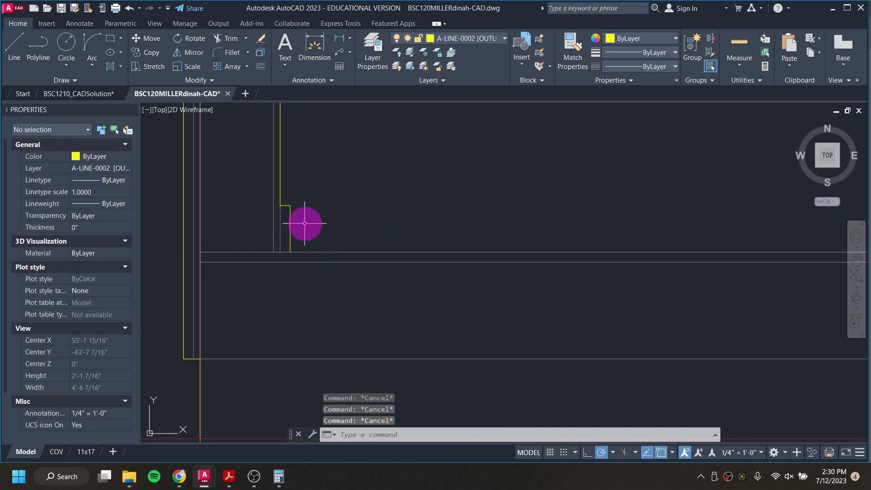
Step: Break the upper base line at the inner edge of the left outline
scroll(304, 223, down, 10)
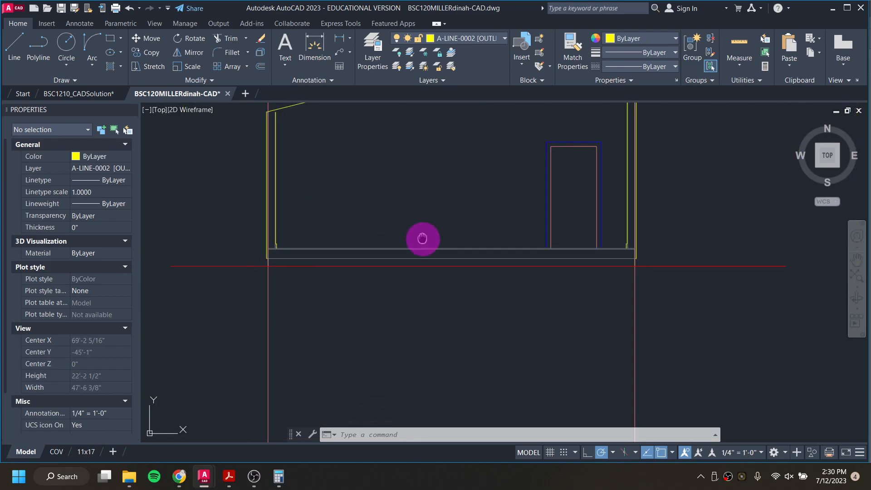
middle_drag(421, 235, 416, 299)
scroll(306, 305, up, 5)
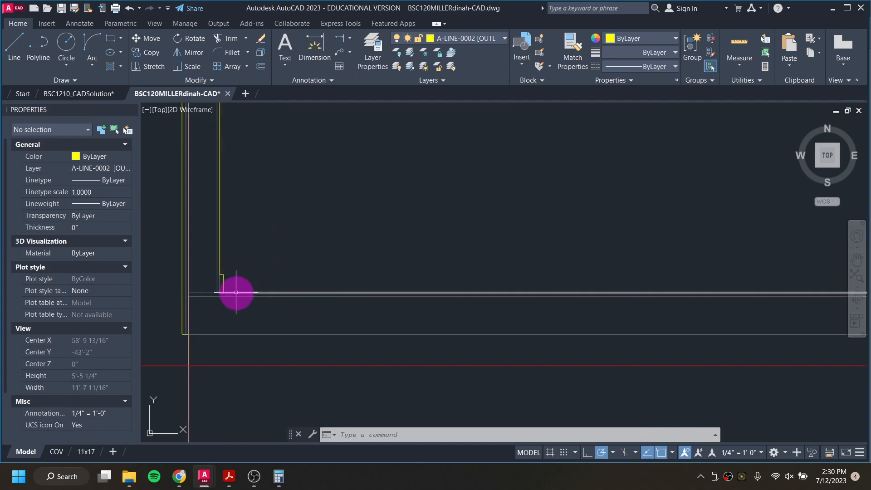
scroll(254, 292, up, 4)
click(245, 295)
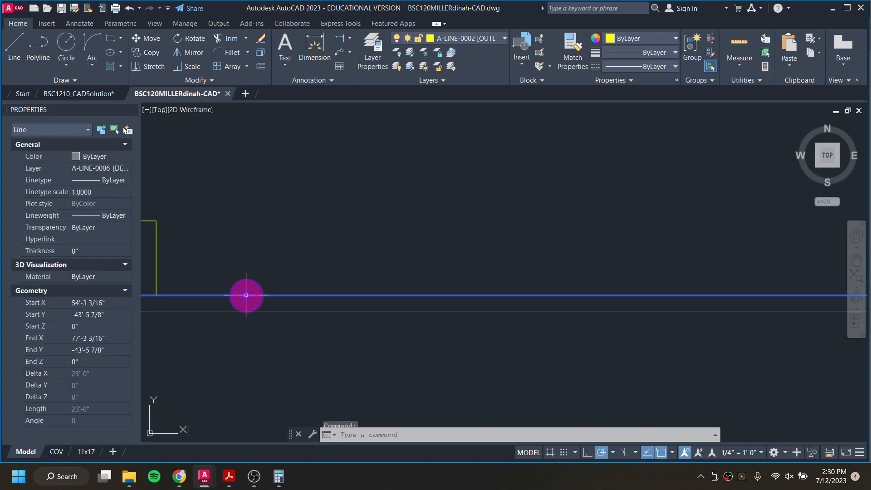
middle_drag(244, 295, 358, 295)
click(310, 293)
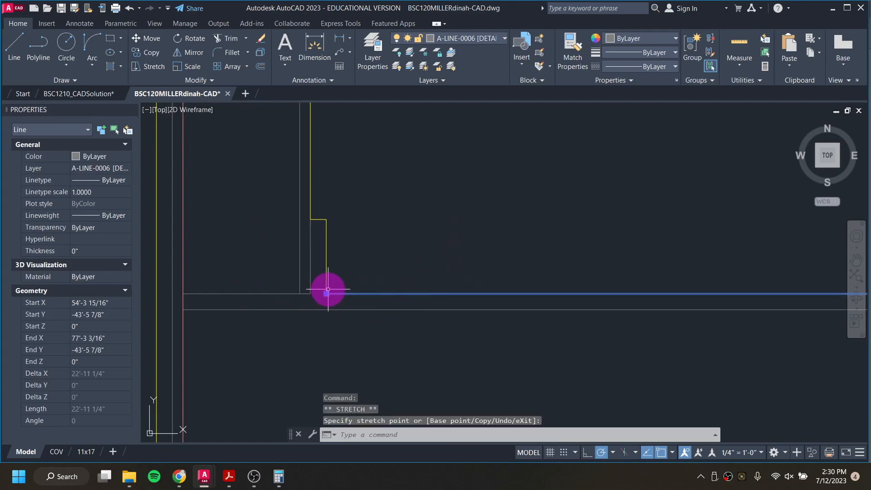
click(310, 294)
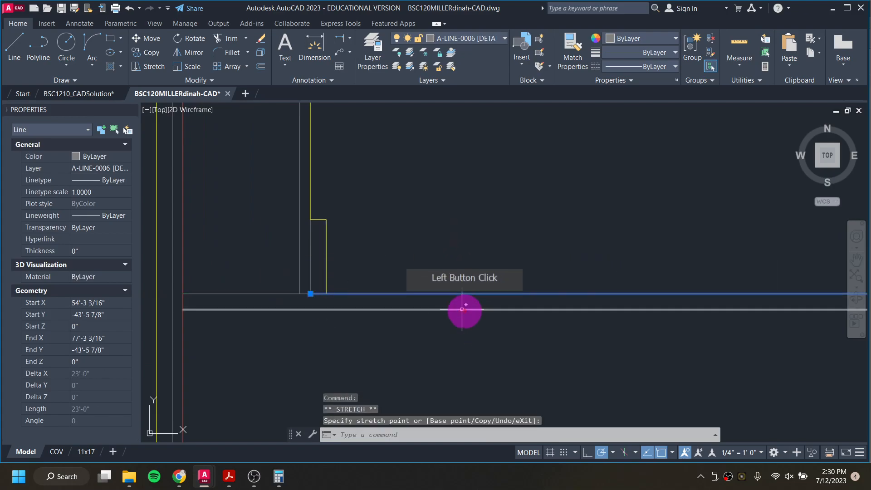
text(BRE)
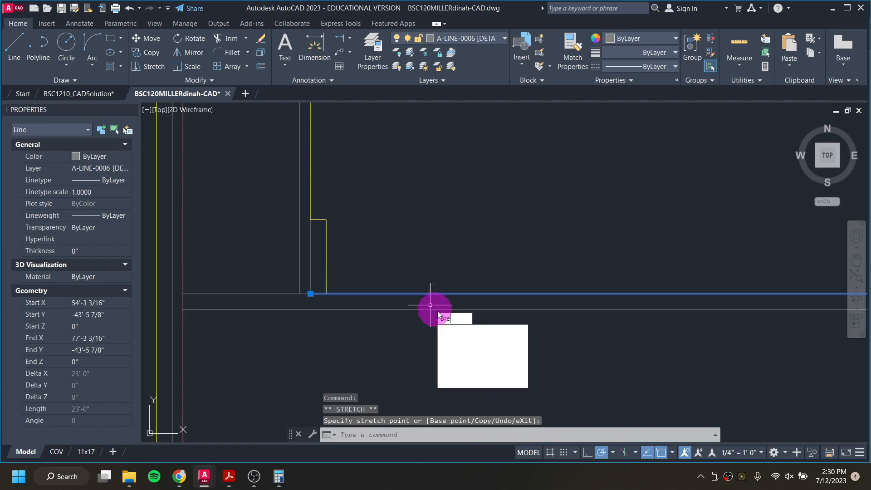
click(486, 344)
click(337, 292)
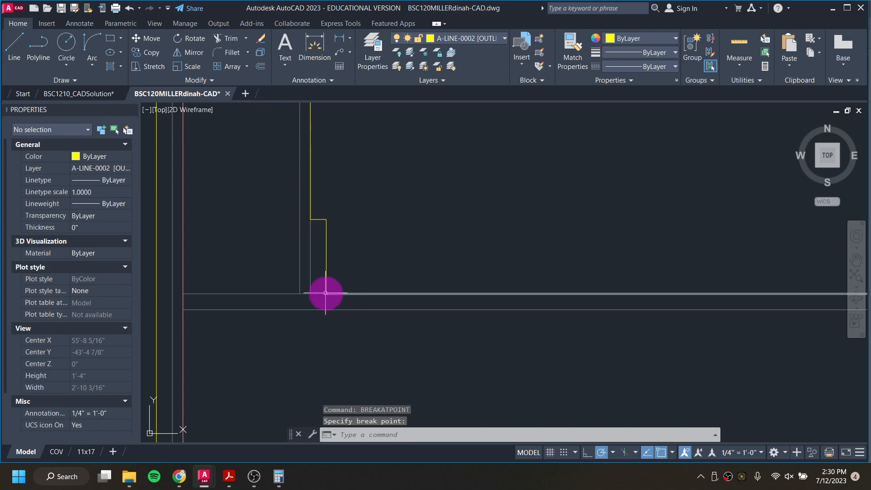
Step: Break the upper base line at the inner edge of the right outline
scroll(329, 295, down, 10)
middle_drag(577, 292, 168, 296)
scroll(453, 298, up, 6)
scroll(535, 297, up, 4)
click(549, 316)
text(brea)
click(589, 352)
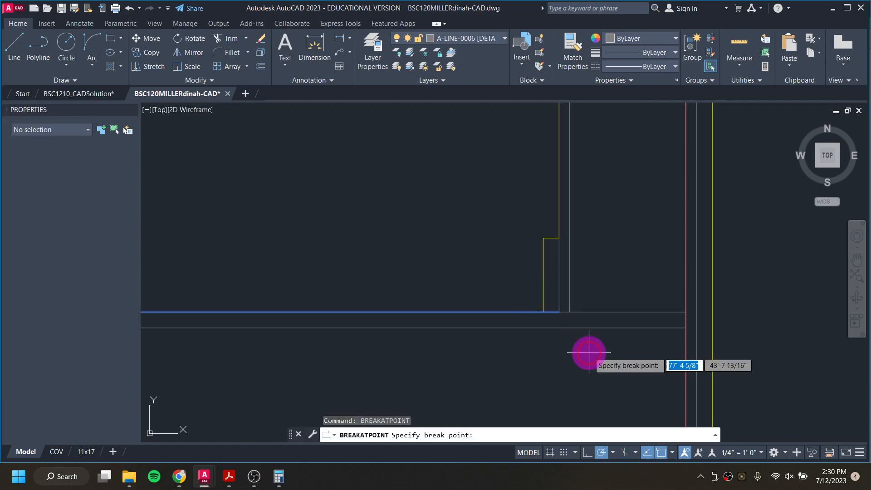
click(542, 312)
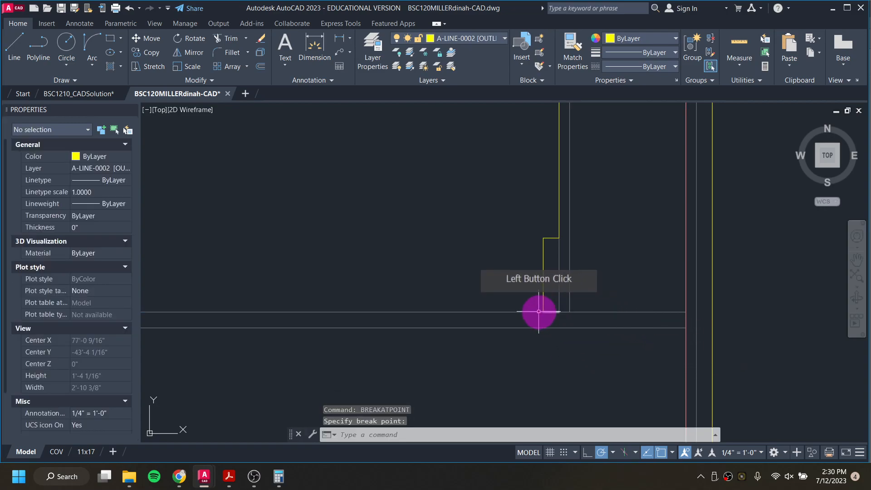
Step: Move the base line segment between the two outlines to layer A-LINE-0002 [OUTLINES]
click(484, 38)
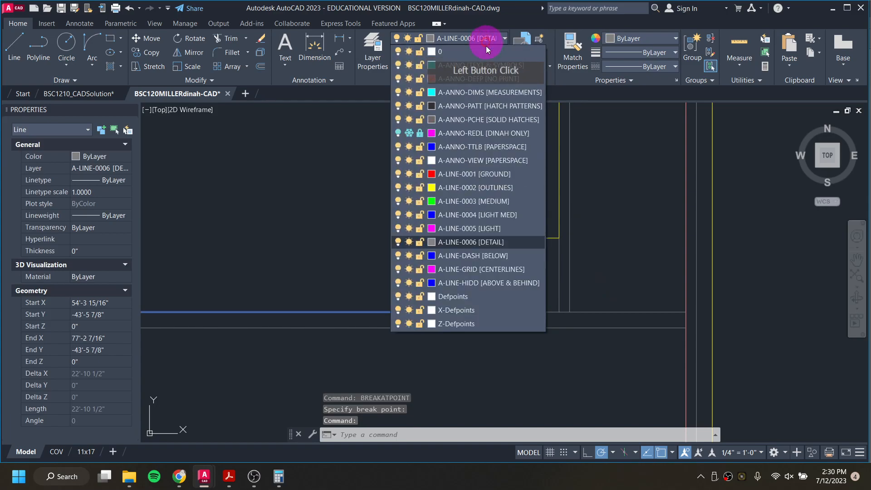
click(496, 184)
key(Escape)
key(Escape)
key(Escape)
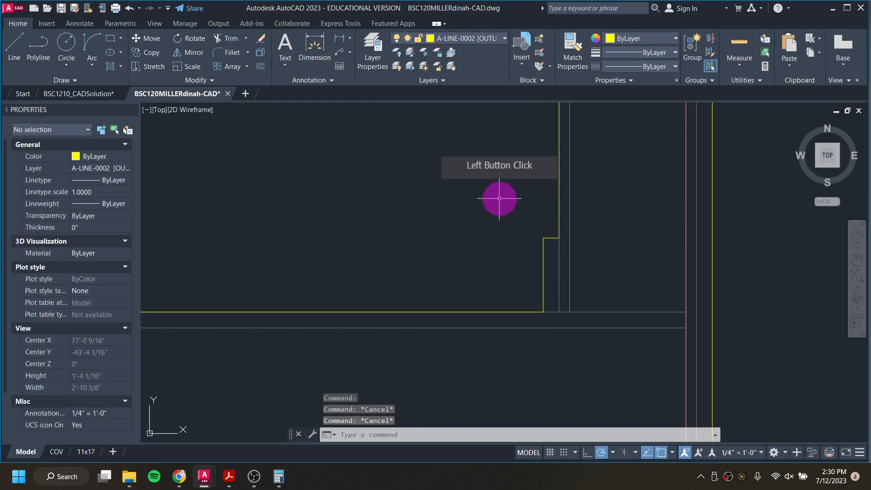
scroll(493, 218, up, 3)
scroll(477, 268, down, 10)
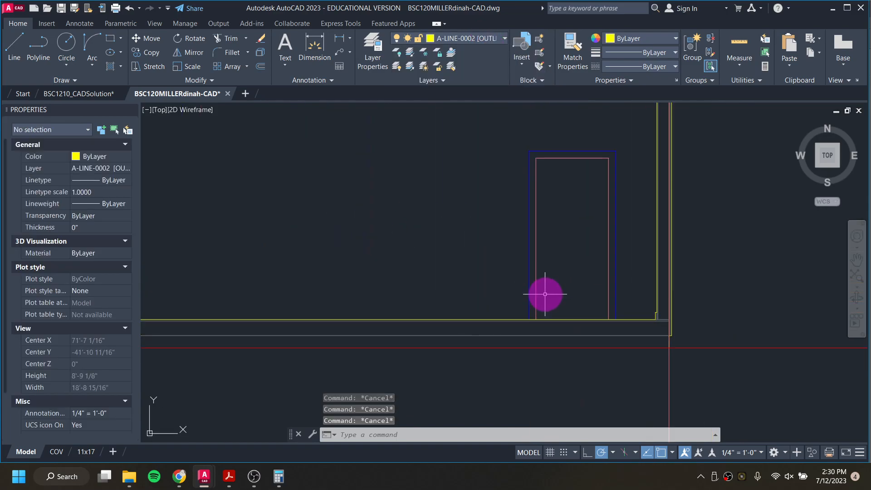
scroll(272, 295, up, 2)
scroll(331, 276, down, 2)
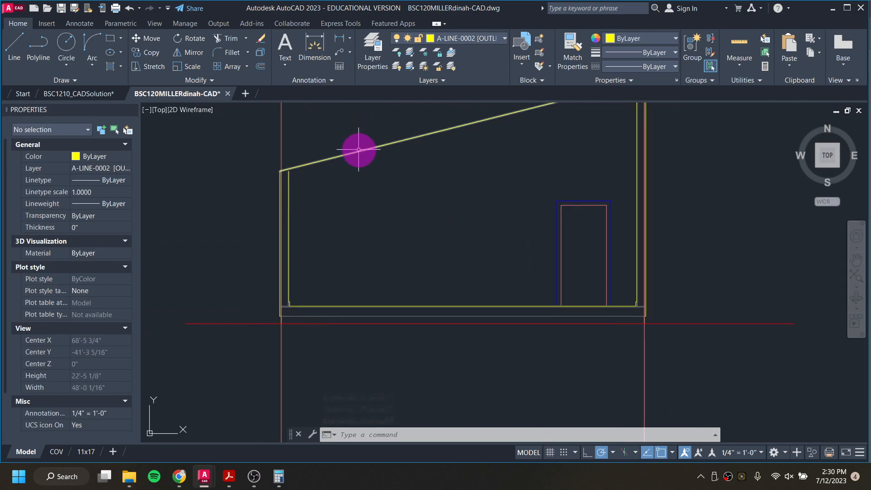
Step: Compare the elevation's roof with the building section in the reference PDF and instruction document
middle_drag(401, 174, 416, 230)
scroll(403, 209, up, 2)
scroll(402, 211, down, 2)
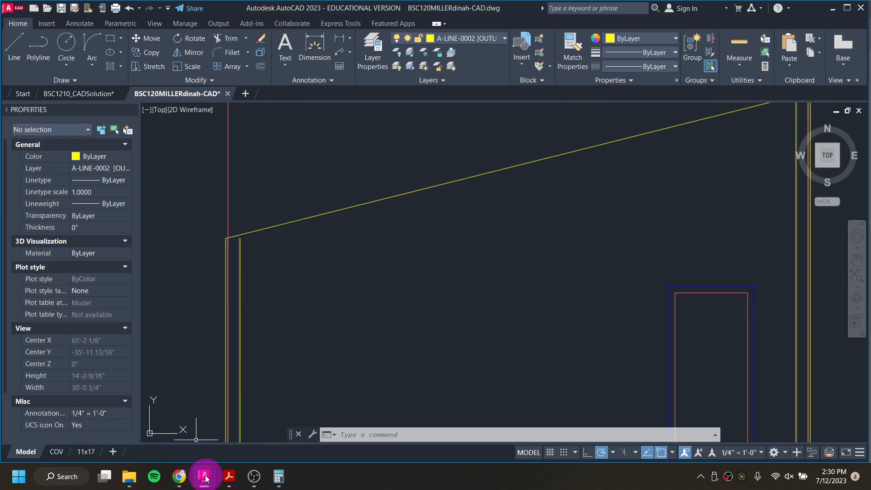
mouse_move(225, 484)
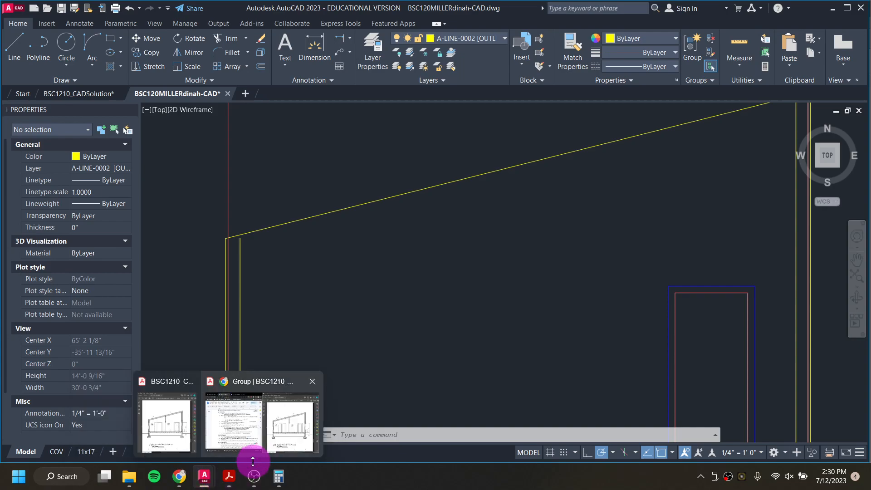
click(249, 431)
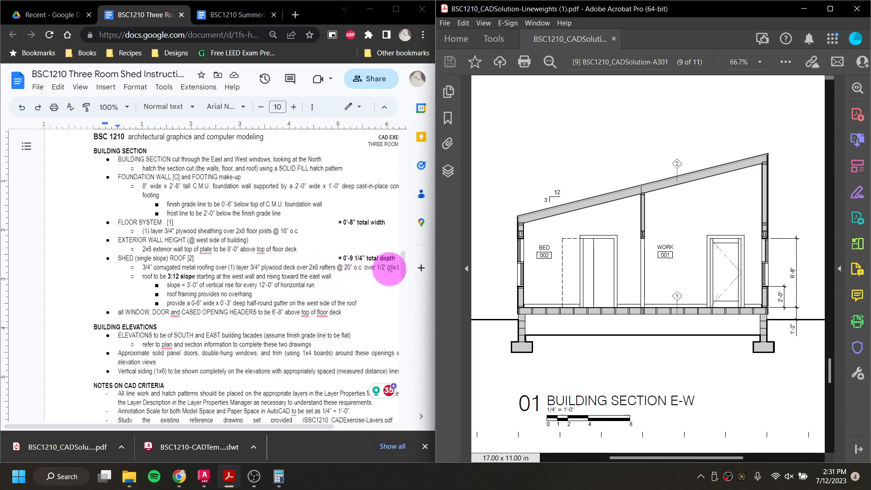
click(805, 12)
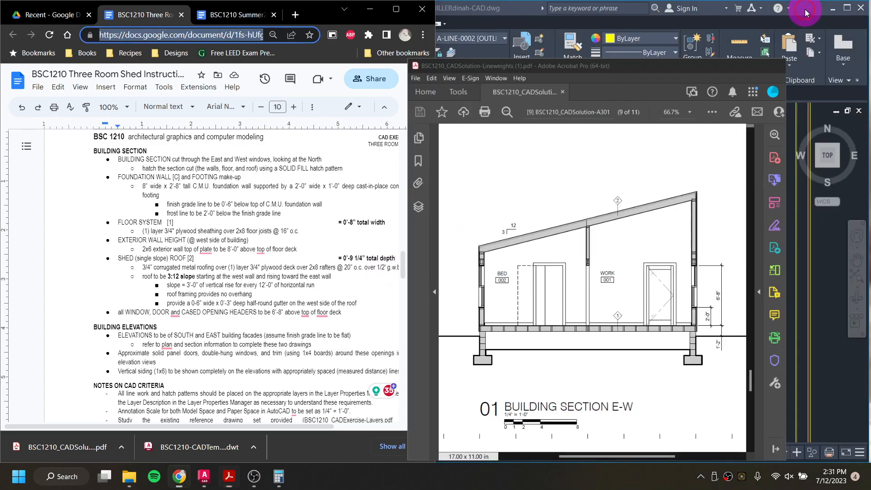
click(614, 154)
scroll(577, 202, up, 3)
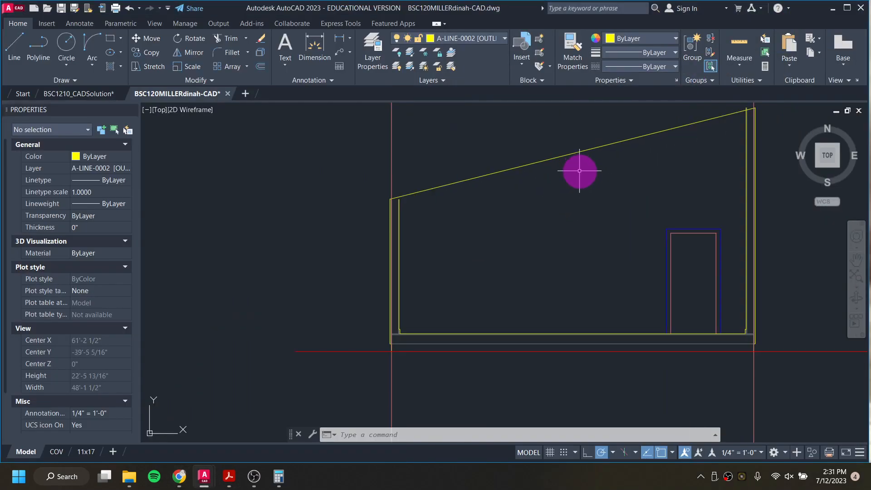
Step: Offset the roof line downward twice by 0.75 inch for the roofing and plywood deck layers
text(o)
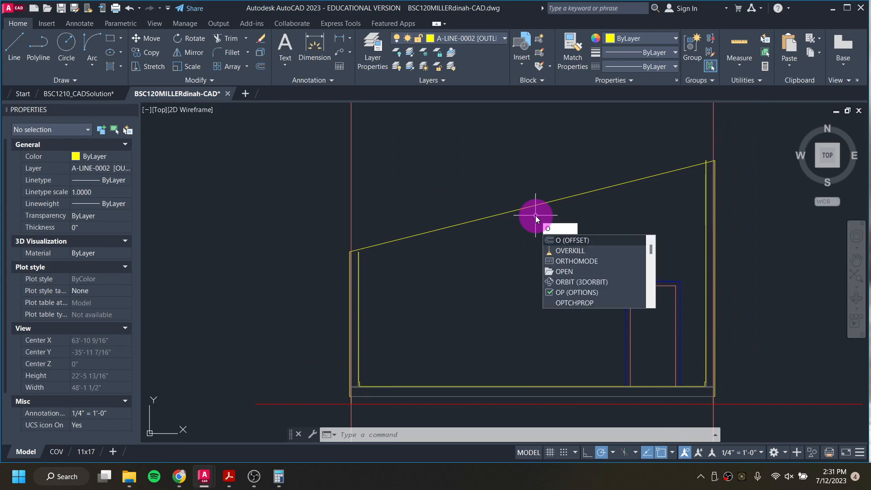
key(Return)
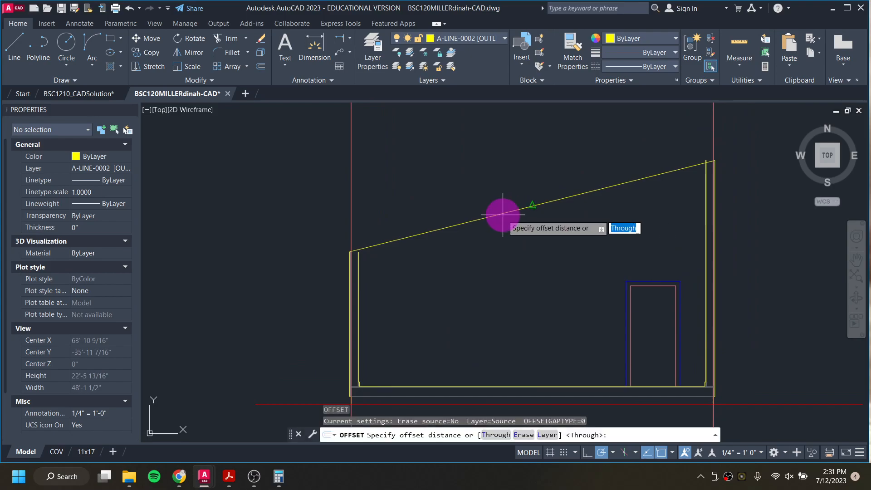
key(Return)
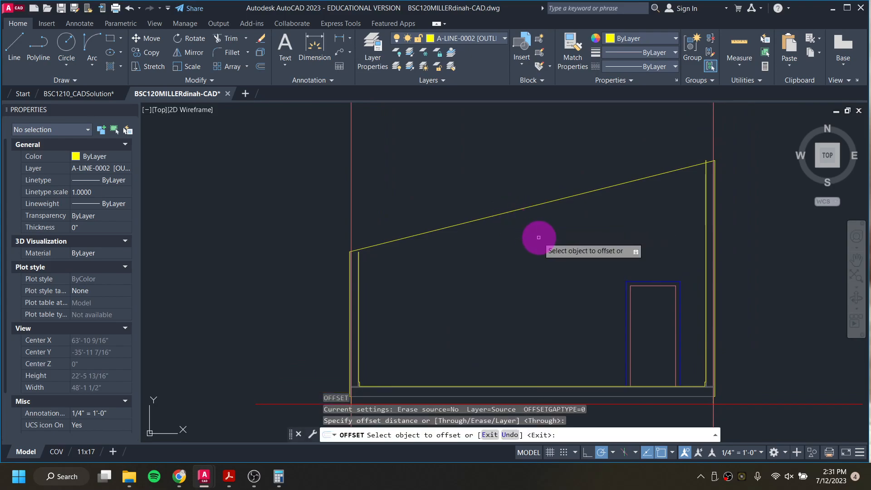
click(518, 211)
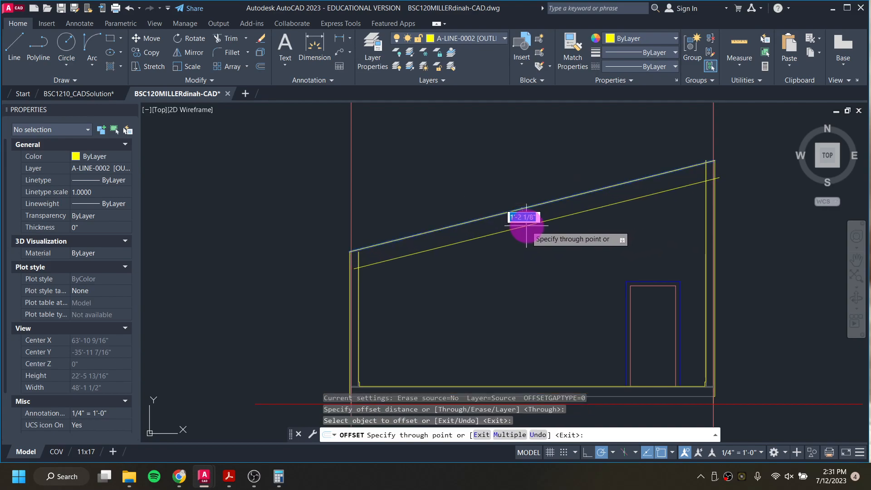
key(Return)
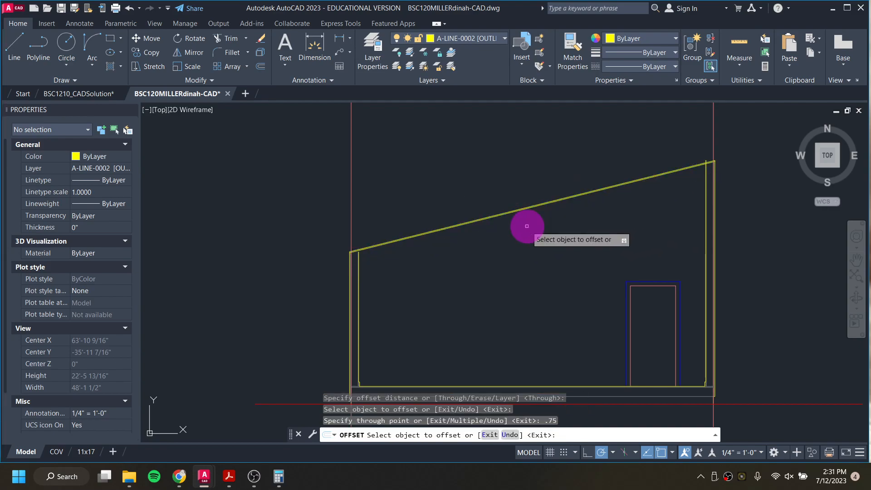
scroll(527, 229, up, 8)
click(527, 230)
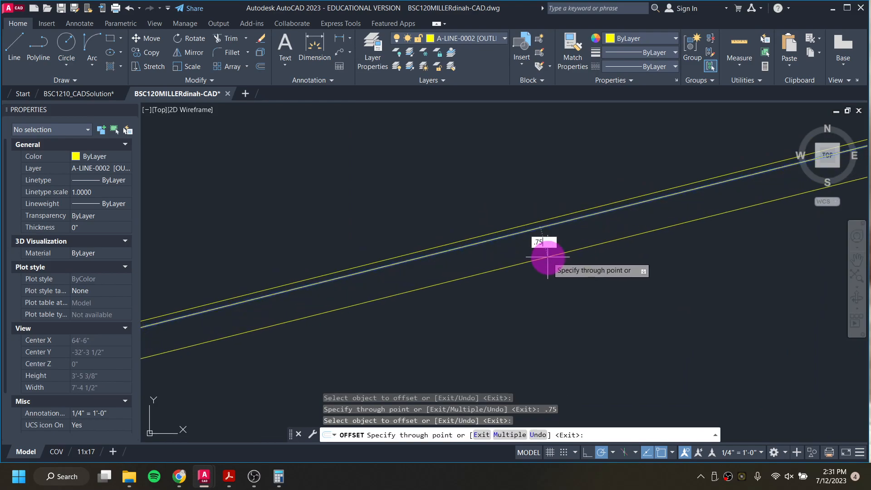
key(Return)
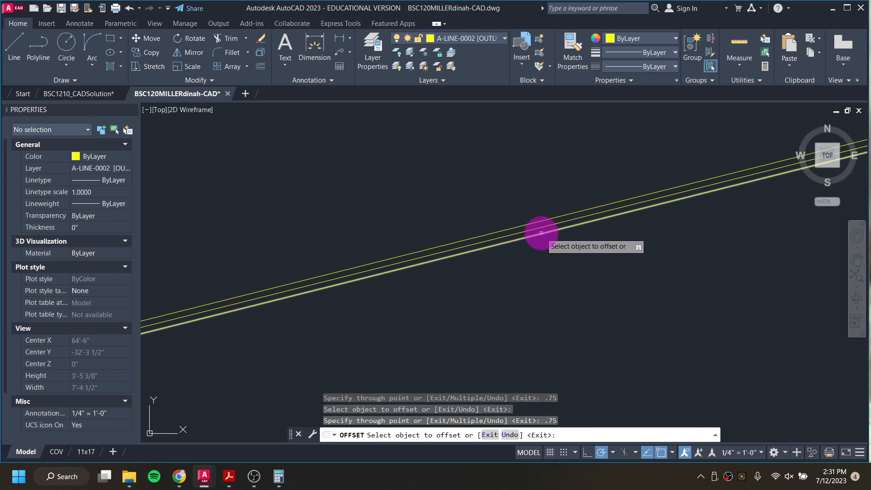
Step: Offset the lowest roof line down 7.25 inch, then offset that new line another 0.5 inch
click(541, 233)
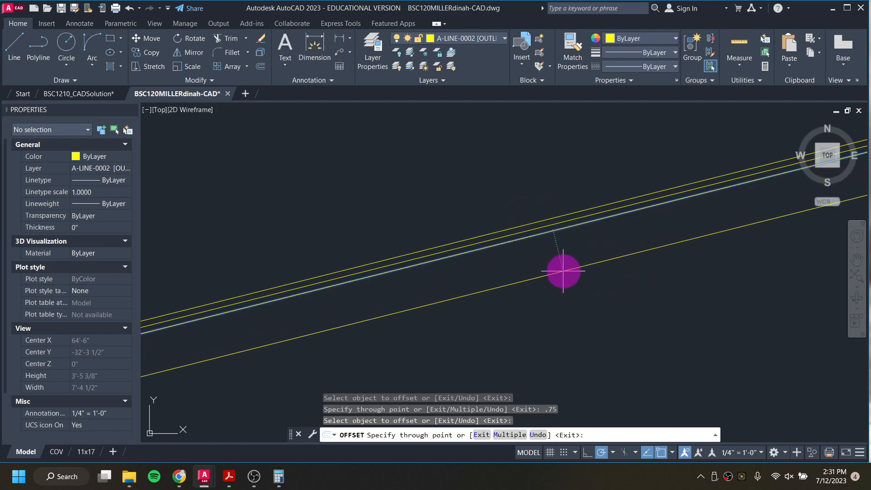
text(7.25)
key(Return)
click(575, 287)
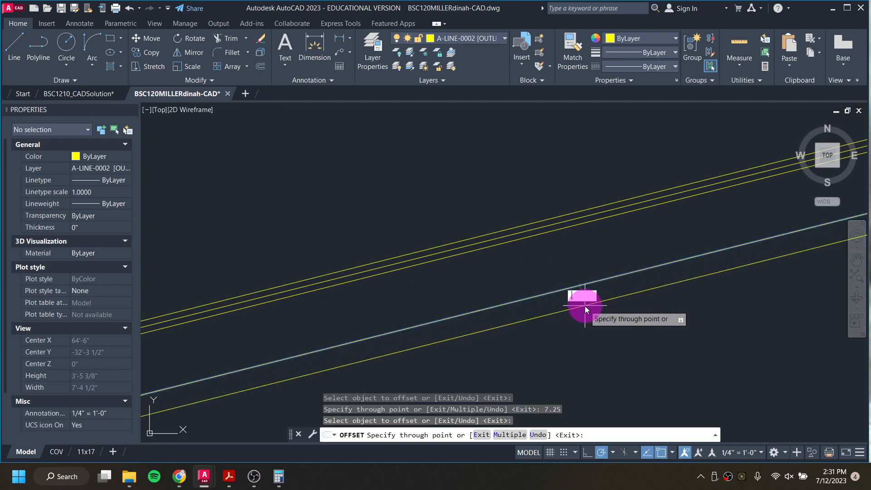
key(Return)
scroll(585, 306, down, 5)
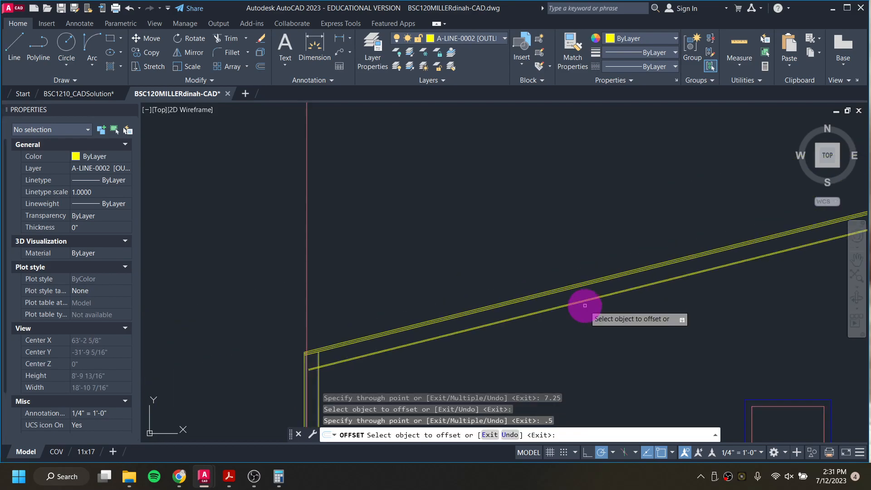
middle_drag(379, 346, 422, 276)
scroll(356, 295, up, 7)
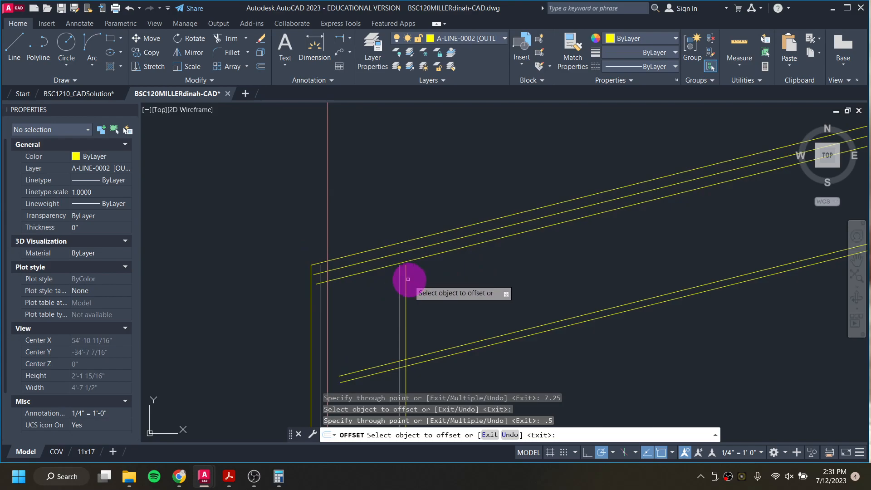
scroll(413, 281, down, 7)
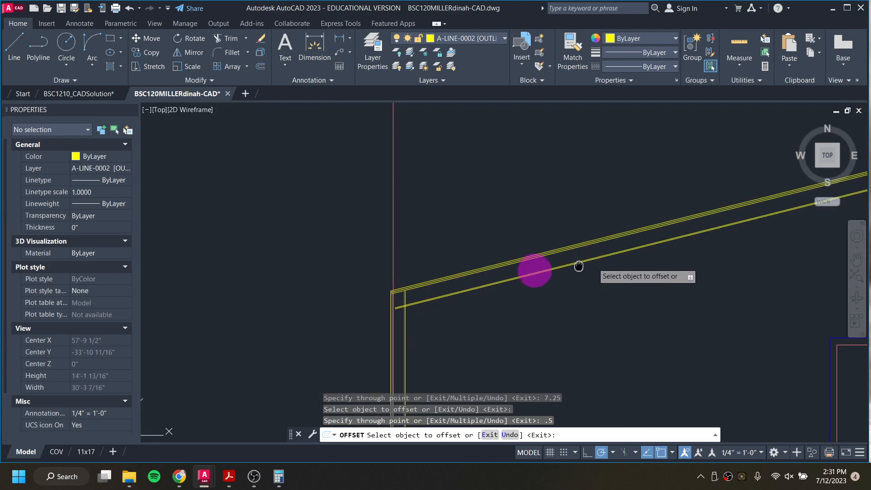
scroll(725, 196, up, 5)
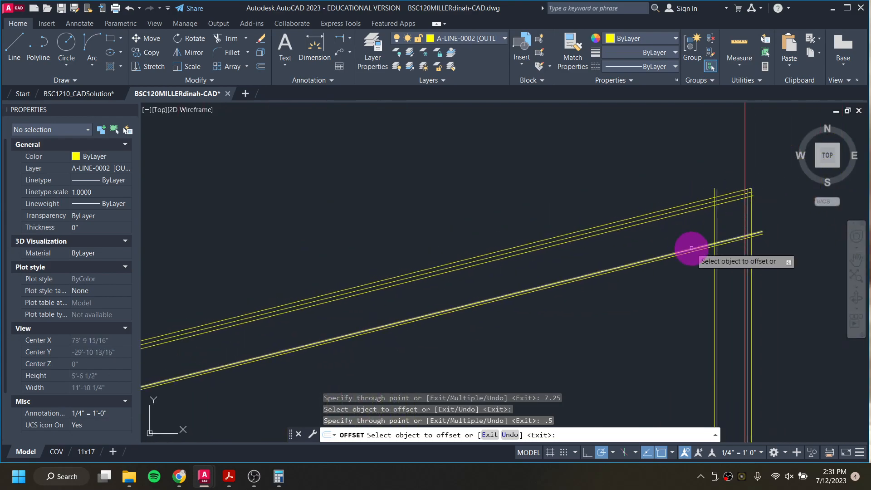
key(Escape)
Step: Move the three inner roof lines to layer A-LINE-0006 [DETAIL]
click(702, 248)
click(683, 209)
click(480, 39)
click(542, 241)
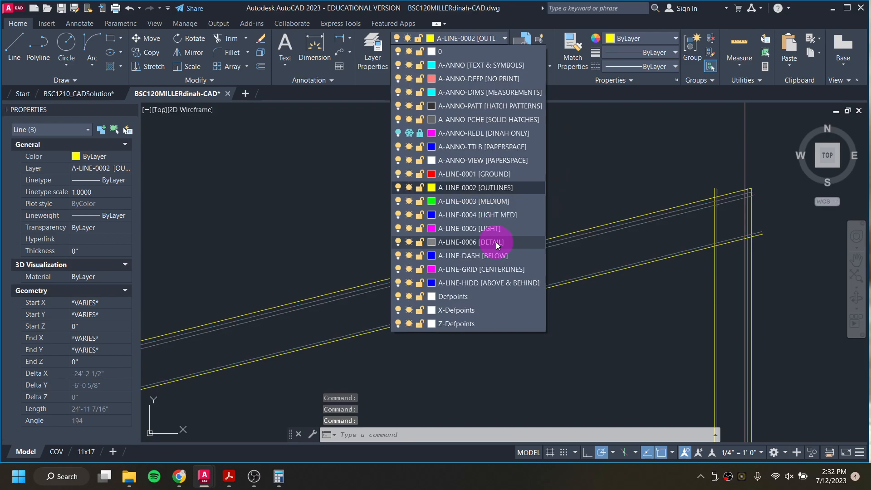
key(Escape)
click(791, 222)
key(Escape)
middle_drag(735, 262, 662, 267)
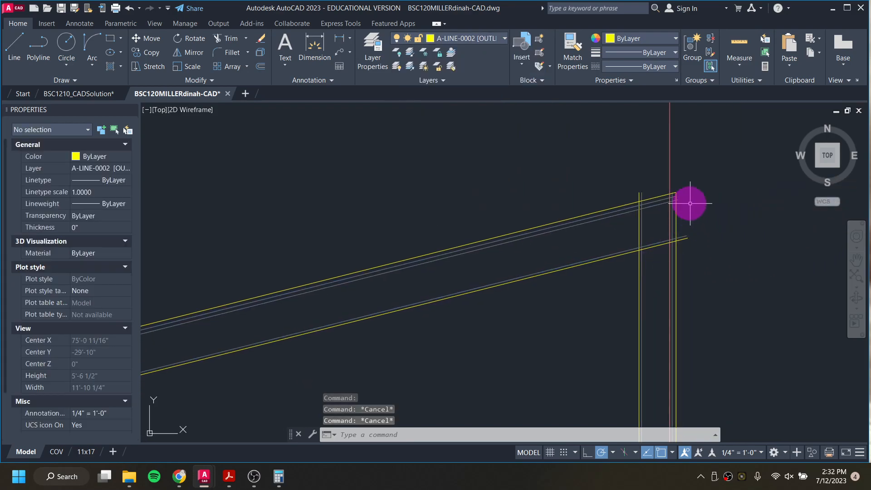
Step: Trim the offset roof lines where they extend past the right end wall's outline
scroll(688, 203, up, 2)
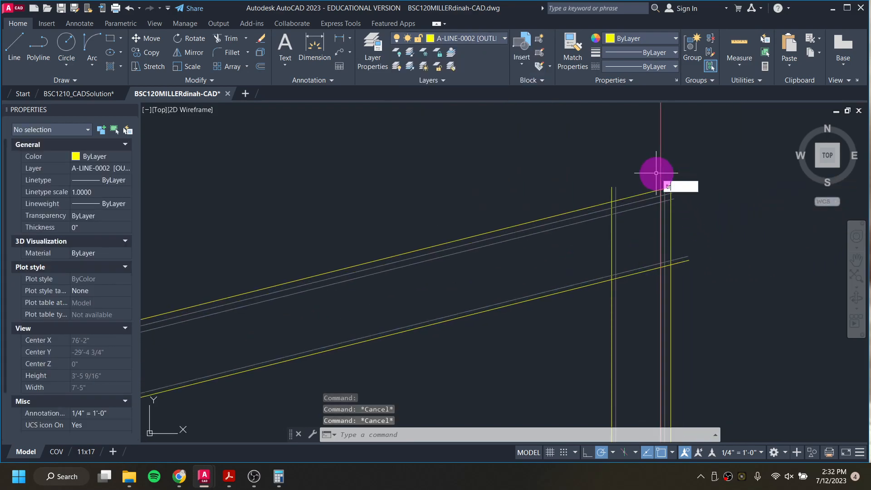
key(Return)
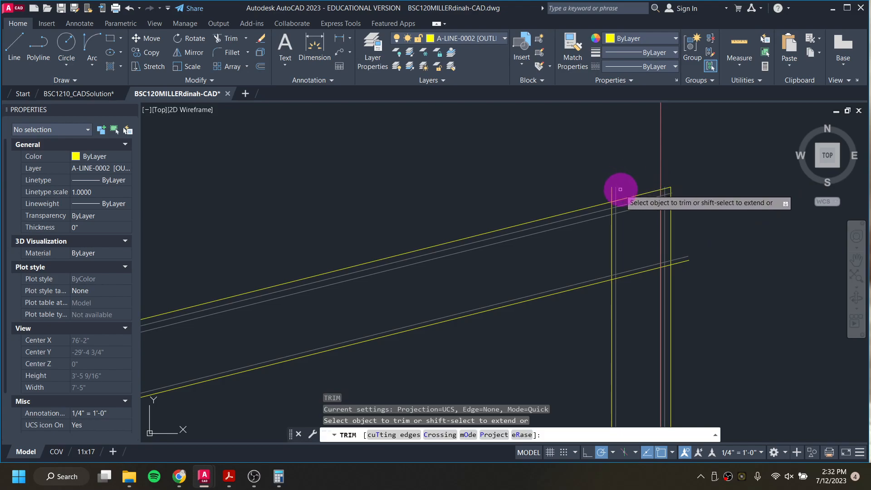
click(621, 193)
click(599, 199)
click(682, 269)
click(681, 249)
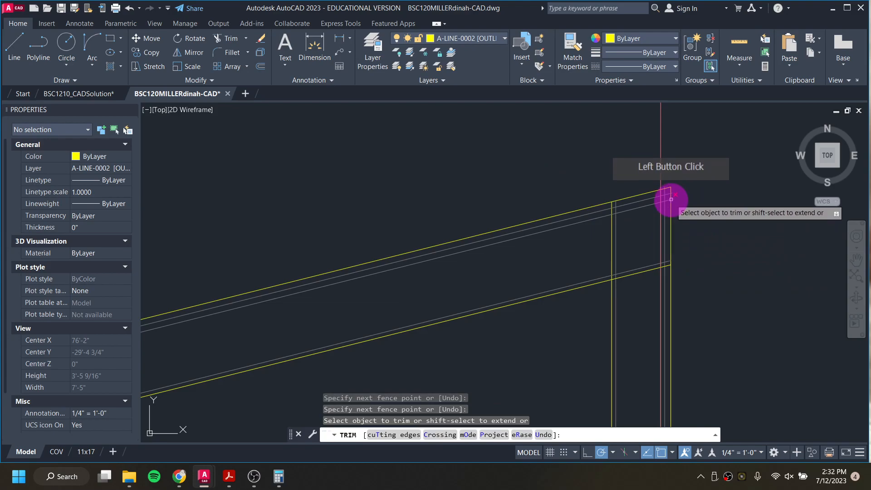
scroll(669, 197, up, 6)
click(671, 164)
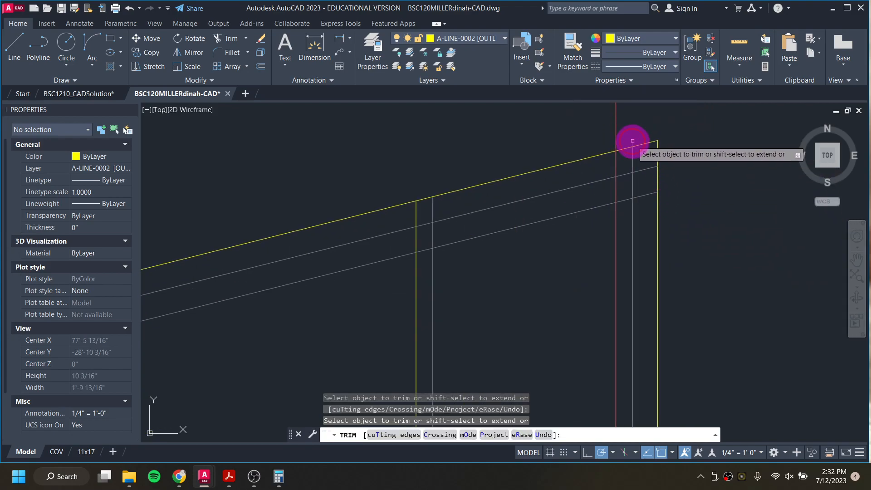
click(633, 157)
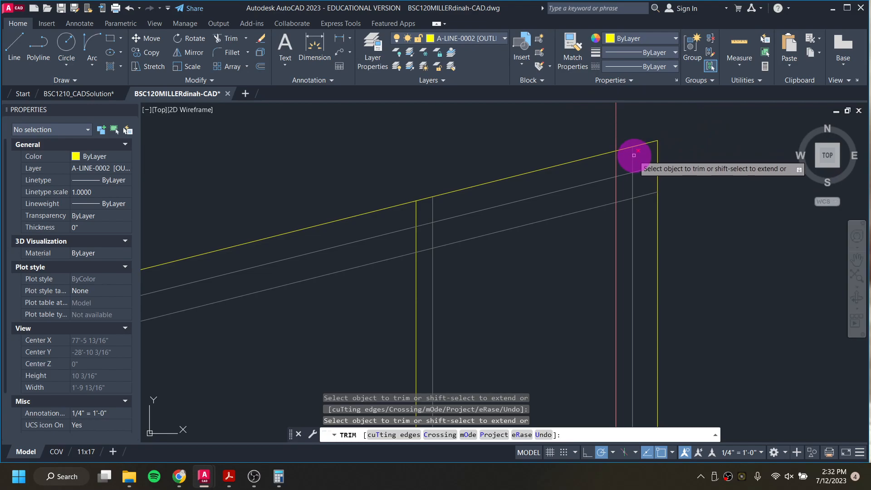
scroll(634, 156, down, 3)
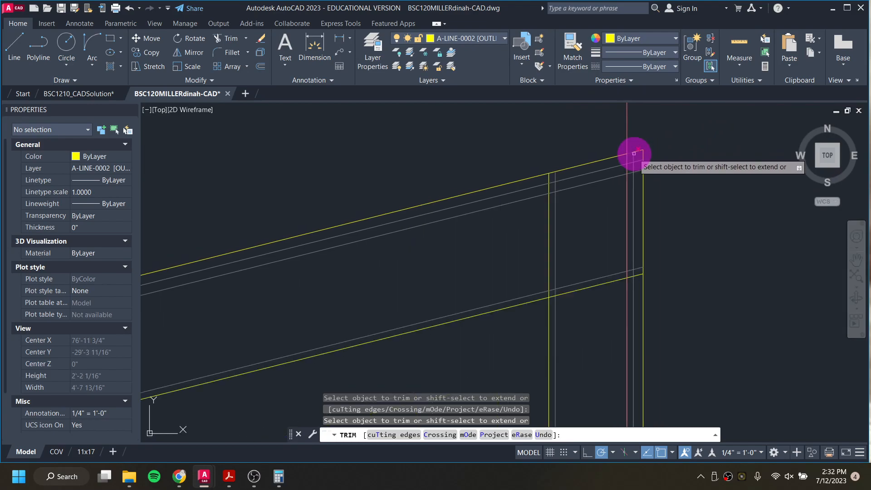
click(633, 154)
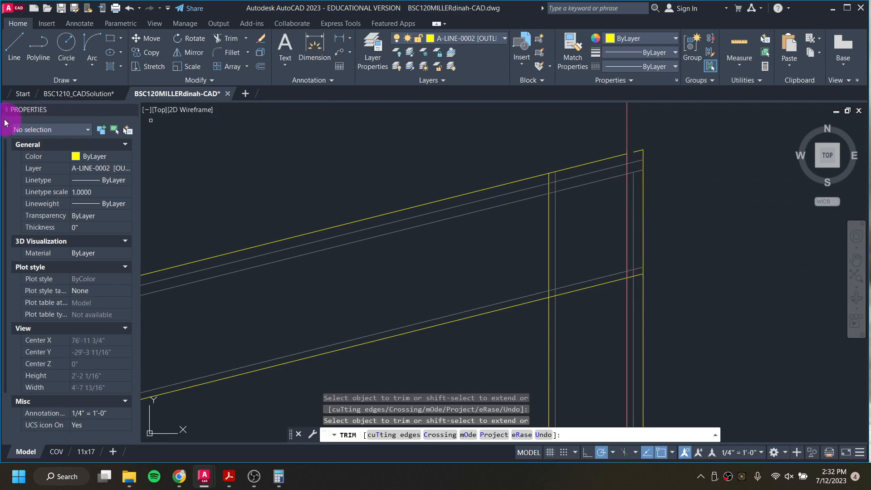
Step: Examine the roof corner in the solution drawing with its A-ANNO-PCHE solid hatch layer turned off
click(80, 93)
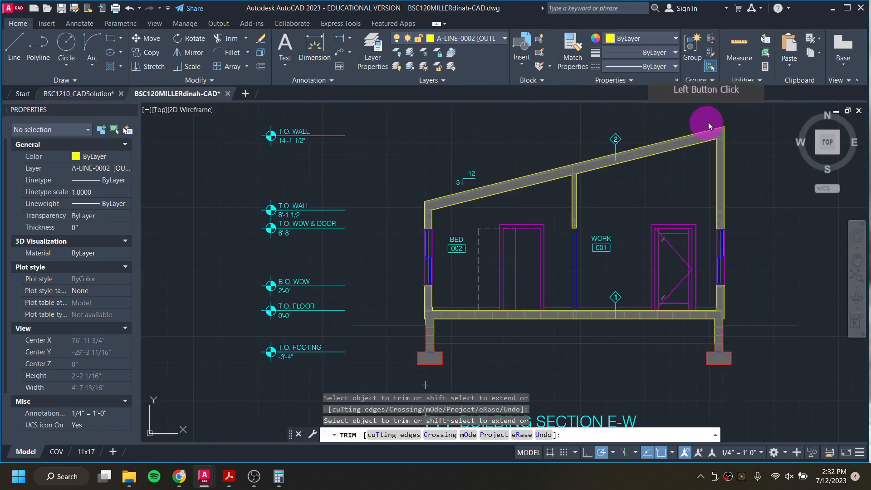
scroll(725, 125, up, 10)
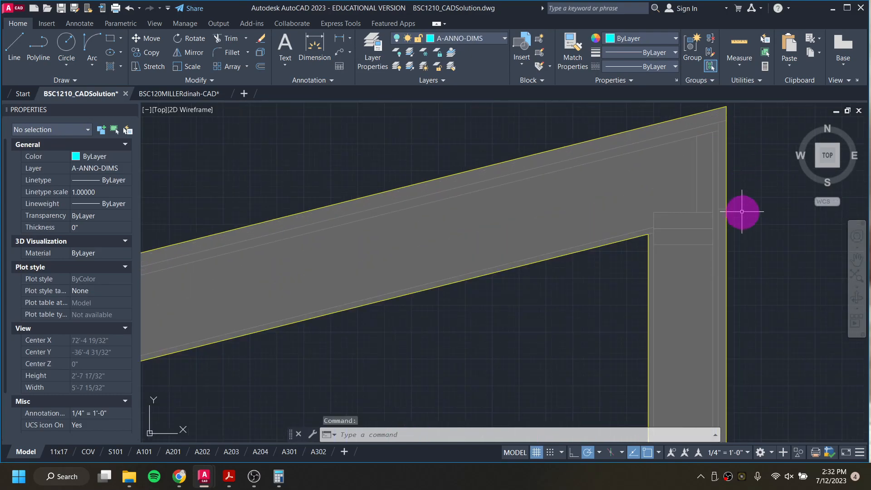
scroll(716, 151, up, 2)
middle_drag(722, 144, 694, 230)
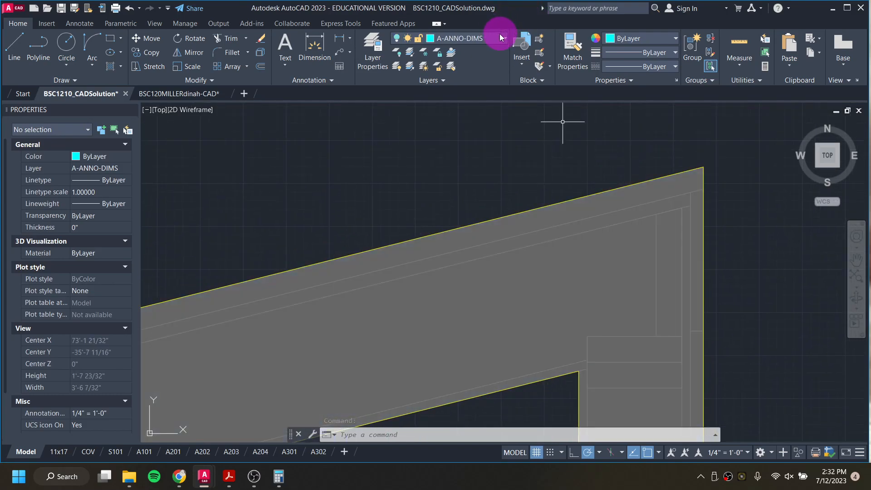
click(501, 38)
click(404, 120)
click(604, 230)
scroll(683, 272, down, 3)
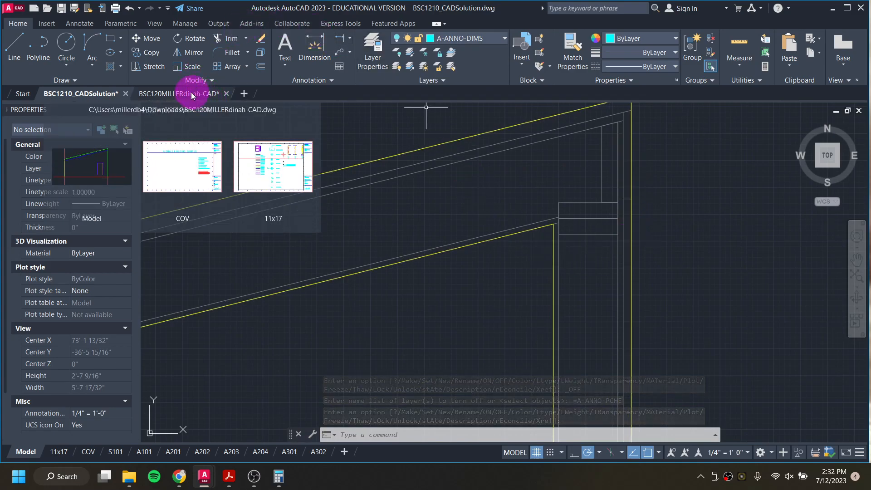
mouse_move(572, 178)
middle_down()
mouse_move(537, 208)
mouse_move(528, 201)
middle_up()
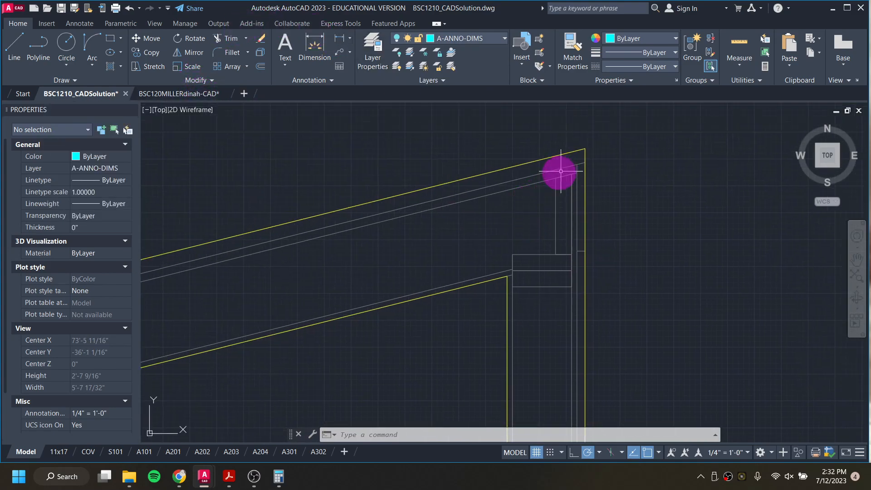
Step: Return to the working drawing and undo the previous trim of the roof lines at the right end wall
click(168, 94)
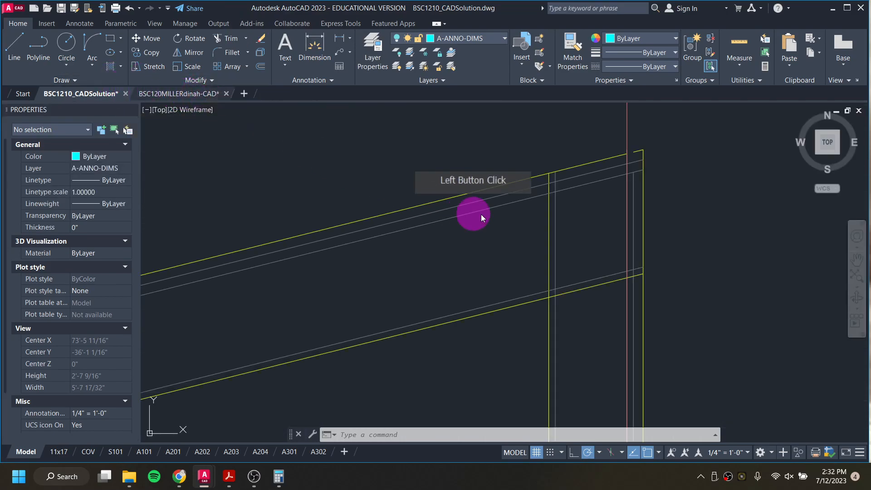
scroll(634, 167, up, 4)
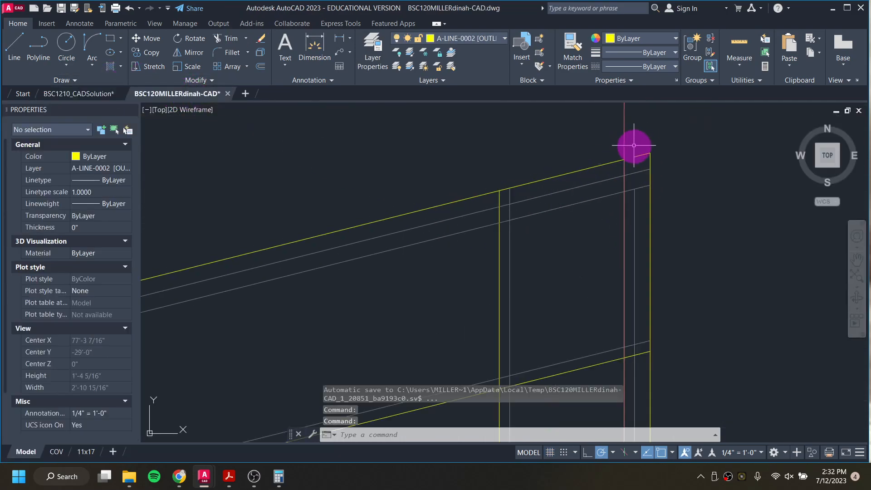
click(612, 169)
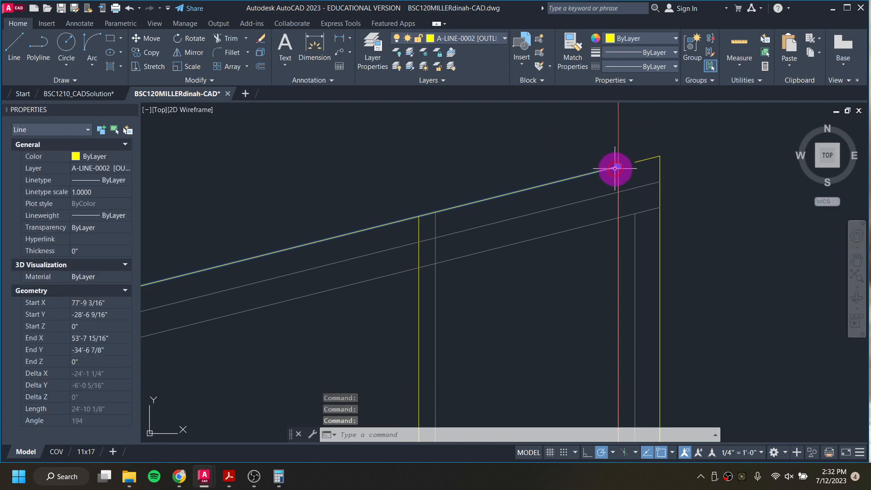
click(621, 165)
click(631, 163)
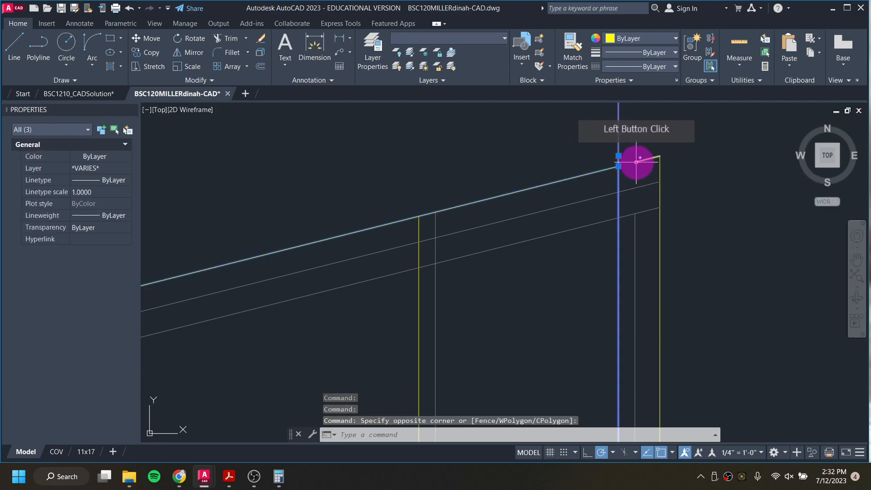
key(Escape)
key(ctrl+z)
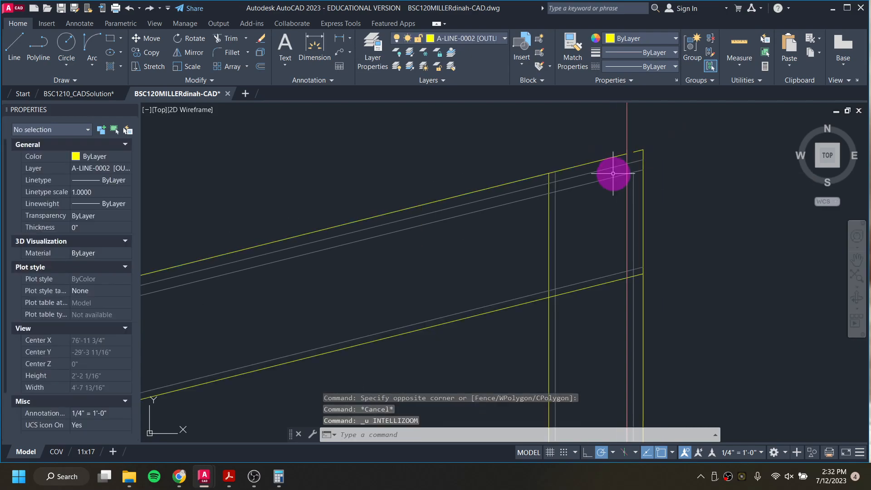
key(ctrl+z)
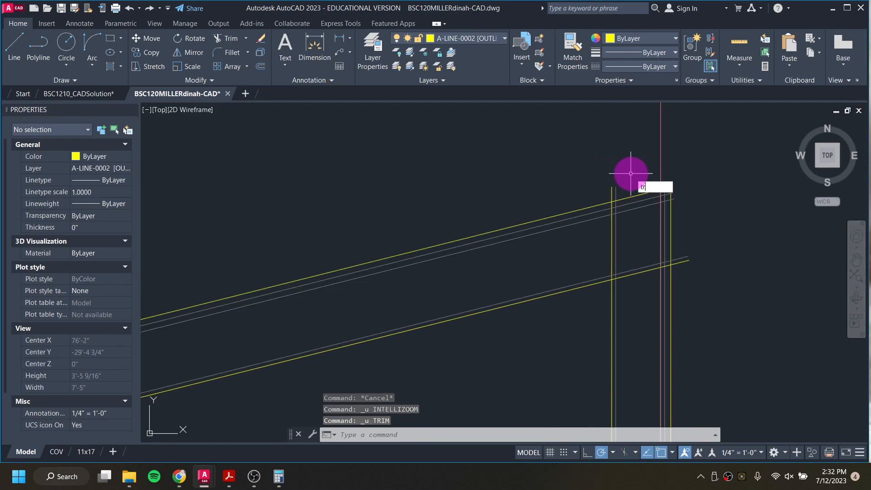
Step: Trim the inner roof lines back to the right end wall's inner vertical lines using fence selections
key(Return)
scroll(661, 186, up, 3)
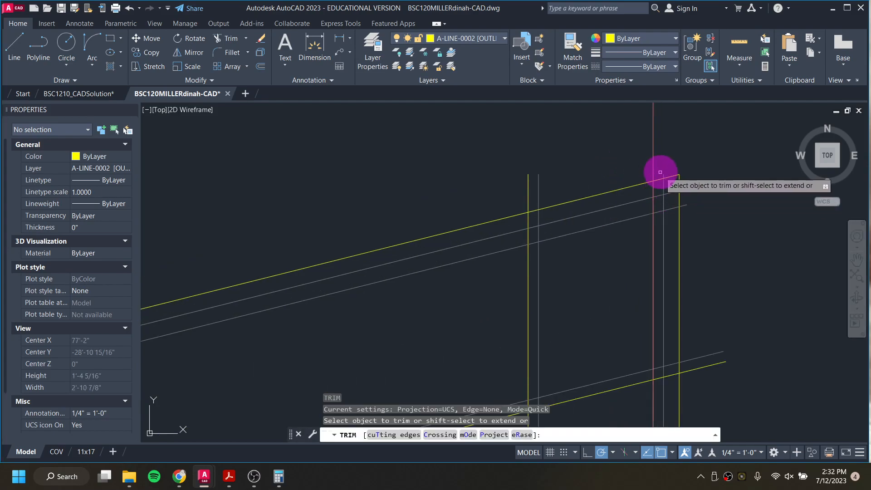
click(664, 173)
click(498, 196)
click(562, 182)
click(521, 224)
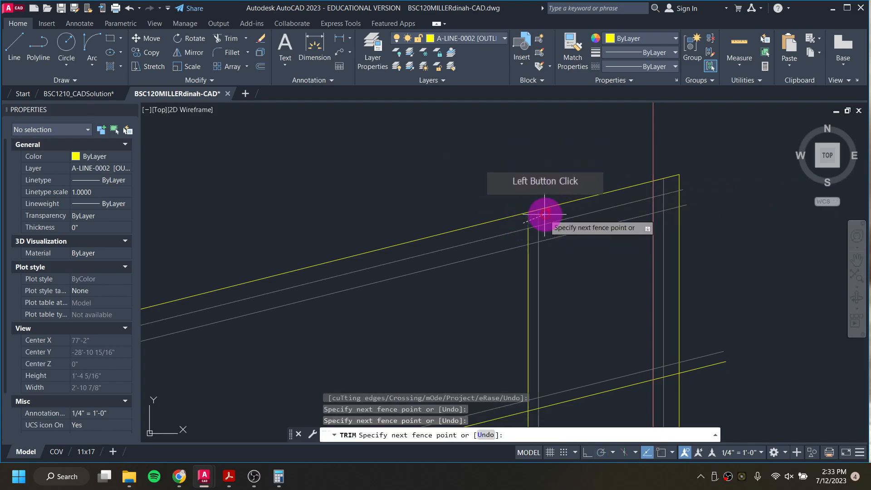
click(546, 215)
click(523, 241)
click(546, 233)
click(505, 363)
click(543, 386)
middle_drag(543, 386, 562, 224)
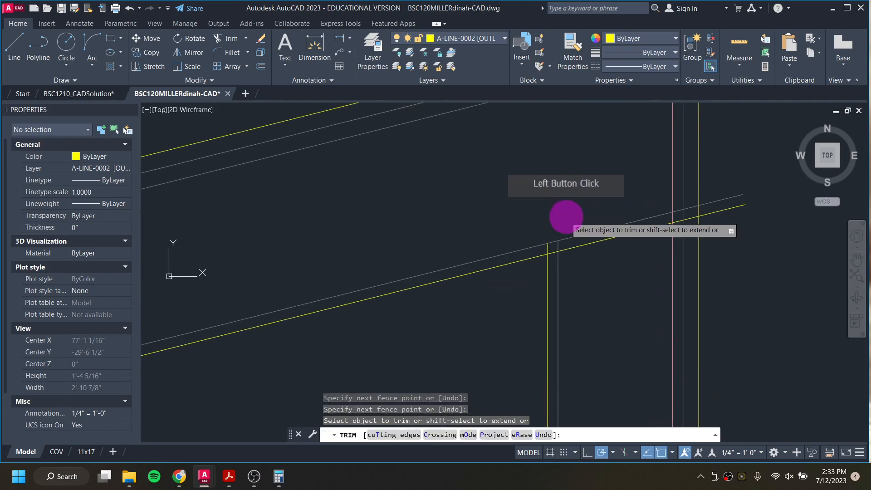
Step: Trim the lower roof line segments that cross between the end wall's vertical lines
click(543, 250)
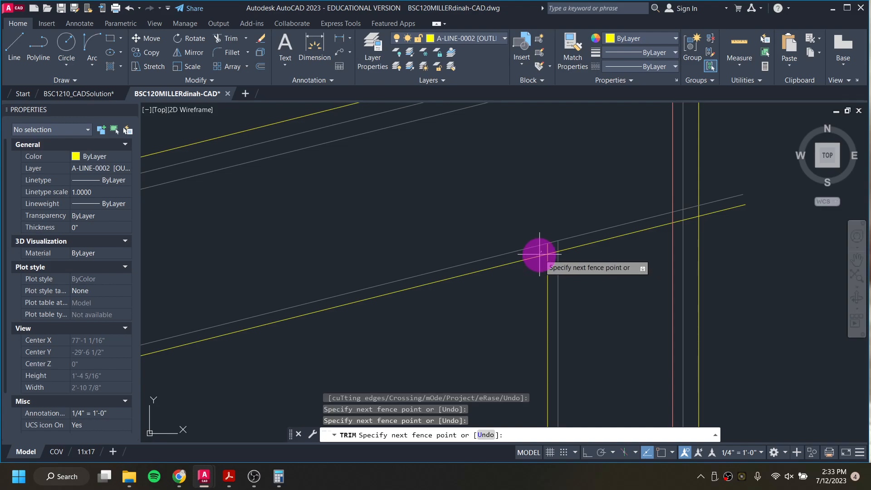
click(551, 251)
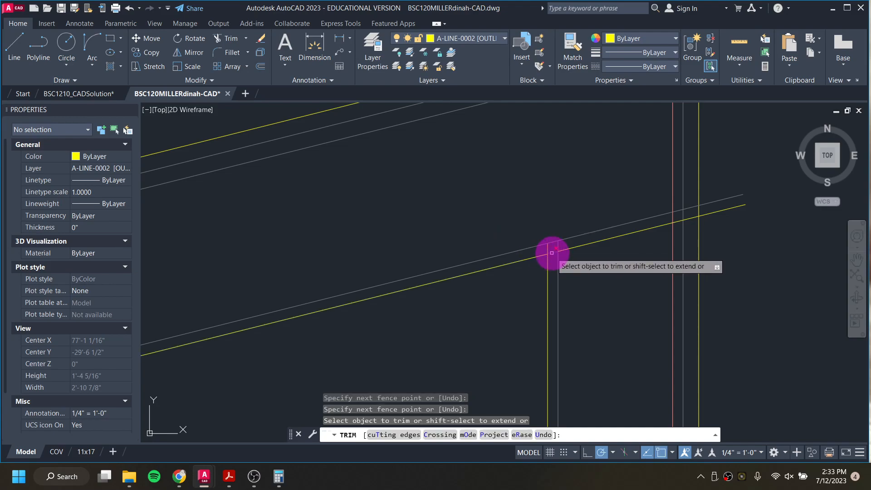
click(592, 242)
click(651, 224)
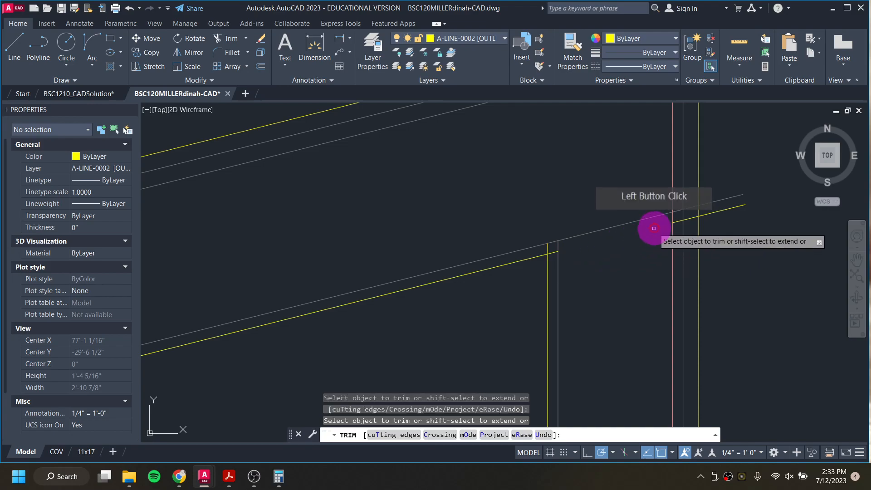
click(687, 218)
click(709, 211)
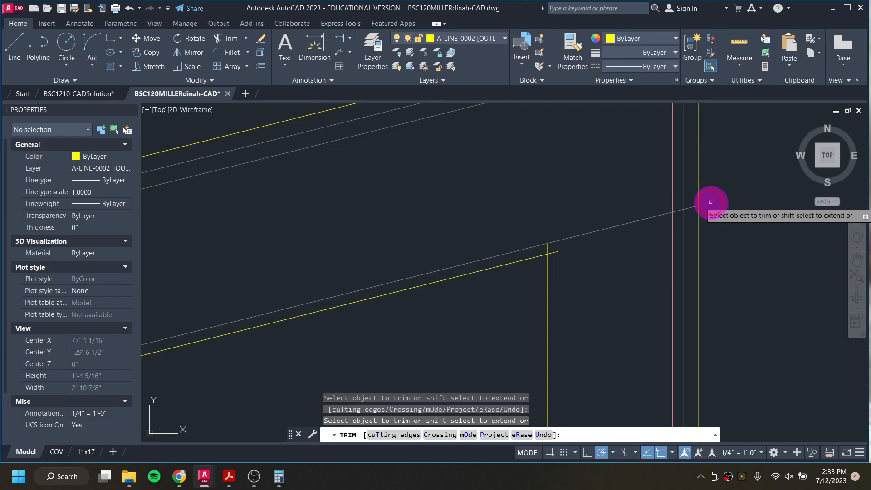
click(690, 207)
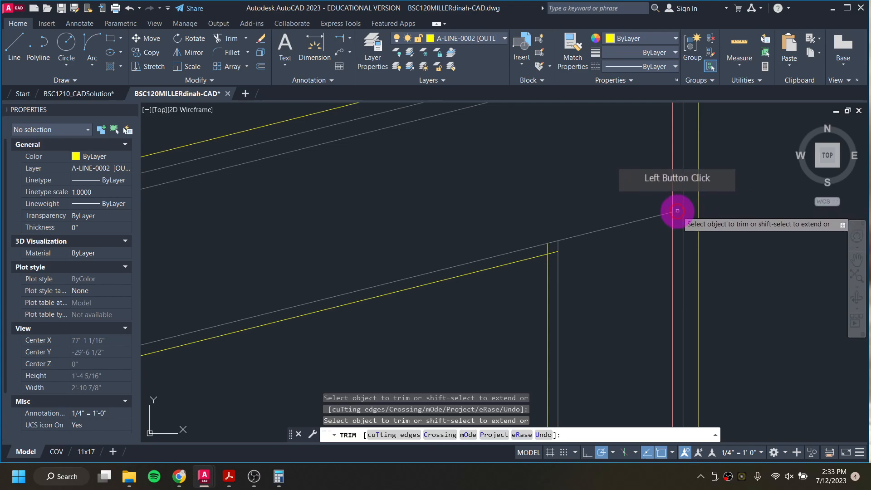
Step: Trim the inner roof lines at the top roof corner so they stop at the wall lines
scroll(677, 210, up, 3)
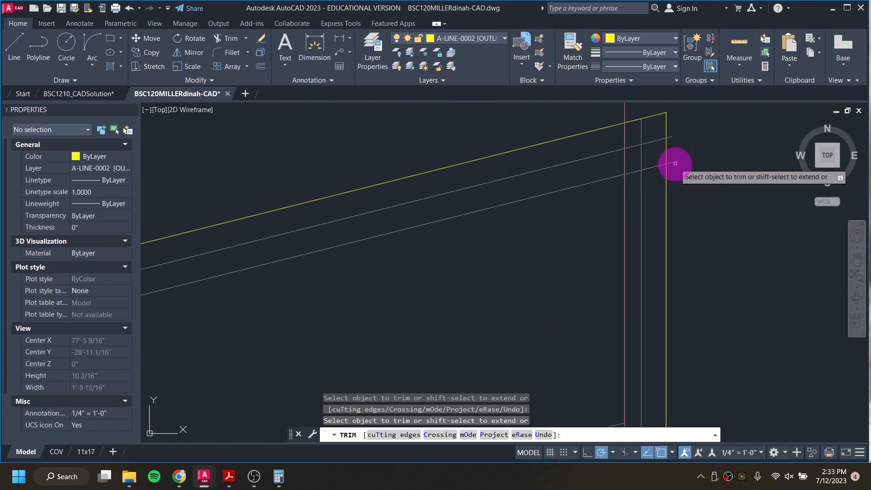
click(672, 137)
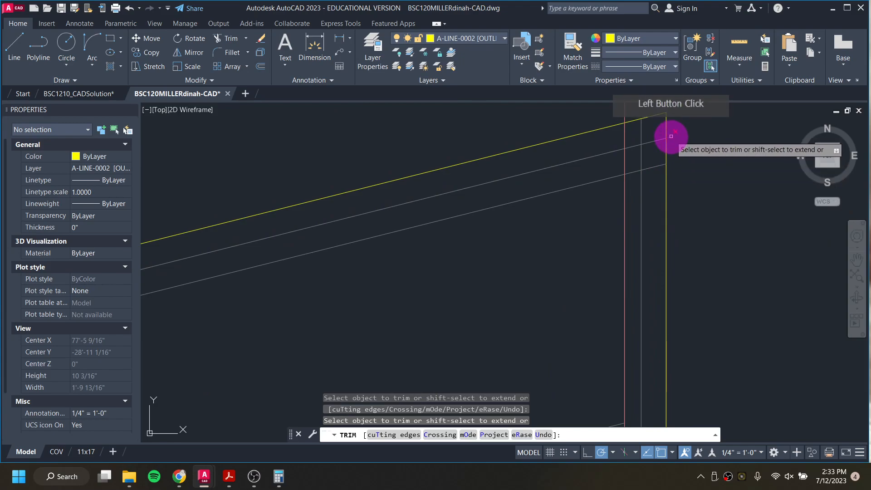
click(645, 134)
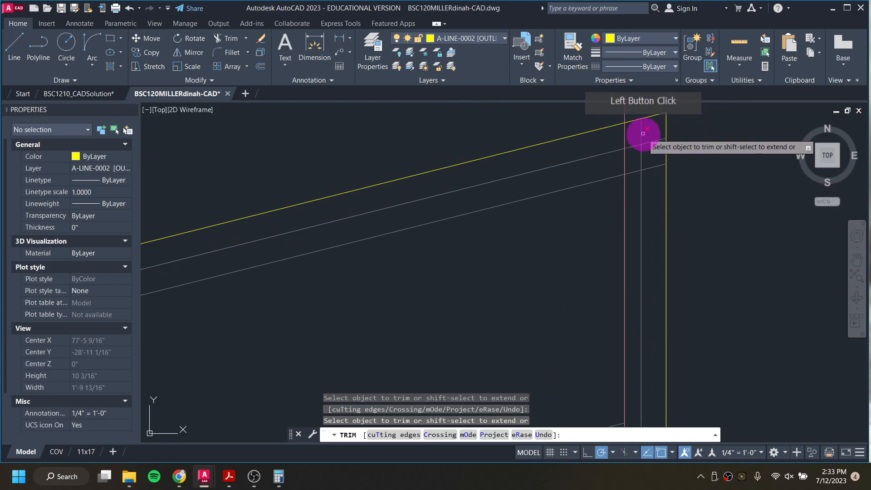
click(642, 157)
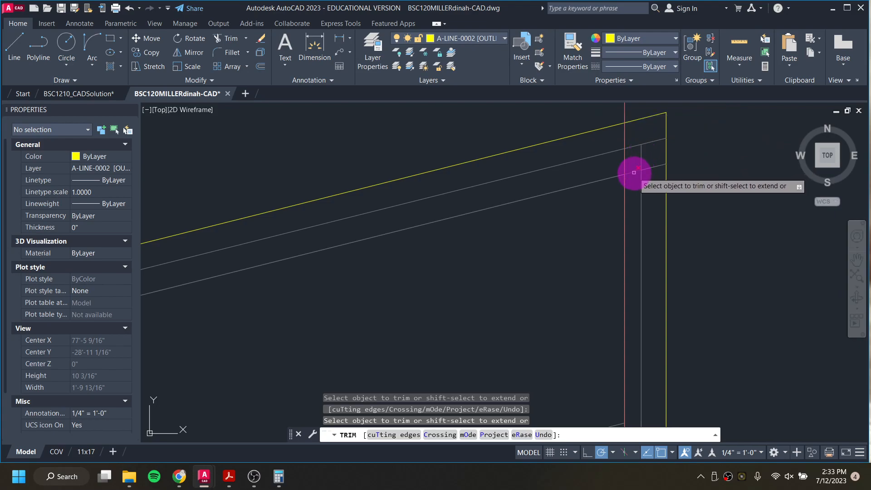
click(633, 173)
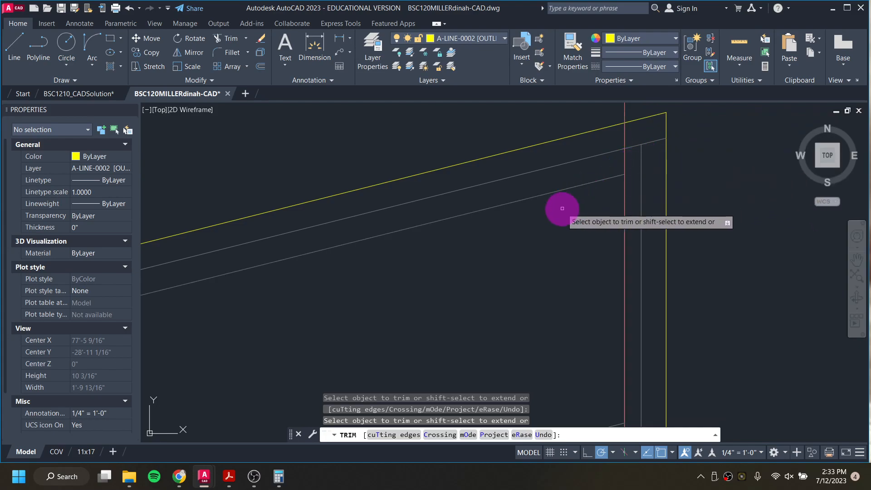
Step: Compare the roof corner with the same area in the solution drawing
scroll(562, 209, down, 2)
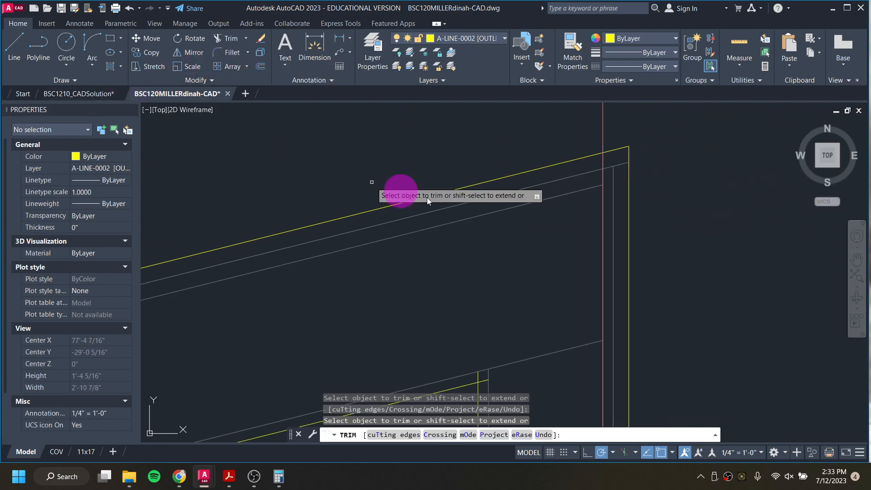
click(42, 94)
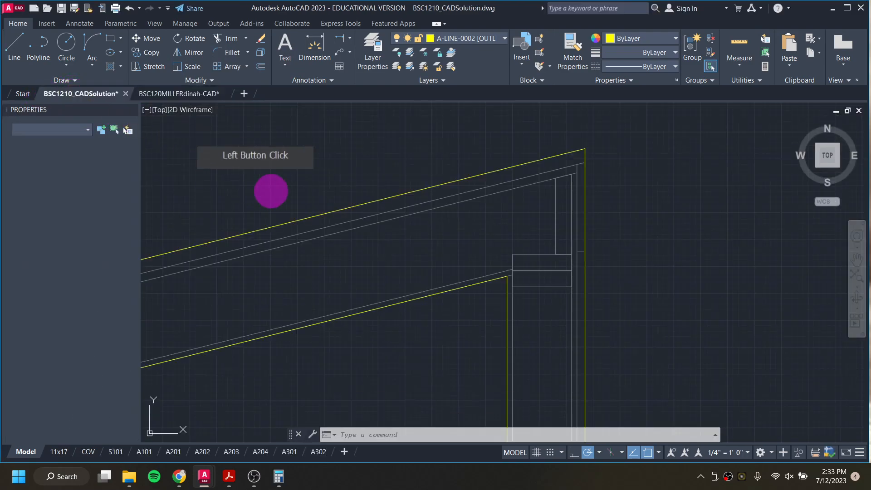
click(159, 94)
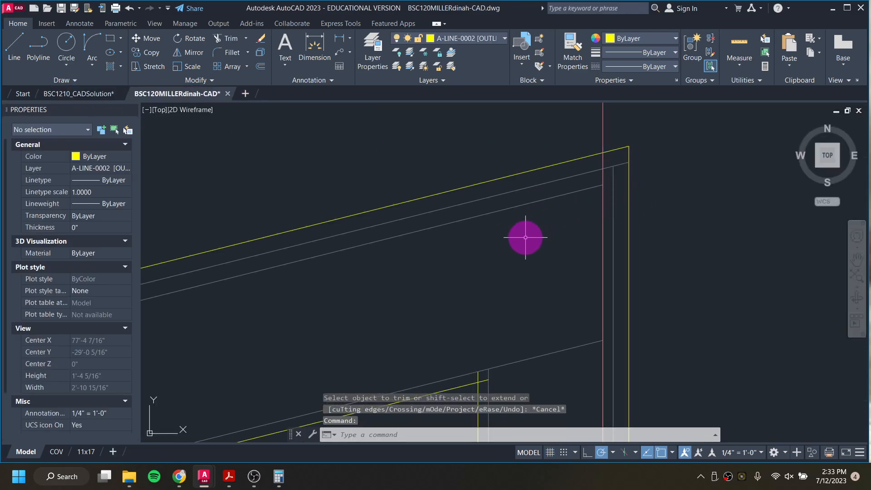
Step: Restart Trim and remove the remaining inner roof line ends at the right end wall
key(Return)
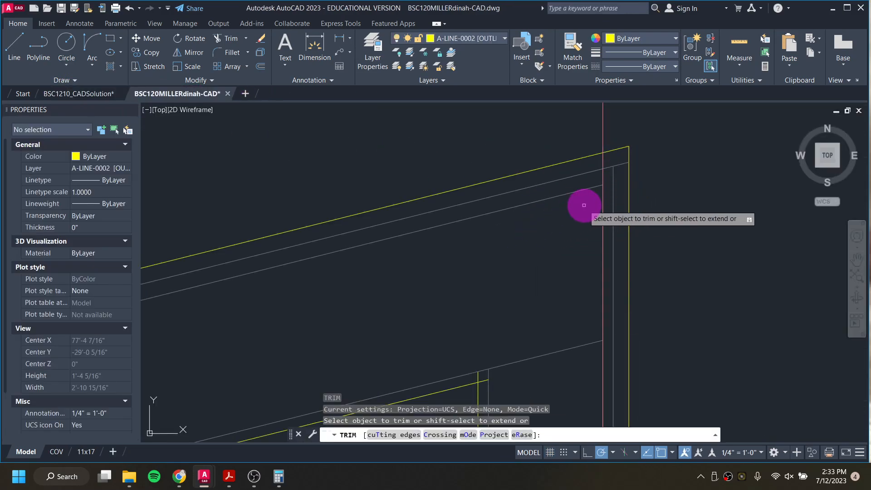
click(590, 187)
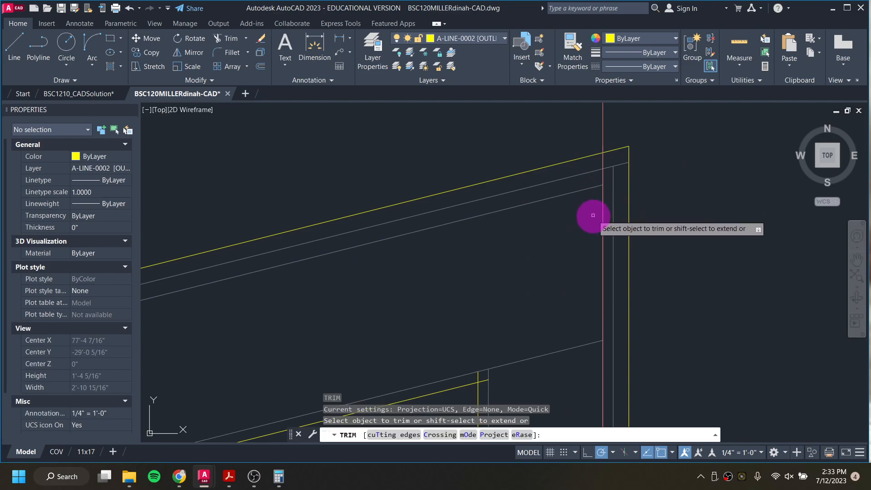
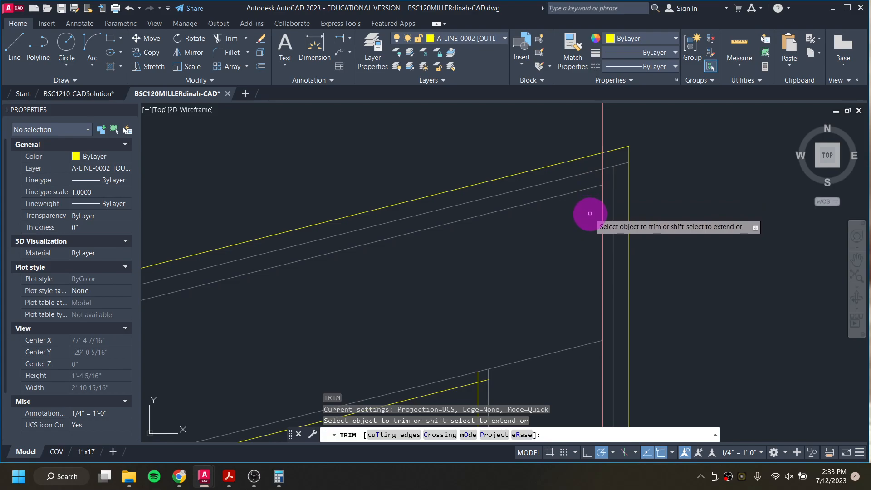
Step: Trim the leftover inner roof line ends at the right end wall's top corner and lower roof corner
click(587, 188)
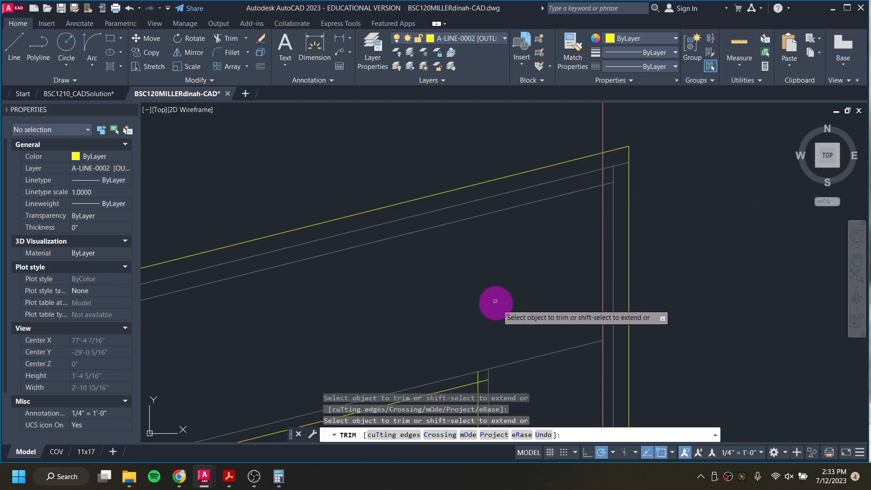
click(601, 178)
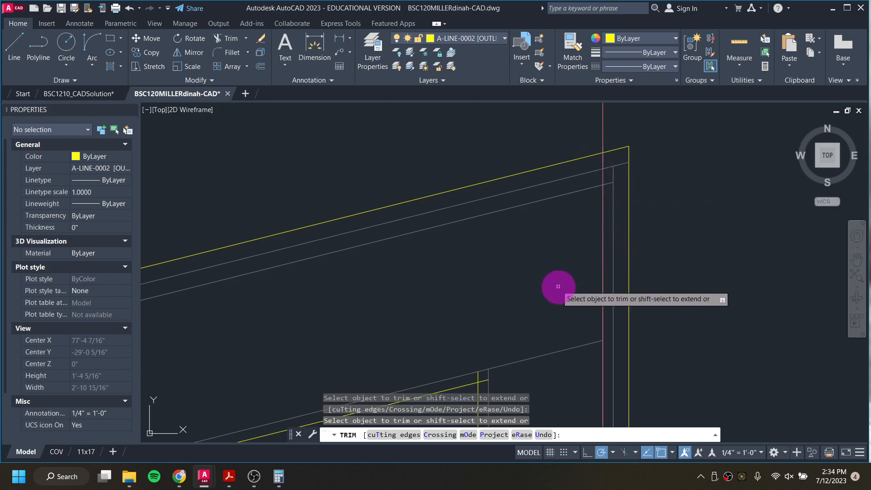
scroll(567, 253, down, 4)
scroll(538, 281, up, 4)
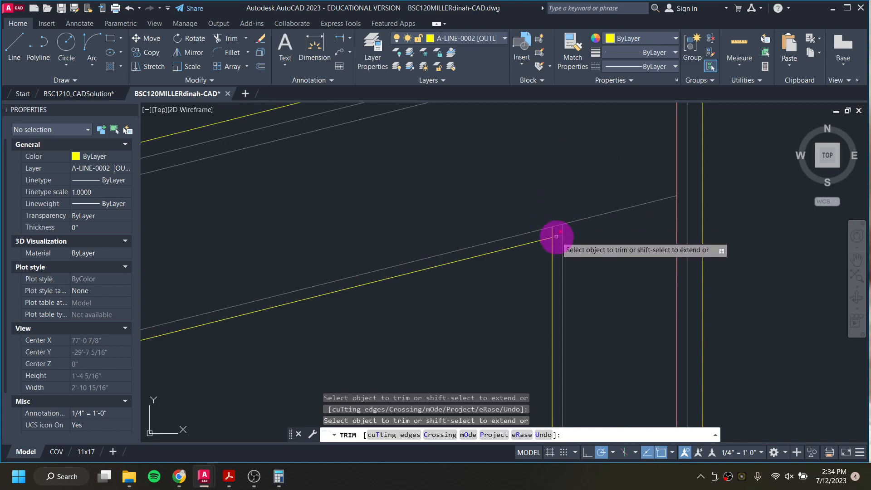
click(556, 236)
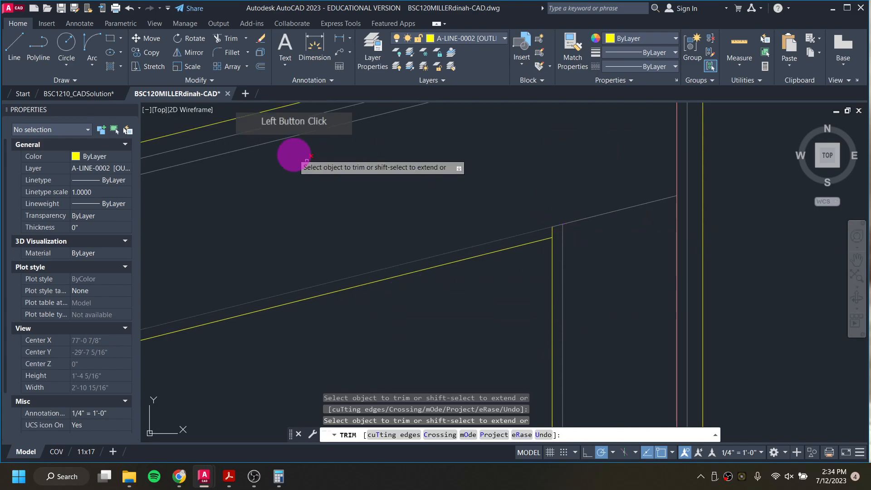
Step: Check the lower roof corner against the same area in the solution drawing
click(91, 93)
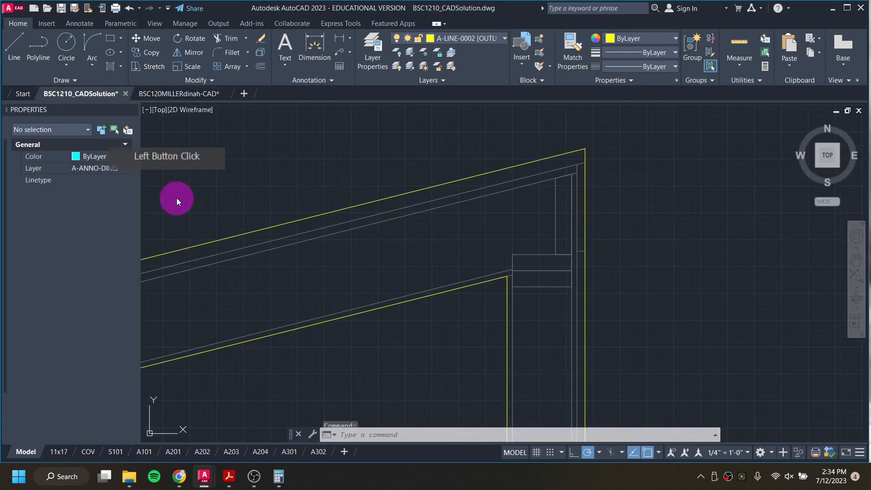
scroll(519, 278, up, 1)
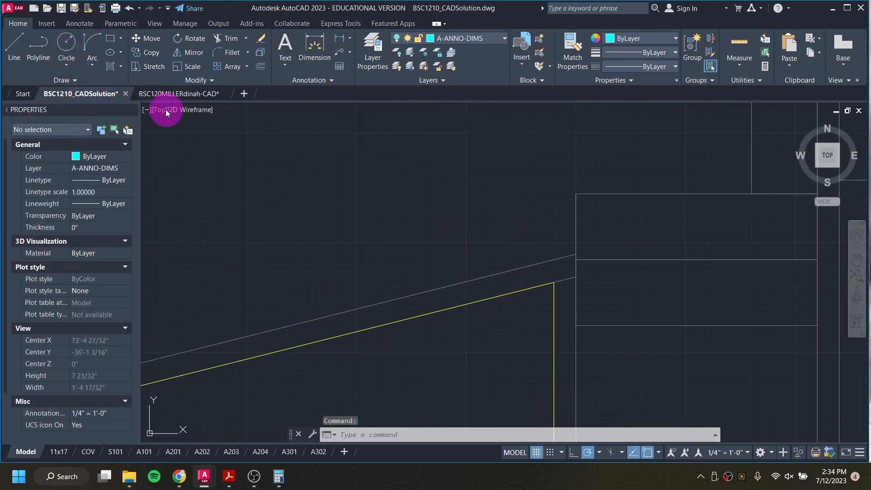
click(165, 94)
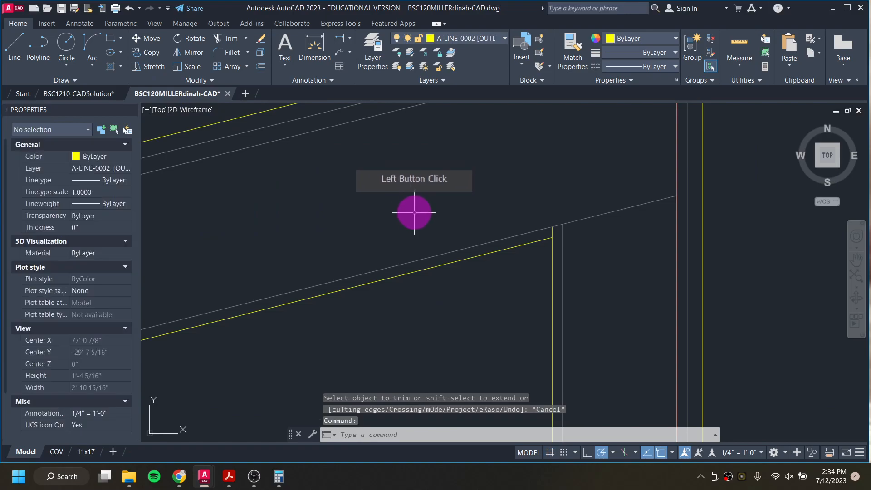
Step: Undo the last trim, restart Trim, and trim the yellow roof line's overhang past the right wall corner
key(ctrl+z)
mouse_move(485, 291)
middle_down()
mouse_move(520, 124)
mouse_move(472, 185)
middle_up()
key(Return)
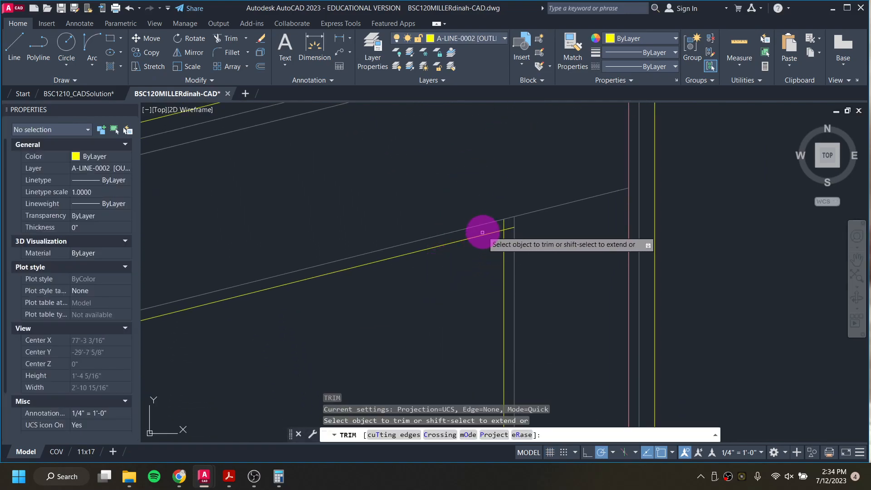
click(504, 224)
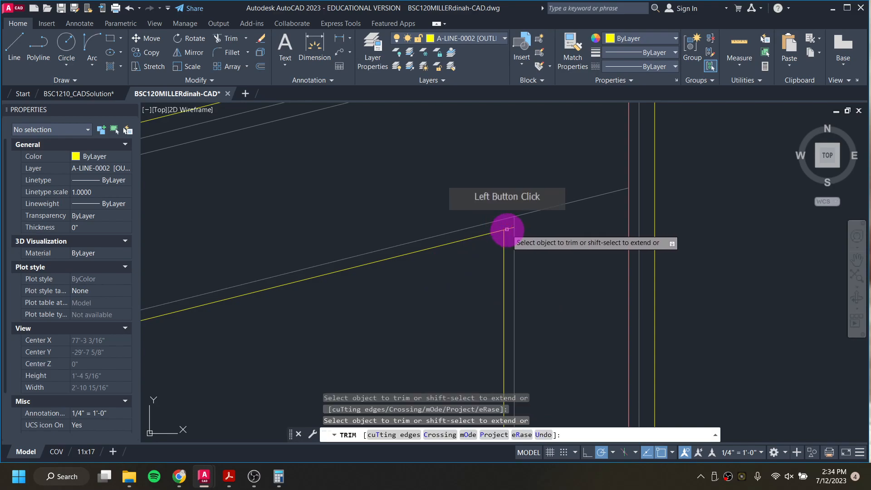
Step: Try trimming the lower roof line near the wall corner, undo it, and exit Trim
scroll(508, 228, up, 4)
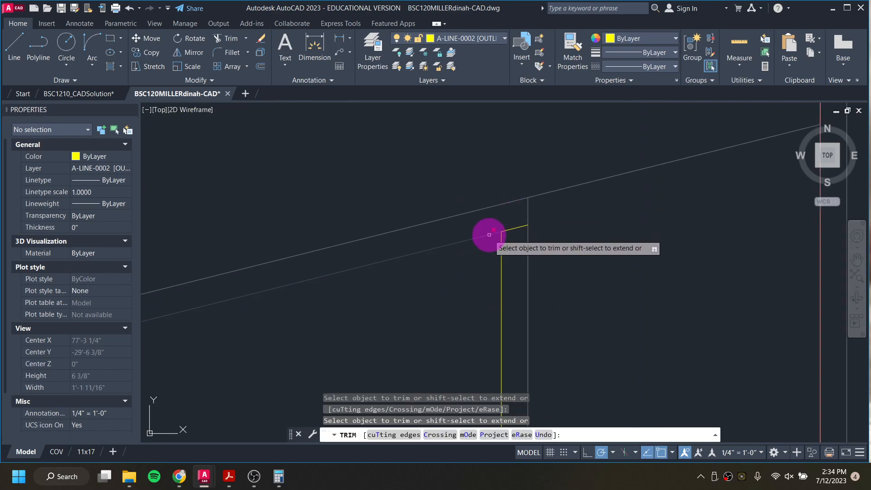
click(253, 292)
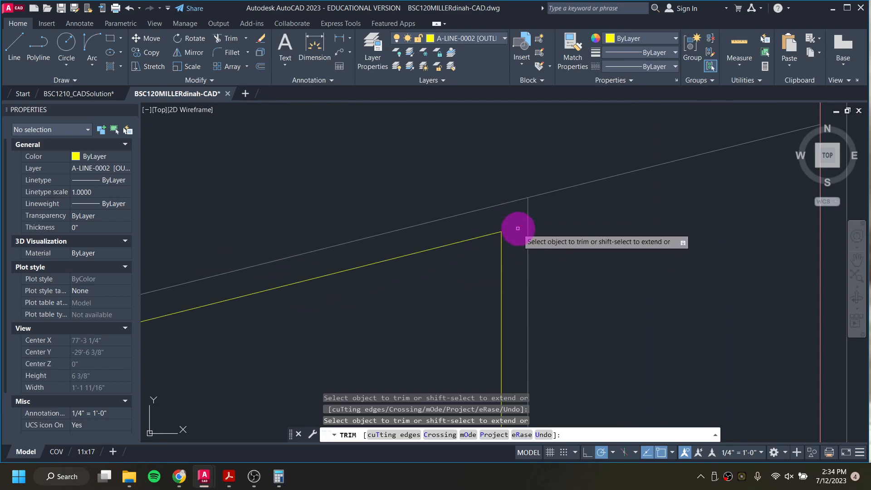
scroll(502, 240, down, 4)
key(ctrl+z)
scroll(505, 231, up, 5)
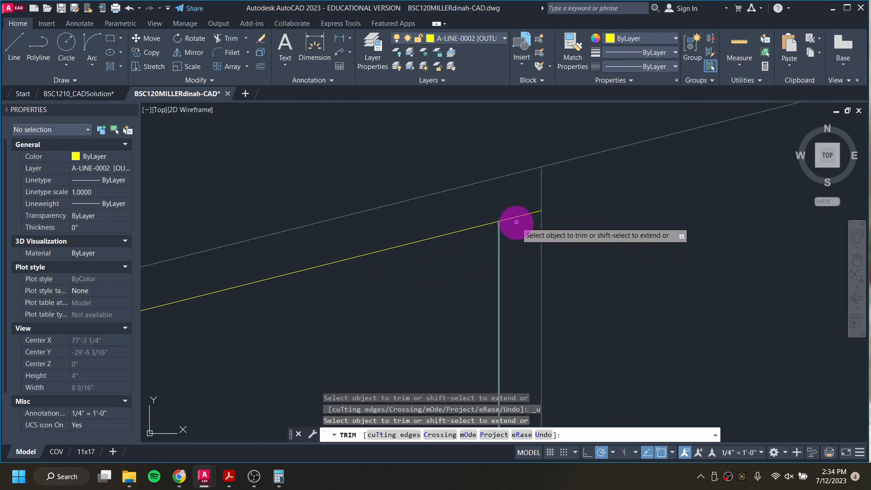
key(Escape)
key(Escape)
key(Escape)
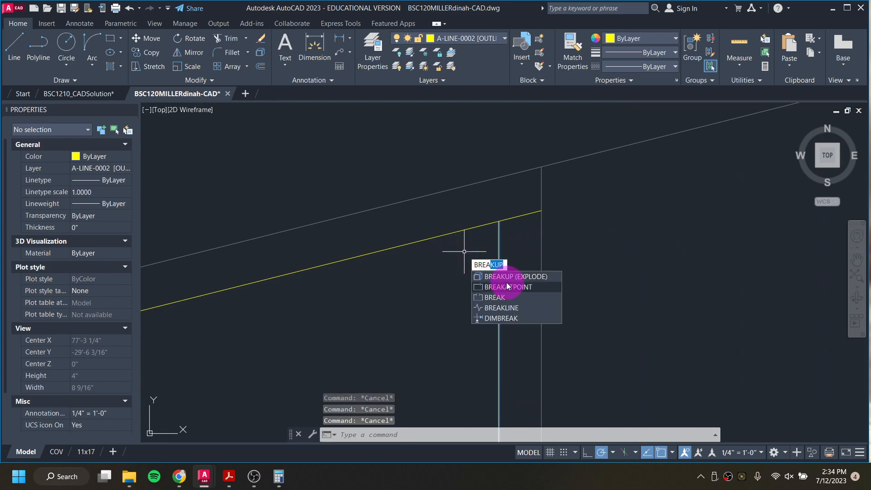
Step: Break the yellow roof line at the right wall corner with Break at Point
click(507, 286)
click(481, 226)
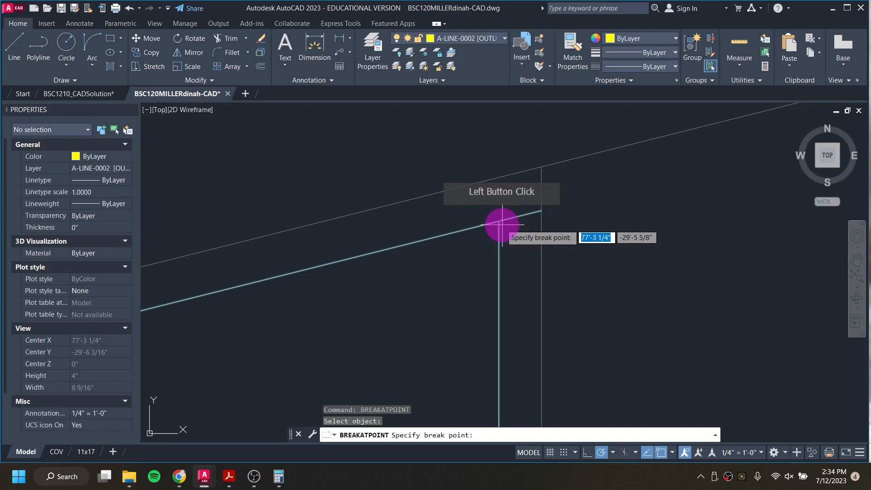
click(499, 221)
Step: Move the short roof segment beyond the corner to layer A-LINE-0006 [DETAIL] and regenerate the drawing
click(511, 217)
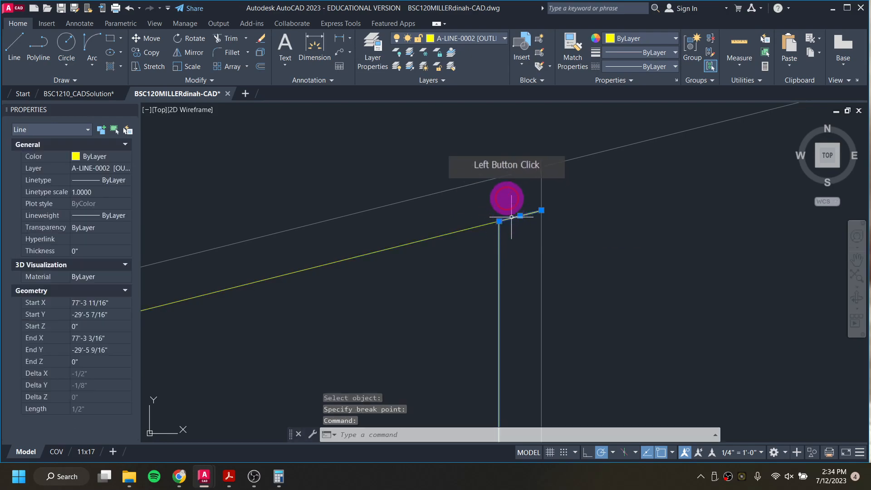
key(Escape)
key(Escape)
click(511, 217)
click(477, 36)
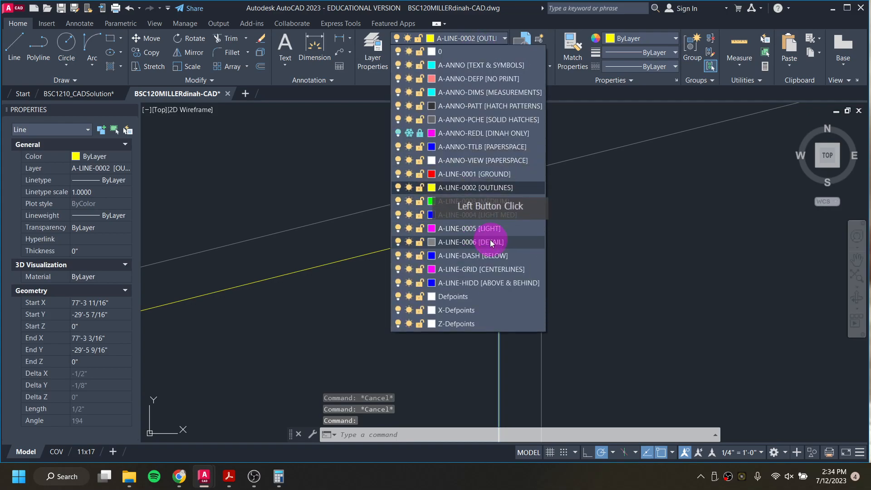
click(491, 242)
key(Escape)
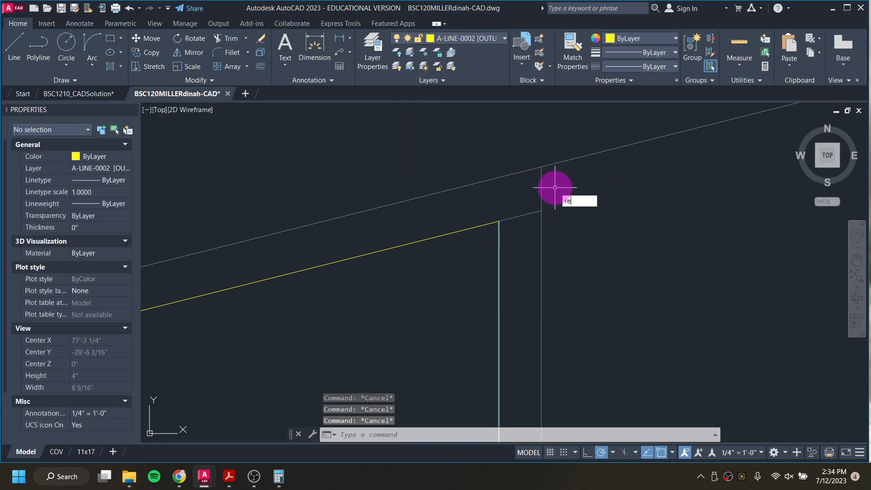
text(g)
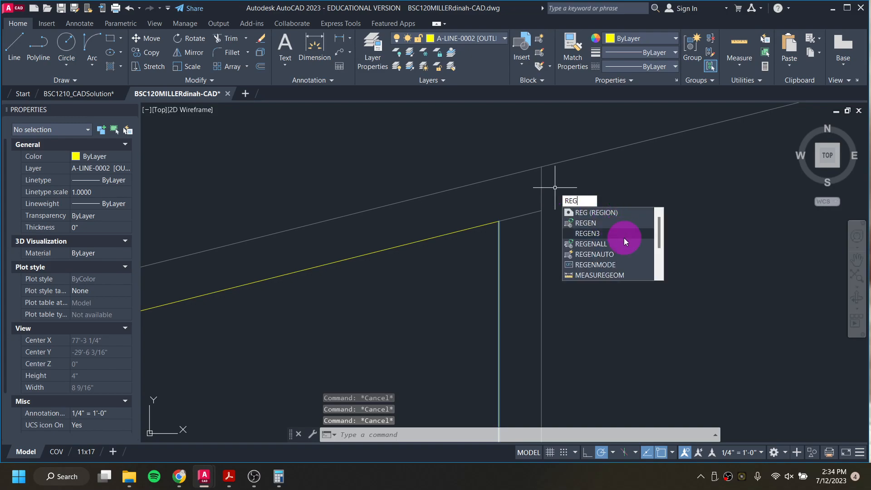
click(591, 223)
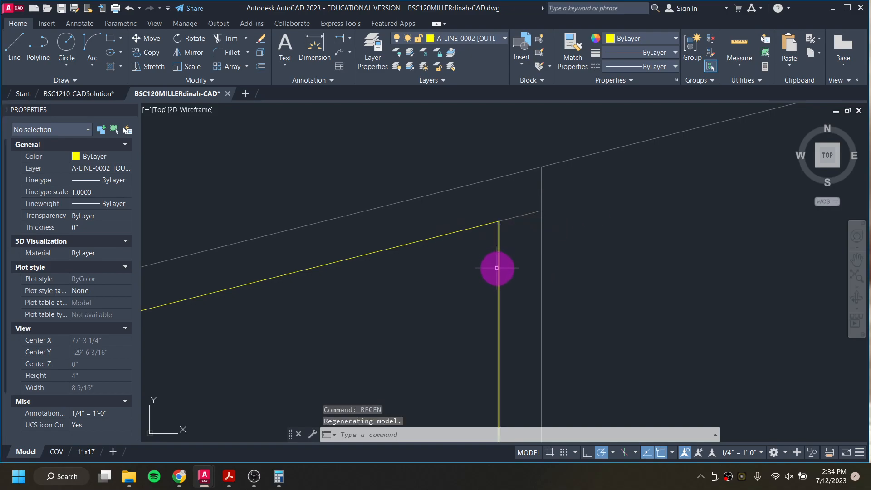
Step: Restart Trim at the left end wall and trim the inner roof line ends at its top corner
scroll(409, 255, down, 3)
scroll(420, 263, down, 1)
mouse_move(371, 299)
middle_down()
mouse_move(815, 186)
mouse_move(428, 278)
mouse_move(749, 181)
middle_up()
scroll(453, 238, down, 2)
scroll(192, 289, up, 3)
scroll(222, 301, up, 2)
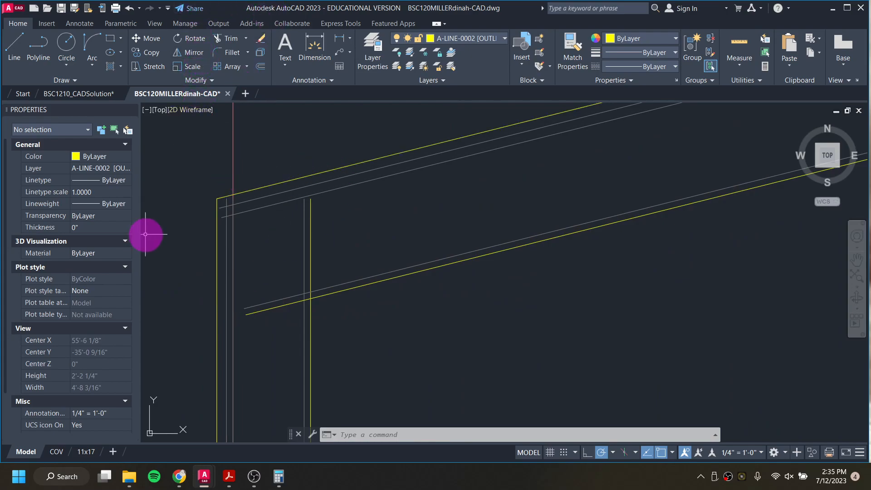
scroll(302, 220, up, 2)
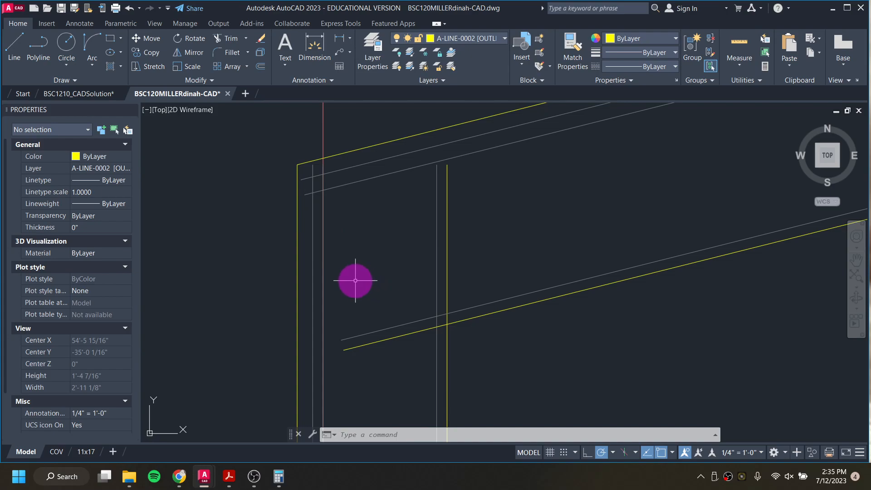
key(Return)
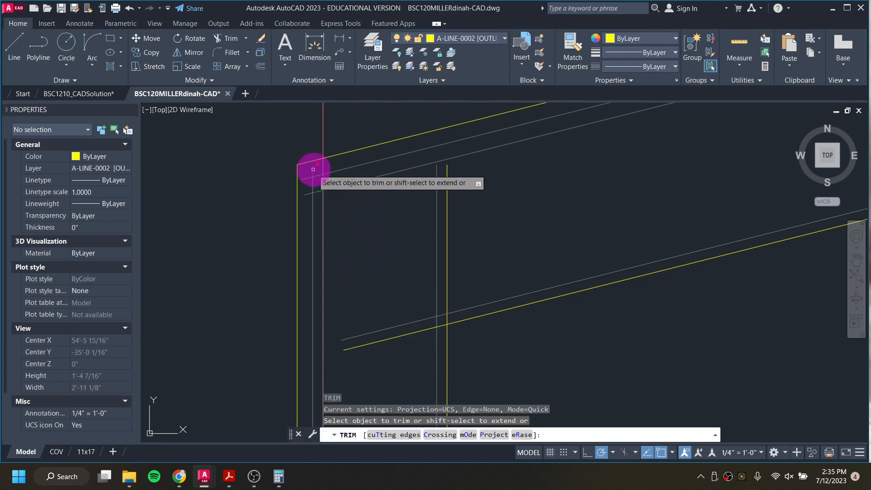
click(312, 169)
scroll(302, 172, up, 6)
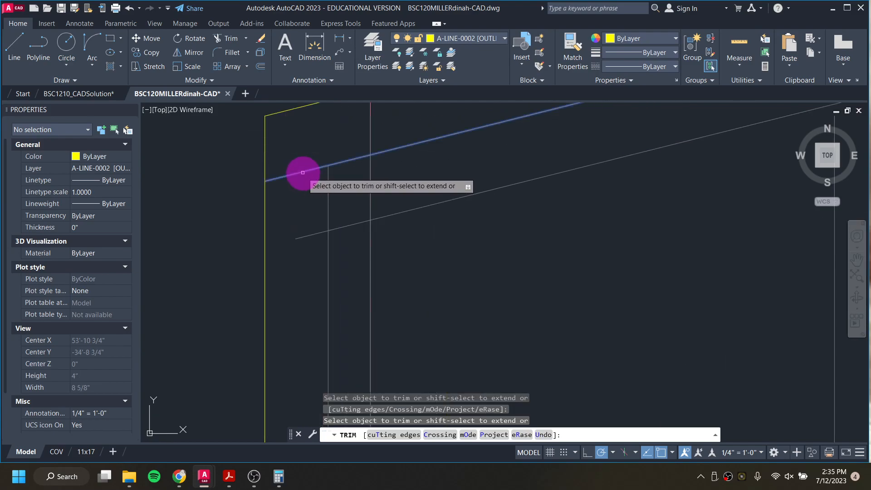
shift+click(308, 235)
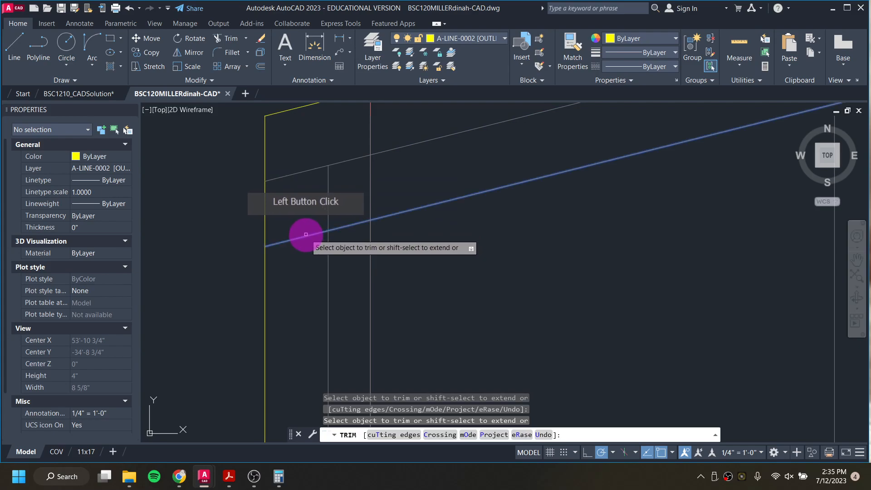
Step: Trim the remaining inner roof line segments between the left end wall's vertical lines
scroll(384, 243, down, 4)
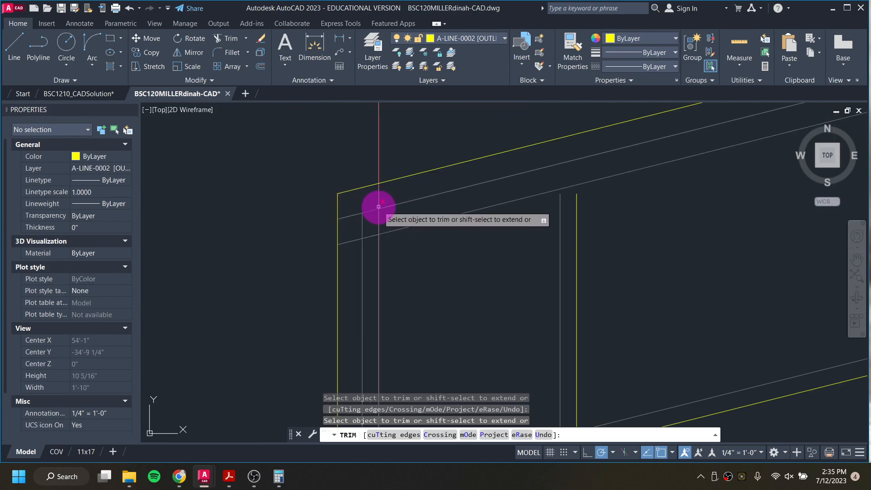
scroll(378, 202, up, 2)
click(379, 202)
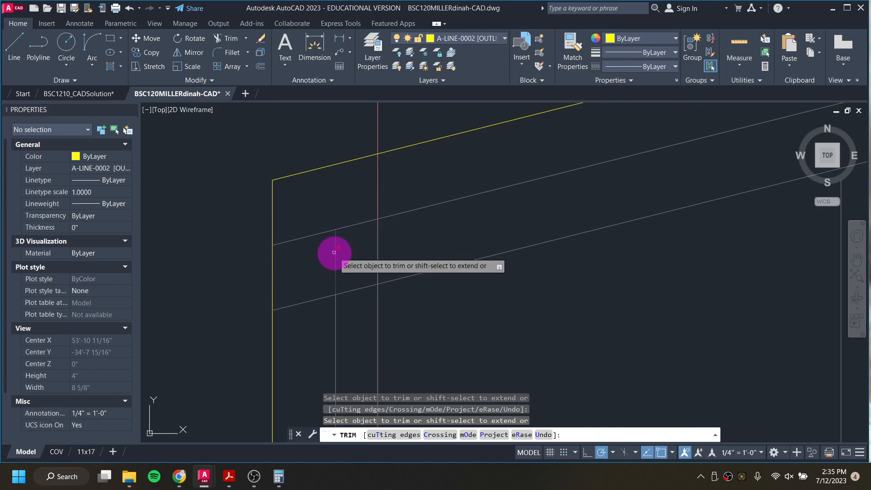
click(313, 298)
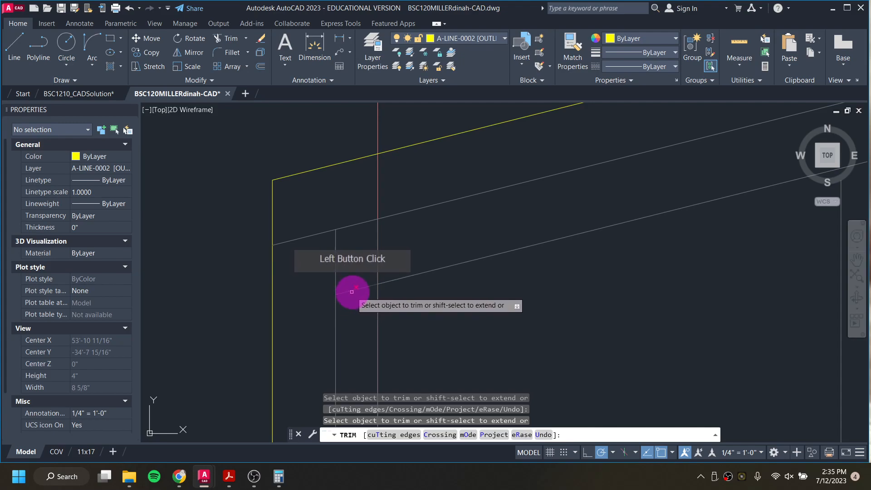
click(379, 254)
Step: Trim the wall and roof line ends where the inner wall meets the lower roof line, then exit Trim
scroll(467, 282, down, 4)
middle_drag(492, 285, 413, 180)
scroll(537, 256, down, 2)
middle_drag(558, 257, 501, 202)
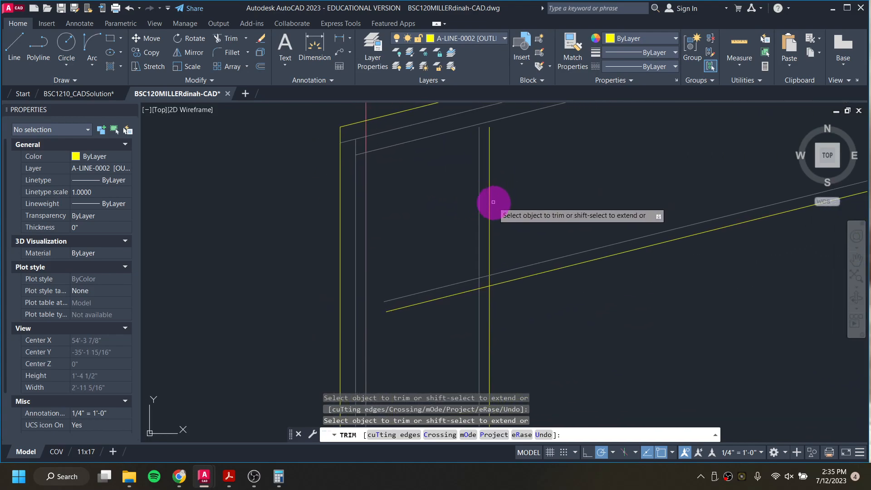
click(480, 204)
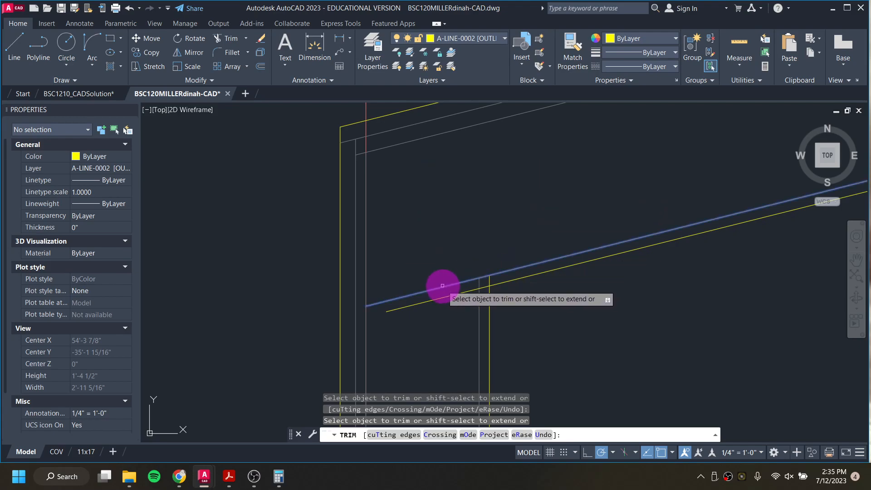
click(442, 285)
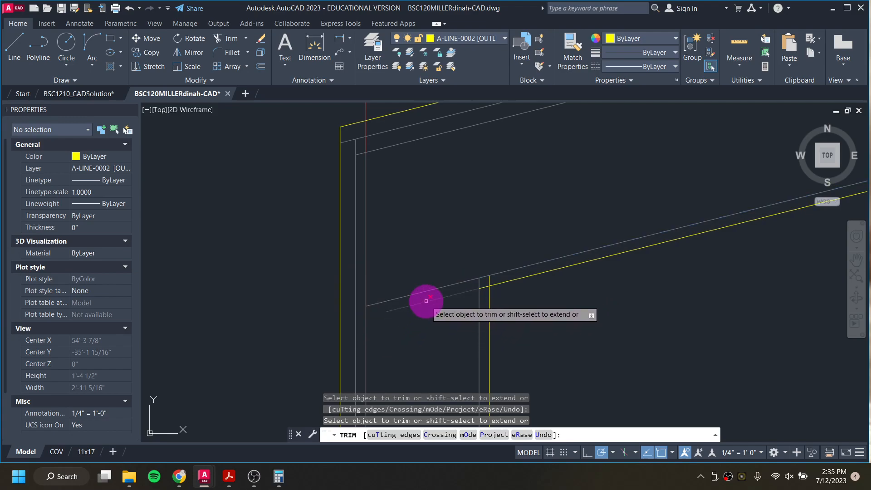
scroll(498, 285, up, 2)
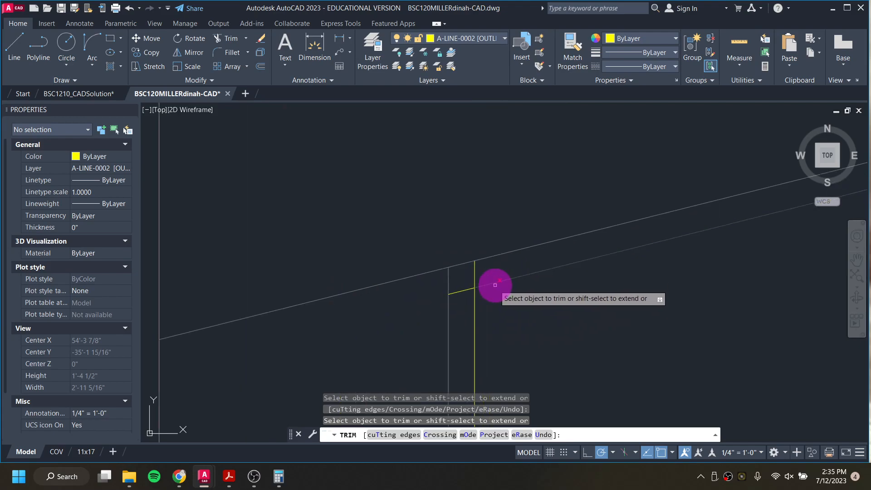
click(464, 290)
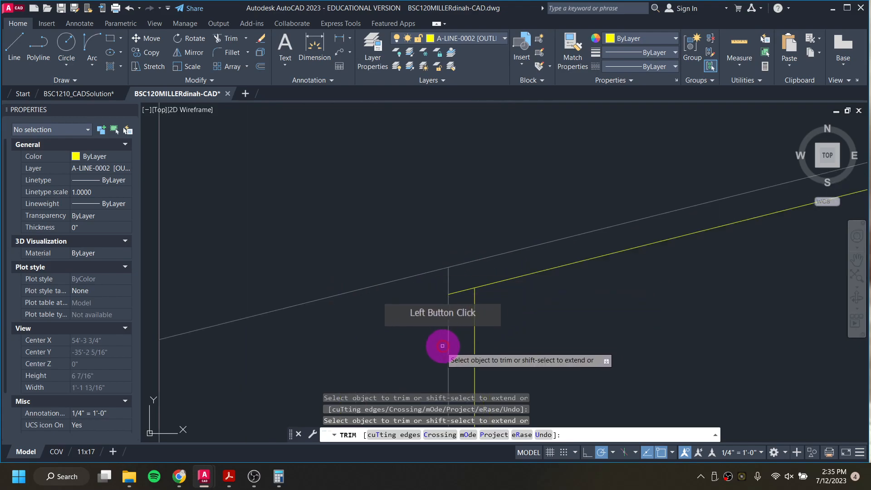
scroll(476, 292, up, 4)
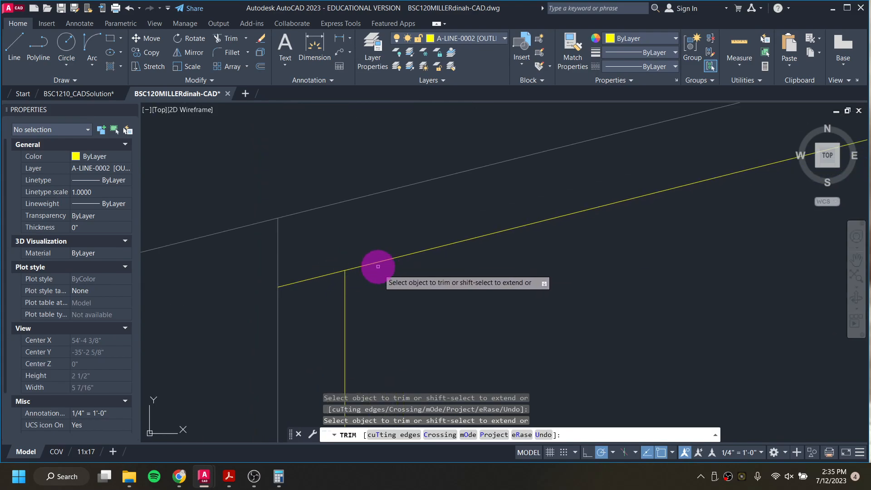
key(Escape)
key(Escape)
key(Escape)
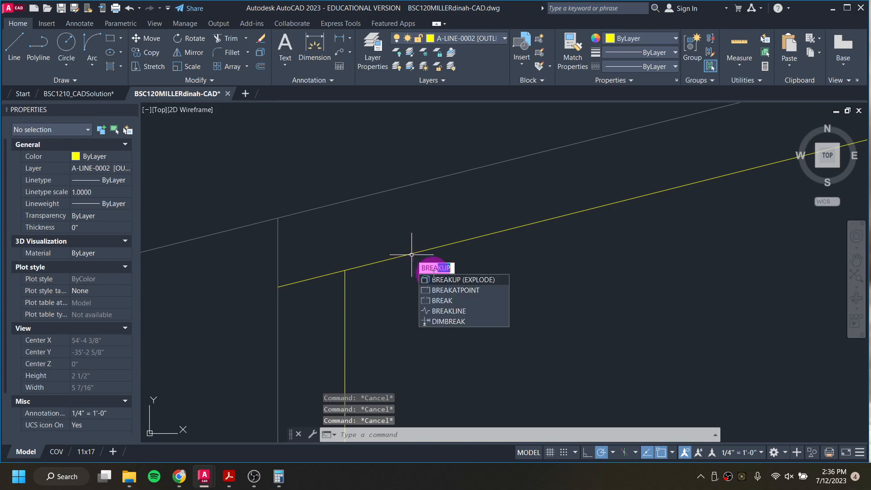
Step: Break the upper roof line at the inner wall's intersection and move the short end segment to layer A-LINE-0006 [DETAIL]
click(459, 291)
click(424, 247)
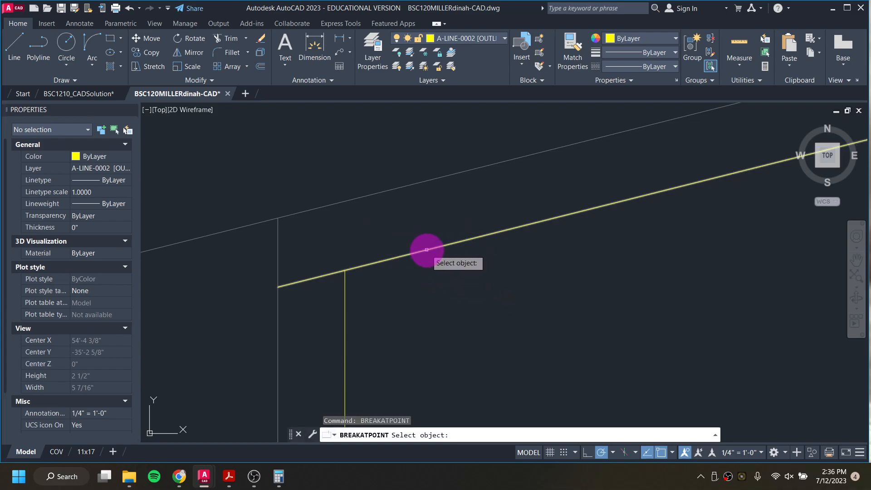
click(345, 270)
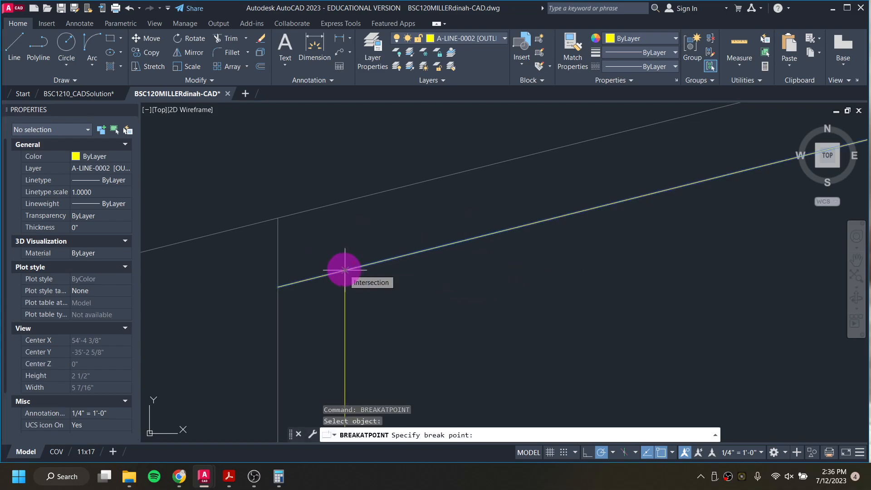
click(344, 270)
click(329, 273)
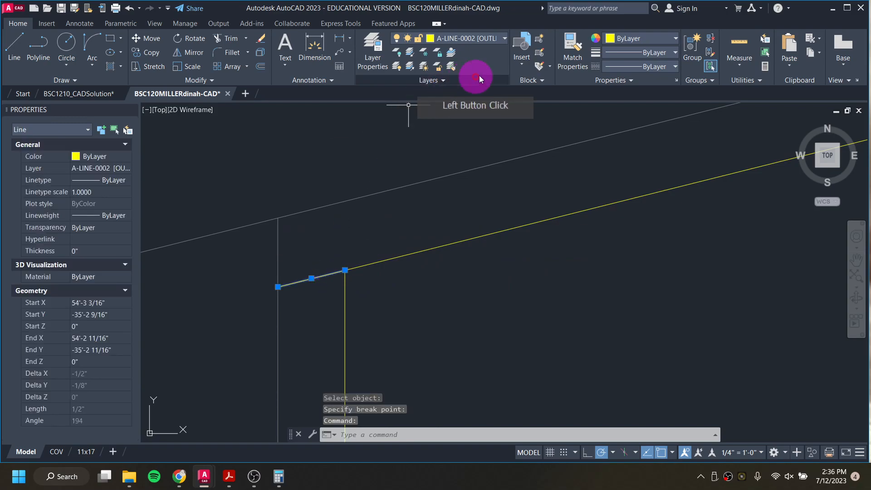
click(467, 37)
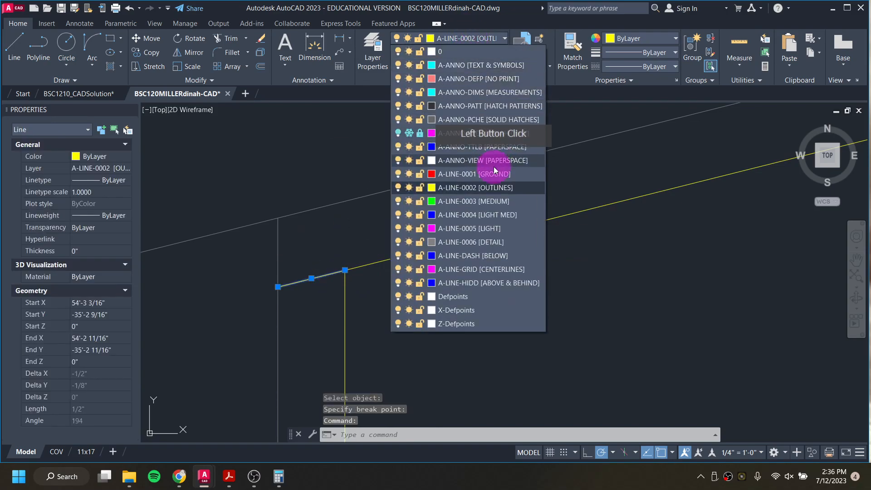
click(499, 241)
scroll(495, 238, down, 1)
key(Escape)
key(Escape)
scroll(495, 238, down, 2)
key(Escape)
scroll(498, 238, down, 12)
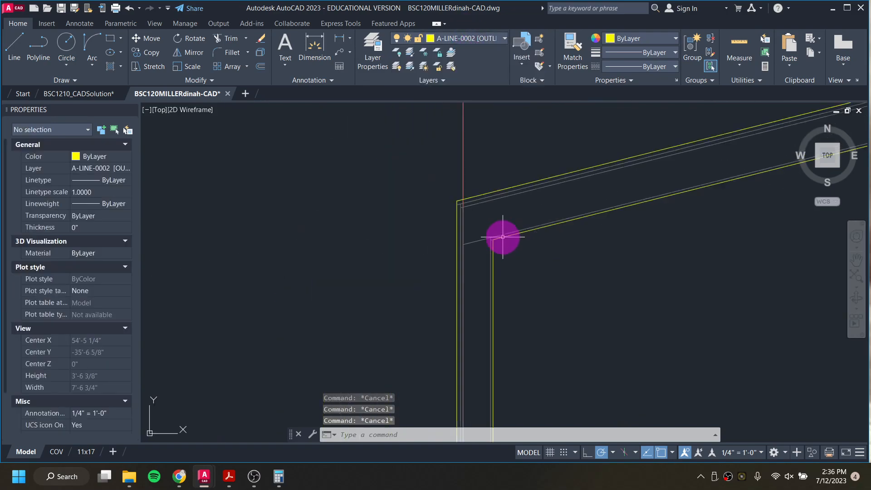
Step: Make A-ANNO-DEFP [NO PRINT] the current layer and draw a vertical ray down from an interior wall edge in the floor plan
middle_drag(594, 250, 529, 257)
scroll(463, 310, up, 3)
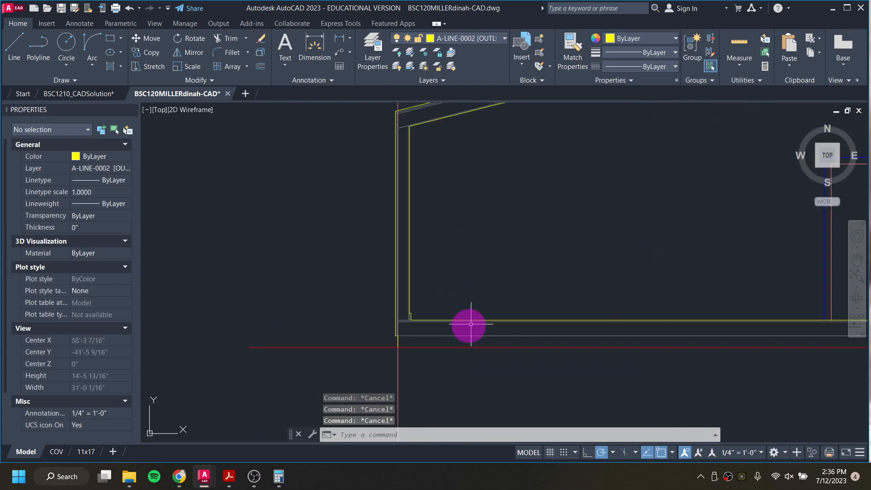
scroll(508, 299, down, 3)
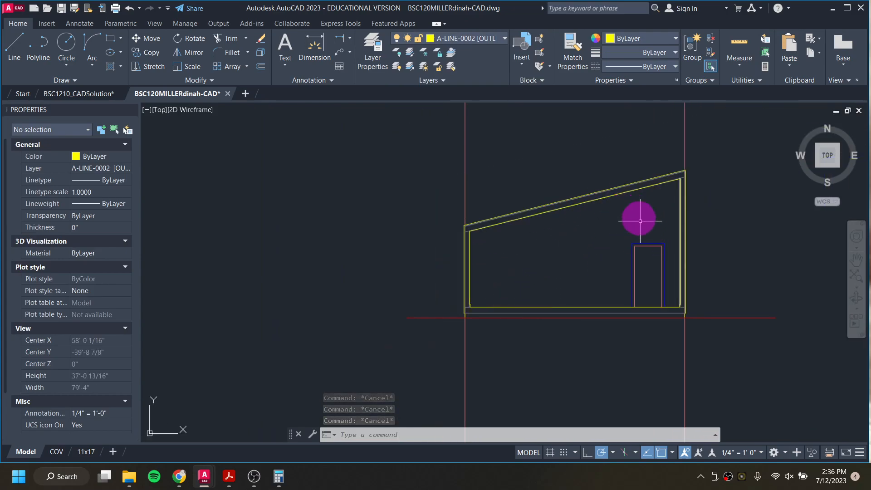
scroll(562, 214, down, 6)
middle_drag(566, 163, 550, 200)
scroll(548, 186, up, 4)
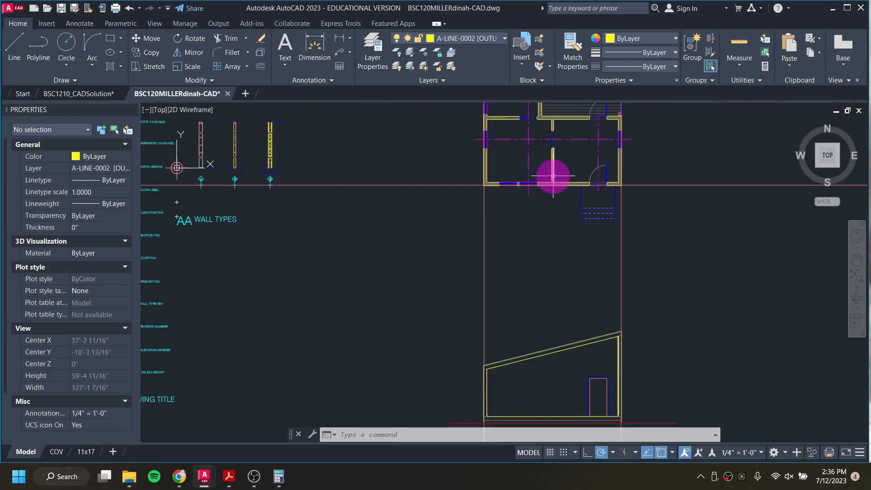
scroll(556, 182, up, 6)
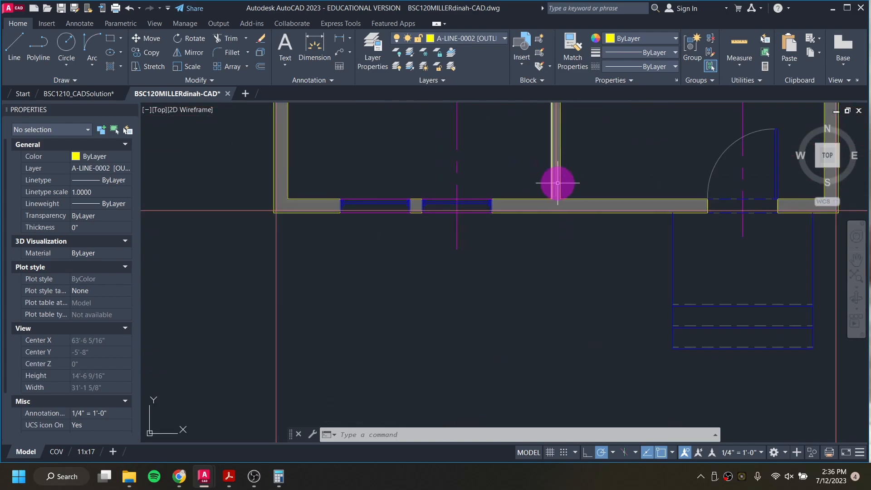
scroll(557, 185, down, 4)
middle_drag(560, 195, 499, 27)
scroll(479, 138, down, 3)
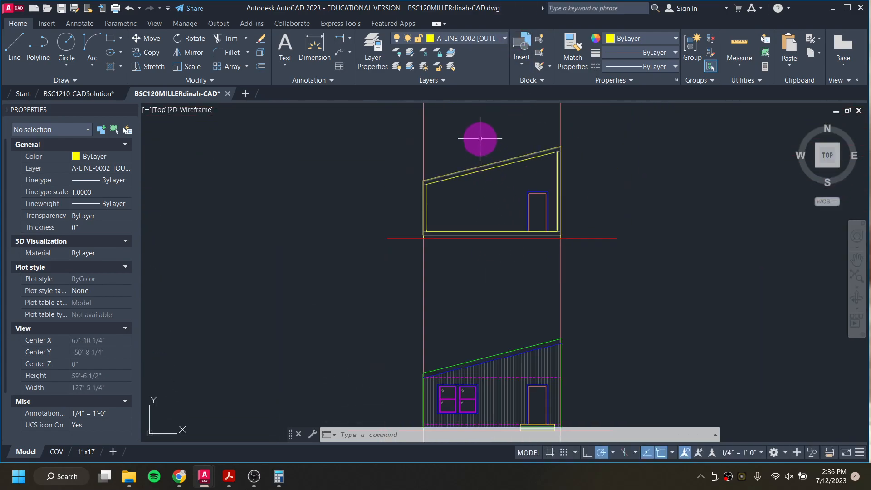
middle_drag(480, 139, 485, 288)
middle_drag(480, 177, 466, 204)
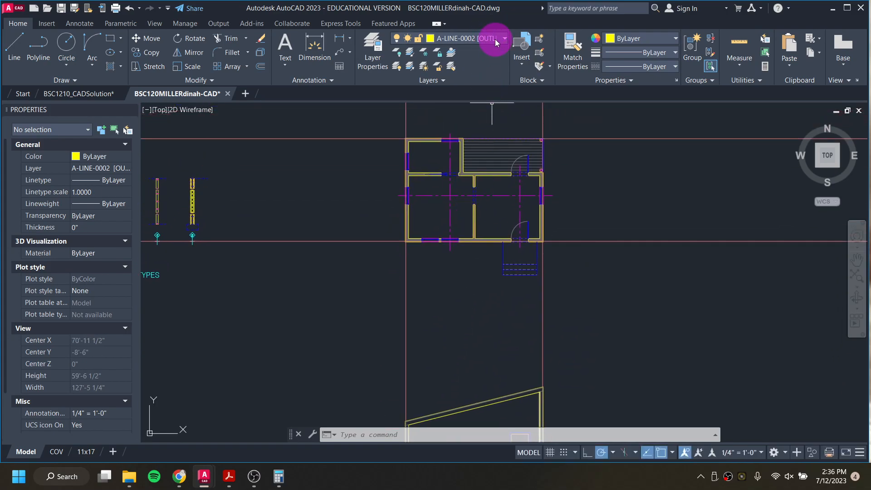
click(493, 39)
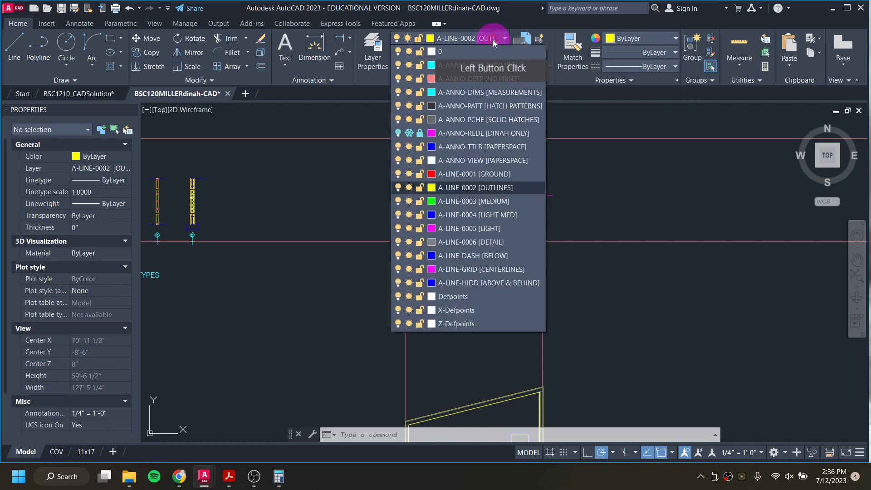
click(492, 81)
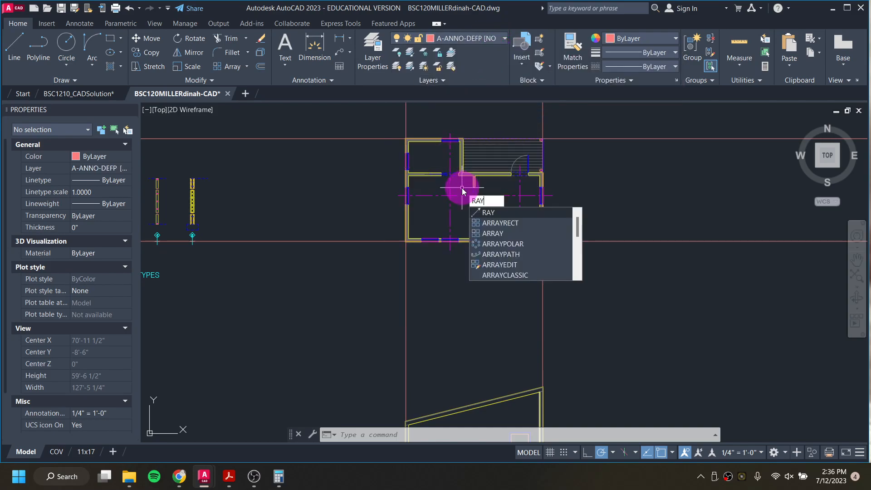
key(Return)
scroll(459, 190, up, 6)
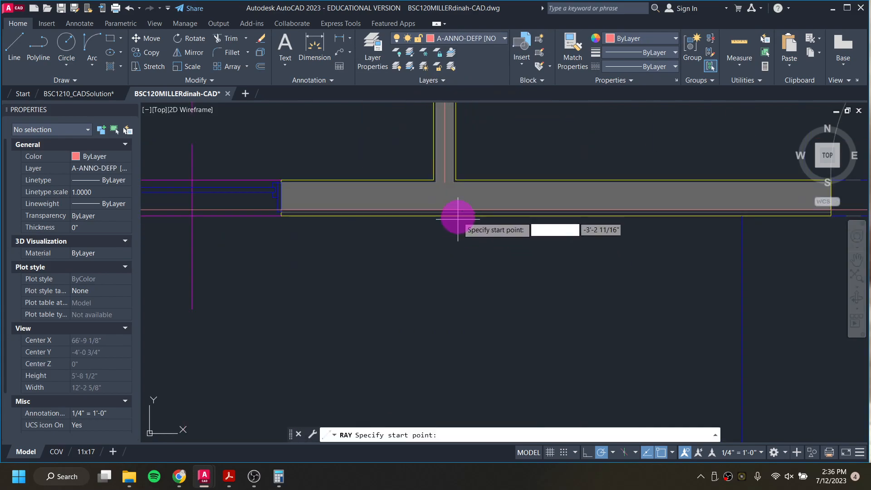
scroll(453, 186, up, 5)
click(467, 165)
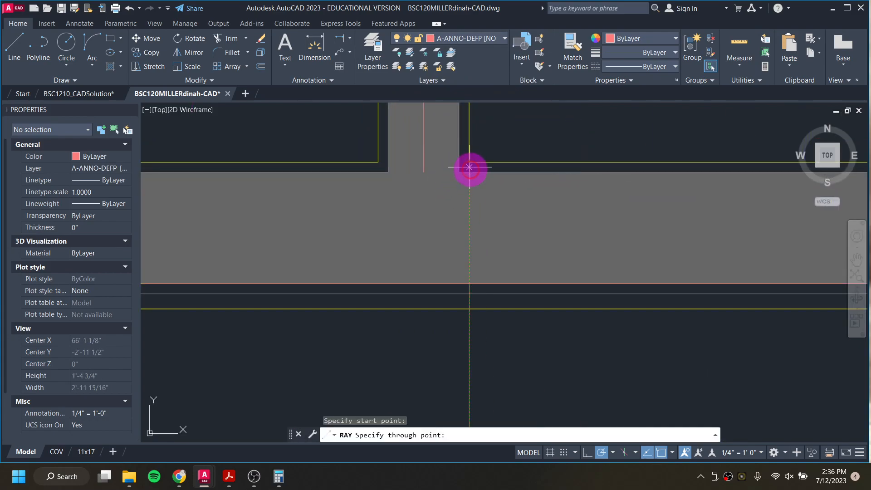
click(468, 260)
key(Return)
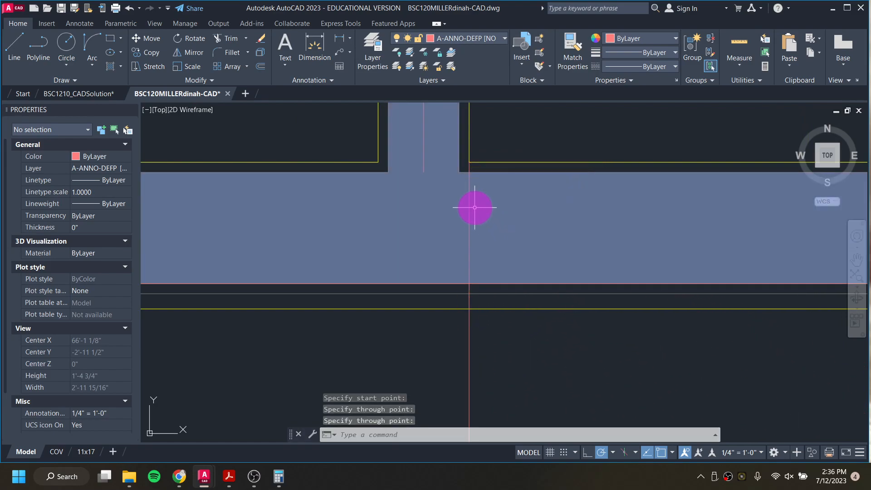
Step: Draw three more vertical rays down from the interior wall's other edges in the floor plan
key(Return)
click(459, 172)
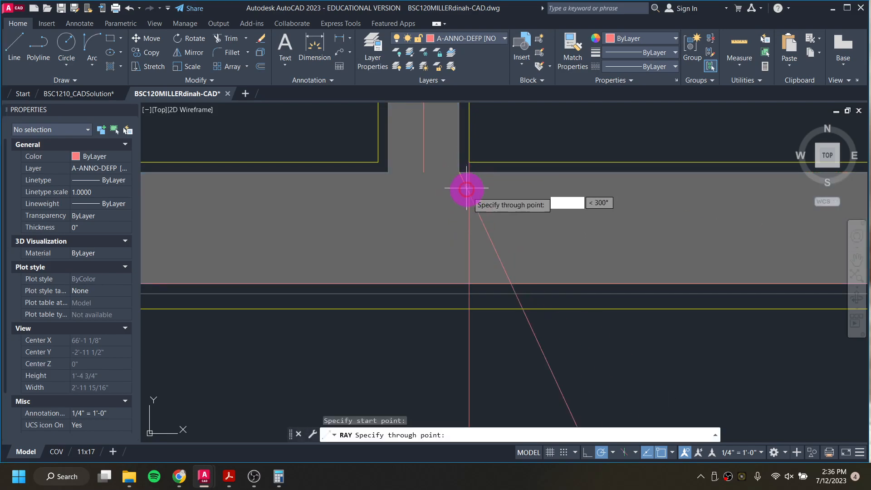
click(459, 233)
key(Return)
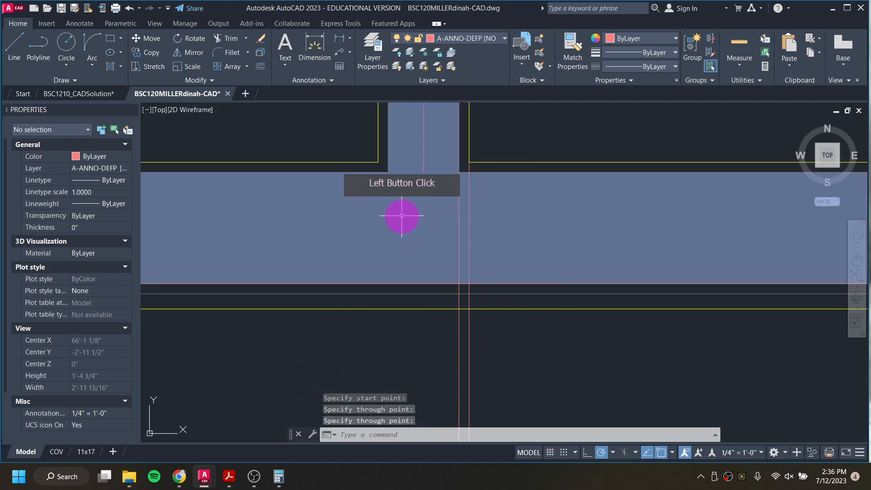
key(Return)
click(388, 173)
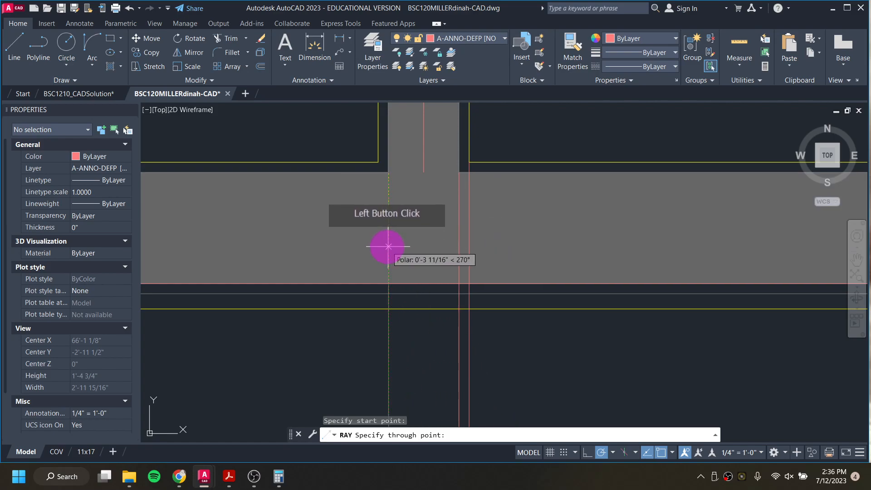
click(374, 253)
key(Return)
key(Return)
click(378, 162)
click(375, 247)
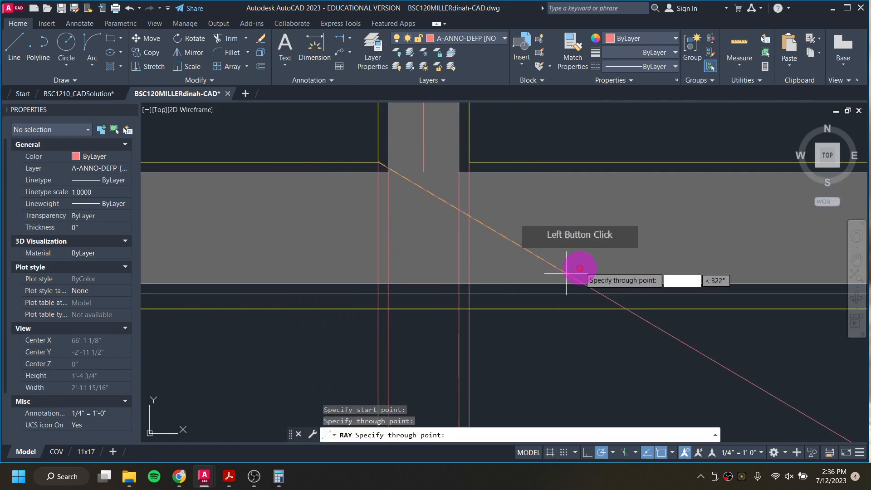
key(Return)
Step: Trim the four rays back to the east elevation's roof line using a fence
scroll(467, 283, down, 4)
middle_drag(465, 361, 414, 3)
scroll(447, 186, down, 3)
middle_drag(444, 226, 444, 80)
scroll(437, 256, up, 6)
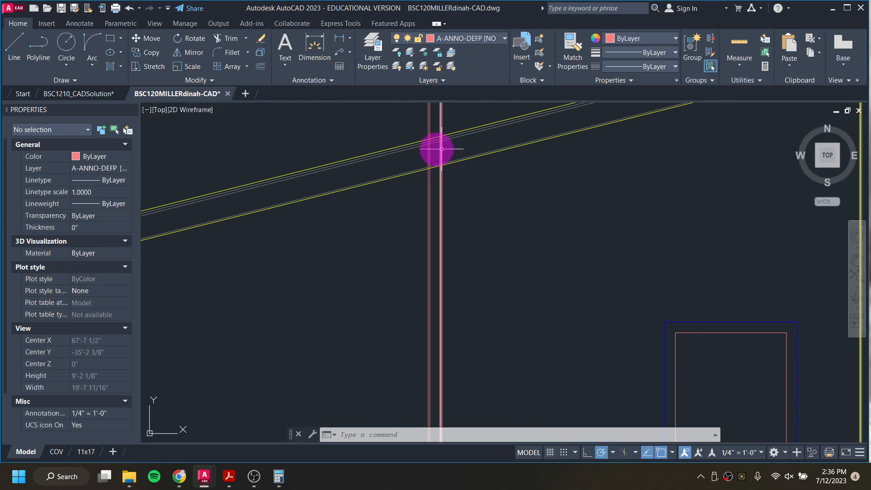
click(227, 37)
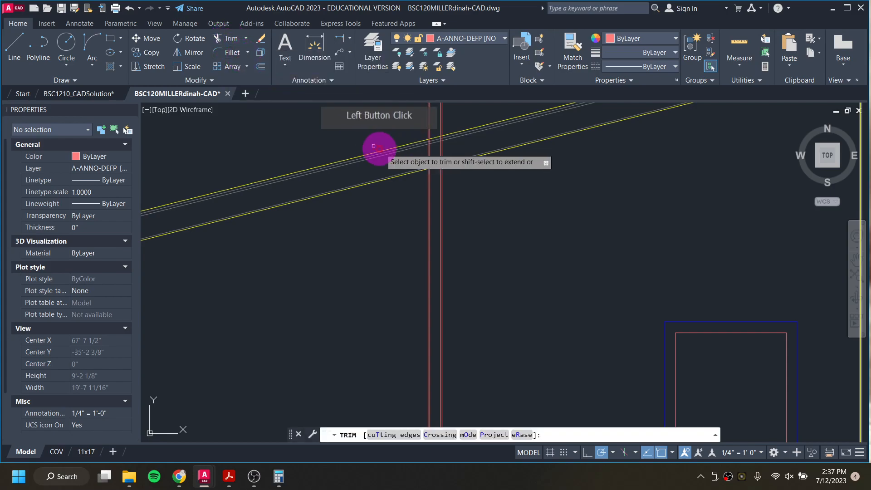
scroll(447, 147, up, 2)
scroll(447, 146, up, 2)
click(449, 153)
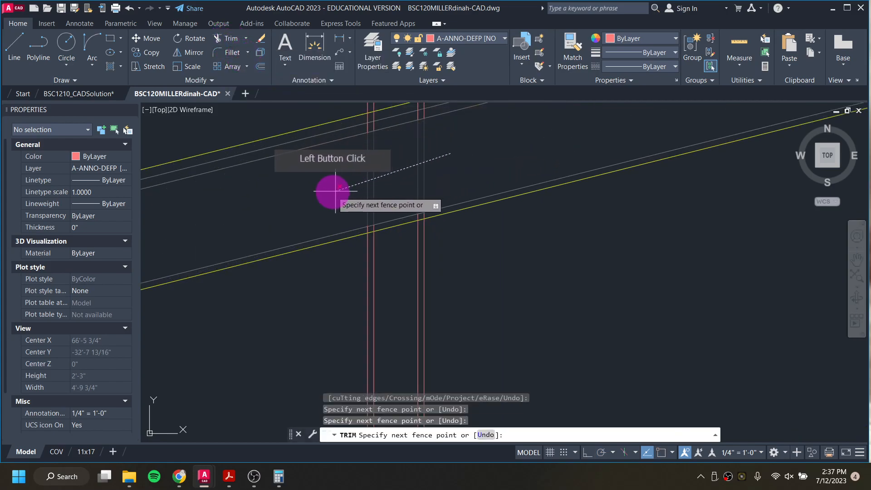
click(309, 203)
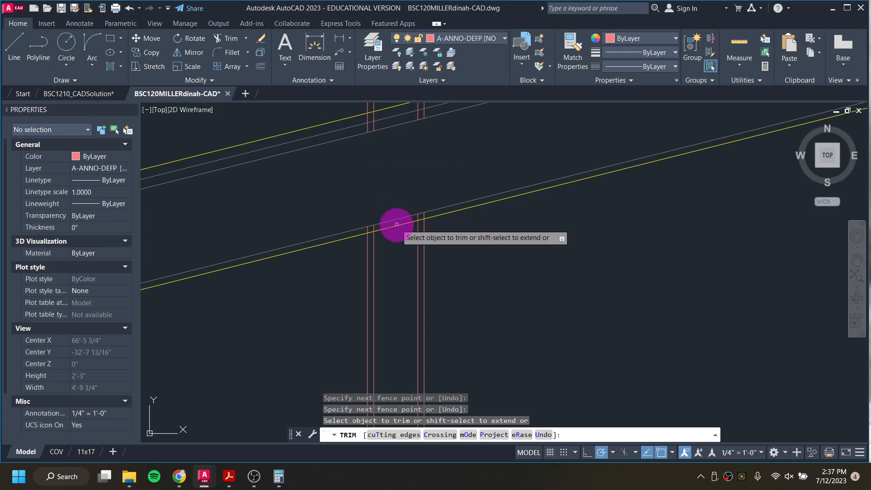
click(396, 225)
Step: Fence-trim the rays between the elevation's base lines, then exit Trim
scroll(367, 226, up, 4)
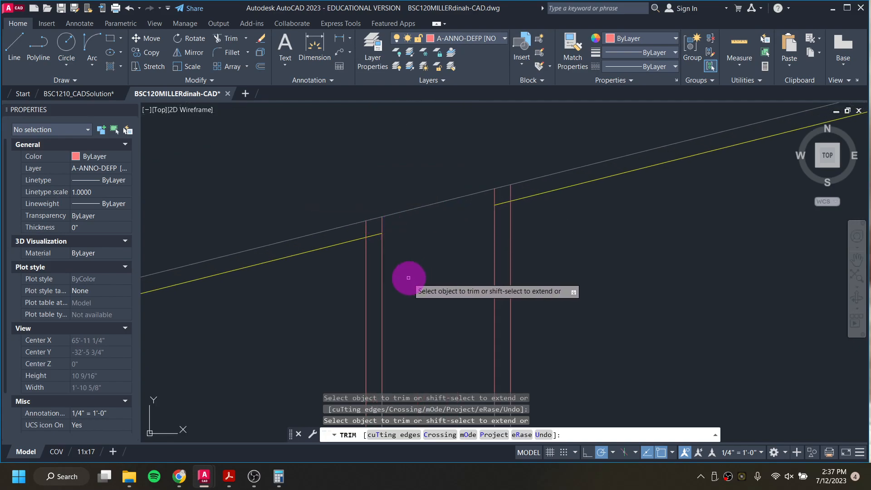
scroll(484, 189, down, 4)
scroll(484, 189, down, 6)
middle_drag(536, 408, 521, 111)
scroll(472, 272, up, 2)
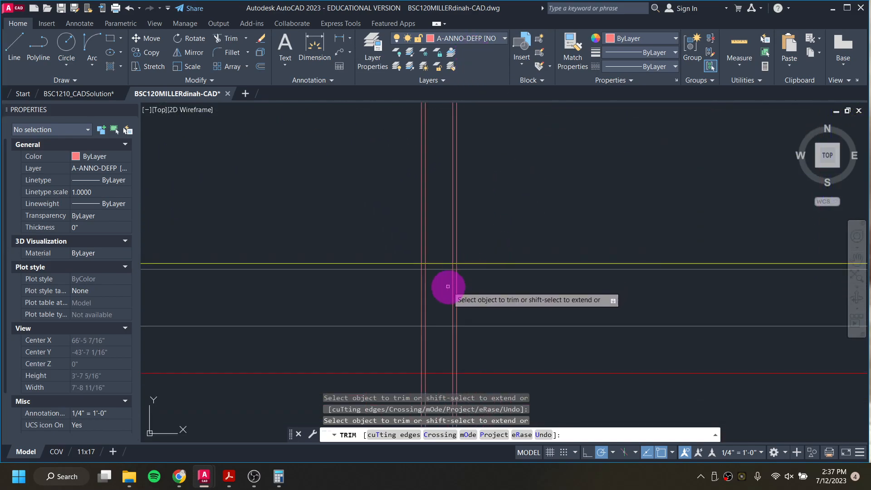
scroll(457, 263, up, 6)
click(457, 261)
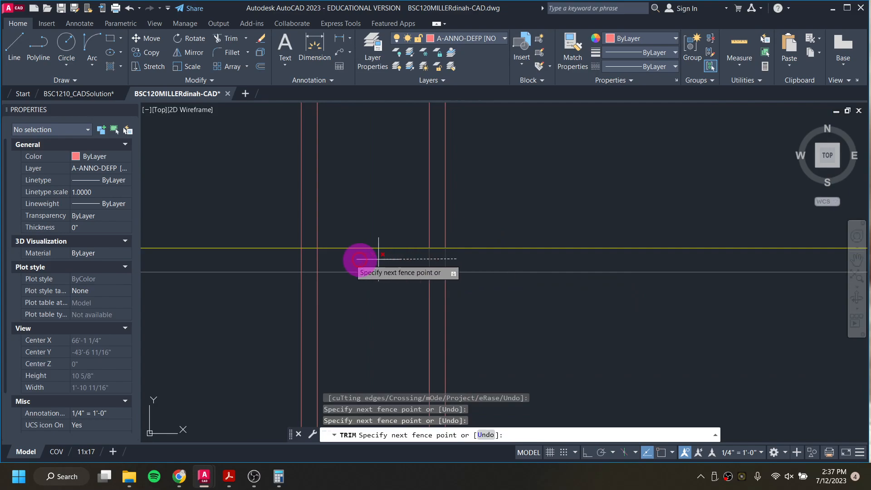
click(252, 258)
click(249, 258)
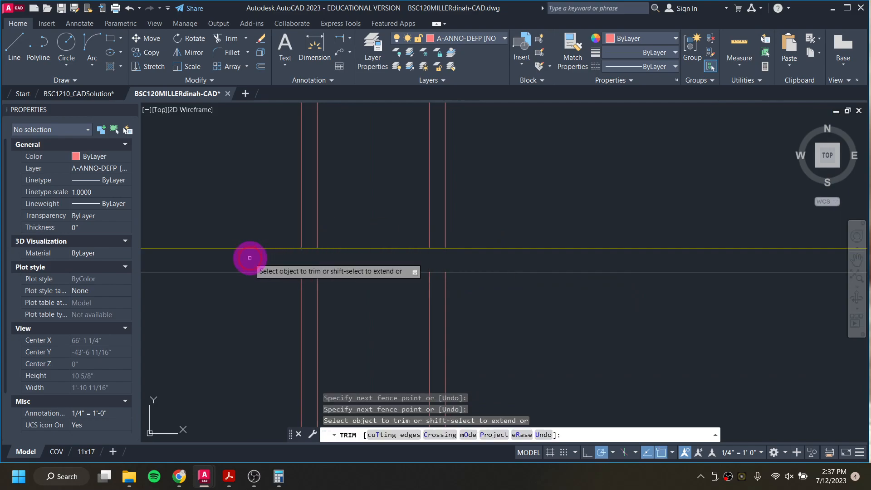
scroll(385, 311, down, 8)
middle_drag(419, 300, 422, 247)
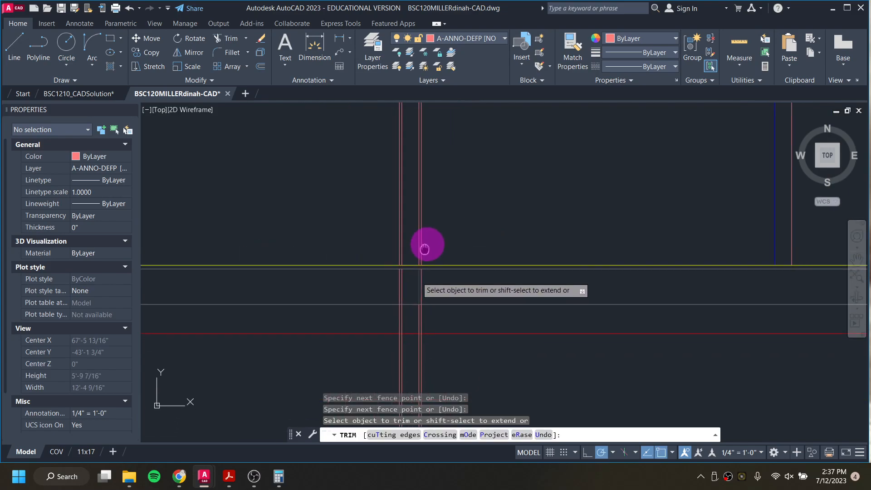
key(Escape)
key(Escape)
key(Escape)
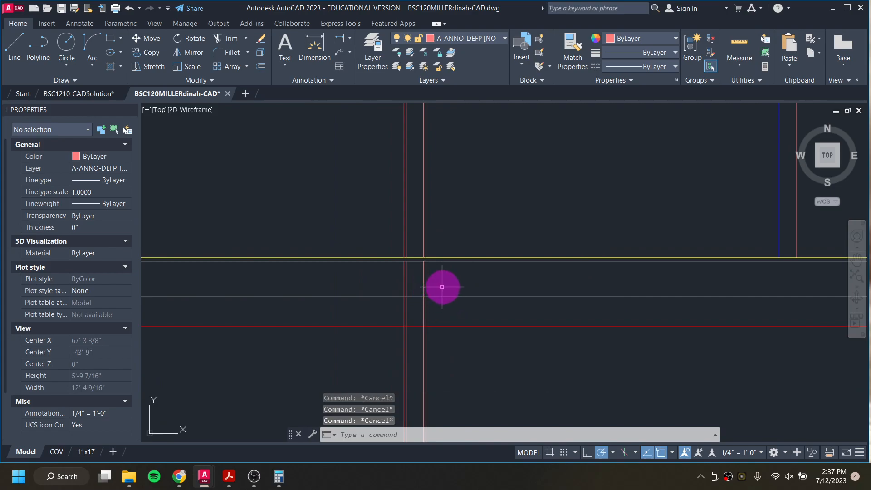
Step: Delete the ray tails extending below the east elevation's base
click(442, 287)
click(403, 287)
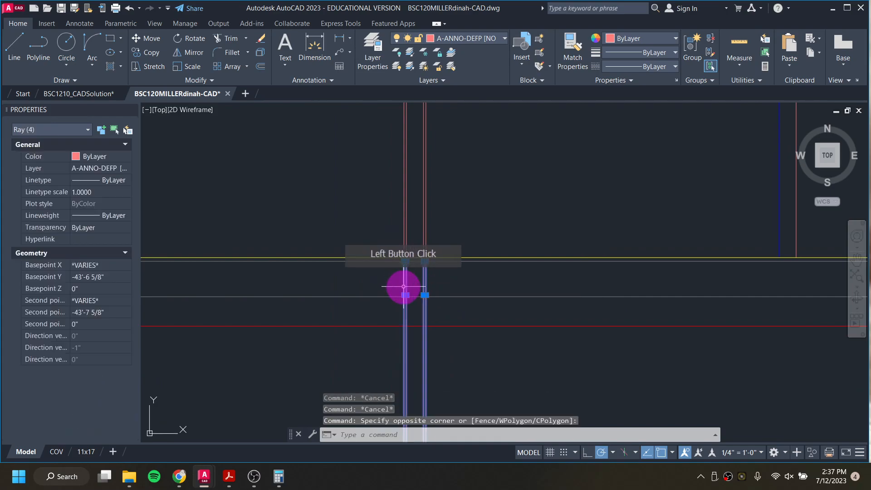
key(Delete)
scroll(454, 283, down, 8)
middle_drag(448, 245, 486, 354)
click(467, 210)
click(490, 266)
key(Delete)
Step: Move two of the projected interior wall lines in the east elevation onto the A-LINE-0002 [OUTLINES] layer
scroll(491, 266, down, 4)
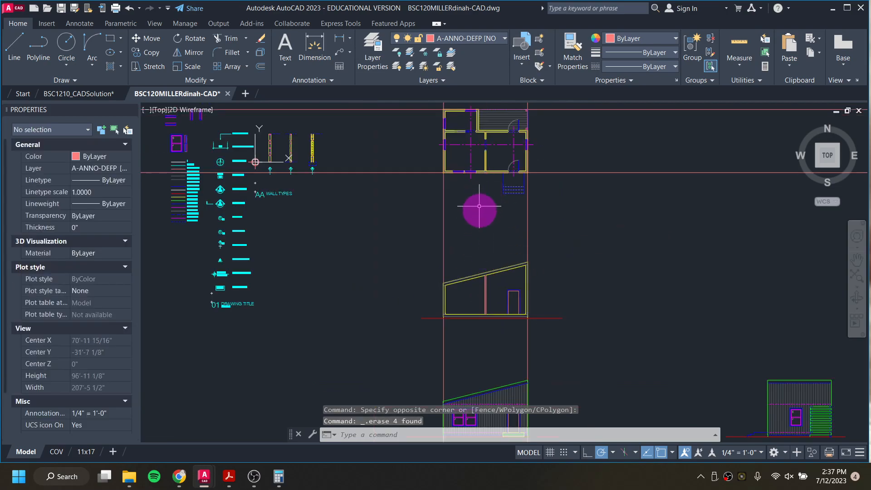
scroll(496, 163, up, 6)
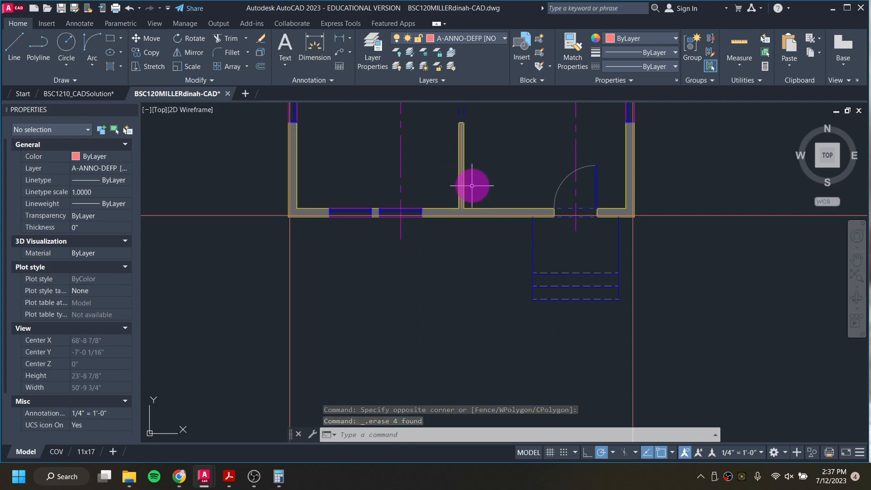
scroll(471, 185, down, 4)
middle_drag(472, 314, 452, 209)
scroll(445, 324, up, 4)
scroll(445, 324, up, 12)
scroll(484, 357, down, 3)
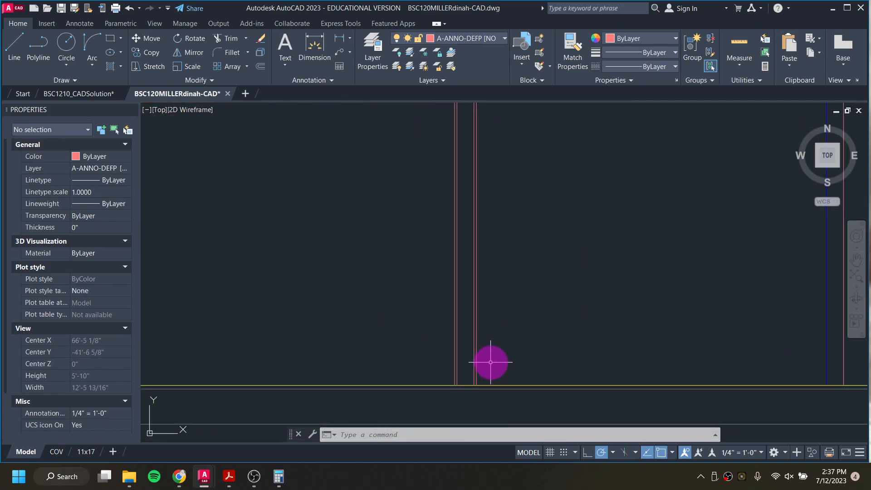
click(490, 362)
scroll(486, 326, up, 3)
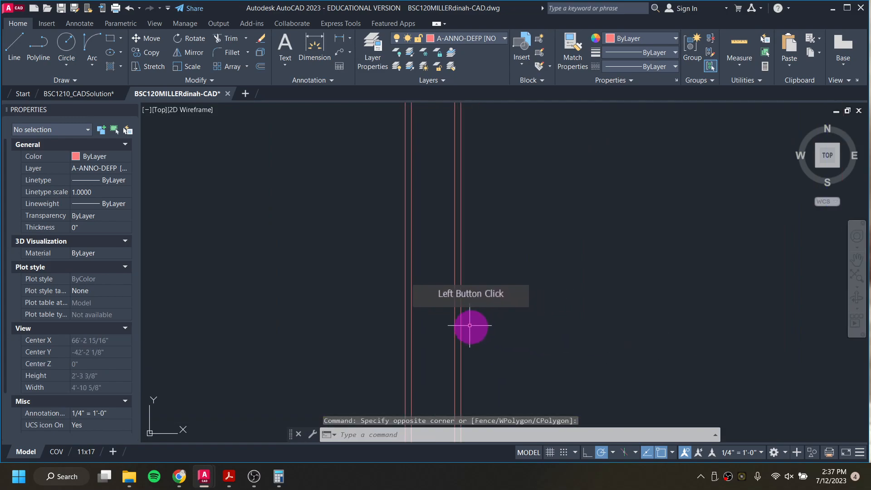
click(461, 321)
click(408, 317)
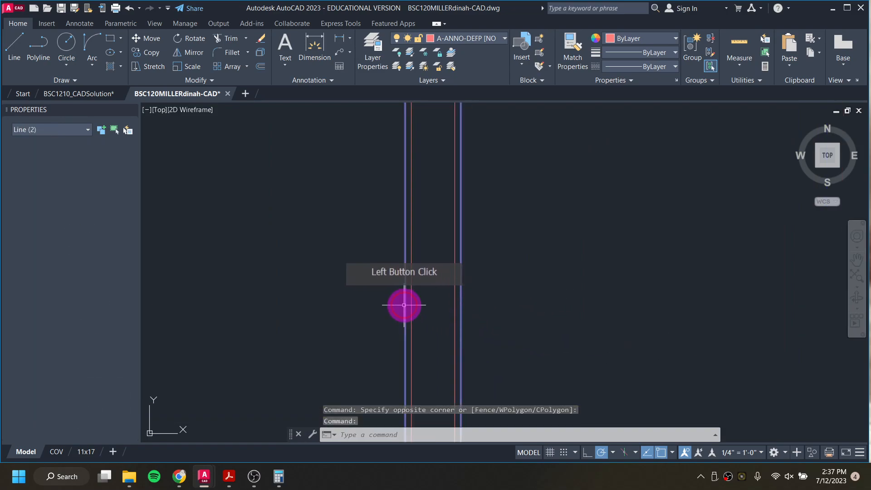
click(501, 38)
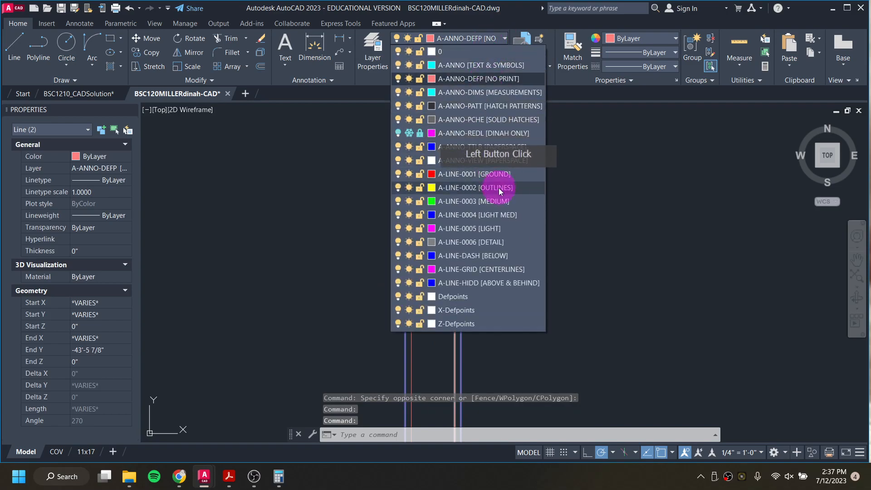
click(496, 192)
key(Escape)
key(Escape)
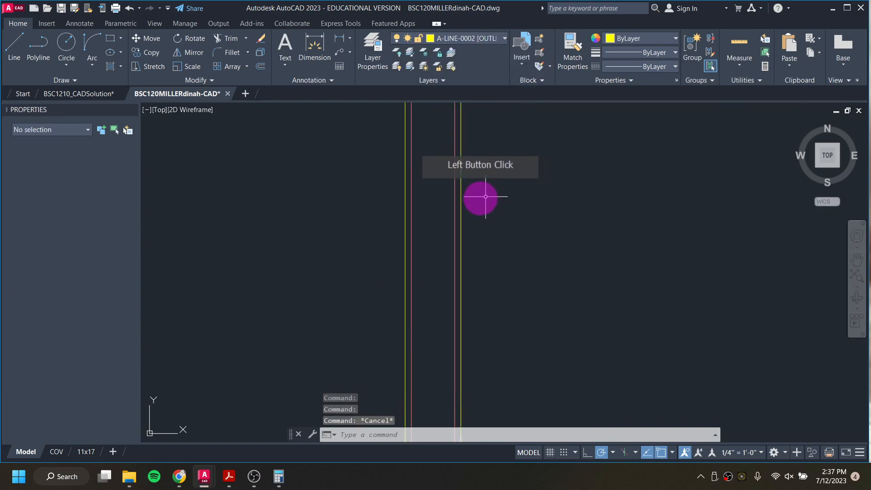
Step: Move the other two interior wall lines onto the A-LINE-0006 [DETAIL] layer
click(456, 200)
click(428, 200)
click(410, 200)
click(506, 35)
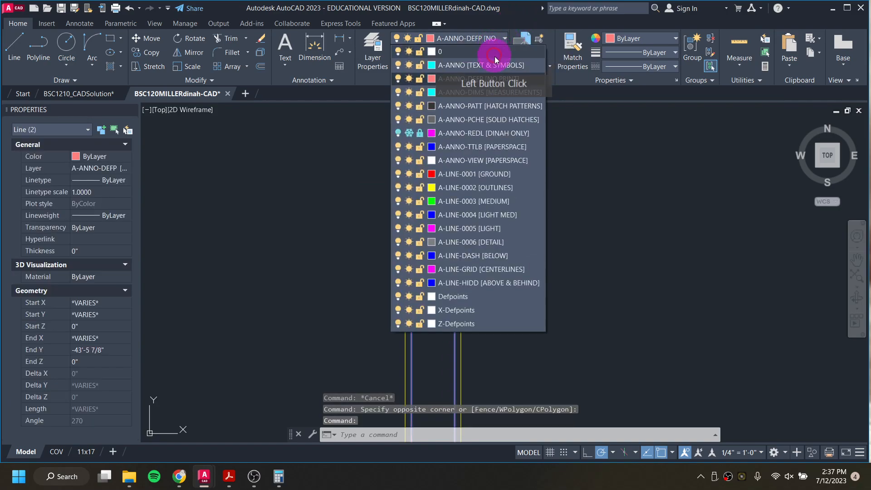
click(496, 242)
scroll(498, 238, up, 5)
key(Escape)
scroll(504, 278, down, 2)
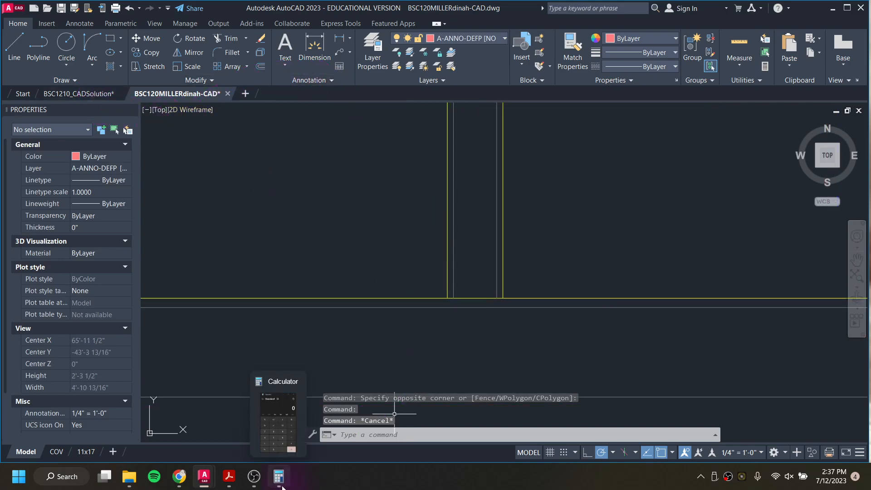
Step: Zoom into the reference PDF's building section to study where the interior wall meets the roof
click(229, 477)
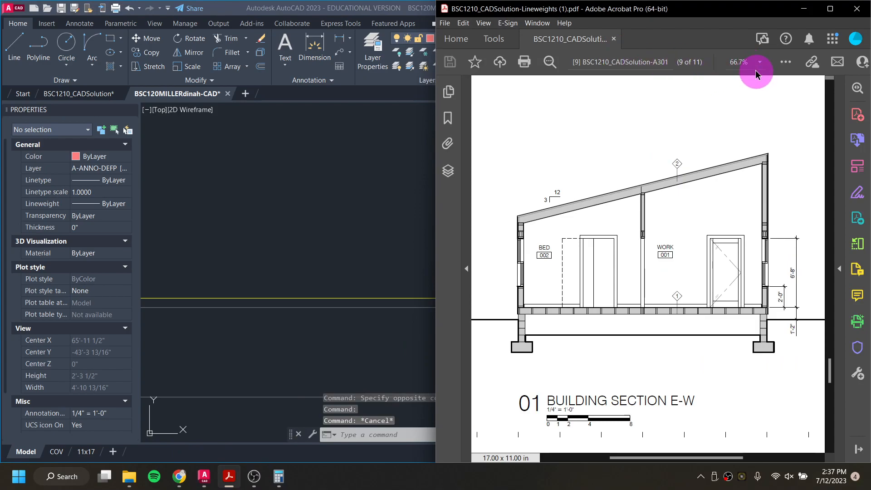
ctrl+scroll(755, 72, up, 4)
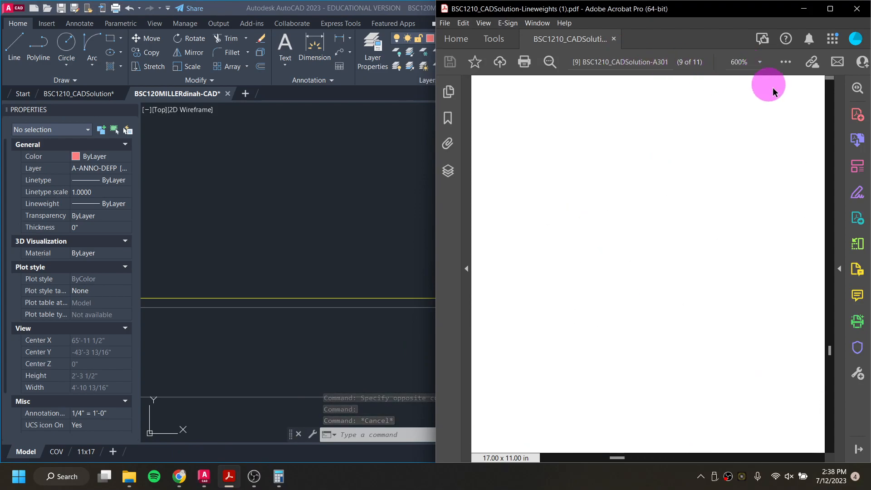
click(616, 456)
drag(616, 456, 674, 458)
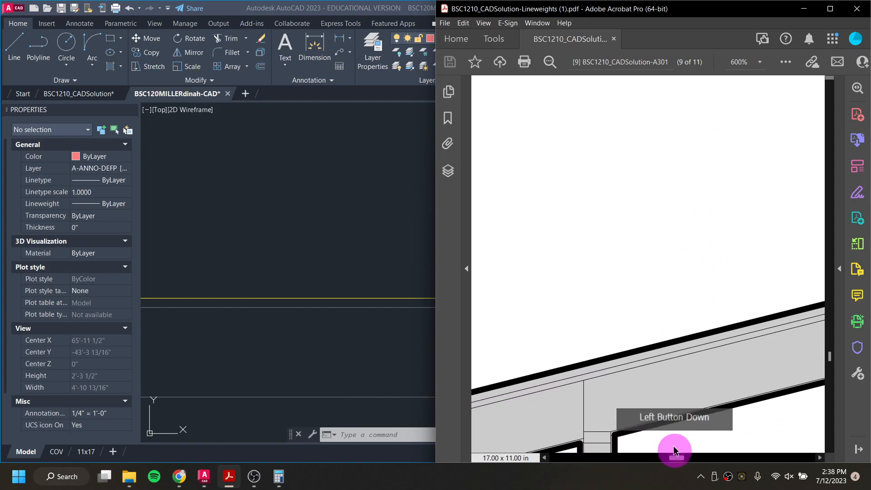
scroll(612, 377, down, 6)
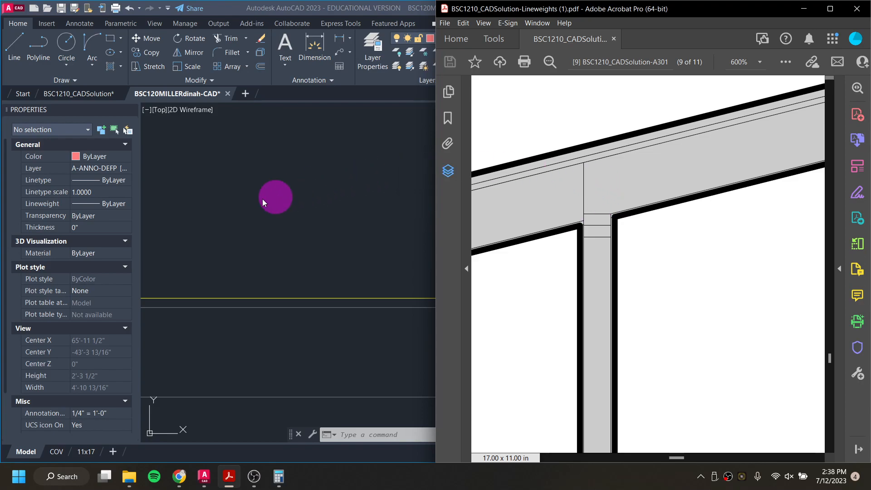
Step: Trim the tops of the interior wall lines back to the roof lines in the east elevation
click(302, 220)
scroll(418, 214, down, 4)
middle_drag(428, 271, 440, 402)
middle_drag(423, 222, 434, 415)
scroll(449, 193, up, 6)
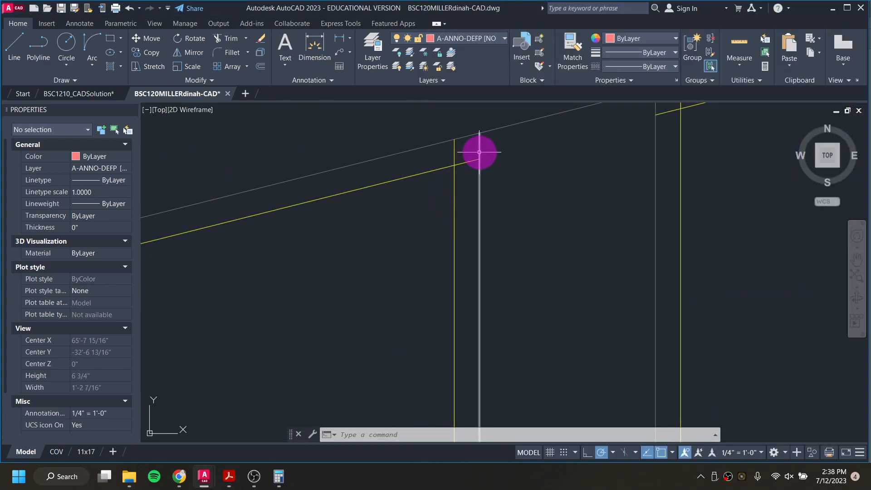
text(attreq)
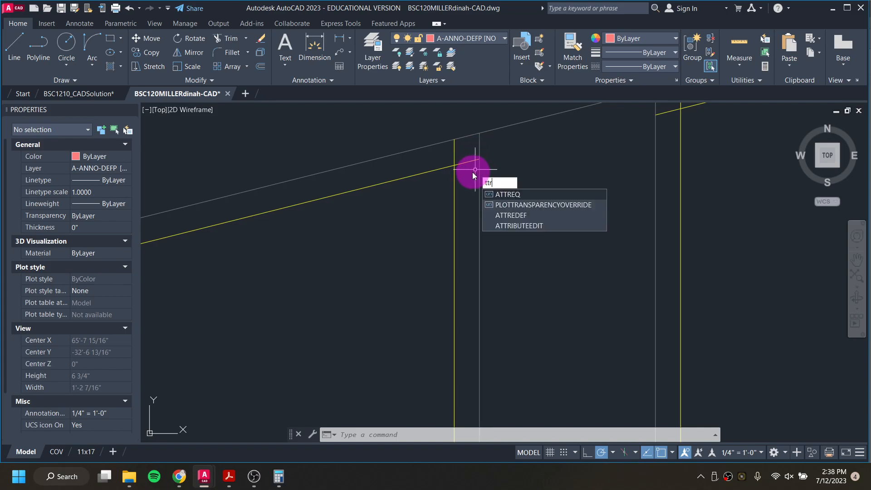
key(Return)
key(Escape)
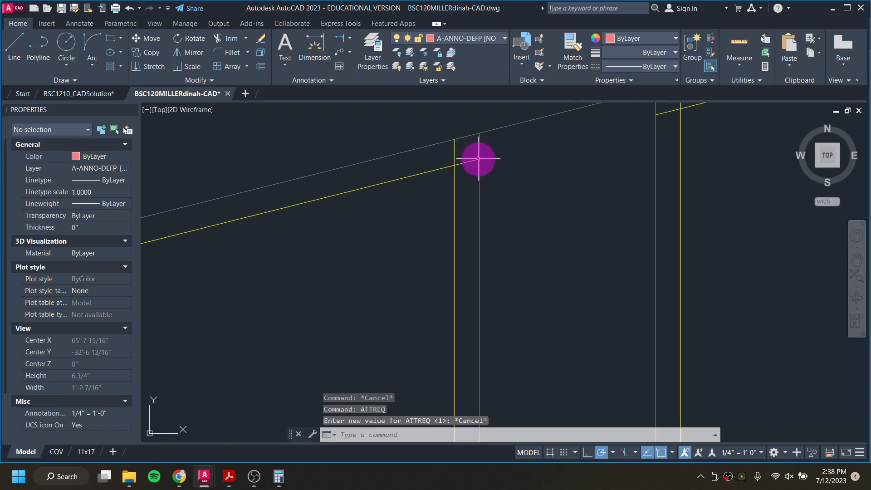
text(tr)
key(Return)
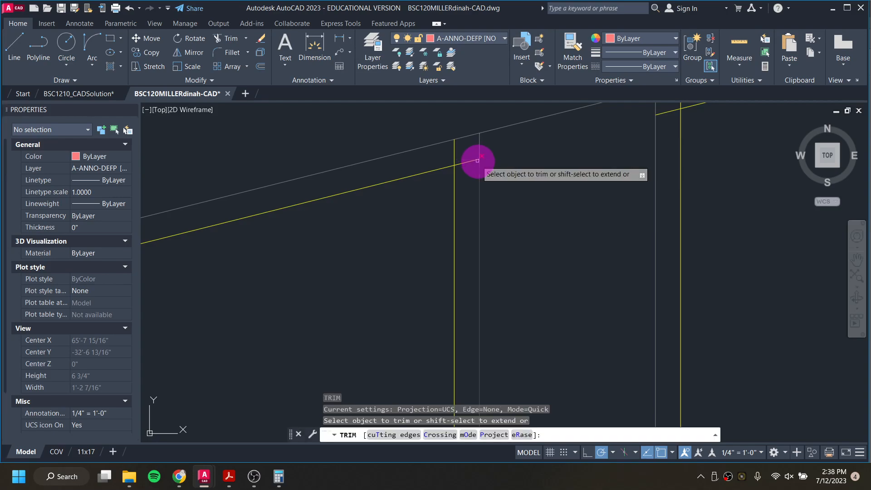
click(521, 238)
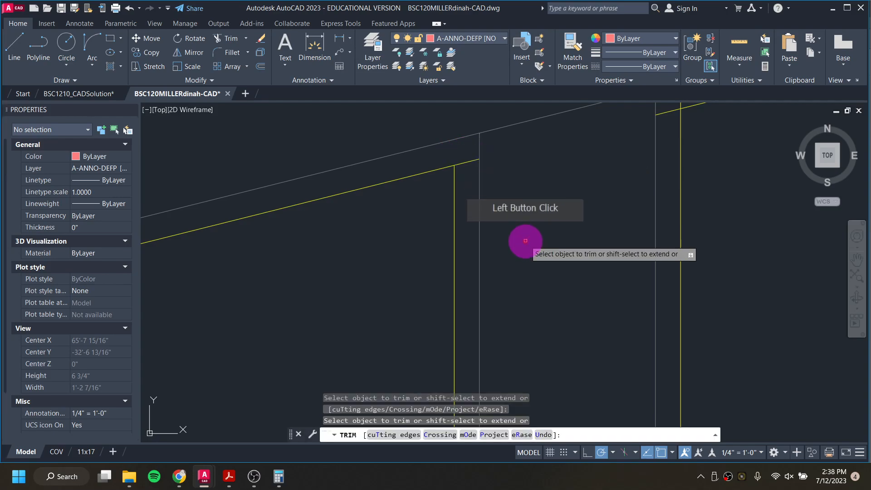
scroll(521, 237, down, 2)
shift+click(624, 152)
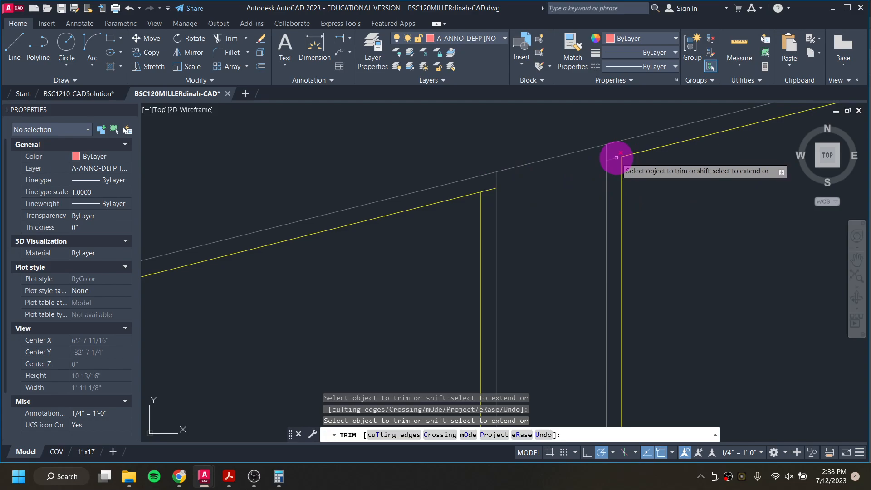
click(615, 158)
key(Escape)
key(Escape)
key(Escape)
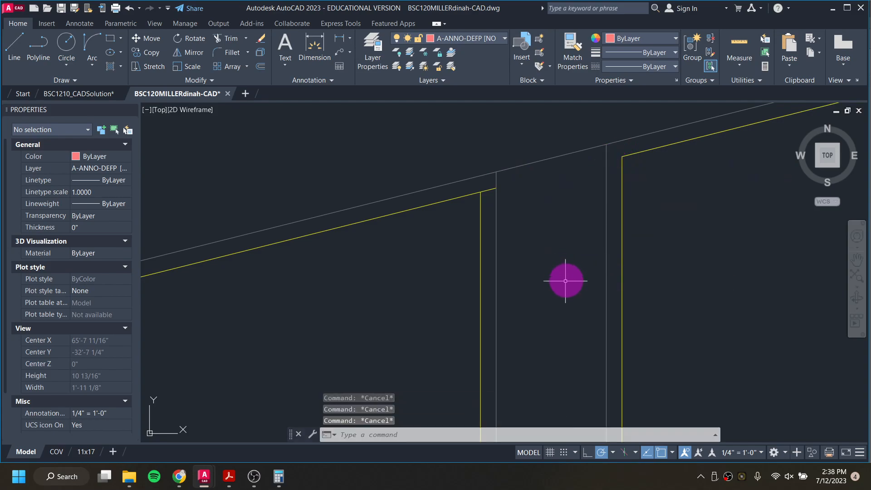
Step: Make A-LINE-0006 [DETAIL] the current layer and draw a short line closing the wall top at the roof
click(488, 40)
click(495, 246)
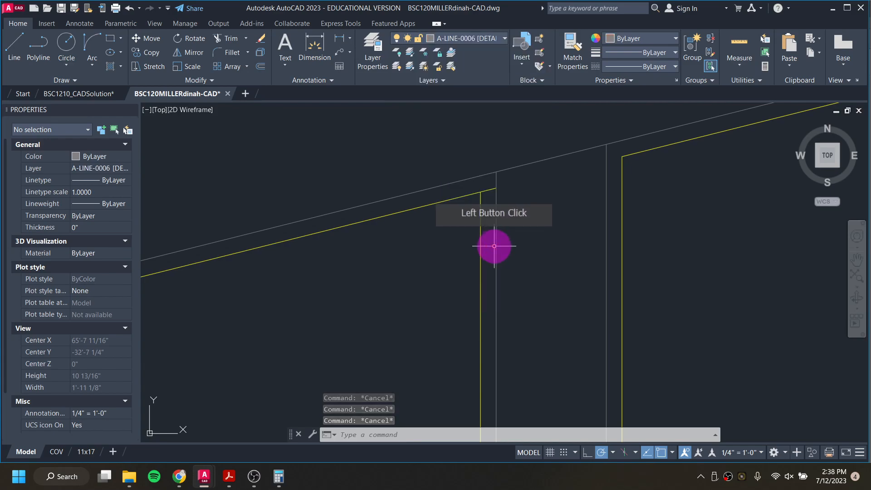
text(l)
key(Return)
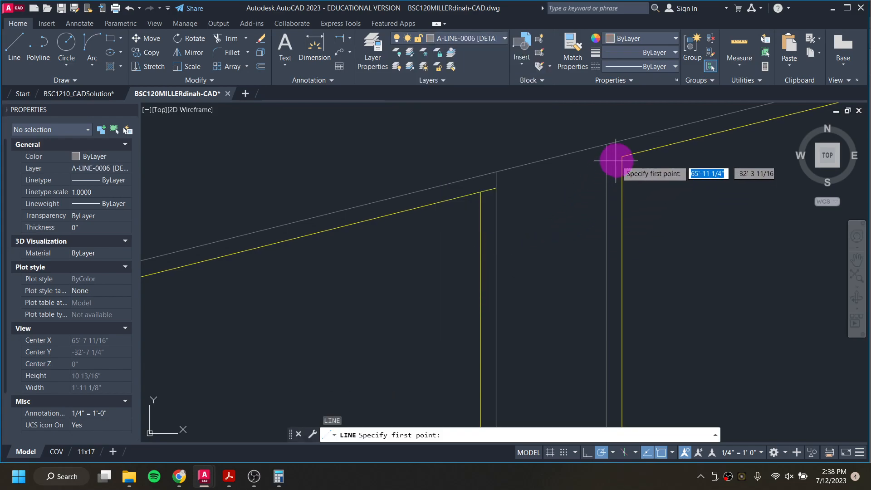
click(616, 160)
scroll(613, 161, up, 2)
scroll(613, 161, up, 3)
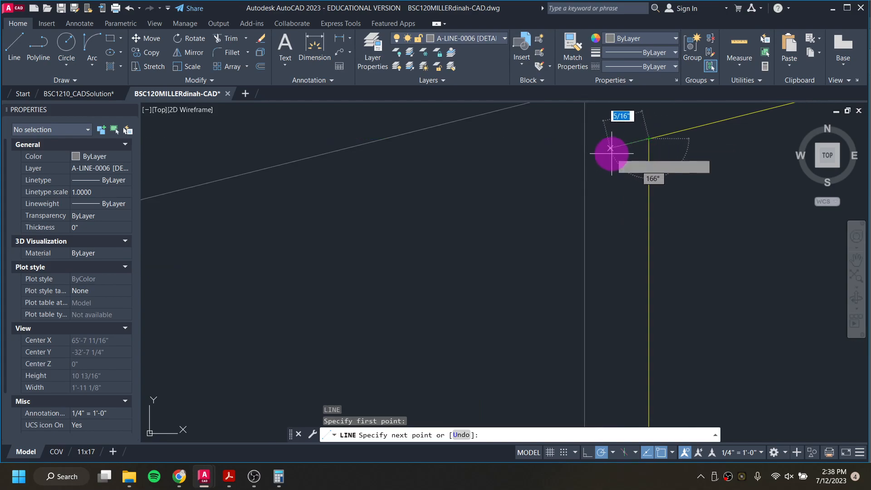
click(585, 155)
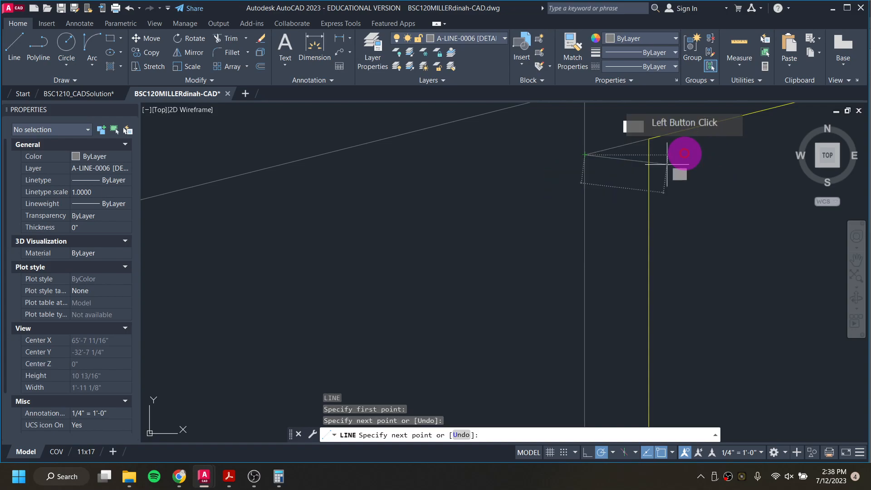
key(Escape)
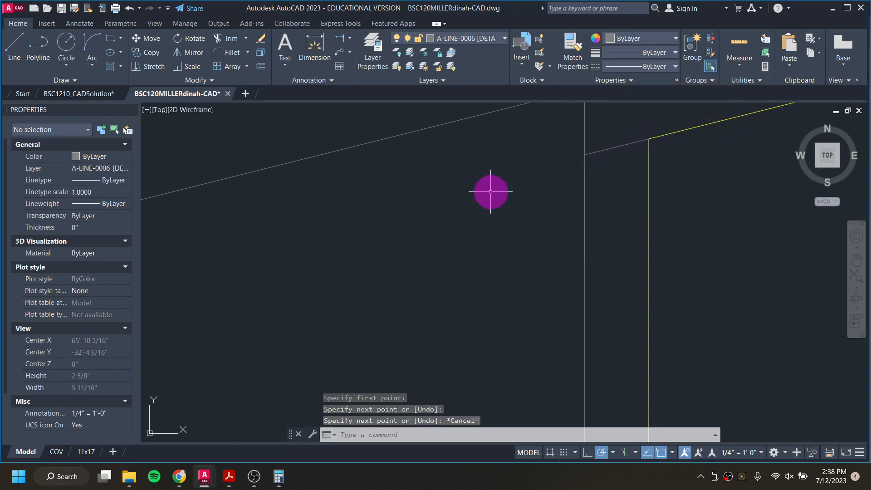
Step: Break the inner roof line at the point where it meets the interior wall
scroll(483, 231, down, 3)
middle_drag(372, 258, 514, 249)
text(break)
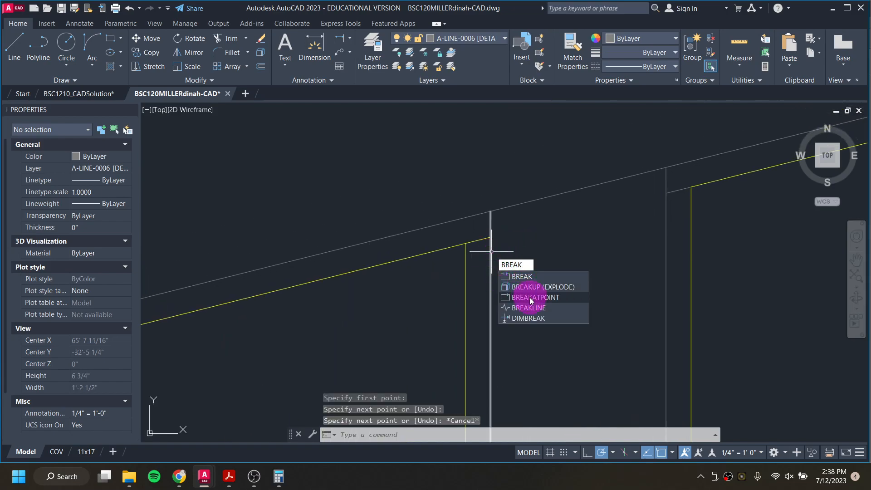
click(530, 298)
click(480, 240)
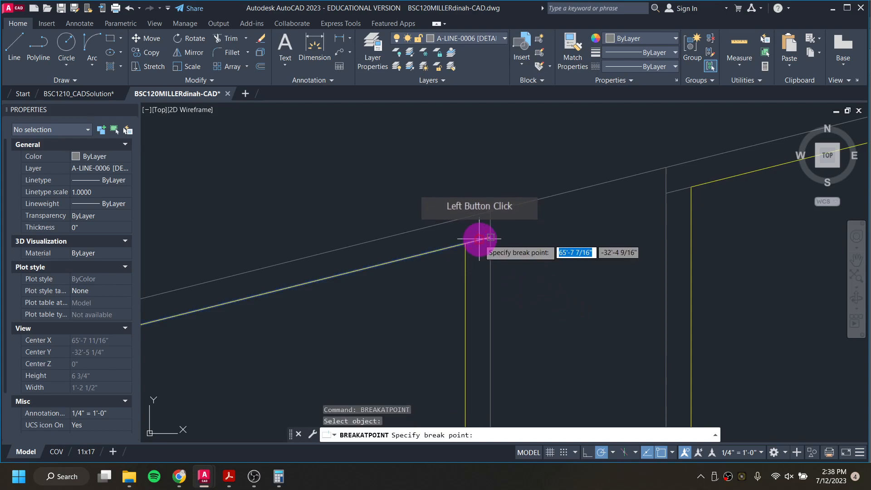
click(473, 247)
Step: Move the short broken roof segment above the wall onto the A-LINE-0006 [DETAIL] layer
click(474, 241)
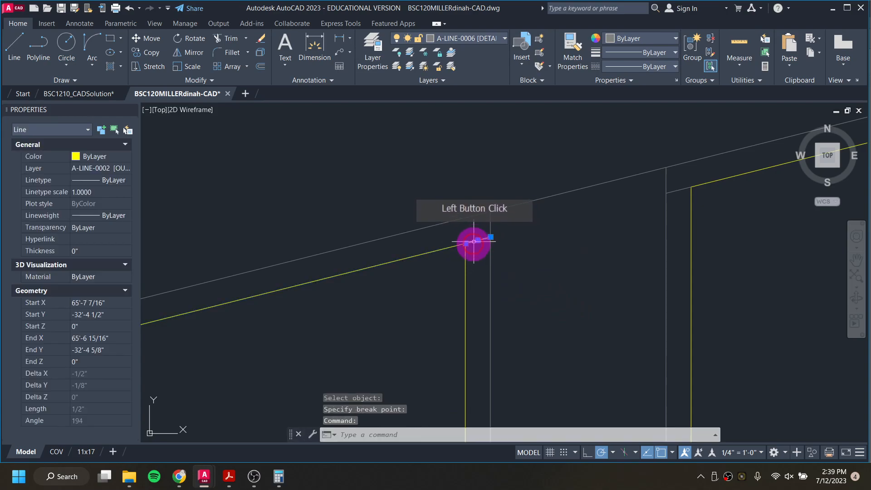
click(455, 38)
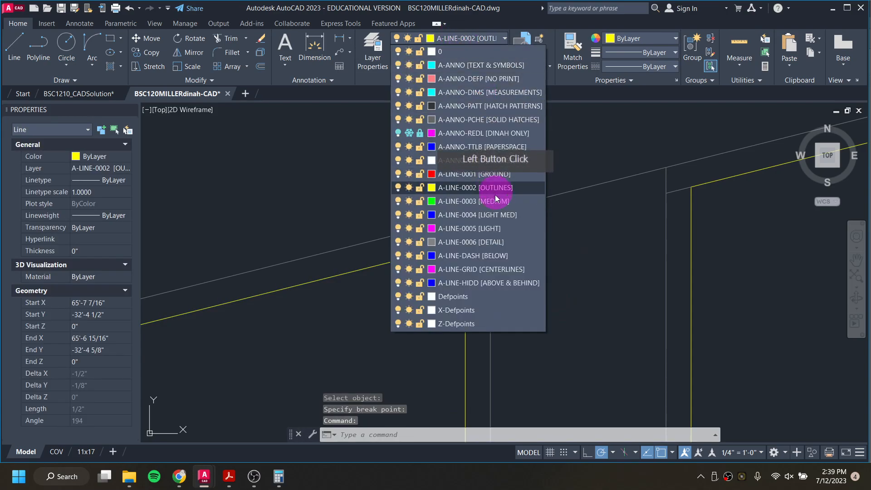
click(499, 244)
key(Escape)
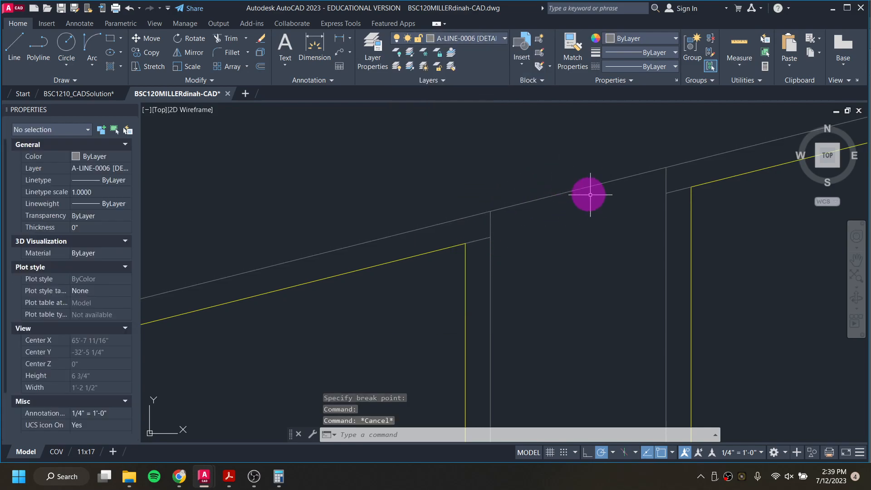
Step: Compare the east elevation's interior wall with the wall detail in the reference PDF
scroll(588, 193, down, 2)
scroll(594, 198, down, 3)
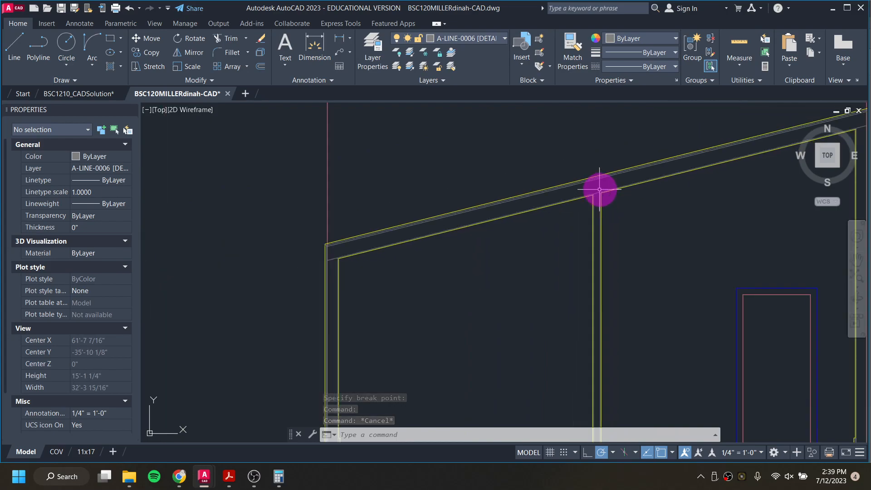
scroll(553, 212, down, 2)
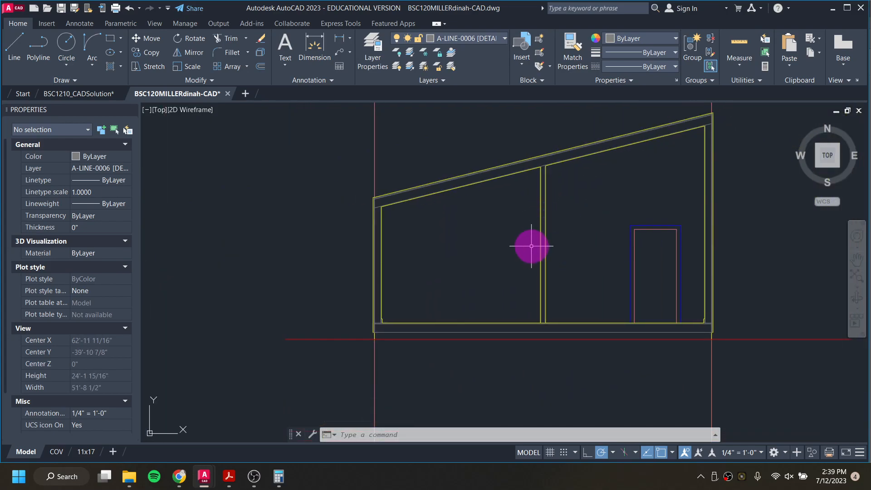
scroll(547, 229, up, 2)
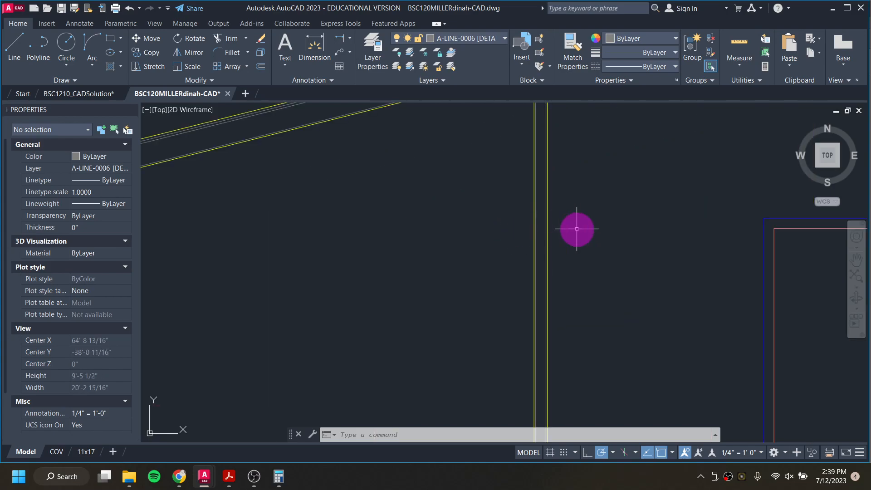
scroll(540, 223, down, 2)
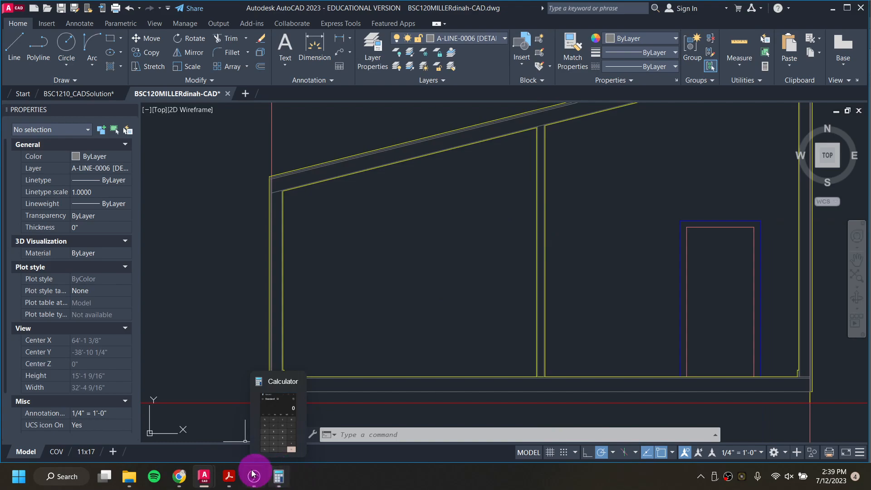
click(229, 475)
scroll(590, 317, down, 5)
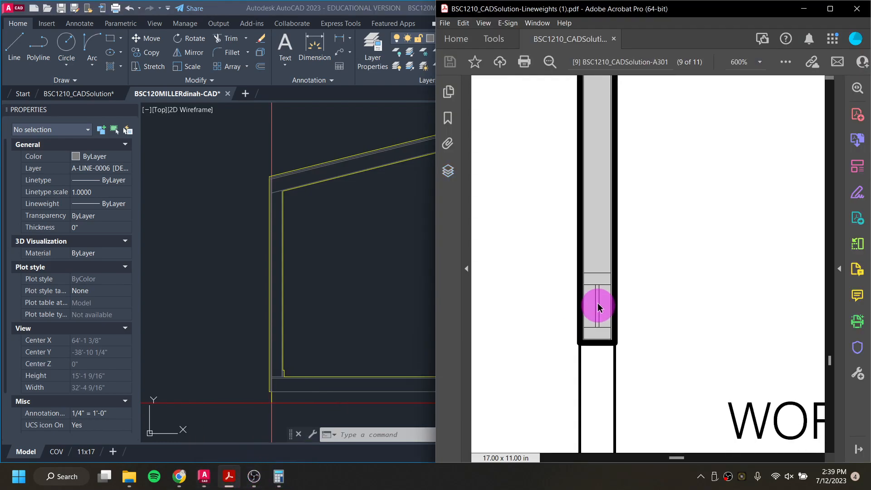
Step: Make A-ANNO-DEFP [NO PRINT] current and draw a horizontal guide line from the door head leftward across the interior wall
scroll(598, 307, down, 5)
scroll(586, 211, down, 3)
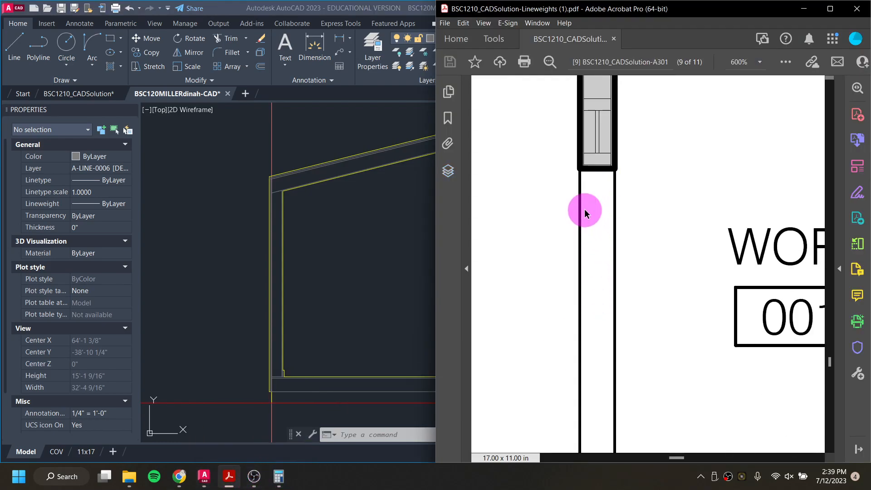
click(270, 200)
click(686, 228)
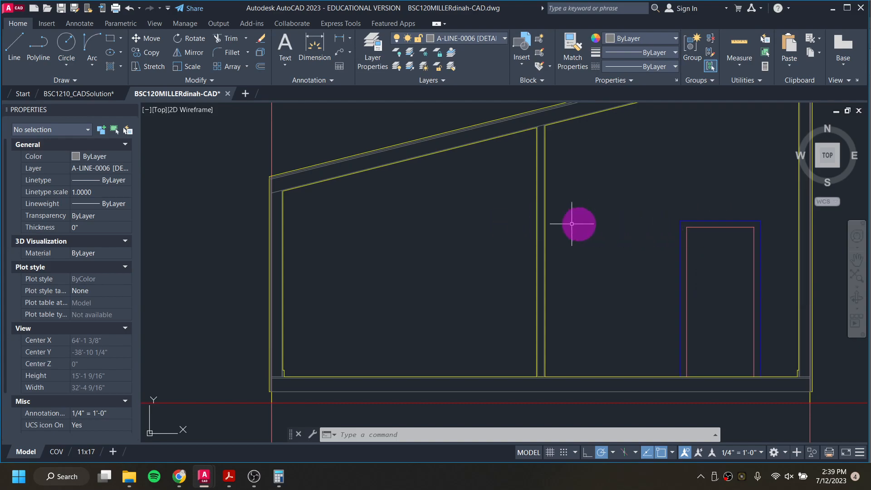
click(467, 38)
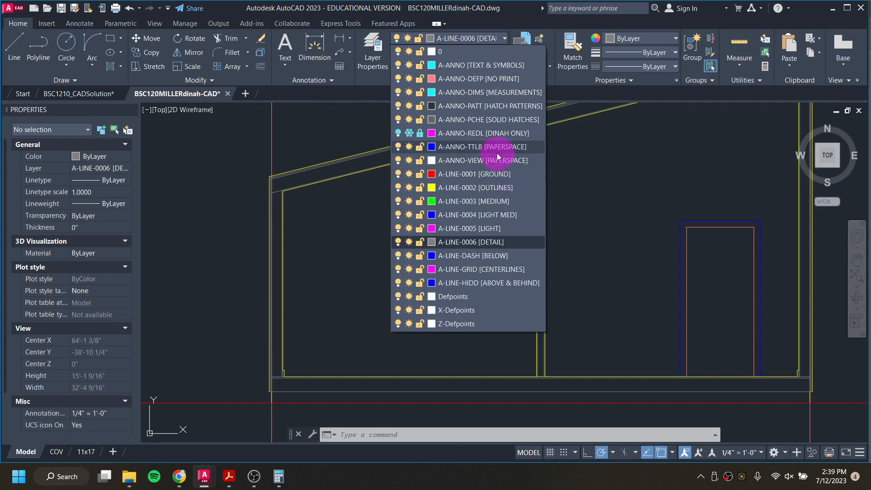
click(477, 79)
text(line)
key(Return)
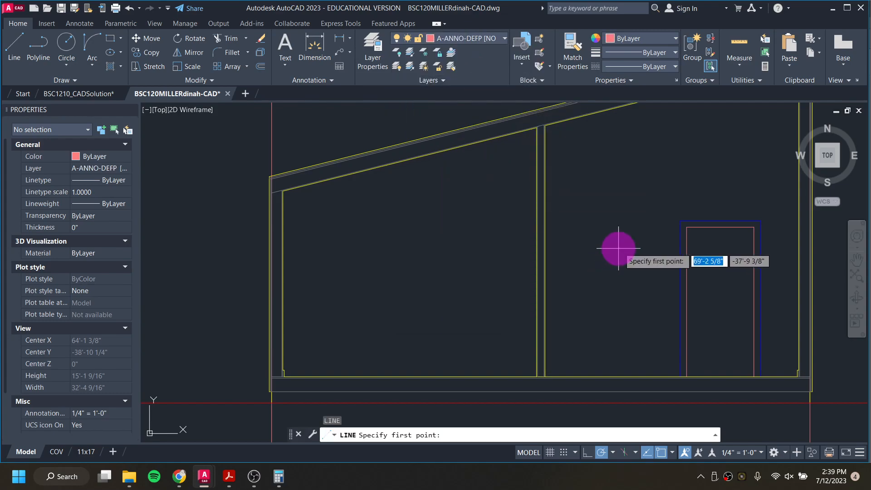
click(686, 227)
click(311, 227)
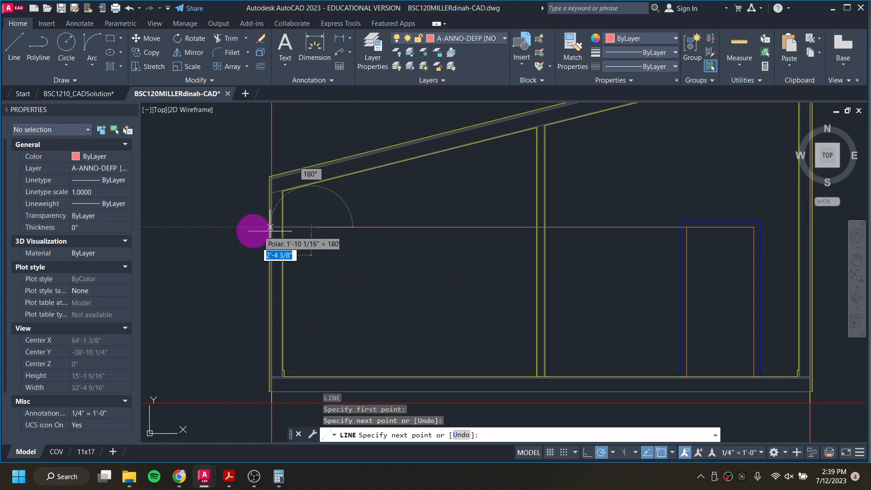
click(229, 227)
key(Escape)
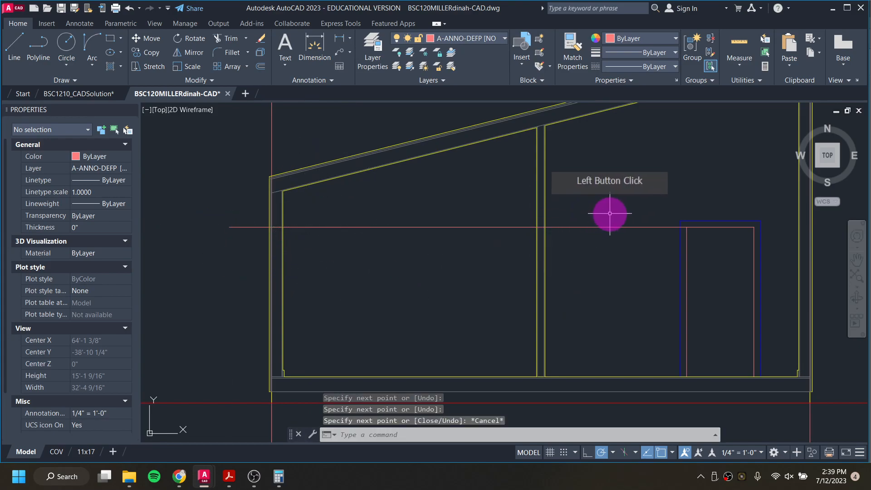
Step: Stretch the guide line's right endpoint so it spans the full width of the east elevation
click(641, 236)
click(619, 217)
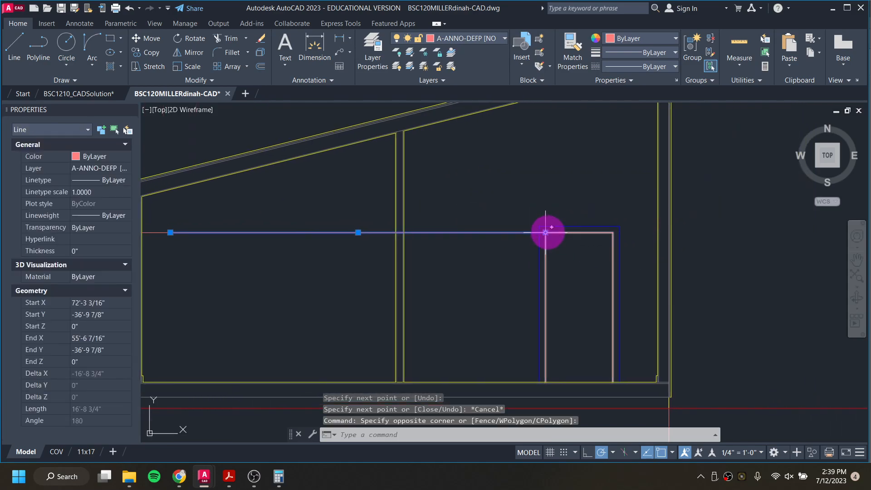
click(545, 232)
click(768, 232)
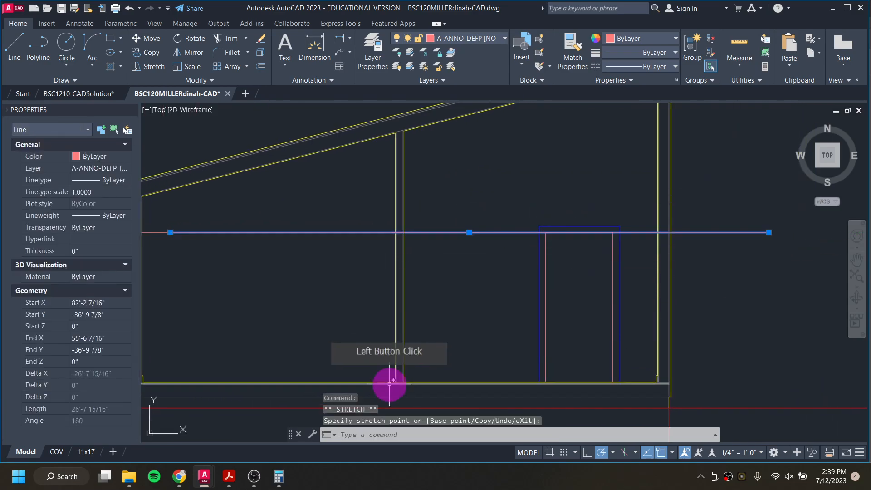
middle_drag(226, 257, 415, 261)
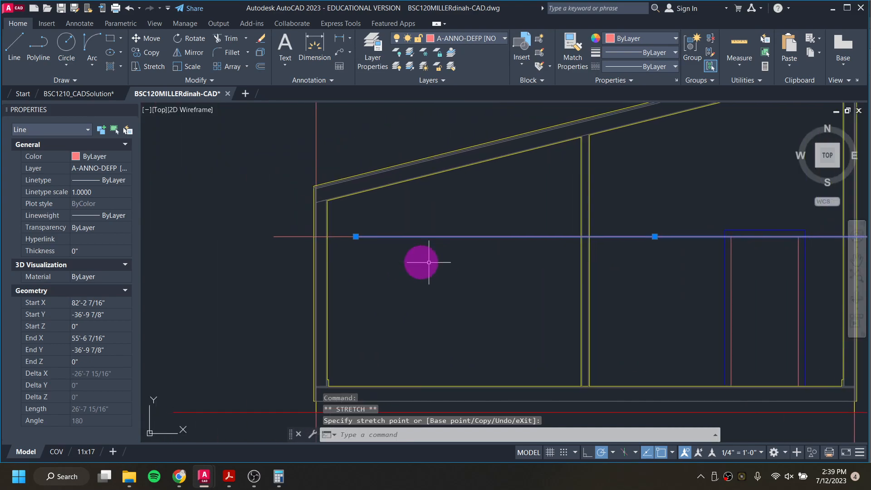
key(Escape)
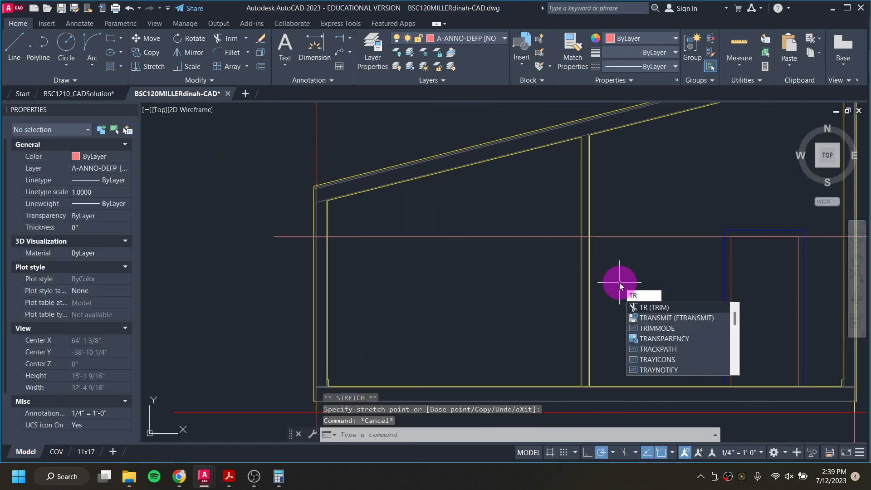
Step: Trim the interior wall lines below the door-head guide line using a fence
key(Return)
drag(619, 333, 585, 302)
mouse_move(560, 259)
mouse_down()
mouse_move(622, 267)
mouse_move(635, 251)
mouse_up()
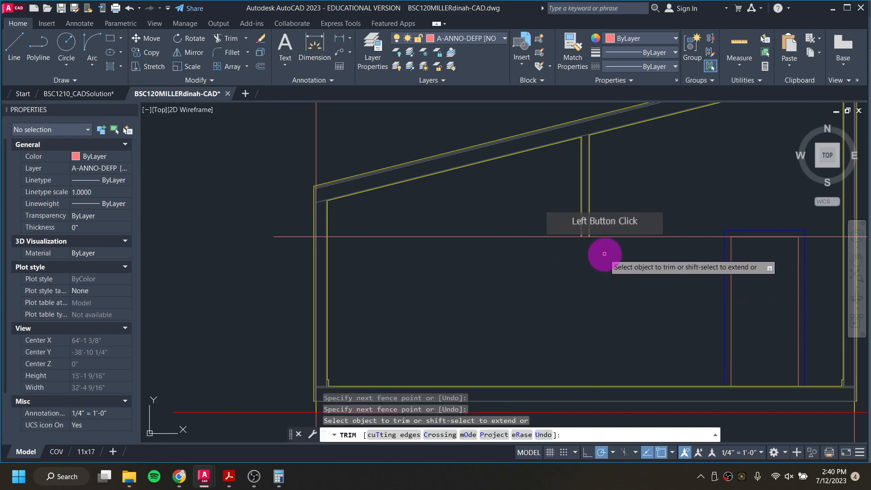
scroll(597, 246, up, 8)
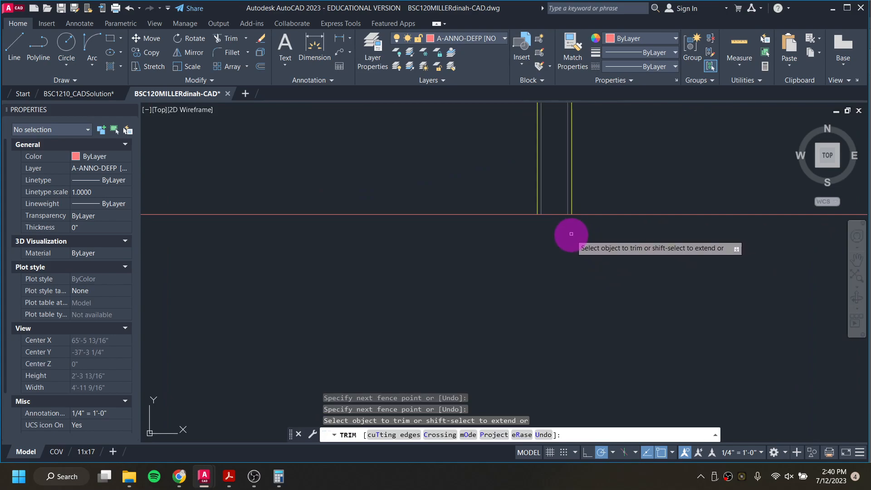
scroll(571, 232, down, 8)
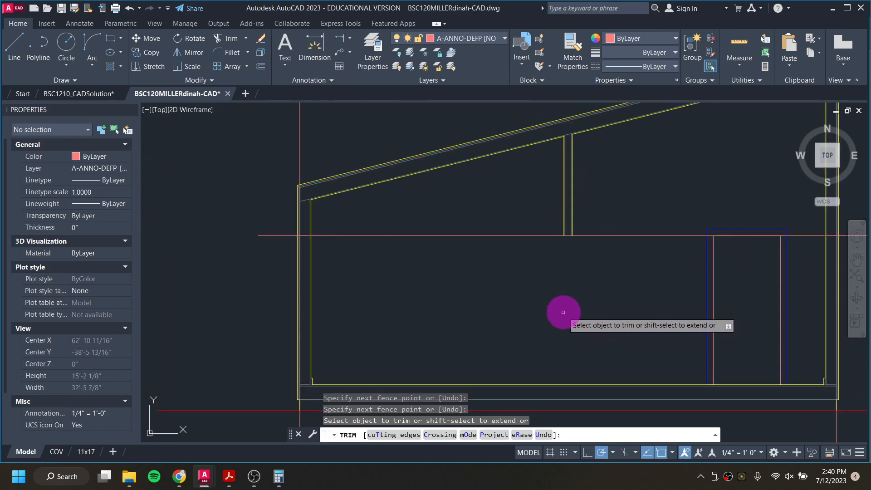
Step: Examine the interior wall in the solution drawing, then return to the working drawing
click(112, 91)
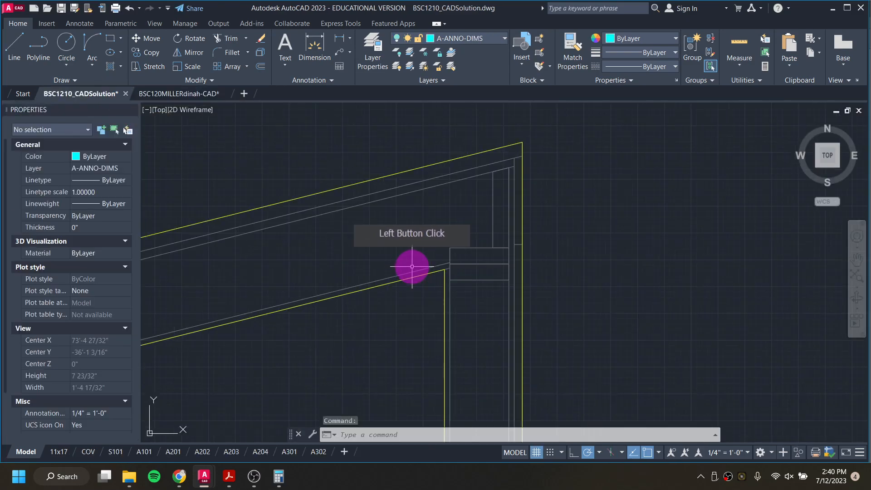
scroll(445, 343, down, 5)
scroll(501, 219, up, 3)
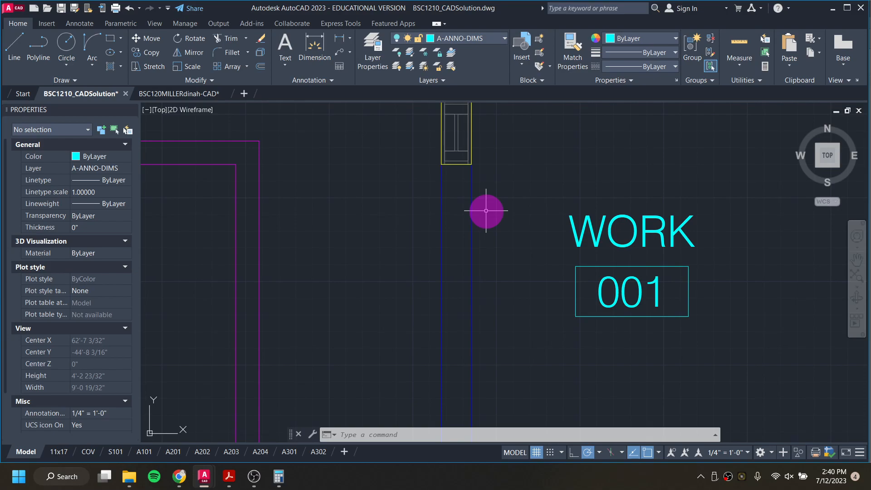
click(835, 9)
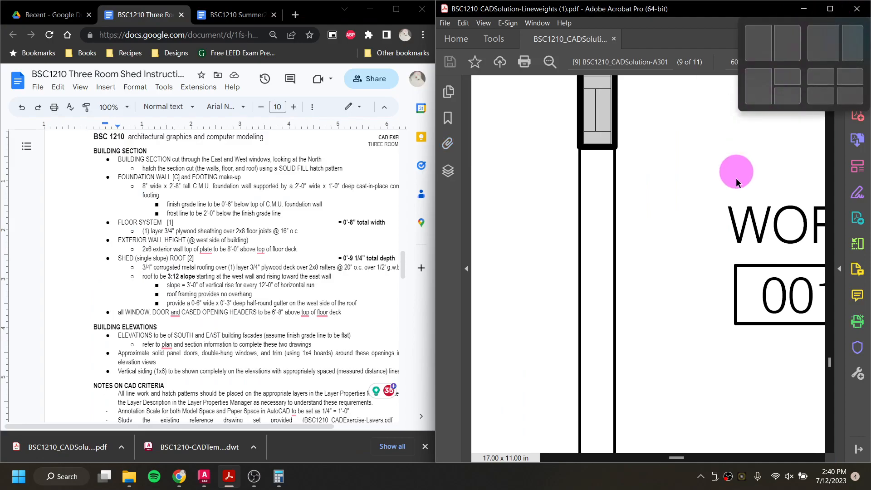
click(203, 481)
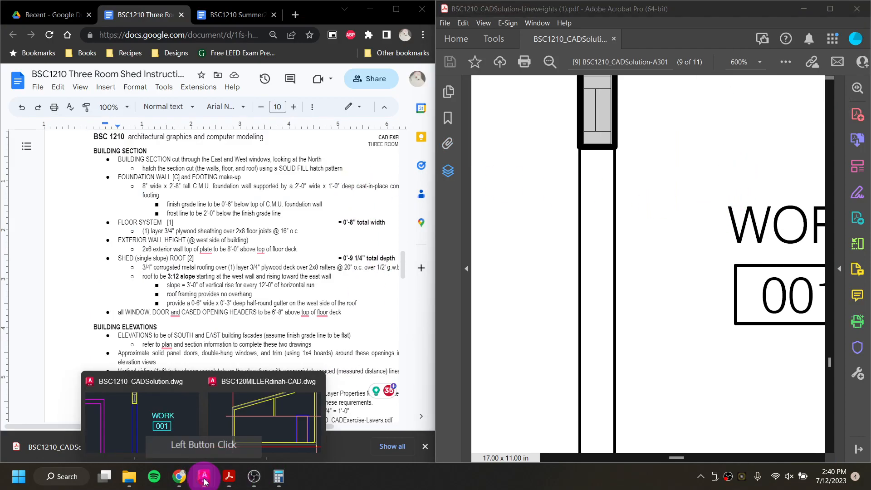
click(268, 417)
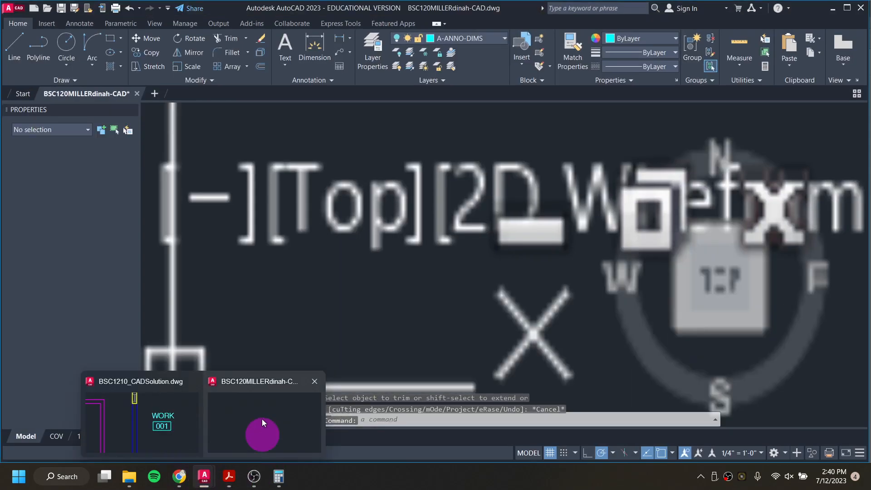
Step: Make A-LINE-0004 [LIGHT MED] current and draw a vertical line from the guide line at the interior wall down to the floor
click(467, 39)
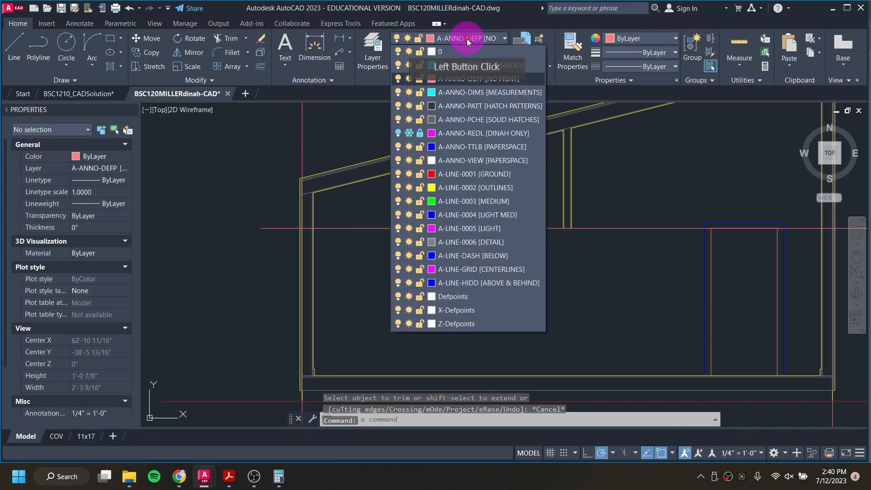
click(482, 216)
text(l)
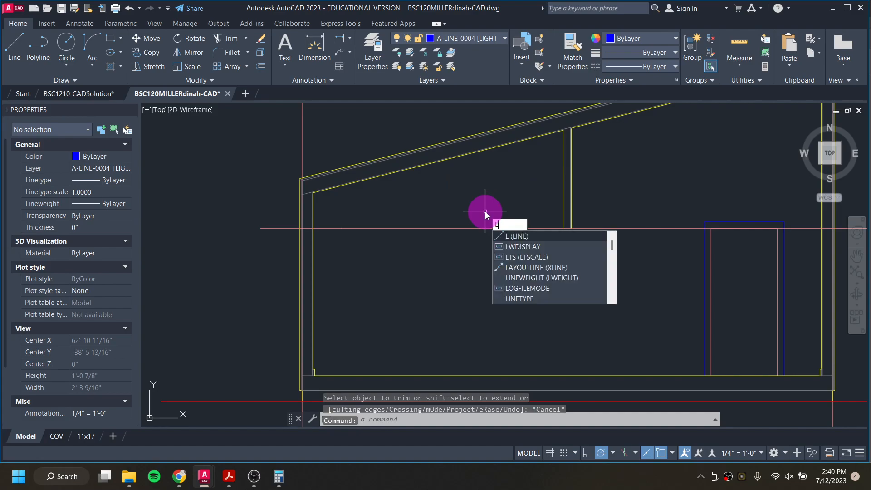
key(Return)
scroll(576, 232, up, 3)
click(557, 204)
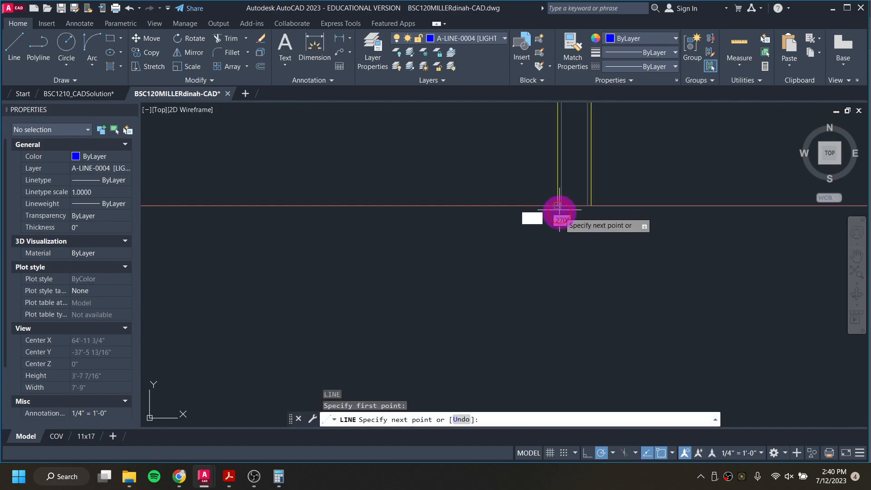
scroll(546, 287, down, 4)
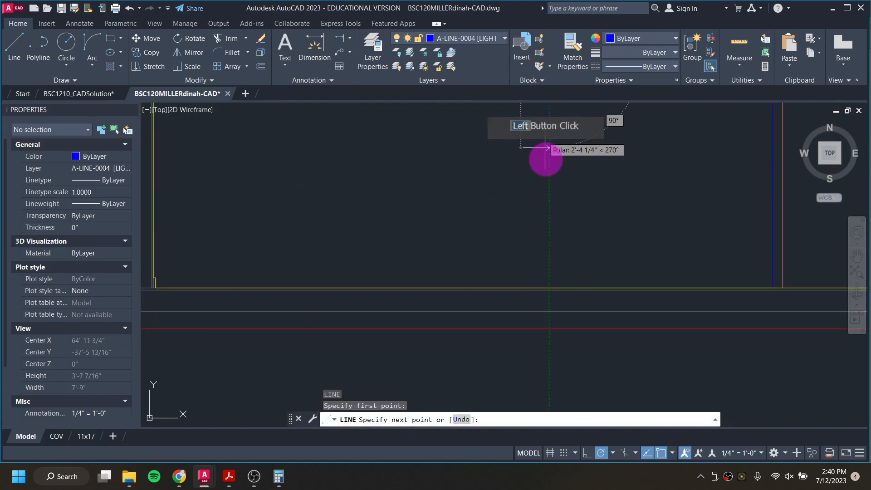
click(550, 287)
key(Escape)
Step: Draw a second vertical line from the guide line down to the floor beside the first one
scroll(578, 254, up, 5)
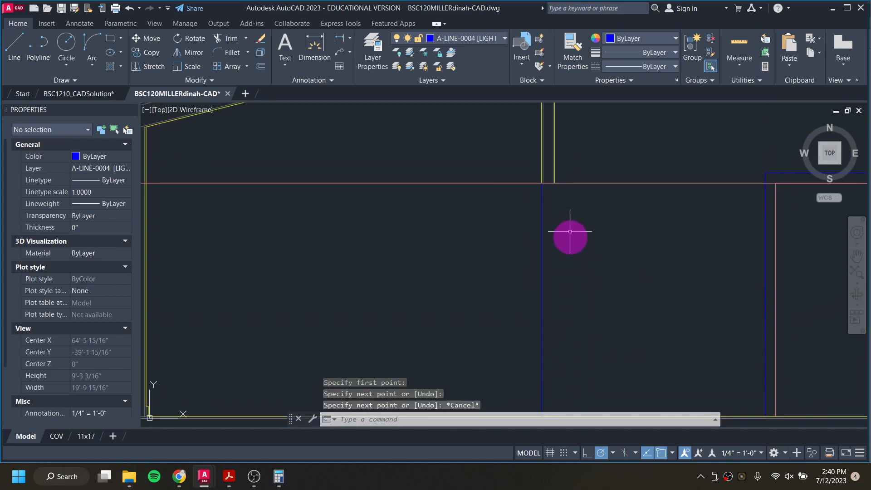
key(Return)
click(541, 161)
scroll(554, 307, down, 1)
middle_drag(551, 321, 531, 117)
scroll(507, 167, down, 3)
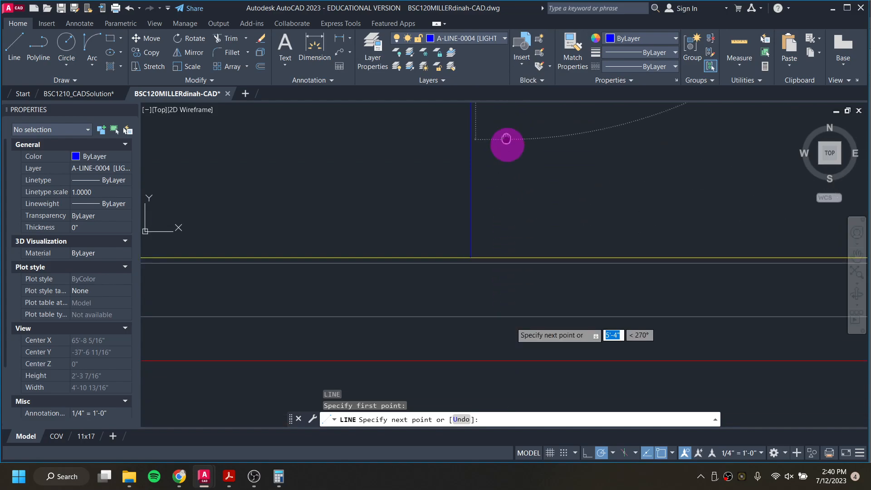
click(554, 247)
scroll(467, 267, down, 4)
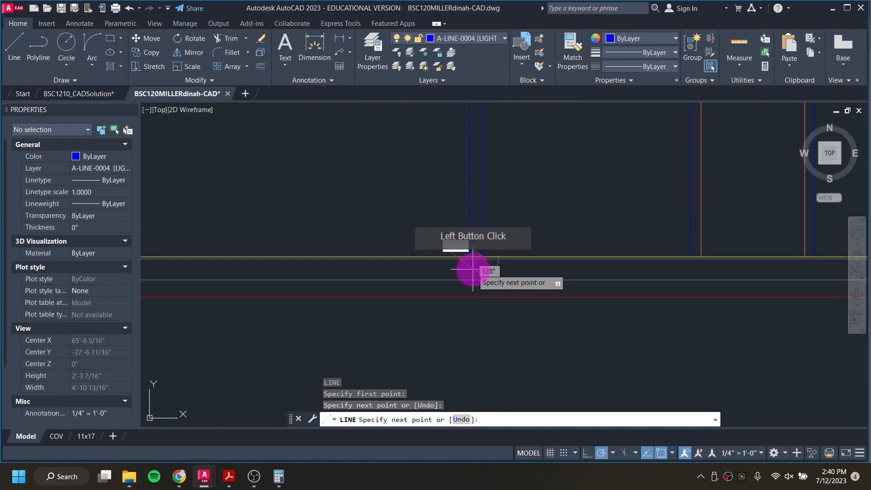
key(Escape)
Step: Make A-ANNO-DEFP [NO PRINT] current and cast a vertical ray downward from the interior wall's end in the floor plan
middle_drag(366, 214, 428, 259)
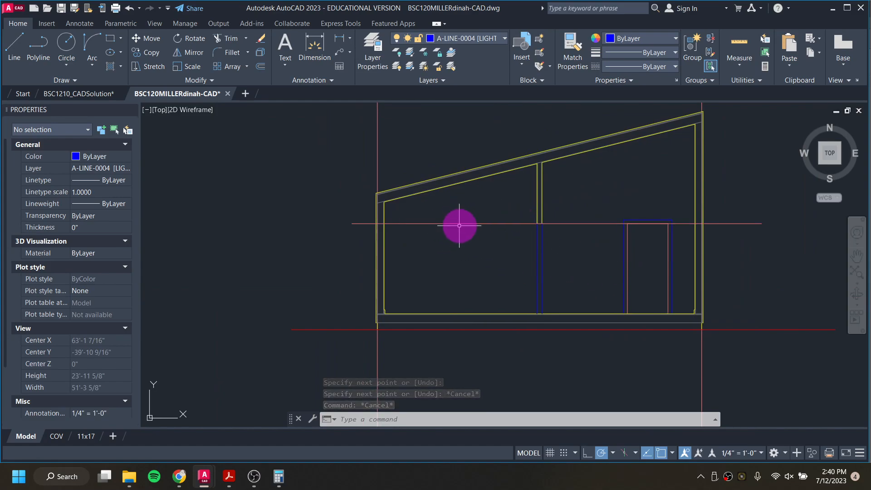
scroll(459, 225, down, 2)
scroll(459, 225, down, 4)
middle_drag(457, 223, 472, 325)
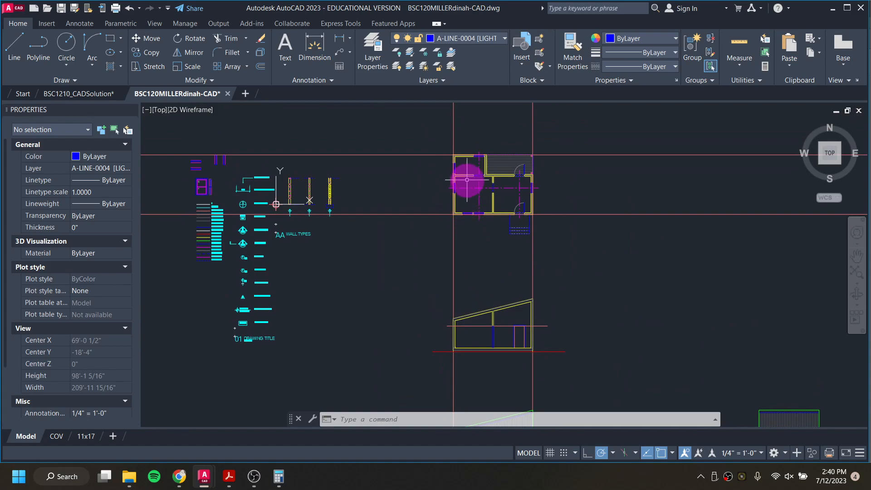
scroll(473, 180, up, 2)
scroll(473, 180, up, 3)
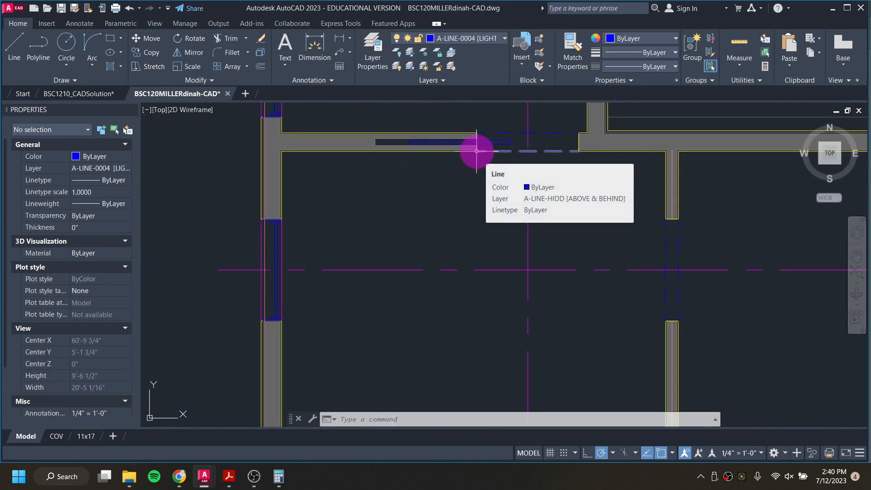
click(477, 40)
click(488, 78)
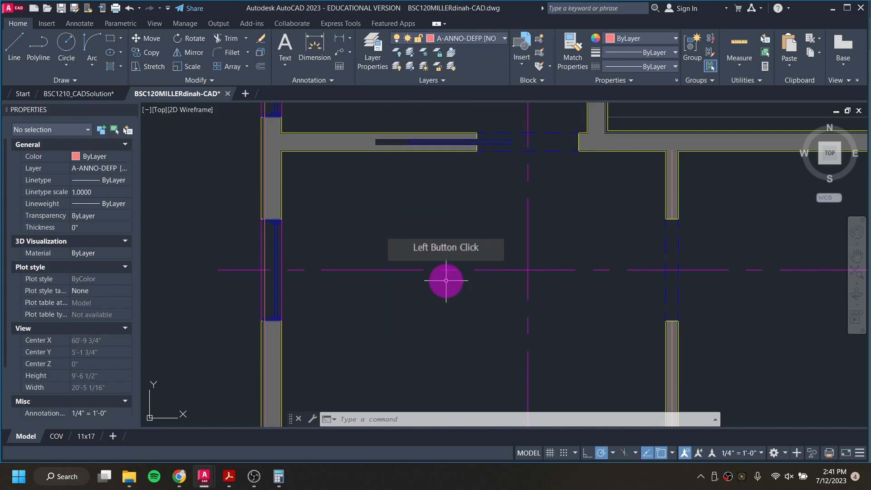
text(RA)
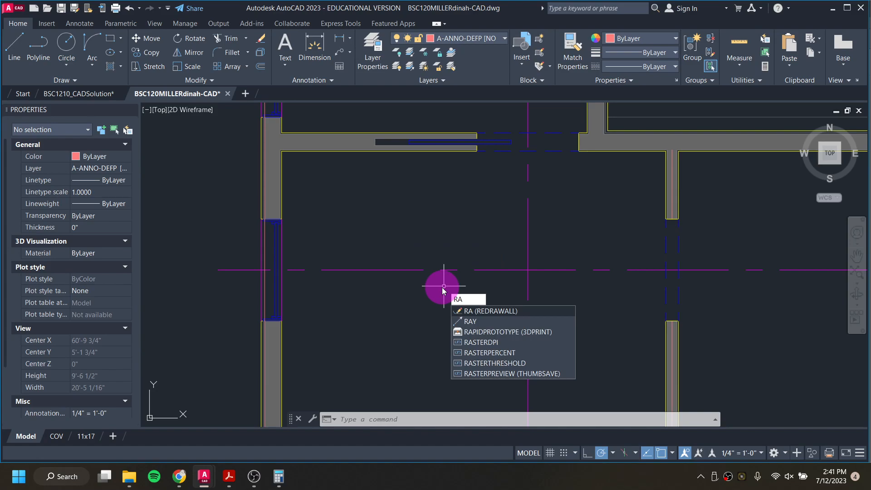
text(y)
key(Return)
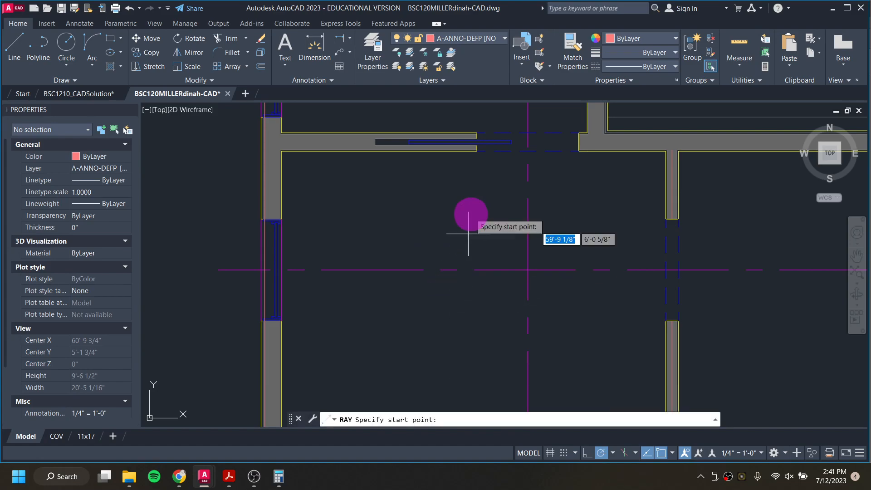
click(476, 151)
click(476, 232)
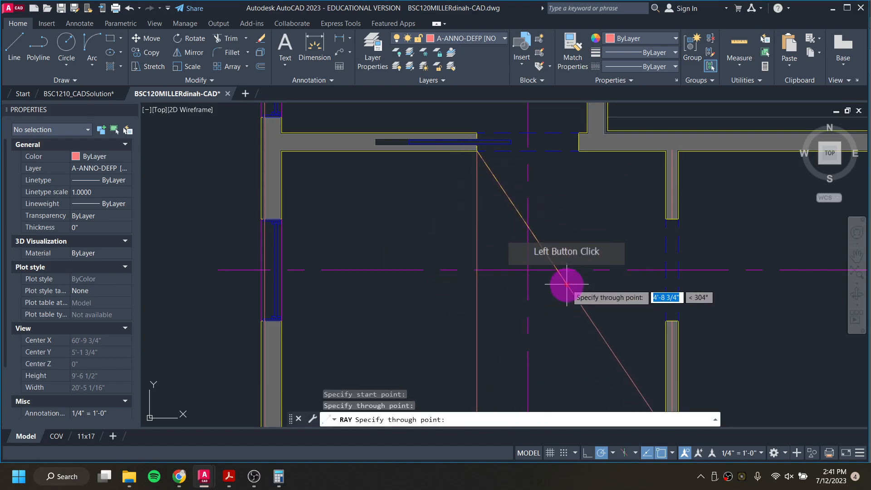
key(Return)
key(Return)
scroll(554, 266, down, 3)
scroll(529, 185, up, 8)
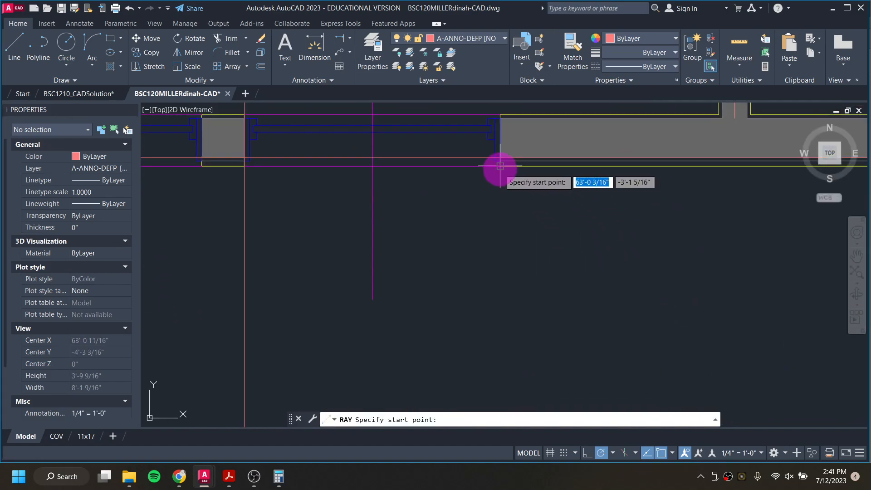
click(499, 166)
scroll(498, 259, down, 3)
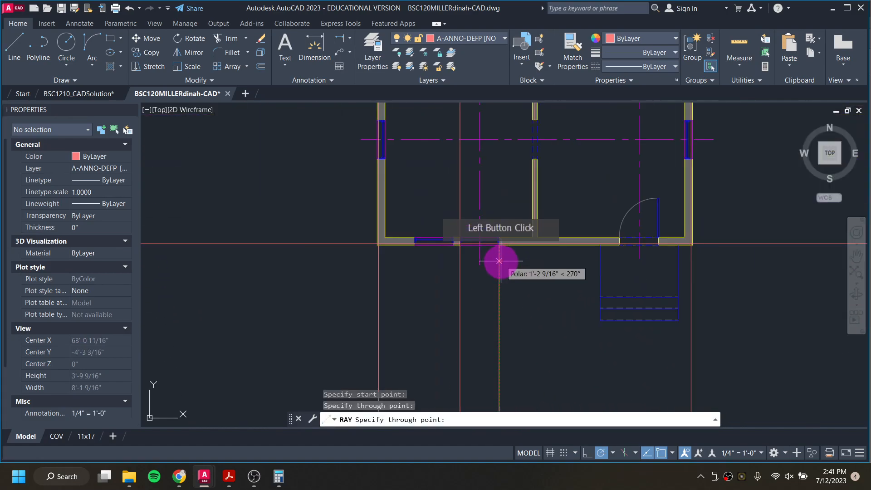
scroll(499, 260, down, 2)
key(Escape)
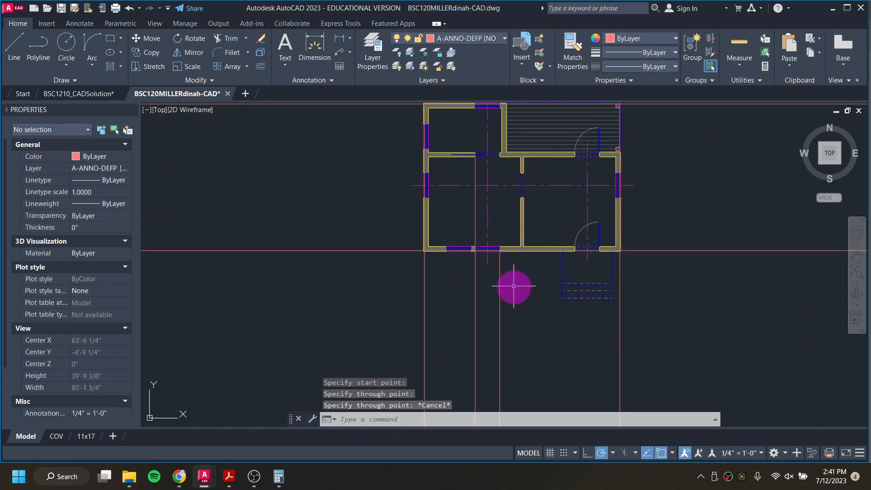
key(Escape)
scroll(496, 233, down, 3)
scroll(457, 233, up, 5)
middle_drag(457, 233, 456, 276)
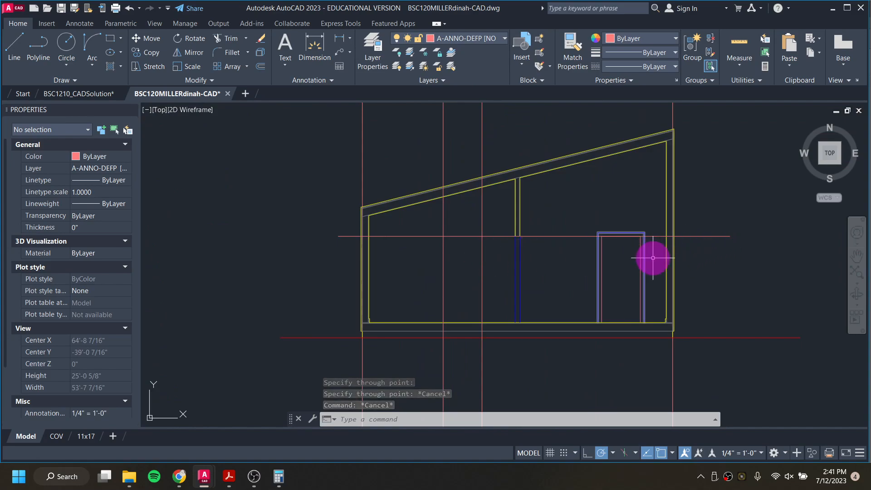
click(589, 215)
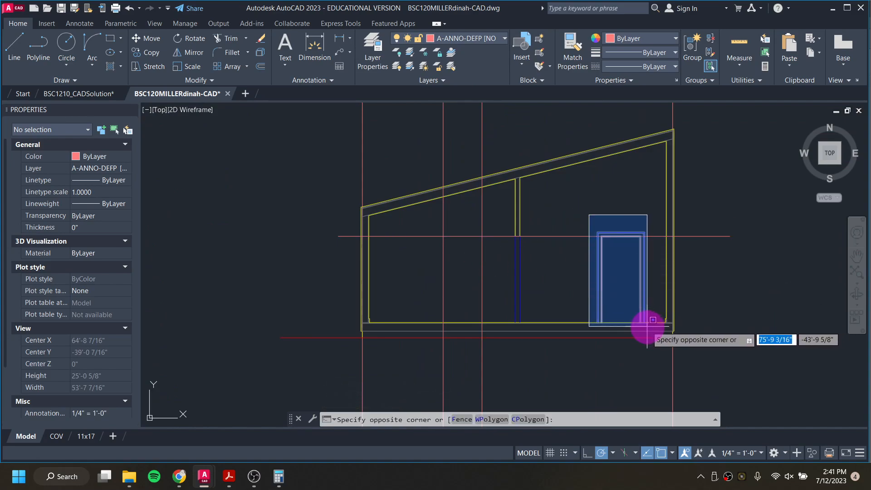
scroll(647, 326, up, 4)
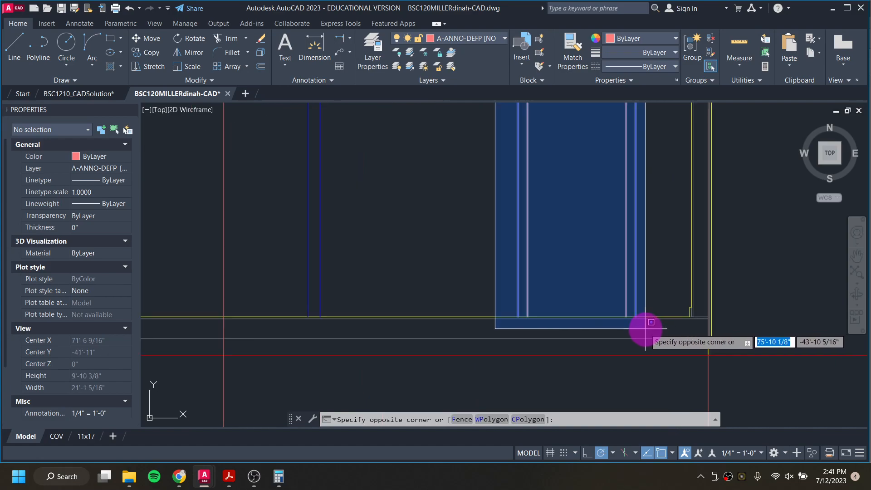
scroll(647, 324, down, 4)
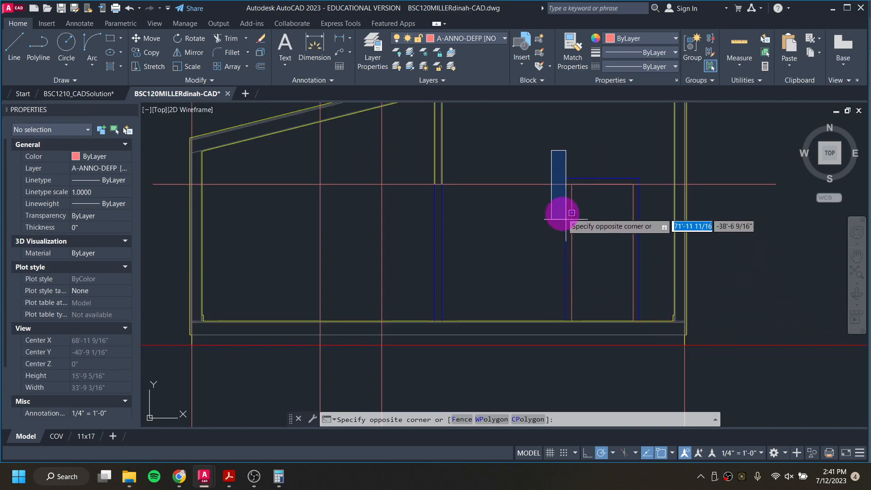
key(Escape)
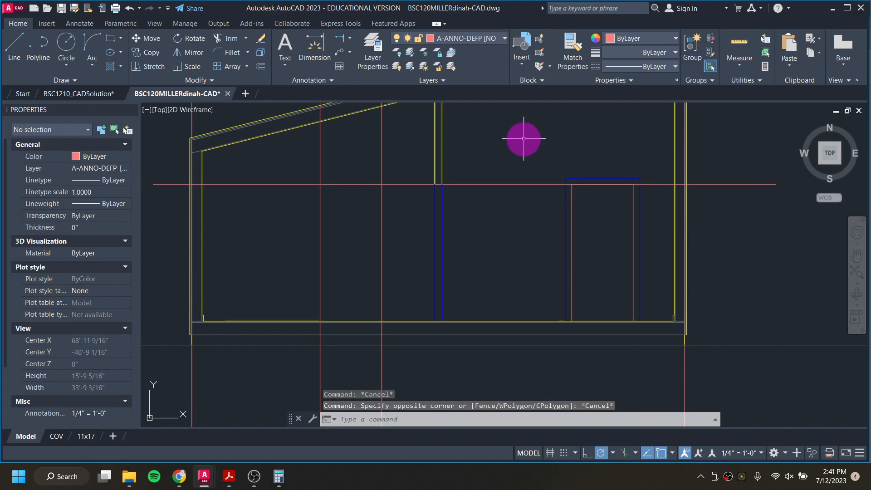
Step: Copy the door outline from the east elevation about 10'-0 3/4" to the left
click(523, 139)
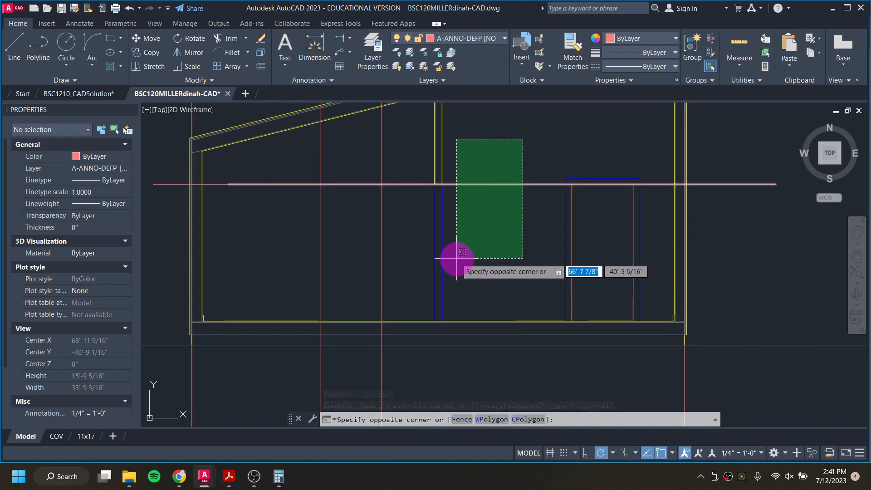
click(667, 322)
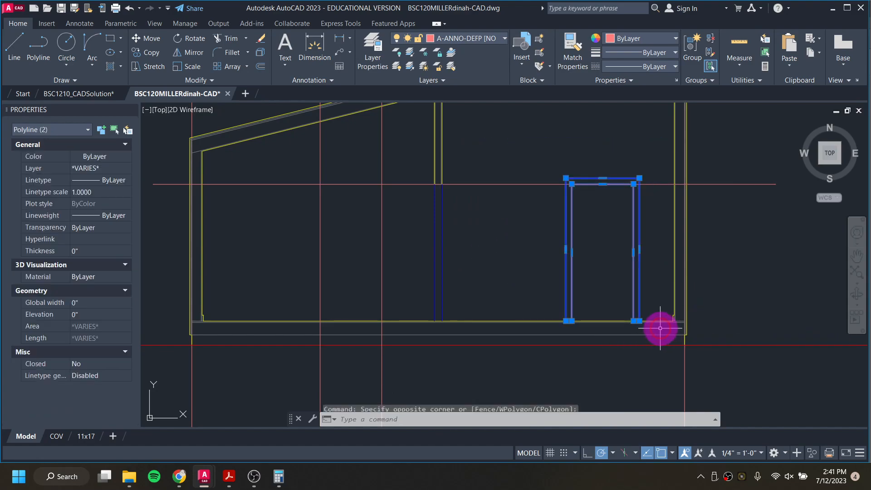
right_click(604, 231)
click(637, 280)
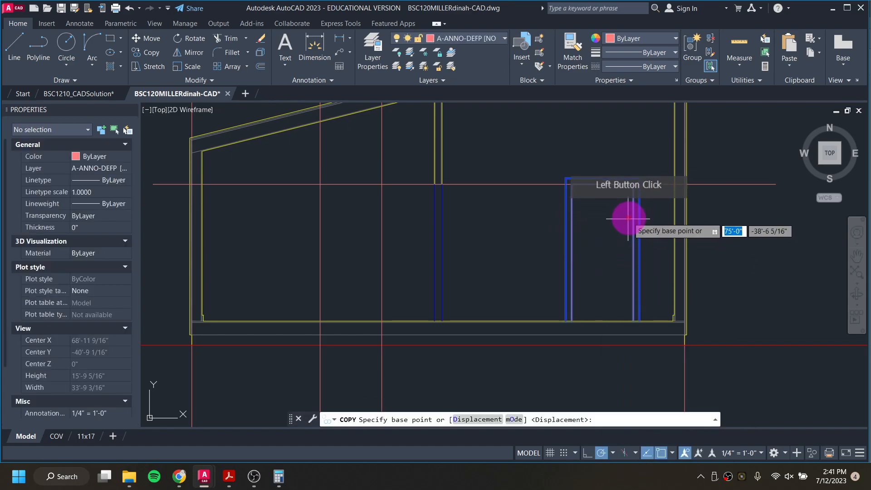
scroll(631, 181, up, 8)
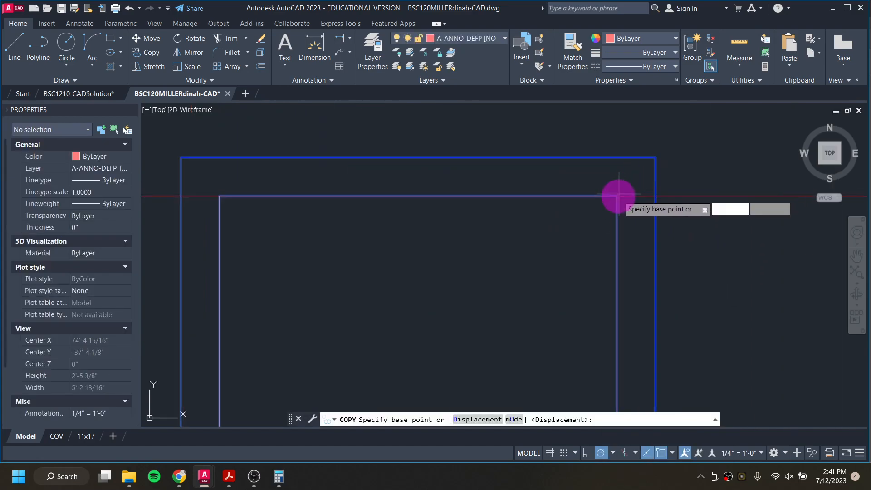
click(616, 196)
scroll(502, 200, down, 5)
scroll(424, 200, up, 5)
click(413, 199)
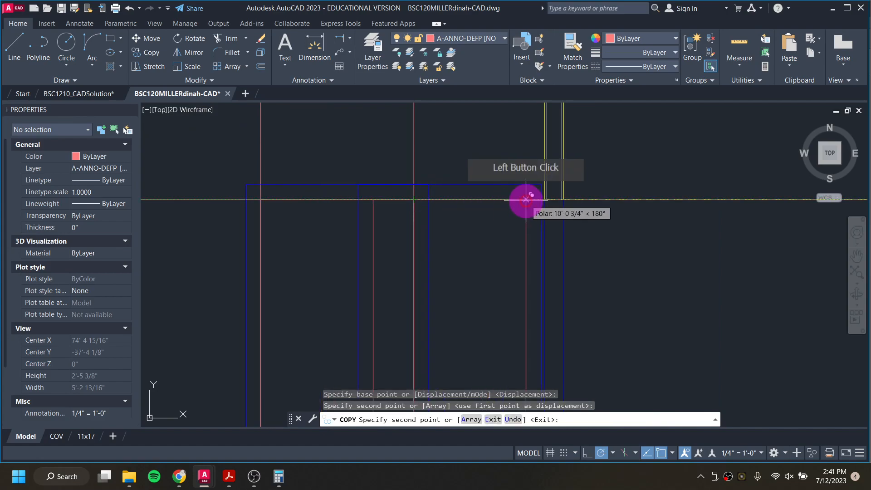
scroll(526, 203, down, 4)
key(Escape)
key(Escape)
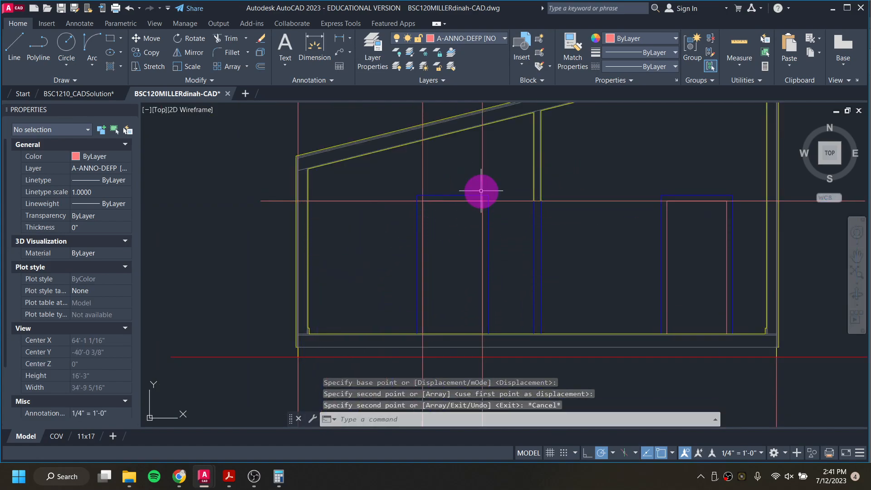
Step: Delete the two vertical projection rays crossing the elevation
click(480, 165)
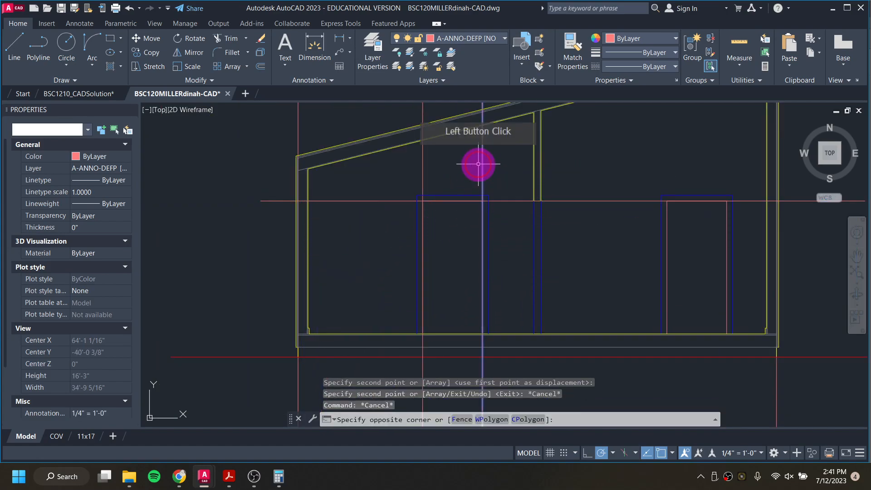
click(422, 167)
click(535, 225)
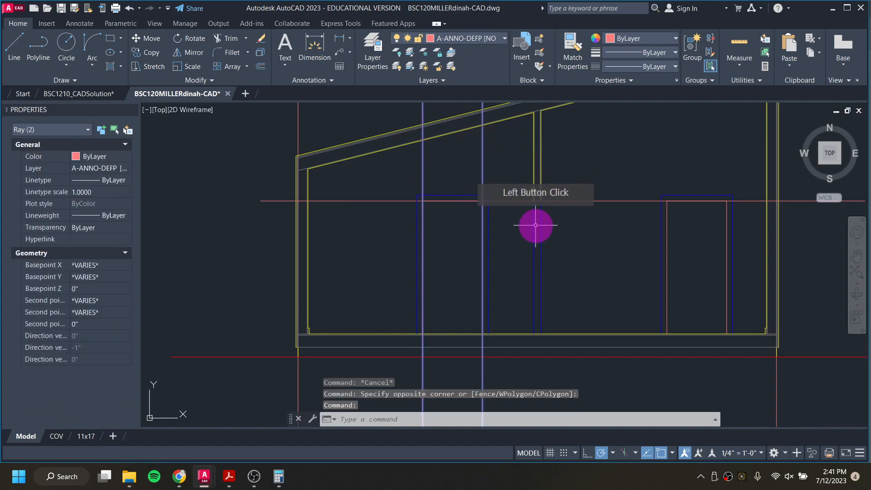
key(Delete)
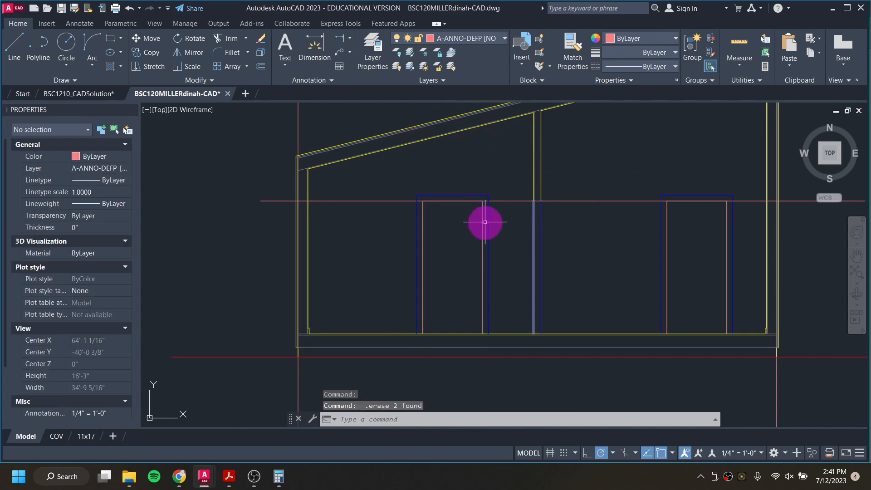
Step: Copy the Window_Section block onto the elevation, placing it at the wall's window head line
scroll(312, 215, down, 2)
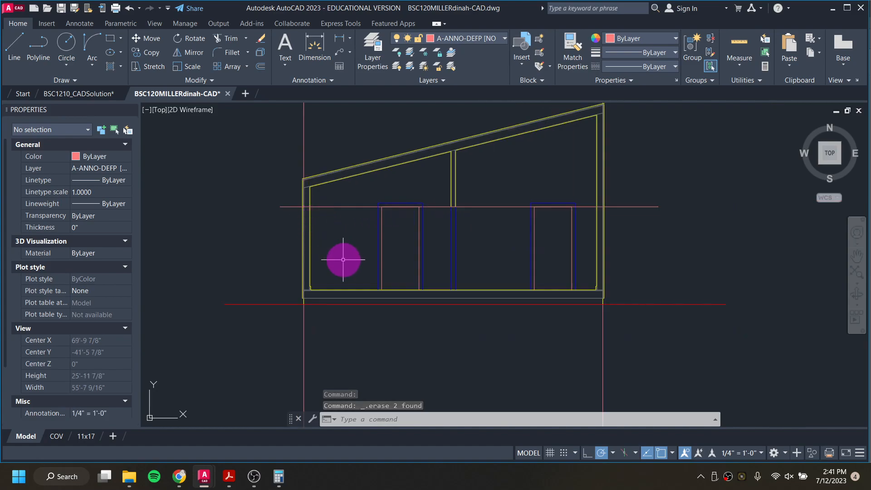
scroll(287, 217, up, 2)
scroll(317, 204, up, 8)
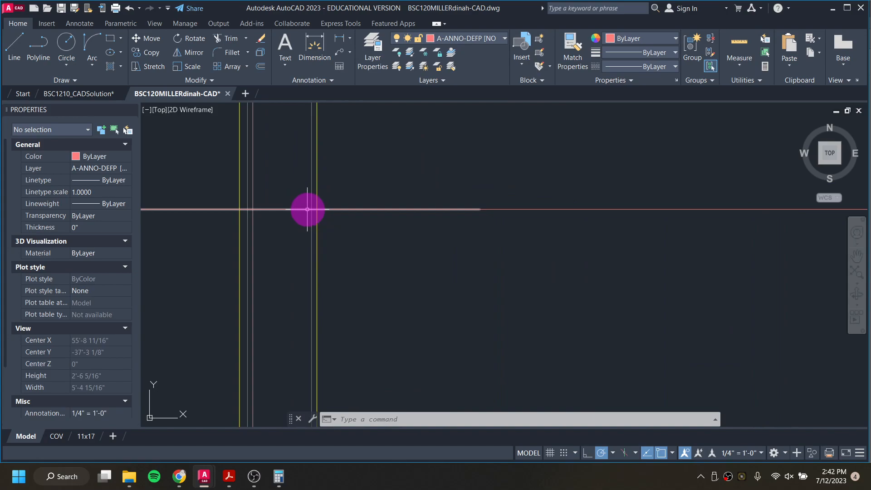
scroll(307, 209, down, 4)
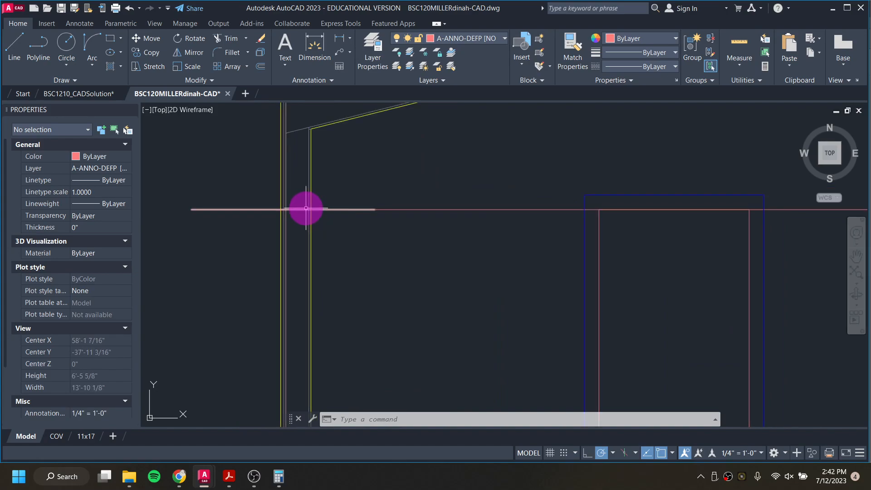
scroll(304, 206, down, 8)
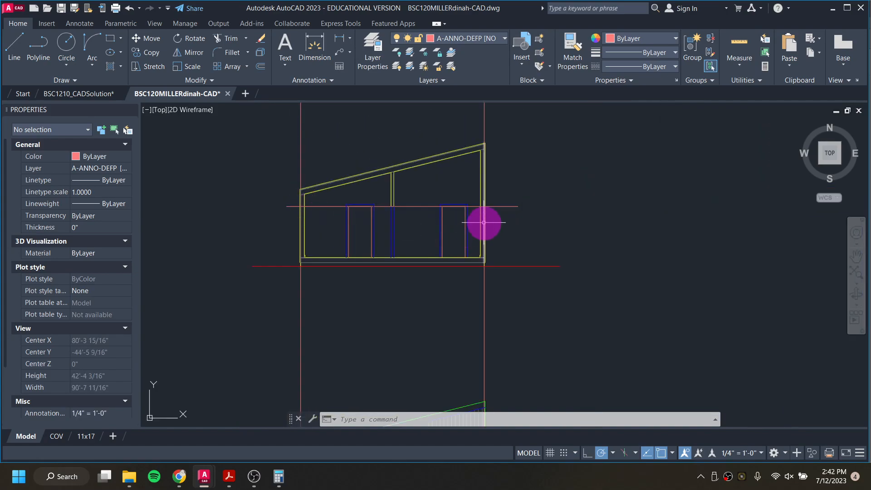
scroll(311, 293, down, 6)
middle_drag(262, 270, 393, 337)
scroll(286, 257, up, 10)
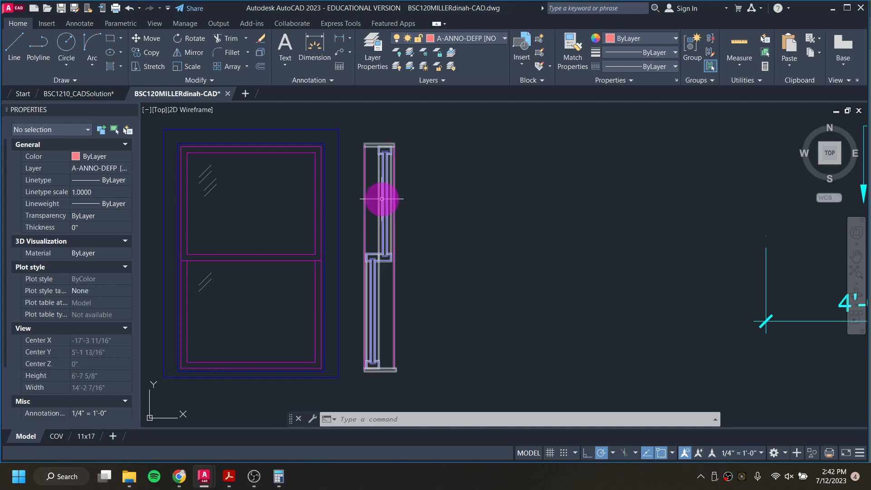
click(384, 244)
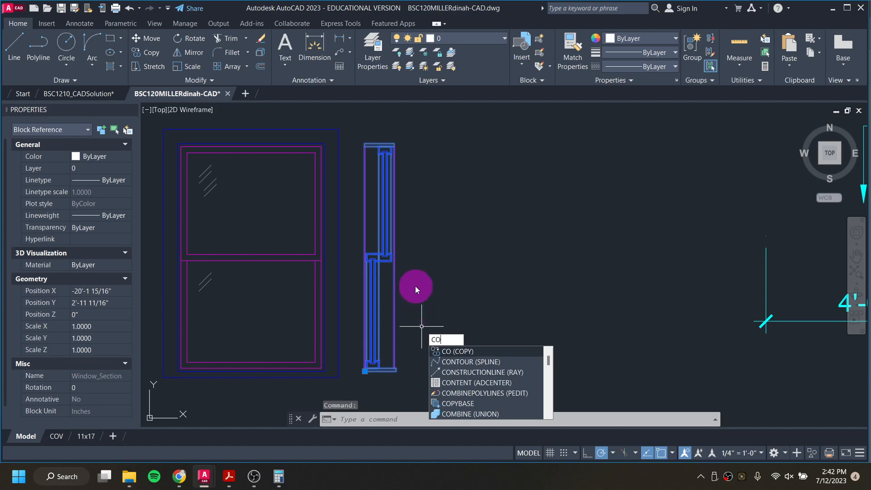
key(Return)
scroll(368, 144, up, 8)
click(337, 151)
scroll(340, 145, down, 5)
scroll(679, 185, down, 3)
middle_drag(680, 186, 312, 175)
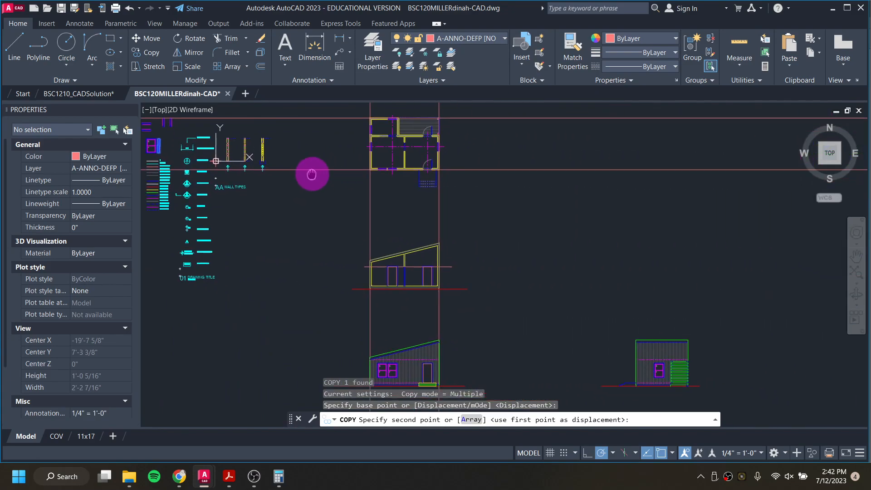
scroll(445, 263, up, 9)
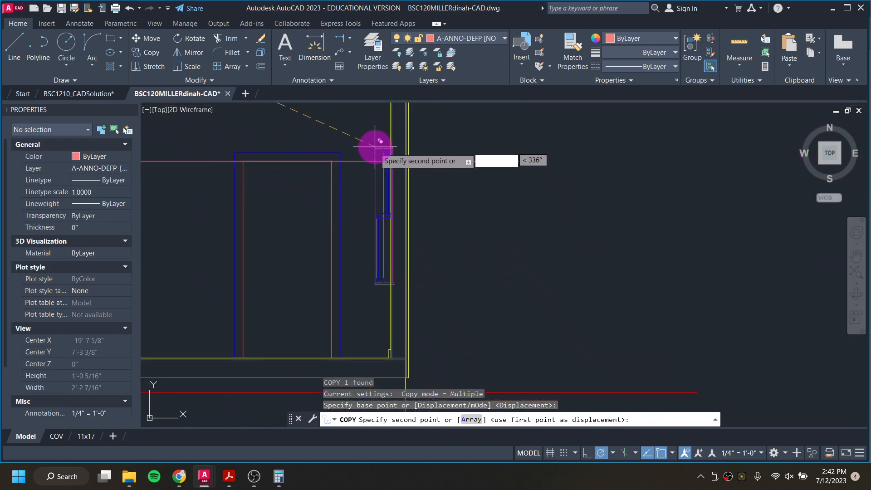
scroll(379, 155, up, 8)
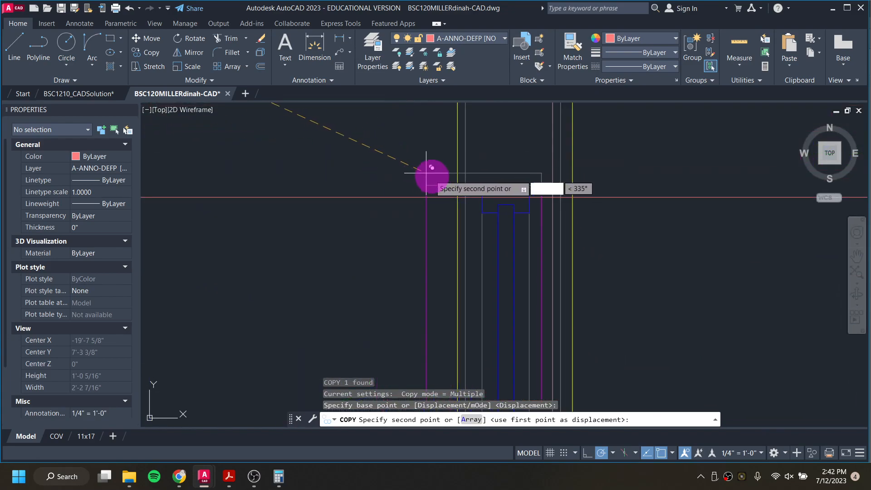
click(457, 197)
scroll(544, 195, down, 4)
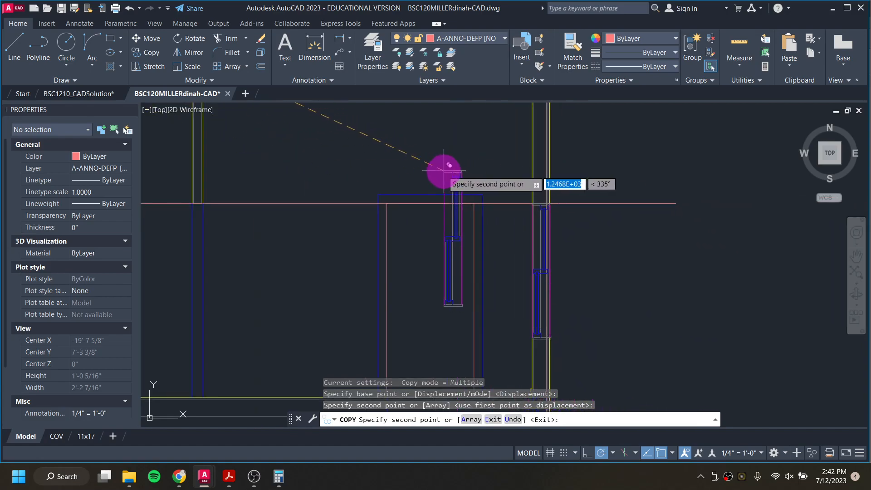
key(Escape)
Step: Draw a horizontal guide line from the wall across the window section's sill level
scroll(534, 198, up, 3)
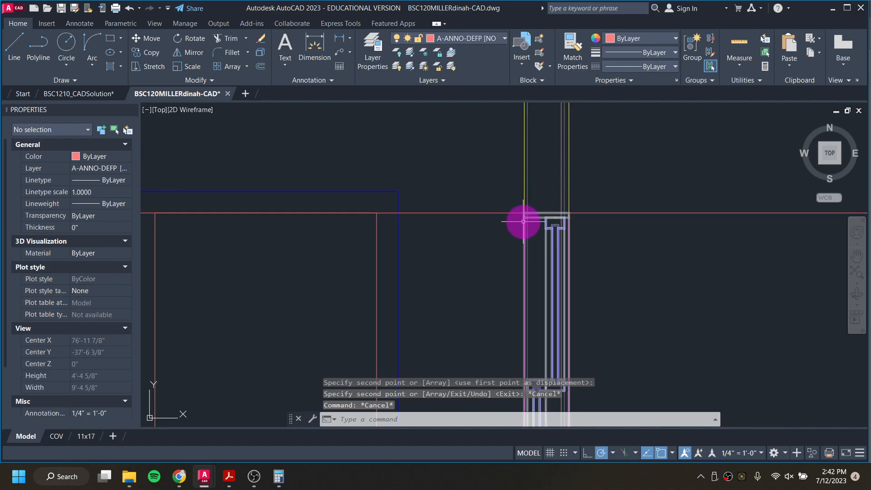
scroll(554, 239, down, 2)
middle_drag(548, 220, 527, 99)
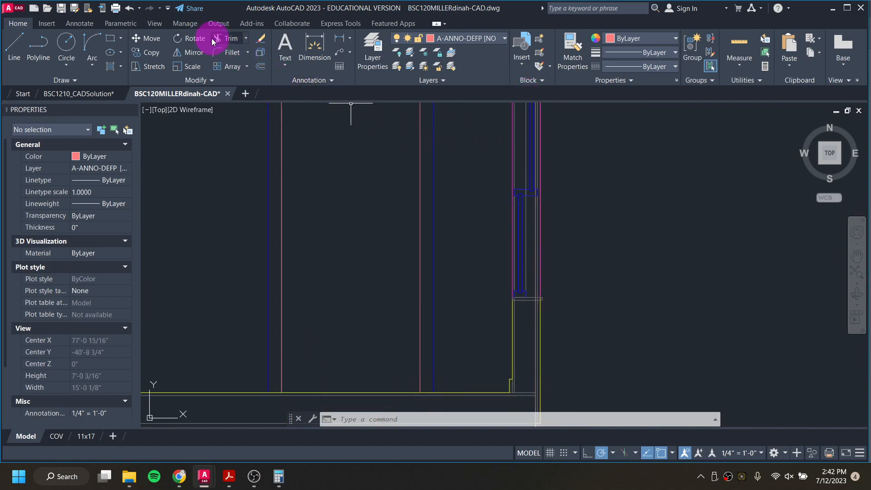
click(21, 54)
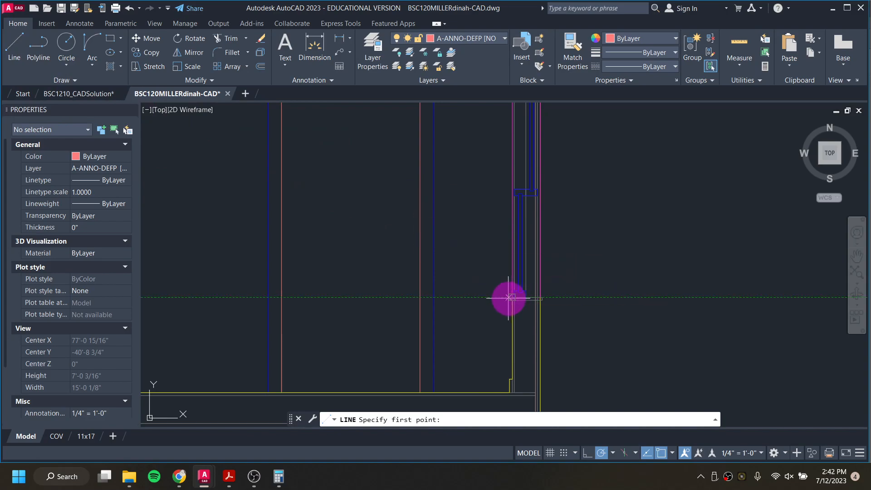
scroll(513, 305, up, 4)
key(Escape)
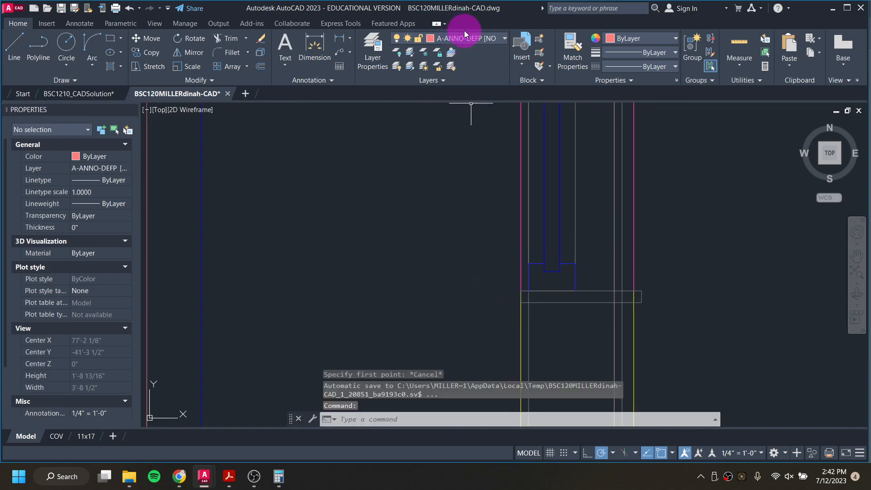
text(l)
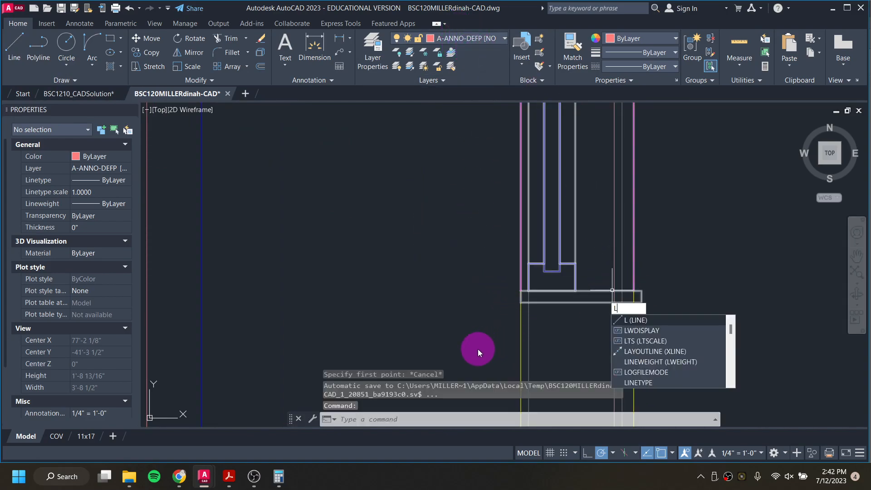
key(Return)
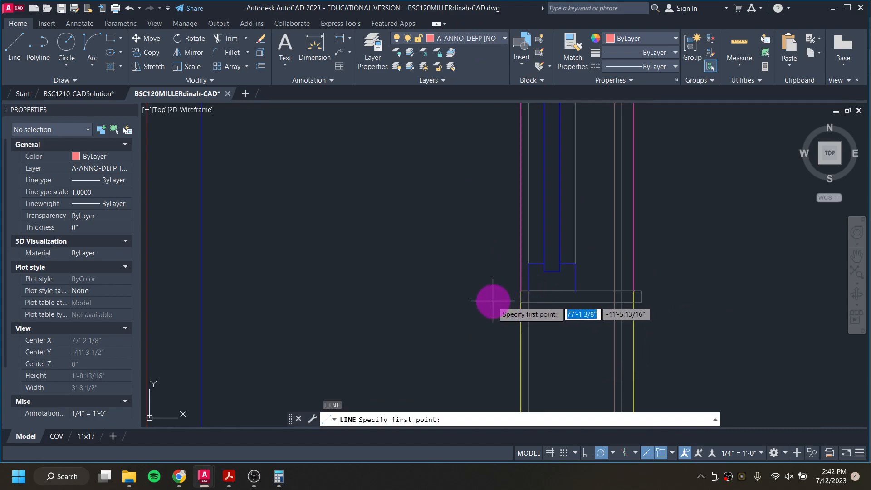
click(521, 302)
click(685, 300)
key(Escape)
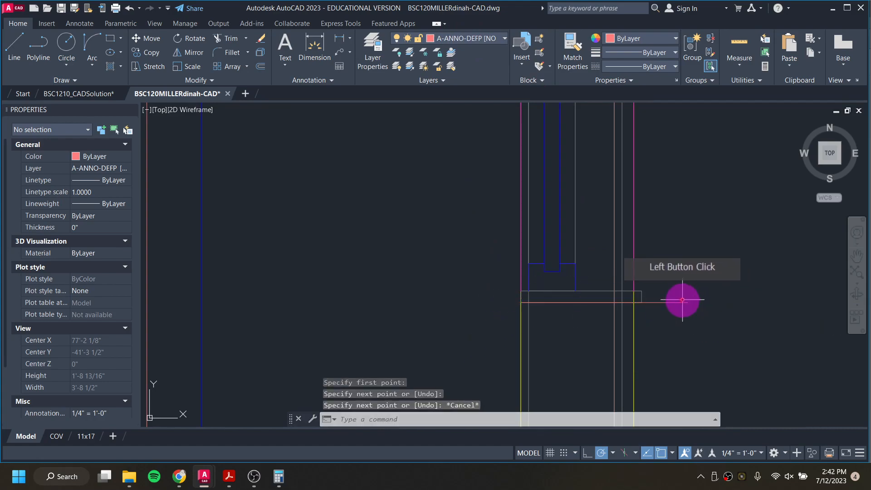
Step: Move the Window_Section block a short distance to the right of the wall using its base grip
scroll(671, 295, down, 5)
click(640, 262)
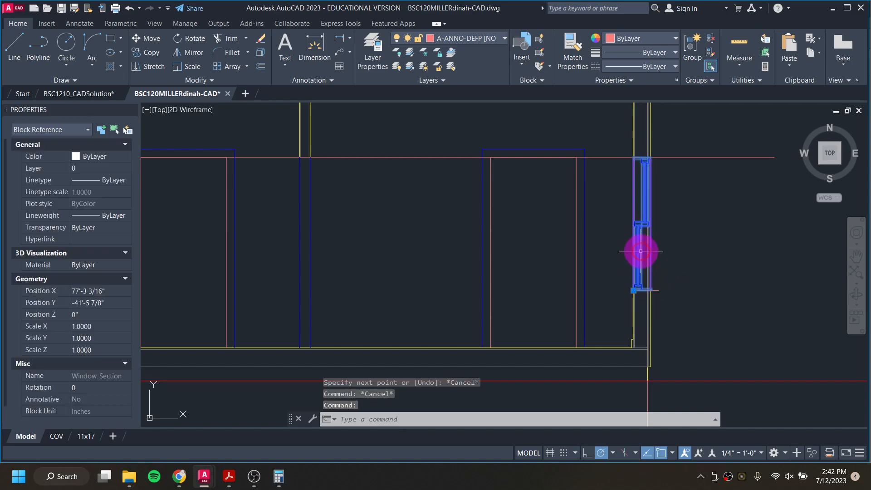
click(634, 291)
click(702, 289)
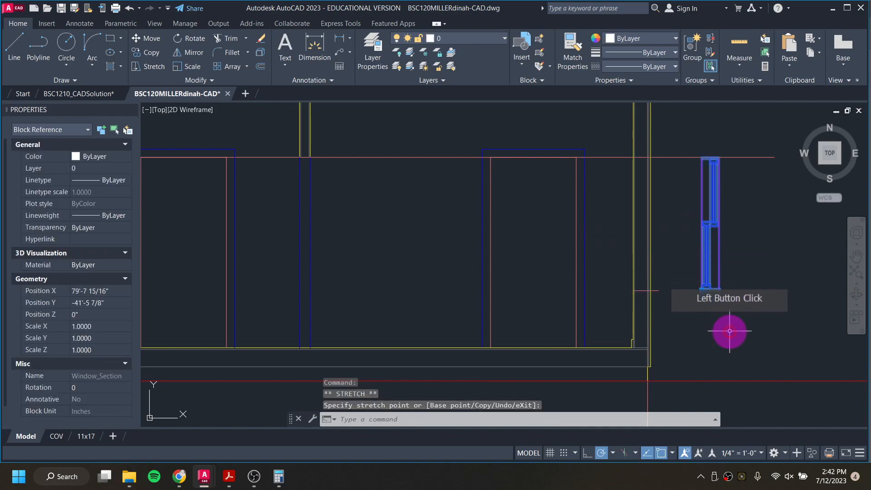
key(Escape)
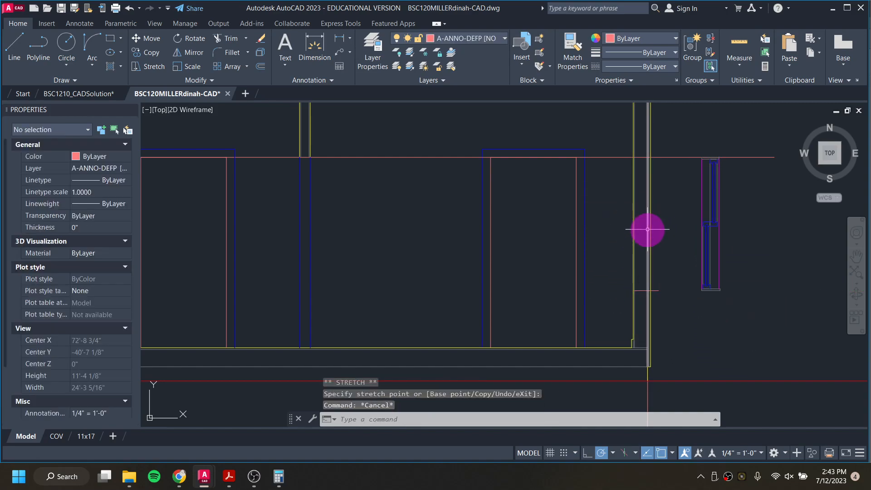
middle_drag(565, 314, 605, 316)
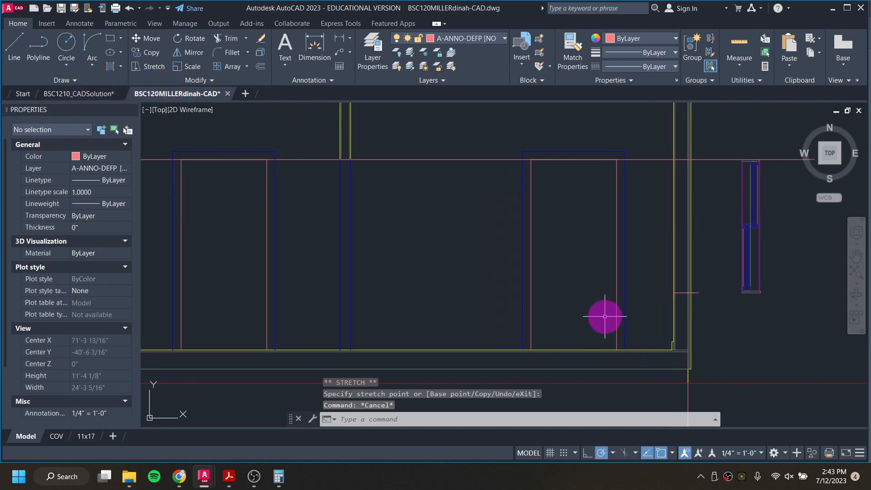
scroll(688, 346, up, 2)
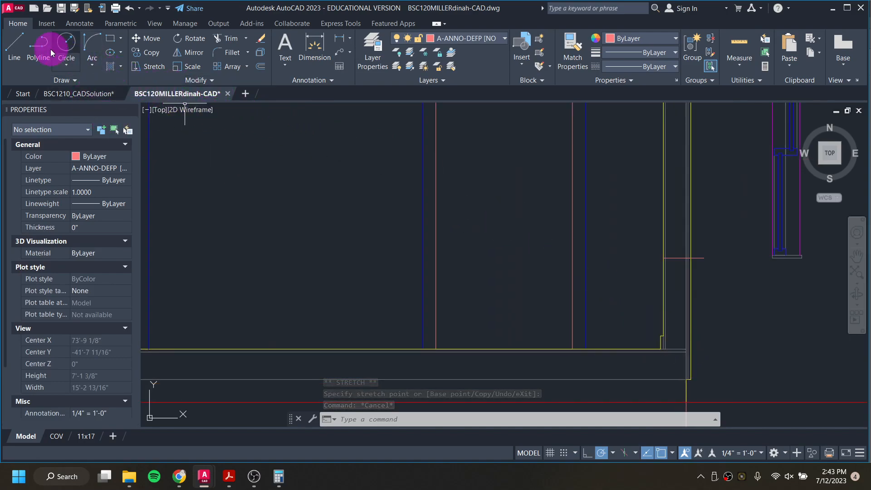
click(15, 48)
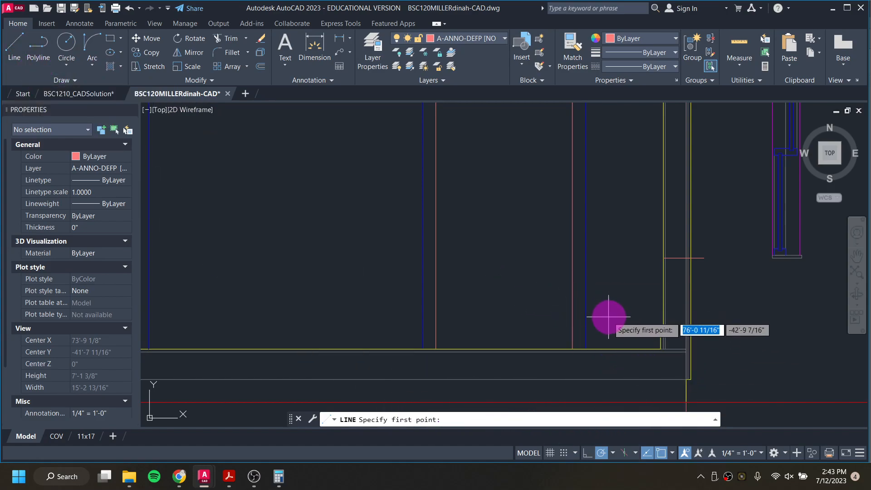
click(660, 349)
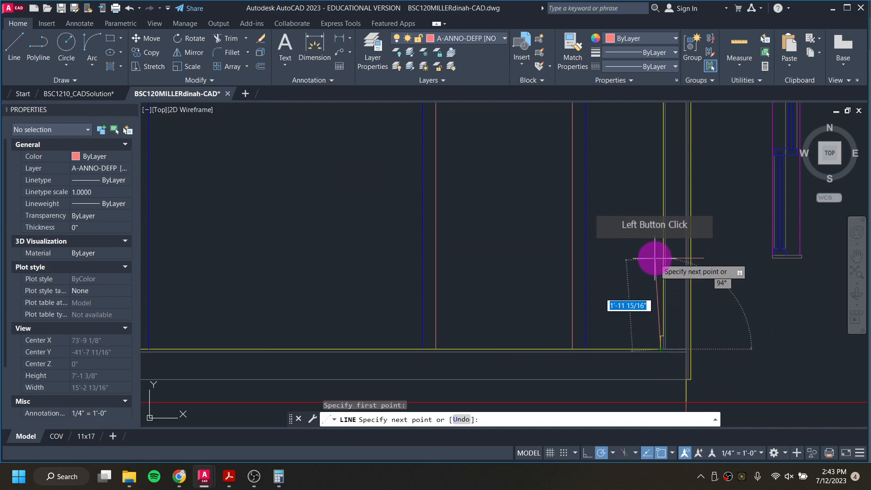
scroll(659, 258, up, 4)
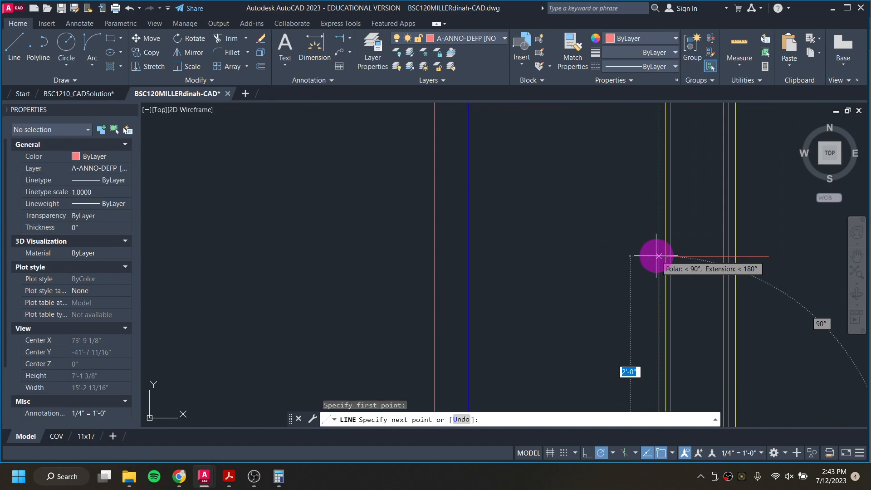
key(Escape)
key(Escape)
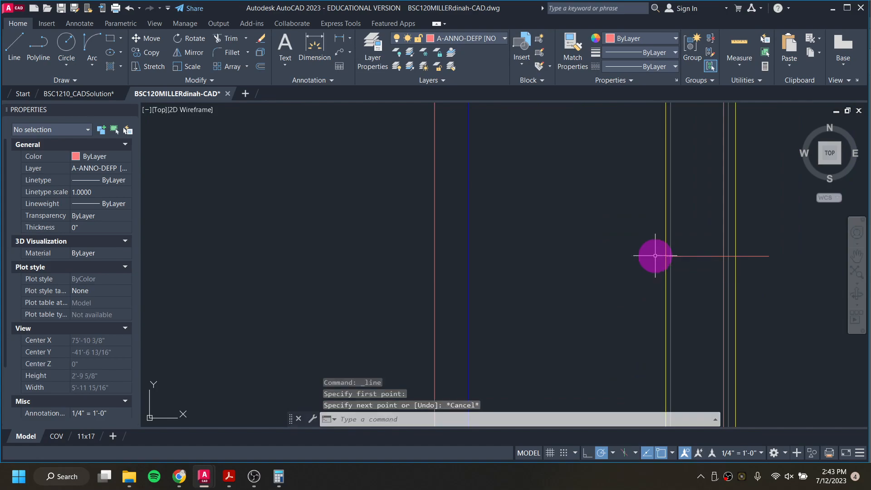
Step: Trim the head and sill guide lines between the wall and the window section
scroll(644, 258, down, 3)
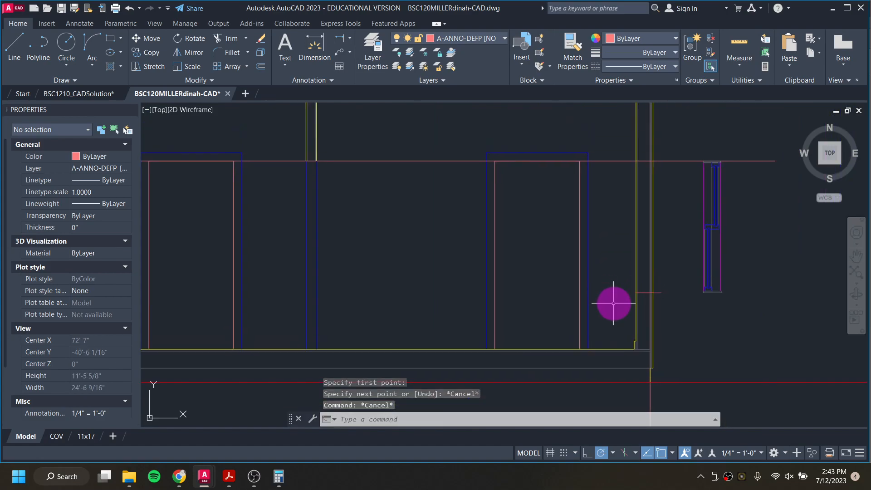
text(tr)
key(Return)
click(619, 251)
click(679, 245)
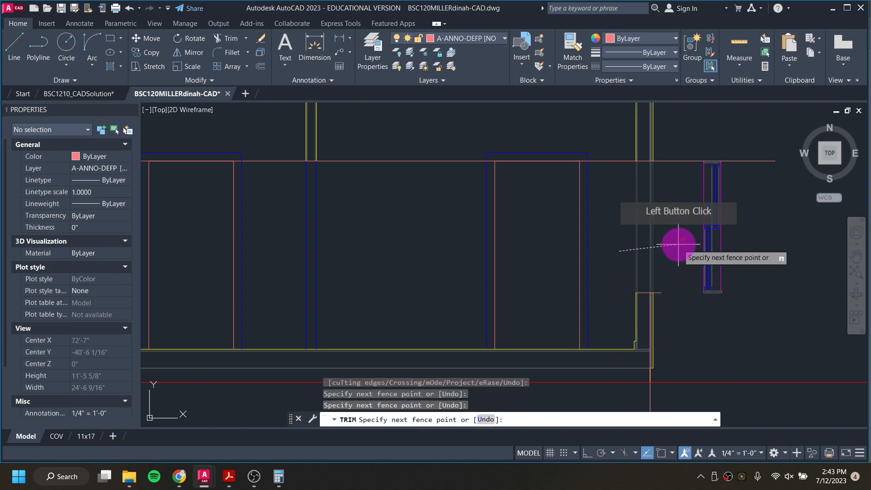
click(673, 244)
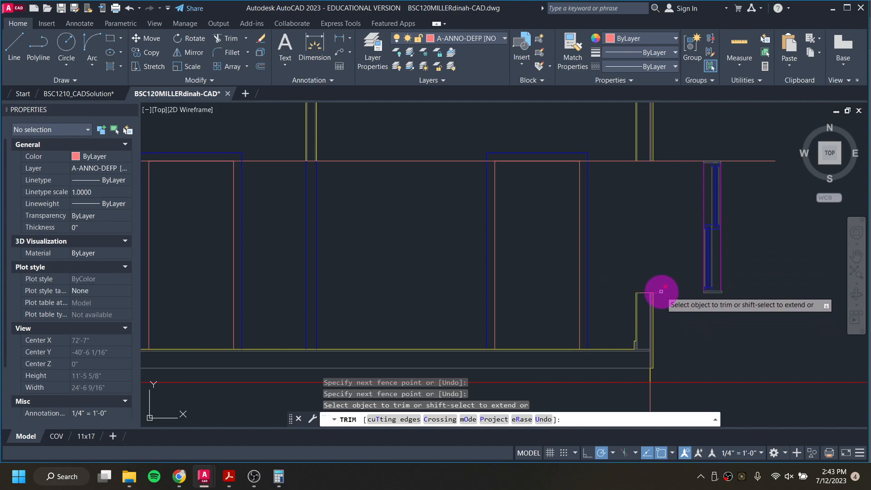
click(661, 292)
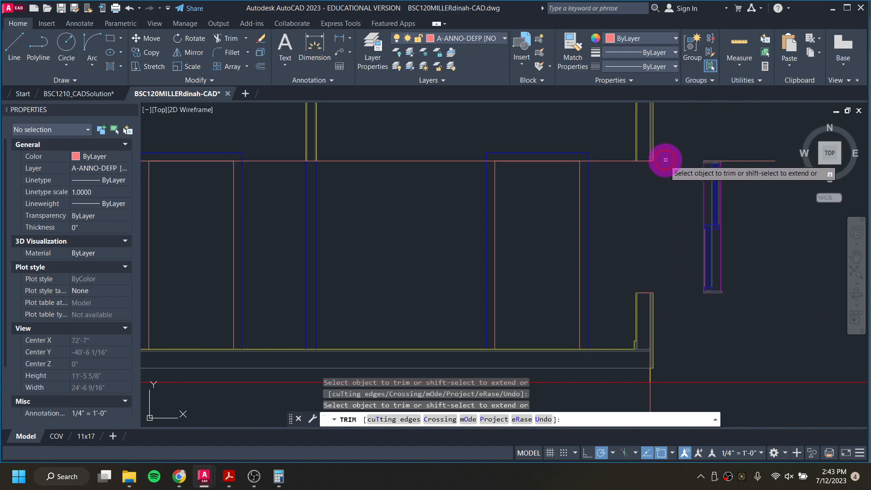
click(635, 161)
key(Escape)
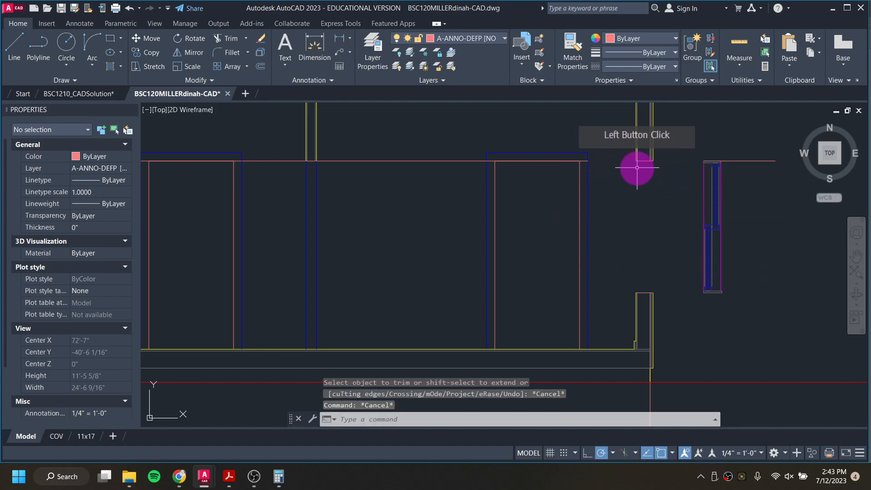
Step: Put the two short guide line pieces at head and sill on layer A-LINE-0002 [OUTLINES]
click(644, 161)
click(642, 292)
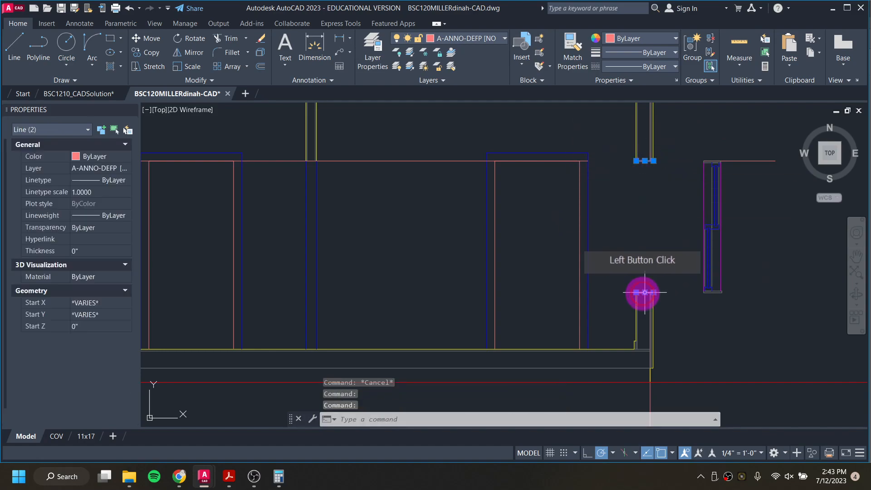
click(464, 38)
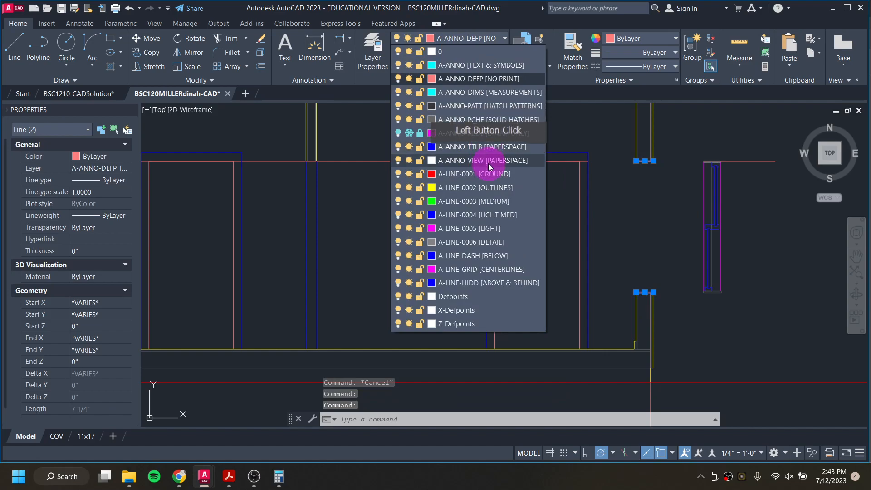
click(489, 188)
click(584, 200)
key(Escape)
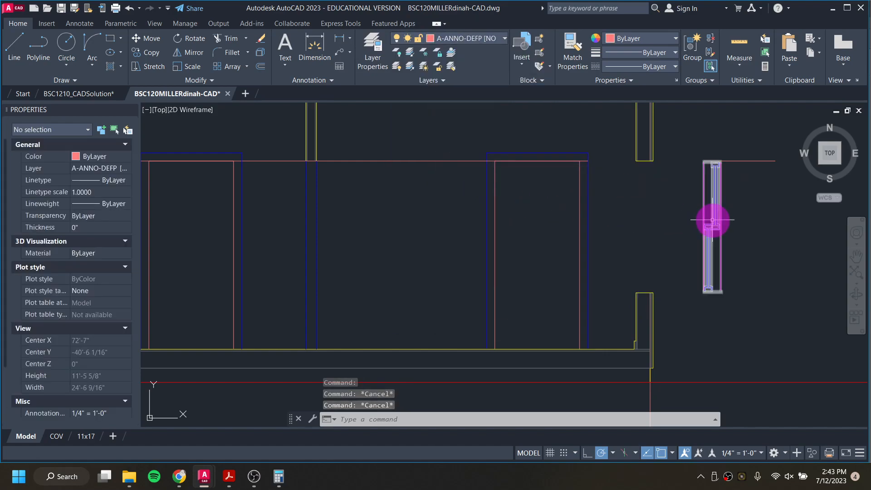
Step: Move the Window_Section block left so its sill meets the wall's sill line
click(712, 220)
click(709, 221)
key(Return)
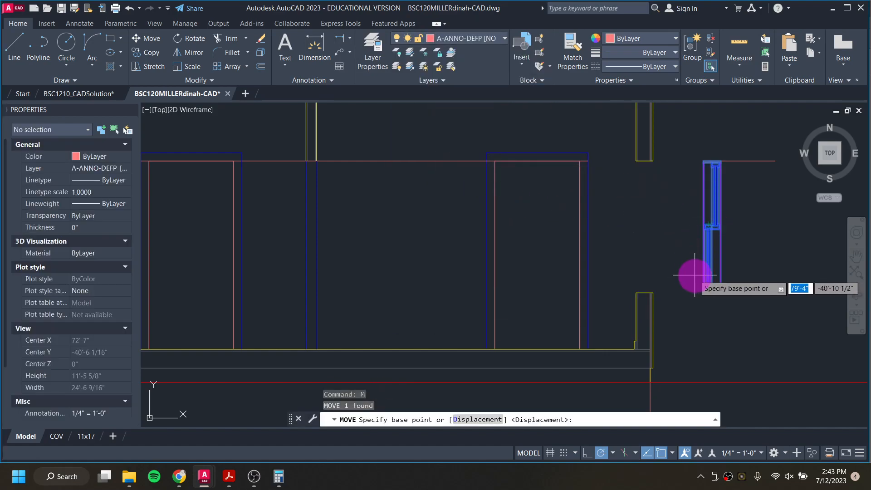
scroll(695, 286, up, 3)
click(715, 301)
click(442, 300)
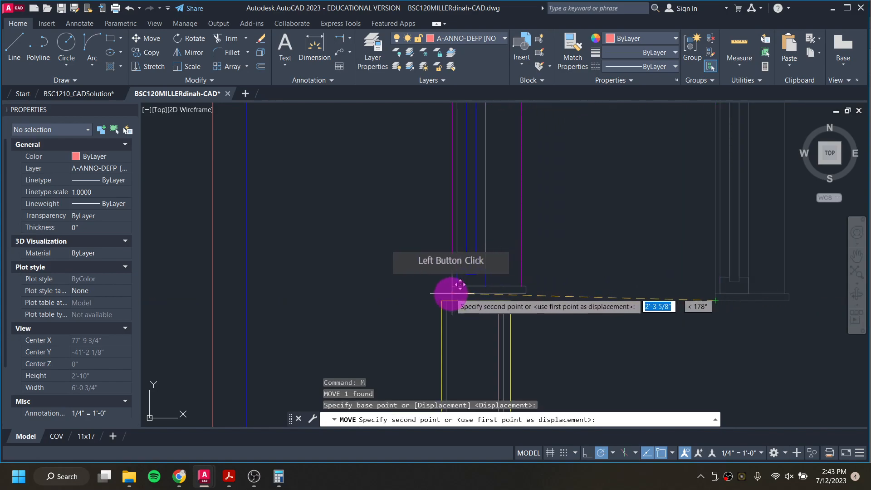
click(150, 248)
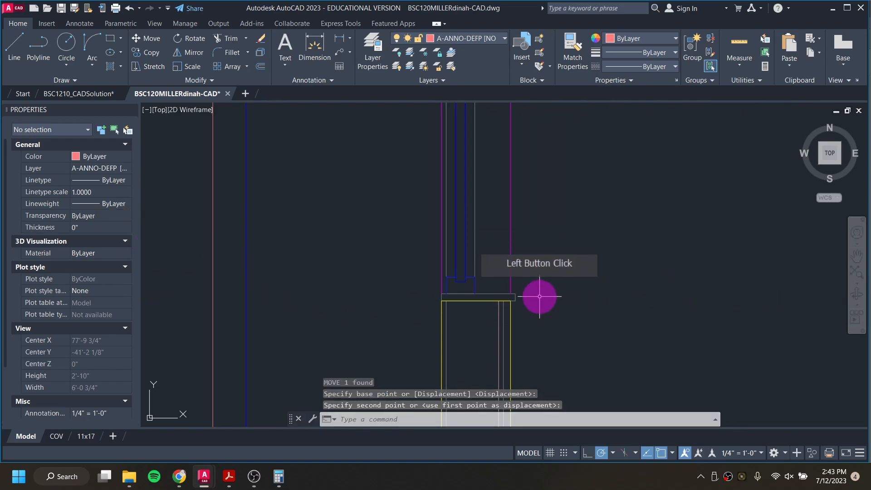
Step: Compare the window sill detail with the reference solution drawing
click(63, 94)
scroll(671, 301, up, 8)
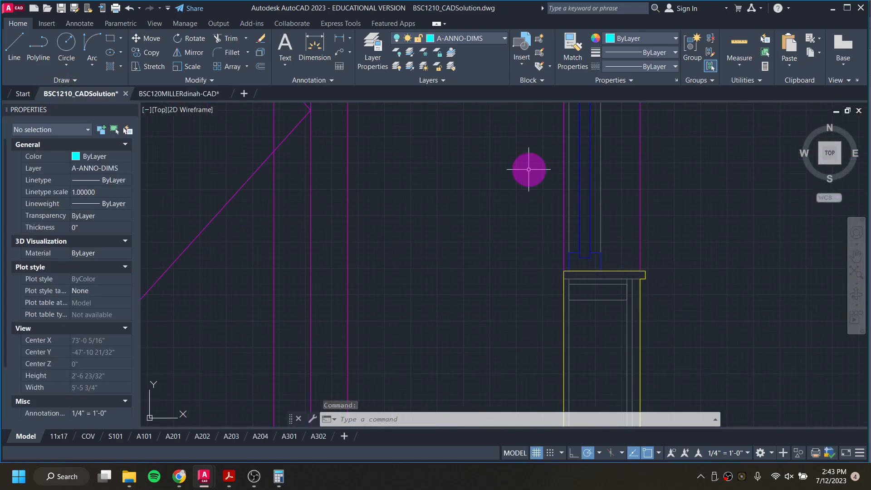
click(207, 94)
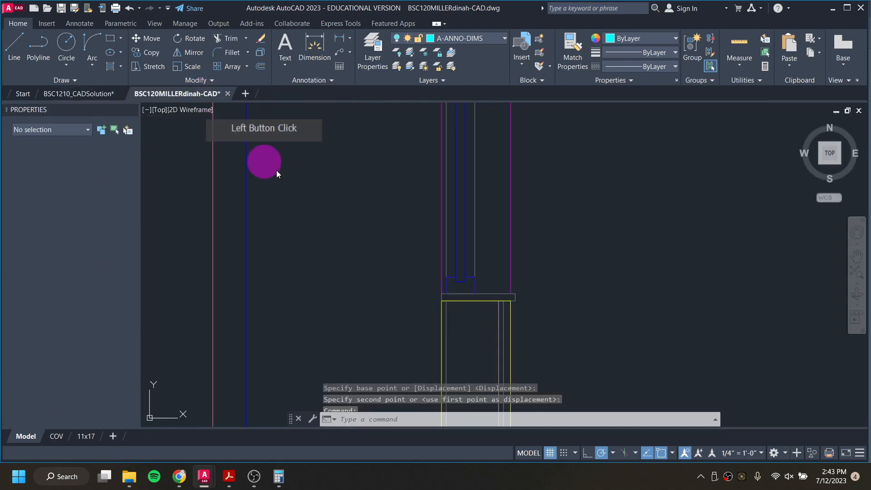
Step: On layer A-LINE-0002 [OUTLINES], draw the sill's projecting nose as three line segments beyond the wall face
click(469, 309)
click(476, 308)
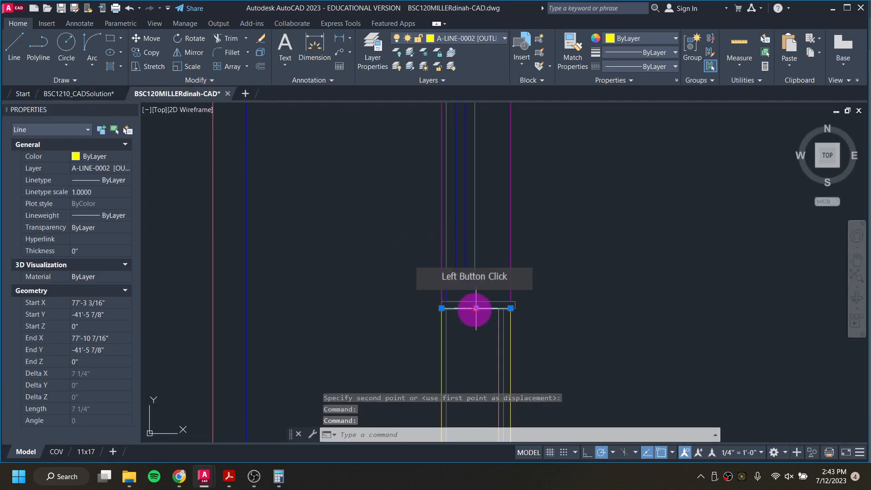
key(Escape)
key(Escape)
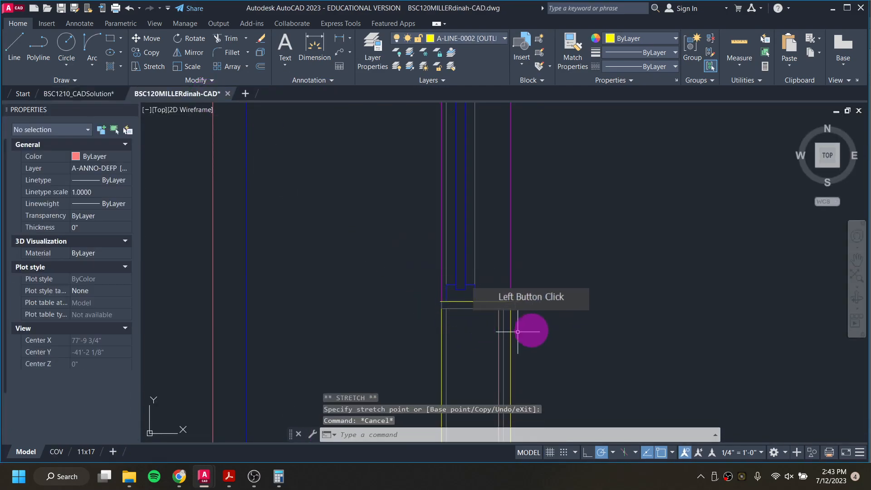
click(480, 39)
click(487, 193)
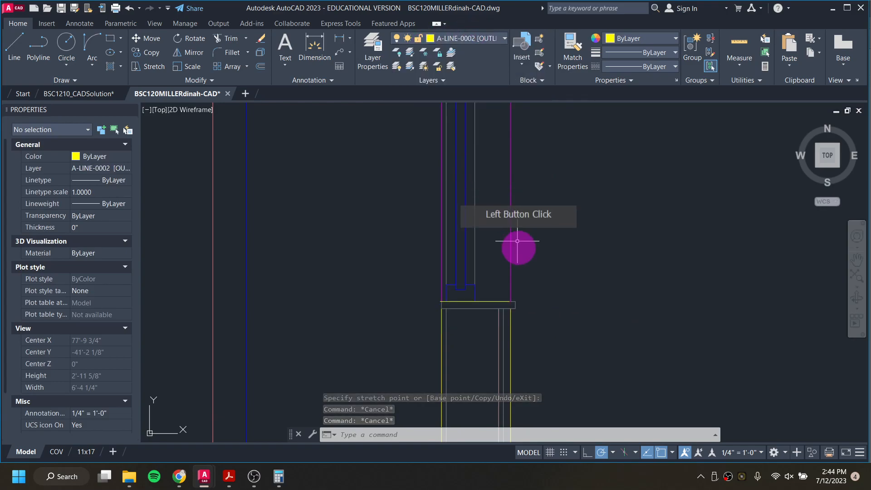
text(l)
key(Return)
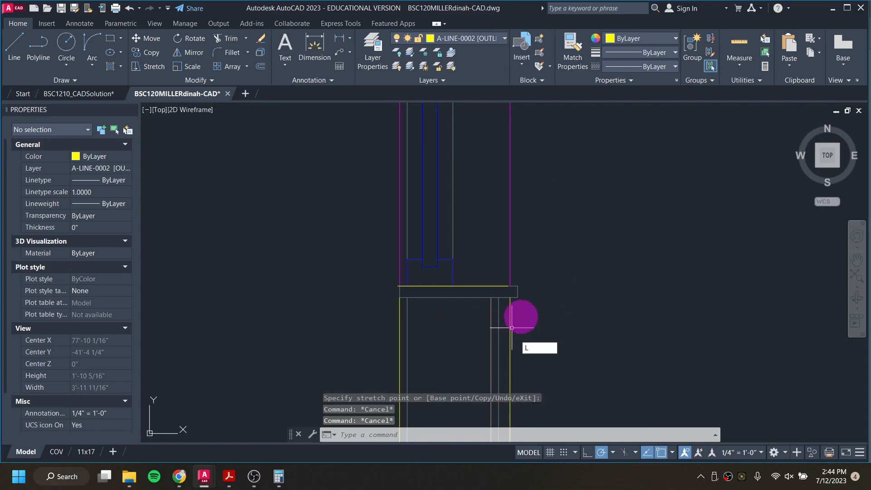
scroll(510, 316, up, 3)
click(510, 285)
click(529, 286)
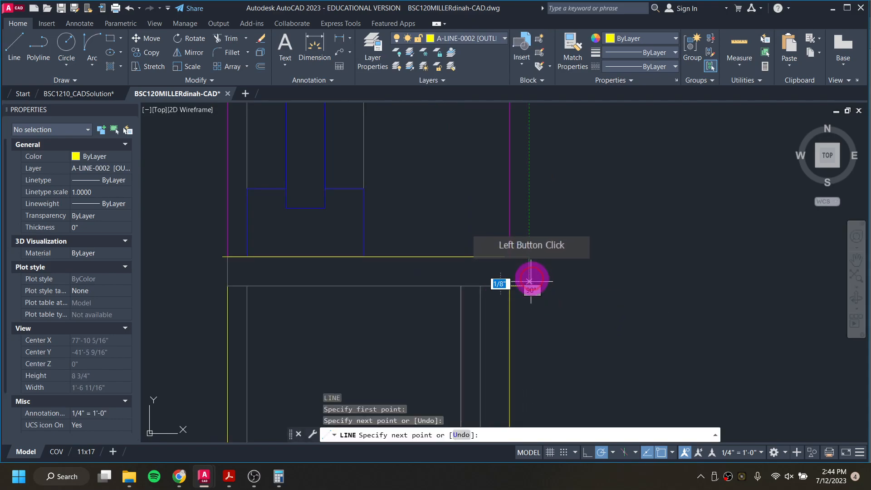
click(529, 256)
click(509, 257)
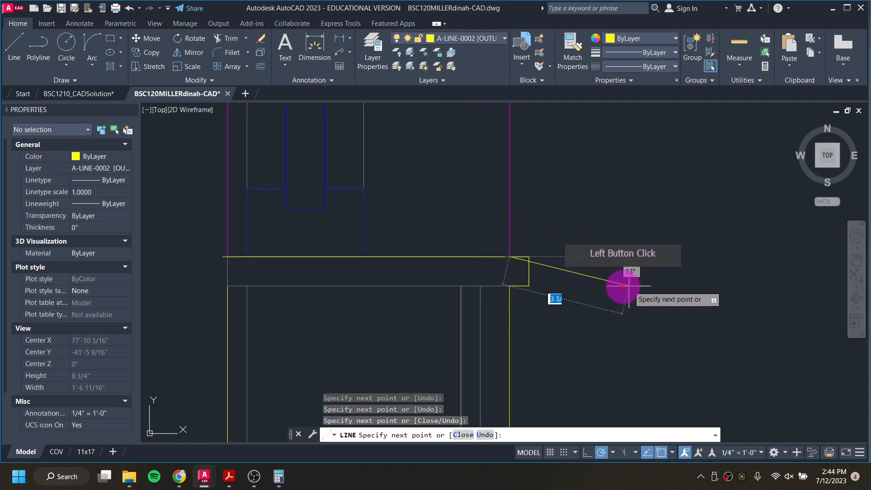
key(Escape)
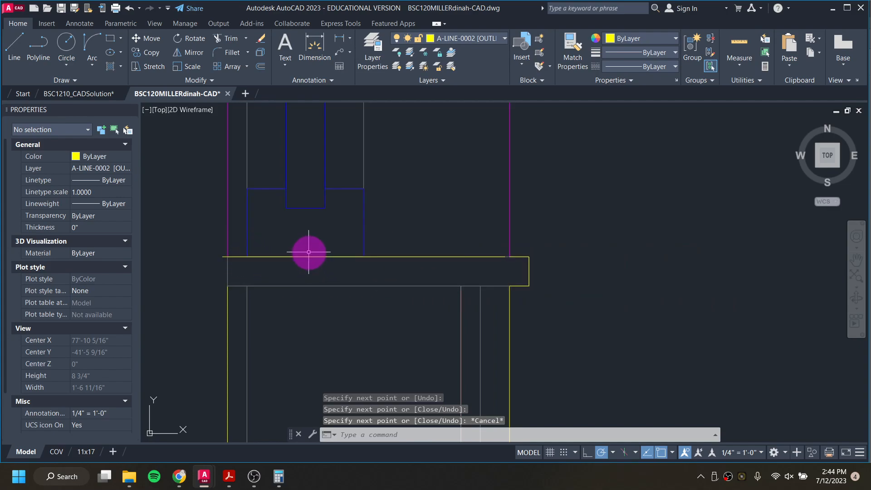
Step: Stretch both ends of the sill's top line to meet the wall edge and the projecting nose
click(306, 257)
scroll(229, 251, up, 4)
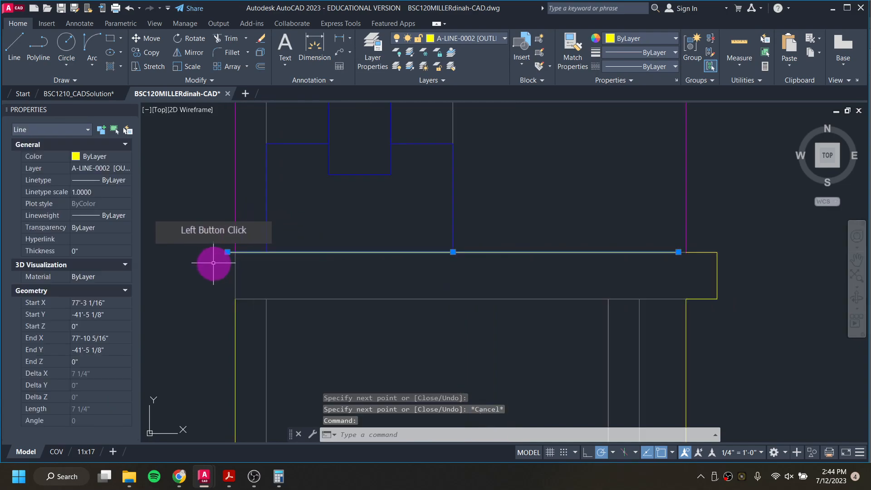
click(235, 246)
click(247, 246)
scroll(487, 273, down, 2)
middle_drag(729, 266, 553, 255)
scroll(554, 255, up, 2)
click(680, 230)
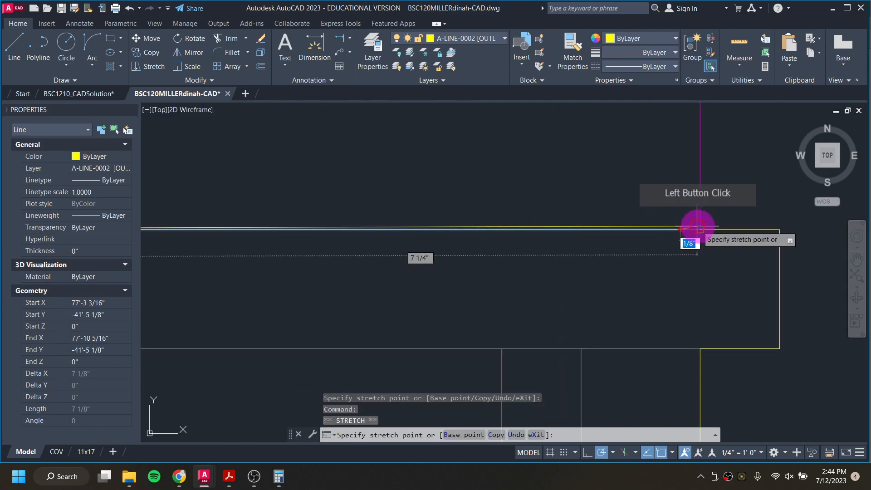
click(701, 228)
key(Escape)
key(Escape)
scroll(566, 287, down, 3)
middle_drag(367, 298, 456, 280)
text(l)
key(Return)
click(381, 253)
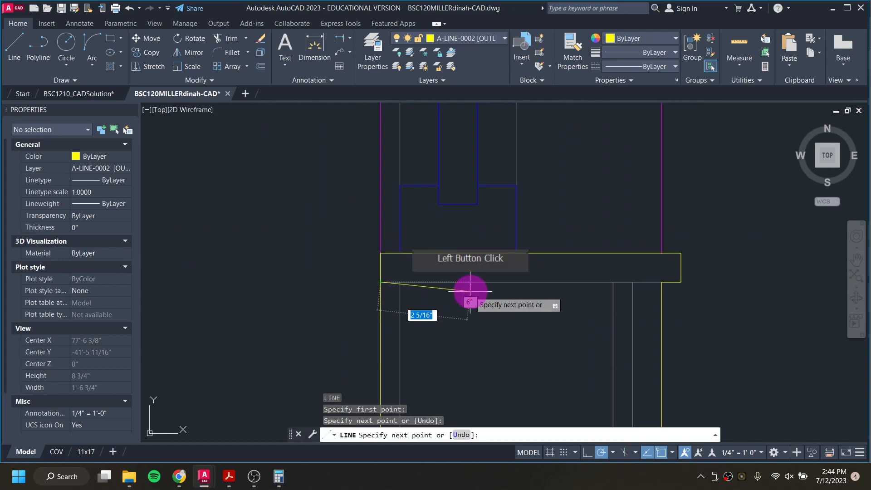
key(Escape)
key(Escape)
Step: Move the horizontal line at the window head down to the head's lower edge
scroll(472, 303, down, 6)
scroll(451, 156, up, 4)
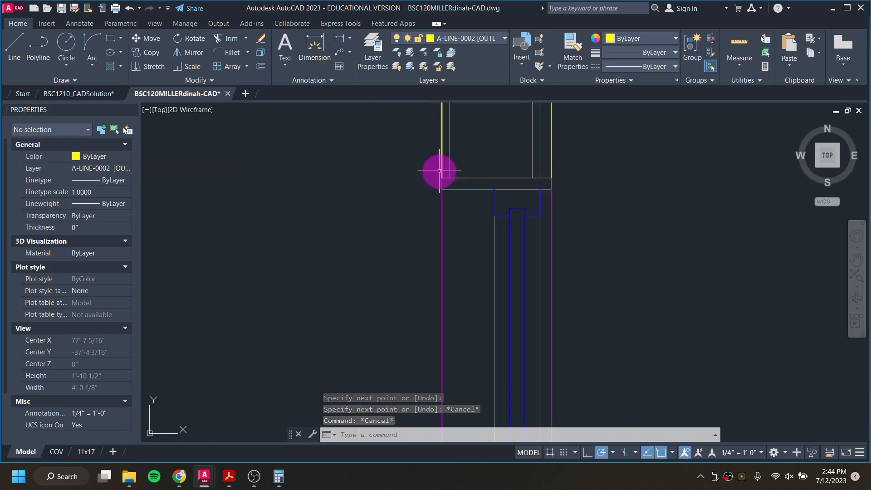
click(463, 165)
key(Escape)
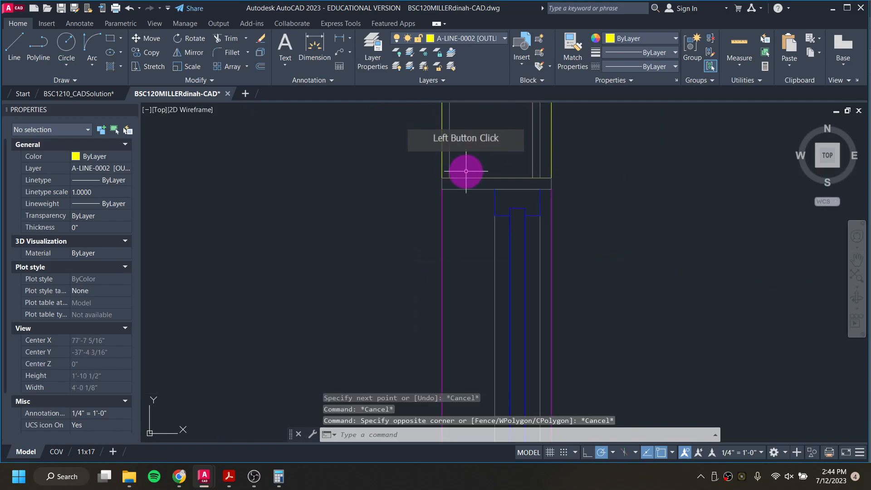
click(416, 159)
click(598, 179)
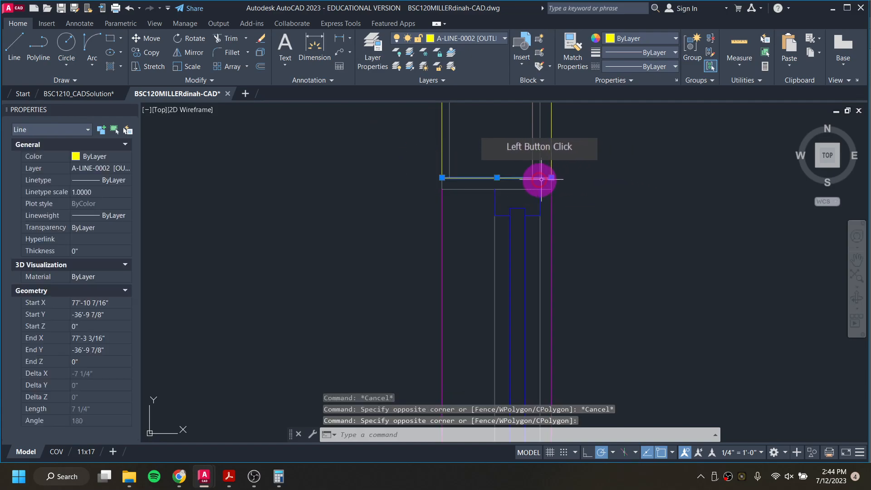
click(497, 177)
click(497, 189)
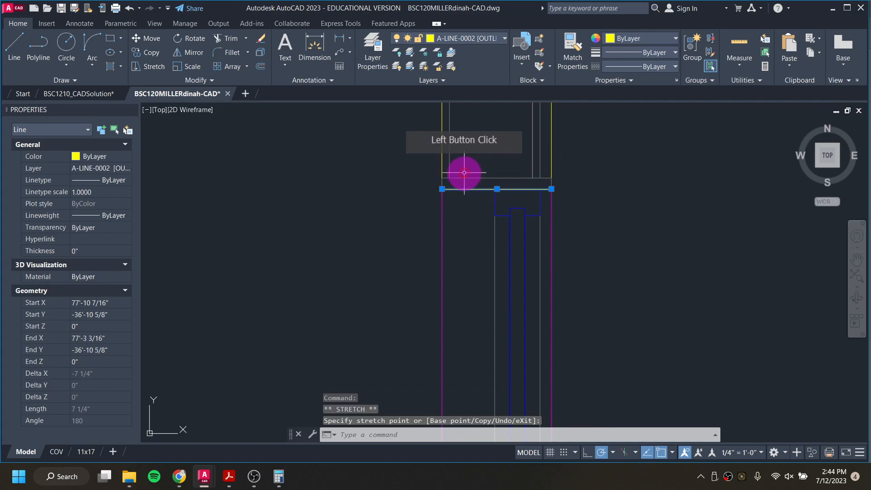
click(441, 169)
click(448, 179)
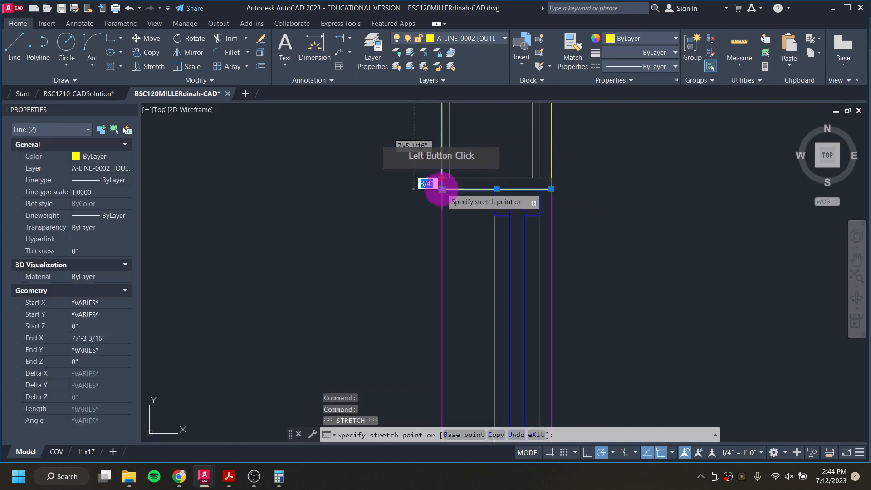
click(564, 180)
click(552, 170)
click(551, 188)
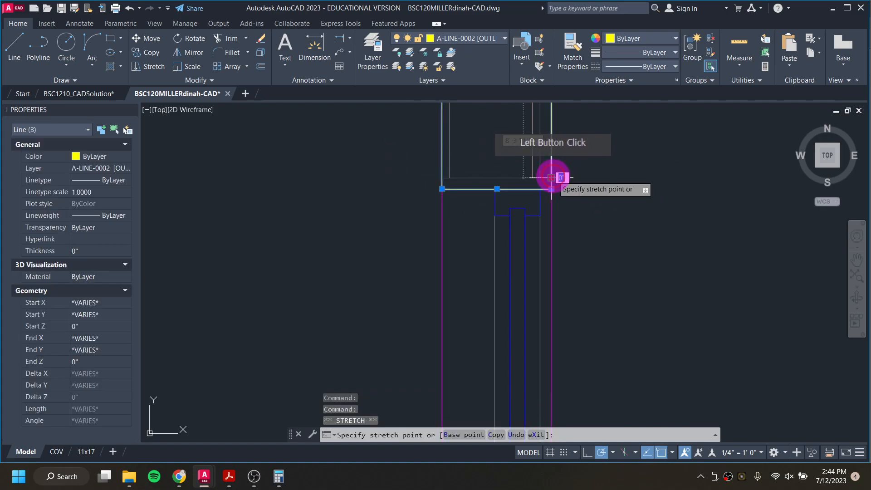
key(Escape)
key(Escape)
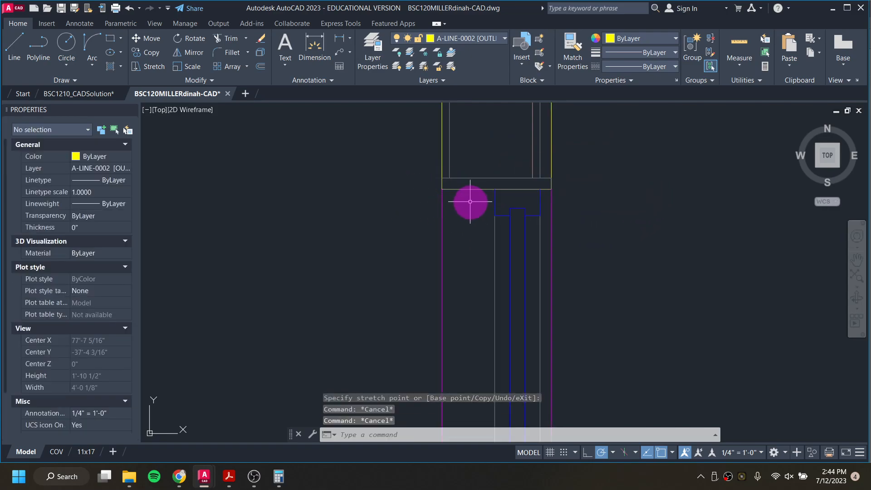
Step: Send the window section block to the back of the draw order
click(495, 208)
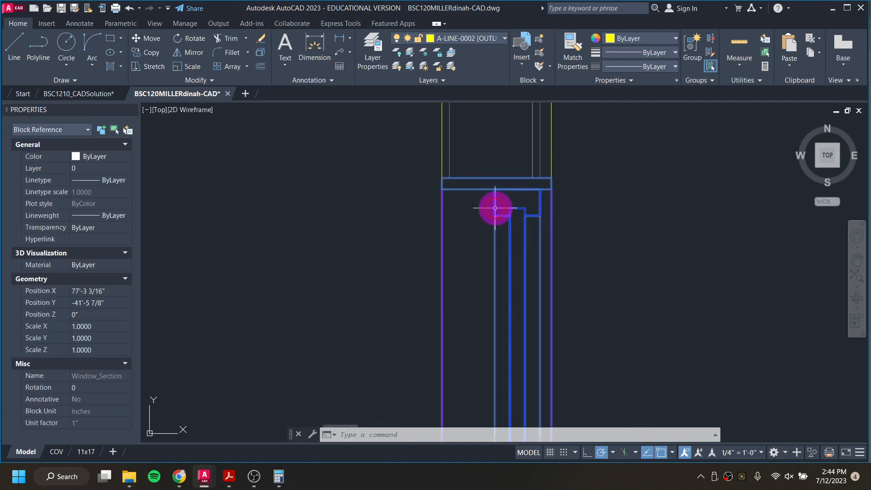
right_click(507, 241)
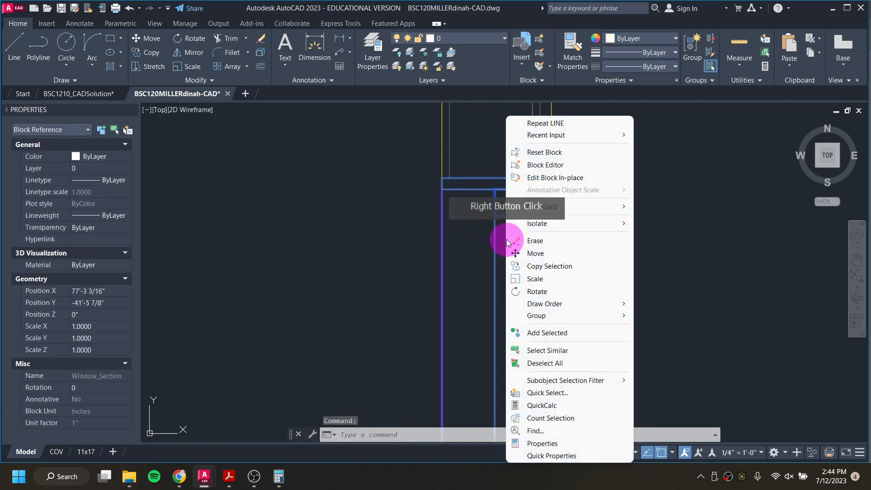
mouse_move(552, 303)
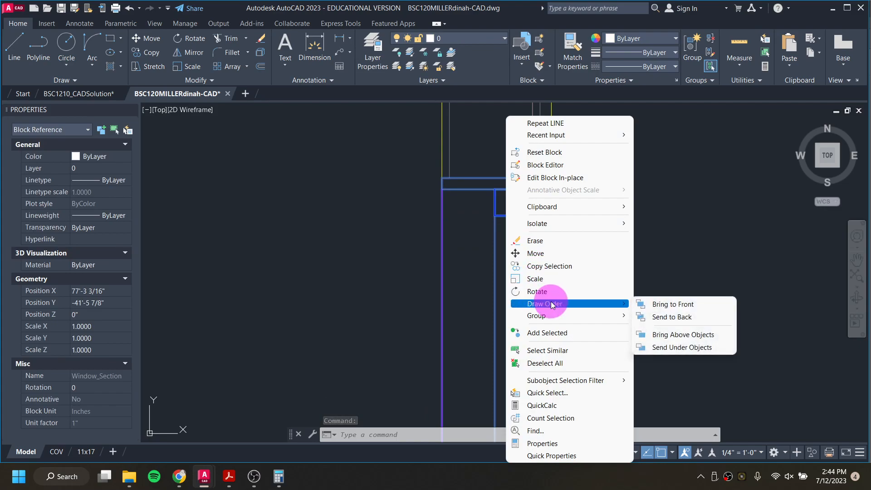
click(668, 317)
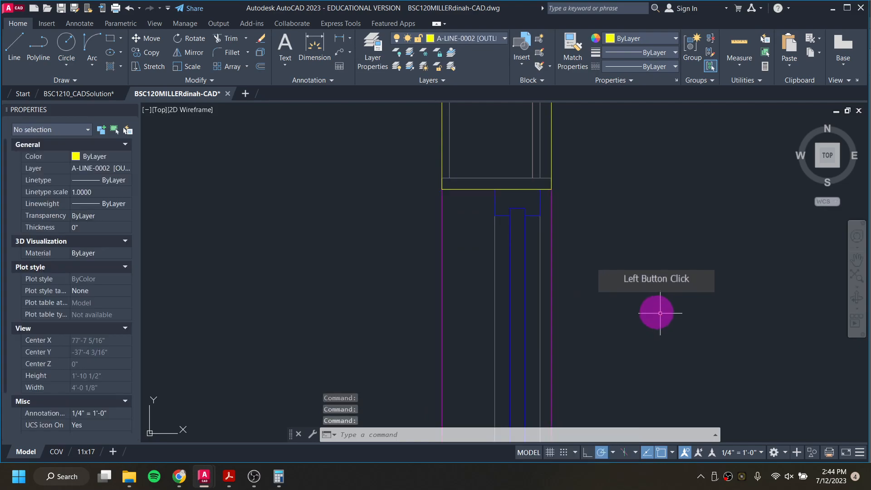
Step: Delete the two horizontal construction lines running across the elevation at the window head
scroll(502, 229, down, 3)
mouse_move(401, 302)
middle_down()
mouse_move(511, 278)
mouse_move(579, 279)
middle_up()
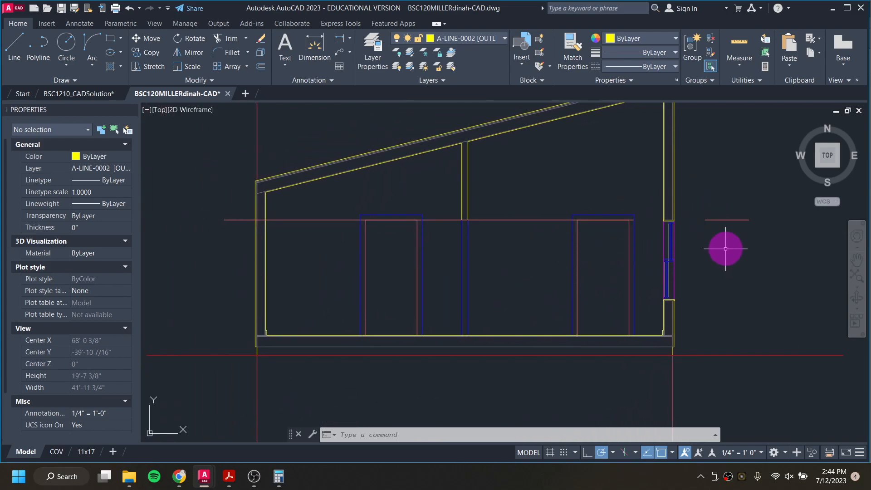
click(724, 219)
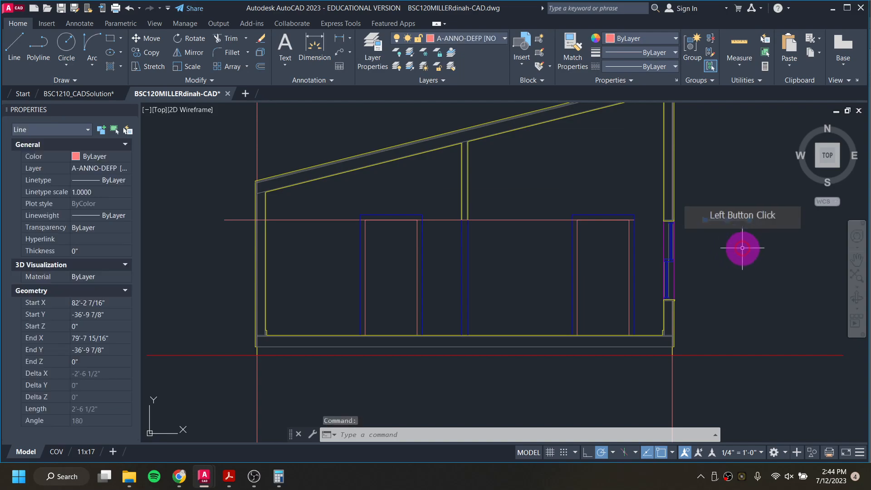
key(Delete)
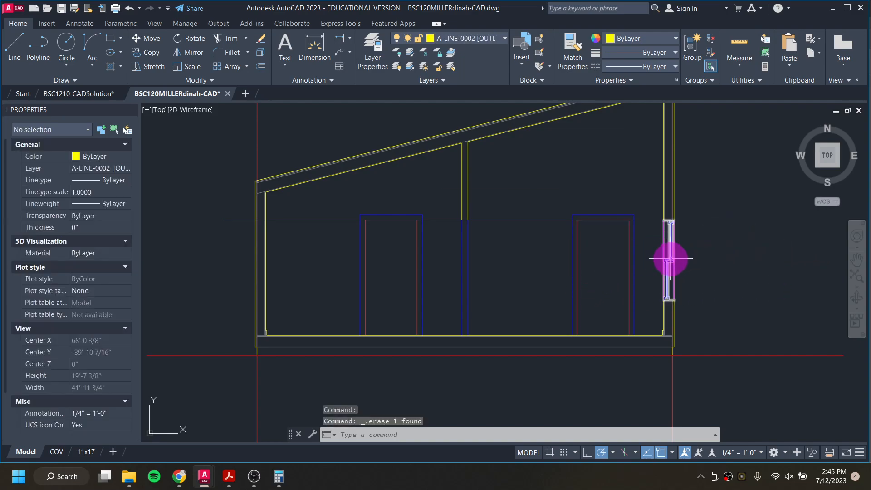
click(488, 219)
key(Delete)
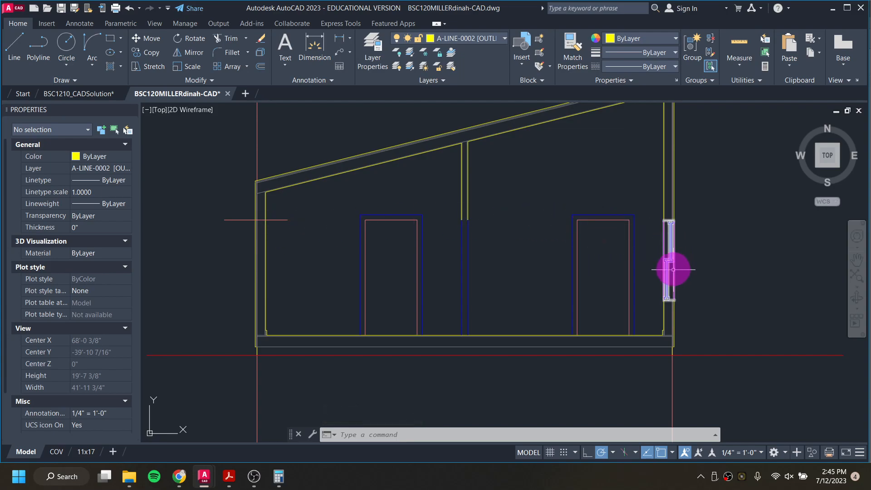
Step: Draw a horizontal line across the wall thickness where the wall meets the window head
scroll(461, 230, up, 5)
scroll(487, 221, up, 2)
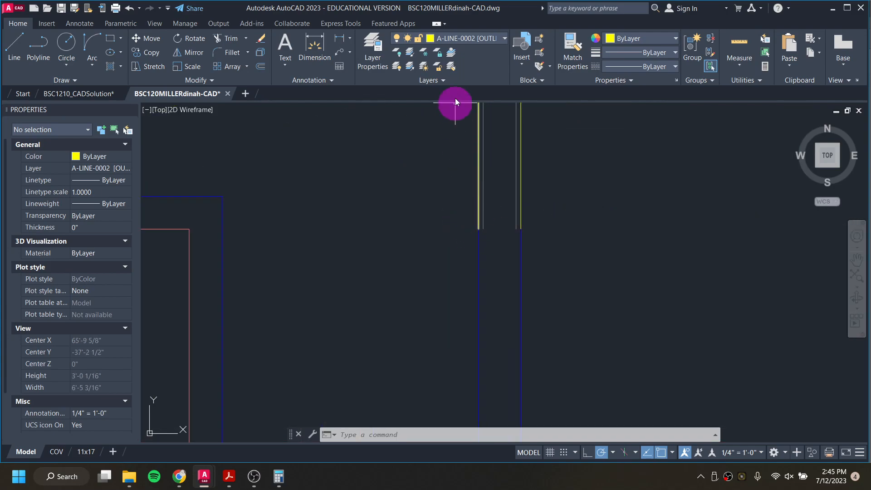
text(l)
key(Return)
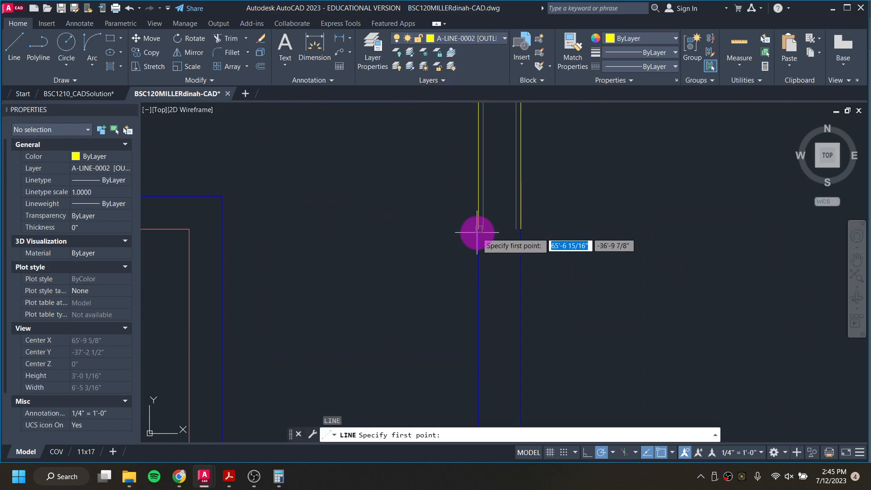
click(477, 230)
click(520, 230)
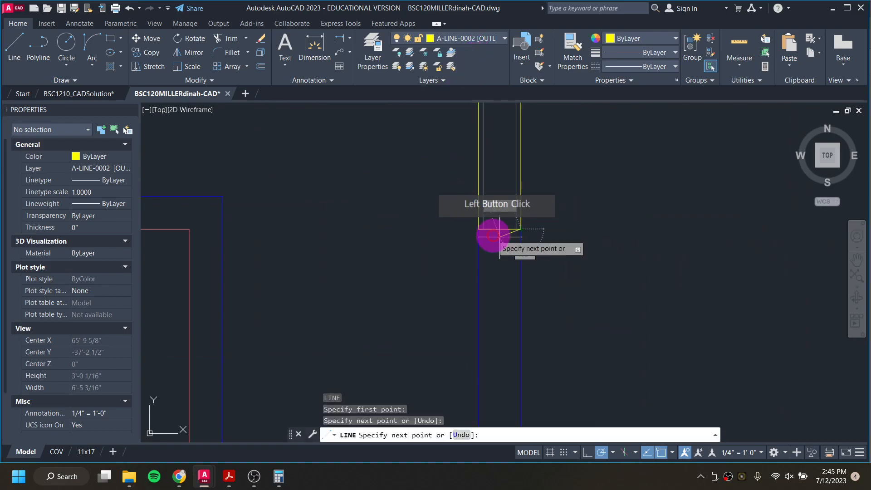
key(Escape)
Step: Inspect the properties of the new head line and the floor lines
scroll(499, 228, down, 1)
scroll(499, 228, down, 3)
click(501, 227)
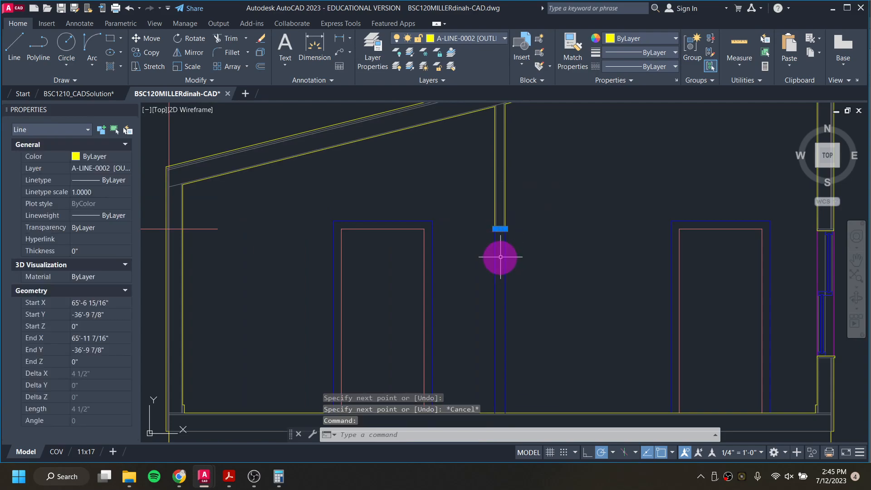
scroll(502, 265, down, 3)
key(Escape)
scroll(505, 317, up, 5)
click(506, 325)
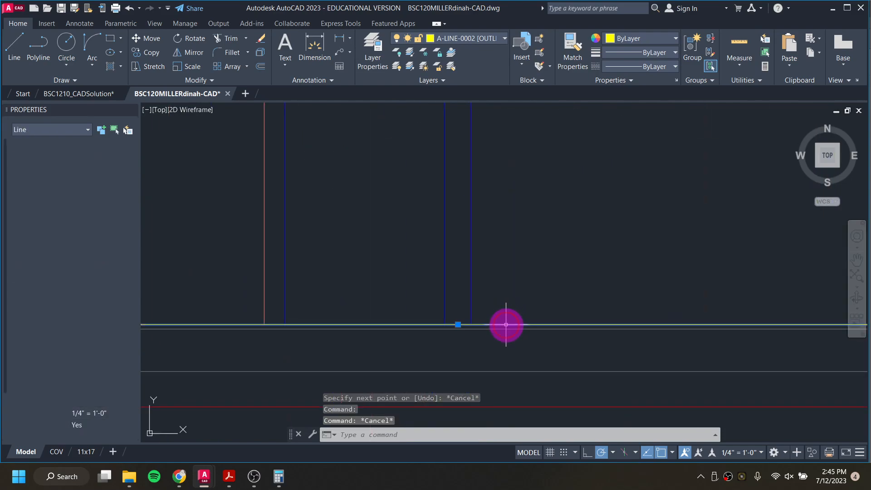
click(498, 328)
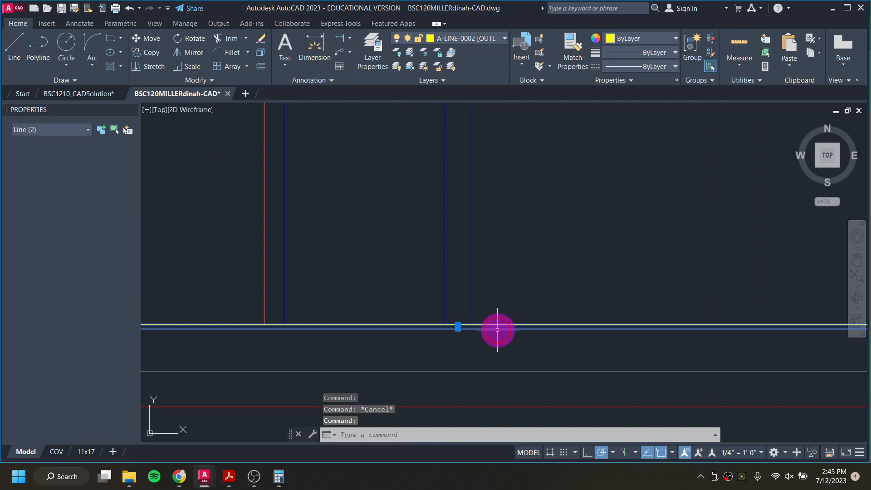
click(493, 372)
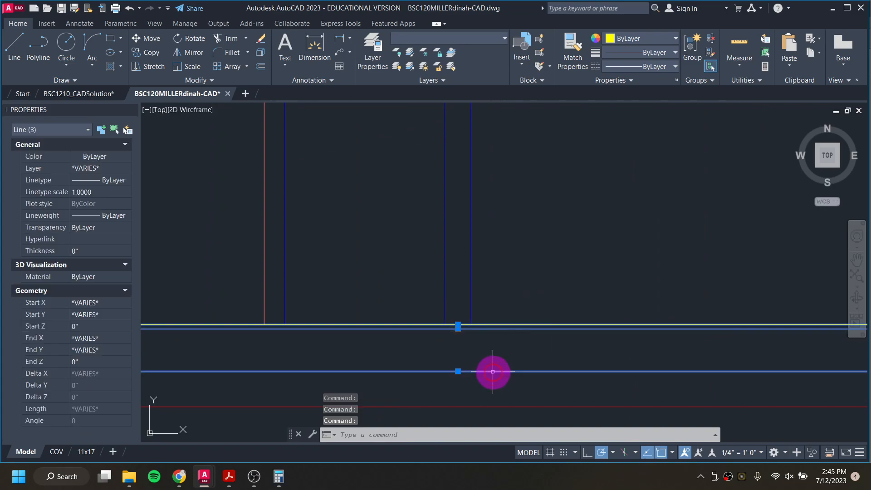
scroll(455, 313, down, 3)
key(Escape)
key(Escape)
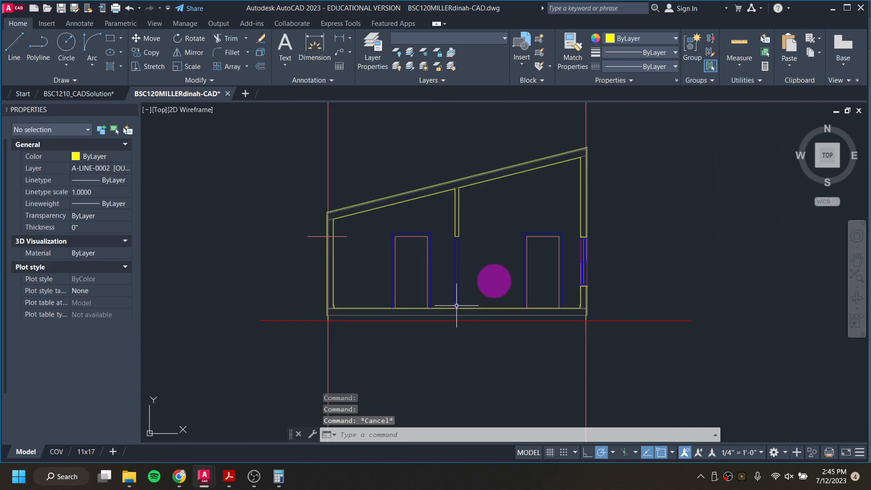
scroll(578, 255, up, 5)
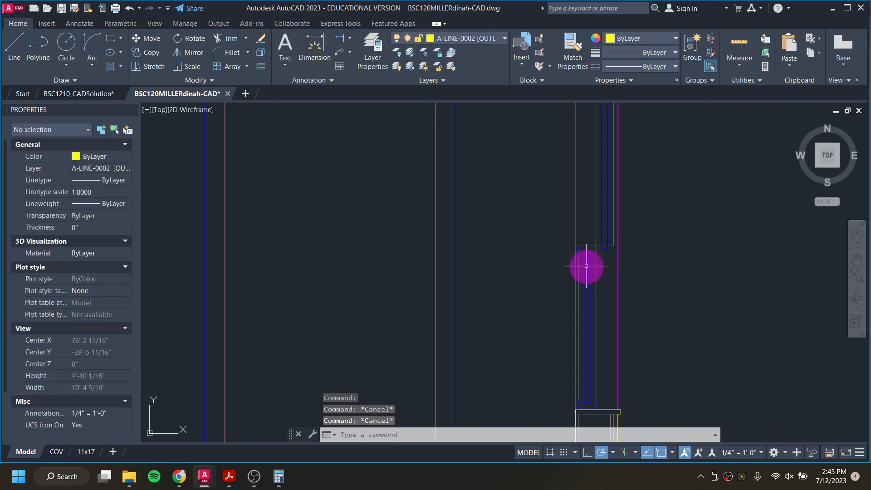
click(585, 255)
middle_drag(571, 274, 549, 265)
scroll(549, 265, down, 3)
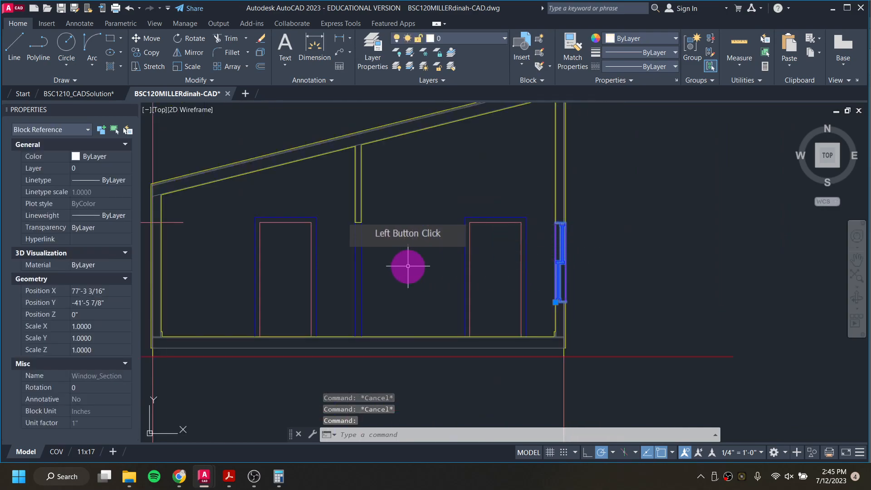
scroll(521, 272, up, 6)
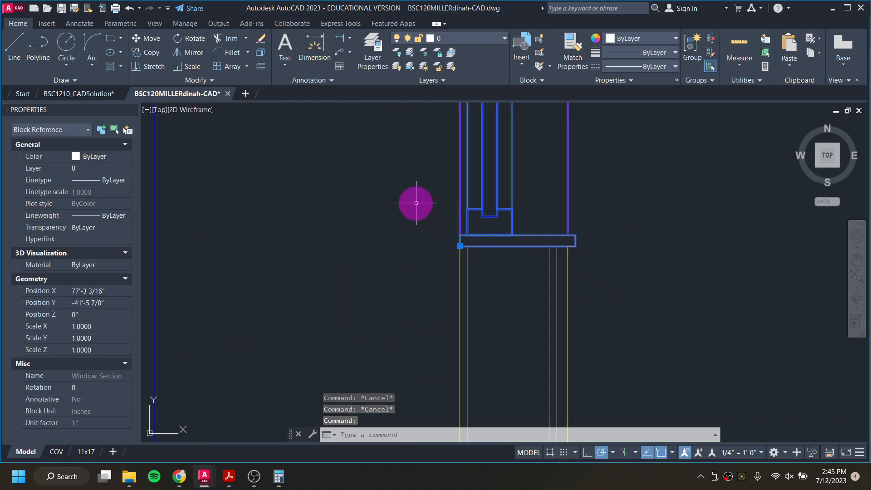
click(420, 205)
click(652, 304)
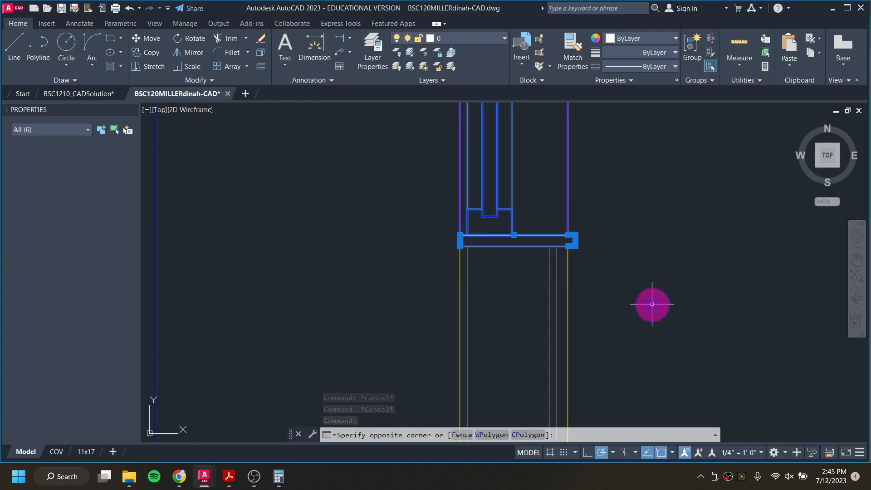
click(593, 253)
scroll(593, 250, down, 2)
key(Escape)
Step: Select the east window block with its sill and head lines and mirror them to the west wall about the vertical centre, keeping the originals
click(527, 207)
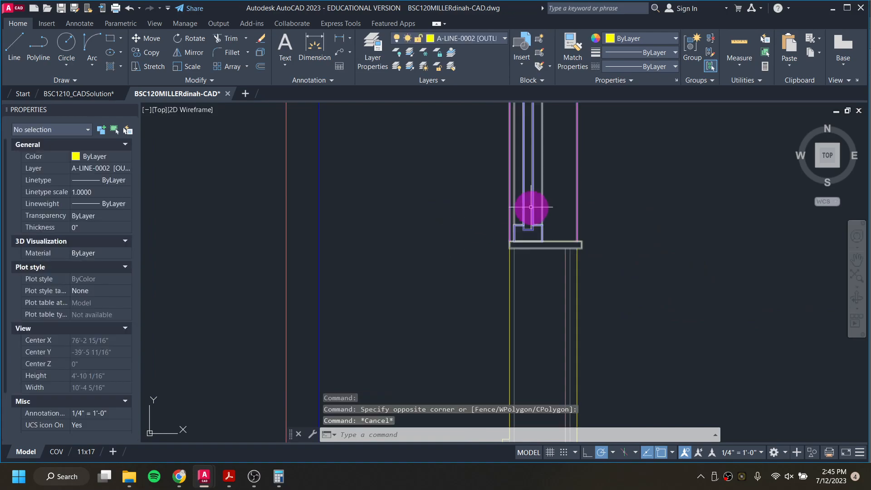
click(402, 186)
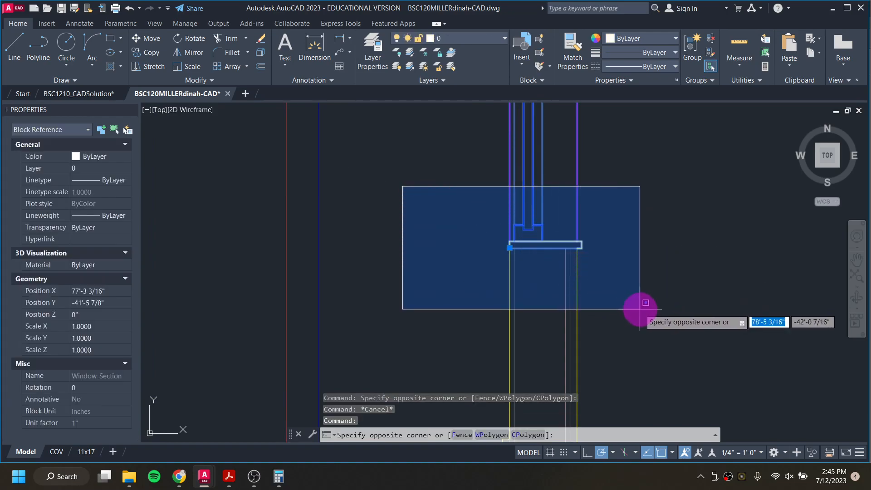
click(640, 309)
scroll(634, 290, down, 5)
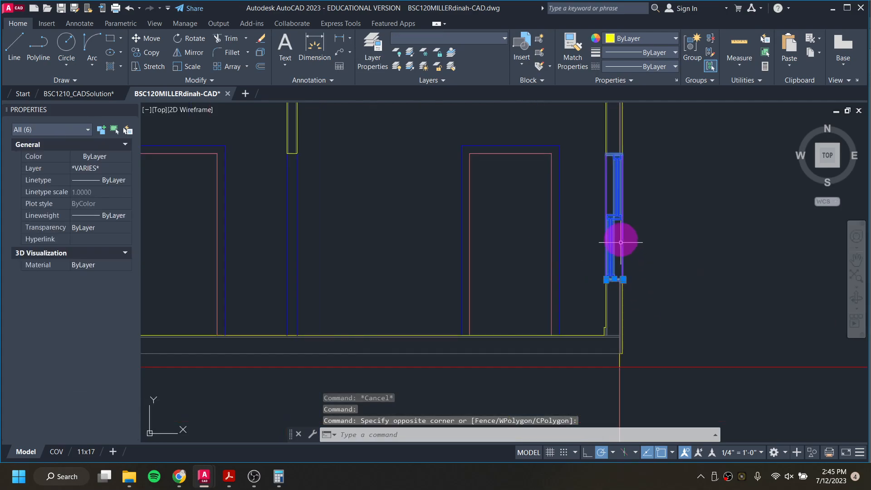
middle_drag(616, 163, 611, 233)
scroll(607, 224, up, 6)
click(535, 206)
click(696, 254)
scroll(562, 249, down, 4)
scroll(510, 284, down, 4)
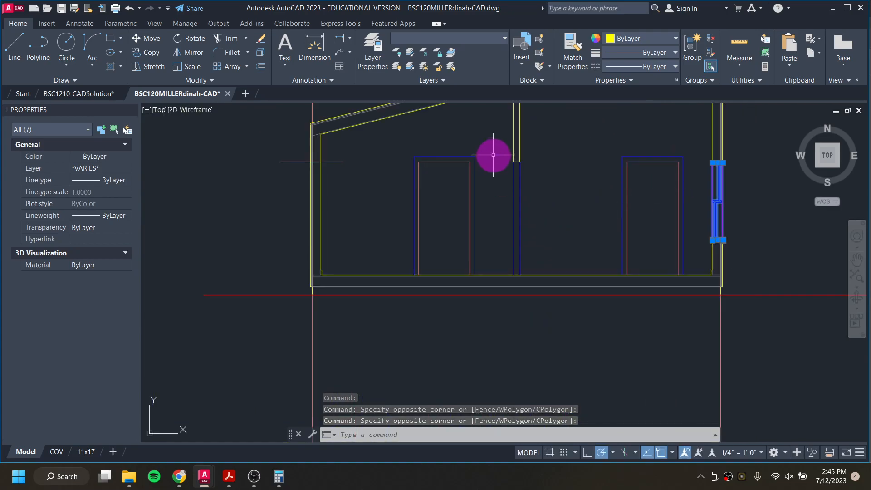
text(mi)
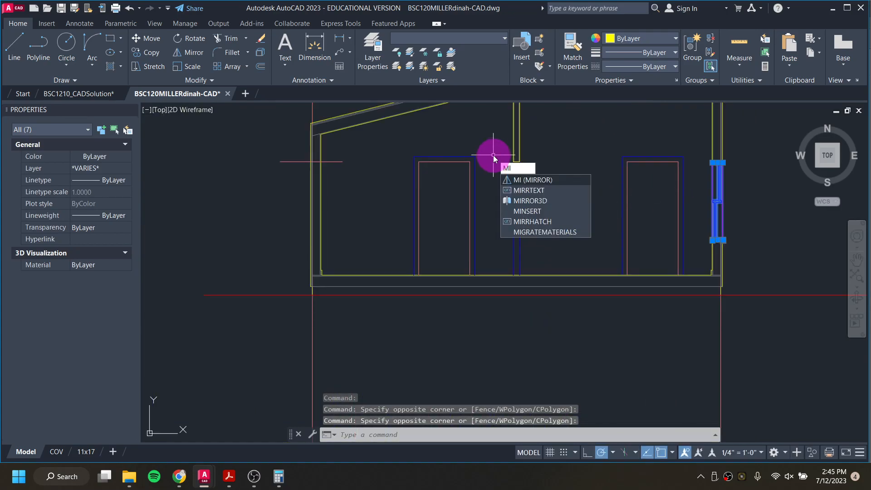
key(Return)
scroll(517, 165, up, 2)
scroll(517, 164, up, 2)
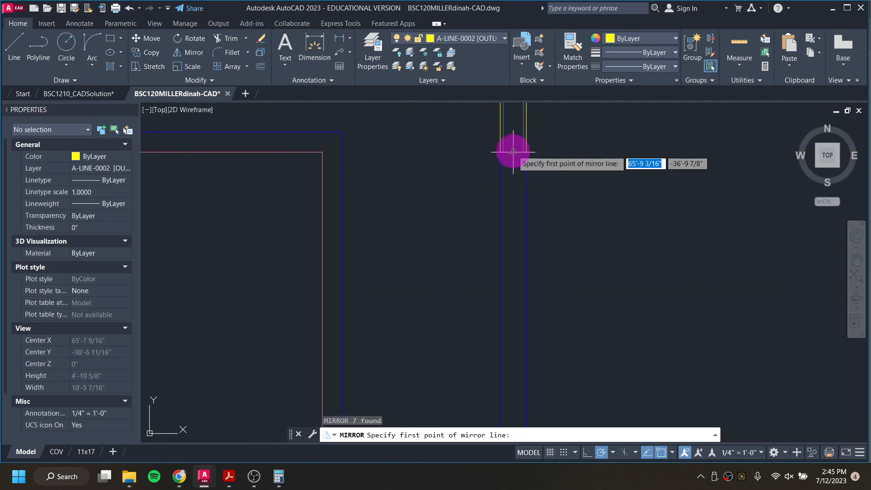
click(513, 151)
scroll(564, 185, down, 3)
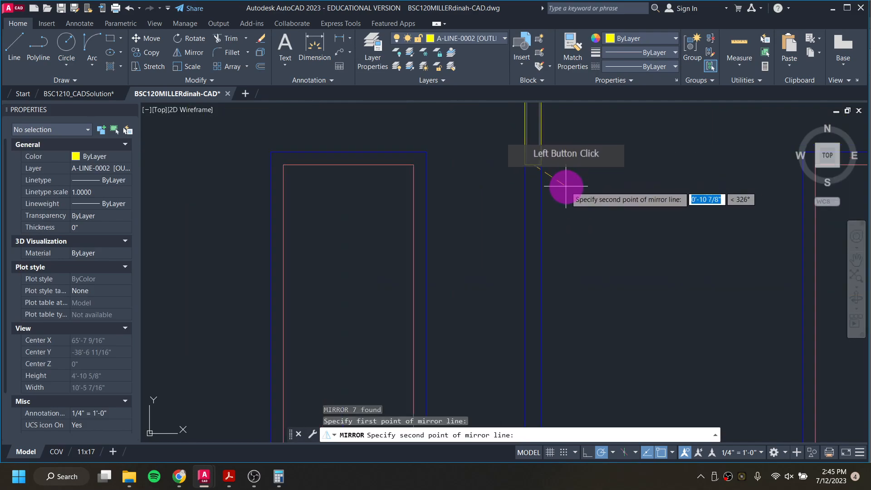
click(552, 378)
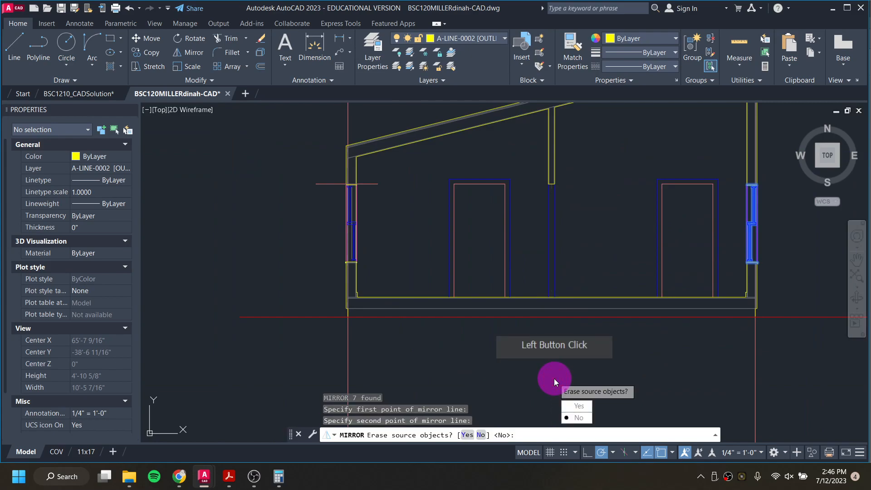
click(574, 417)
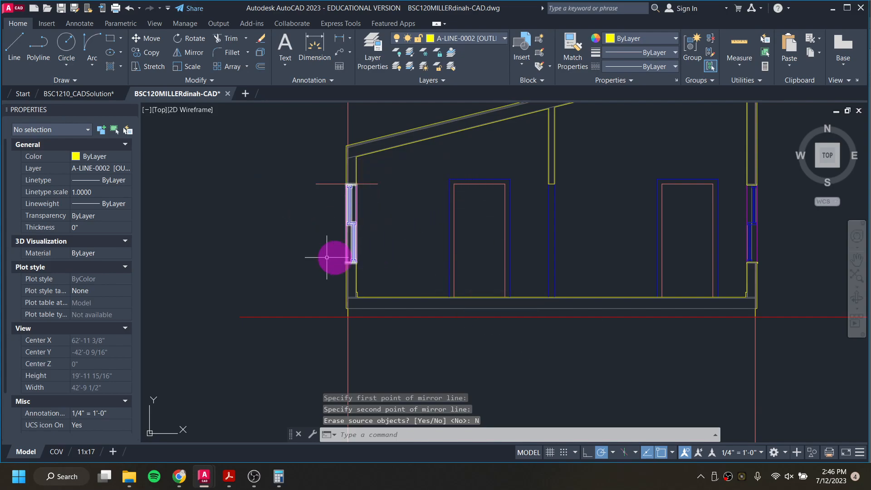
Step: Check the mirrored west window and set the current layer to A-ANNO-DEFP [NO PRINT]
scroll(331, 175, up, 4)
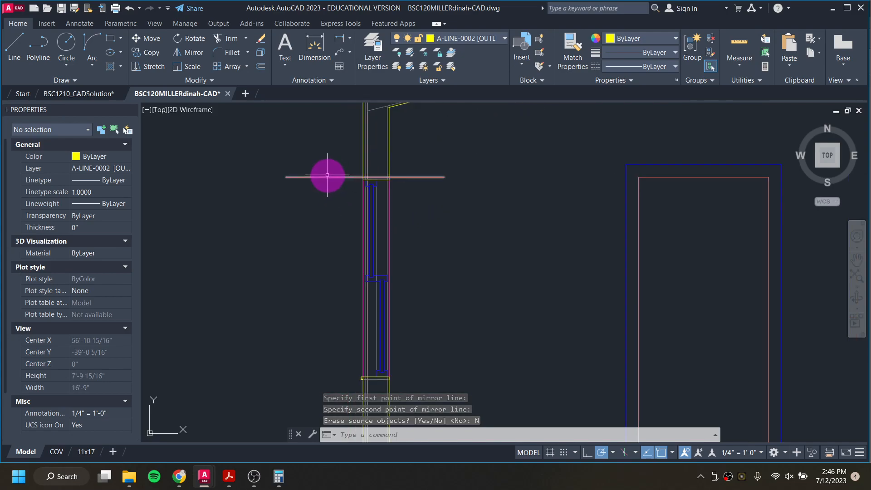
click(327, 174)
click(325, 189)
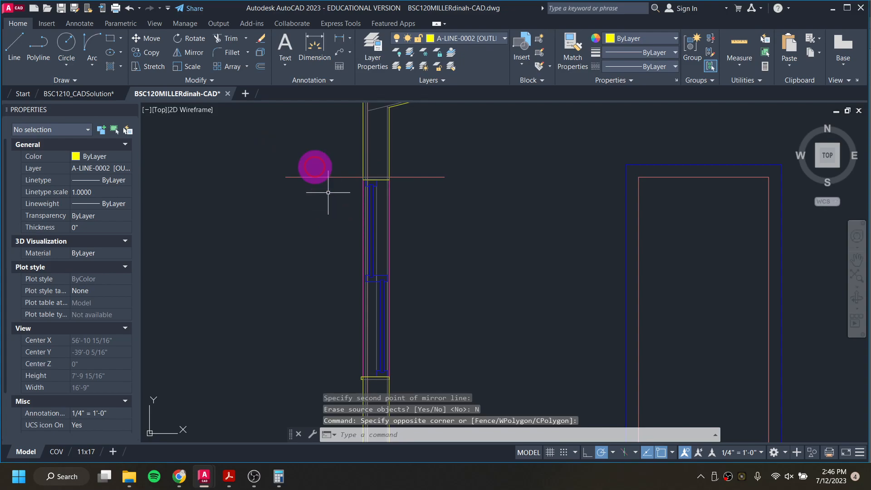
middle_drag(340, 282, 361, 204)
scroll(385, 295, up, 6)
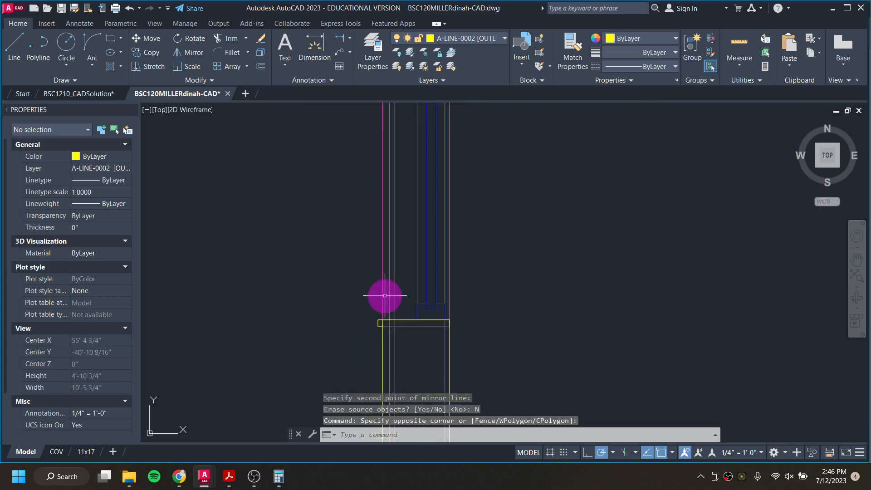
scroll(390, 287, down, 6)
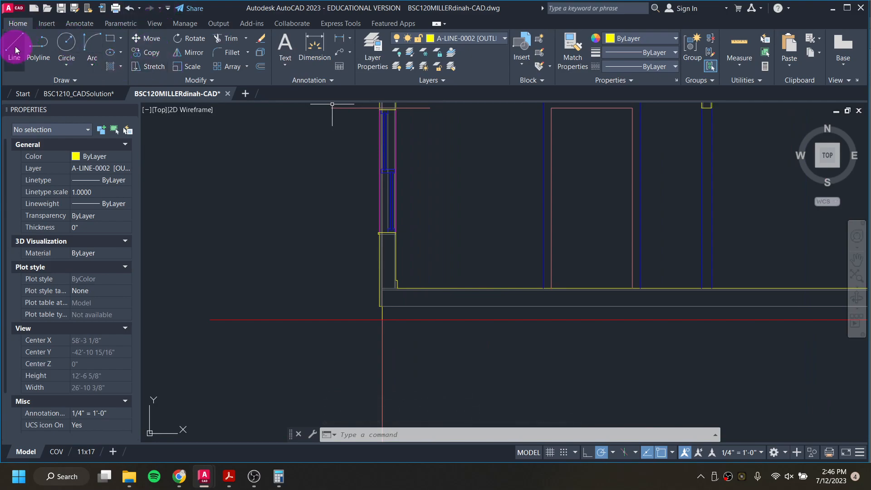
click(472, 38)
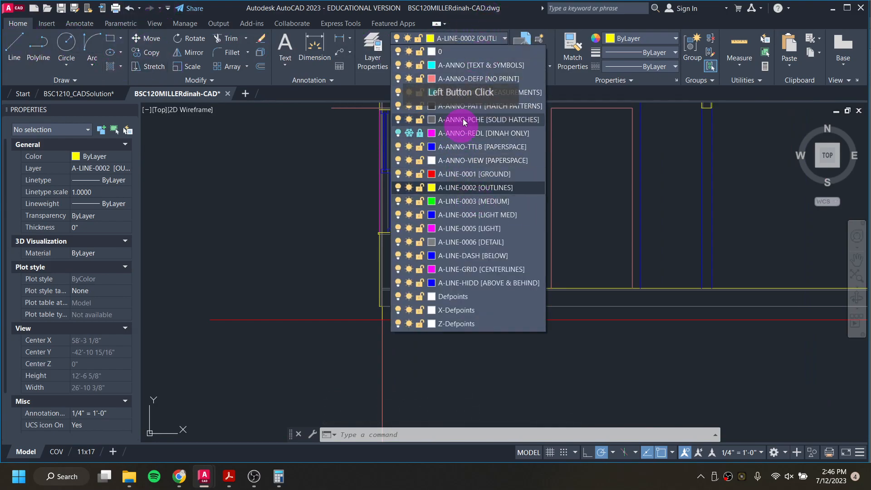
click(470, 80)
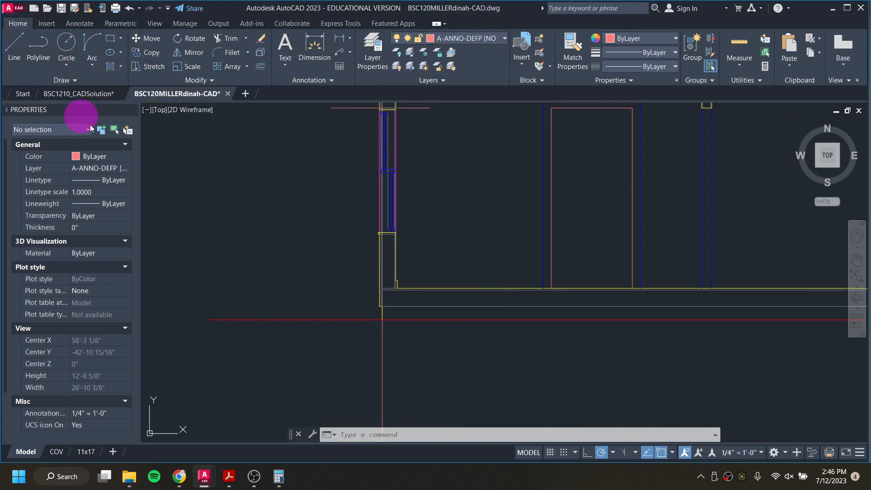
Step: Draw a horizontal line extending left from the west window's sill corner
text(l)
key(Return)
scroll(363, 245, up, 8)
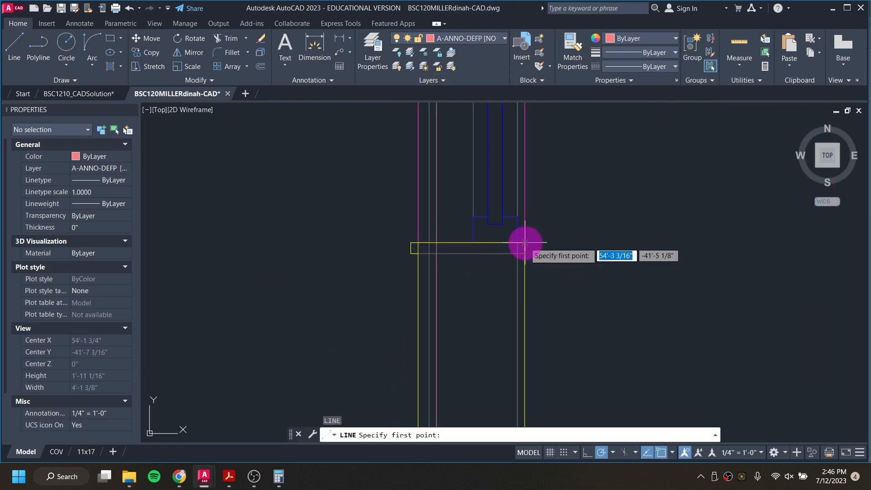
click(525, 243)
click(223, 242)
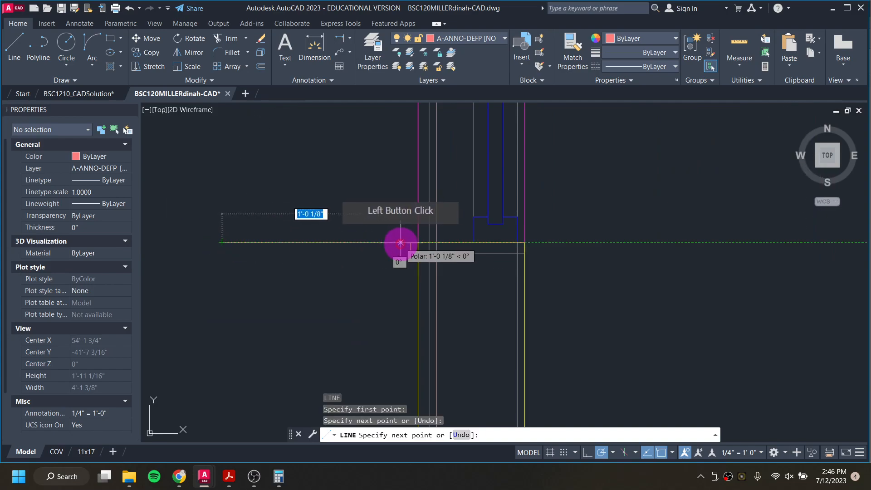
scroll(402, 253, down, 4)
key(Escape)
key(Escape)
scroll(428, 331, down, 3)
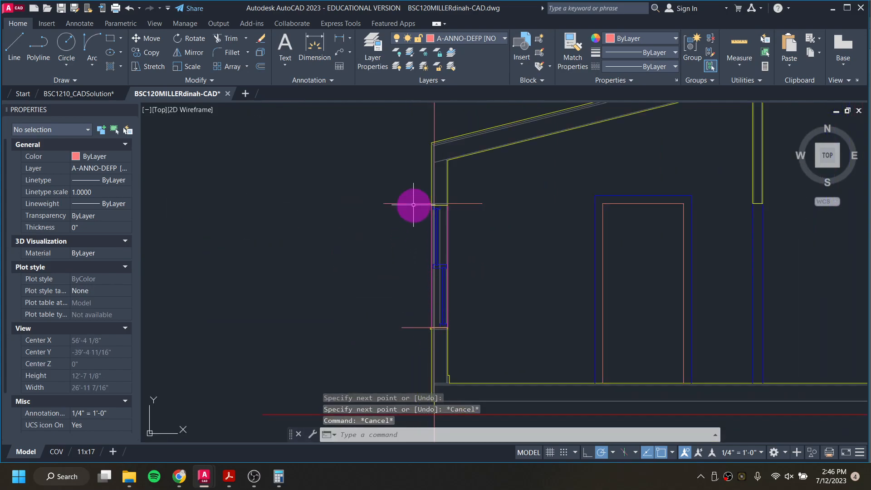
Step: Move the west window with its sill and head lines to the left, clear of the wall
click(416, 192)
click(473, 335)
text(m)
key(Return)
click(448, 328)
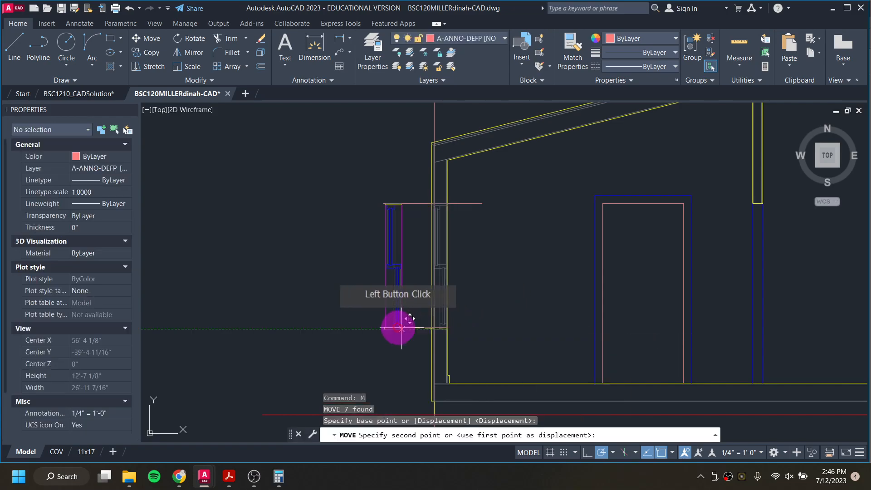
click(358, 328)
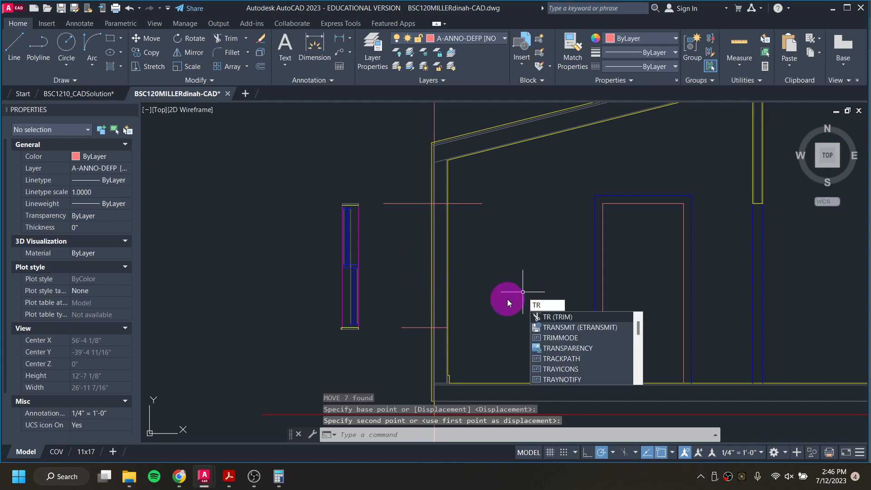
Step: Erase the two leftover horizontal sill and head lines beside the west wall
key(Return)
drag(467, 286, 422, 268)
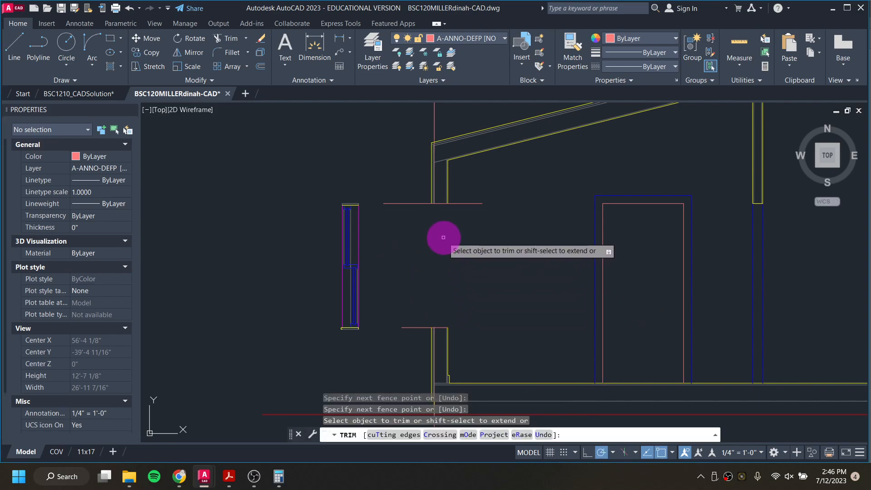
key(Escape)
click(395, 171)
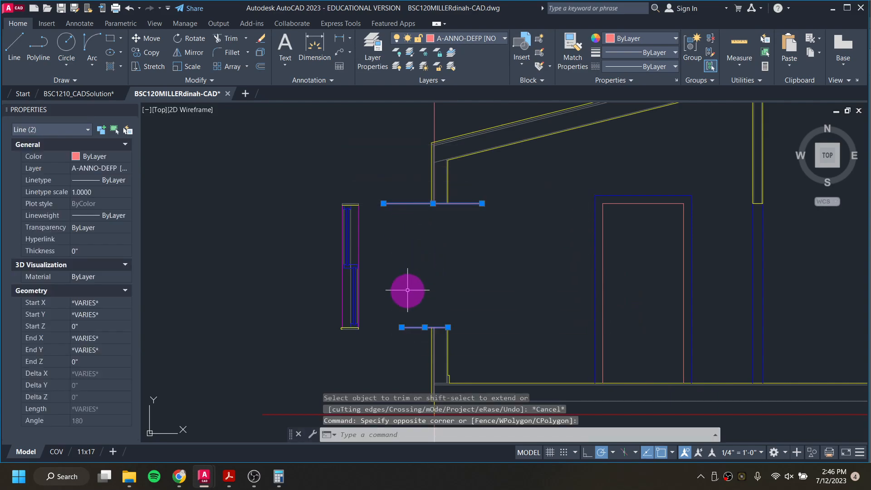
key(Delete)
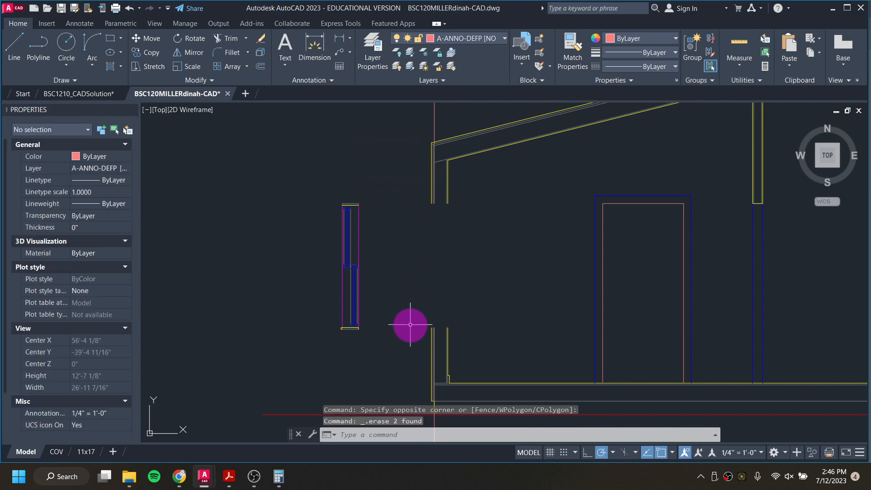
Step: Move the west window group by its sill corner endpoint onto the west wall at floor-line sill height
click(321, 186)
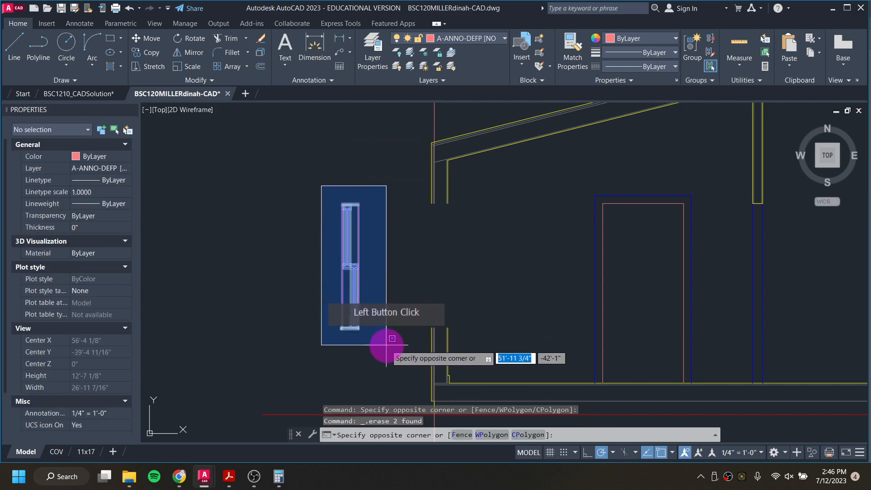
click(386, 344)
text(M)
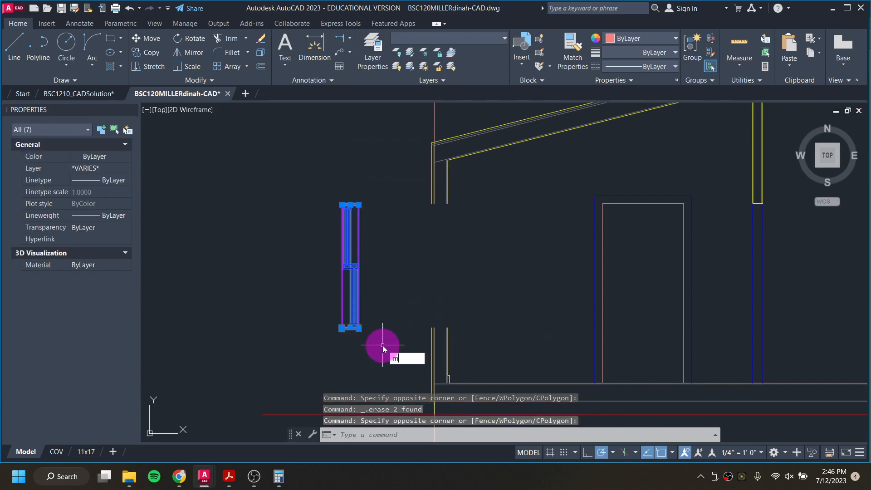
key(Return)
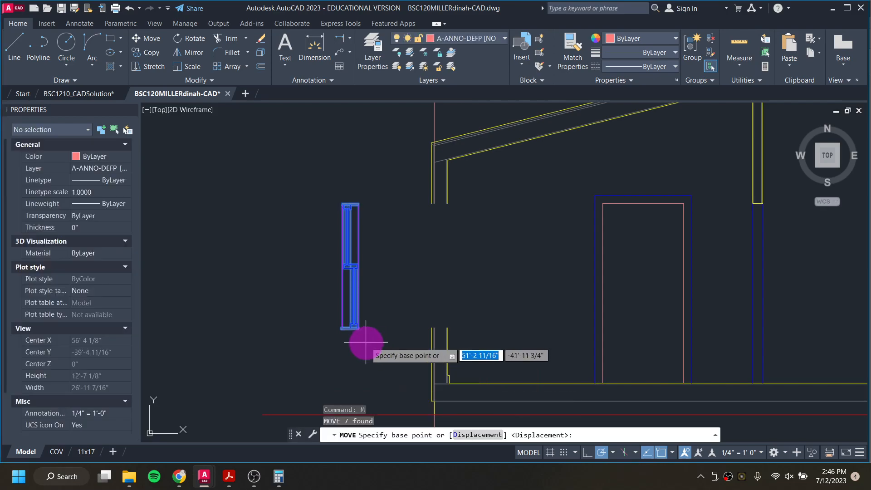
scroll(375, 347, up, 5)
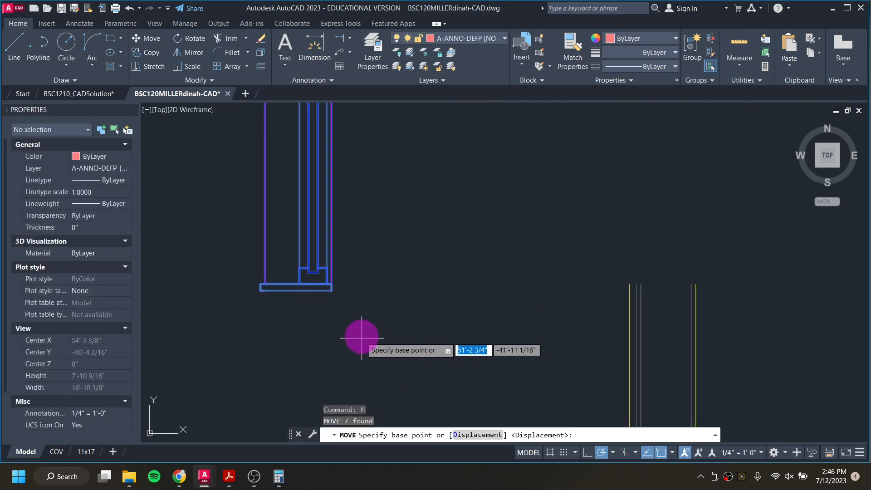
click(331, 289)
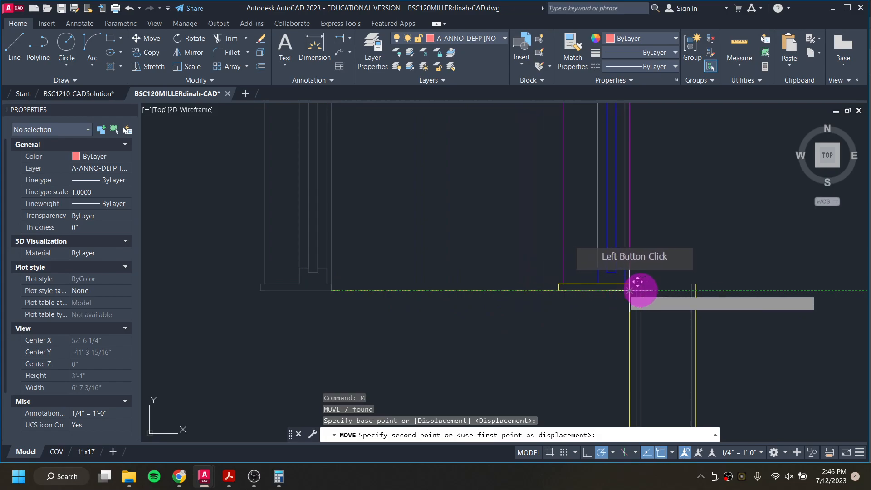
click(714, 300)
Step: Trim the wall lines that pass through the west window's sill
scroll(715, 306, down, 3)
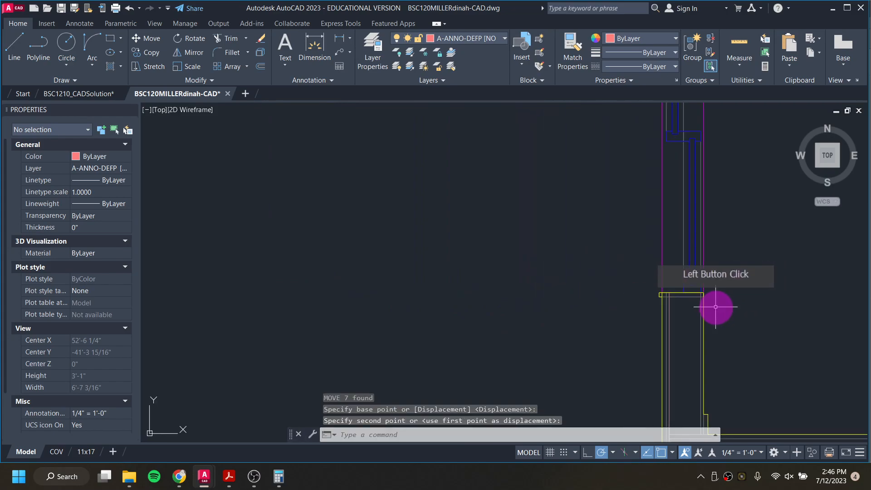
scroll(676, 274, up, 5)
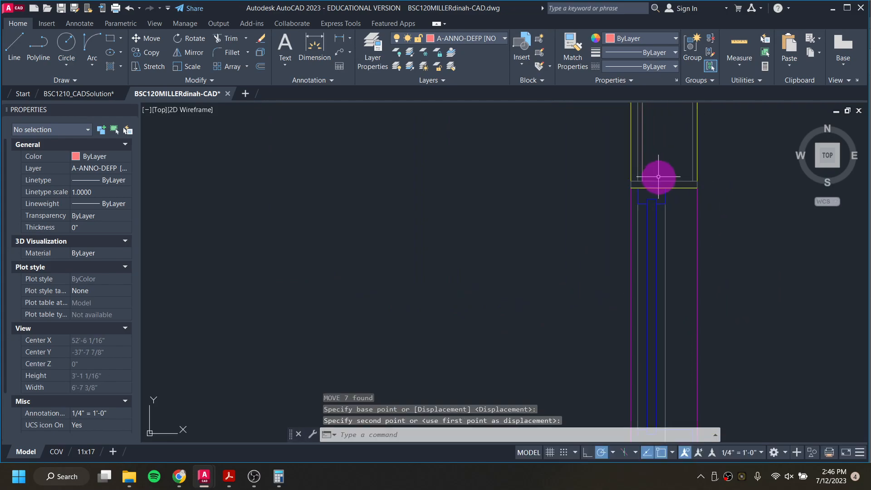
scroll(684, 215, down, 3)
middle_drag(692, 294, 642, 163)
scroll(626, 263, up, 6)
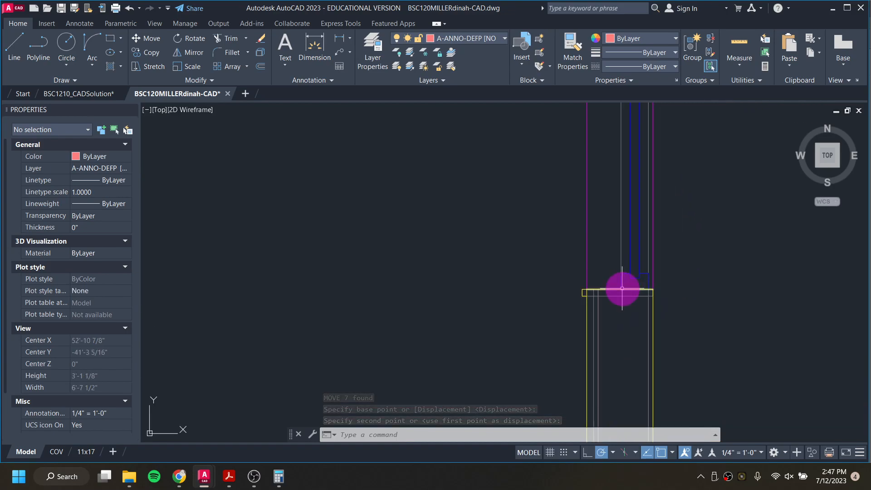
text(tr)
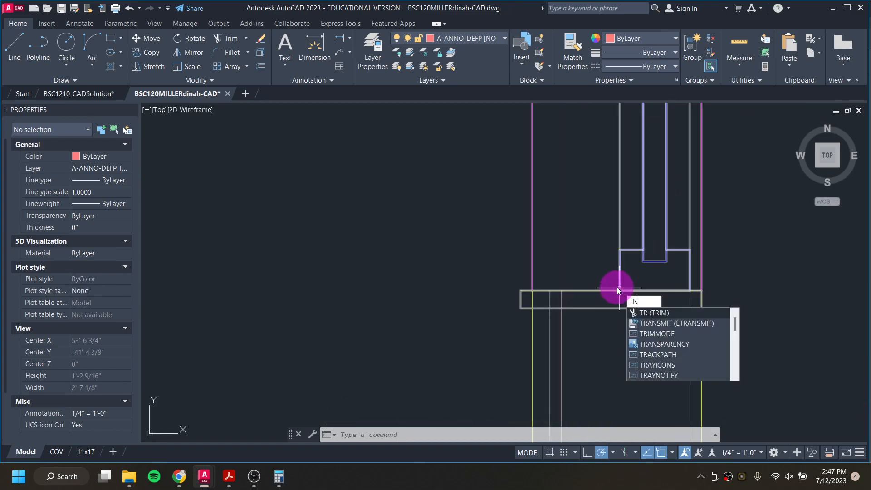
key(Return)
click(563, 298)
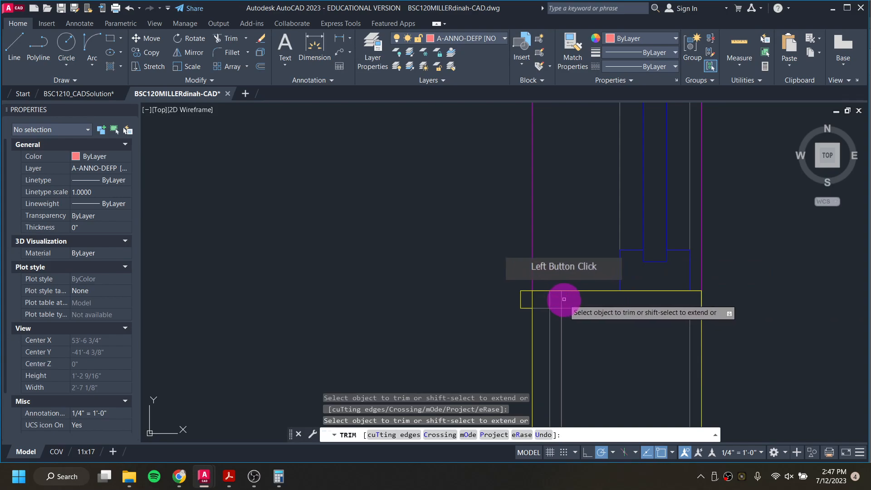
click(532, 298)
click(528, 298)
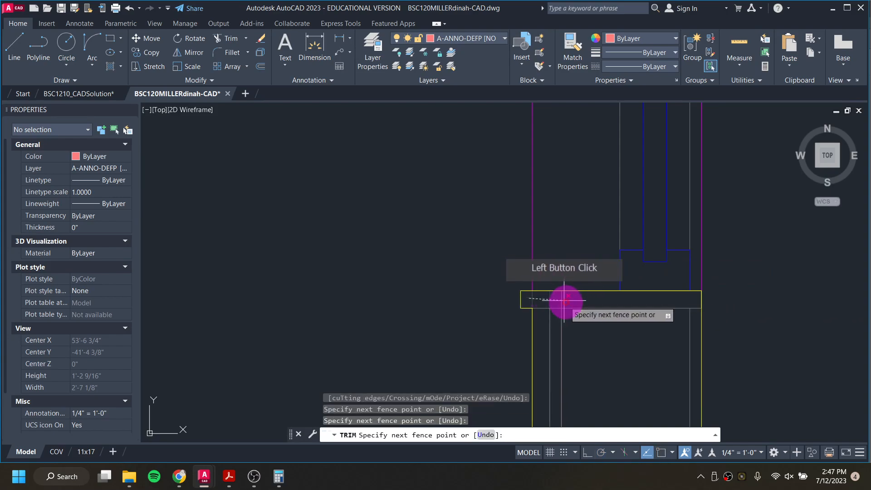
click(560, 299)
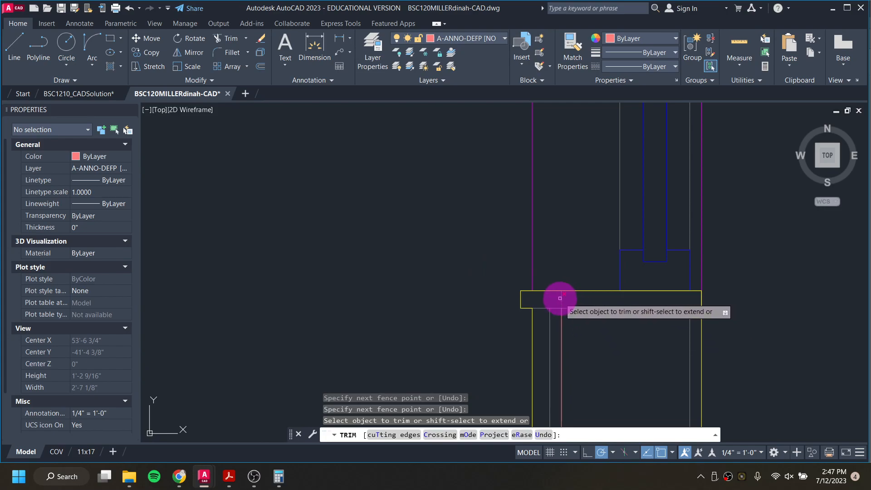
click(562, 299)
scroll(636, 297, down, 6)
mouse_move(622, 227)
middle_down()
mouse_move(607, 305)
mouse_move(578, 381)
middle_up()
key(Escape)
key(Escape)
key(Escape)
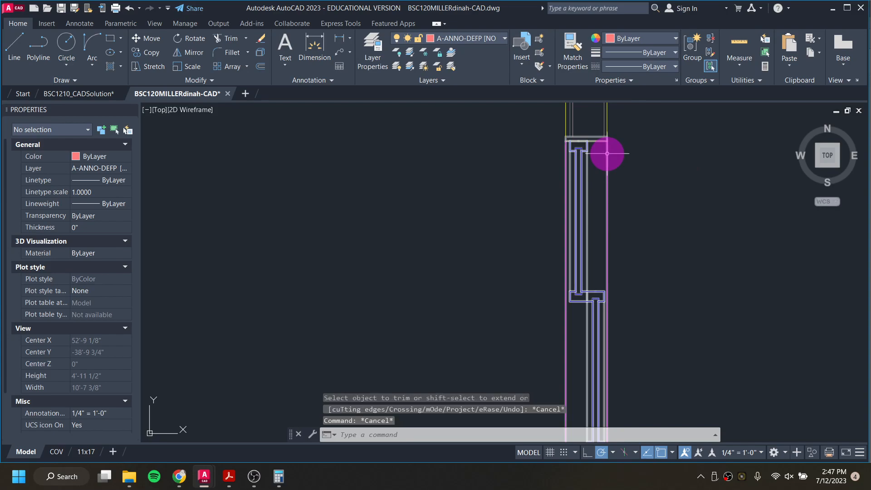
middle_drag(586, 134, 624, 179)
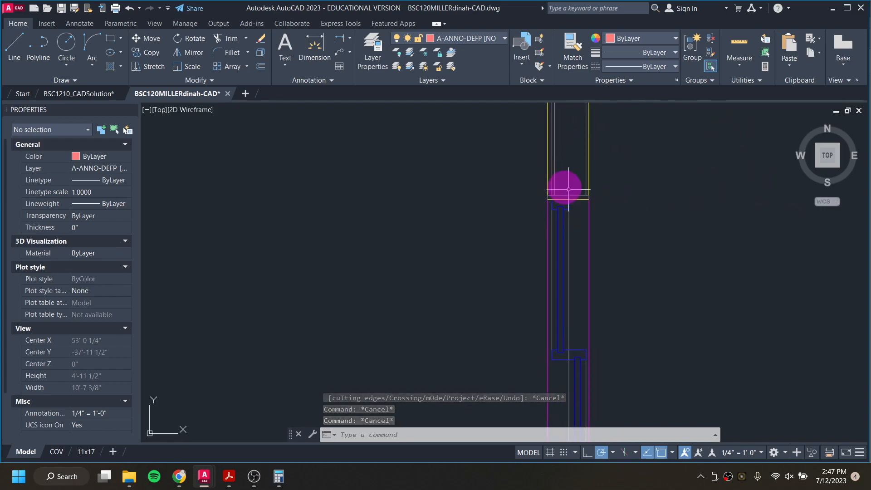
click(546, 179)
scroll(542, 190, up, 4)
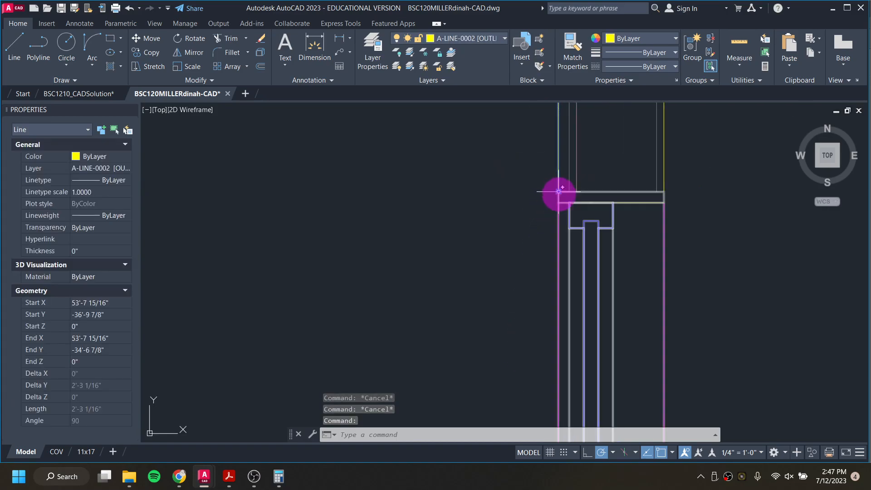
click(559, 191)
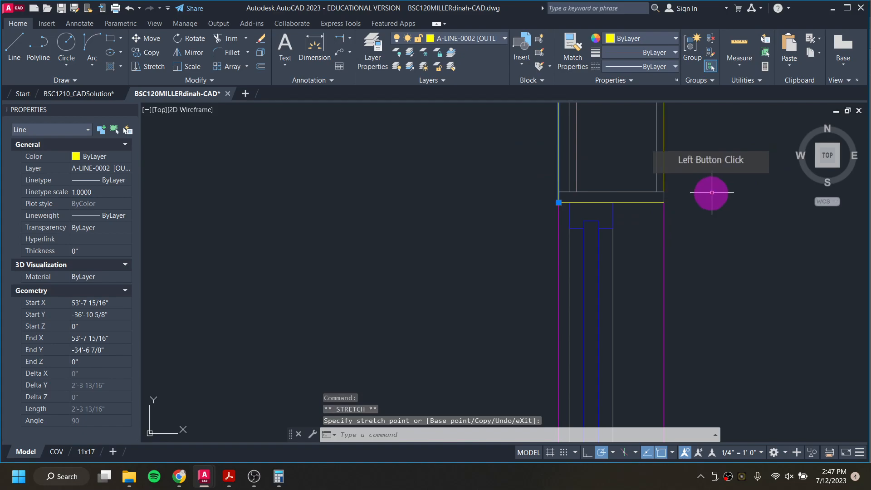
key(Escape)
key(Escape)
Step: Stretch the outer wall line's lower endpoint down to the west window's head line
click(665, 181)
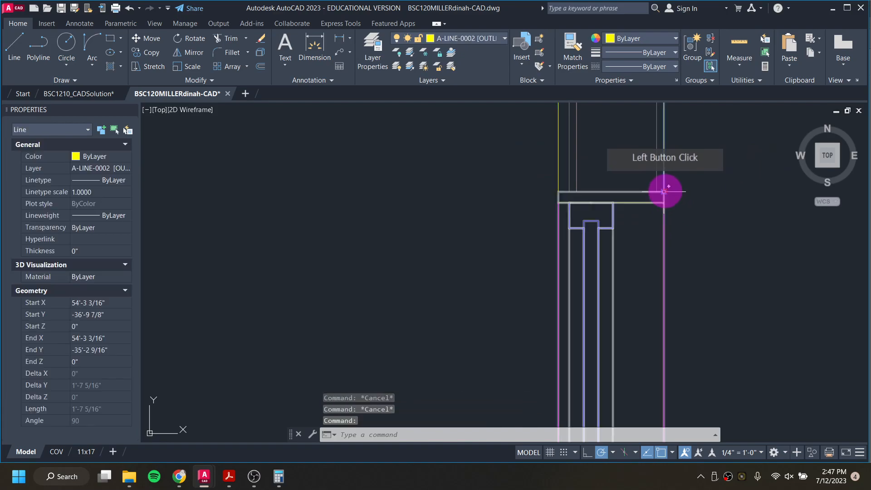
click(664, 191)
click(664, 202)
key(Escape)
key(Escape)
key(Escape)
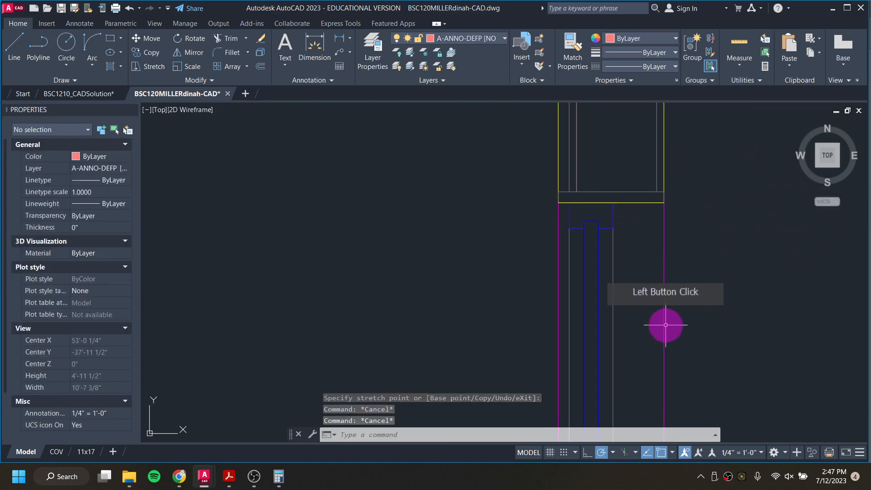
scroll(669, 246, down, 8)
middle_drag(669, 298, 559, 201)
scroll(532, 207, down, 2)
scroll(532, 207, down, 2)
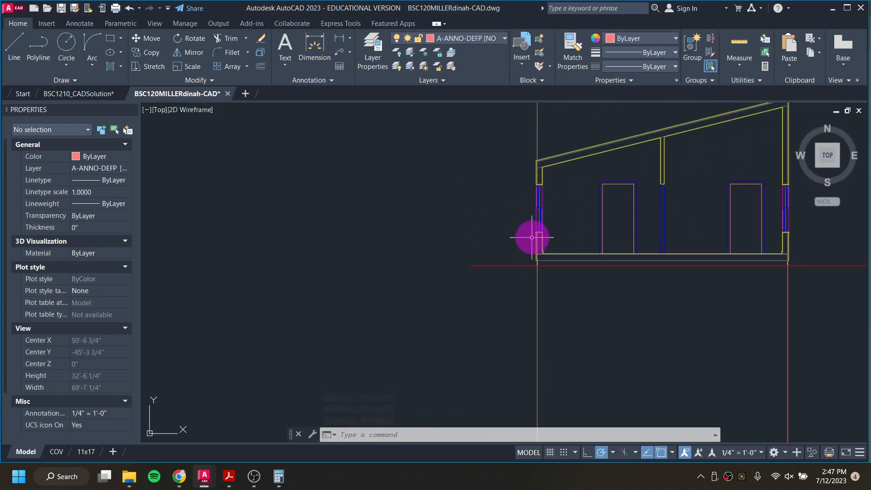
scroll(538, 232, up, 4)
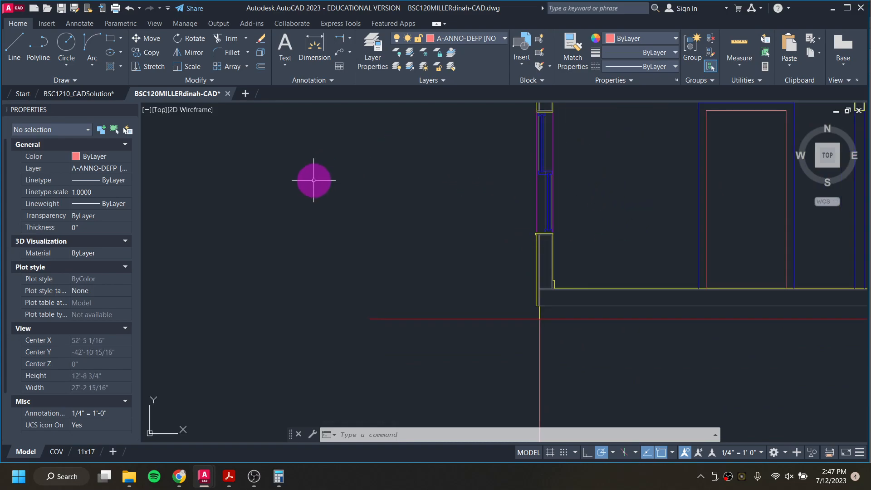
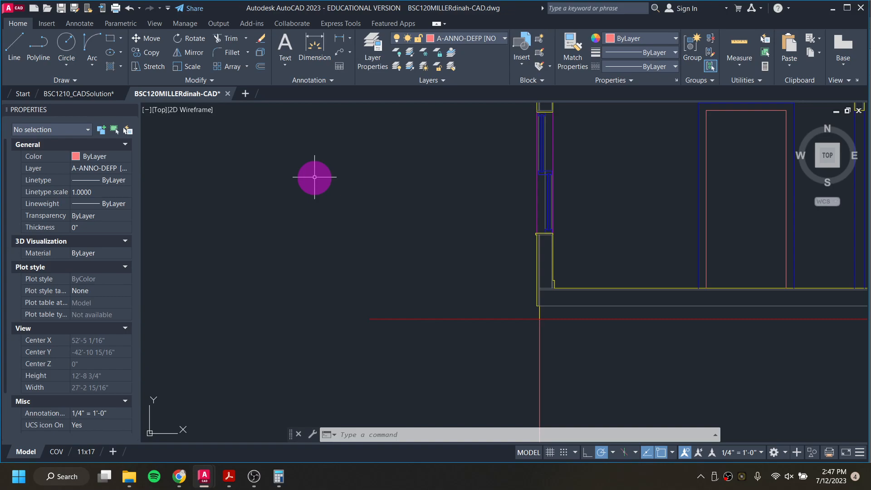
scroll(618, 209, down, 1)
middle_drag(678, 253, 491, 352)
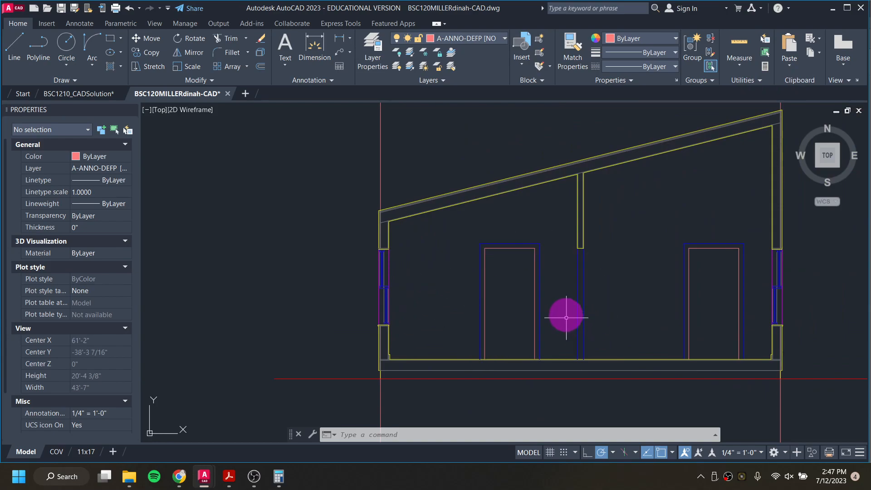
middle_drag(566, 318, 515, 246)
scroll(334, 278, up, 5)
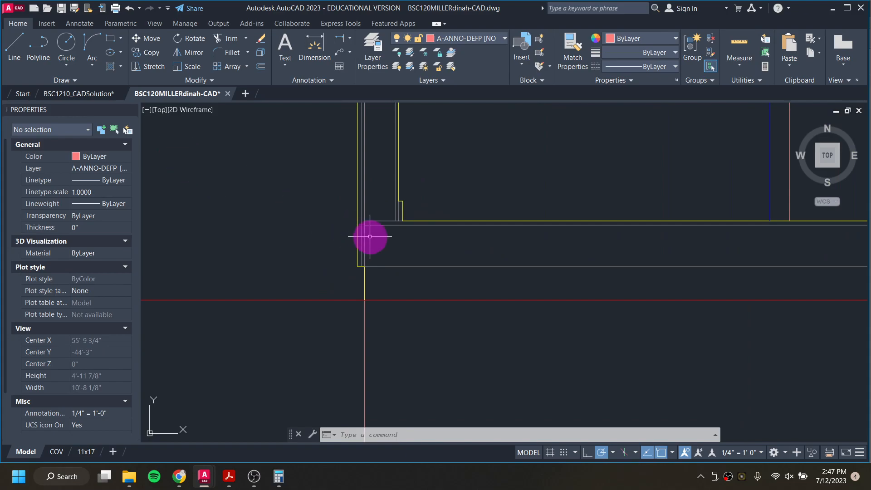
scroll(369, 236, down, 4)
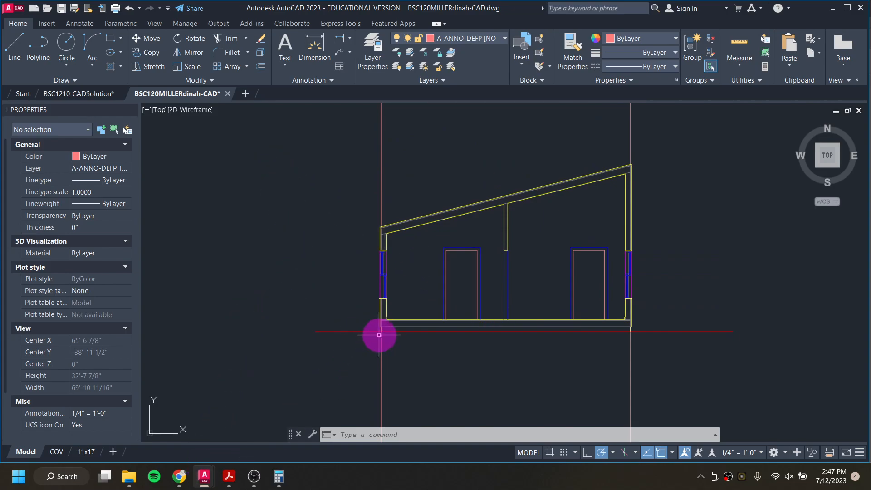
Step: Examine the foundation wall and footing in the reference Building Section E-W drawing
mouse_move(236, 476)
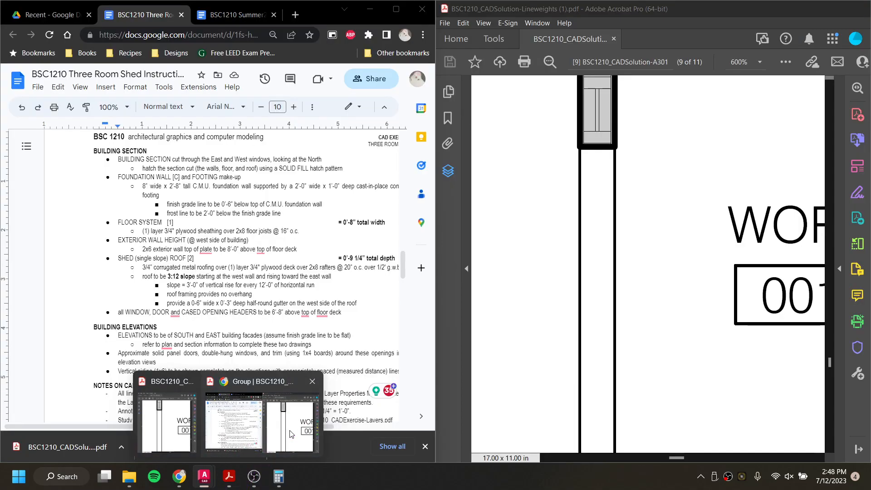
click(273, 440)
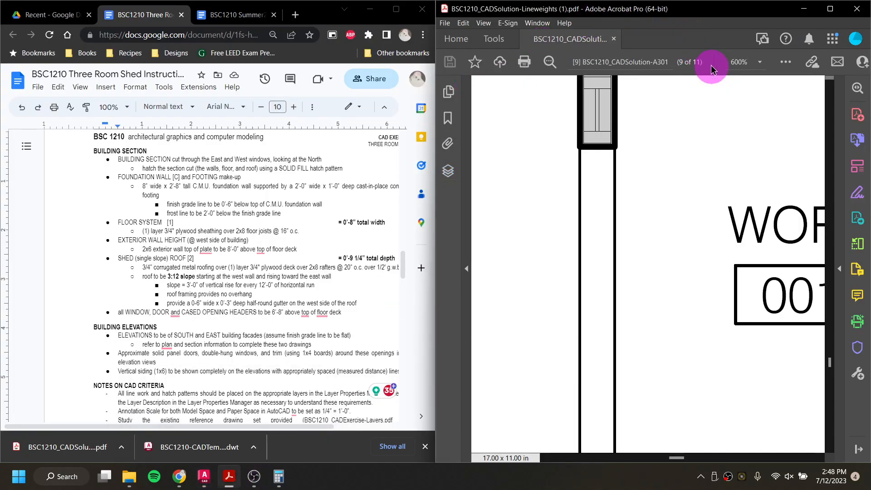
key(ctrl+1)
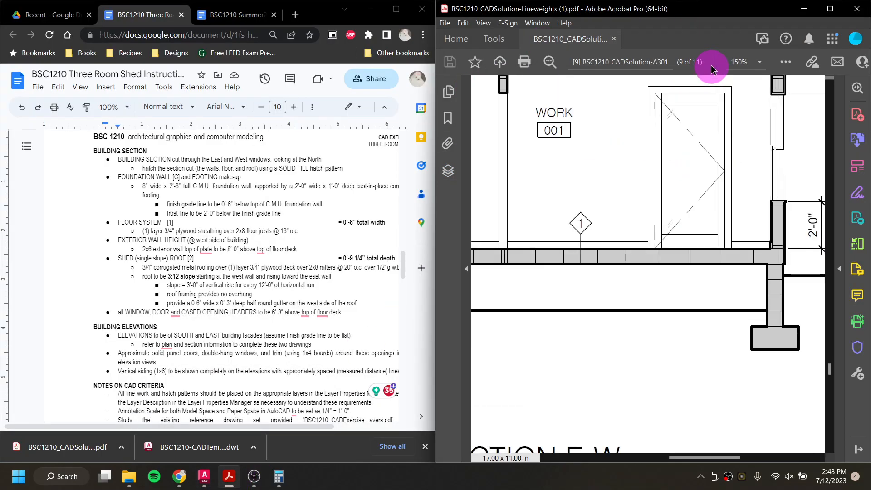
drag(699, 461, 637, 460)
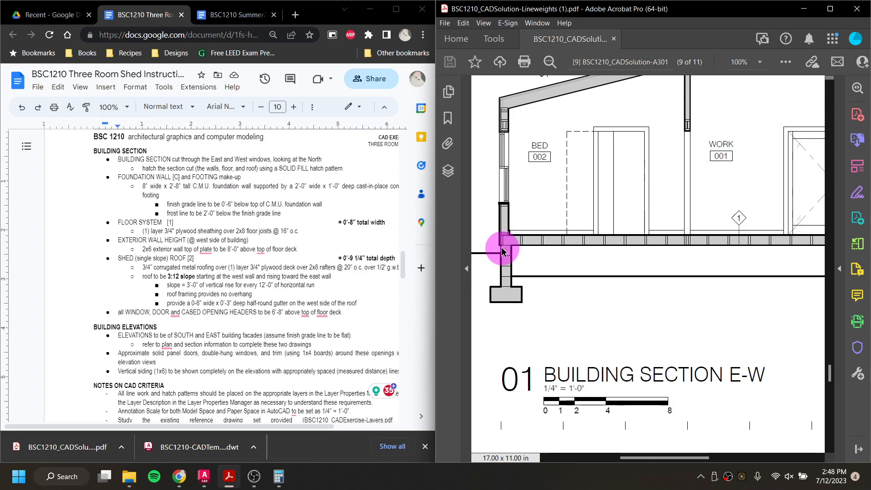
click(801, 61)
click(804, 9)
Step: Make A-LINE-0002 [OUTLINES] the current layer
click(538, 351)
middle_drag(514, 321, 591, 282)
scroll(541, 300, up, 6)
click(489, 42)
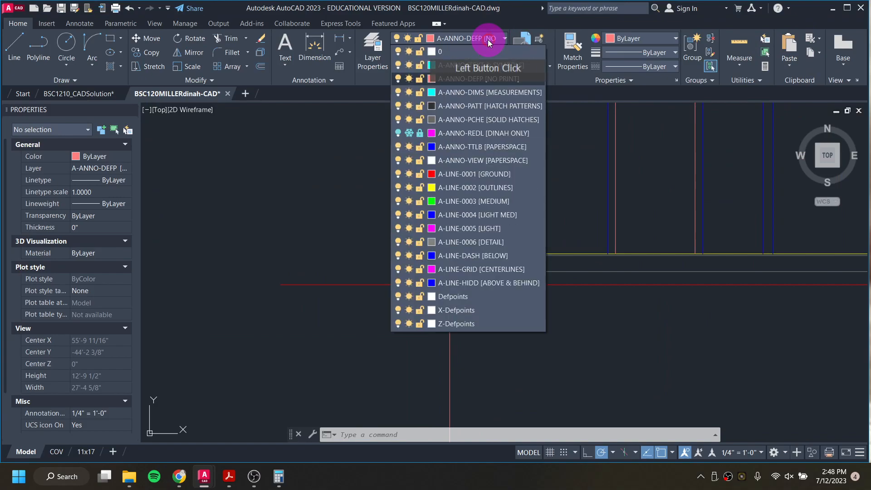
click(491, 187)
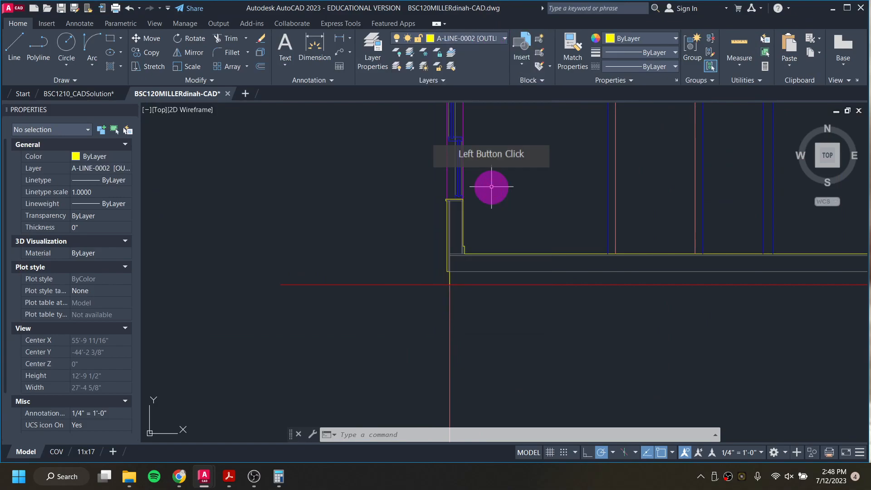
text(tr)
key(Return)
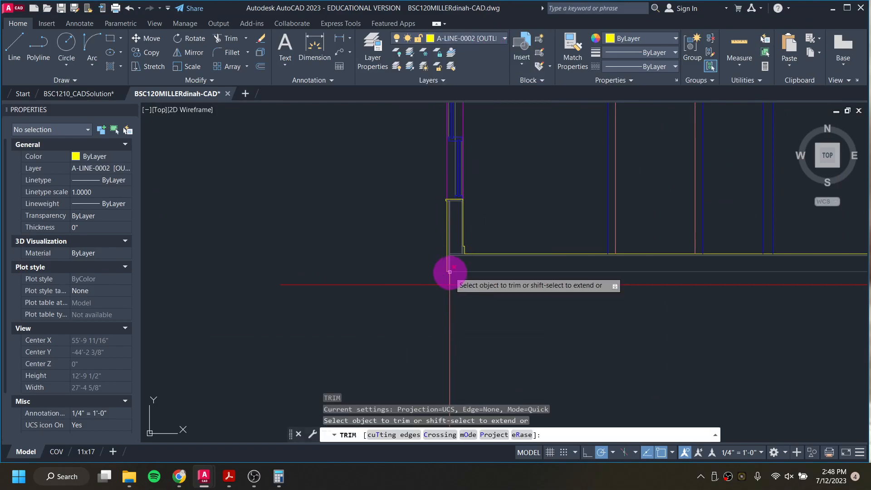
key(Escape)
key(Escape)
key(Escape)
Step: Draw the west foundation wall outline below the floor line: 2'-8" down, 8" across, and back up to the floor line
text(l)
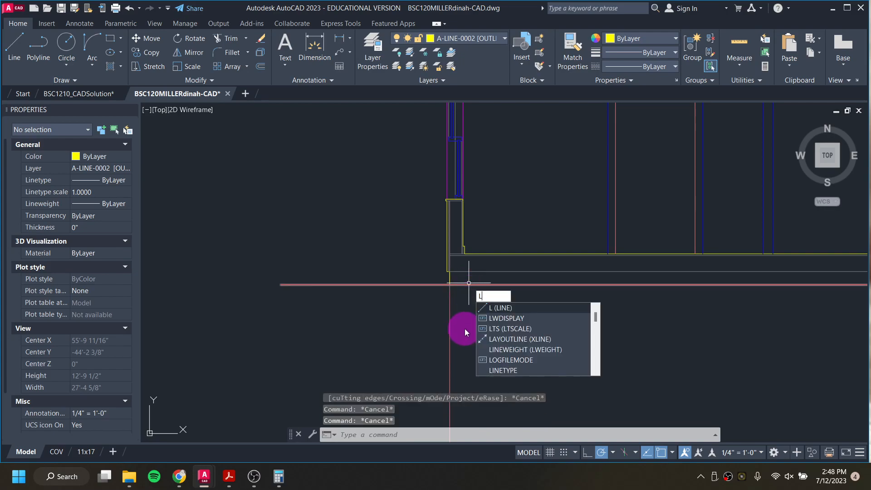
key(Return)
scroll(450, 286, up, 4)
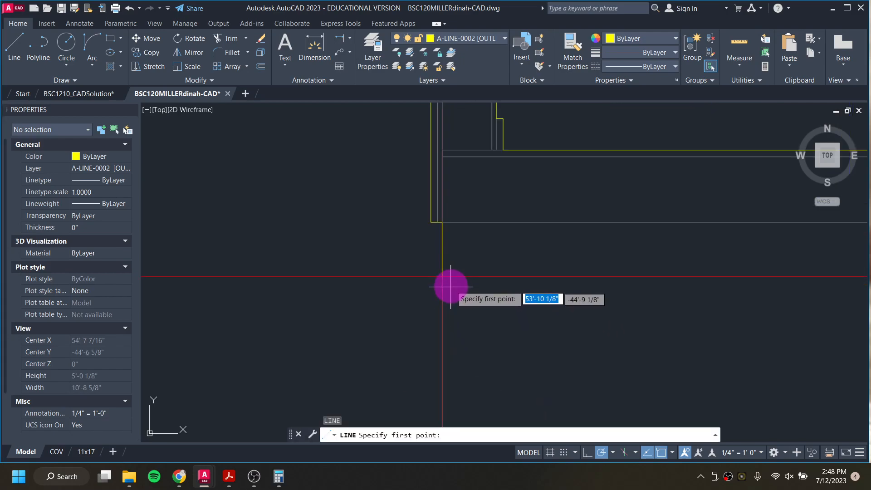
click(442, 223)
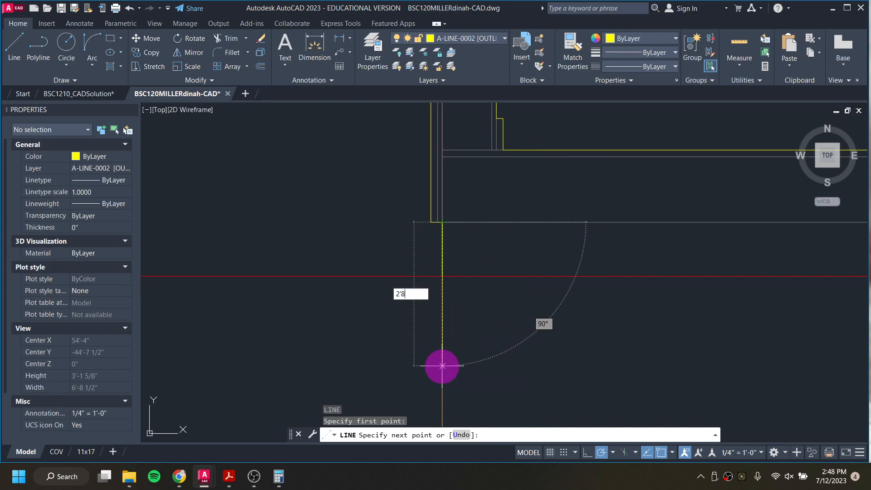
text(2'8)
key(Return)
scroll(443, 364, down, 4)
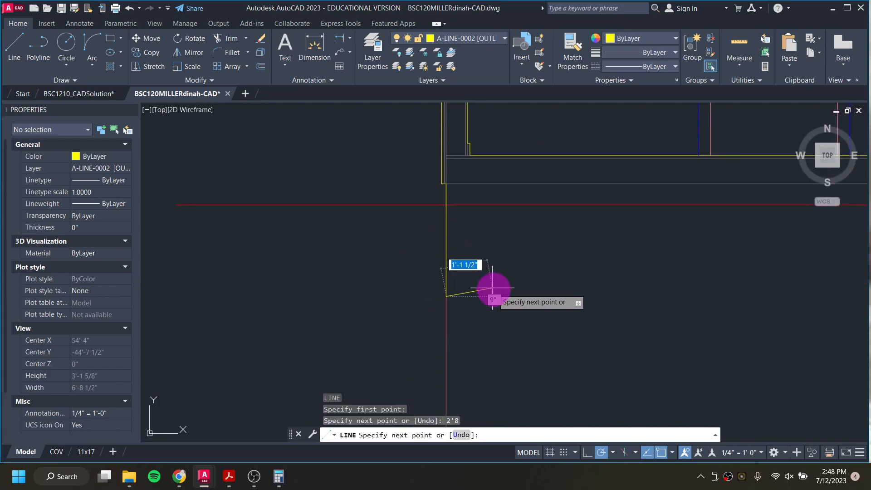
text(8)
key(Return)
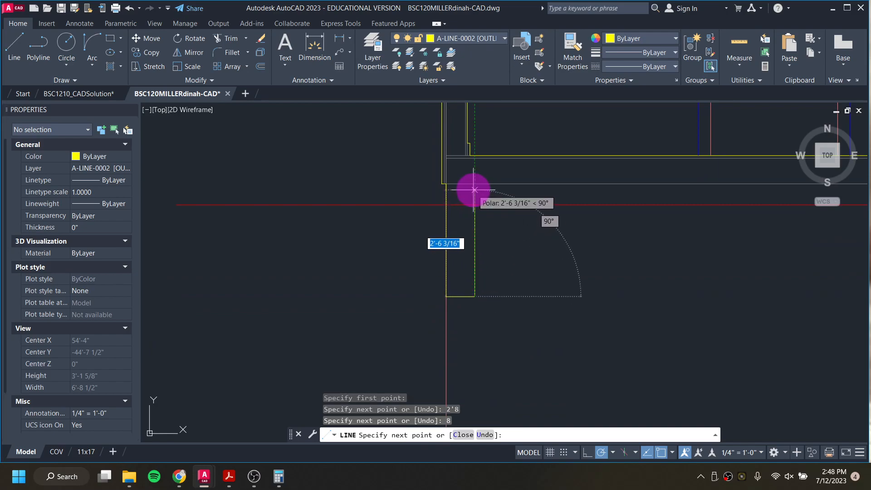
click(475, 184)
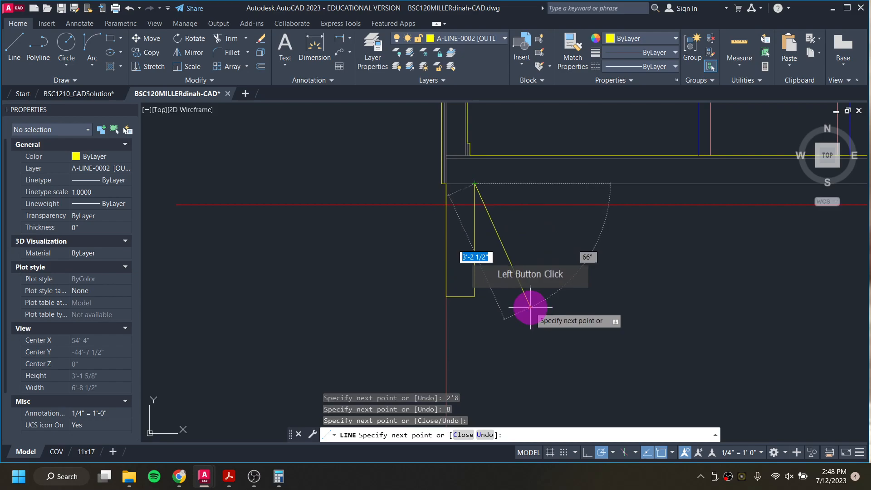
key(Escape)
Step: Draw a matching 2'-8" deep, 8" wide foundation outline under the east wall, then undo it
scroll(600, 310, down, 2)
middle_drag(671, 294, 420, 286)
scroll(620, 230, up, 2)
scroll(619, 226, down, 2)
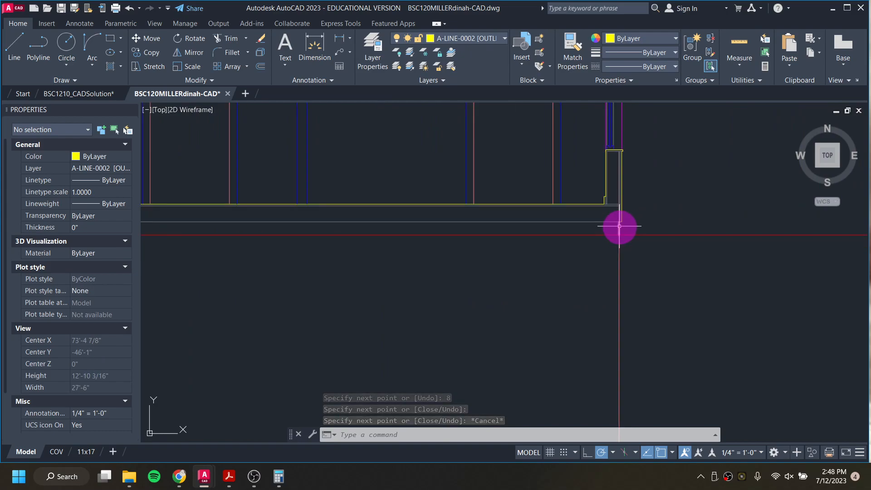
click(619, 229)
key(Escape)
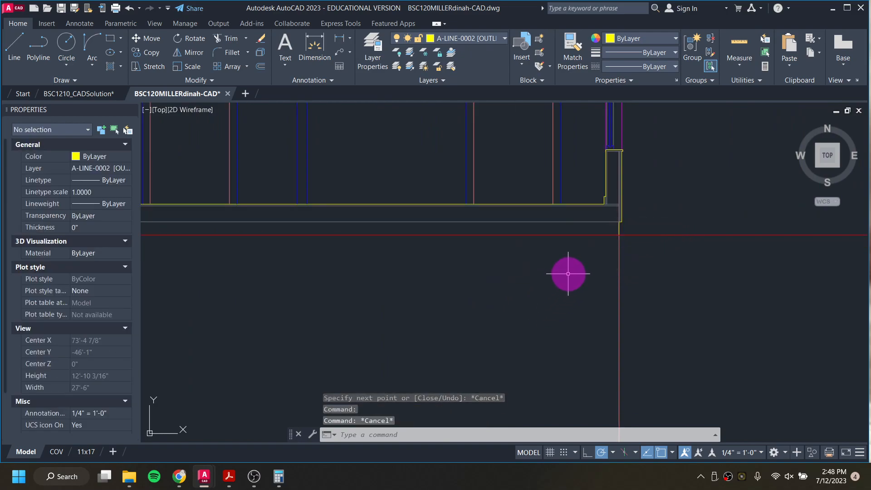
key(space)
scroll(616, 233, up, 6)
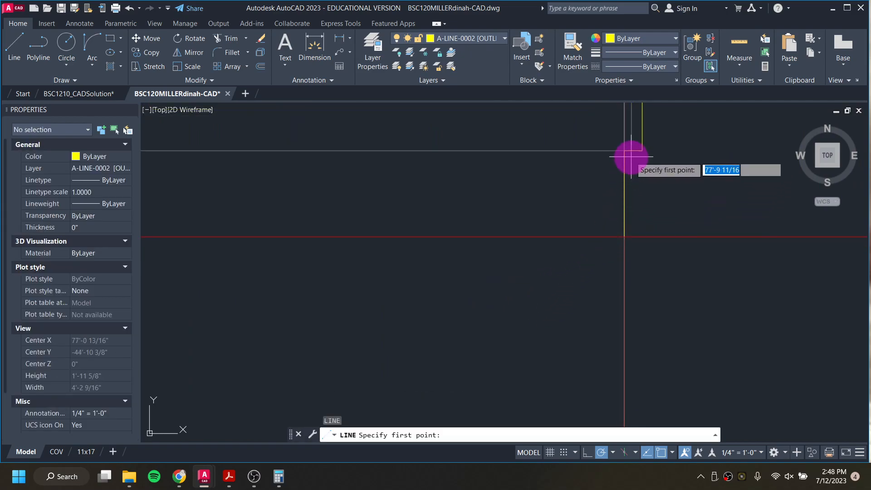
click(624, 150)
text(2)
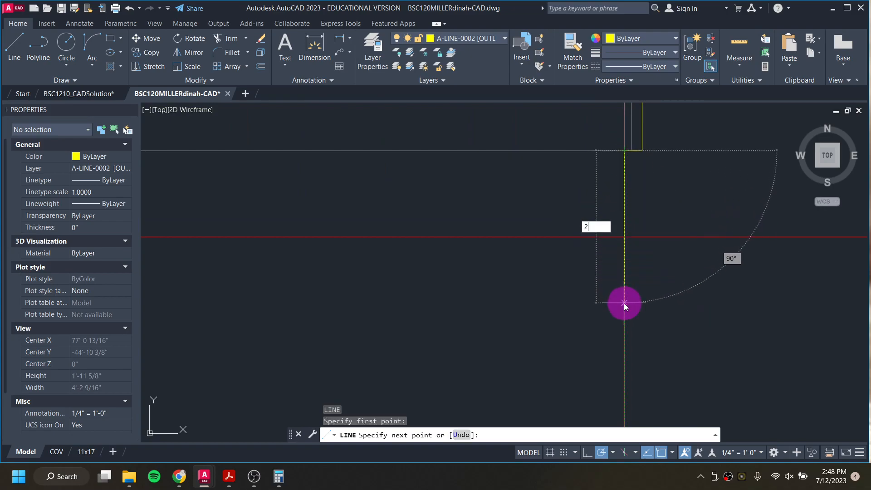
text('8)
key(Return)
scroll(599, 334, down, 2)
scroll(555, 292, up, 3)
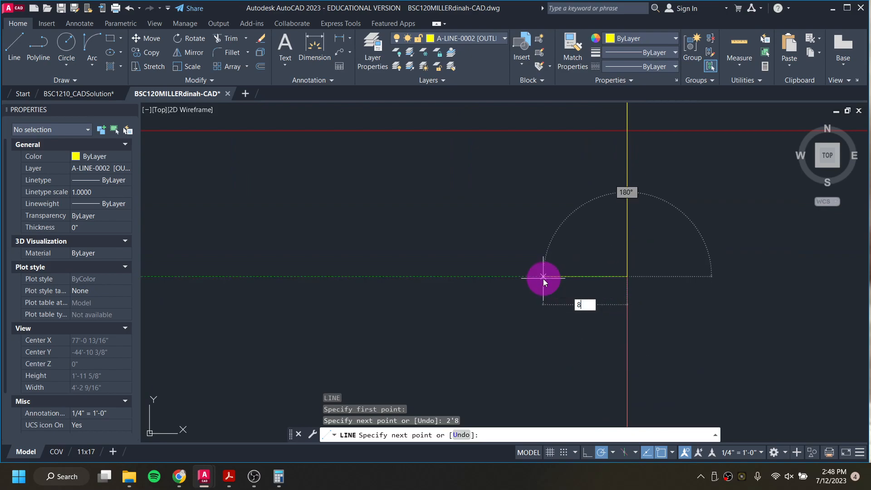
text(8)
key(Return)
scroll(577, 286, down, 2)
scroll(558, 224, up, 2)
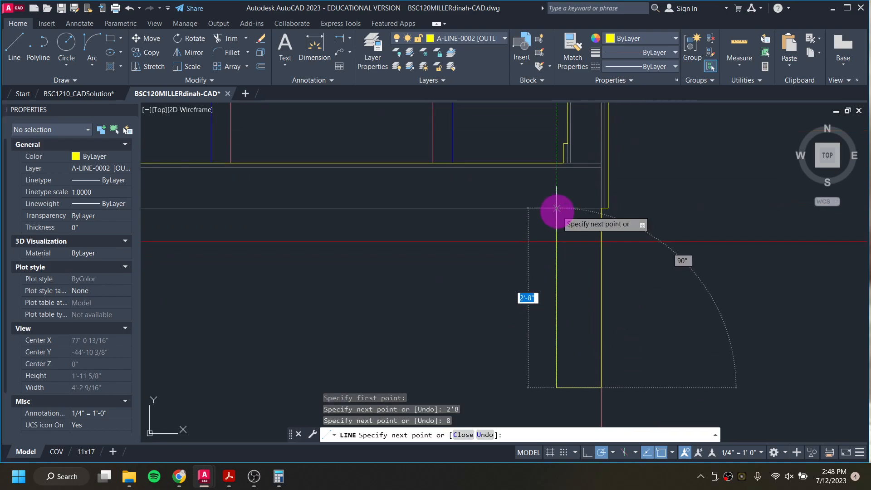
click(556, 208)
scroll(554, 240, down, 3)
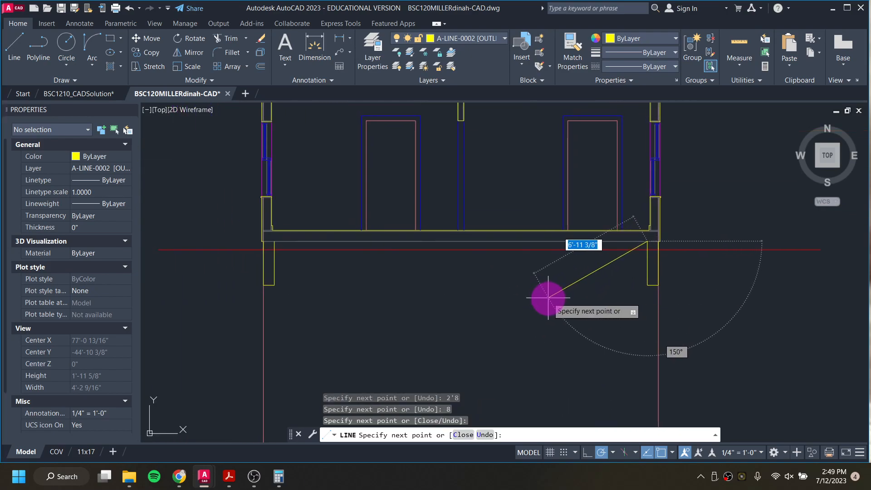
key(Escape)
key(Escape)
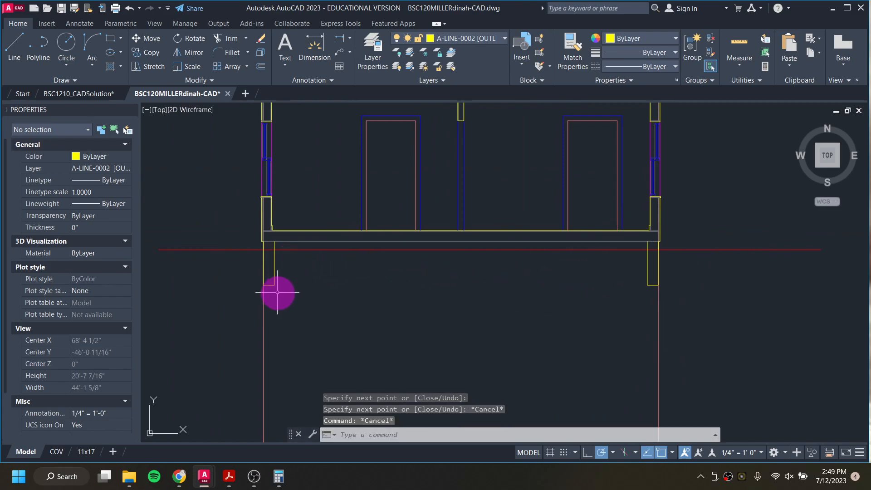
key(ctrl+z)
Step: Mirror the west foundation outline about the shed's vertical centreline to the east wall, keeping the original
scroll(286, 294, down, 3)
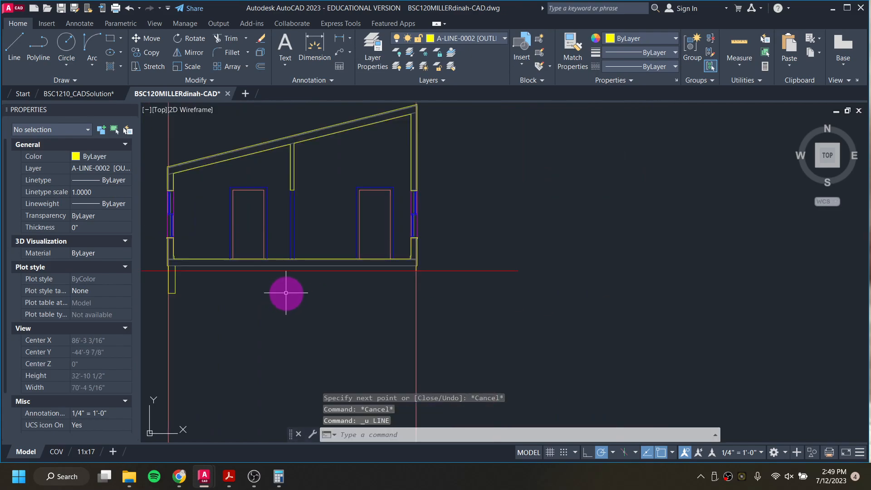
scroll(286, 253, up, 3)
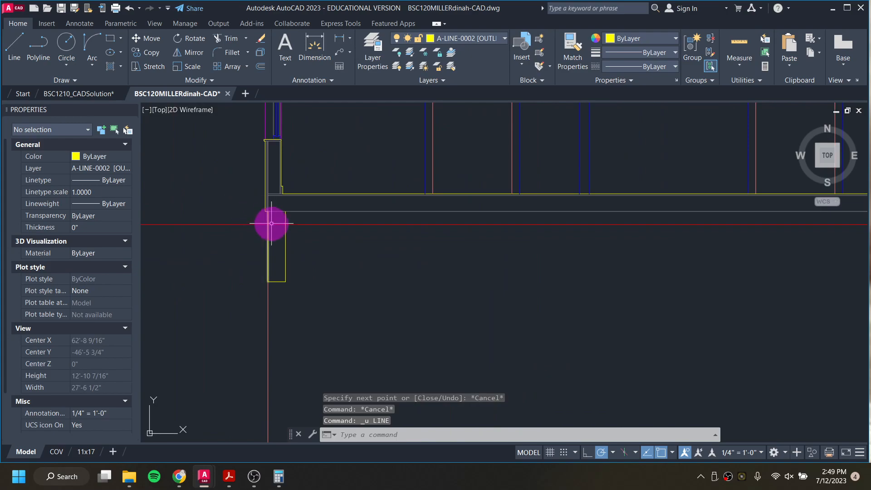
click(289, 287)
click(270, 262)
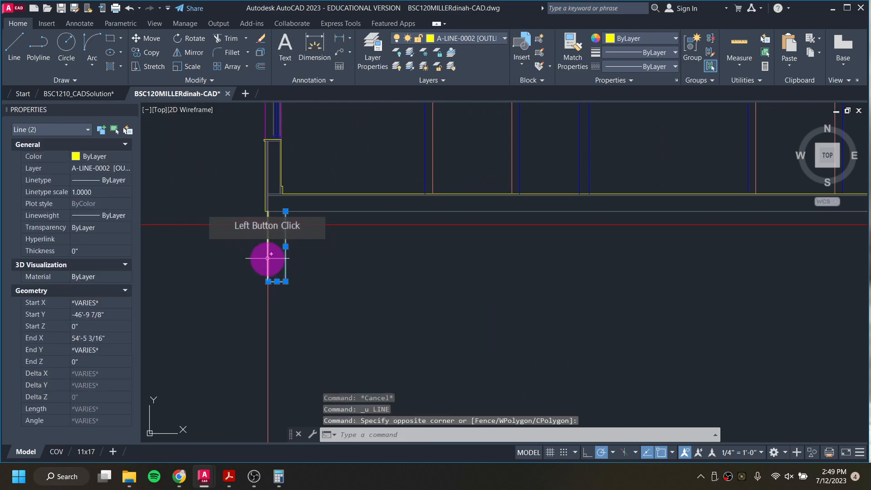
click(307, 299)
text(mi)
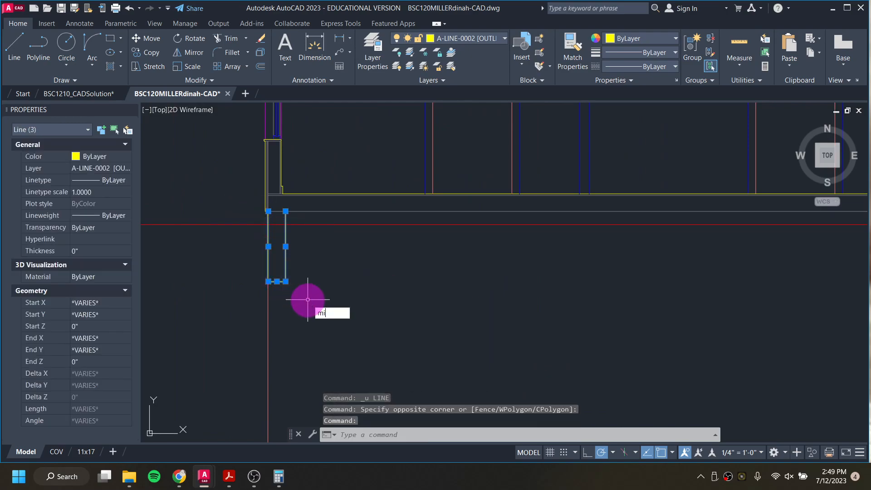
key(Return)
middle_drag(486, 281, 320, 298)
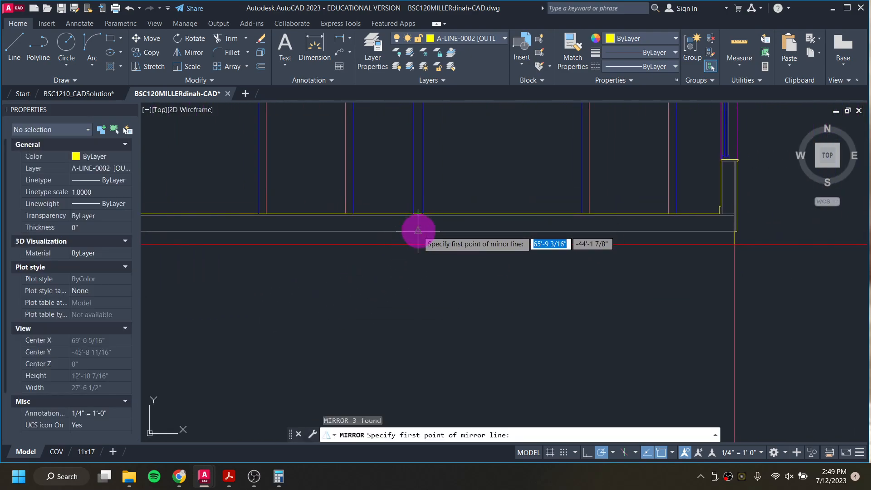
click(417, 230)
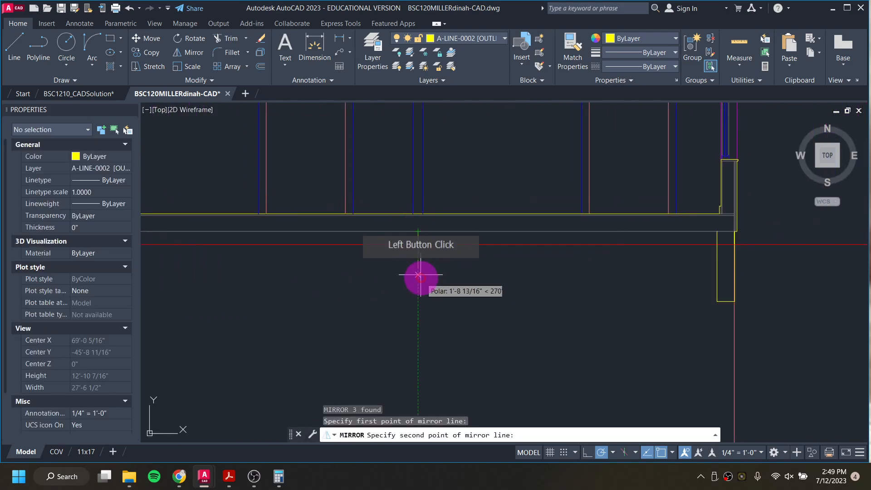
click(418, 356)
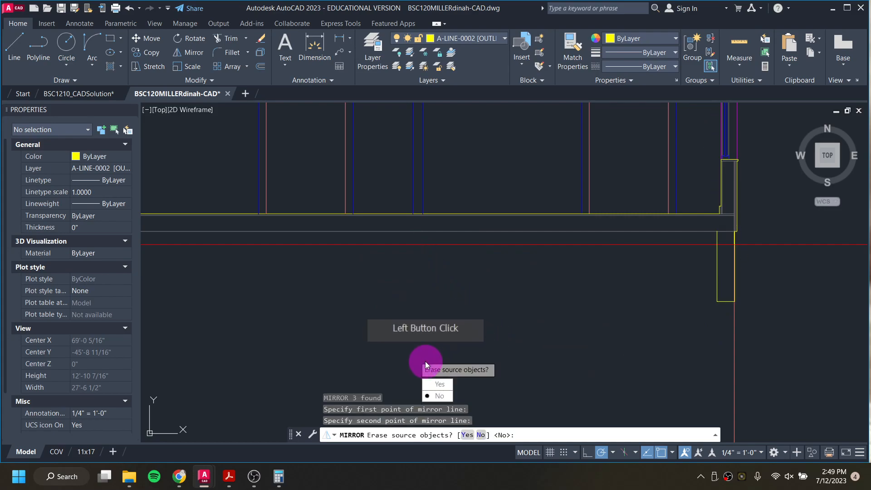
click(437, 396)
Step: Inspect the red grade line running below the shed's floor
scroll(414, 311, down, 3)
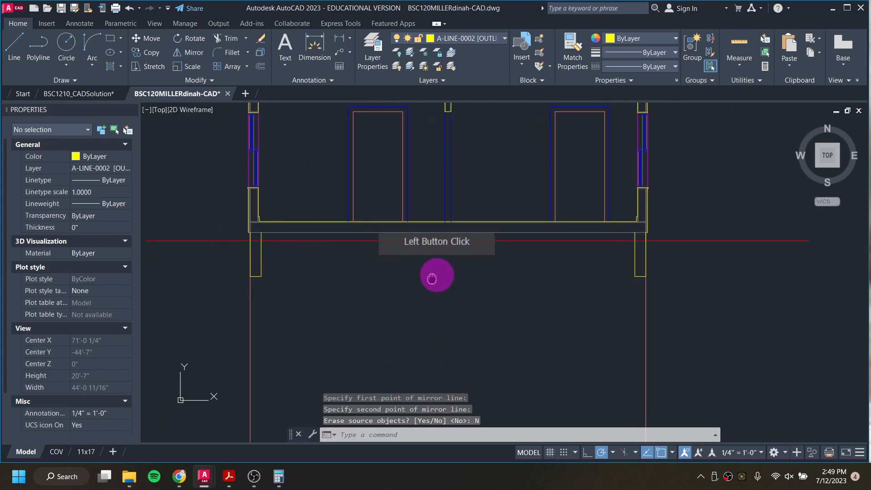
click(467, 234)
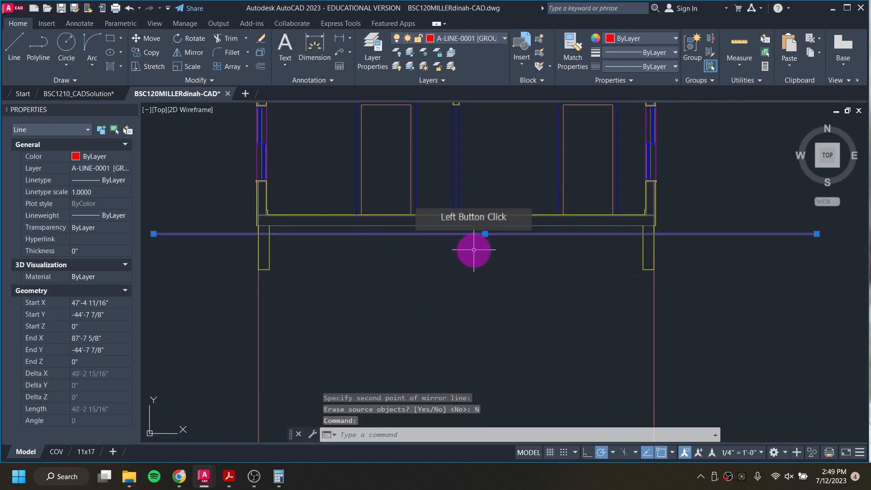
scroll(397, 255, down, 2)
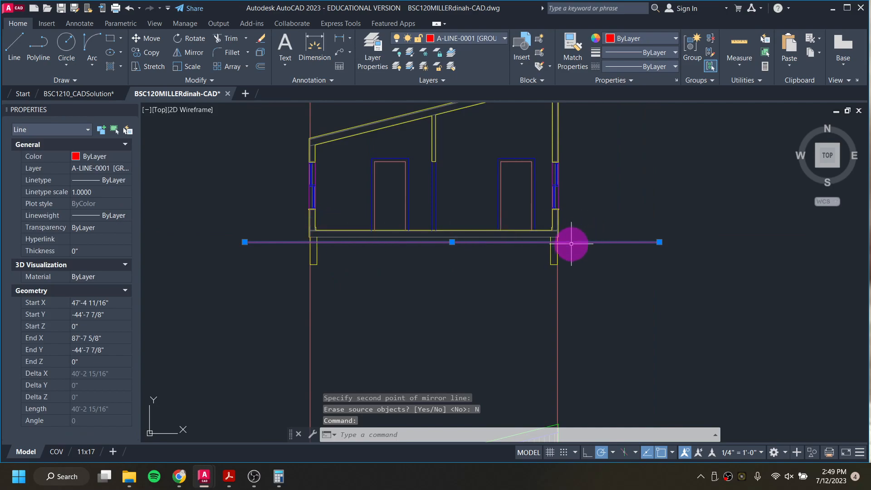
scroll(575, 240, up, 5)
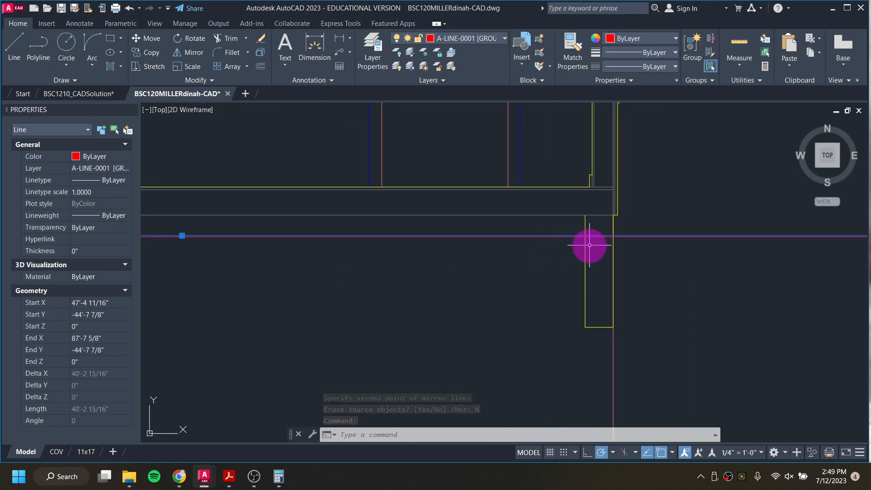
key(Escape)
scroll(529, 246, down, 3)
middle_drag(417, 273, 561, 268)
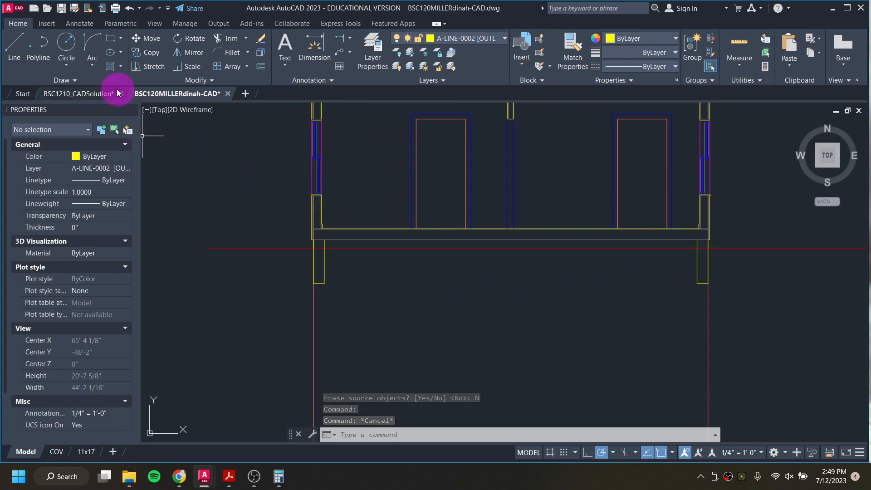
Step: Review the reference Building Section E-W and the foundation and grade notes in the instructions
mouse_move(223, 479)
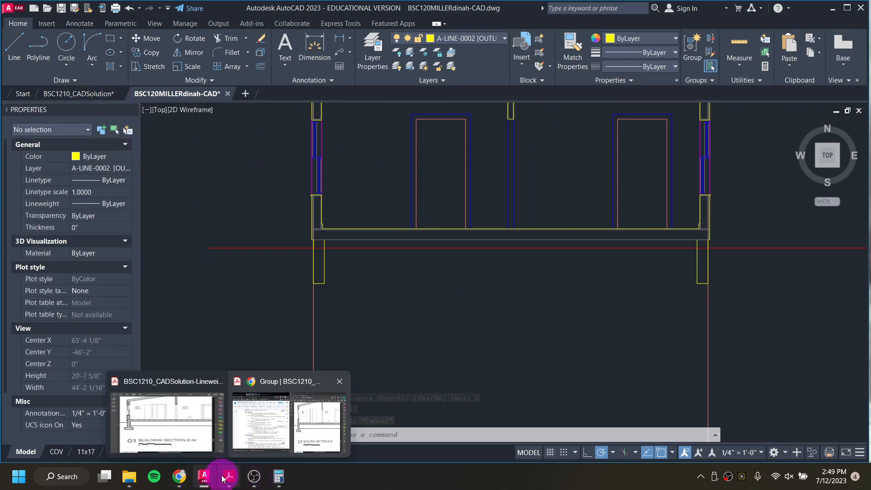
click(245, 451)
click(545, 271)
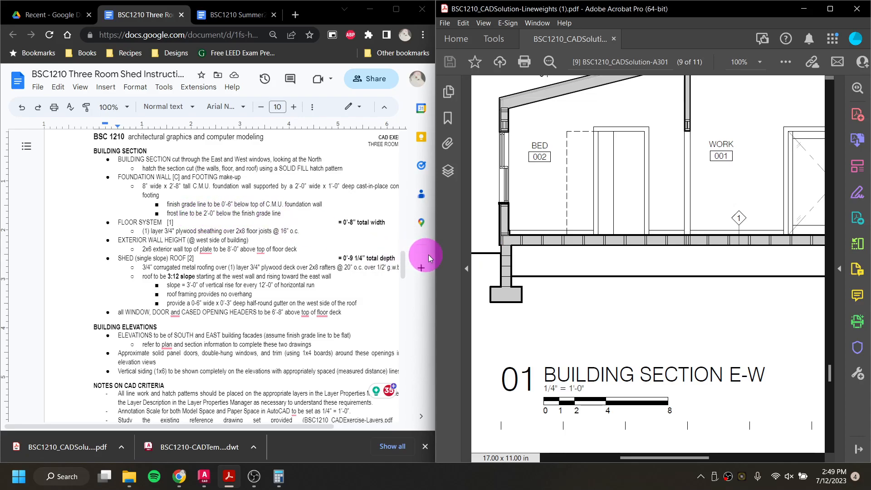
click(804, 9)
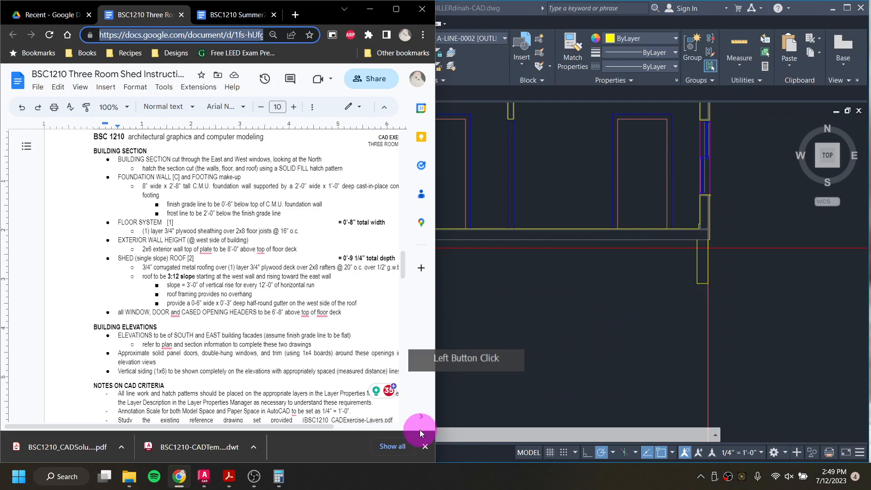
mouse_move(224, 465)
click(299, 439)
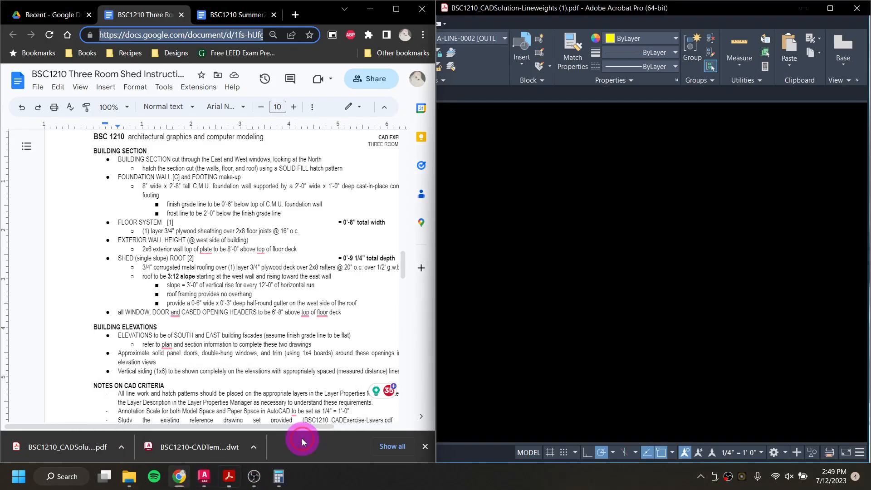
mouse_move(204, 476)
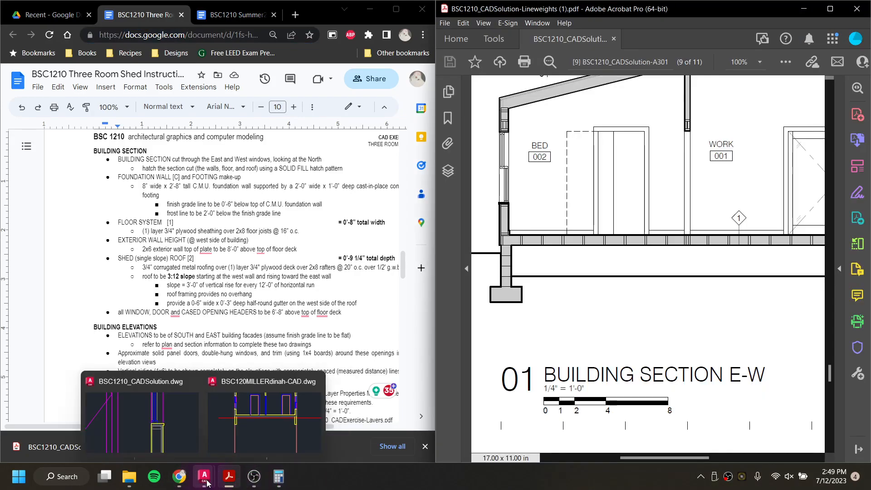
click(253, 431)
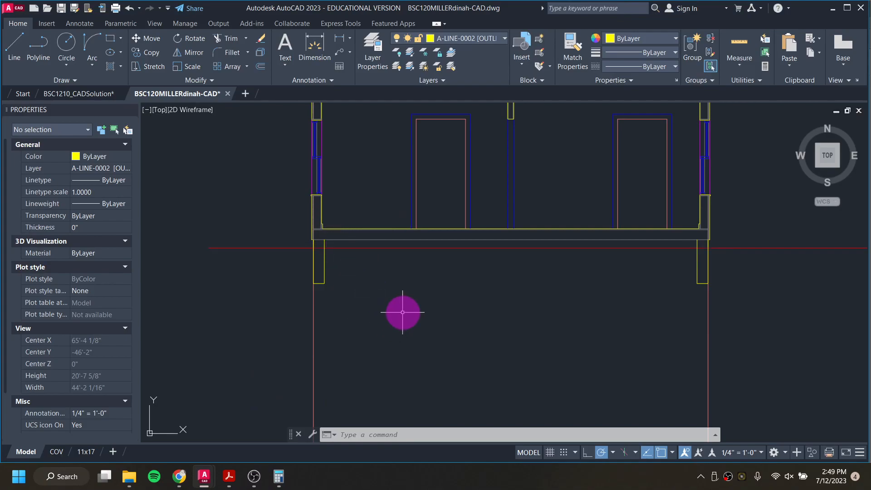
Step: Offset the grade line 2' downward to create the frost line
text(o)
key(Return)
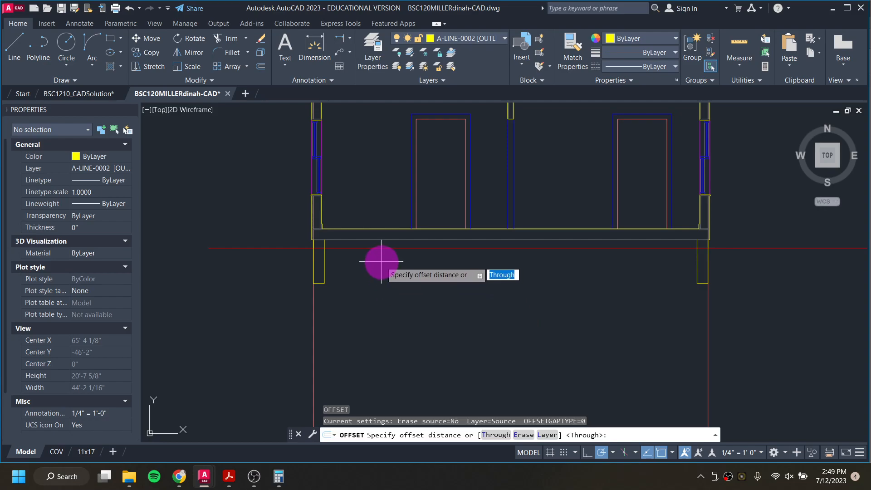
key(Return)
click(398, 247)
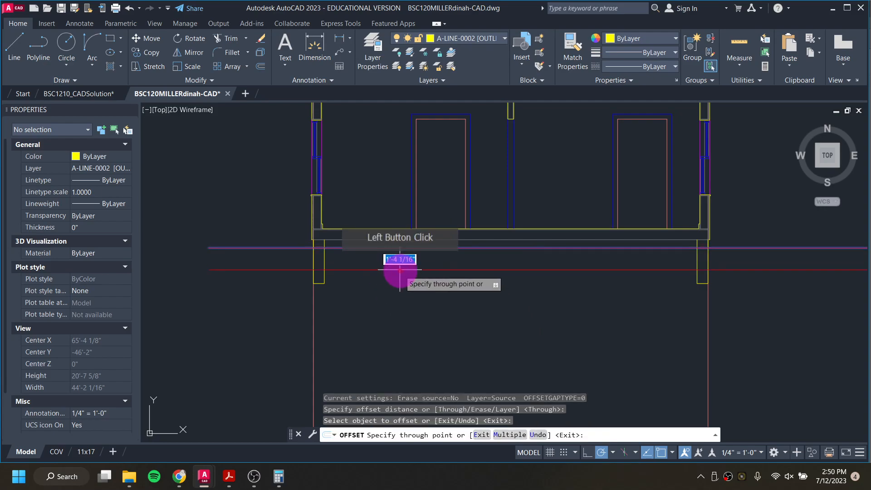
text(2)
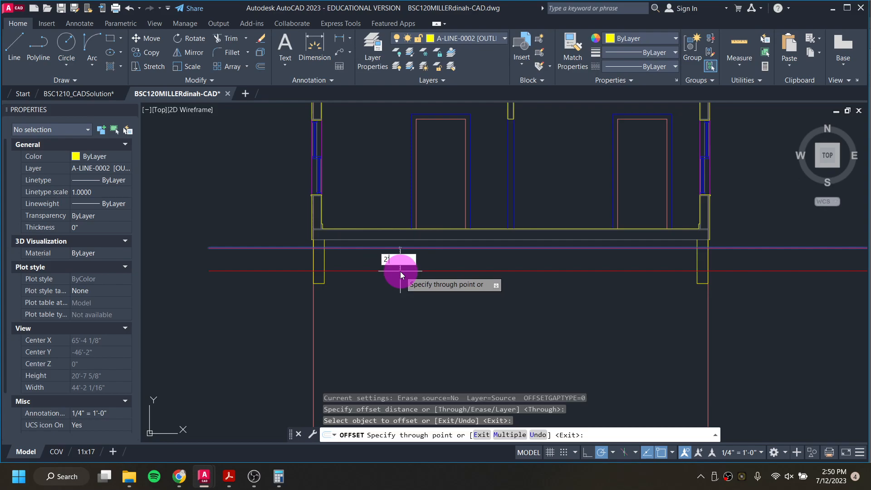
text(')
key(Return)
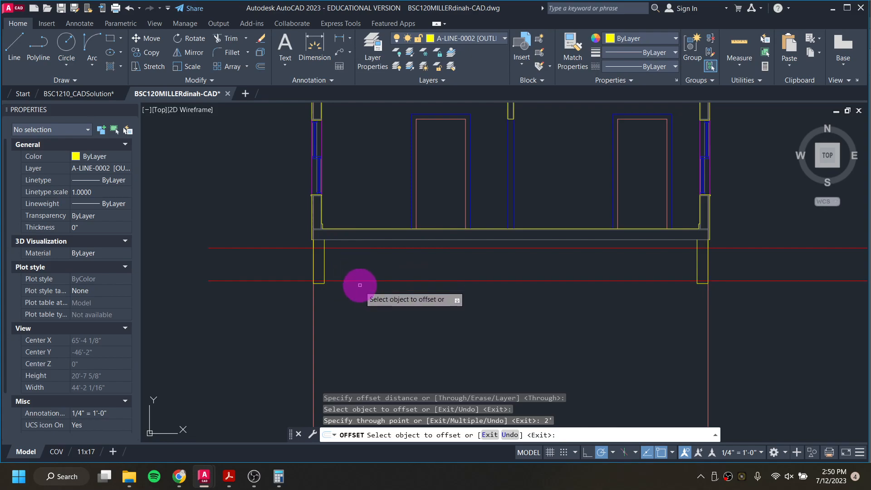
key(Escape)
key(Escape)
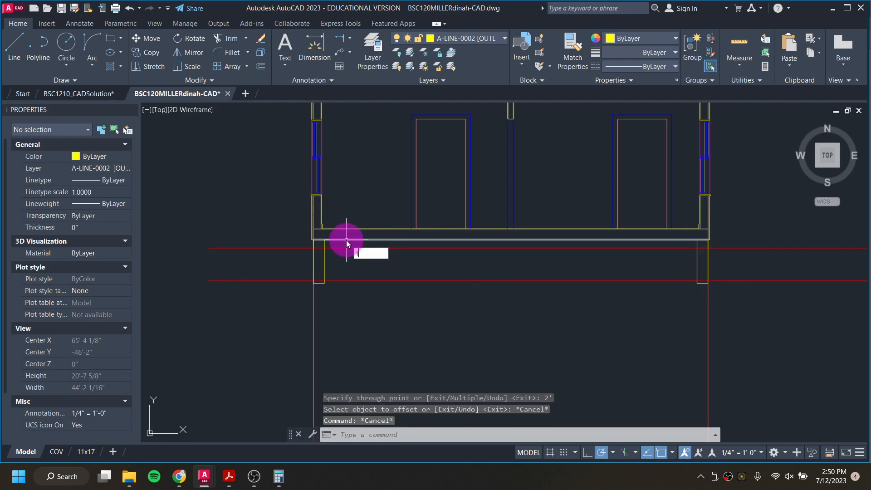
Step: Trim the grade line between the foundation walls and the frost line outside them
text(t)
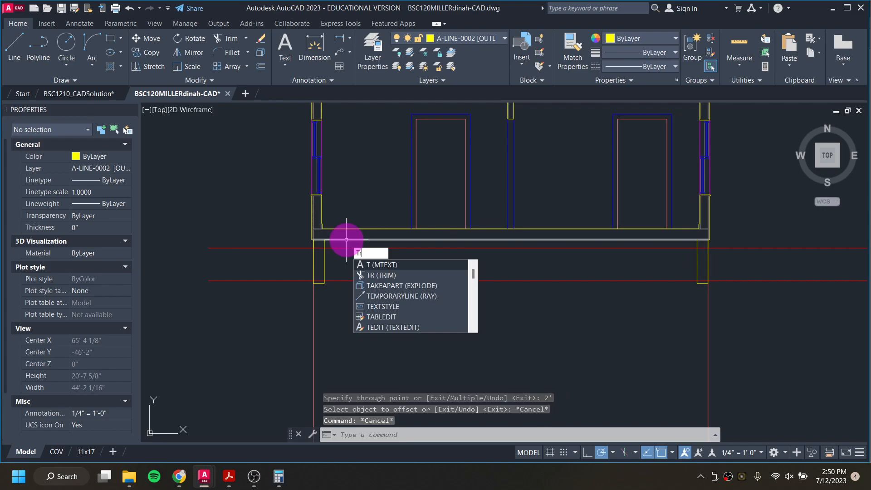
text(r)
key(Return)
click(354, 248)
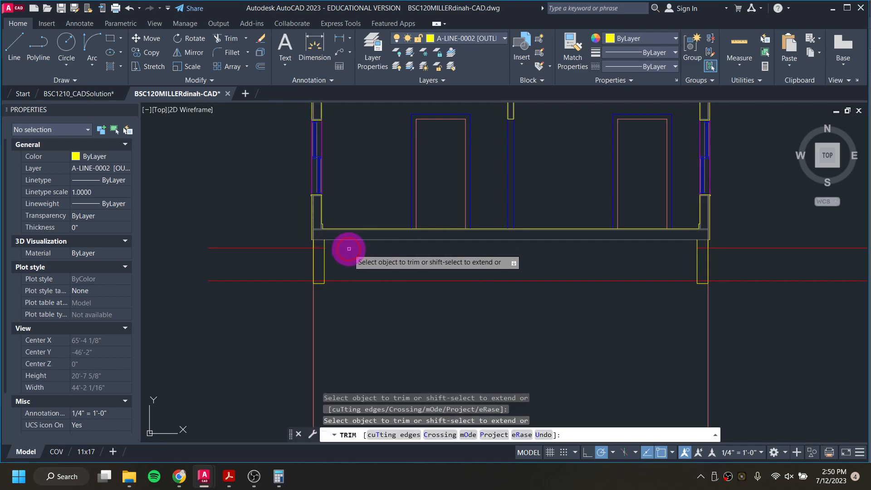
click(702, 248)
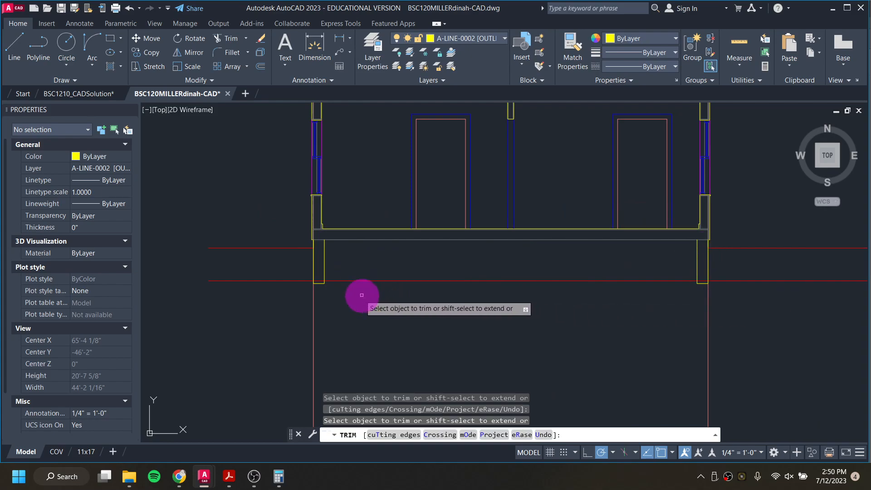
click(283, 281)
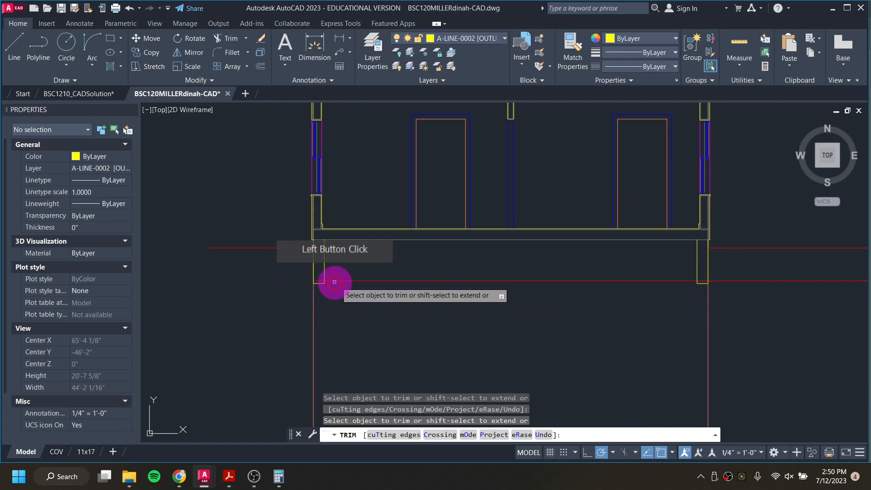
click(652, 281)
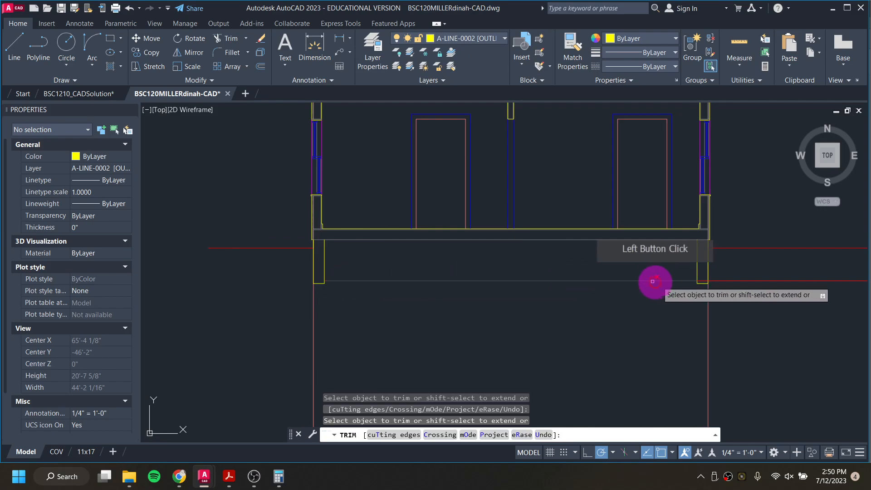
click(704, 281)
click(749, 277)
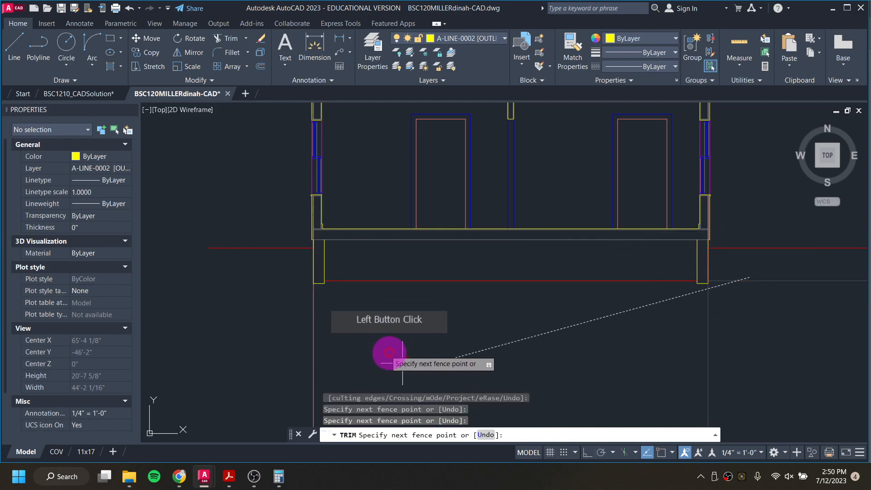
click(768, 288)
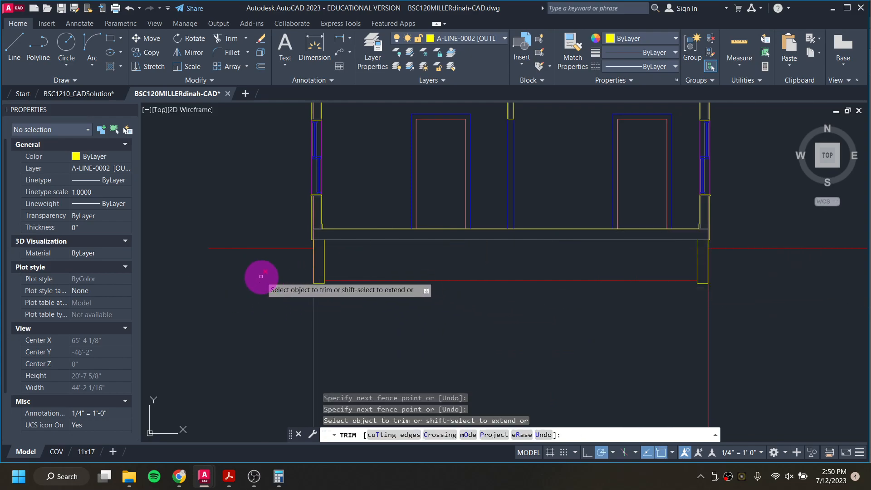
key(Escape)
key(Escape)
key(Escape)
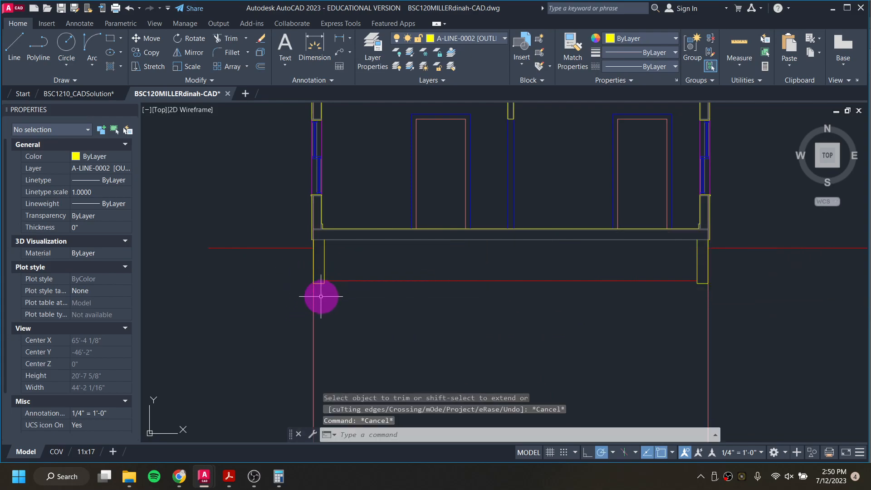
Step: Review the foundation and footing detail in the reference building section again
mouse_move(228, 477)
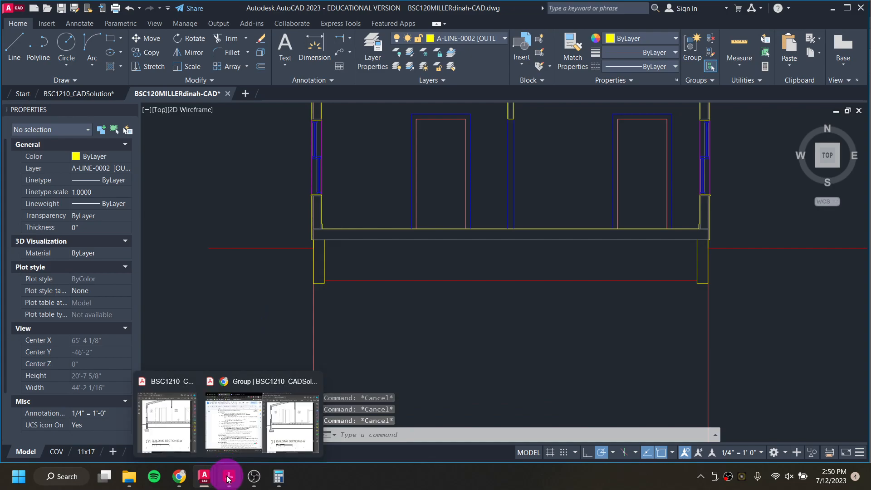
click(235, 442)
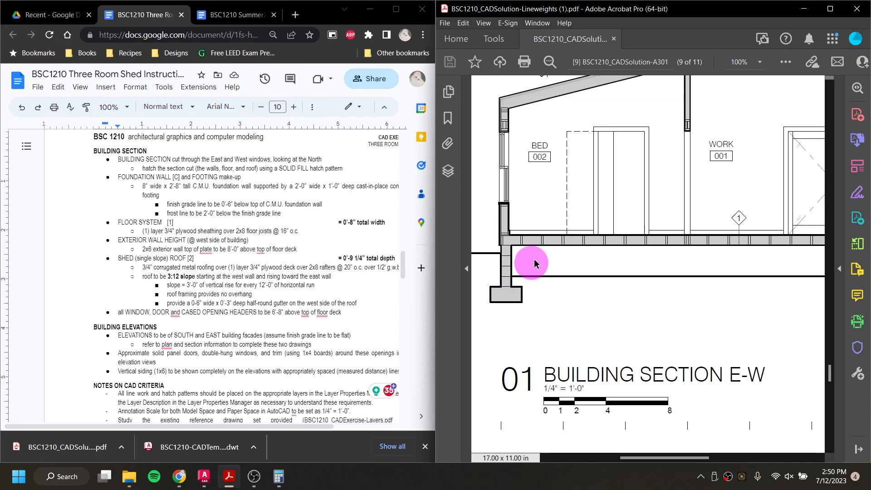
click(810, 12)
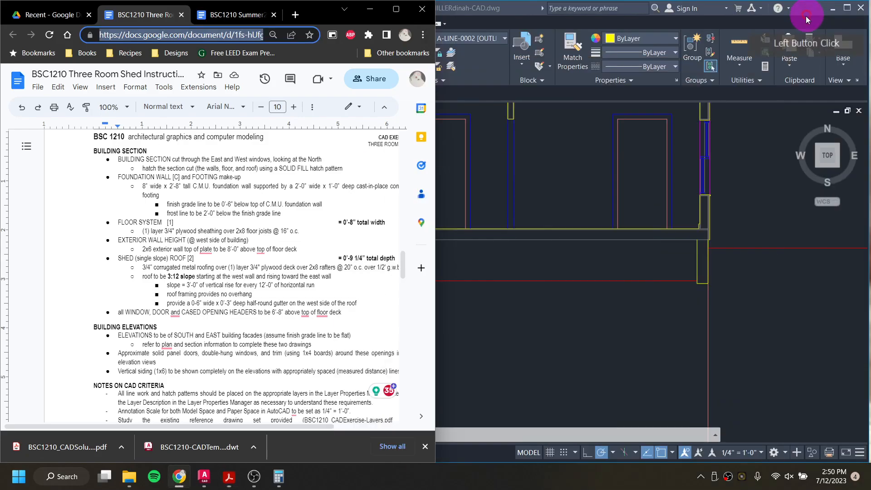
click(704, 260)
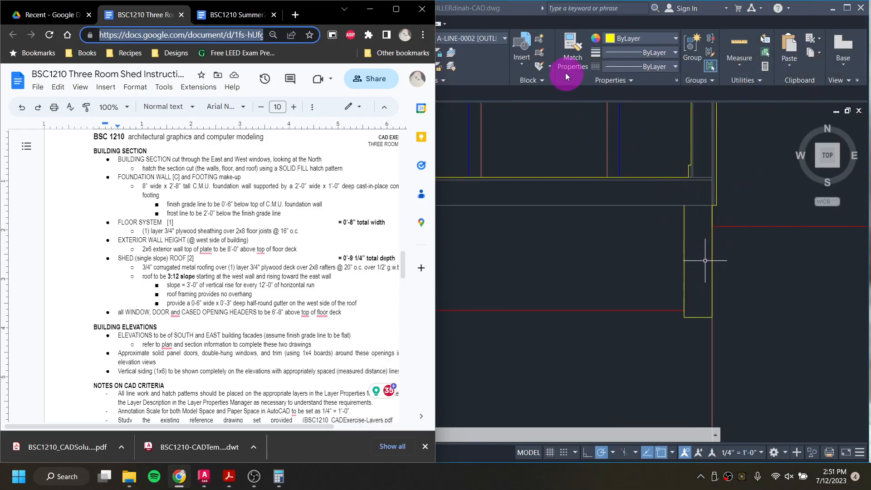
click(530, 233)
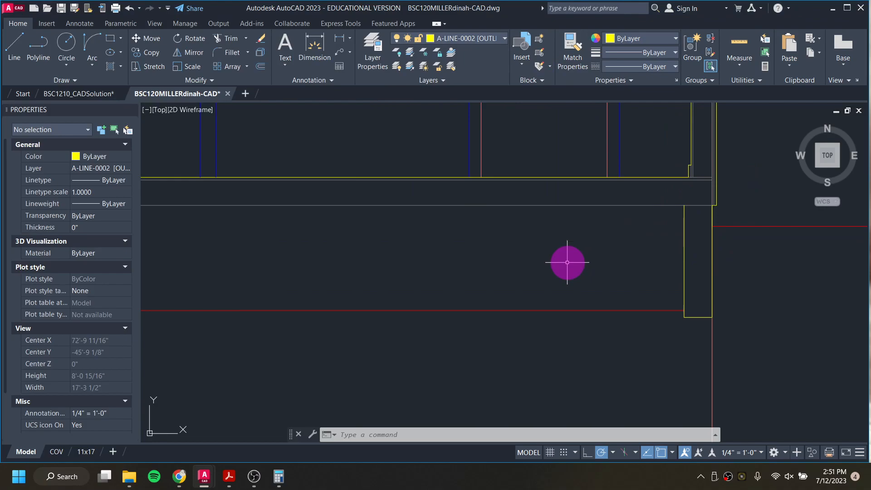
click(340, 42)
click(683, 204)
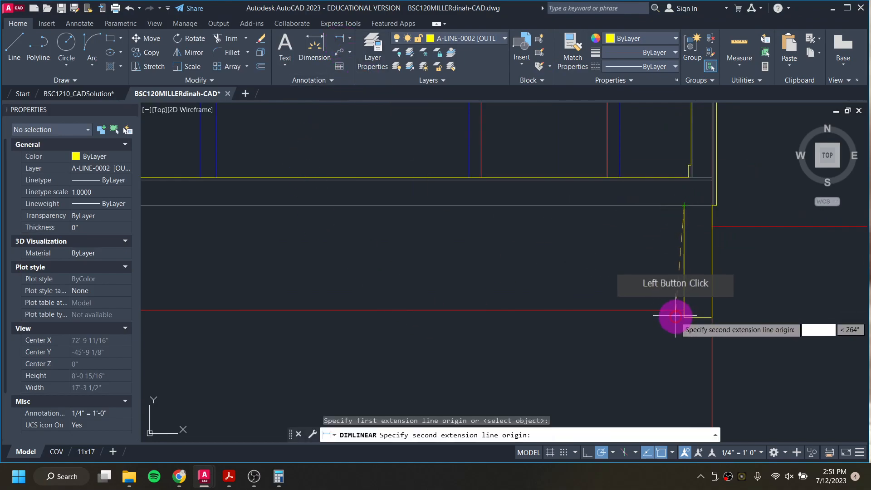
click(674, 314)
key(Escape)
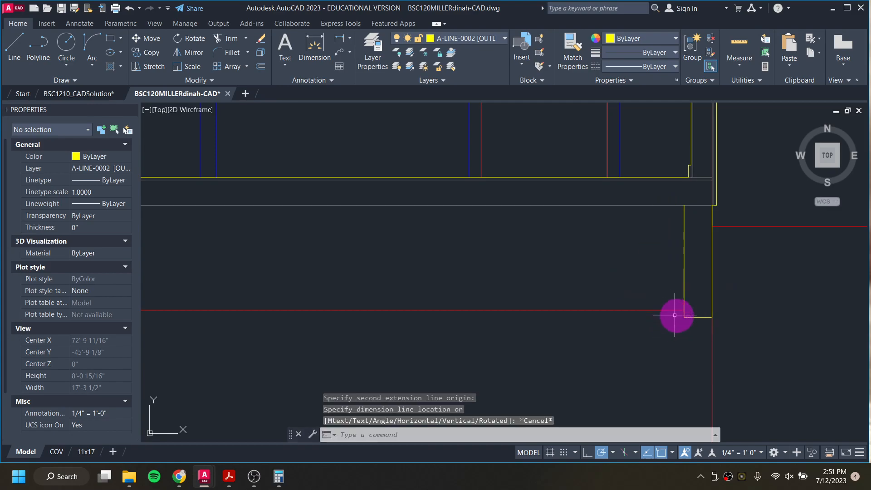
key(Return)
click(709, 220)
click(711, 233)
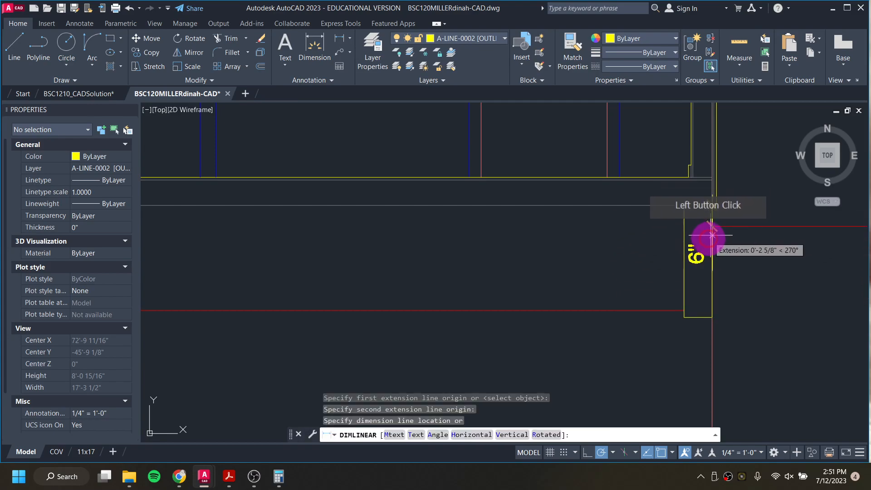
key(Escape)
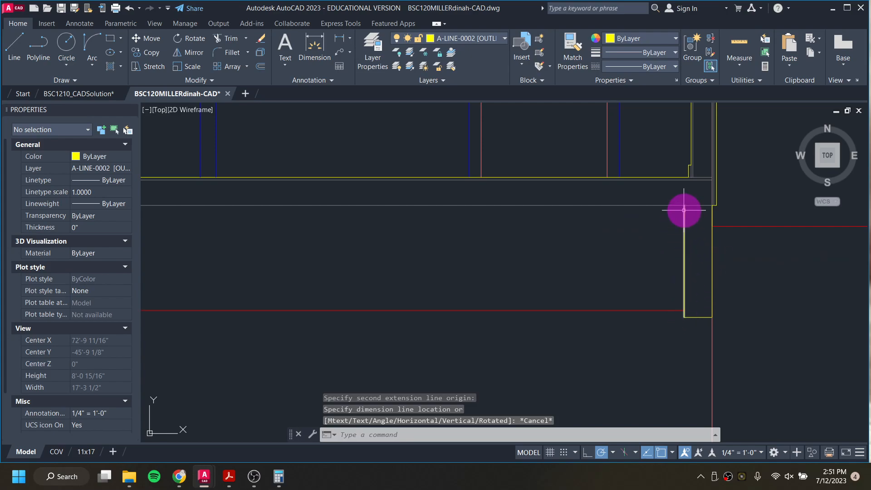
Step: Measure the left foundation wall's height from the grade line to the frost line with a linear dimension
key(Return)
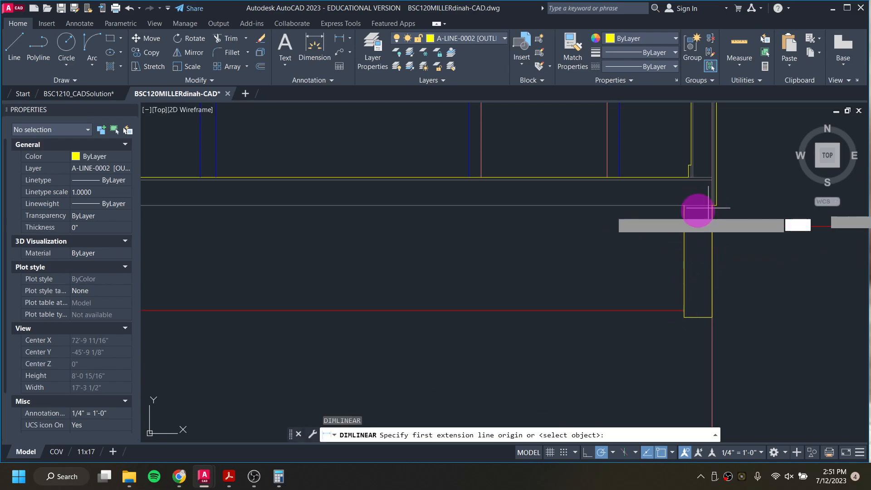
click(684, 204)
click(684, 310)
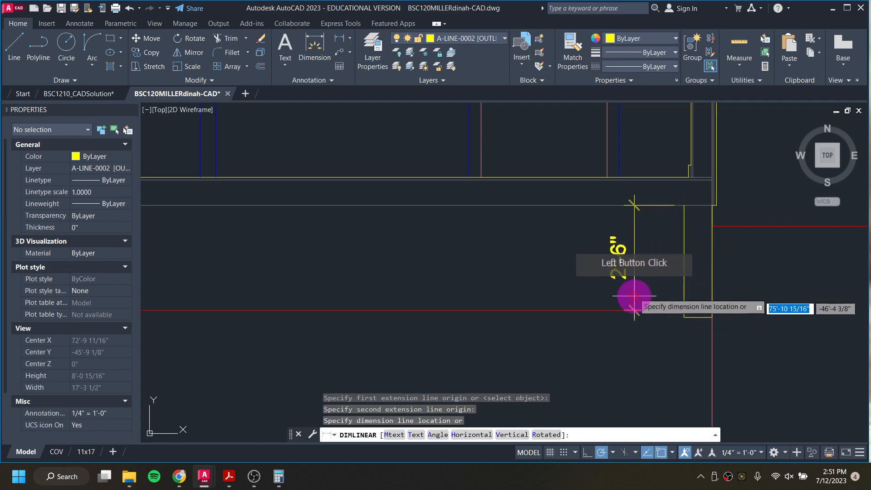
key(Escape)
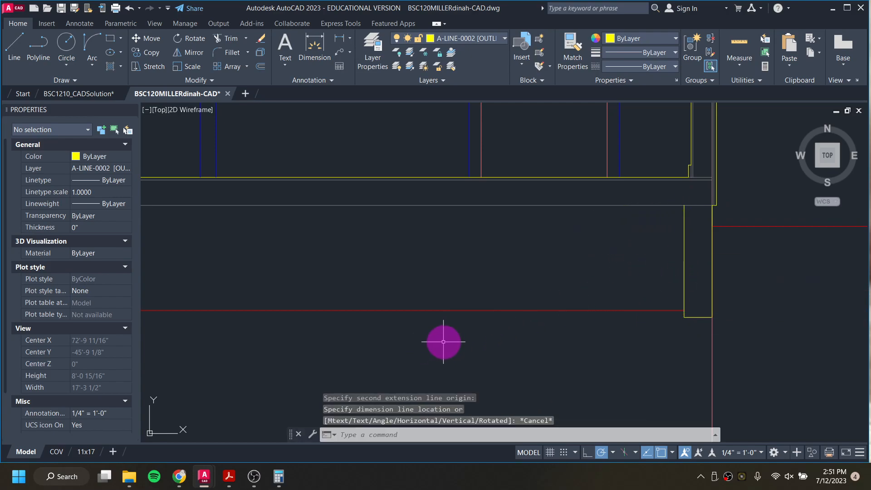
Step: Draw a 2' wide by 1' deep footing outline centred below the left foundation wall with the Line command
scroll(408, 341, down, 4)
middle_drag(334, 337, 505, 307)
scroll(330, 292, up, 6)
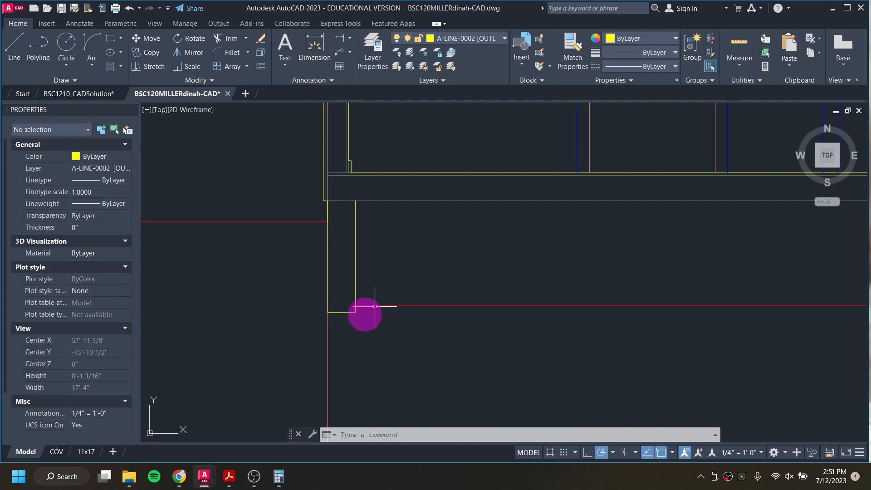
click(341, 313)
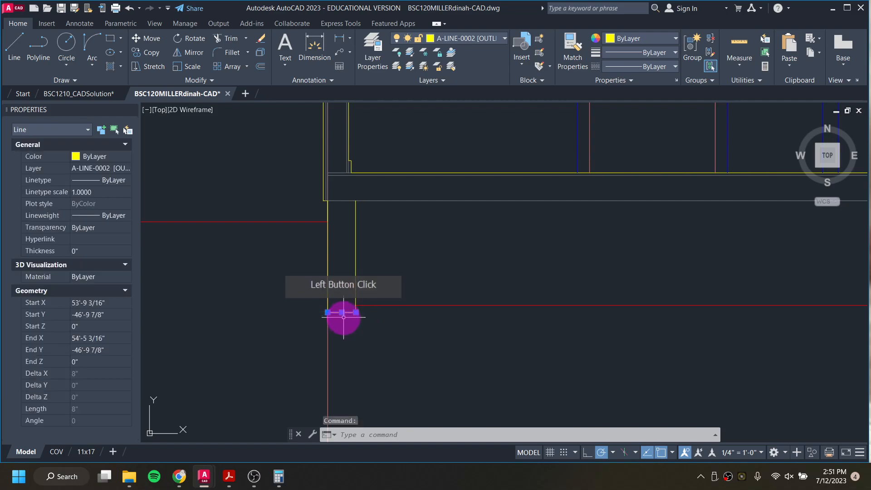
key(Escape)
key(Escape)
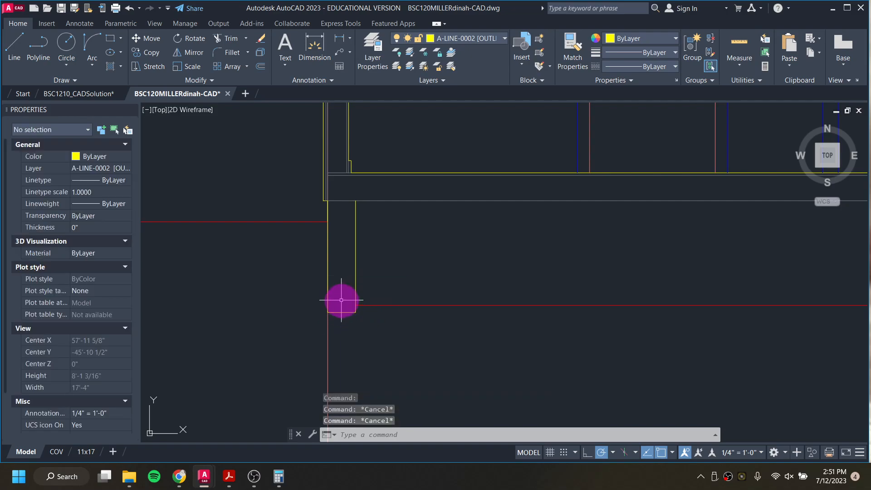
text(l)
key(Return)
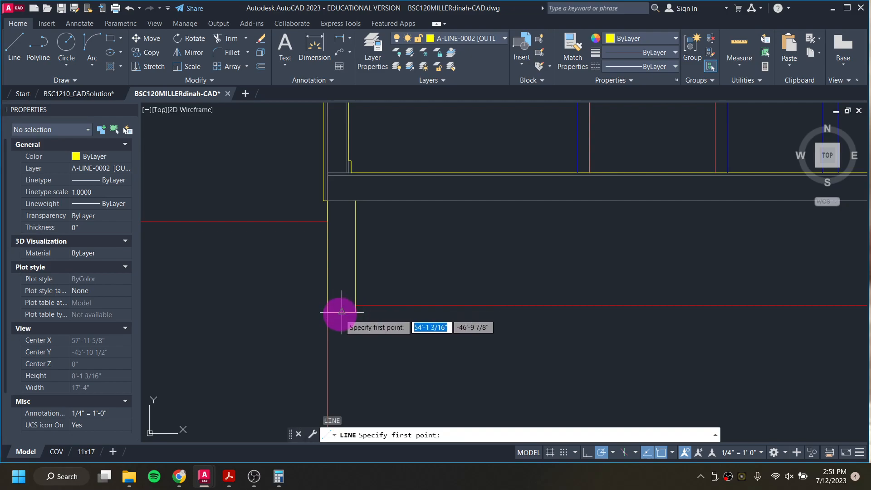
click(341, 312)
text(1)
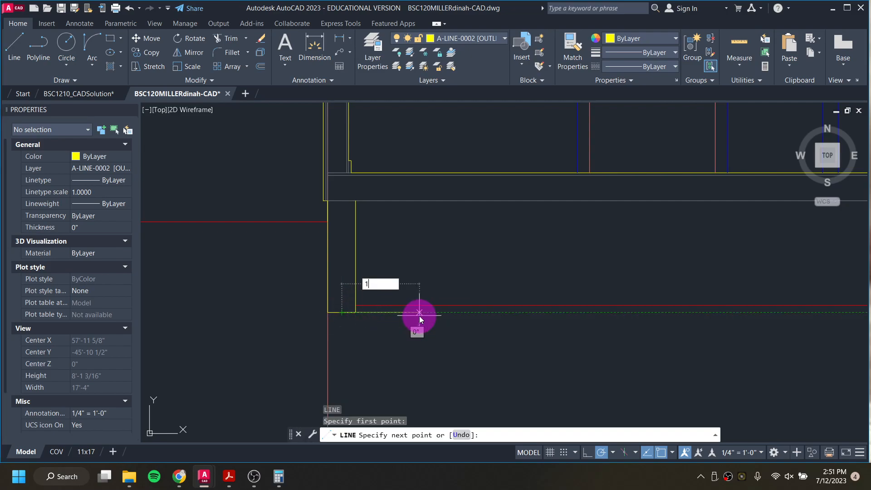
text(')
key(Return)
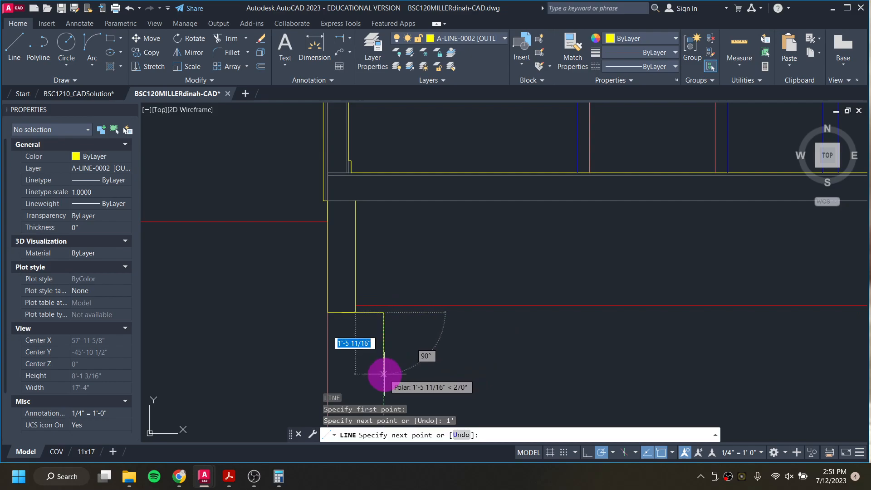
text(1')
key(Return)
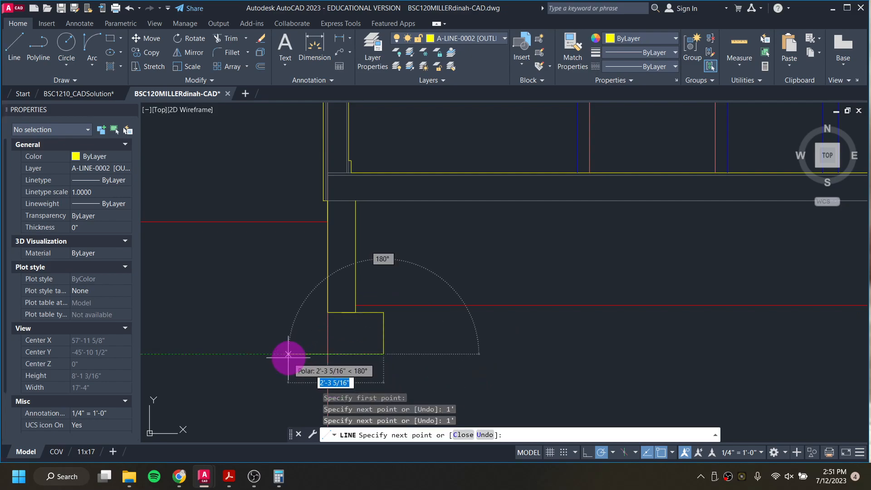
text(2')
key(Return)
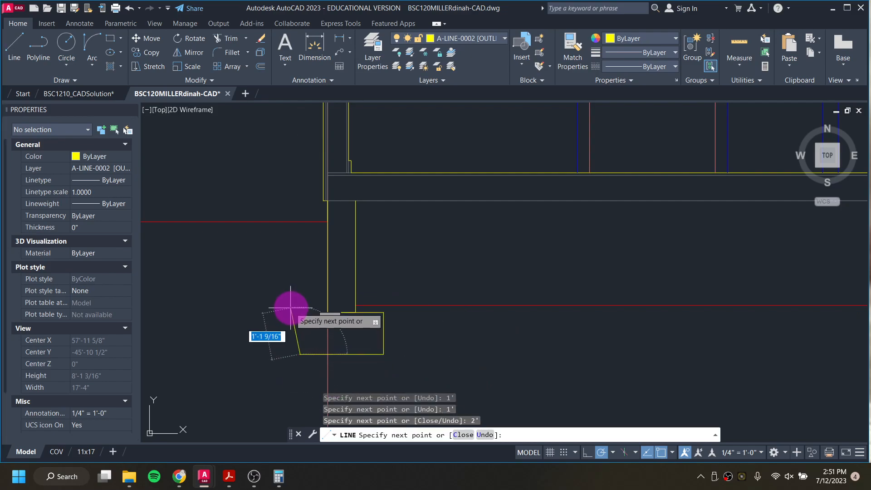
text(1')
key(Return)
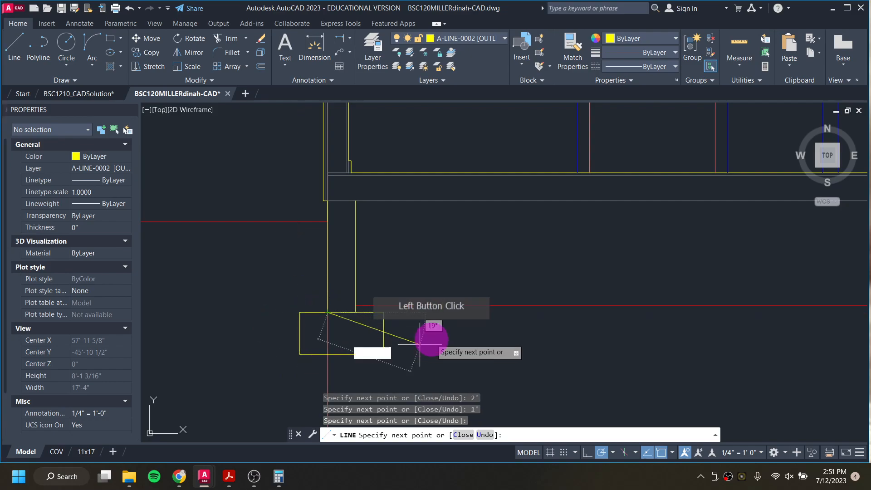
key(Escape)
key(Escape)
Step: Erase the two overlapping lines along the top edge of the left footing
click(342, 312)
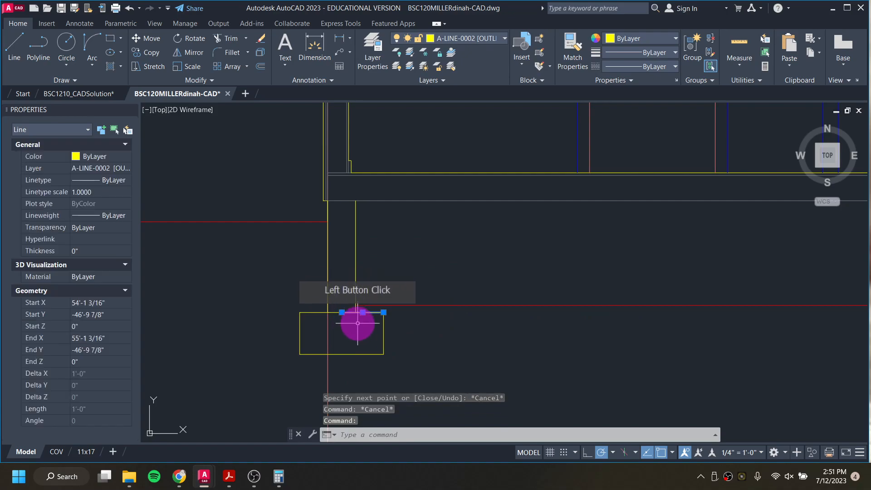
key(Delete)
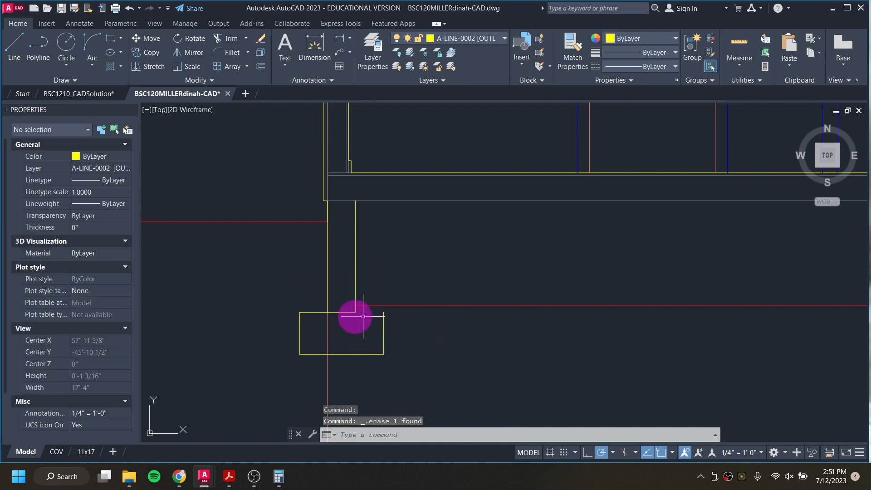
click(362, 312)
key(Delete)
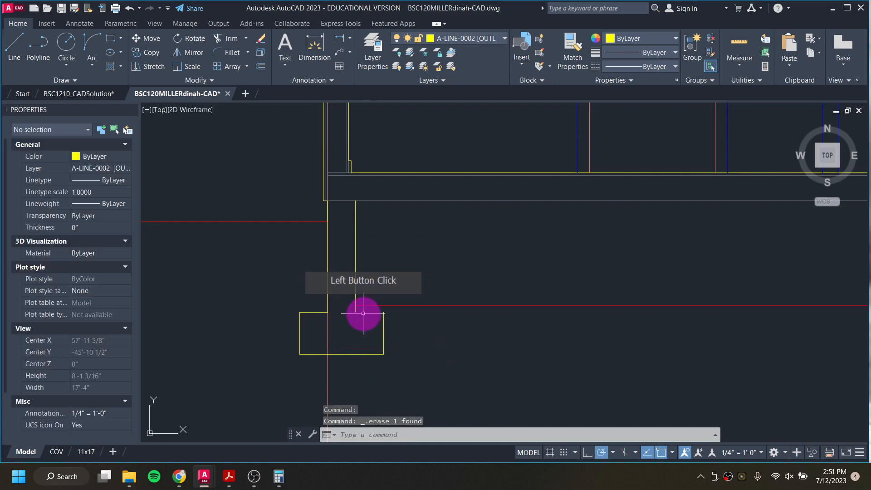
Step: Draw the footing's top edge from the left wall's outer face to the footing's corner
text(l)
key(Return)
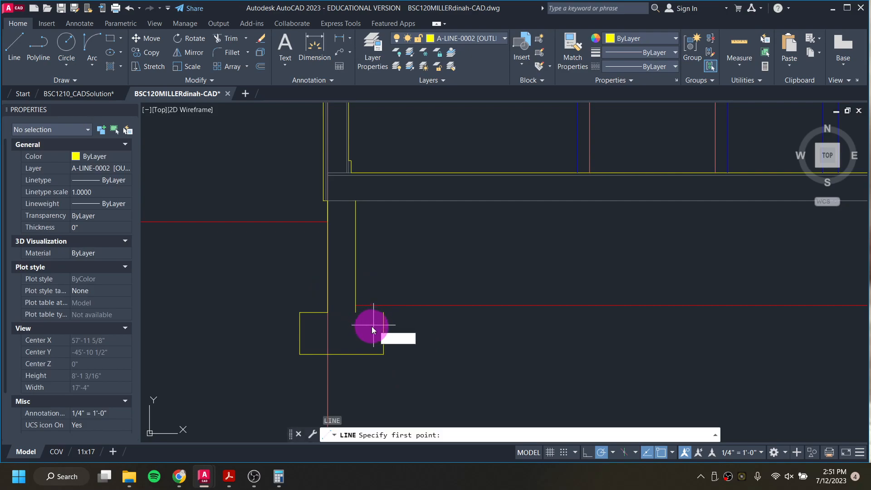
text(l)
key(Return)
click(356, 312)
click(384, 312)
key(Escape)
key(Escape)
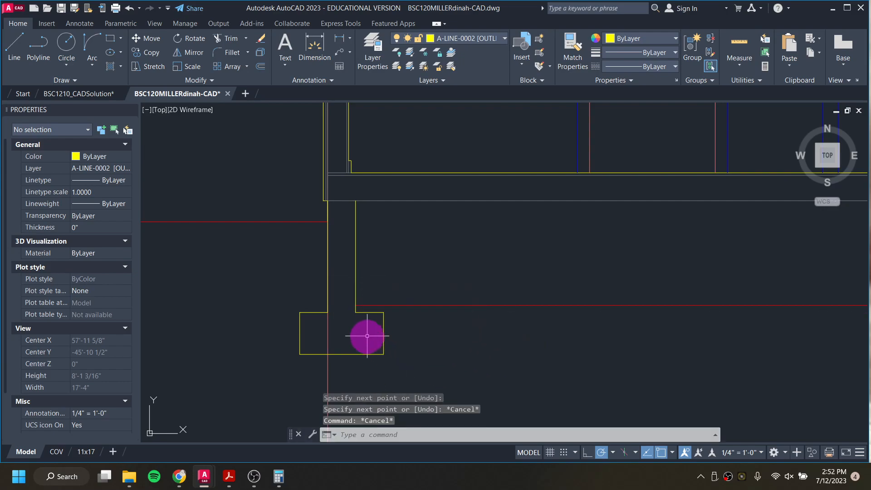
key(Escape)
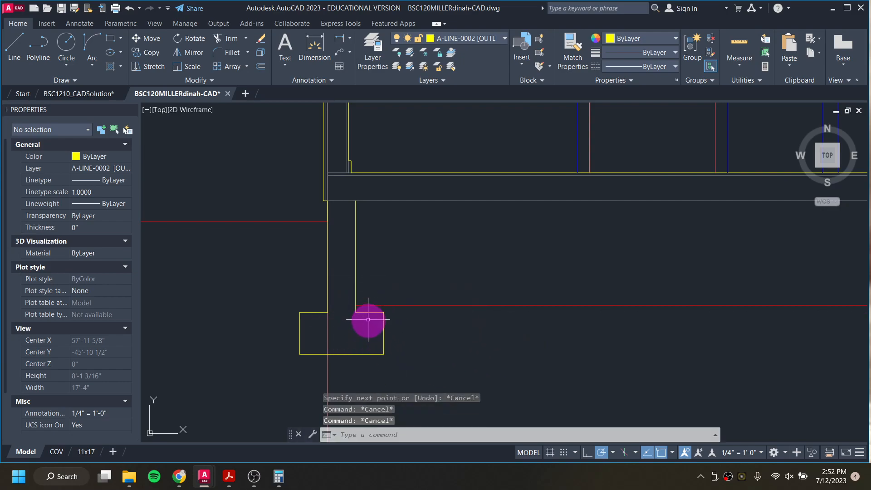
Step: Draw a 2' wide by 1' deep footing below the right foundation wall, starting 8" outside the wall
scroll(363, 309, down, 2)
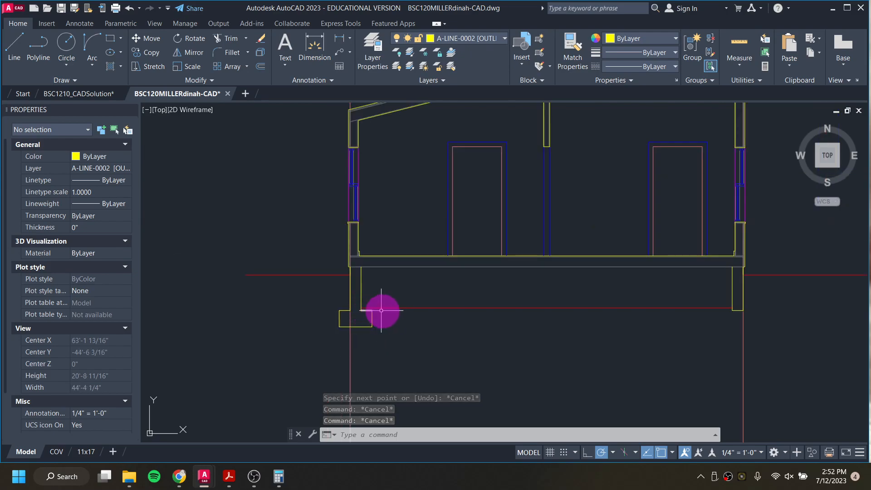
middle_drag(555, 310, 307, 307)
scroll(498, 312, up, 2)
scroll(520, 307, up, 2)
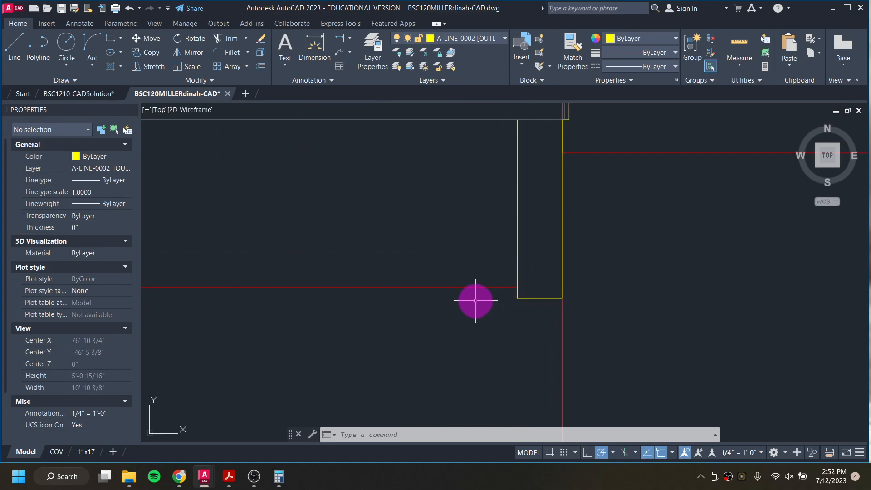
key(l)
key(Return)
click(519, 298)
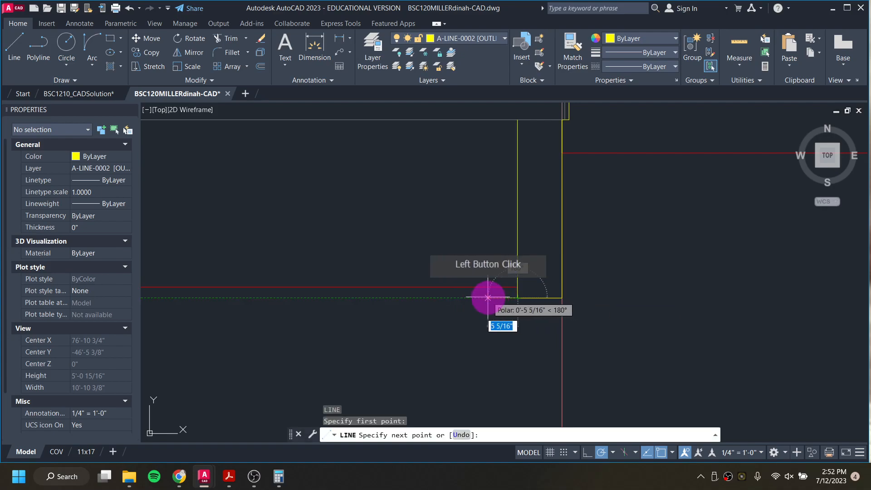
text(8)
key(Return)
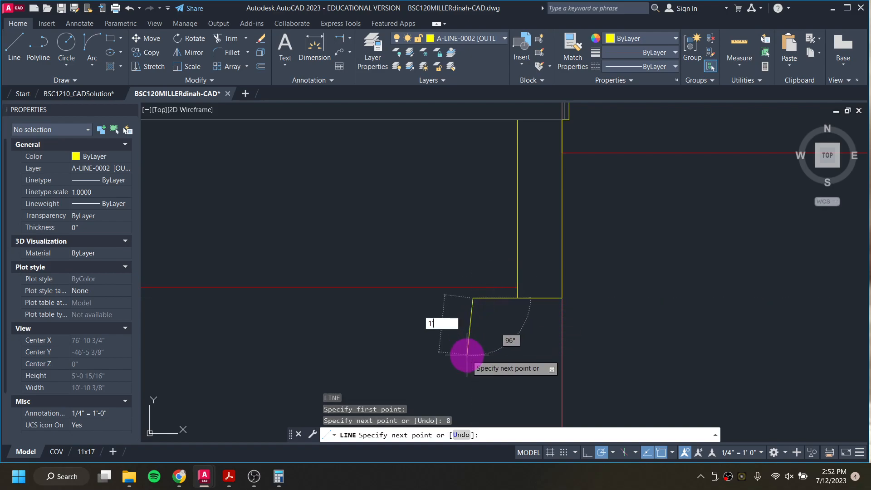
text(1')
key(Return)
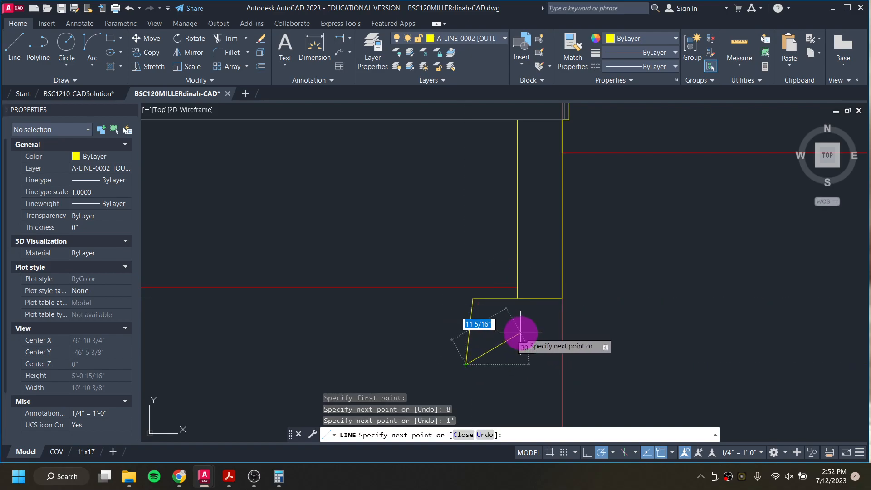
key(ctrl+z)
text(1')
key(Return)
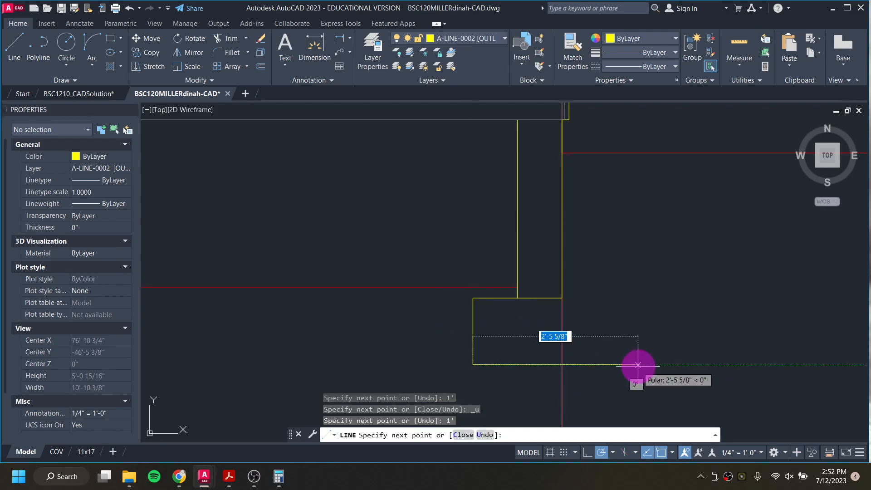
text(2')
key(Return)
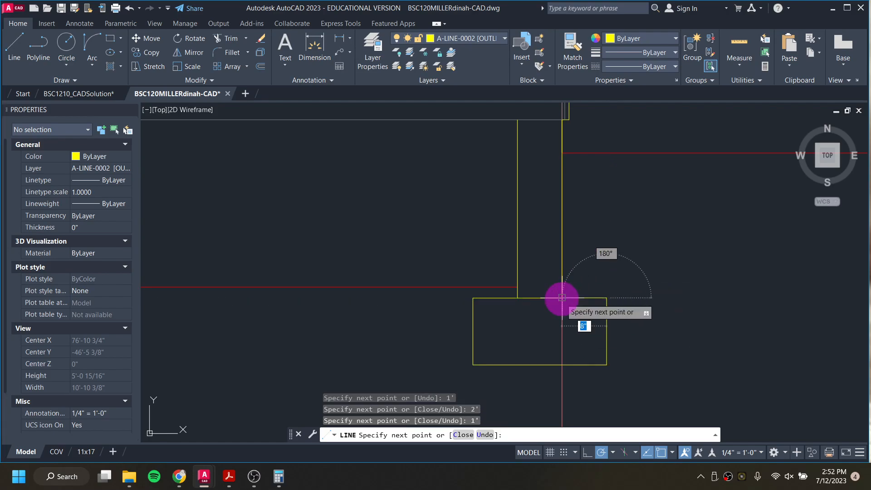
click(585, 331)
key(Escape)
key(Escape)
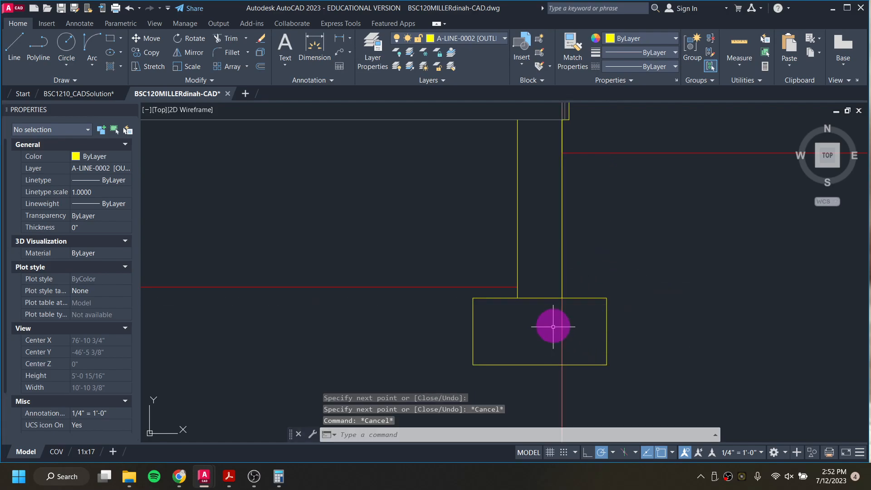
Step: Move the right foundation wall's bottom line onto layer A-LINE-0004 [LIGHT MED]
click(540, 298)
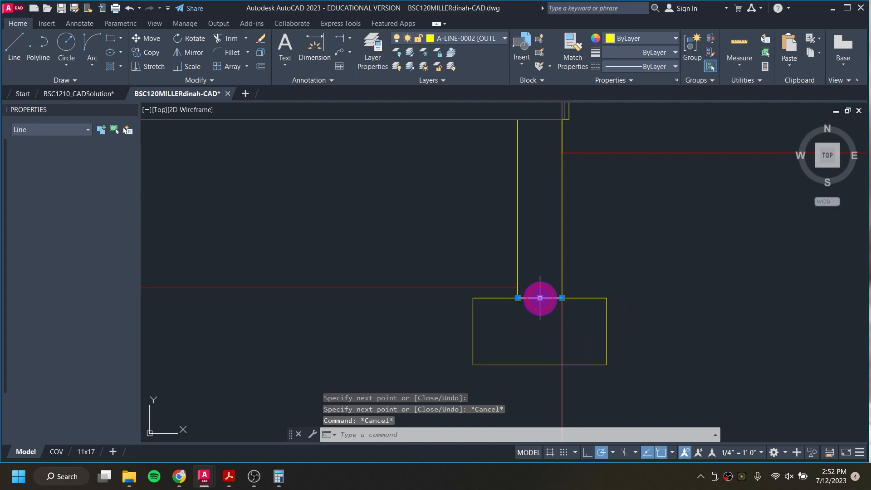
click(478, 37)
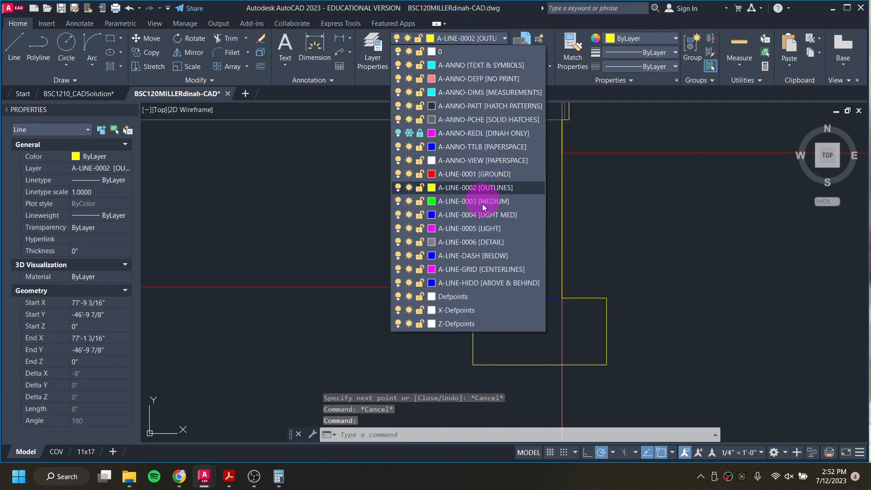
click(473, 215)
key(Escape)
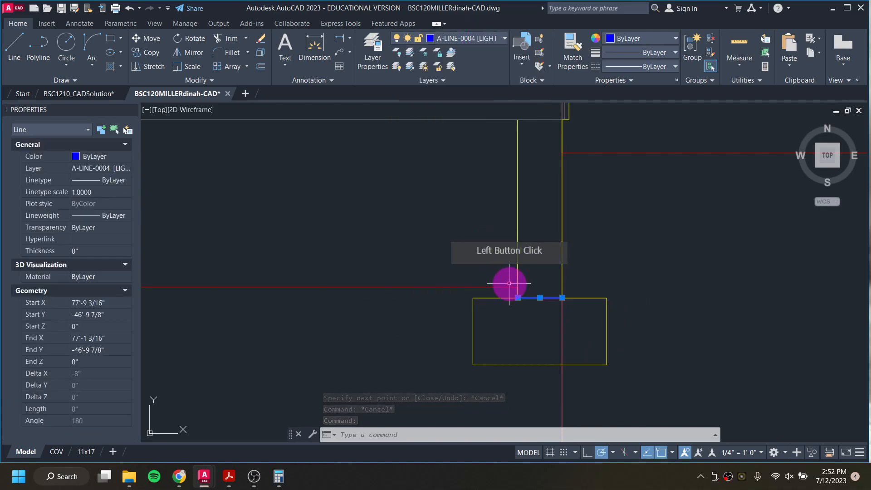
Step: Draw a line across the bottom of the left foundation wall on layer A-LINE-0004 [LIGHT MED]
scroll(433, 299, down, 6)
middle_drag(233, 319, 530, 296)
scroll(360, 274, up, 6)
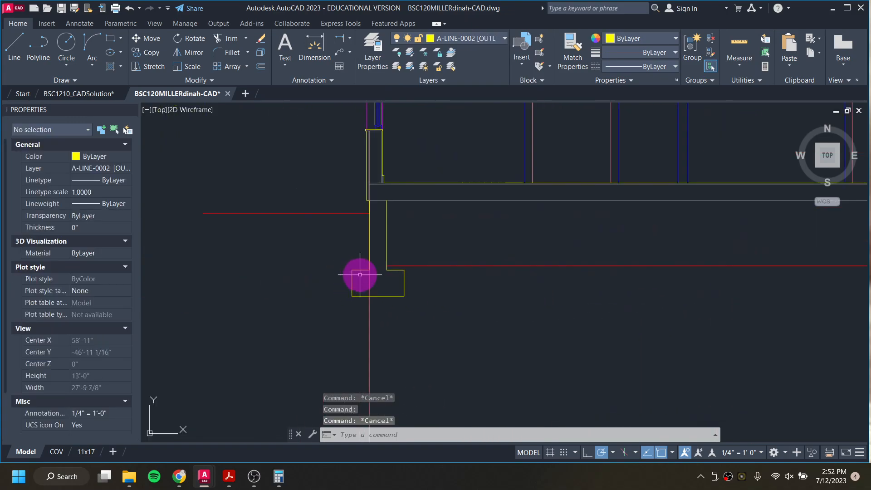
click(485, 38)
click(495, 208)
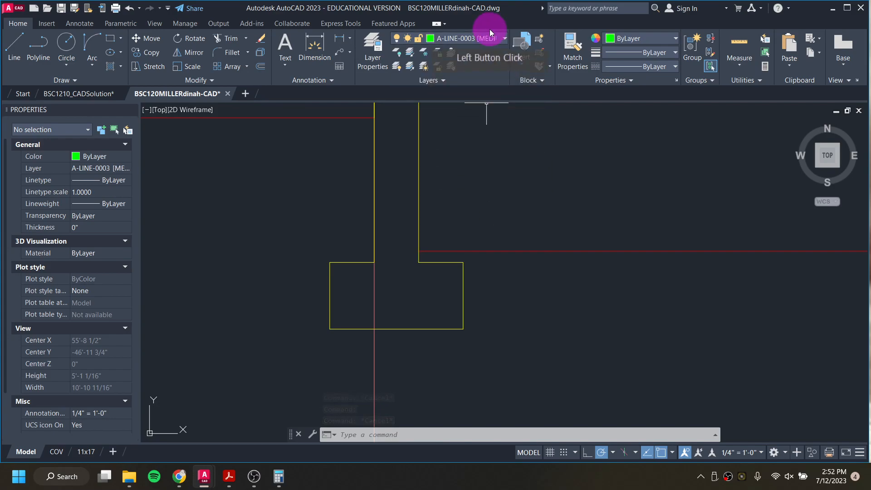
click(490, 38)
click(498, 216)
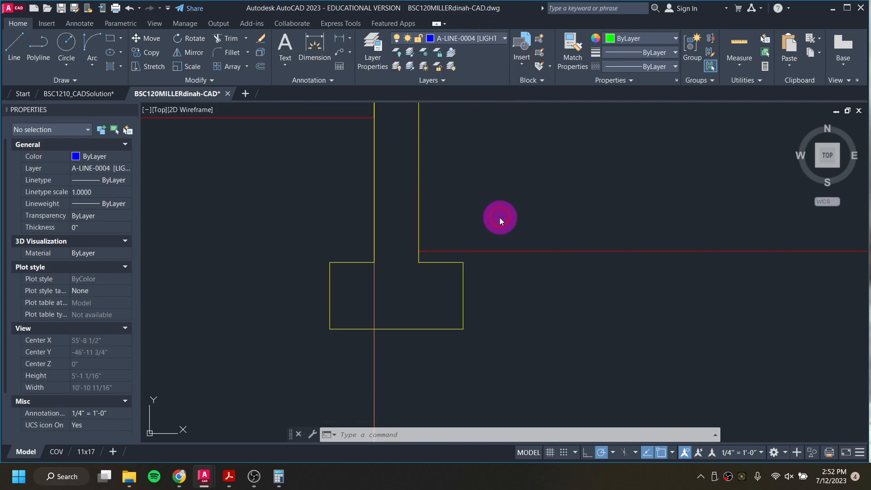
key(l)
key(Return)
click(375, 262)
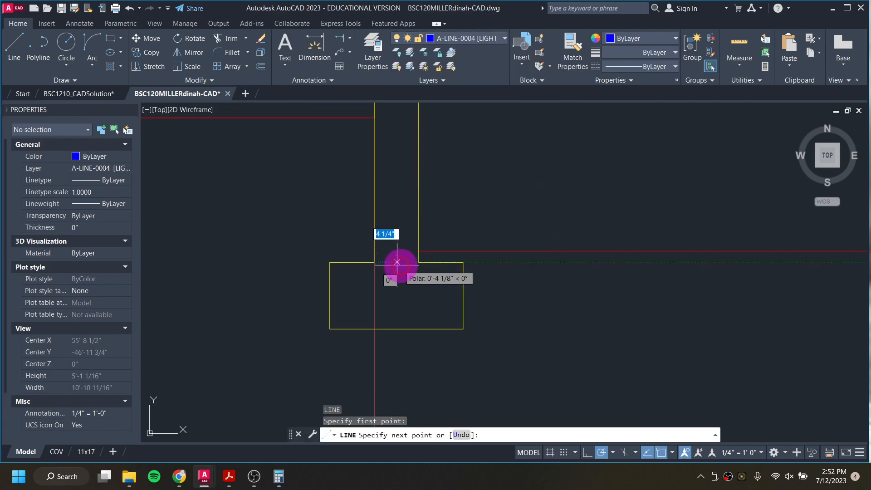
click(419, 262)
key(Escape)
key(Escape)
Step: Make A-LINE-0001 [GROUND] the current layer
scroll(377, 248, down, 4)
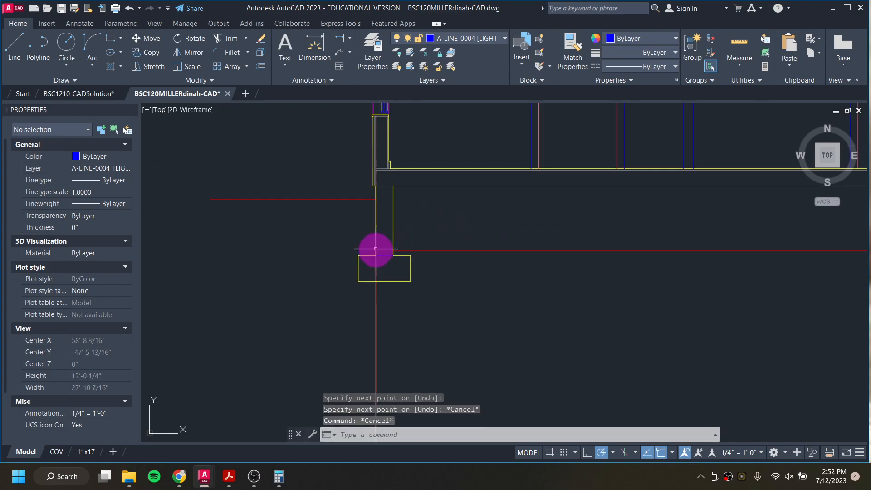
click(458, 38)
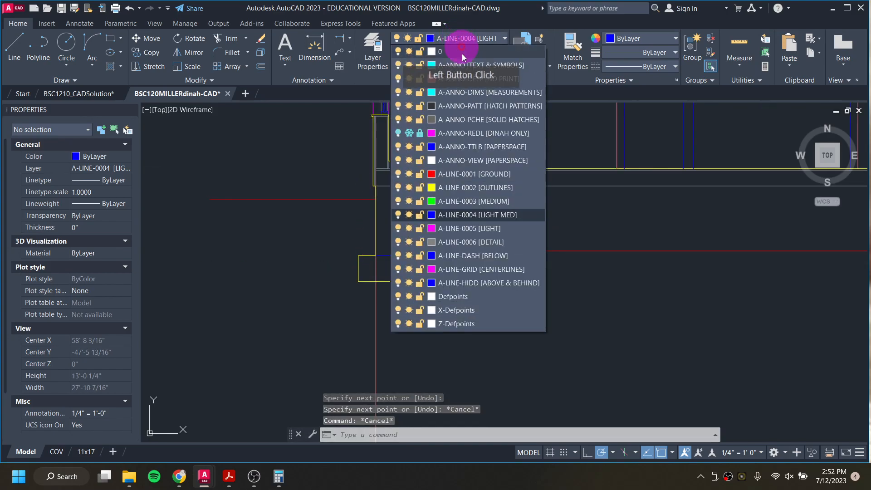
click(478, 177)
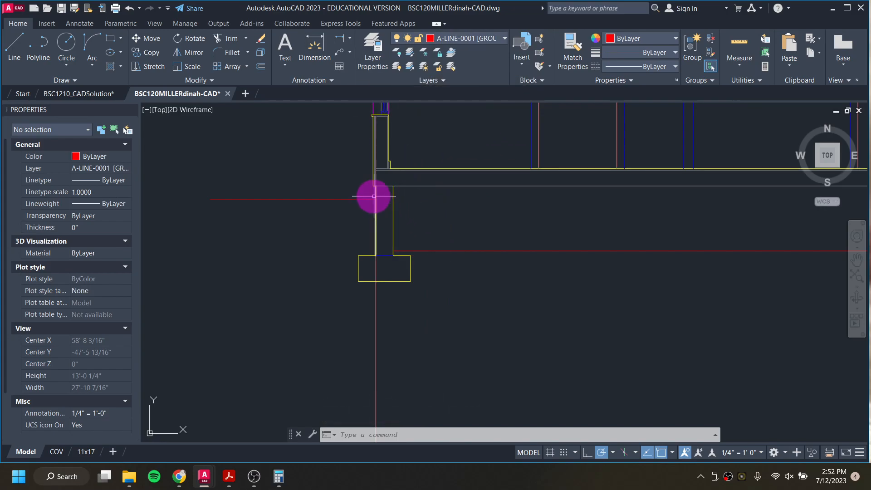
text(l)
key(Return)
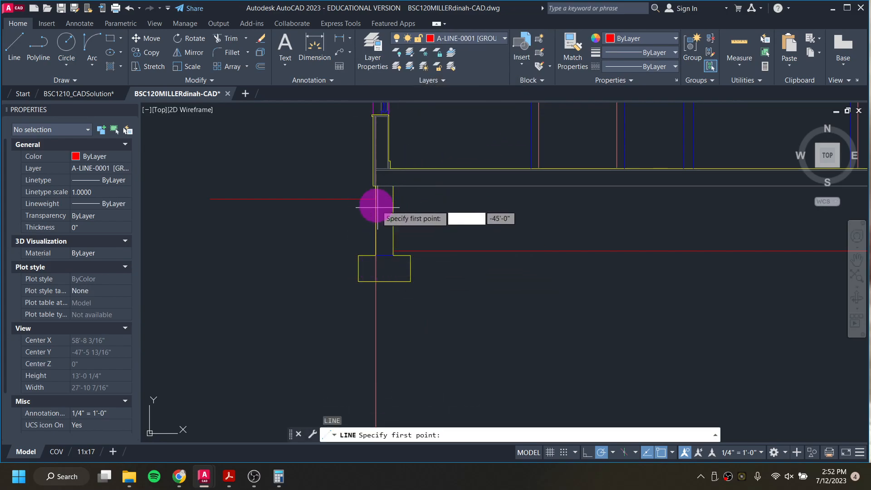
key(Escape)
key(Escape)
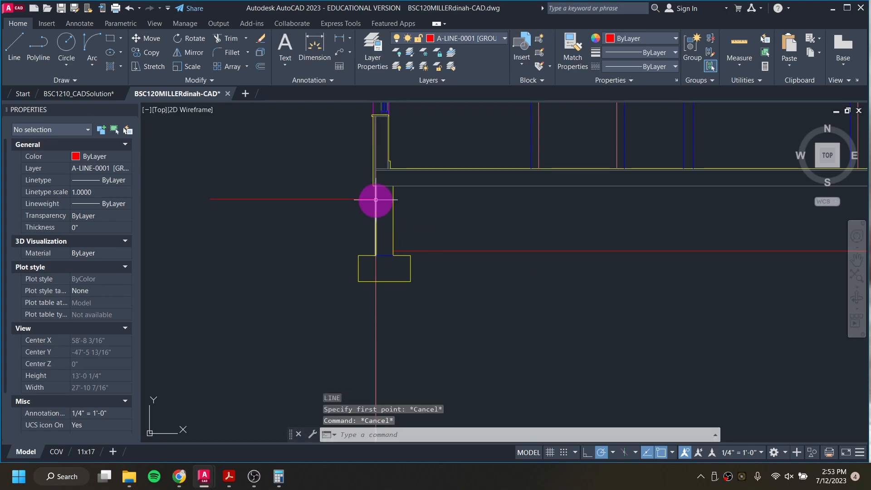
Step: Trace a polyline along the left foundation wall's outer face and around its footing on the ground layer
text(pl)
key(Return)
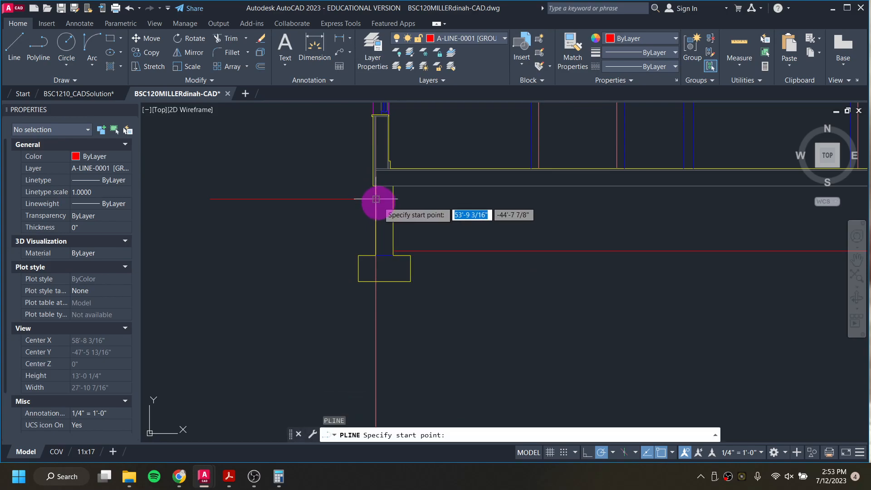
click(376, 199)
click(375, 255)
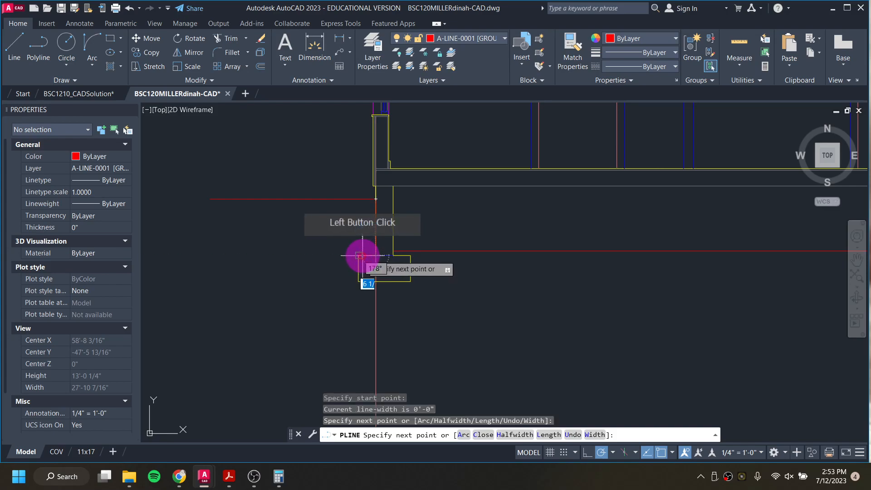
scroll(359, 255, up, 6)
click(357, 247)
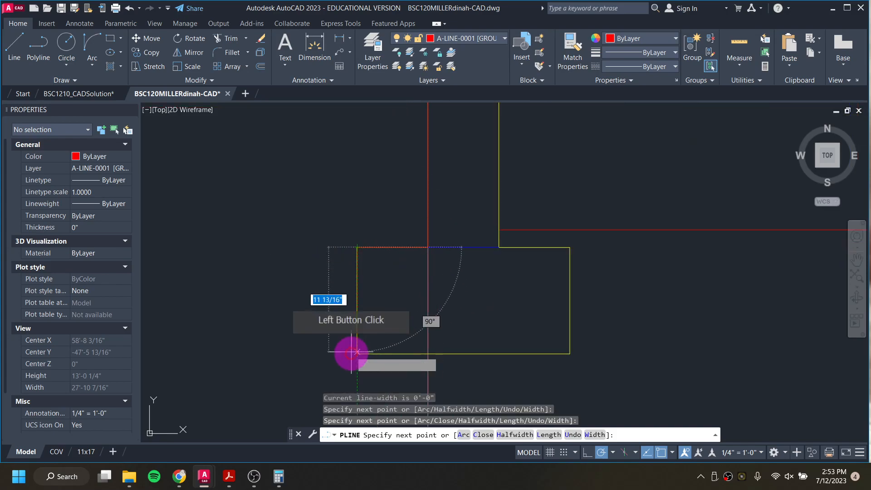
click(358, 353)
click(570, 353)
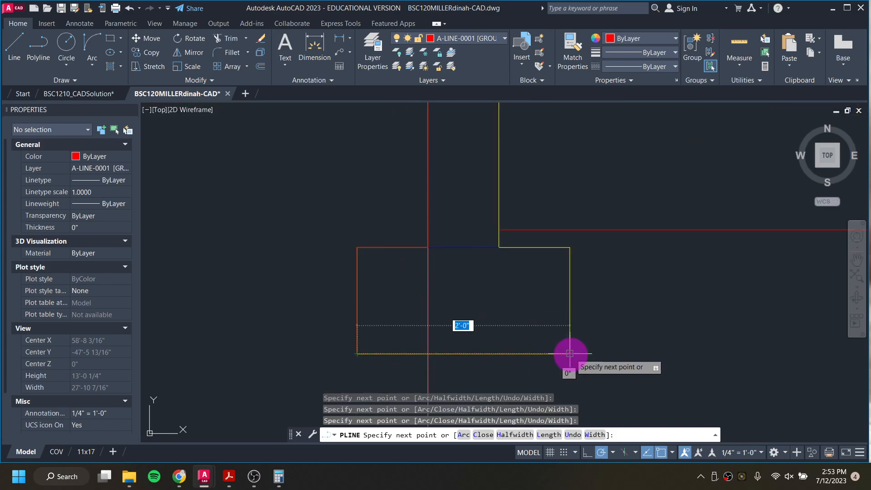
click(569, 247)
click(499, 247)
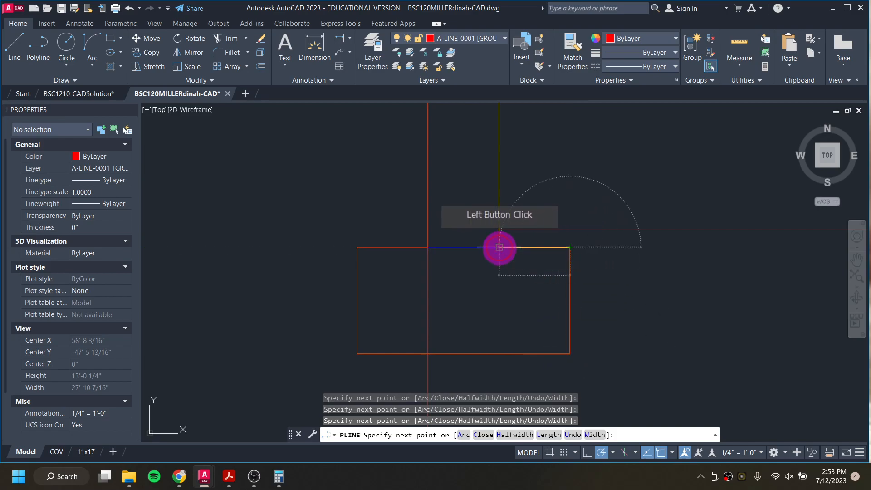
click(499, 229)
scroll(536, 231, down, 6)
key(Escape)
Step: Trace a polyline along the right foundation wall's outer face and around its footing on the ground layer
middle_drag(589, 254, 272, 258)
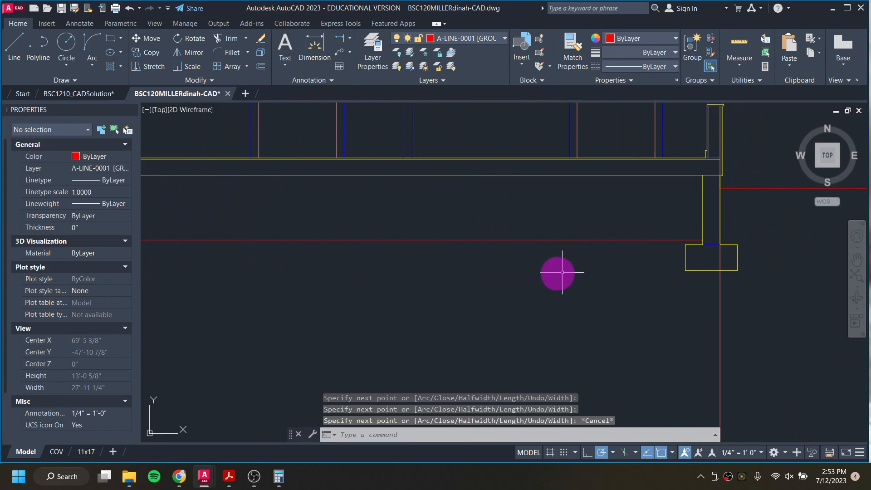
key(Return)
click(719, 188)
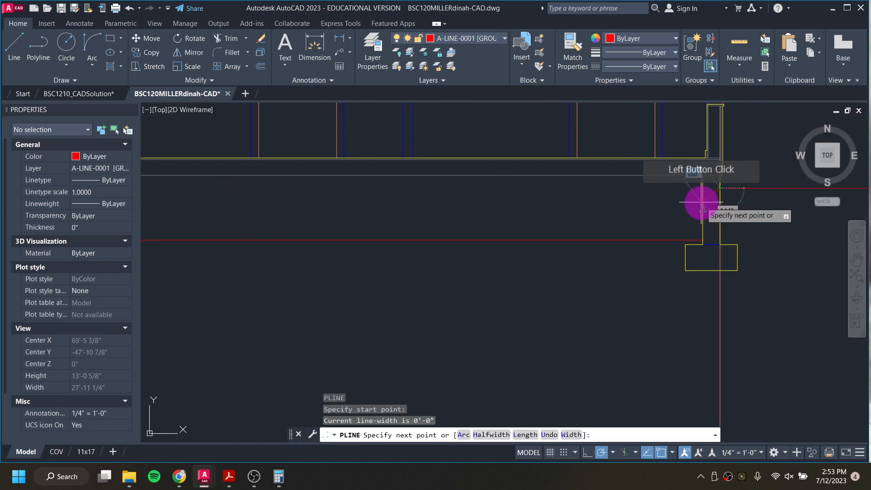
click(719, 244)
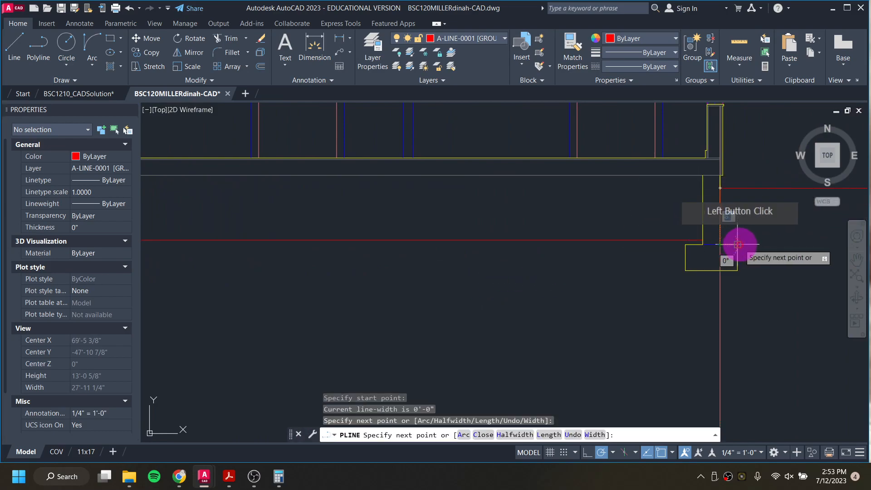
click(740, 244)
click(737, 271)
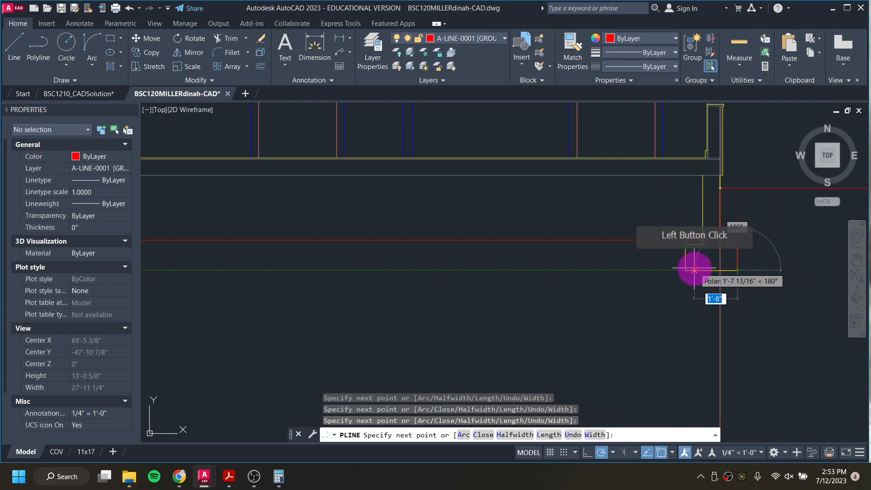
click(684, 270)
scroll(682, 245, up, 6)
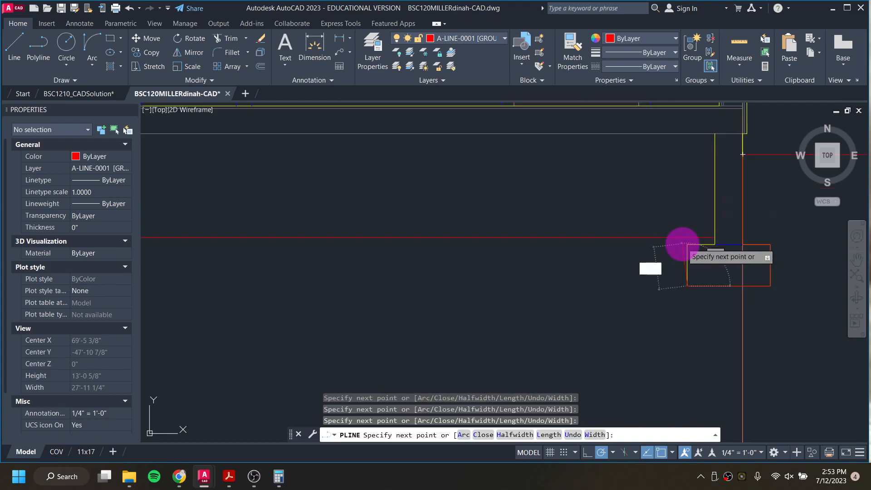
click(694, 244)
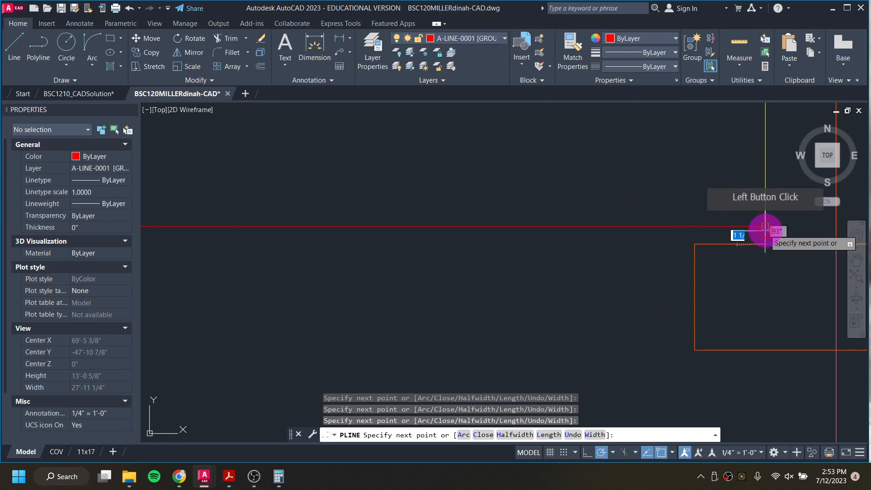
scroll(617, 242, down, 2)
key(Escape)
key(Escape)
key(Escape)
scroll(608, 244, down, 4)
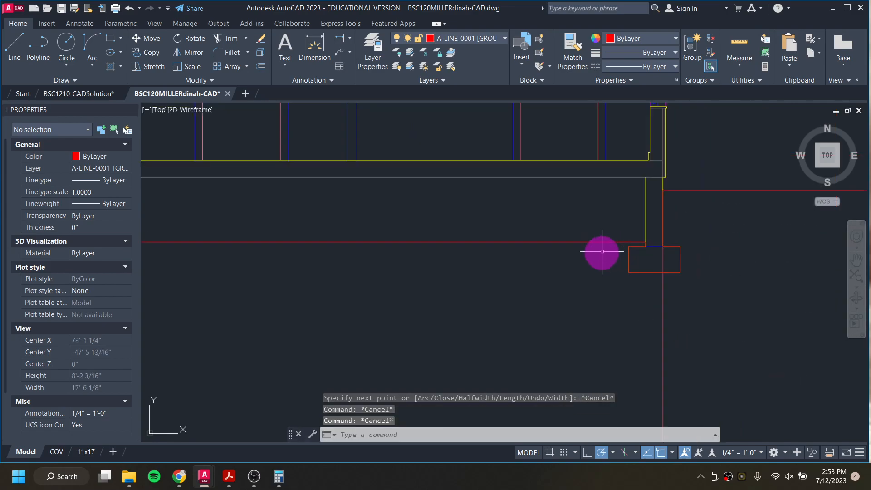
Step: Check the reference documents, then measure the distance between the grade line and the right foundation wall's top
mouse_move(181, 480)
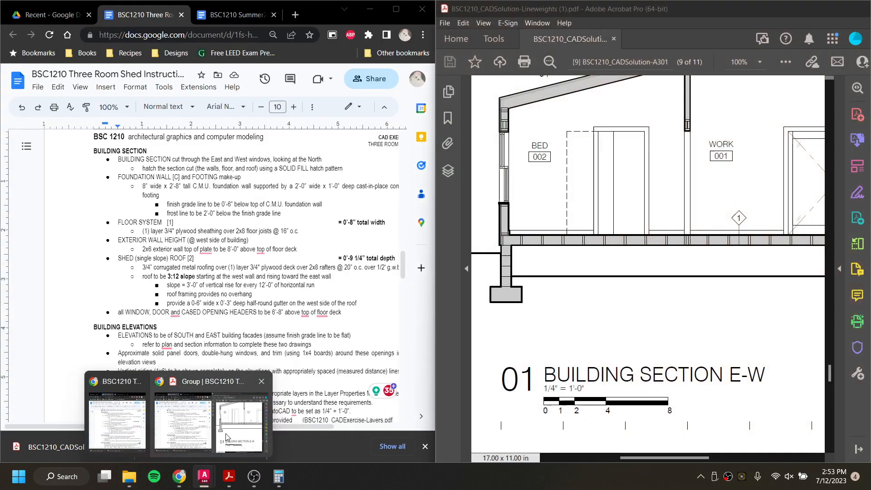
click(226, 435)
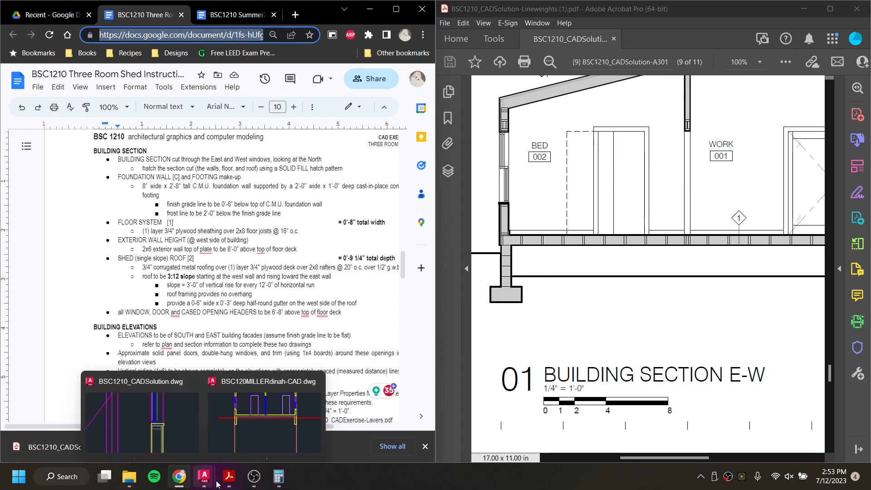
mouse_move(221, 486)
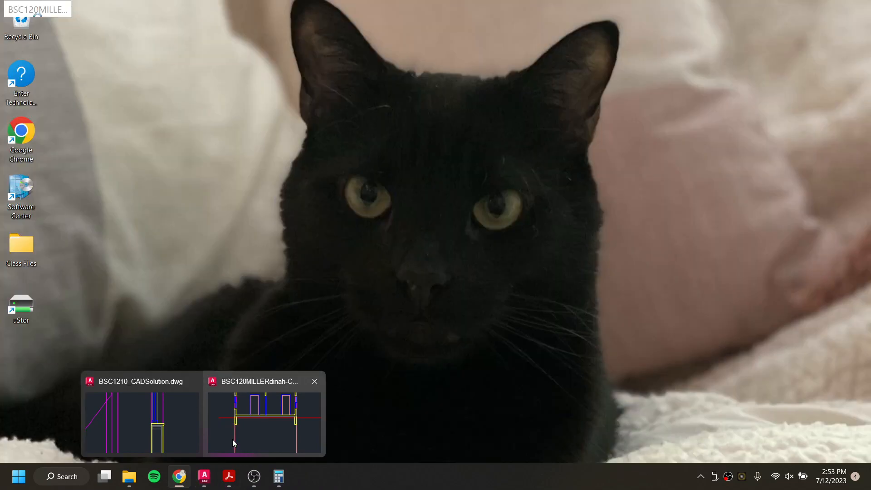
click(232, 439)
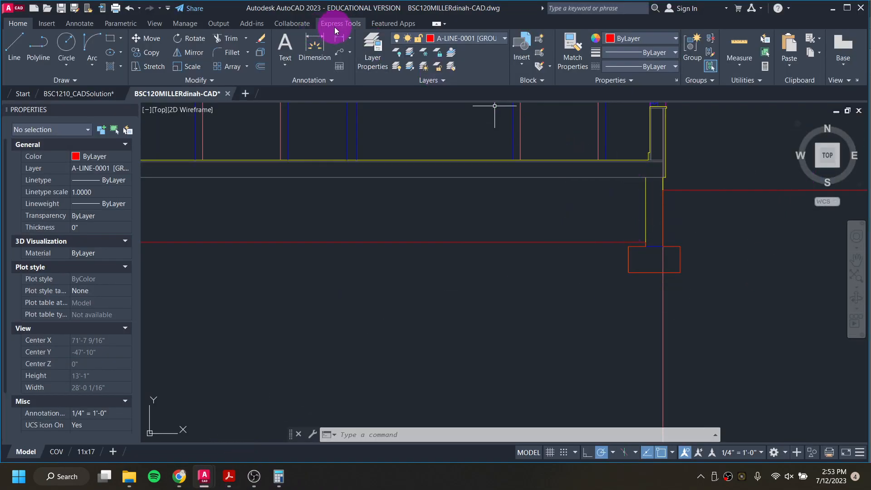
click(341, 38)
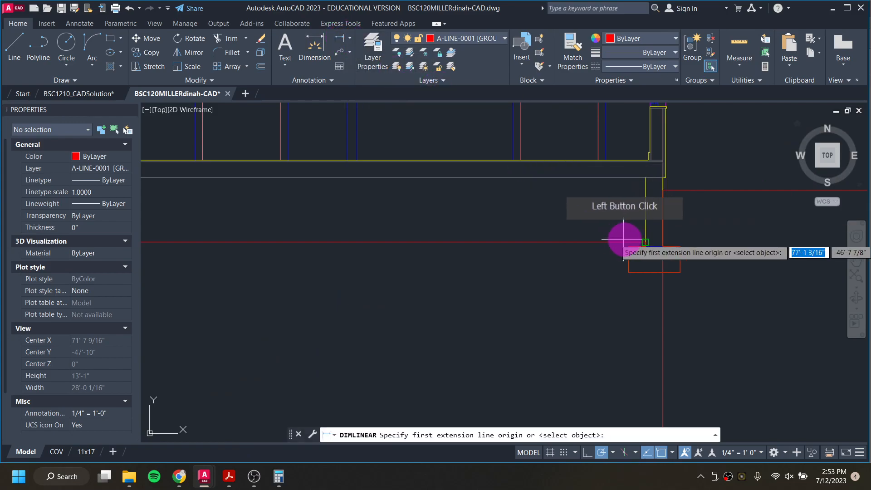
click(644, 242)
click(658, 190)
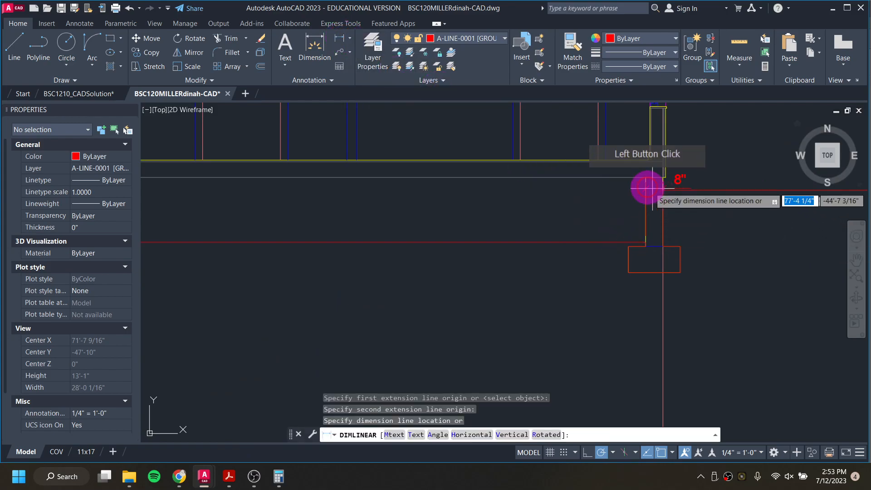
scroll(592, 195, up, 4)
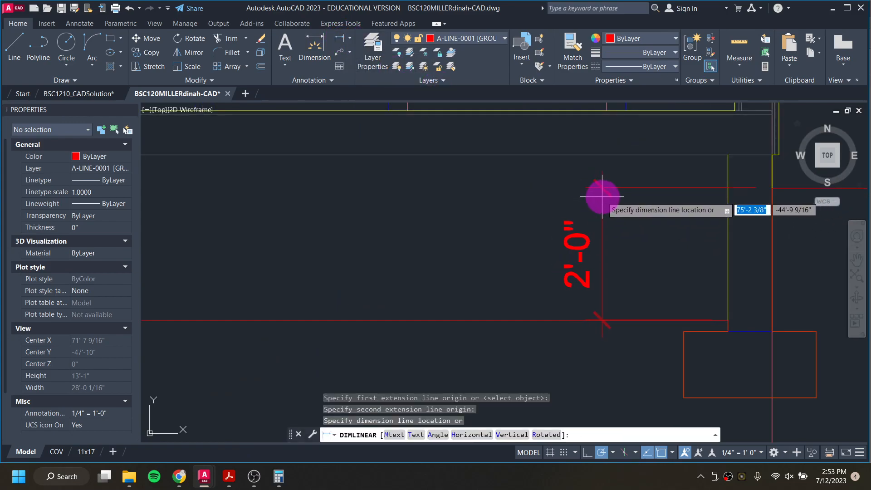
key(Escape)
key(Escape)
key(Escape)
key(Escape)
scroll(591, 196, down, 2)
middle_drag(326, 286, 405, 328)
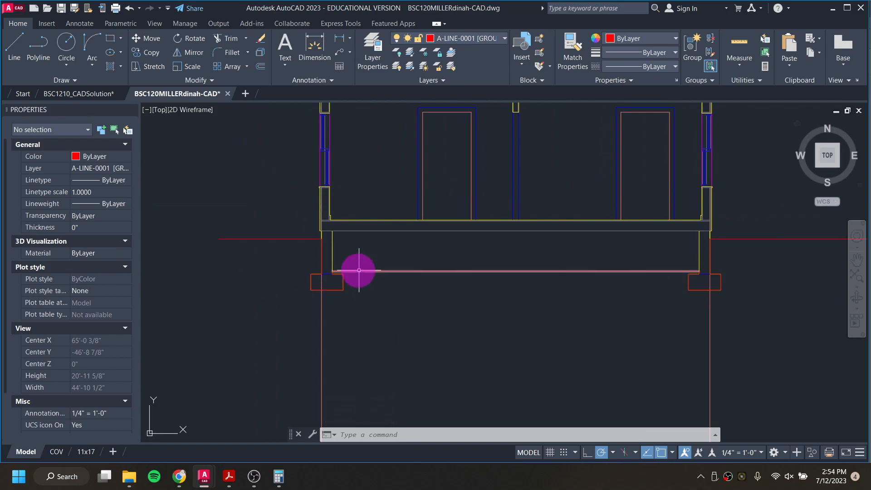
Step: Offset the left foundation wall's bottom line upward repeatedly at 8" to mark the CMU block courses
scroll(332, 265, up, 2)
scroll(332, 265, up, 2)
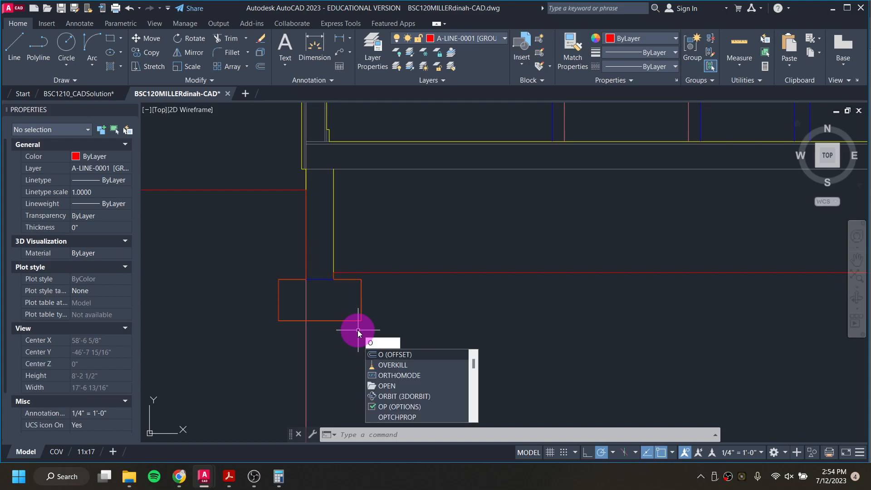
key(Return)
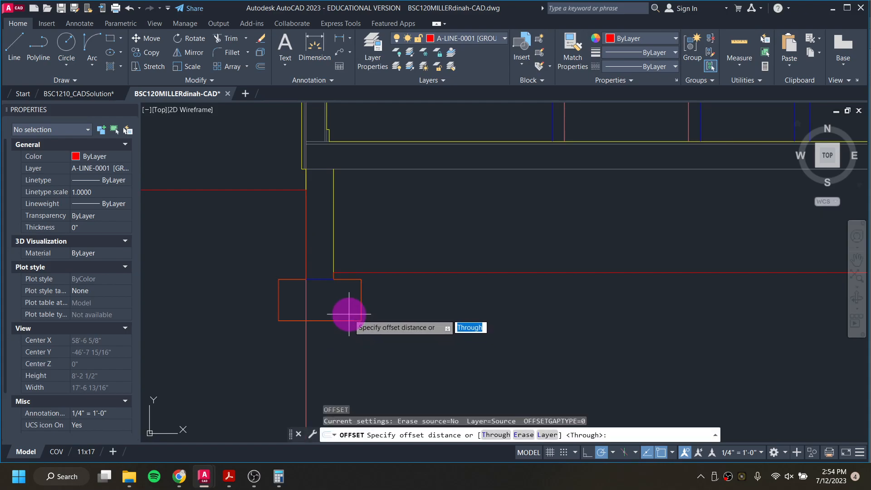
key(Return)
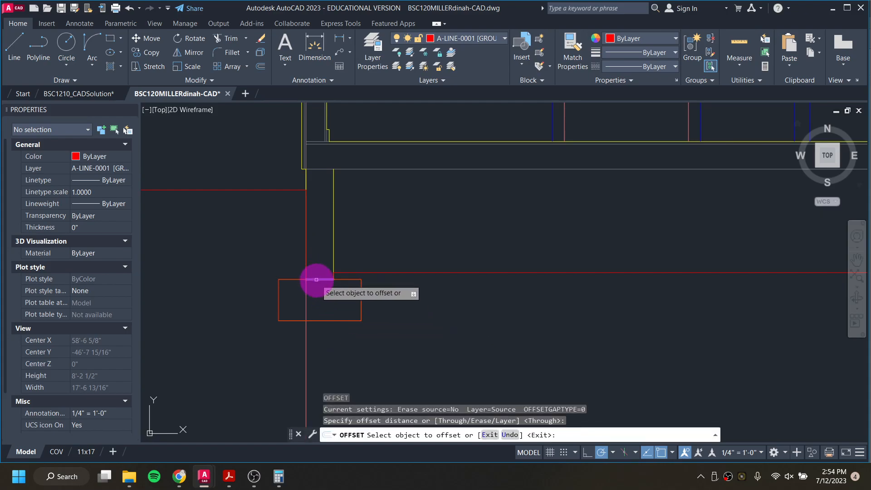
click(318, 279)
click(320, 237)
click(321, 252)
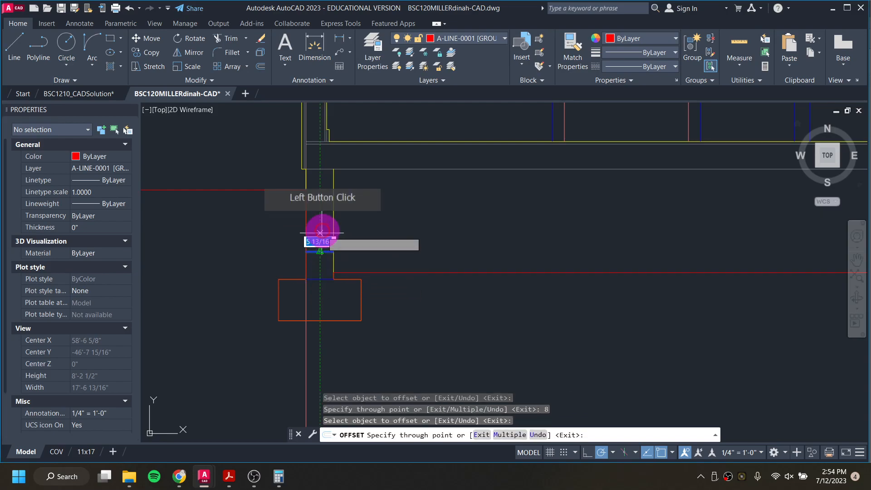
click(322, 225)
click(322, 226)
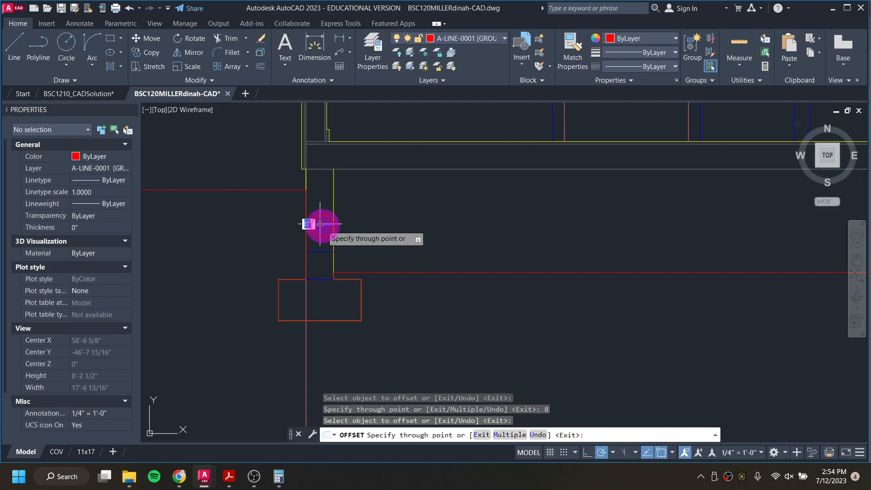
text(8)
key(Return)
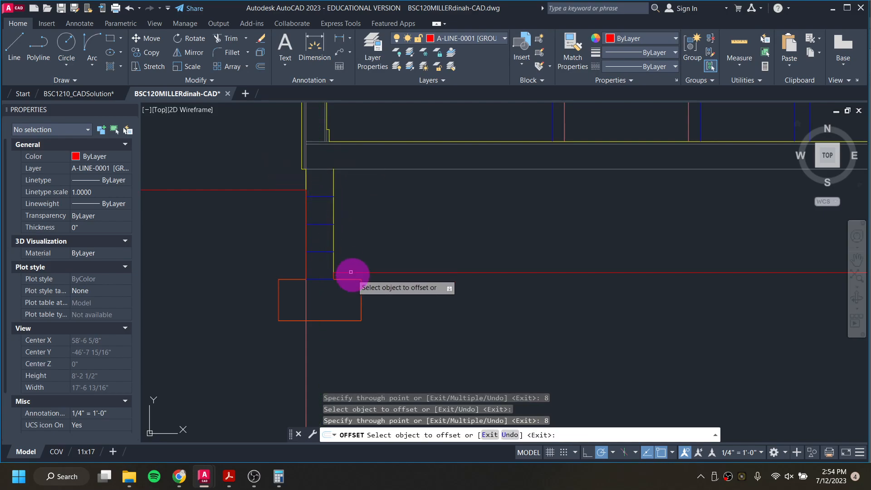
Step: Offset the right foundation wall's bottom line upward repeatedly at 8" to mark its CMU block courses
scroll(418, 317, down, 2)
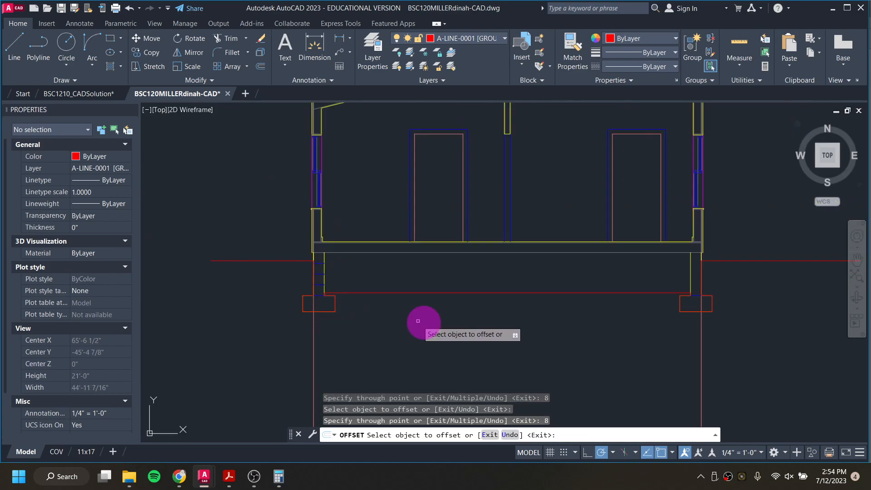
scroll(694, 305, up, 5)
click(703, 305)
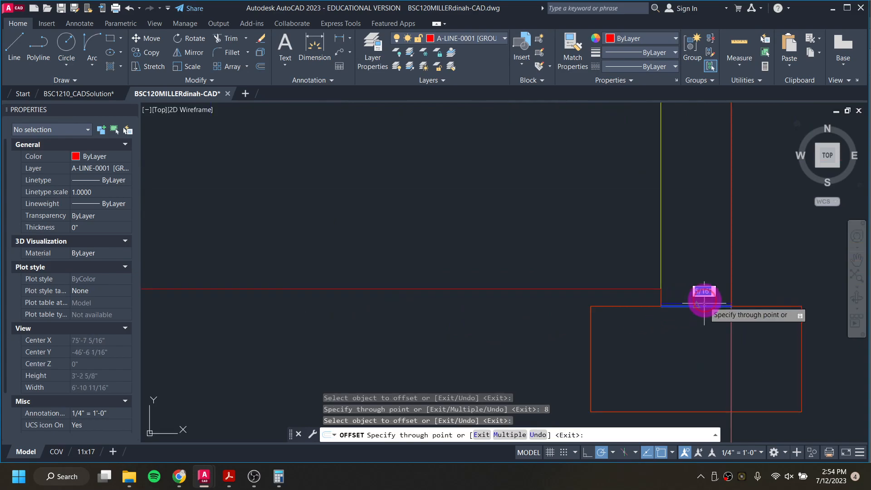
text(8)
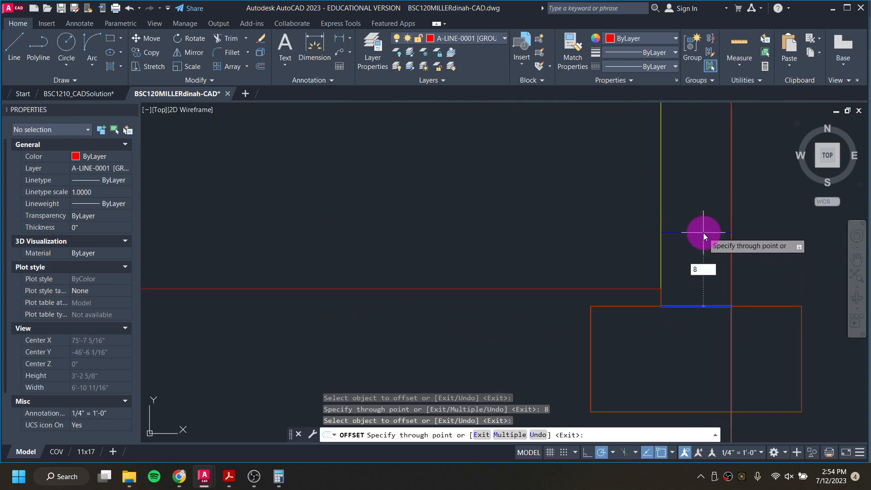
key(Return)
click(698, 235)
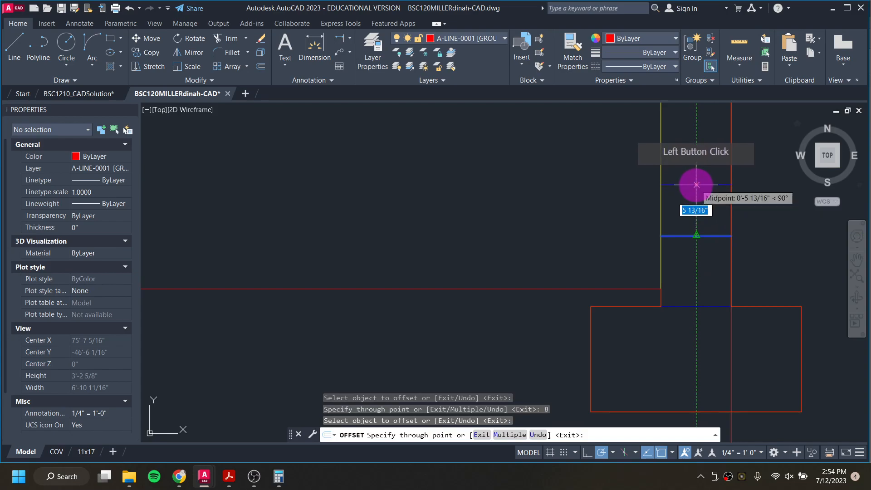
text(8)
key(Return)
middle_drag(696, 185, 648, 258)
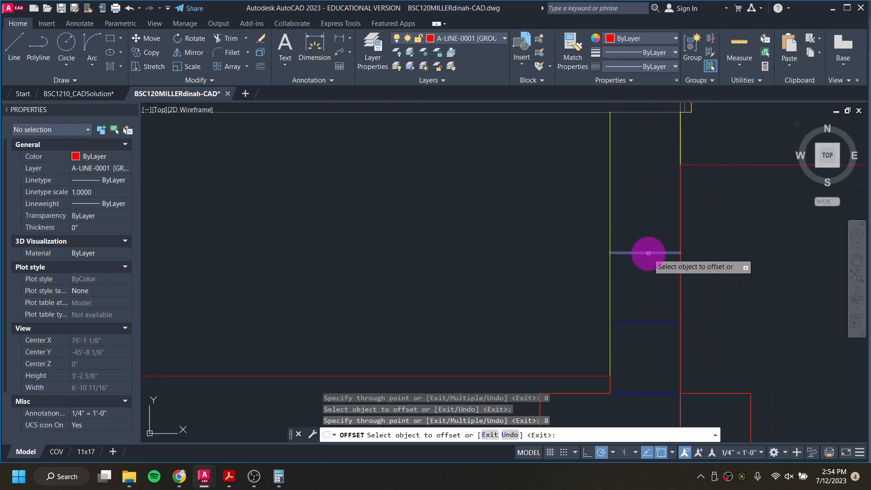
click(648, 253)
click(648, 204)
scroll(663, 301, down, 4)
scroll(483, 315, down, 4)
key(Escape)
key(Escape)
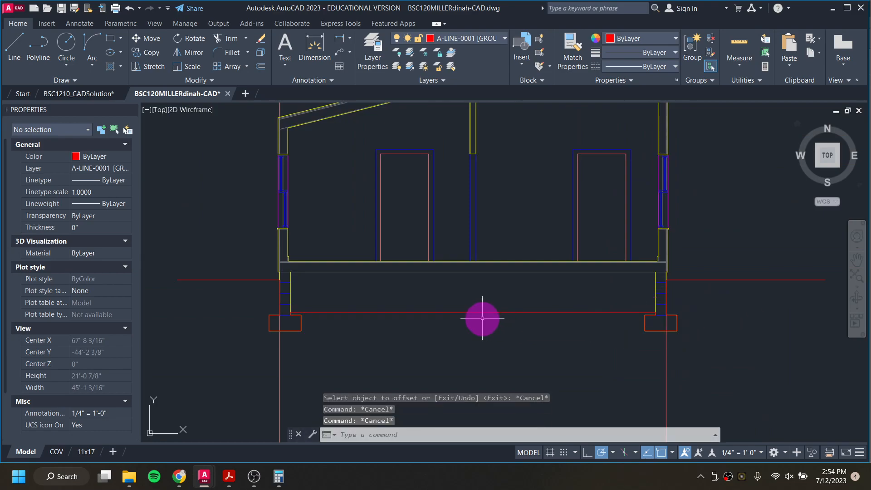
Step: Move the lower horizontal ground line between the foundation walls upward
scroll(362, 261, down, 2)
middle_drag(375, 258, 388, 301)
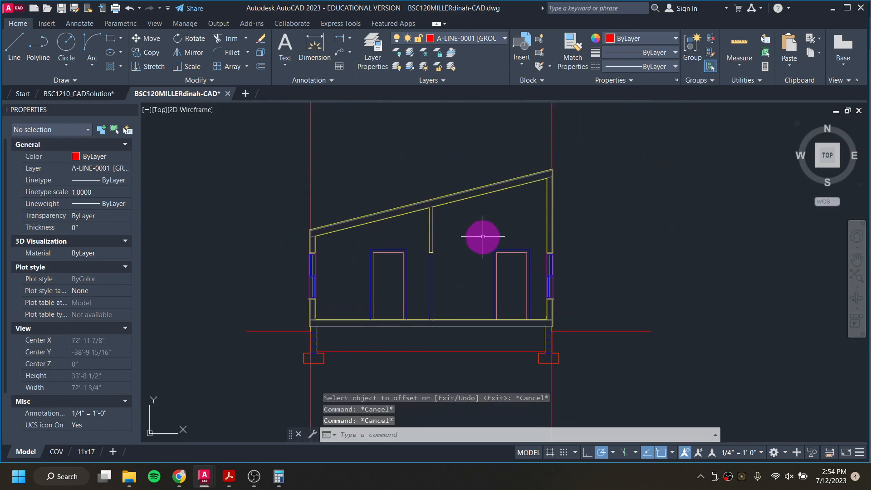
scroll(411, 305, up, 2)
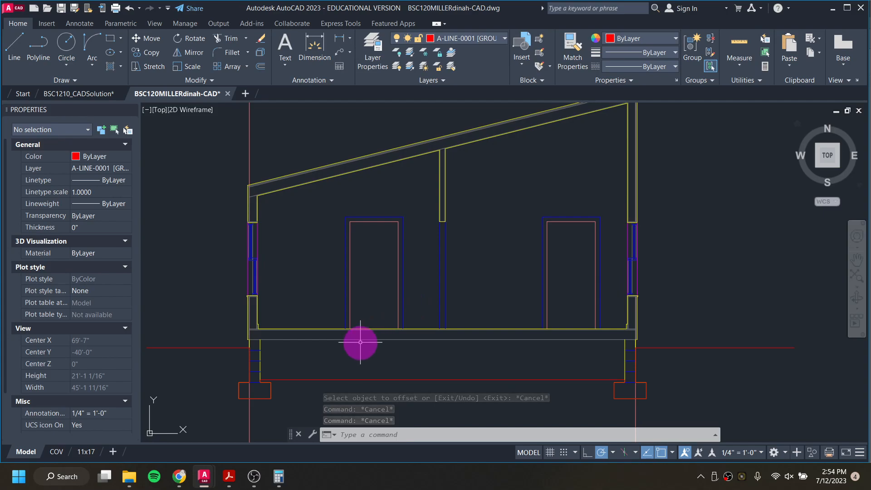
mouse_move(367, 341)
middle_down()
mouse_move(406, 291)
mouse_move(413, 298)
middle_up()
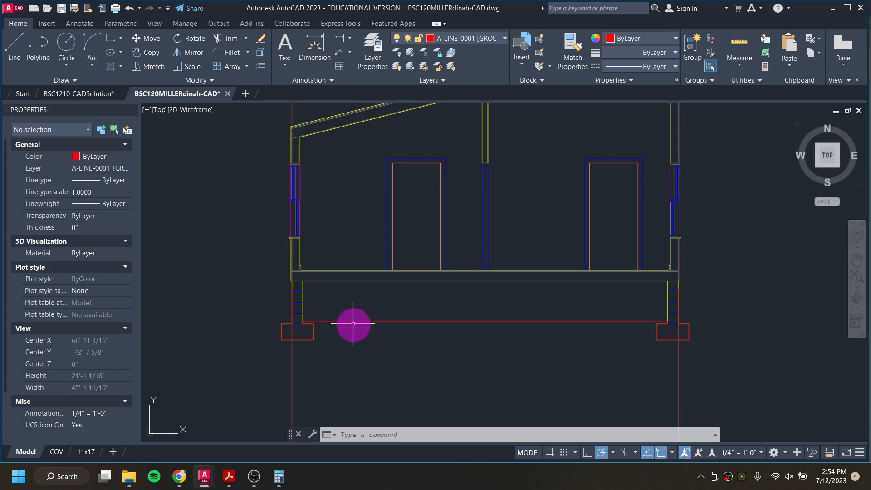
click(323, 319)
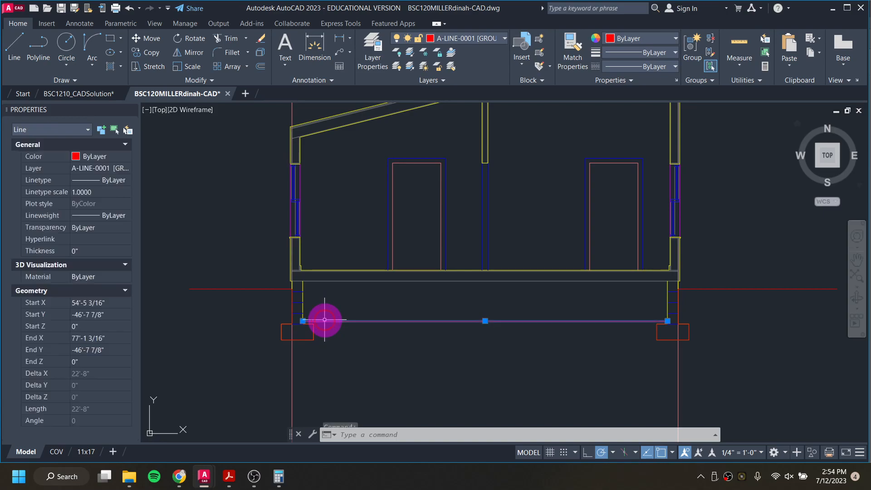
text(m)
key(Return)
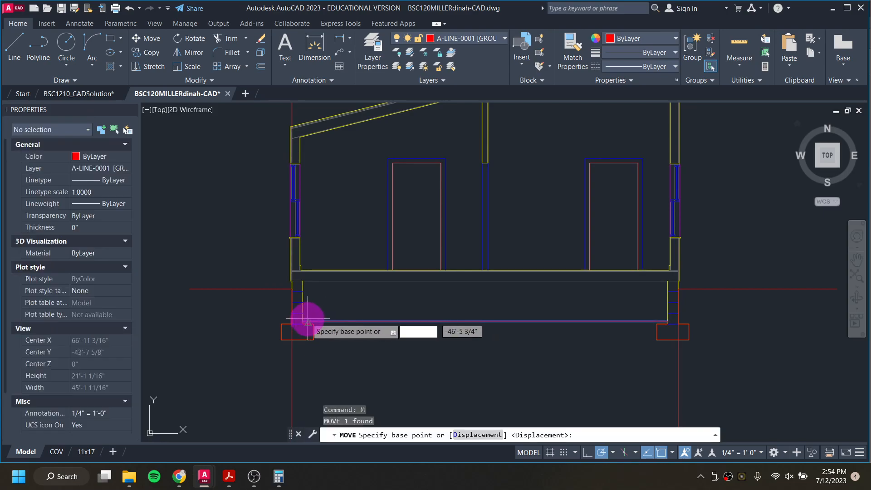
scroll(295, 326, up, 3)
click(281, 286)
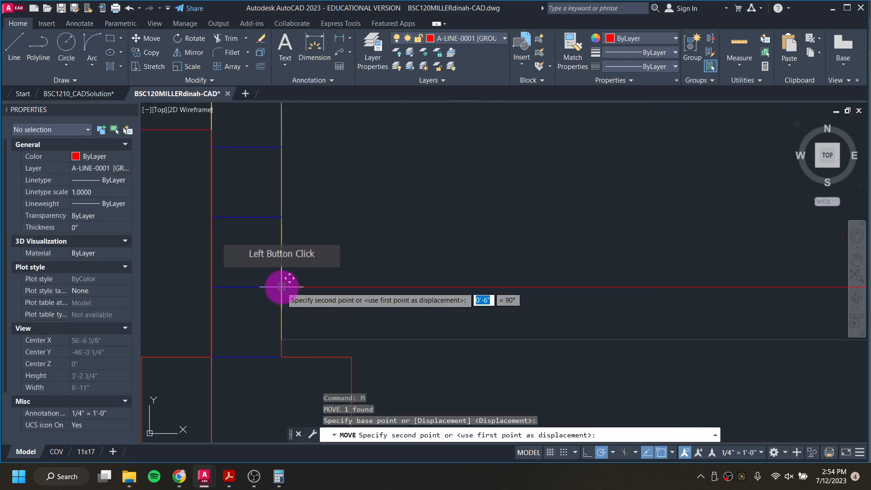
click(282, 343)
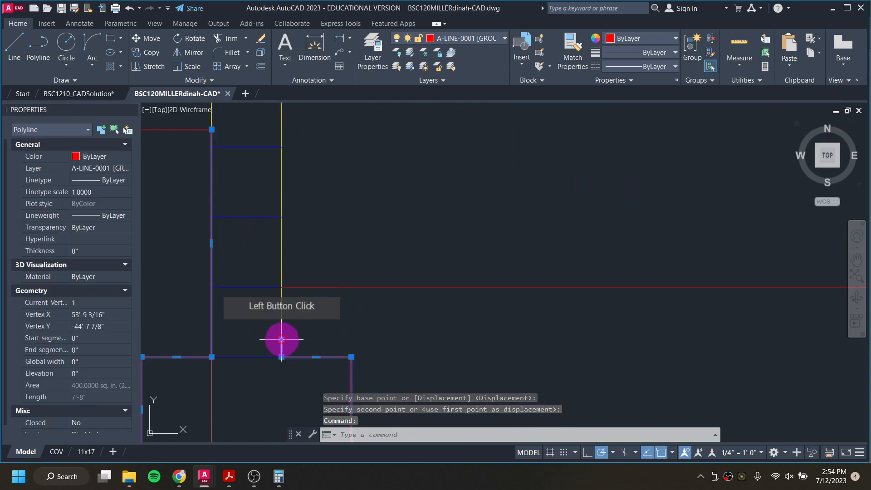
Step: Stretch the left footing polyline's top vertex up to meet the moved line
click(282, 339)
click(282, 287)
scroll(352, 289, down, 4)
middle_drag(607, 330, 227, 302)
middle_drag(669, 296, 266, 299)
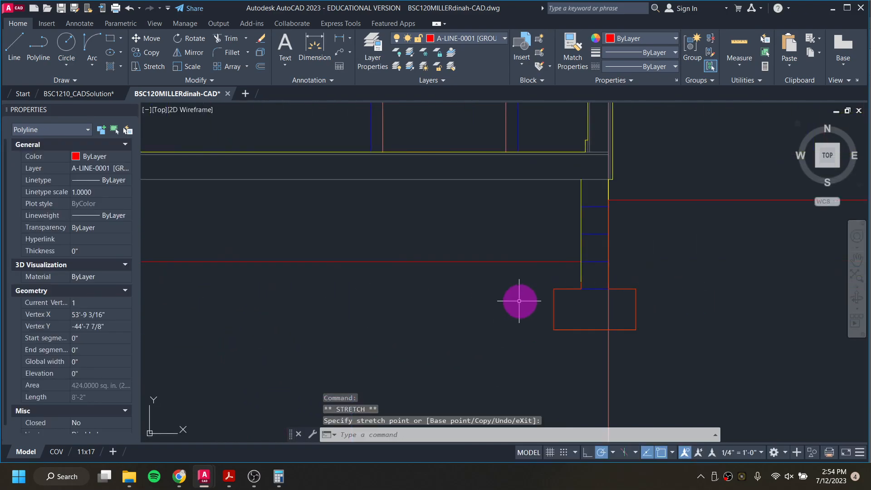
click(582, 284)
click(580, 286)
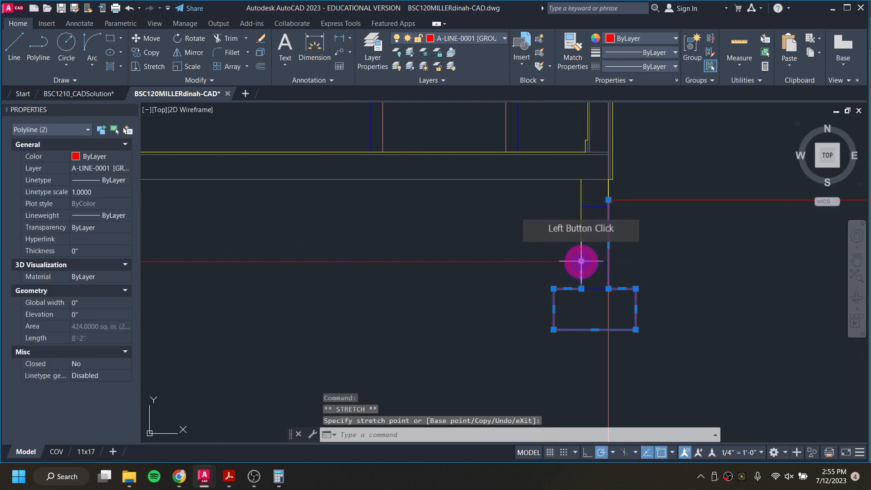
key(Escape)
key(Escape)
key(Escape)
Step: Check the vertical distance from the grade line down to the lower line at the left foundation wall with a linear dimension
middle_drag(437, 282, 597, 286)
scroll(446, 252, down, 4)
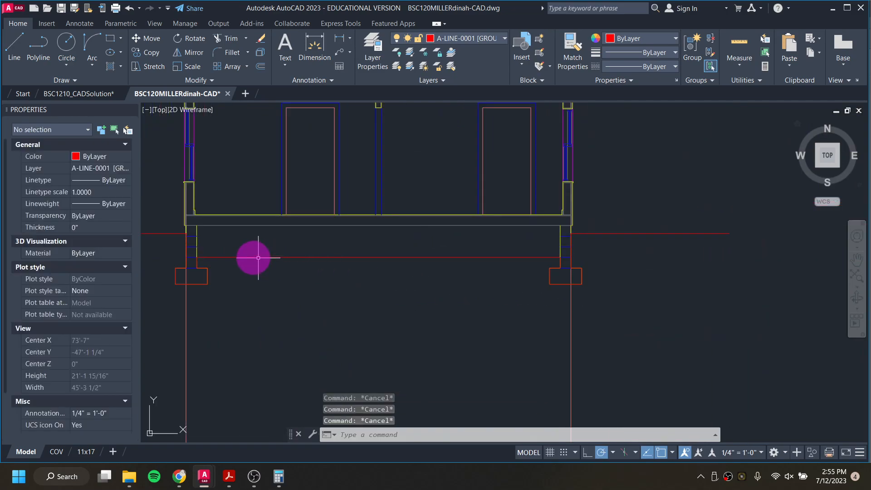
scroll(184, 171, up, 2)
click(340, 38)
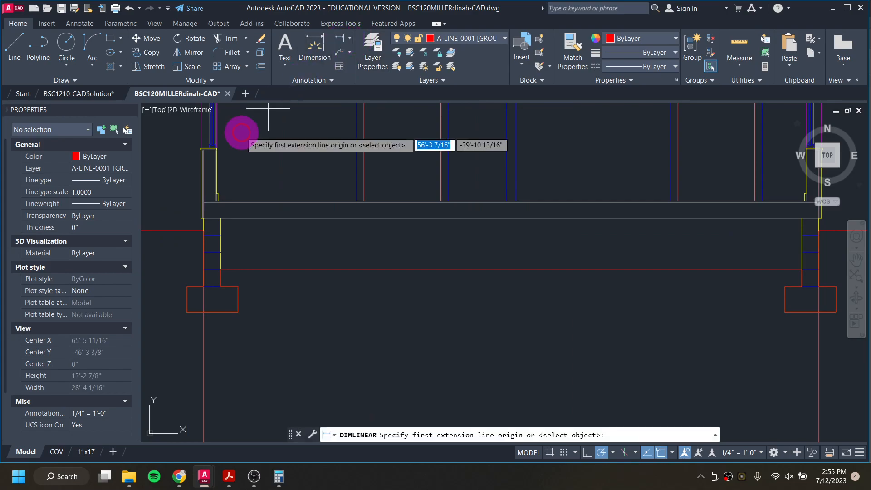
click(203, 231)
click(221, 269)
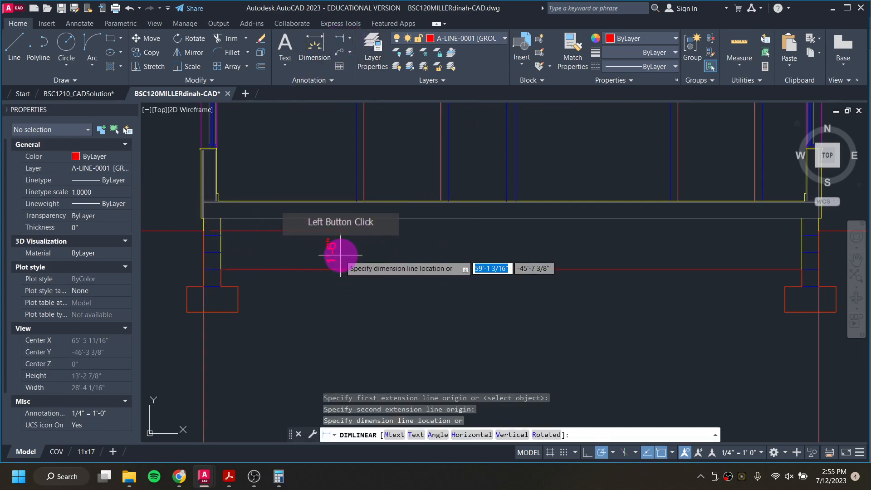
key(Escape)
key(Escape)
key(Escape)
scroll(340, 252, up, 4)
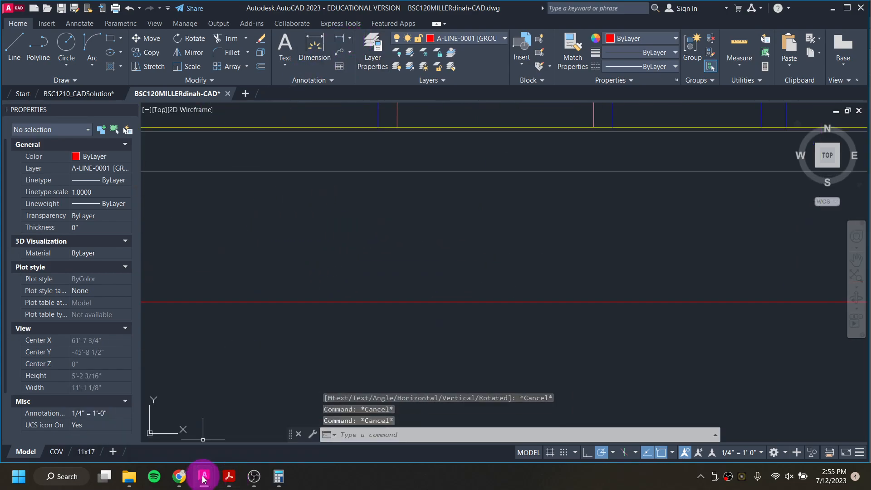
Step: Switch to the Google Docs shed instructions, revise the frost line note to 1'-6" below finish grade, and return to the drawing
click(182, 481)
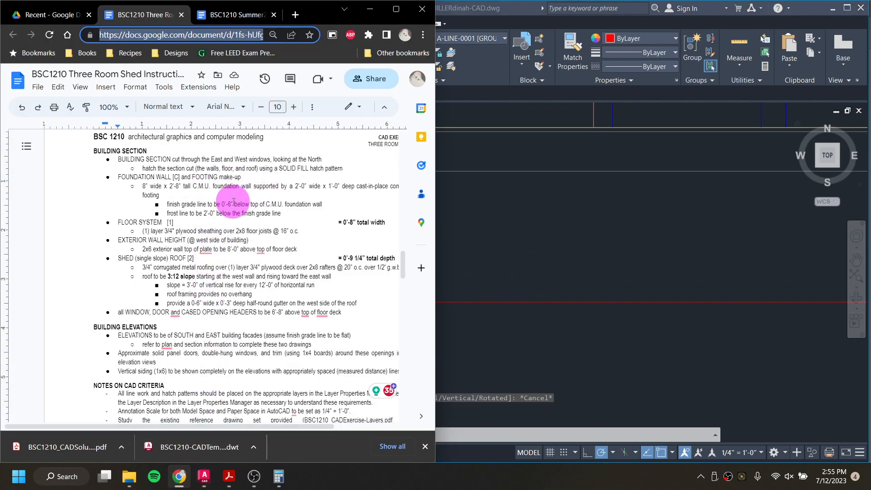
click(211, 213)
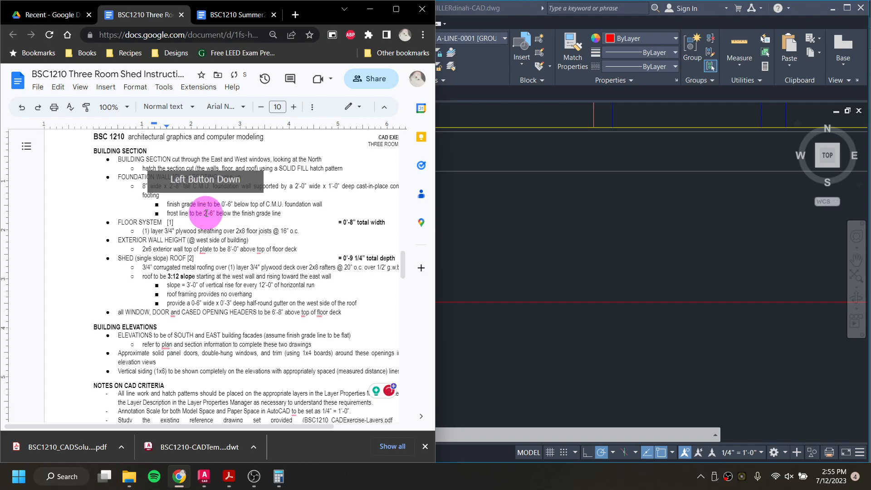
click(268, 255)
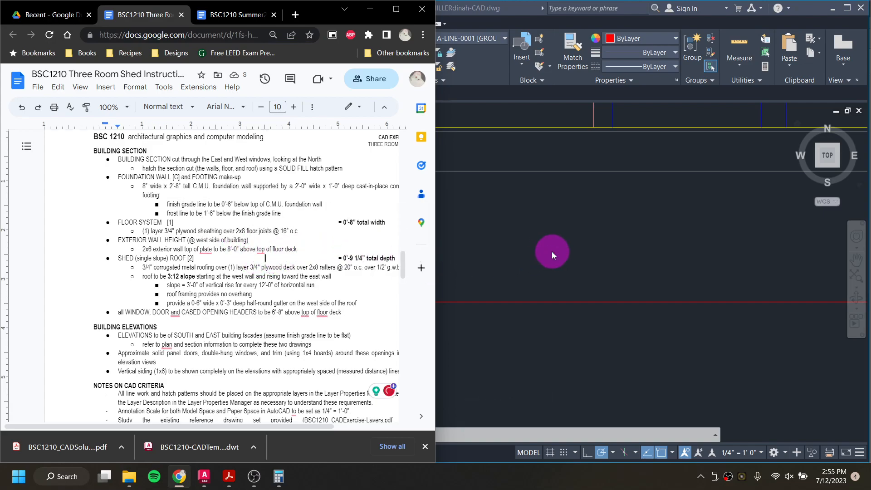
click(551, 252)
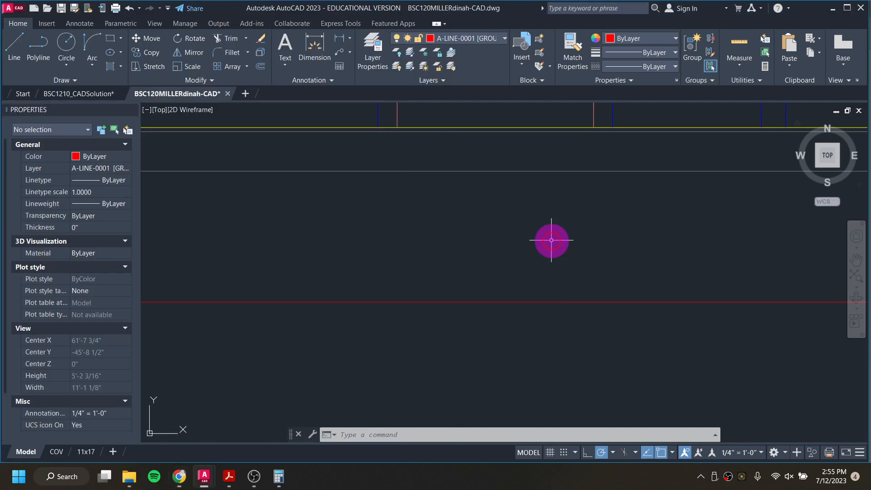
Step: Inspect the foundation walls, footings and grade lines across the elevation
middle_drag(554, 262, 431, 295)
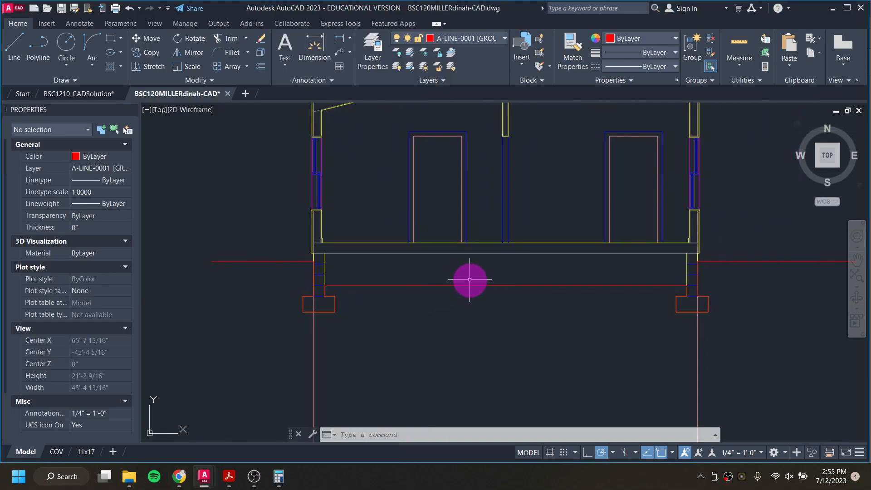
scroll(470, 279, down, 3)
scroll(582, 283, up, 4)
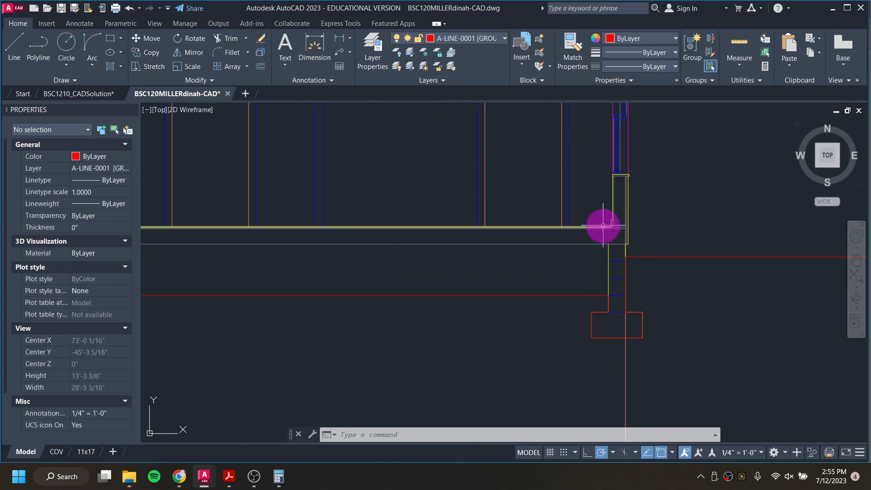
scroll(592, 309, down, 3)
scroll(467, 315, up, 3)
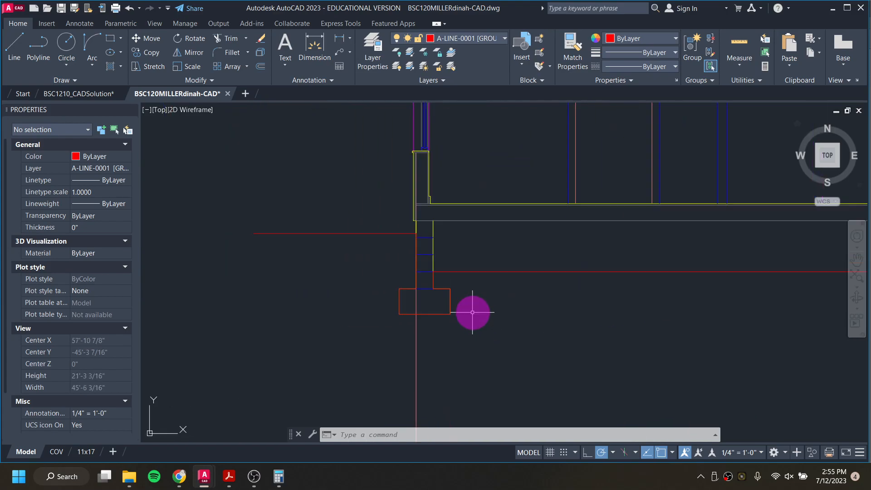
scroll(490, 283, down, 2)
middle_drag(582, 271, 468, 294)
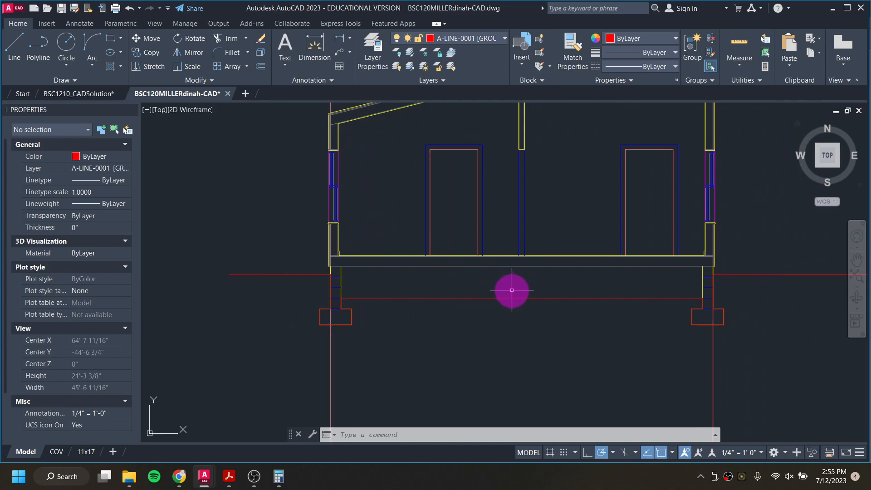
middle_drag(552, 302, 492, 321)
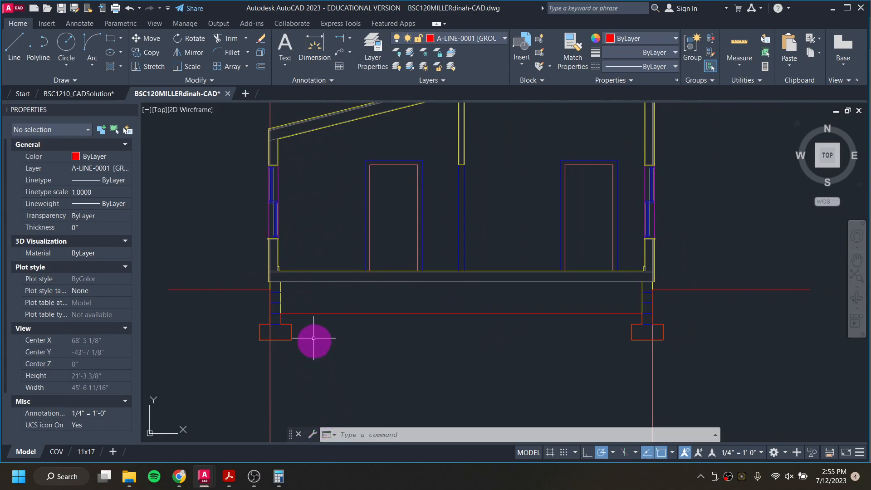
scroll(272, 268, up, 8)
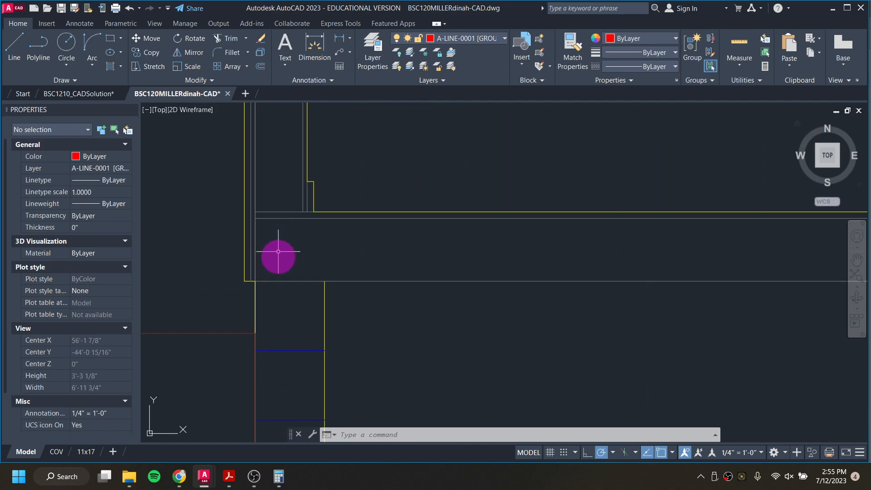
scroll(290, 254, down, 4)
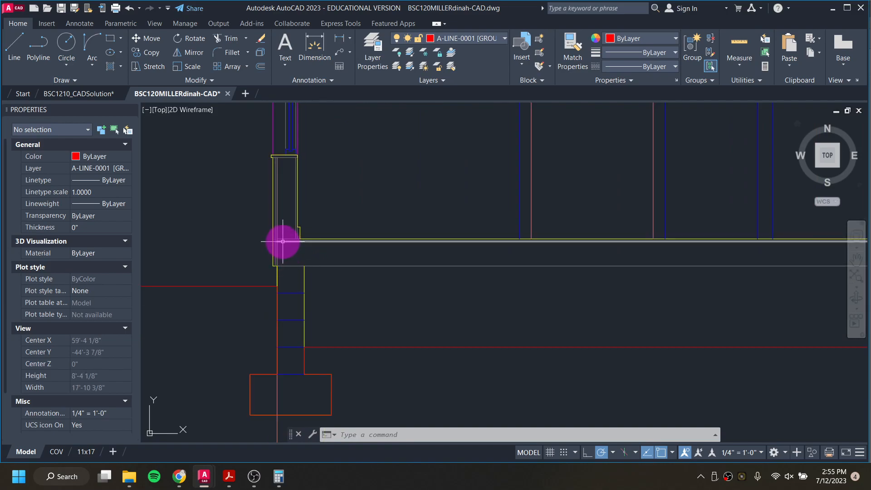
scroll(364, 271, down, 6)
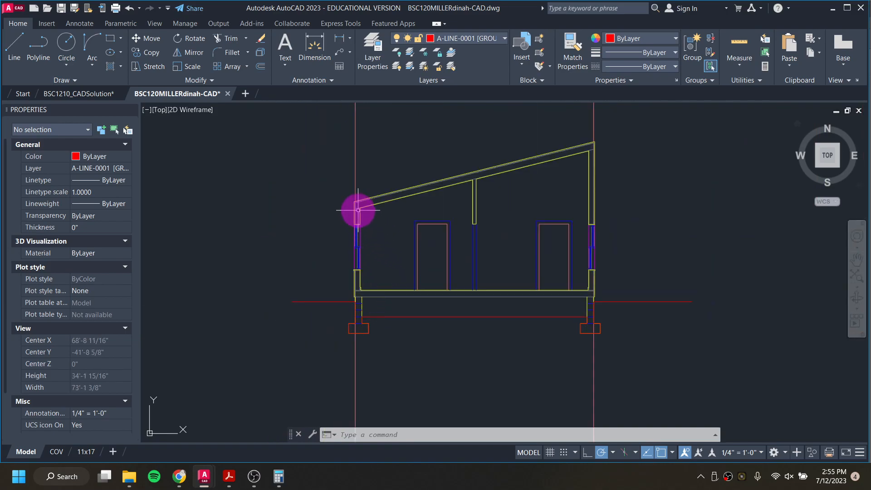
scroll(356, 205, up, 6)
scroll(353, 190, down, 3)
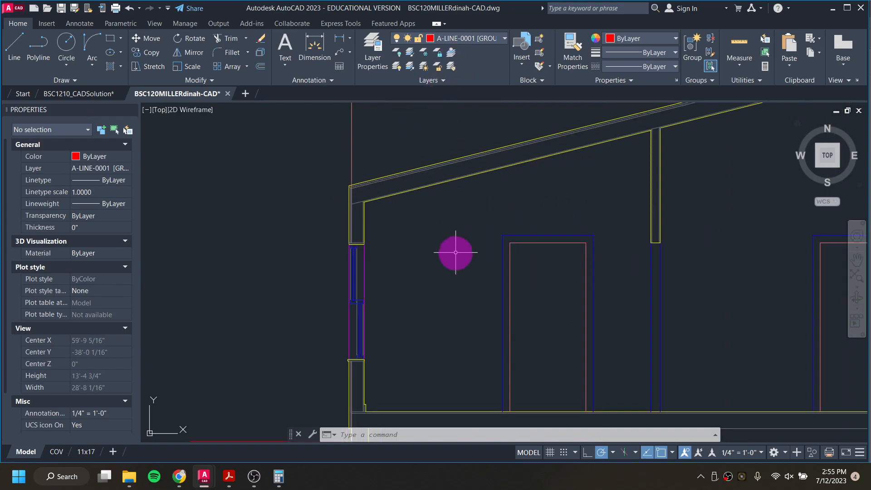
scroll(473, 211, down, 2)
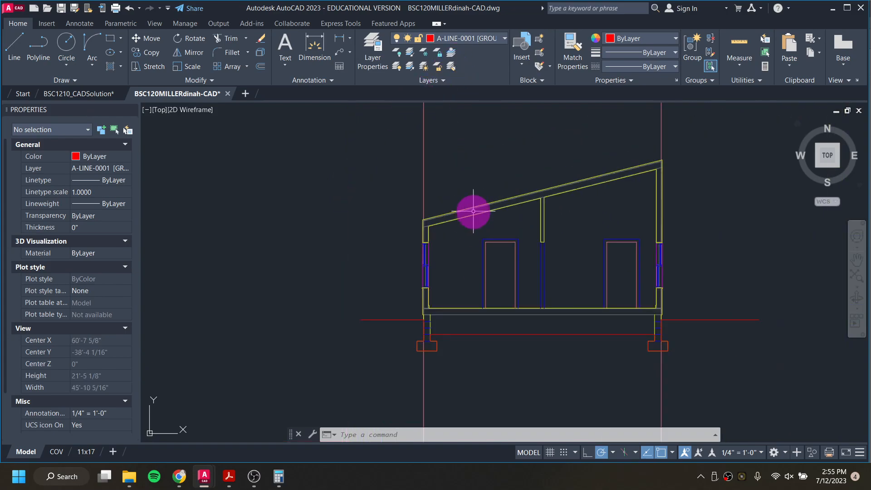
Step: Make A-LINE-0006 [DETAIL] the current layer
click(498, 38)
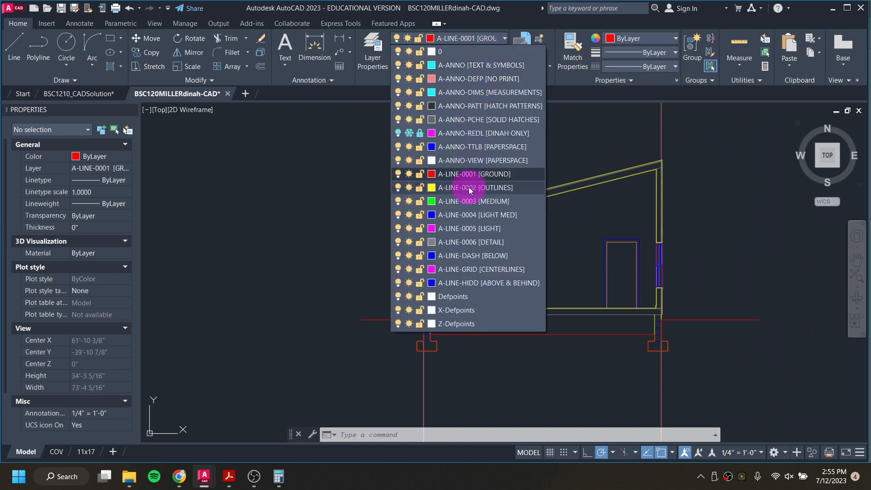
click(475, 243)
scroll(411, 313, up, 2)
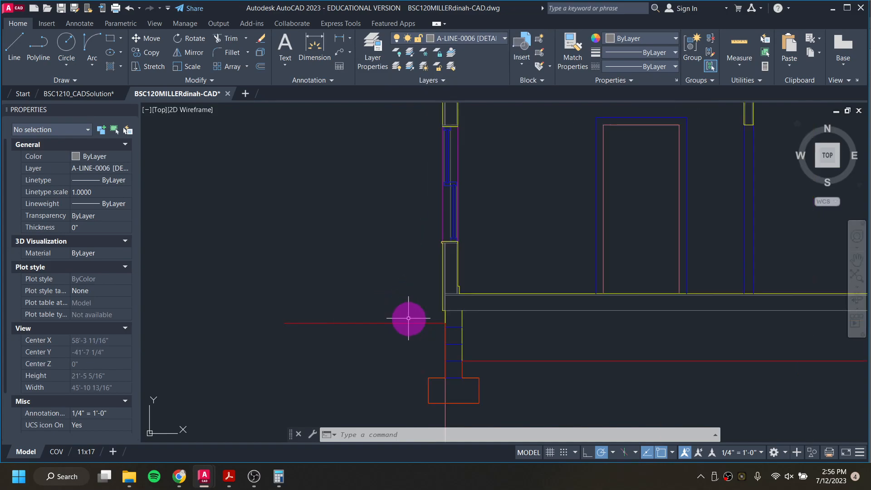
Step: Draw a vertical 1.5 x 7.25 inch rectangle and a horizontal 7.25 x 1.5 inch rectangle beside it in empty space
click(444, 67)
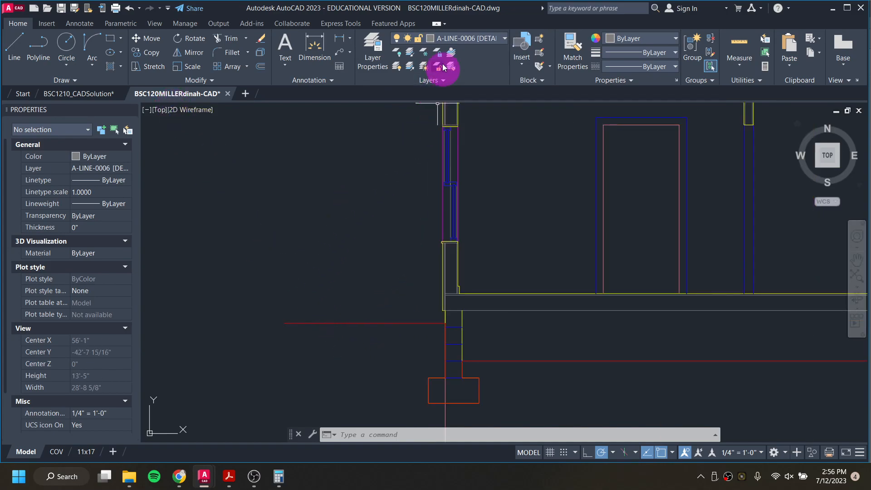
click(109, 43)
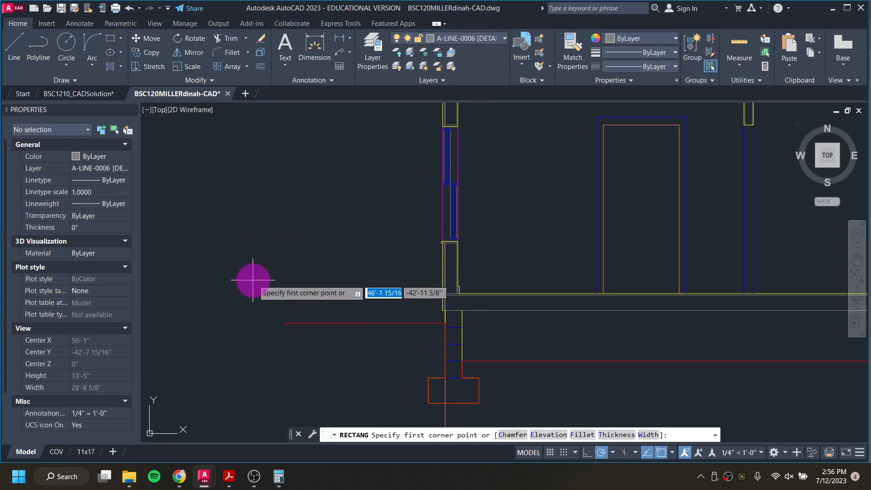
scroll(247, 277, up, 2)
click(245, 295)
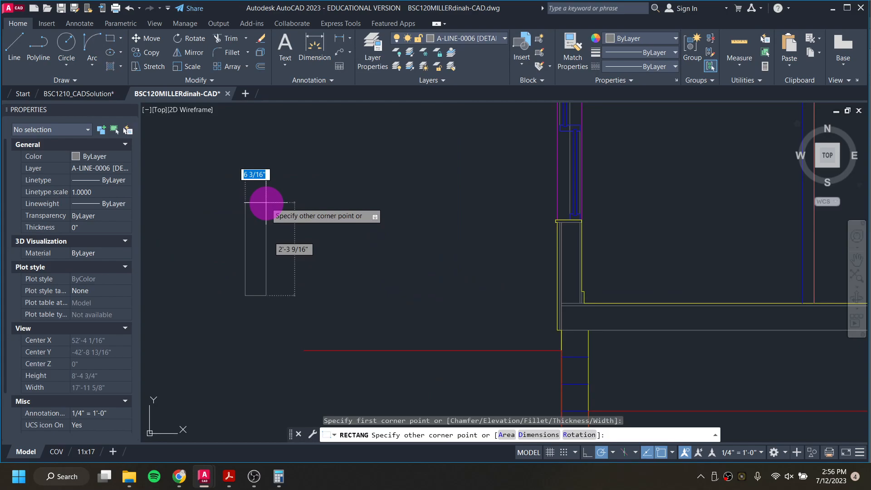
text(1.5)
key(Tab)
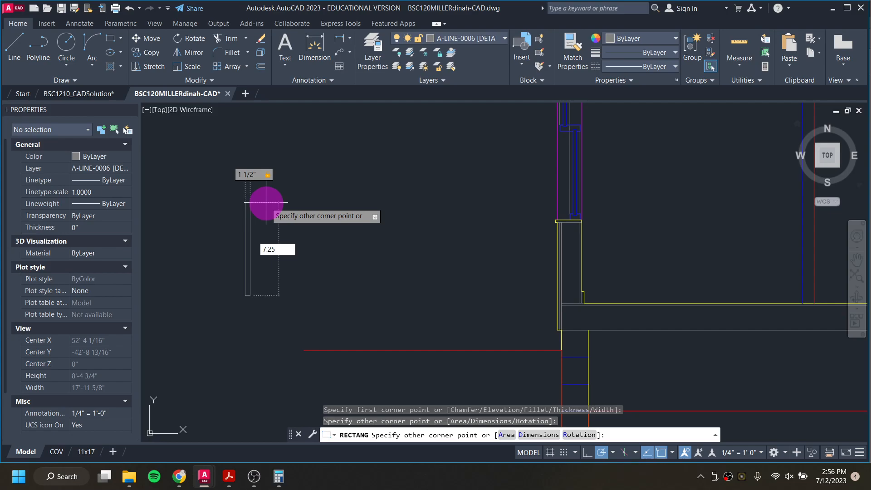
text(7.25)
key(Return)
scroll(268, 301, up, 2)
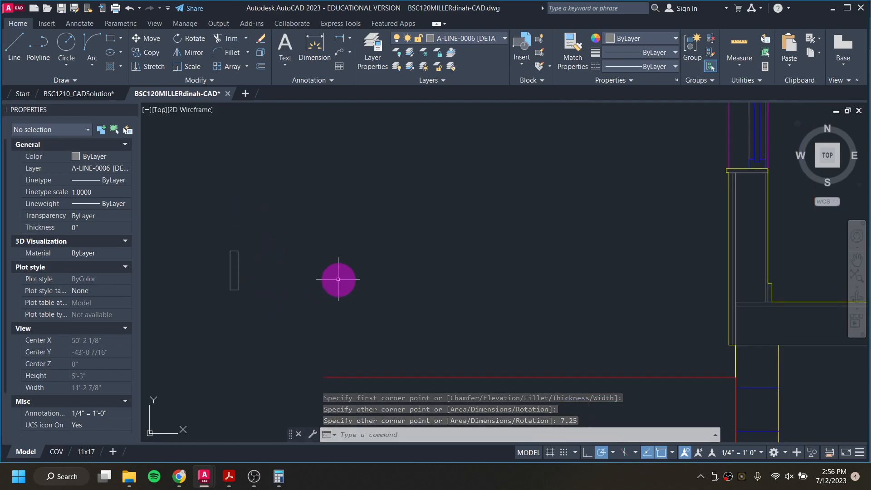
key(Return)
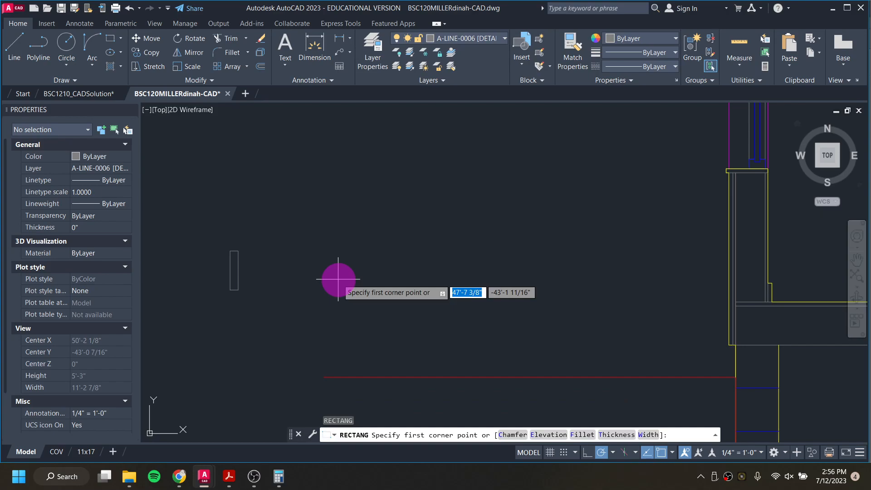
click(256, 289)
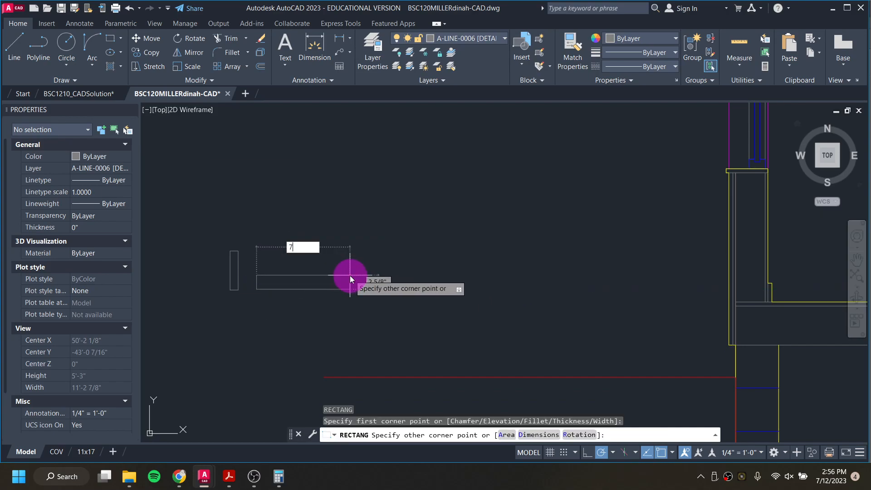
key(Tab)
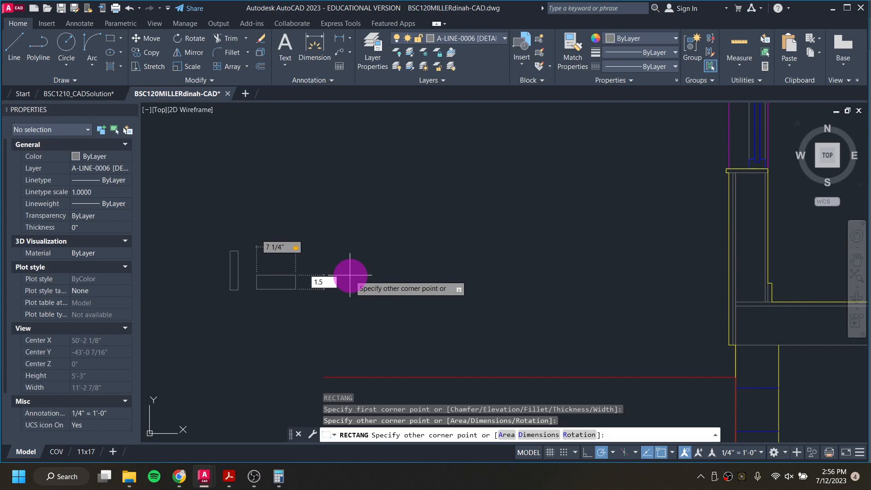
key(Return)
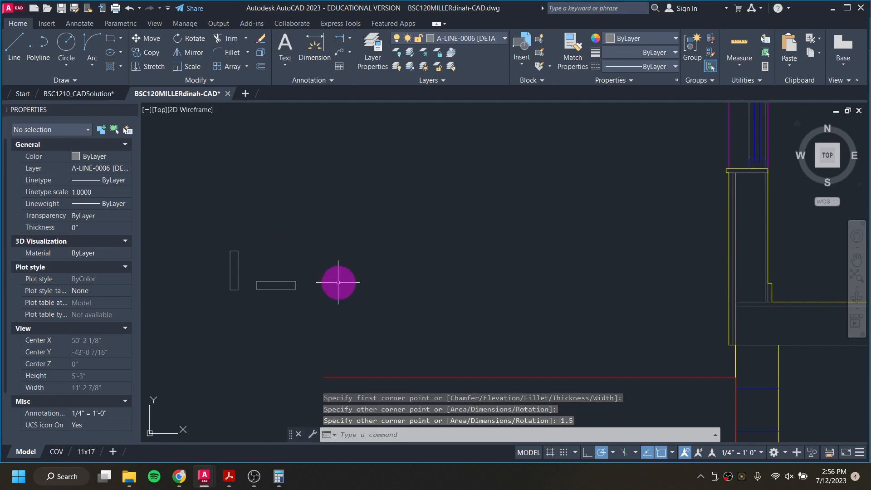
Step: Draw a vertical 1.5 x 5.5 inch rectangle and a horizontal 5.5 x 1.5 inch rectangle next to the previous ones
key(Return)
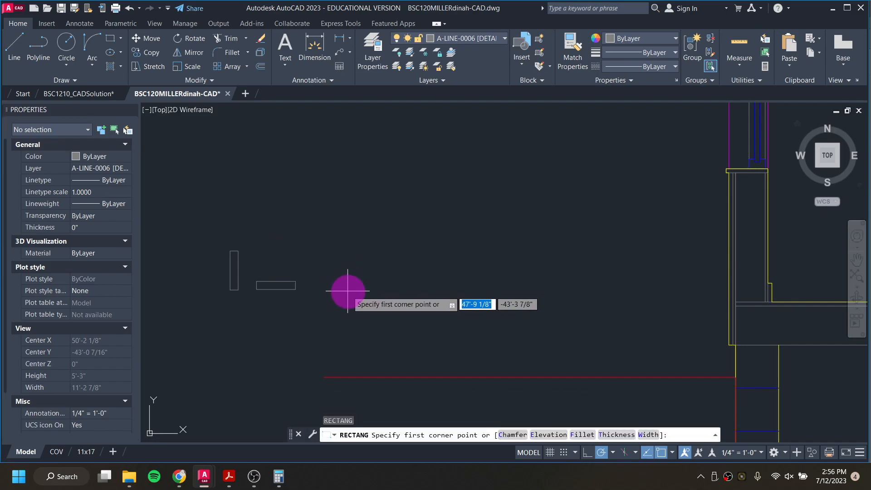
click(349, 291)
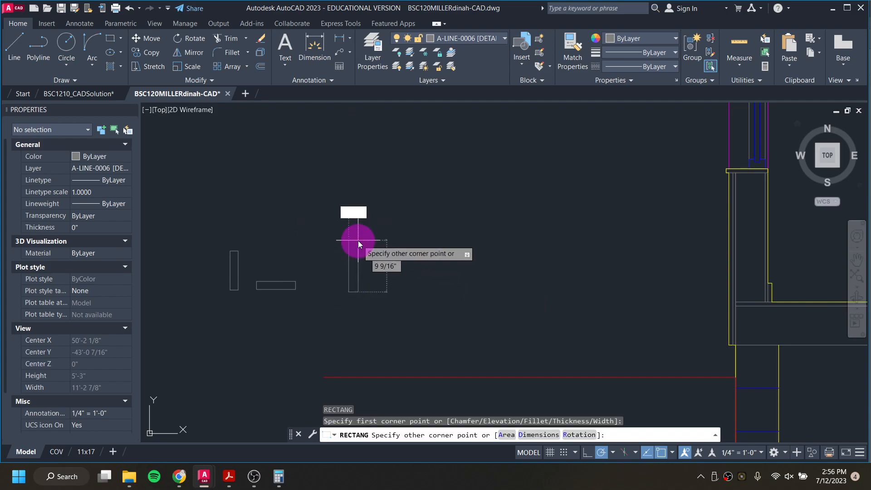
key(Tab)
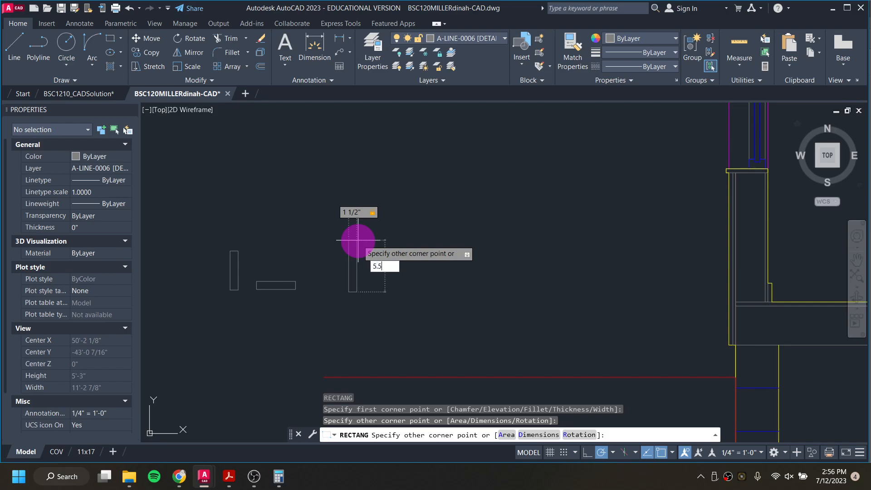
text(5.5)
key(Return)
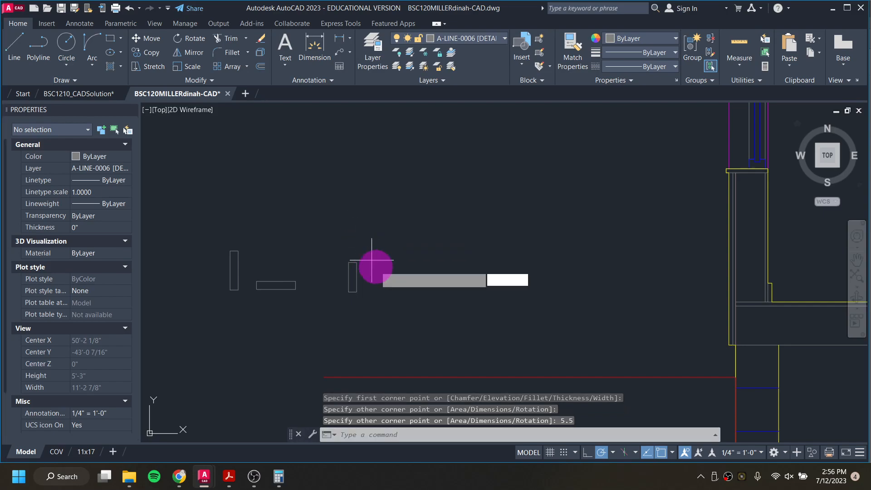
key(Return)
click(367, 290)
click(416, 279)
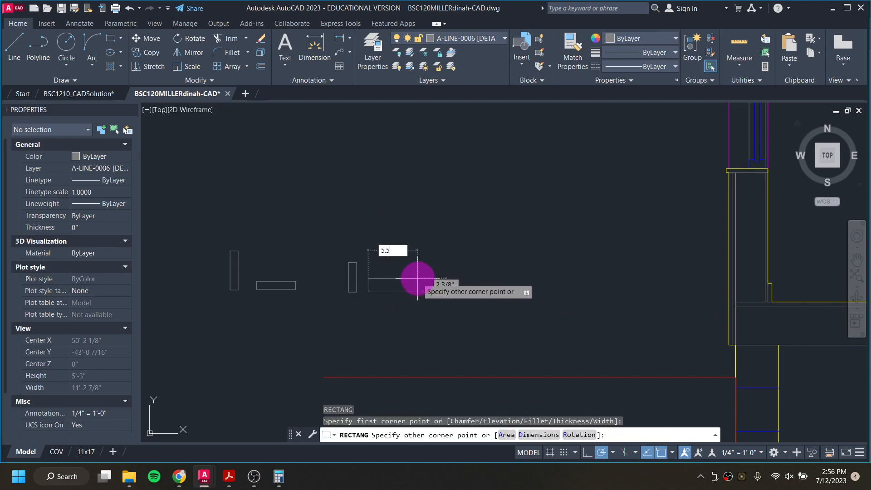
key(Tab)
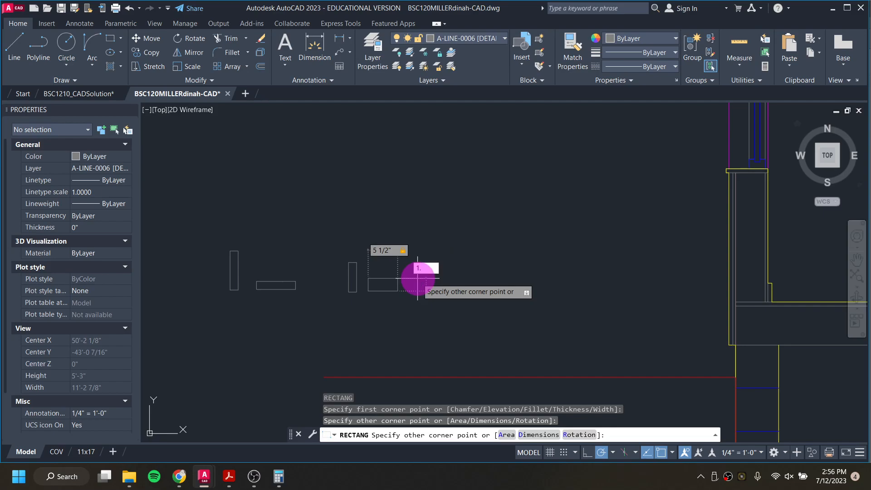
key(Return)
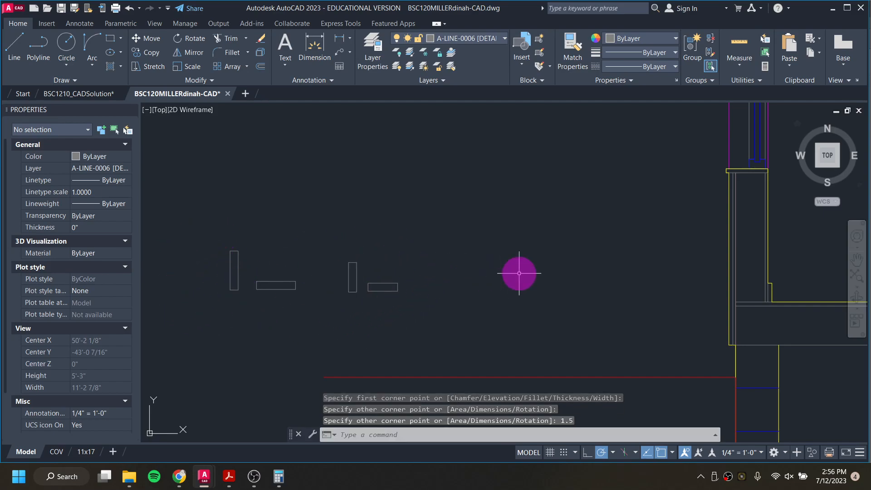
Step: Draw a vertical 1.5 x 3.5 inch rectangle and a horizontal 3.5 x 1.5 inch rectangle to complete the lumber sections
key(Return)
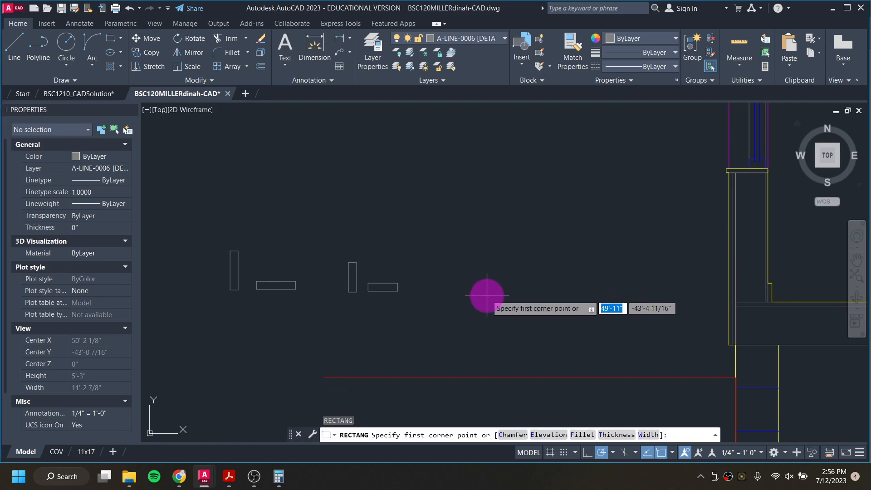
click(447, 290)
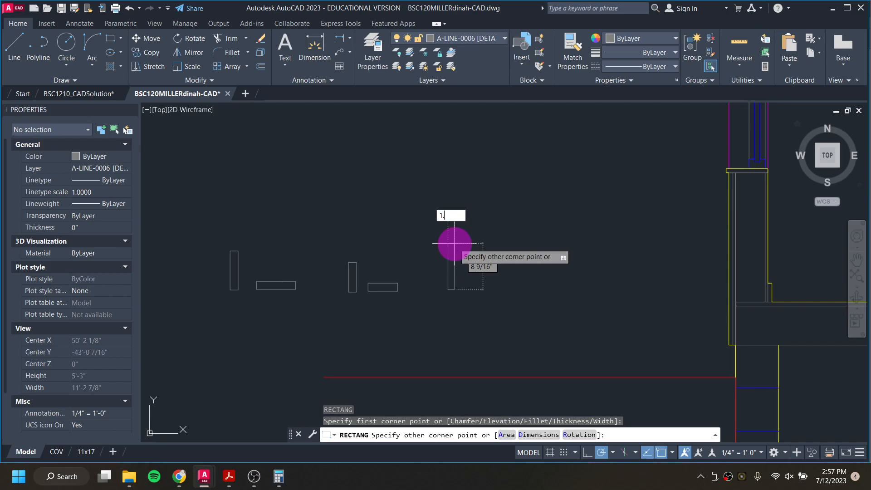
text(1.5)
key(Tab)
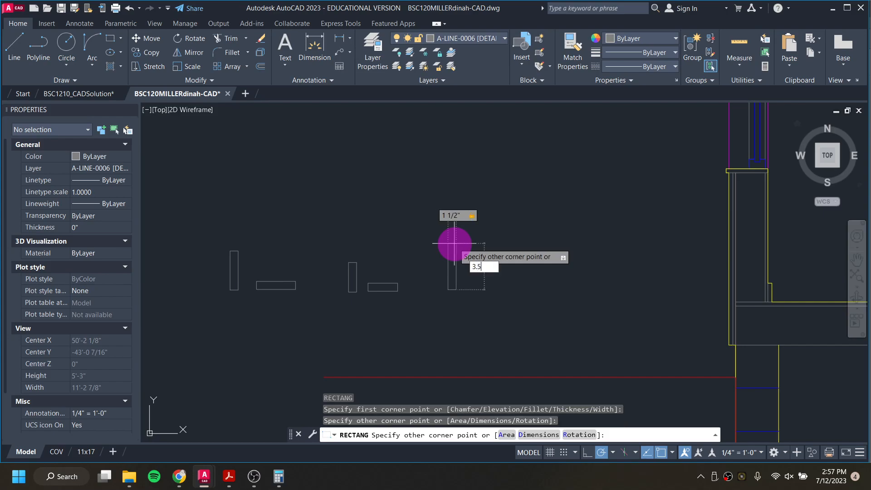
key(Return)
key(Return)
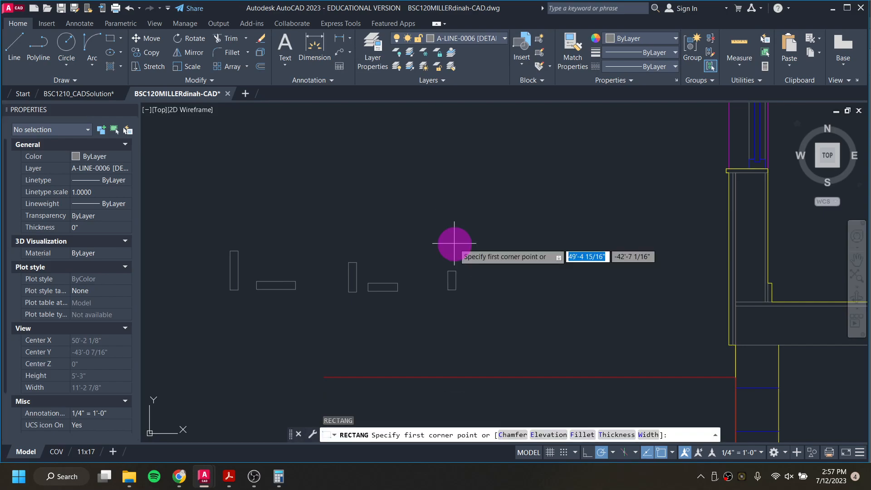
click(468, 285)
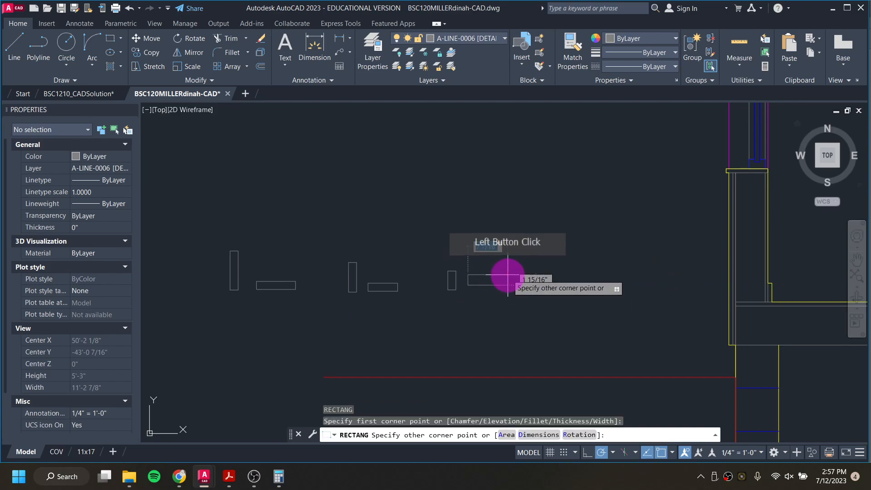
text(3.5)
key(Tab)
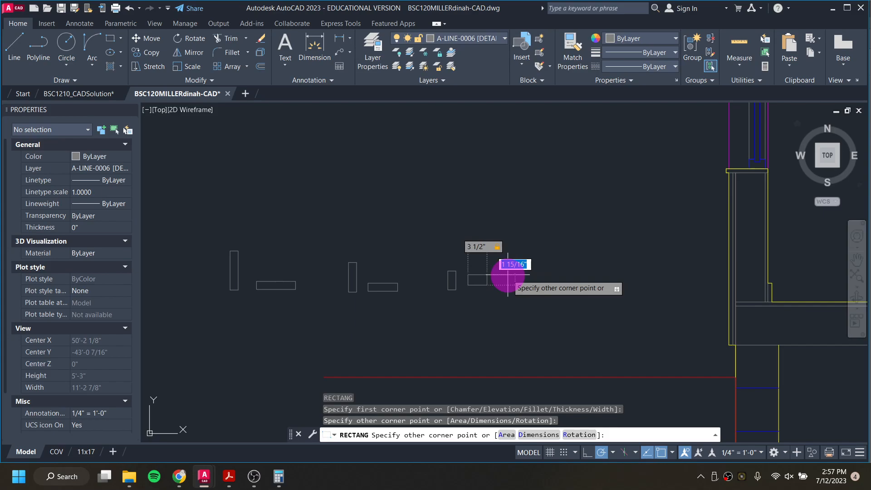
text(1.5)
key(Return)
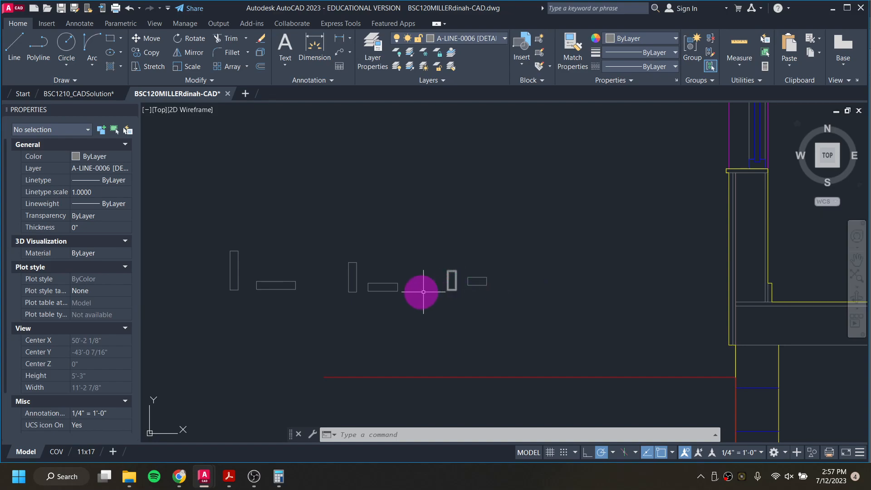
Step: Copy the horizontal 5.5 x 1.5 inch rectangle over to the wall framing at the east wall
click(391, 290)
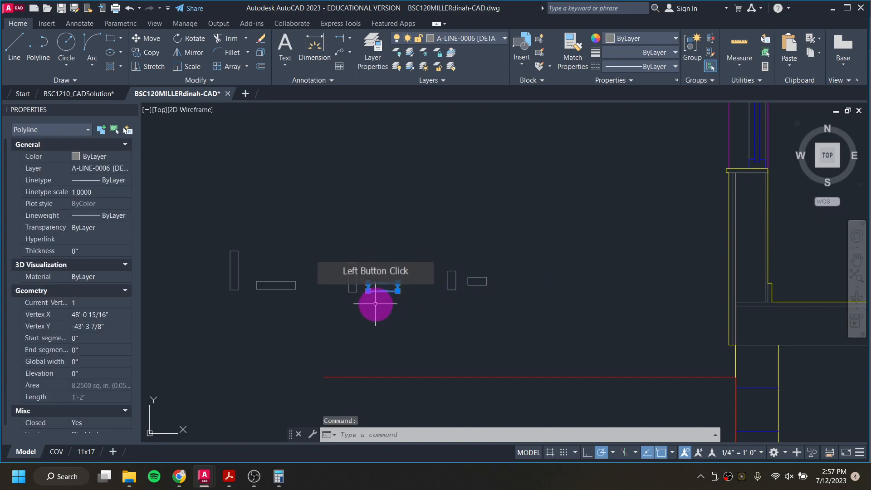
right_click(389, 307)
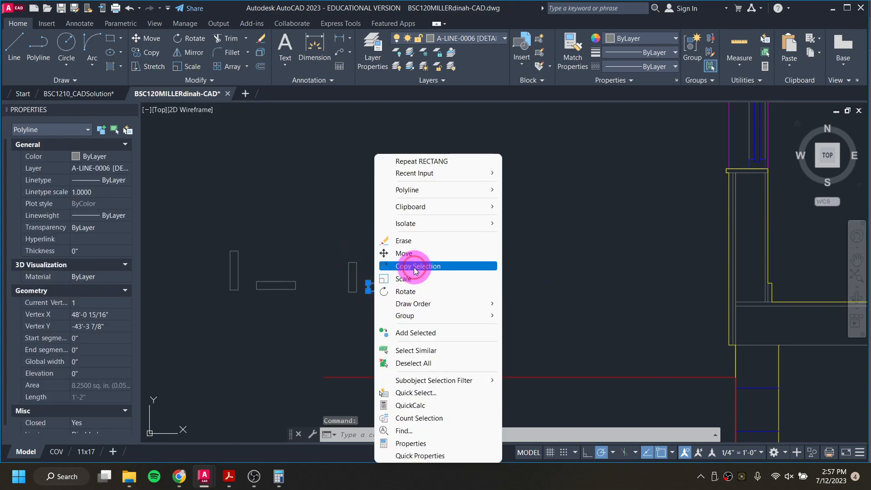
click(393, 266)
click(370, 290)
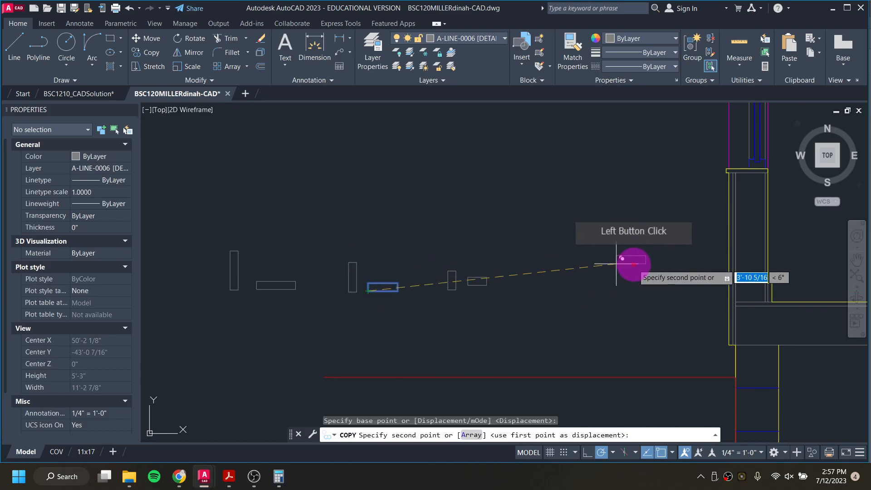
scroll(729, 307, up, 5)
click(723, 301)
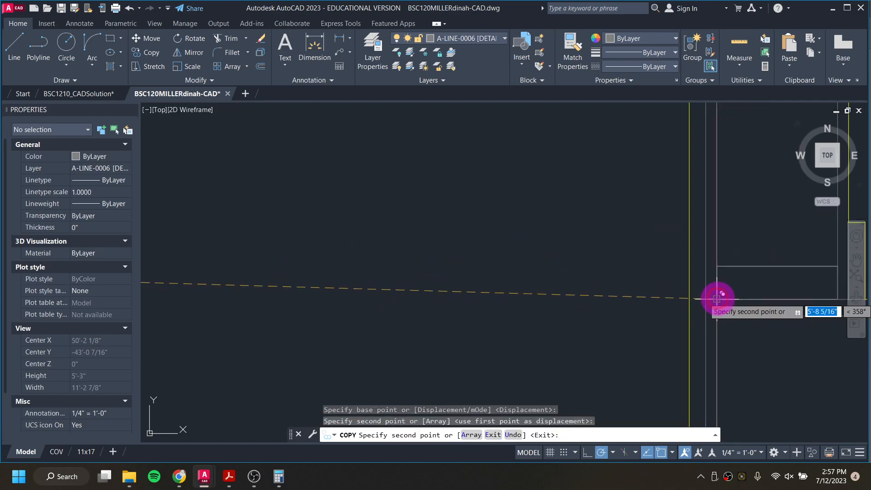
scroll(657, 301, down, 5)
middle_drag(585, 265, 412, 341)
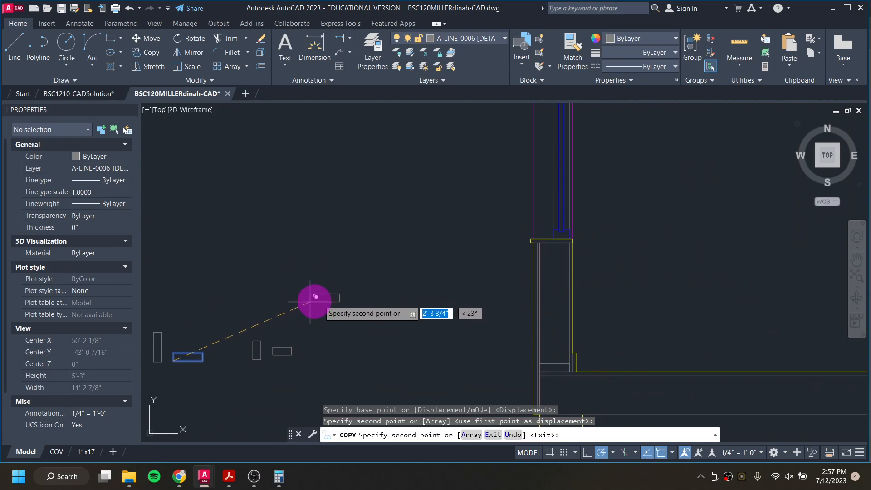
scroll(554, 257, up, 4)
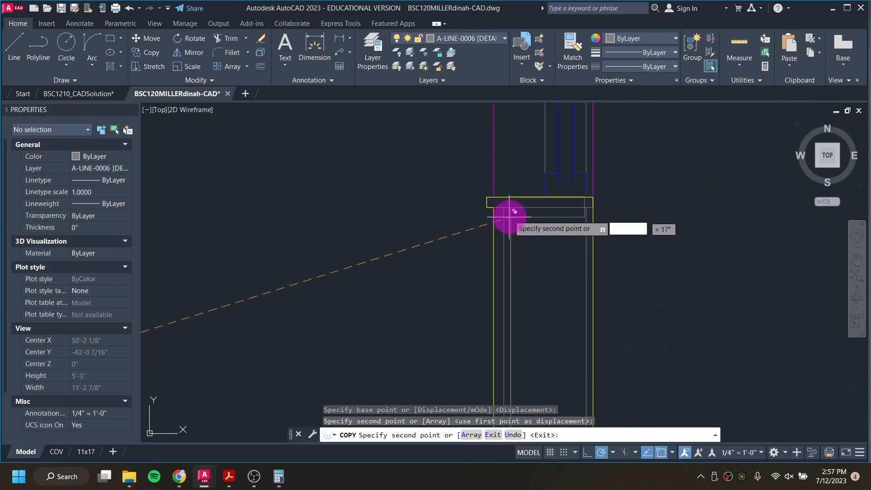
scroll(345, 261, down, 6)
key(Escape)
scroll(217, 302, up, 6)
middle_drag(195, 315, 368, 317)
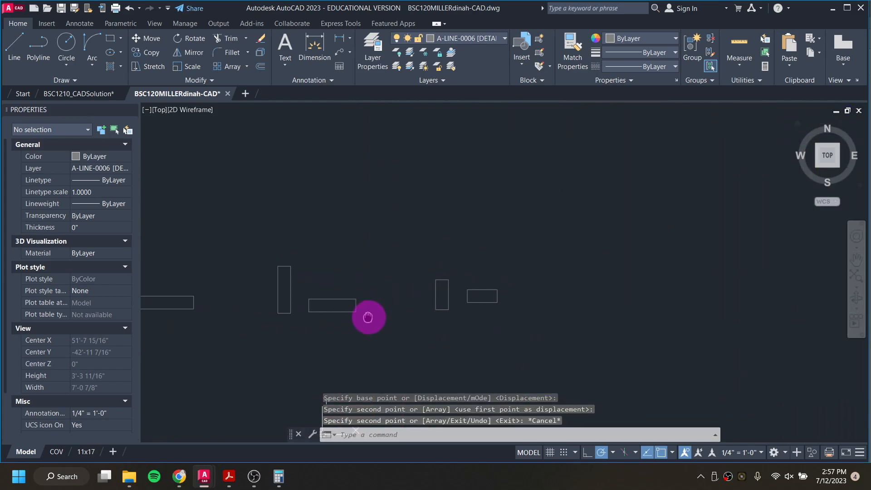
Step: Copy the horizontal 5.5 x 1.5 inch rectangle again, placing it in the wall section just below the cap atop the foundation wall
click(314, 289)
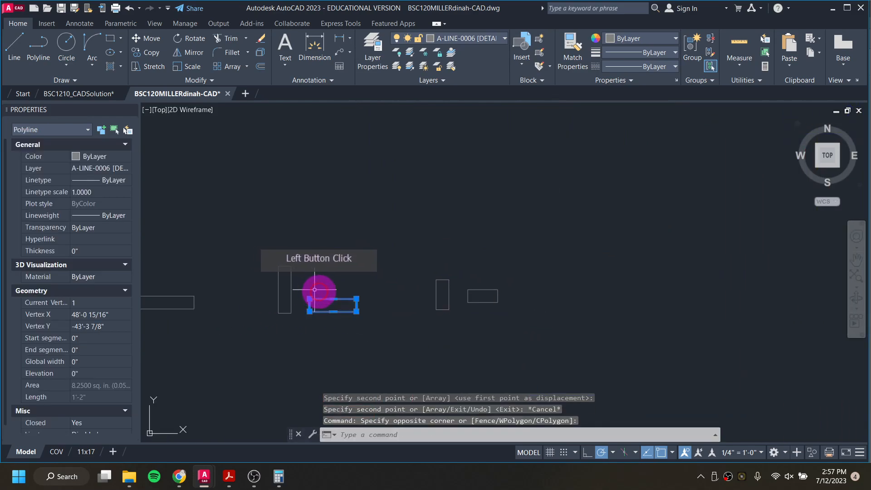
right_click(354, 279)
click(384, 265)
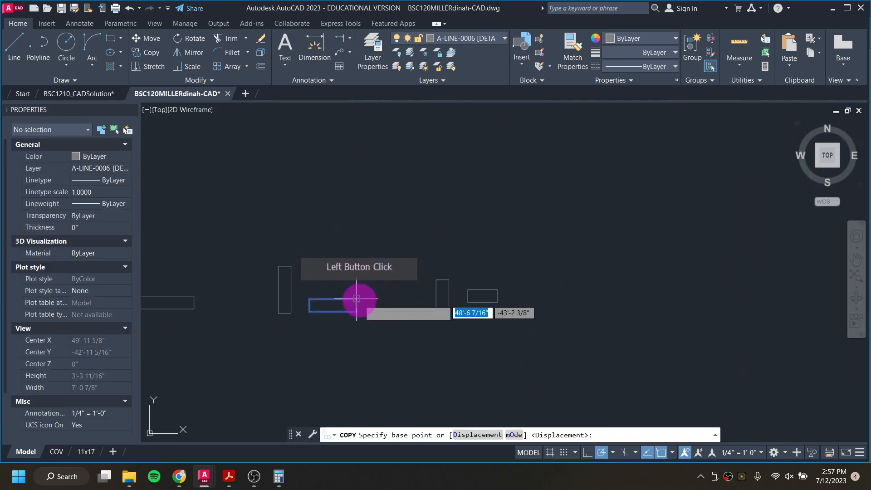
click(358, 300)
scroll(445, 285, down, 2)
scroll(573, 264, up, 2)
middle_drag(575, 263, 372, 288)
scroll(662, 166, up, 2)
click(663, 158)
scroll(652, 181, down, 4)
middle_drag(781, 221, 181, 208)
middle_drag(591, 165, 277, 224)
scroll(547, 220, up, 4)
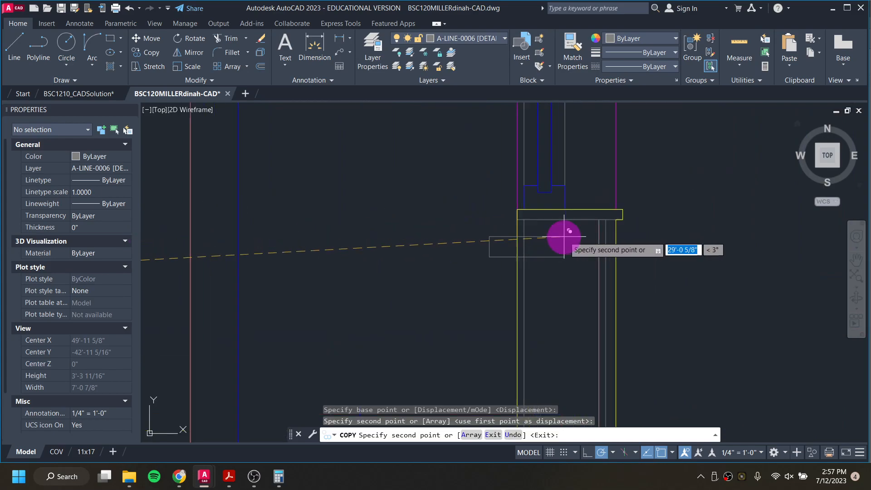
click(563, 236)
scroll(458, 273, down, 4)
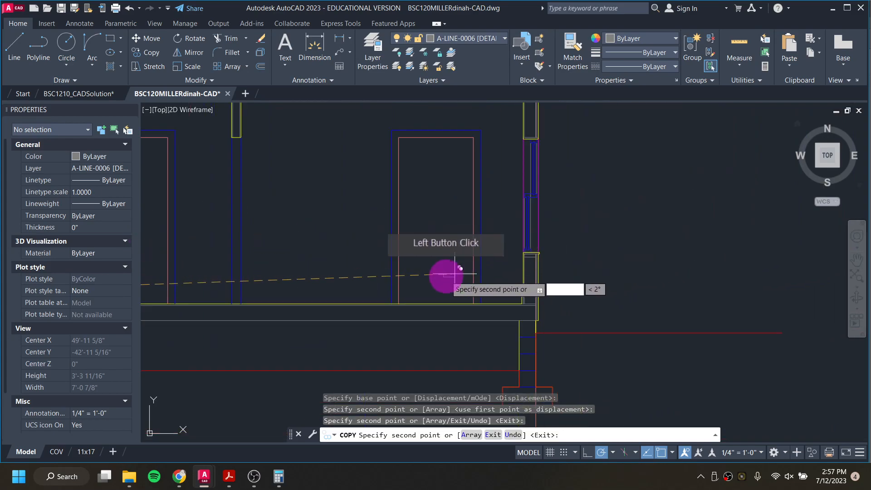
scroll(700, 219, up, 3)
middle_drag(252, 243, 403, 270)
key(Escape)
scroll(268, 254, up, 3)
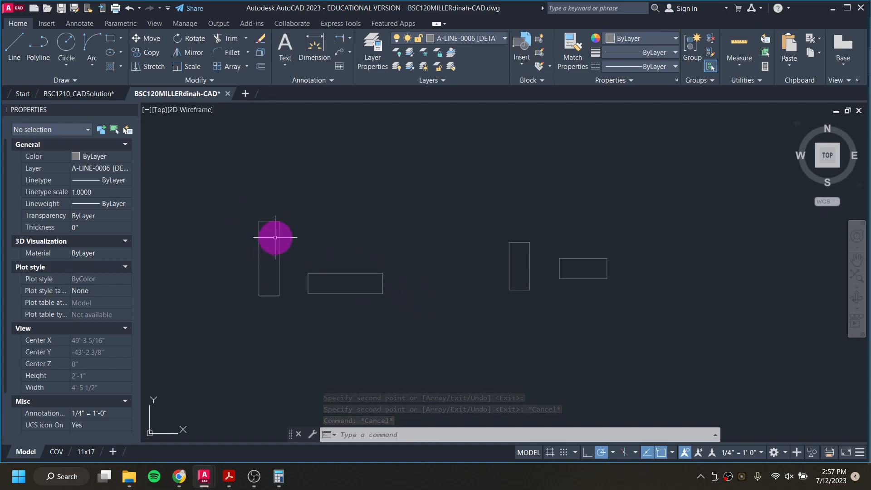
Step: Copy the horizontal 5.5 x 1.5 inch rectangle to the top of the east wall section below the roof framing
click(301, 263)
click(423, 313)
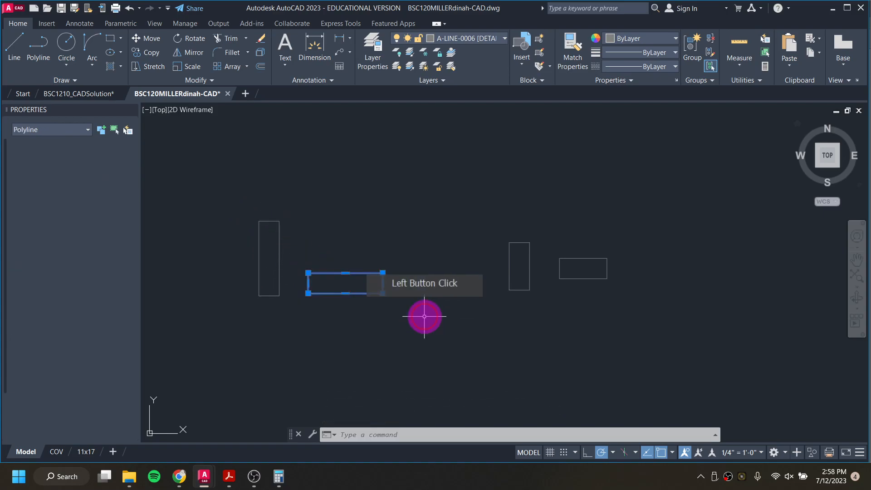
right_click(357, 312)
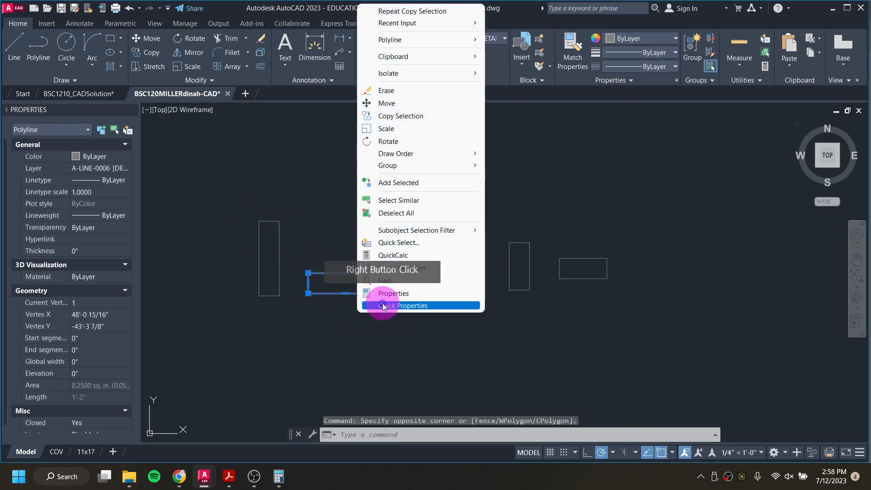
click(383, 117)
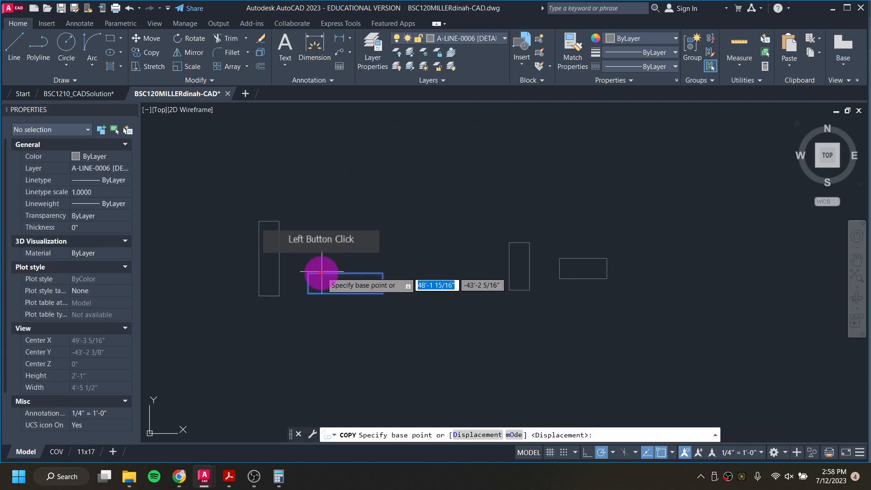
click(306, 294)
scroll(328, 288, down, 5)
scroll(423, 245, up, 6)
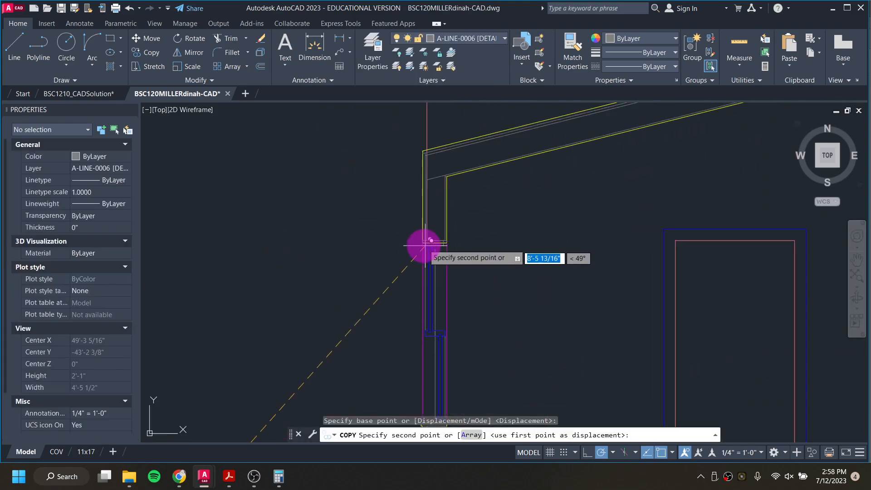
click(420, 236)
scroll(419, 236, down, 3)
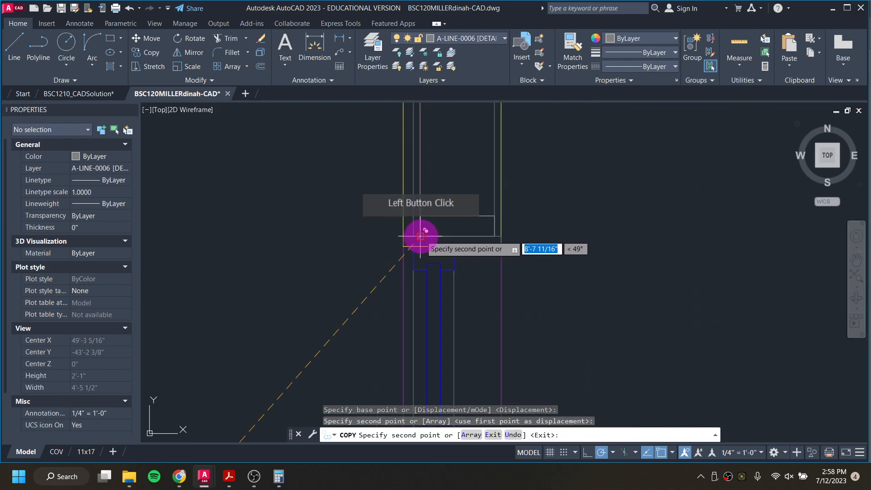
middle_drag(428, 189, 385, 237)
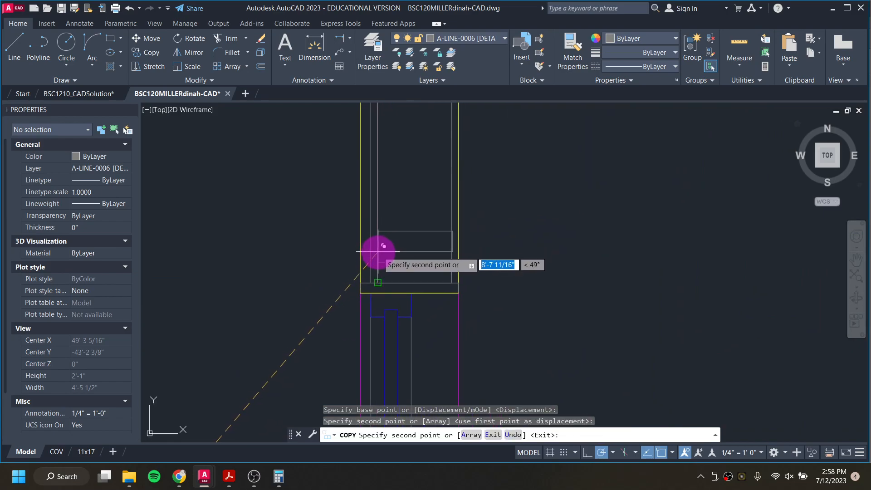
scroll(265, 240, down, 2)
key(Escape)
key(Escape)
key(Escape)
Step: Draw a vertical 1.5 x 5.5 inch rectangle on the inner left side of the wall section above the plate
scroll(272, 286, down, 5)
scroll(370, 258, up, 2)
scroll(381, 258, down, 4)
middle_drag(492, 213, 234, 488)
middle_drag(488, 198, 400, 288)
scroll(431, 216, up, 8)
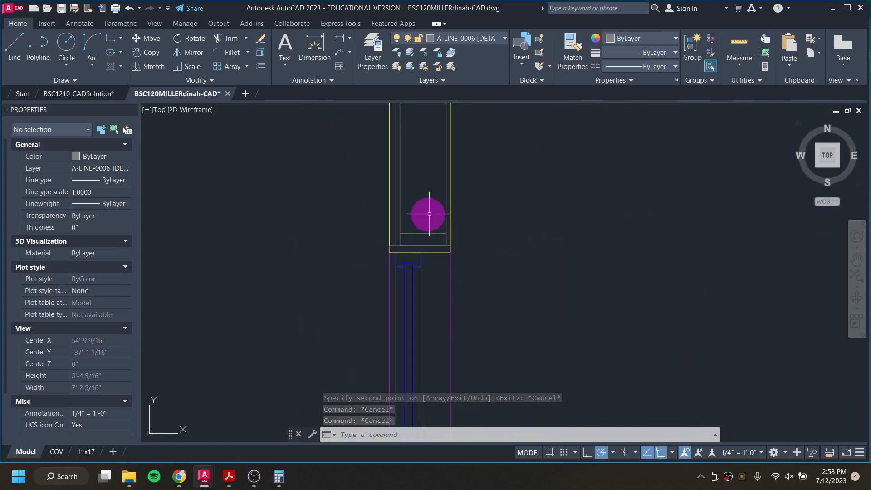
middle_drag(379, 224, 392, 293)
scroll(395, 303, down, 2)
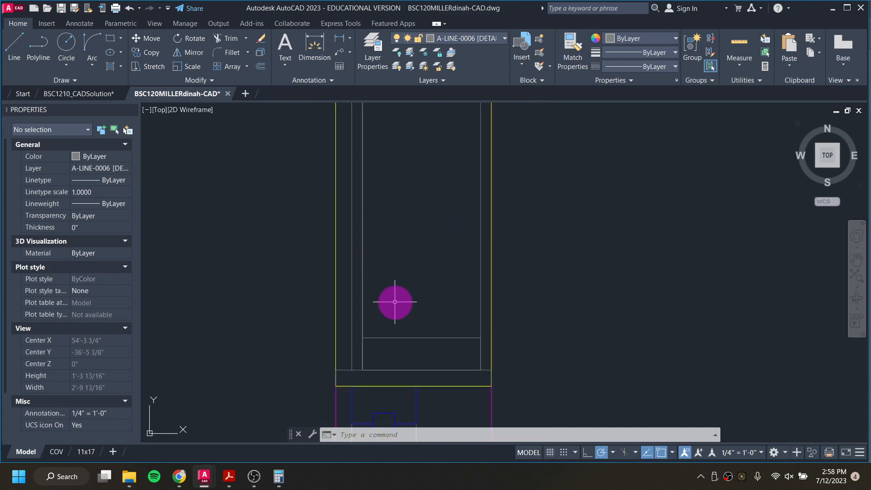
text(c)
key(Return)
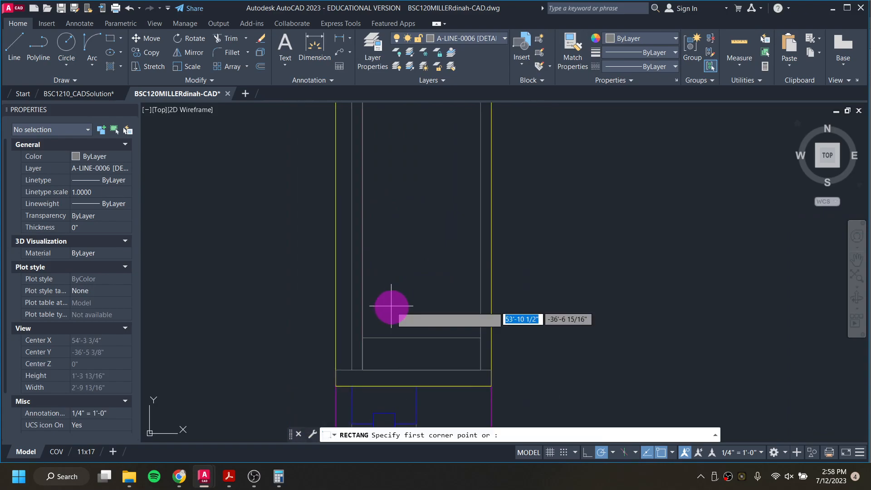
click(363, 338)
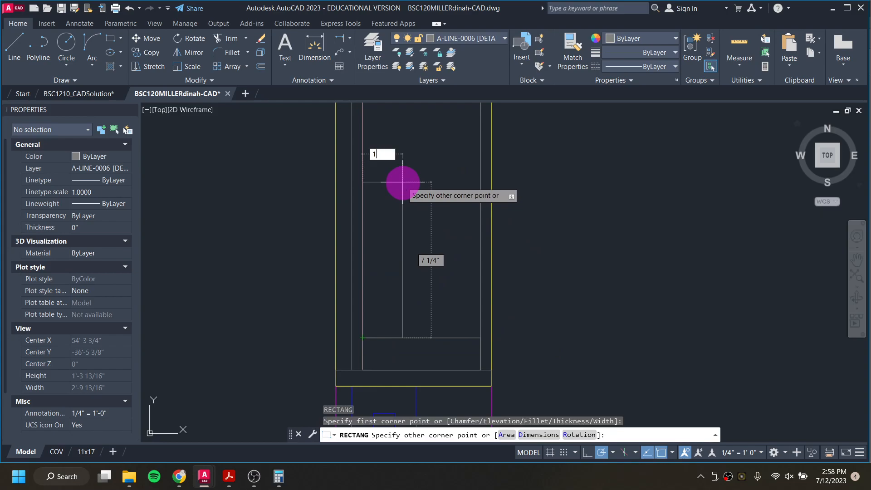
text(1.5)
key(Tab)
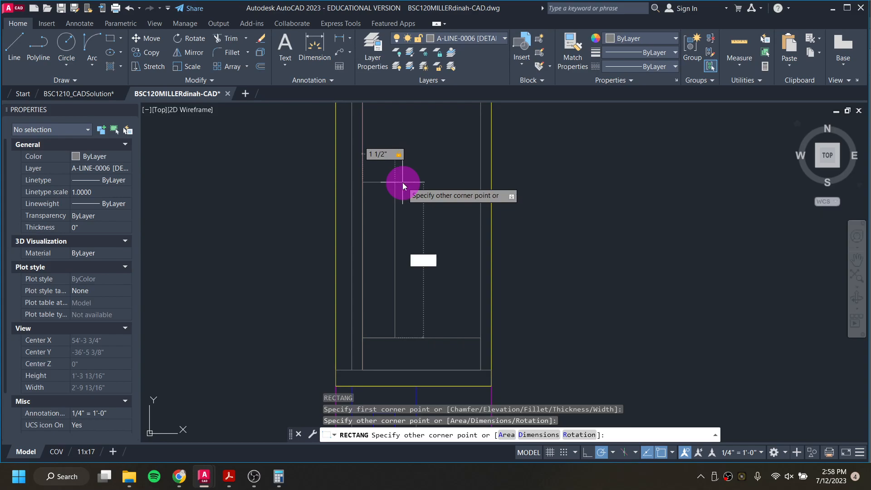
text(5.5)
key(Return)
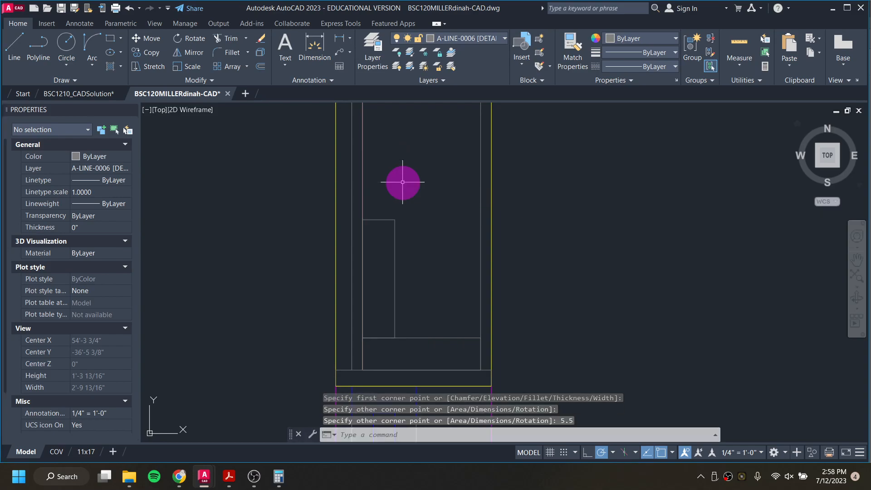
Step: Draw a matching vertical 1.5 x 5.5 inch rectangle at the right side and a horizontal 5.5 x 1.5 inch rectangle above them
key(Return)
click(481, 338)
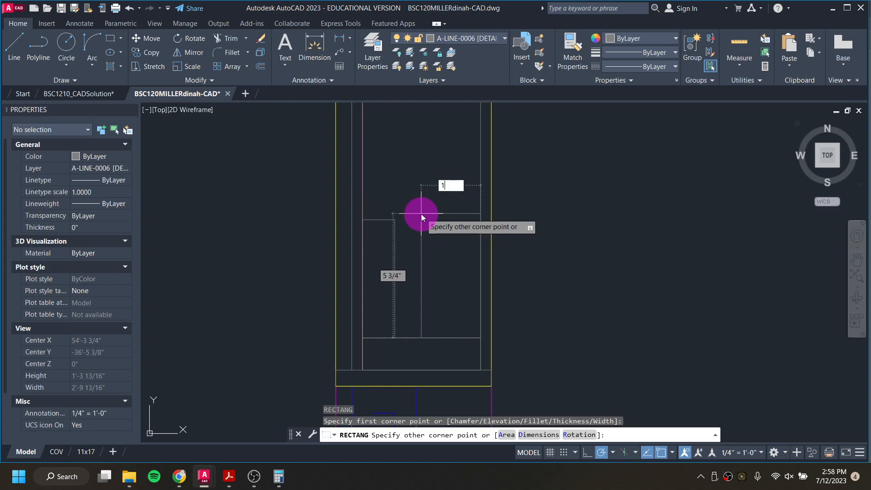
key(Tab)
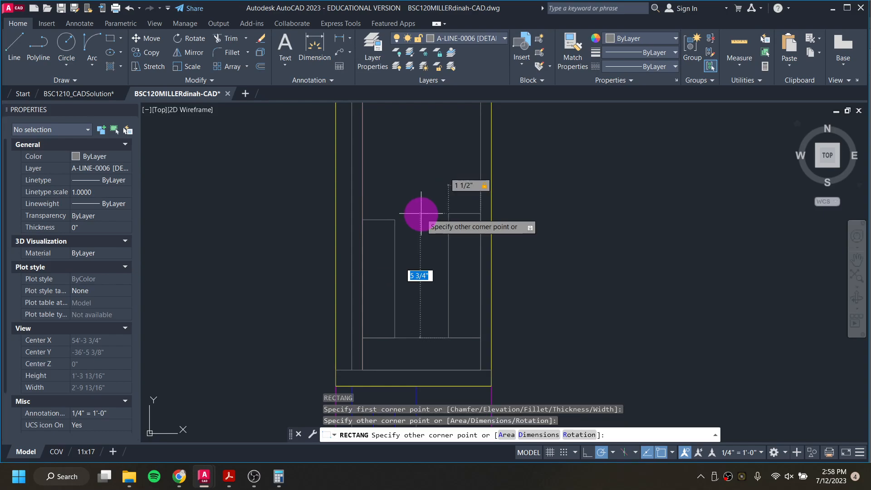
key(Return)
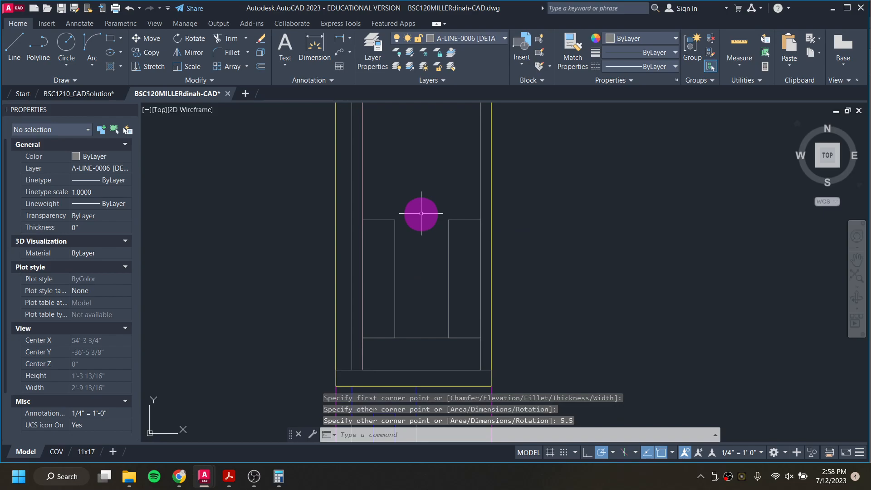
key(Return)
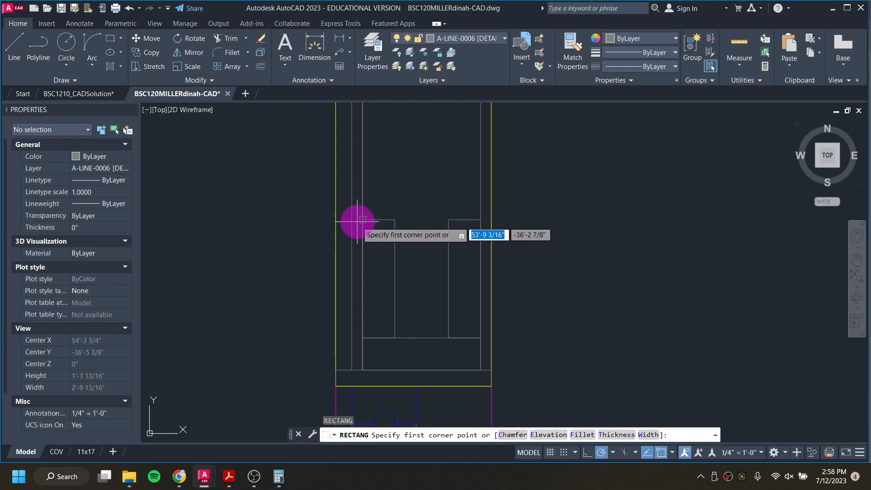
click(362, 219)
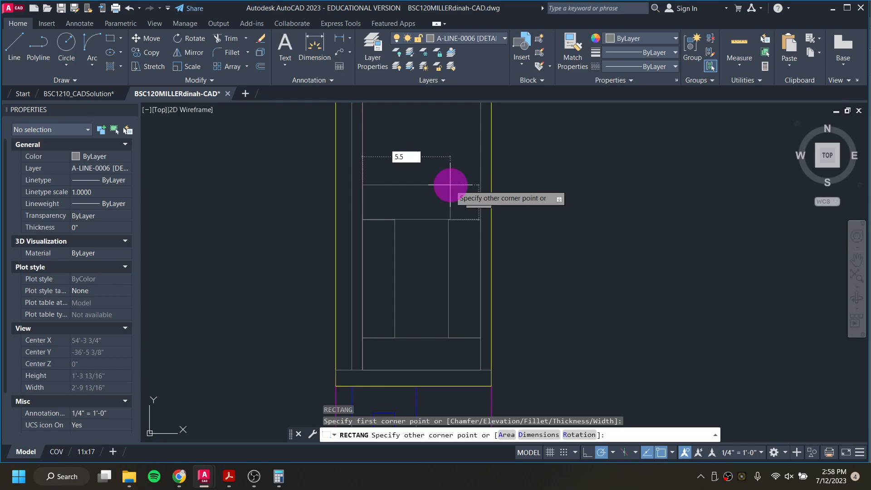
key(Tab)
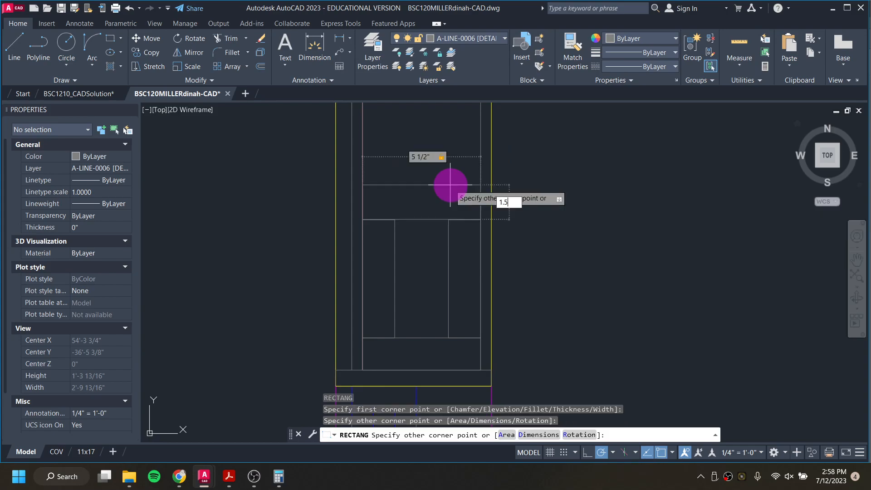
key(Return)
Step: Copy the horizontal 3.5 x 1.5 inch rectangle into the east wall section
scroll(416, 257, down, 4)
middle_drag(307, 288, 702, 148)
scroll(590, 193, down, 2)
scroll(321, 267, down, 8)
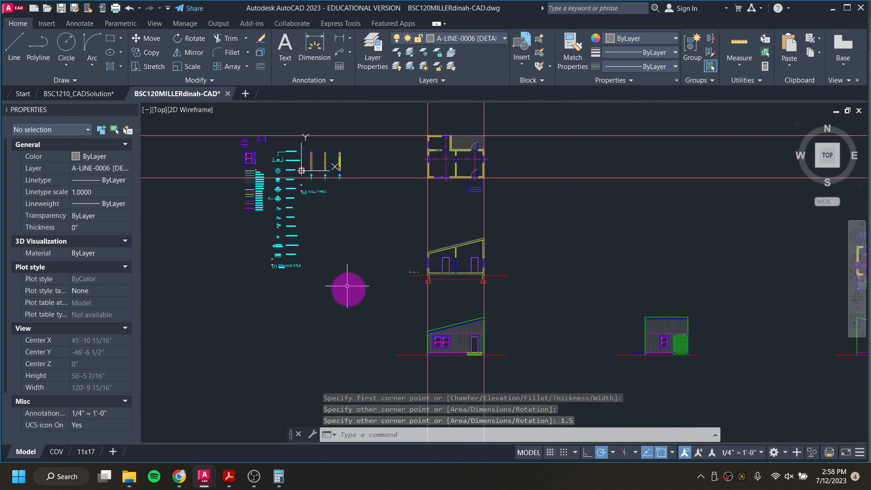
scroll(419, 282, up, 6)
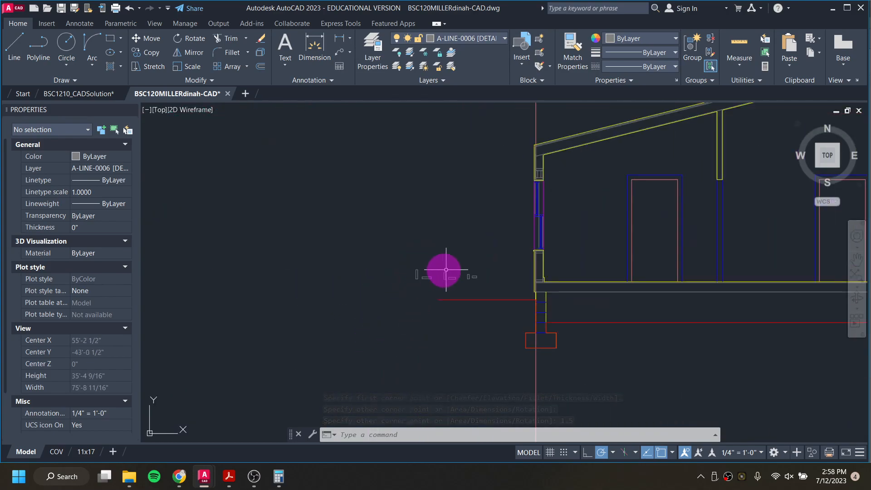
scroll(382, 278, down, 2)
scroll(423, 276, up, 8)
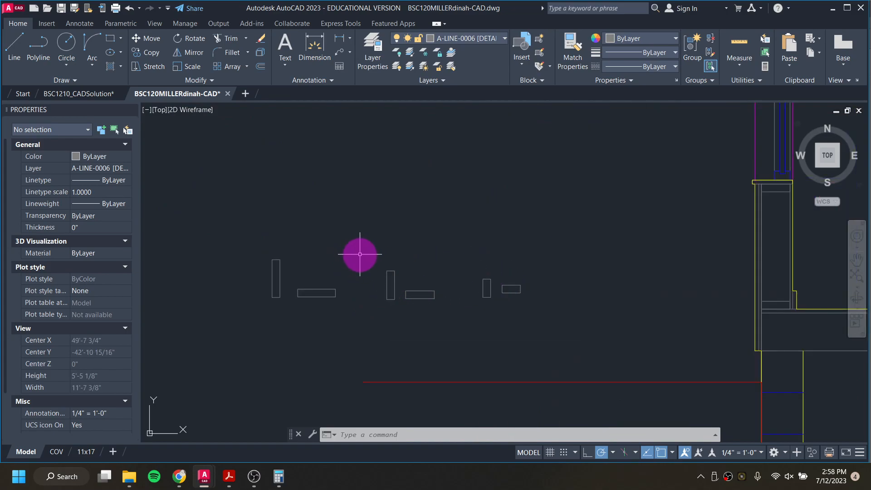
scroll(590, 291, down, 4)
middle_drag(592, 282, 167, 409)
scroll(503, 271, up, 4)
middle_drag(550, 253, 785, 103)
scroll(463, 274, up, 2)
scroll(463, 274, down, 3)
middle_drag(347, 274, 476, 233)
scroll(251, 293, up, 1)
scroll(250, 292, up, 4)
click(426, 285)
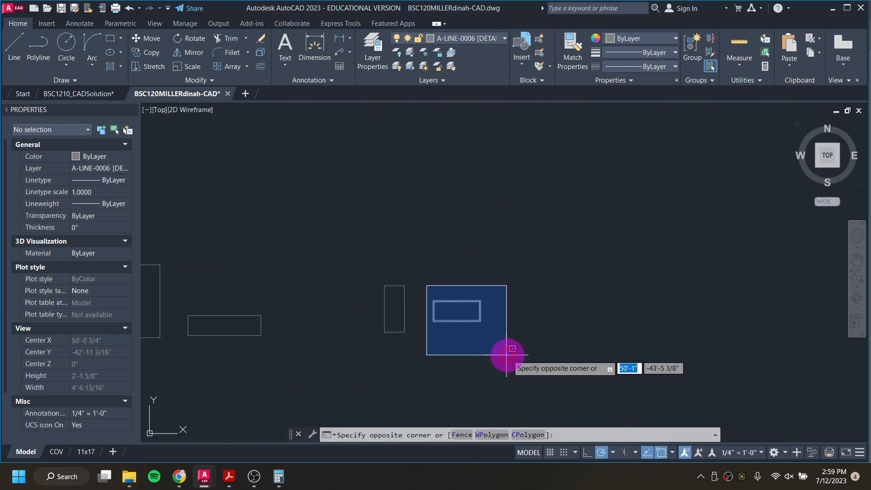
click(514, 346)
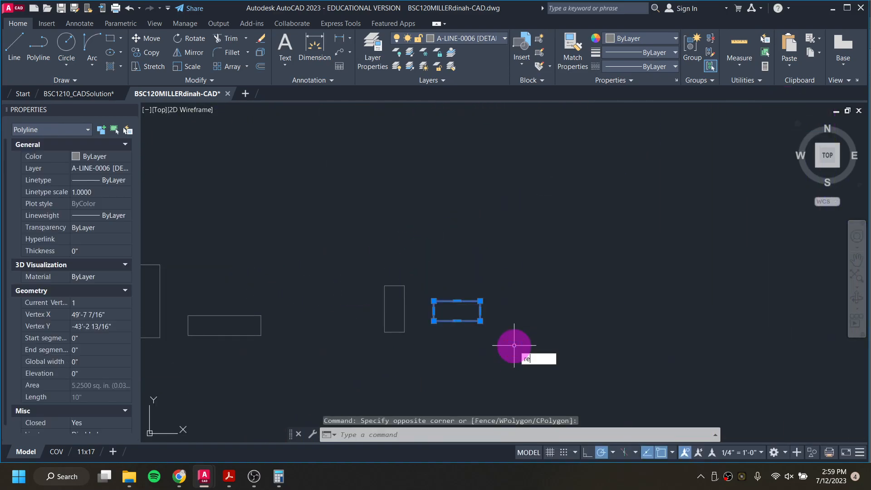
key(Escape)
click(504, 342)
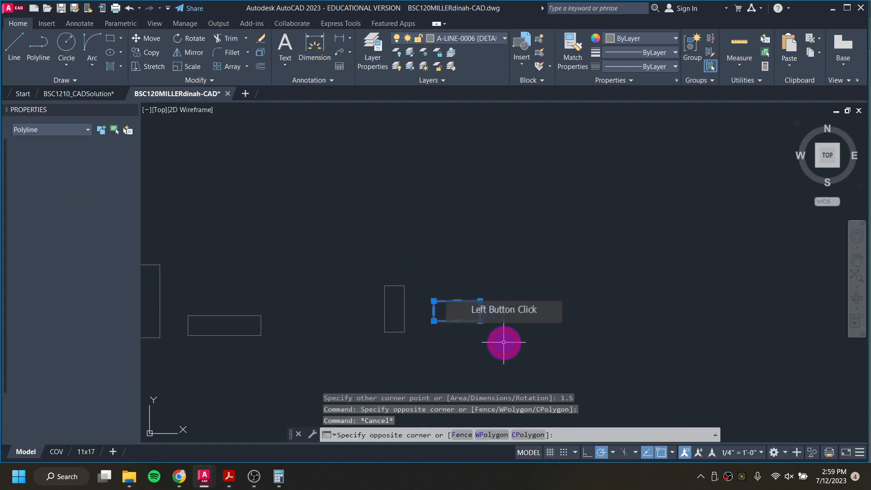
text(co)
key(Return)
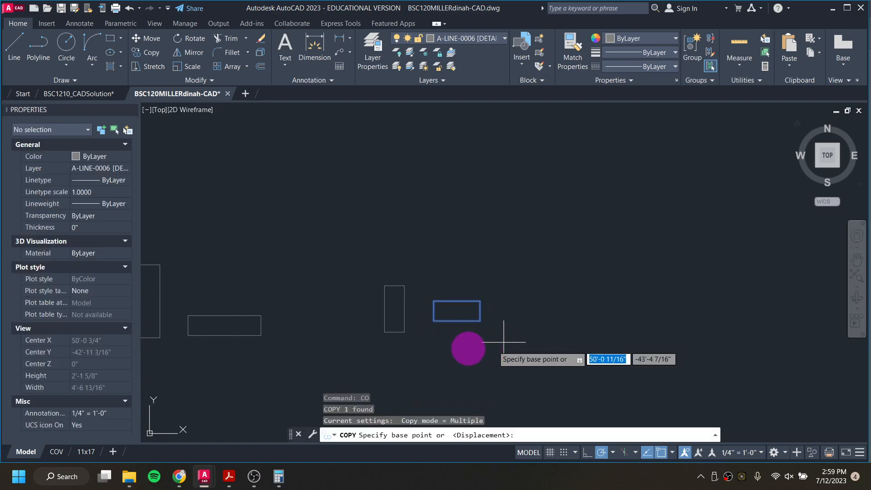
click(433, 321)
scroll(433, 322, down, 7)
middle_drag(648, 238, 371, 353)
scroll(533, 279, up, 8)
click(592, 260)
scroll(438, 333, down, 5)
scroll(349, 349, down, 2)
middle_drag(335, 343, 791, 123)
middle_drag(319, 317, 297, 295)
scroll(298, 296, up, 3)
key(Escape)
Step: Copy the vertical 1.5 x 5.5 inch rectangle into the wall section, placing a second copy just beside the wall
click(297, 230)
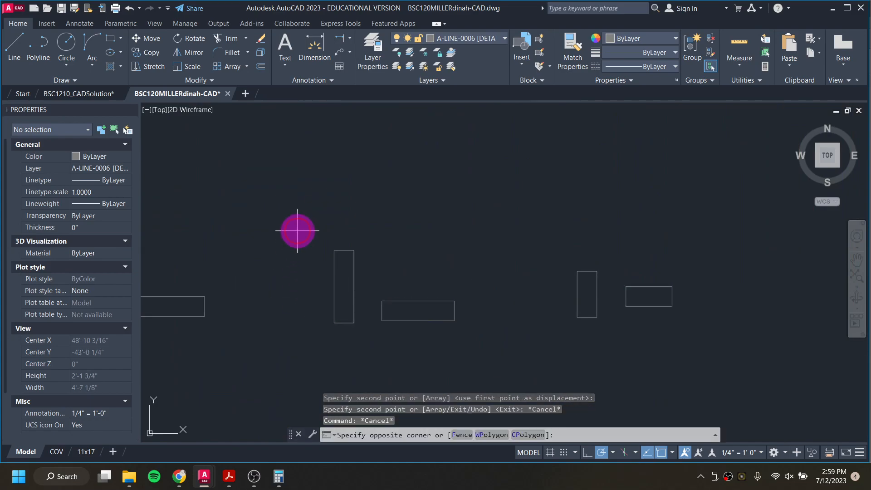
click(362, 341)
right_click(330, 341)
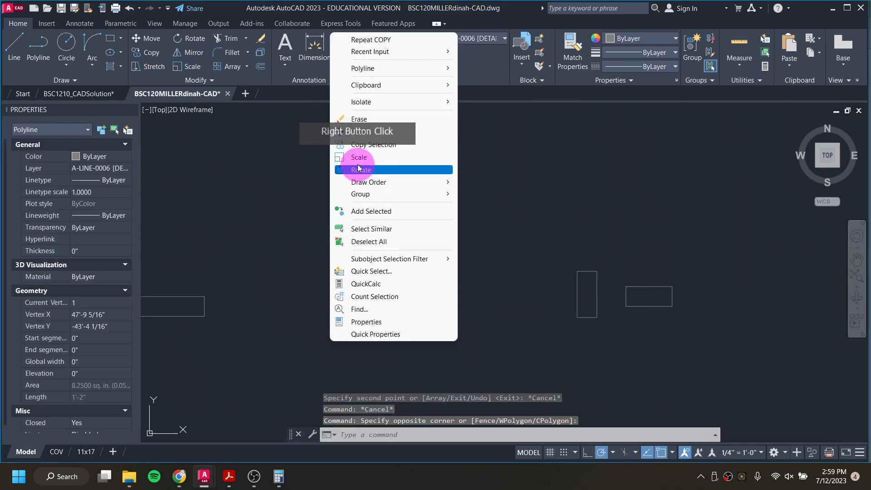
click(349, 140)
click(334, 323)
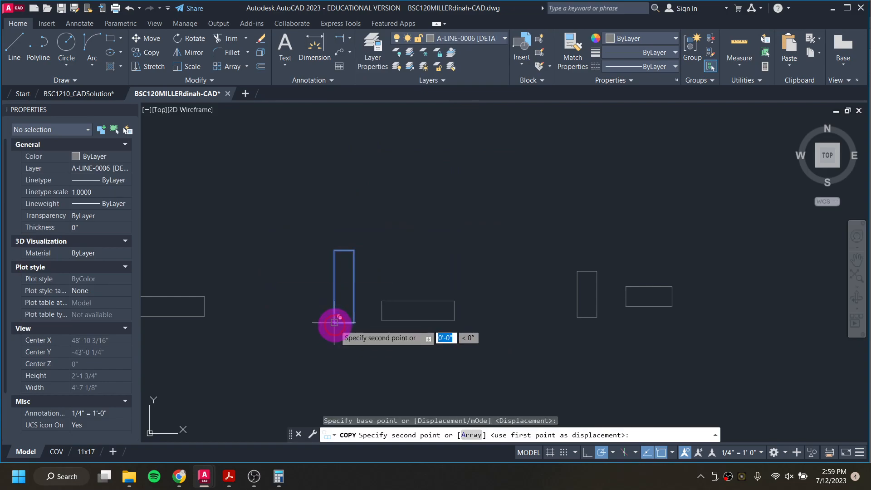
scroll(334, 323, down, 8)
middle_drag(688, 212, 326, 327)
scroll(398, 266, up, 8)
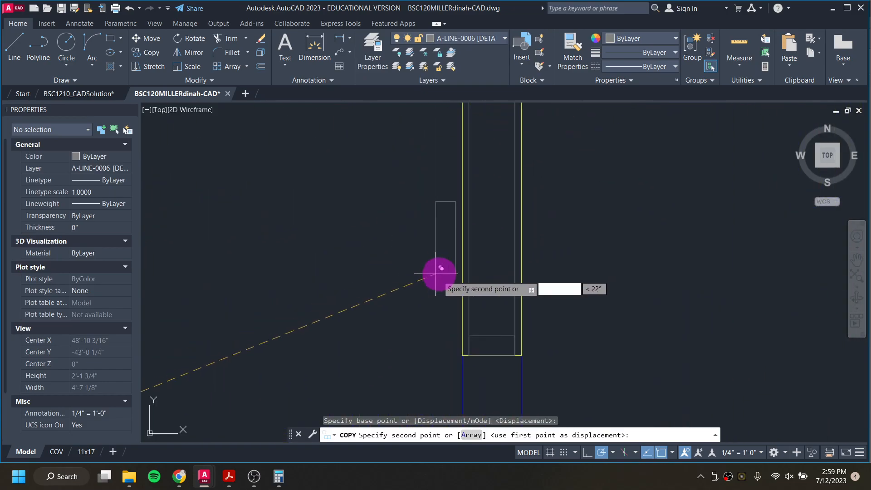
click(469, 336)
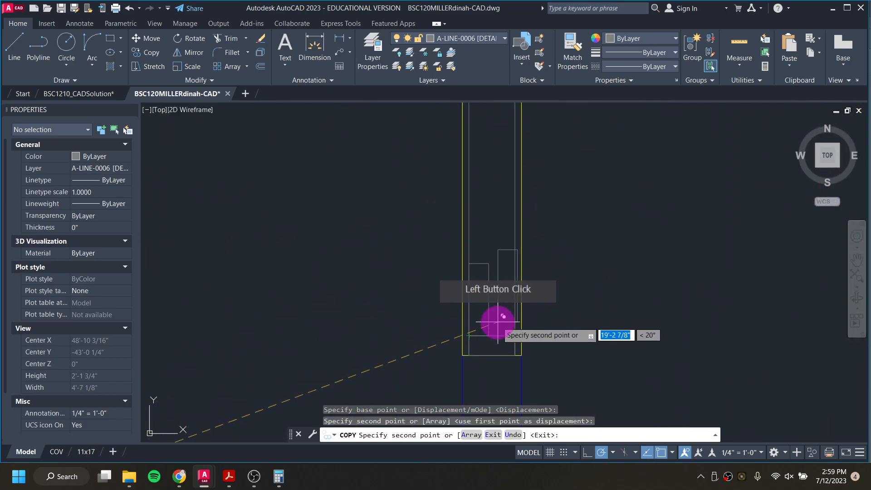
click(580, 302)
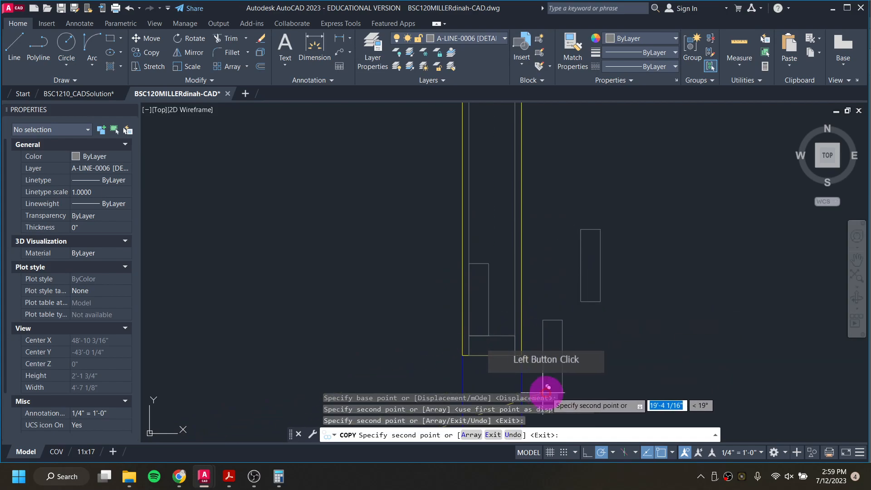
key(Escape)
key(Escape)
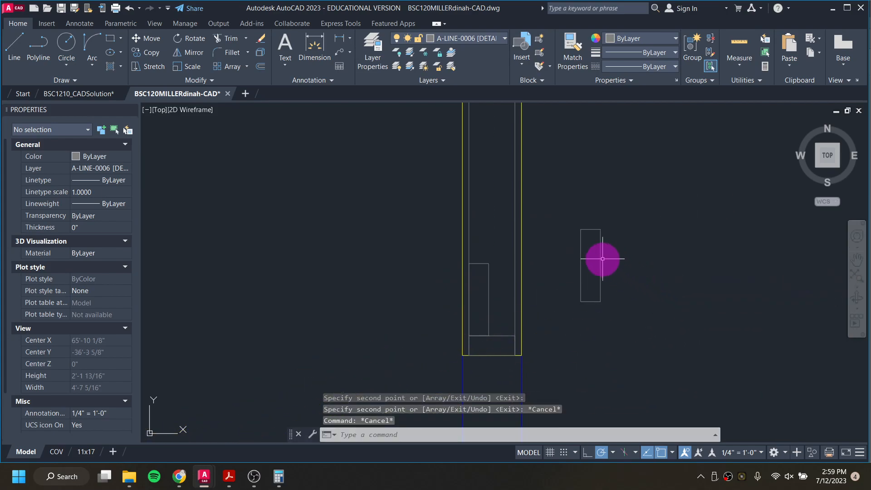
Step: Move the copied vertical 1.5 x 5.5 inch rectangle into the wall section's inner right side, resting on the plate
click(567, 214)
click(614, 320)
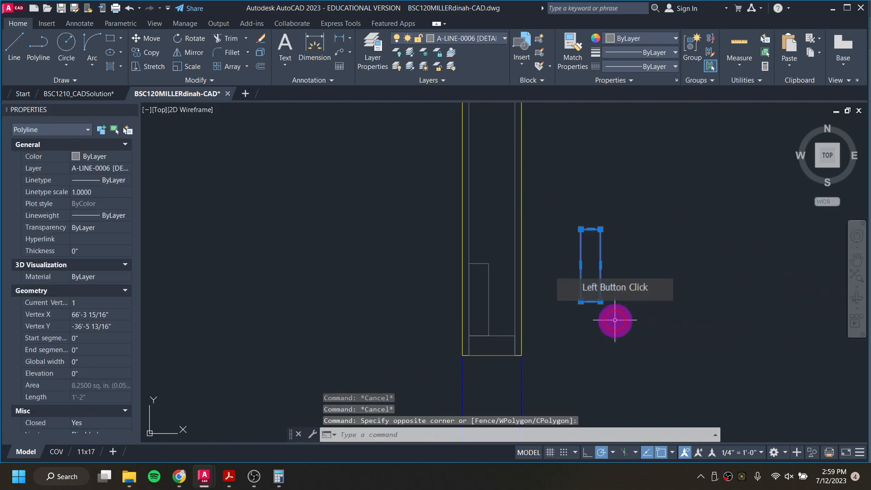
right_click(615, 319)
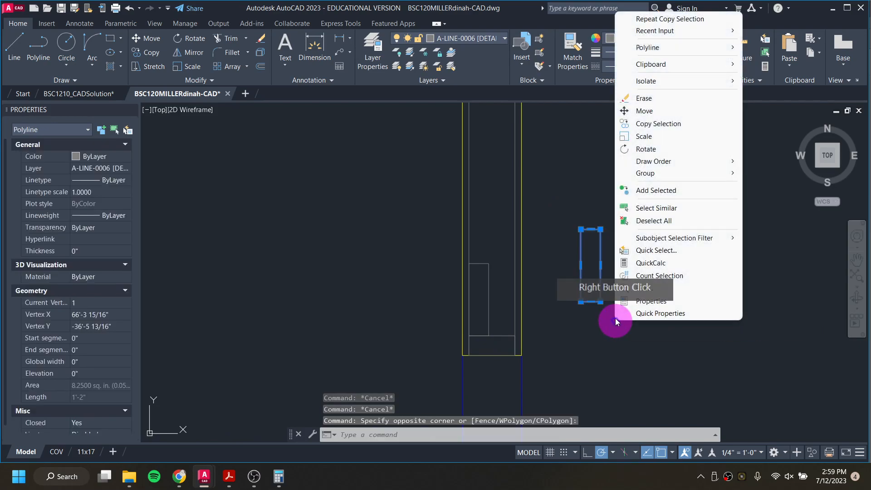
click(659, 117)
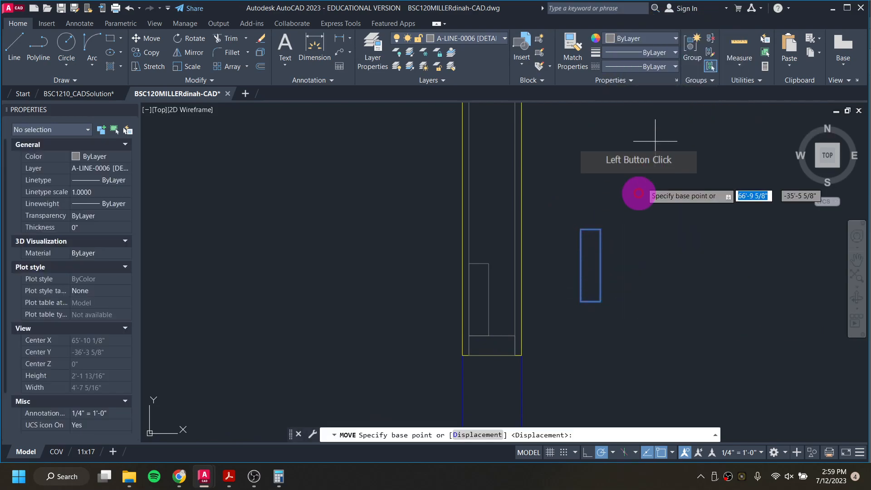
click(595, 301)
click(509, 336)
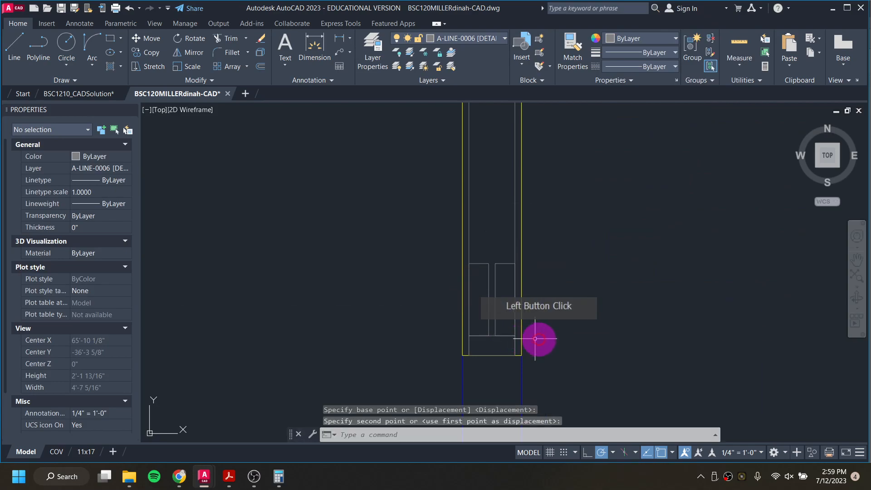
click(448, 337)
click(489, 334)
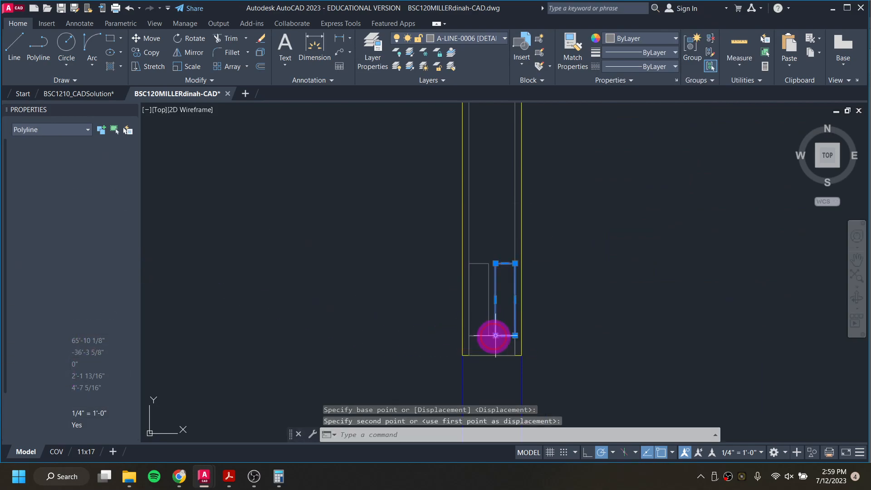
key(Escape)
key(Escape)
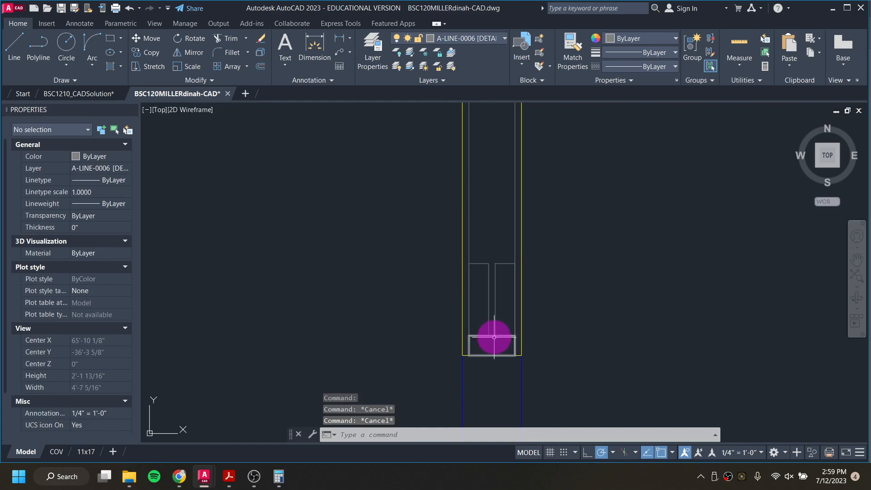
Step: Copy the bottom horizontal plate rectangle onto the tops of the two vertical rectangles in the wall section
click(493, 336)
right_click(490, 335)
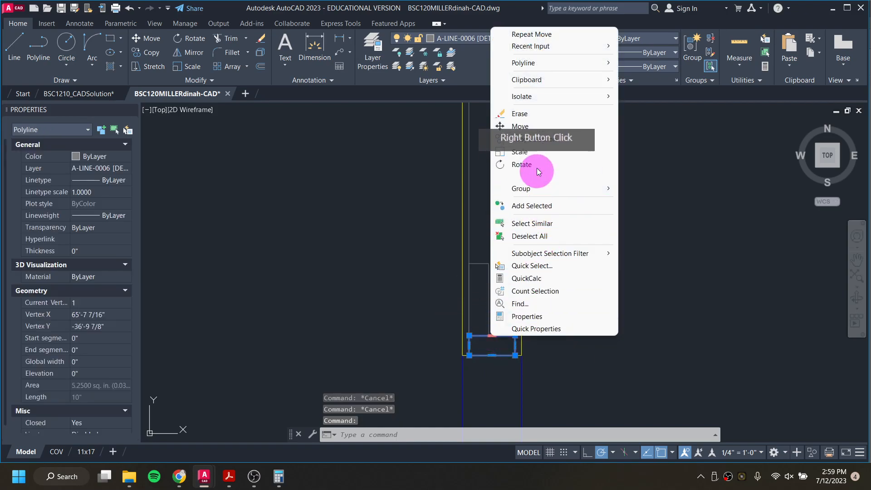
click(543, 137)
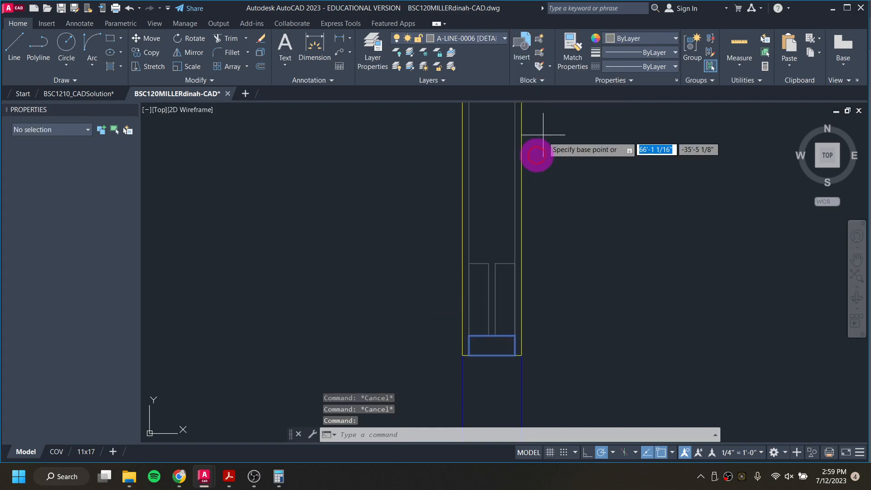
click(514, 355)
click(508, 251)
scroll(522, 254, down, 5)
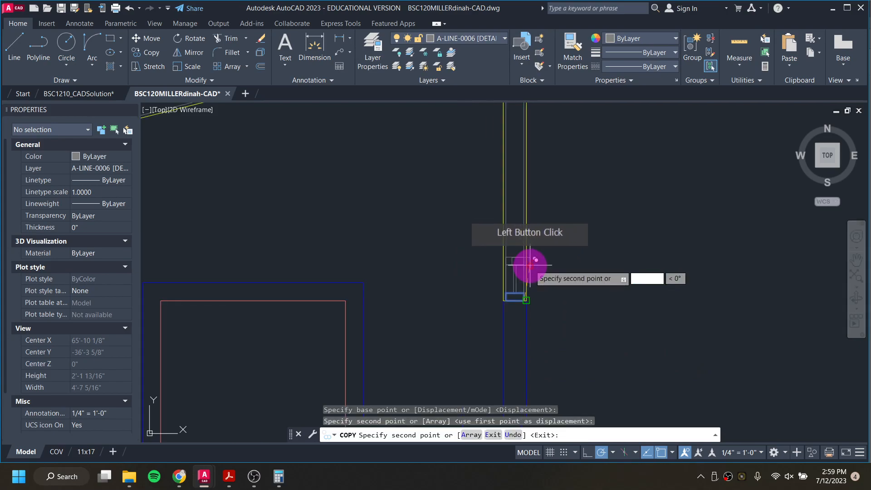
scroll(564, 281, down, 3)
key(Escape)
key(Escape)
scroll(215, 276, up, 6)
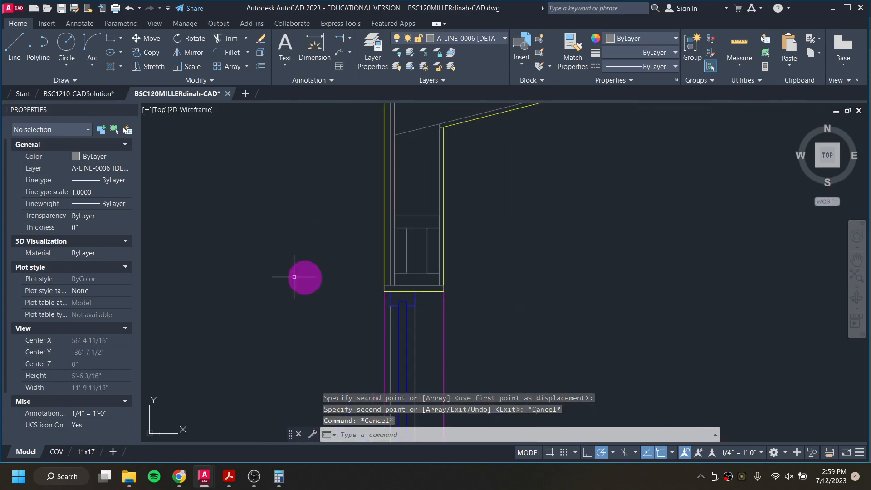
scroll(415, 229, up, 2)
click(447, 309)
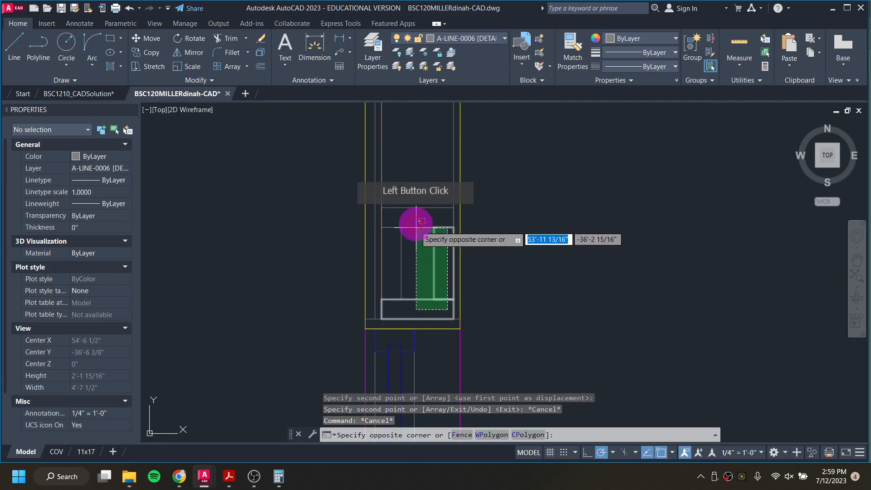
click(390, 193)
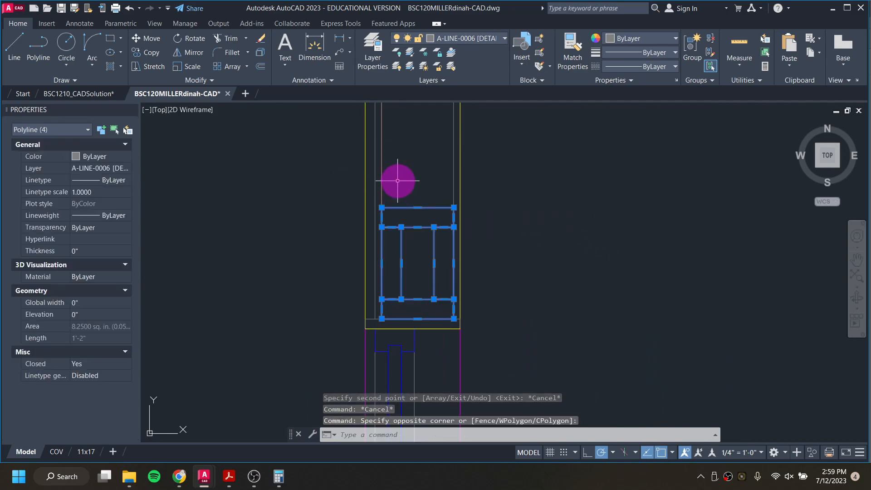
right_click(397, 180)
click(439, 248)
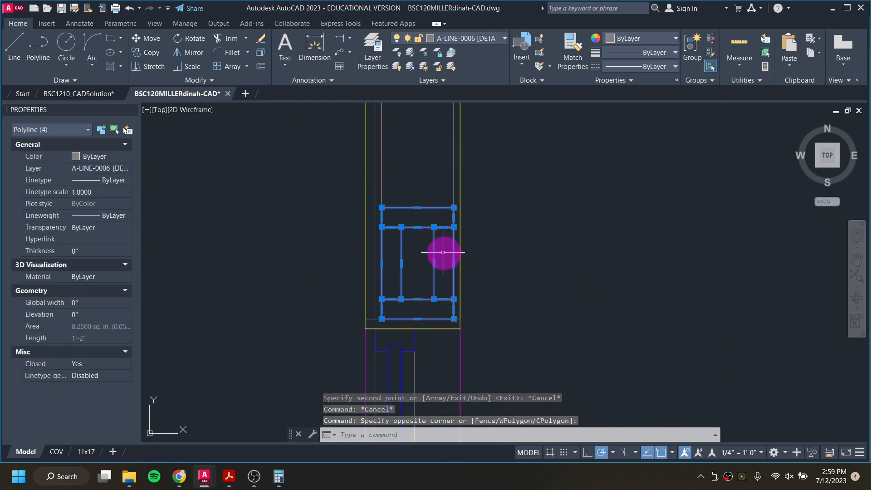
key(Escape)
key(Escape)
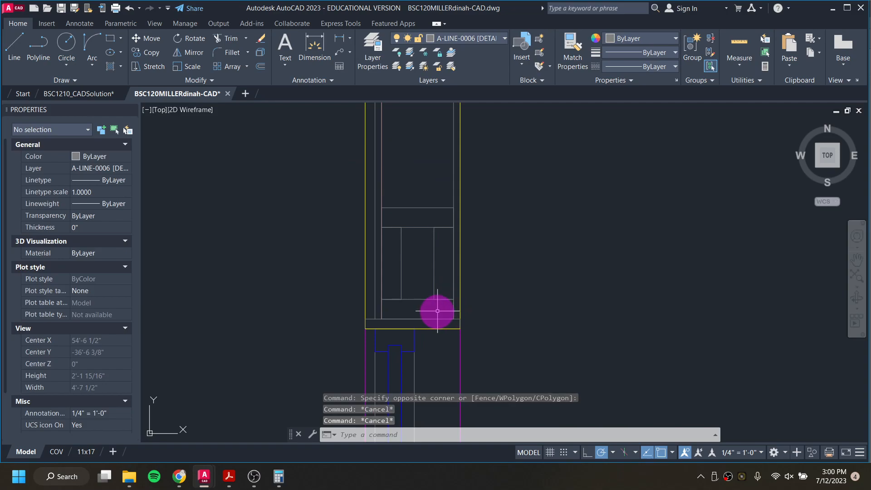
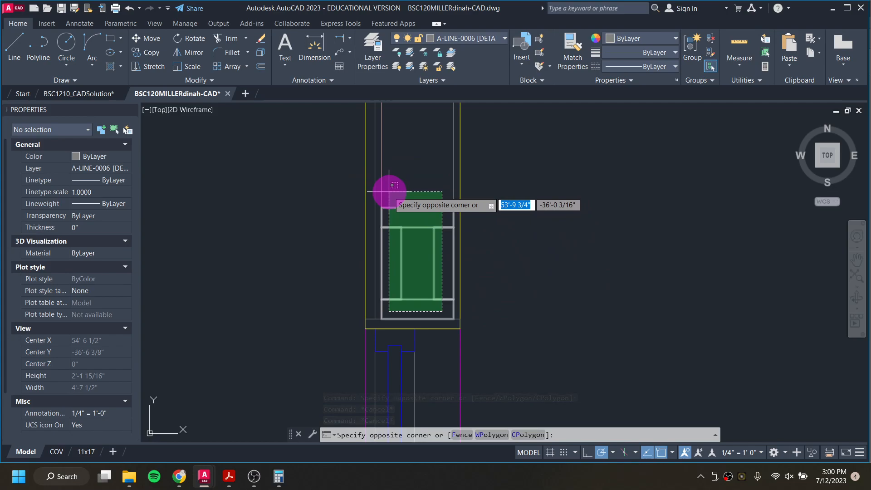
Step: Copy the four lumber rectangles of the east wall section to the base of the section's opposite wall
click(389, 191)
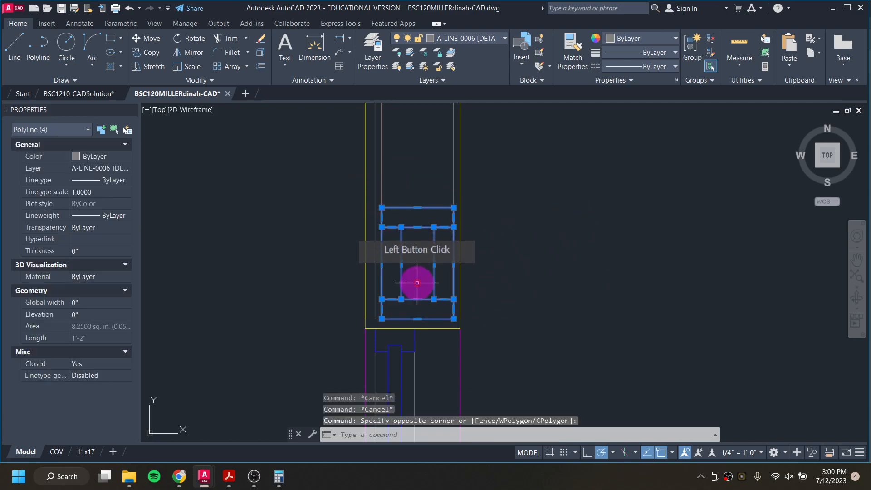
right_click(399, 310)
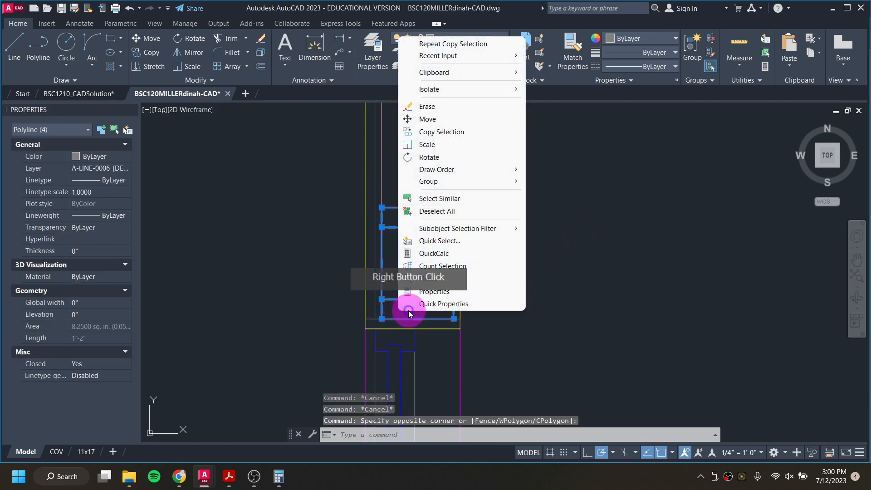
click(424, 133)
click(381, 319)
scroll(440, 266, down, 10)
middle_drag(620, 282, 366, 287)
scroll(535, 272, up, 2)
scroll(544, 273, up, 4)
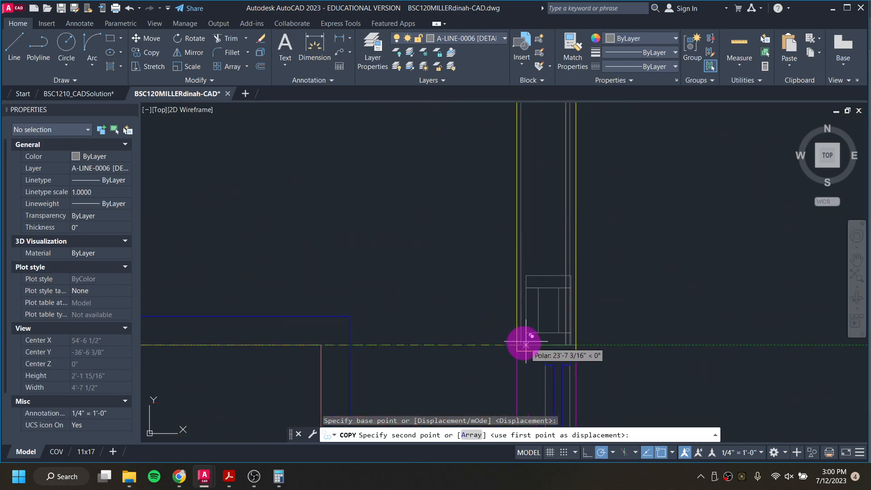
click(520, 344)
scroll(525, 331, down, 6)
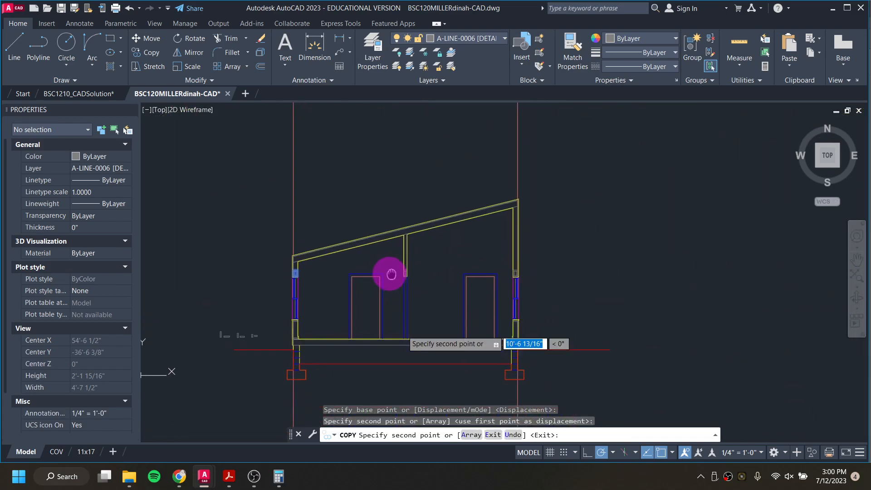
middle_drag(298, 320, 362, 305)
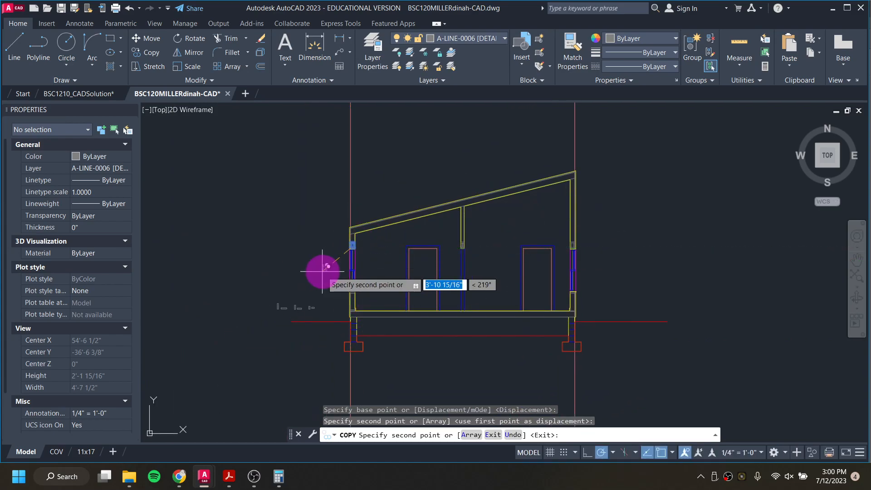
key(Escape)
key(Escape)
key(Escape)
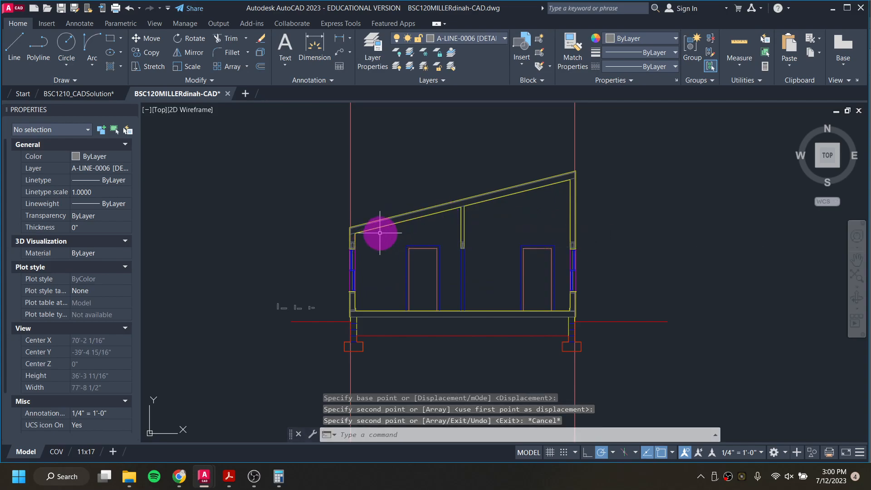
Step: Copy the vertical 1.5 x 7.25 inch rectangle to the floor edge at the base of the wall section
middle_drag(315, 281, 547, 259)
scroll(563, 263, up, 4)
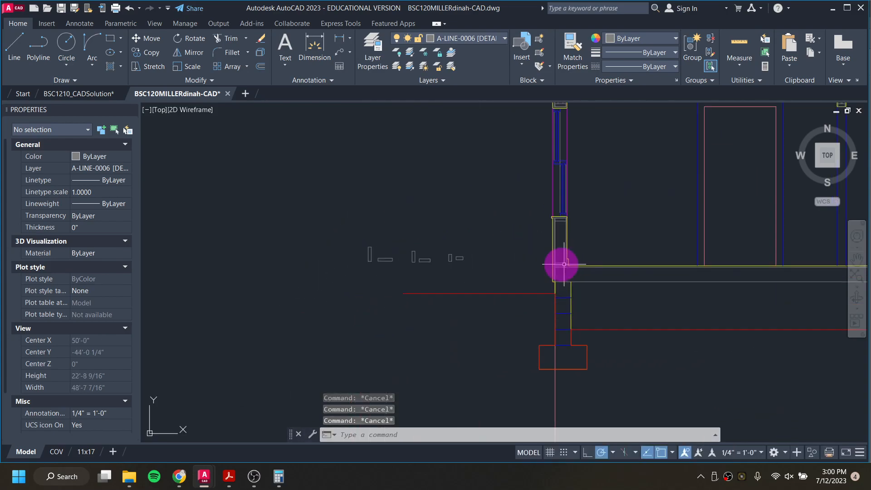
scroll(361, 238, up, 5)
click(369, 239)
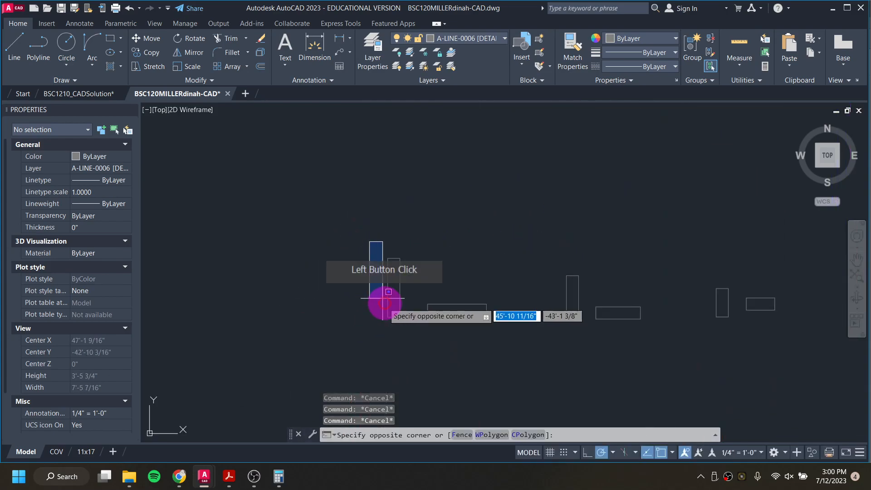
click(408, 340)
click(398, 314)
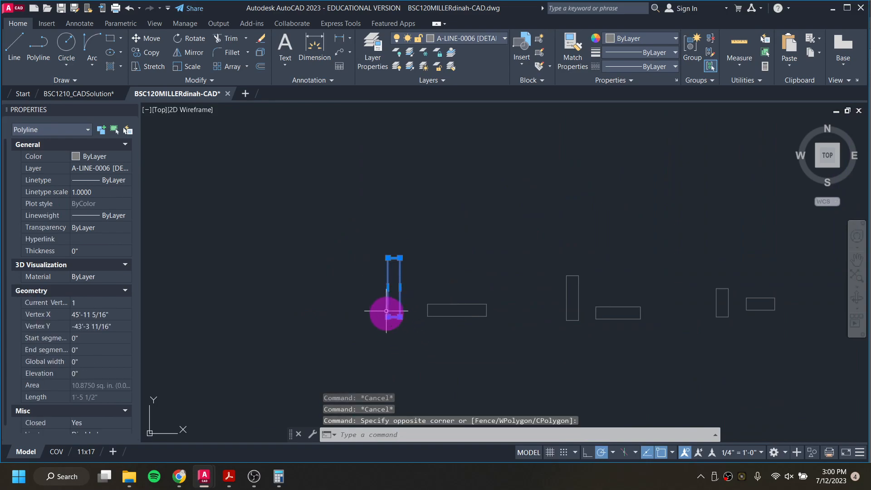
right_click(373, 328)
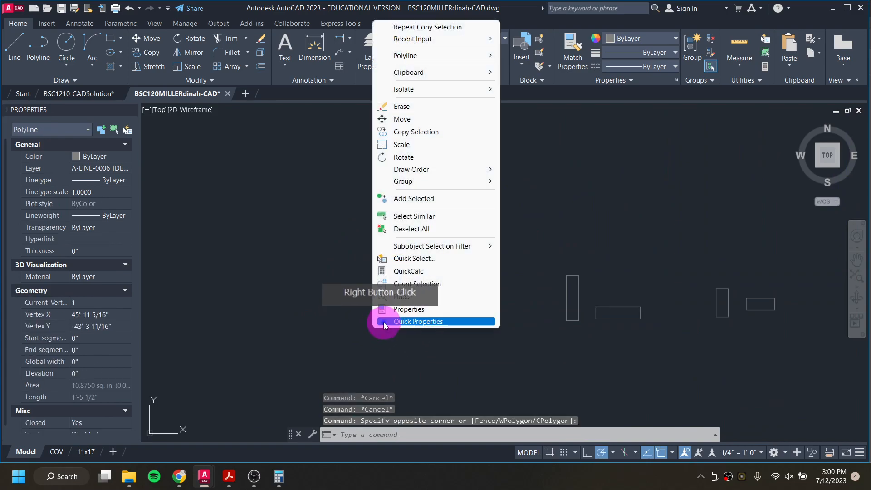
click(442, 131)
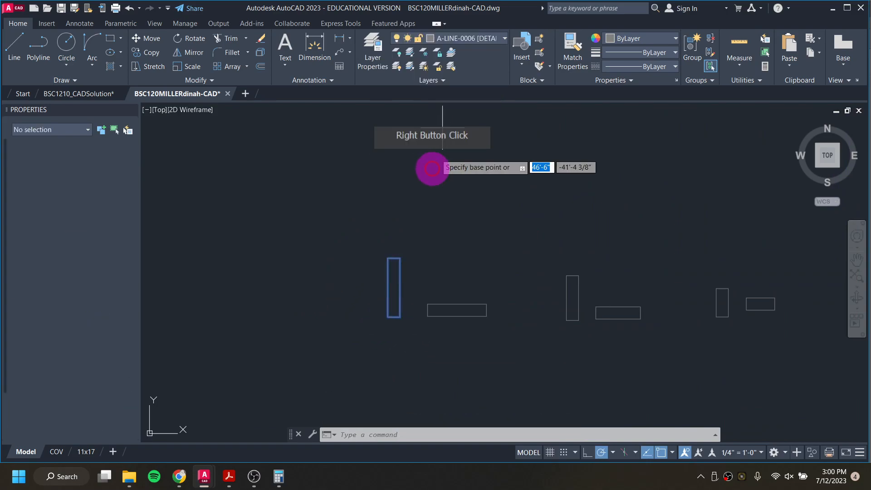
click(389, 316)
scroll(439, 258, down, 4)
middle_drag(544, 286, 303, 285)
scroll(449, 292, up, 6)
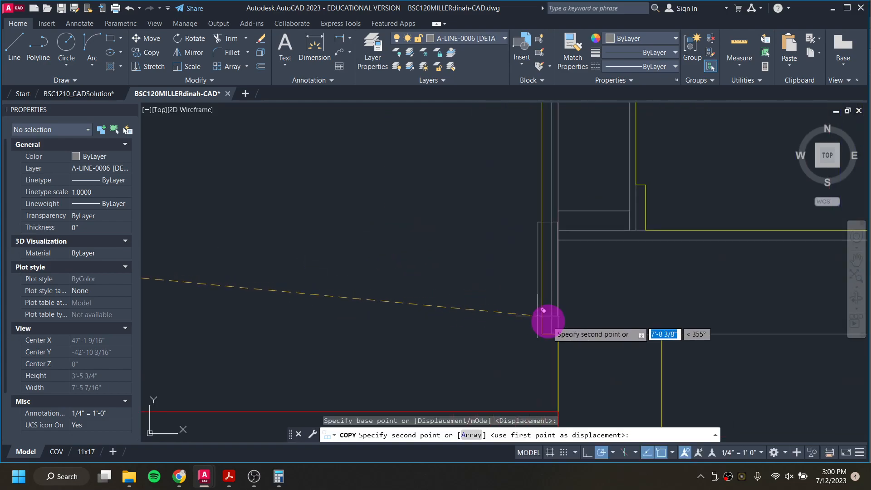
click(561, 330)
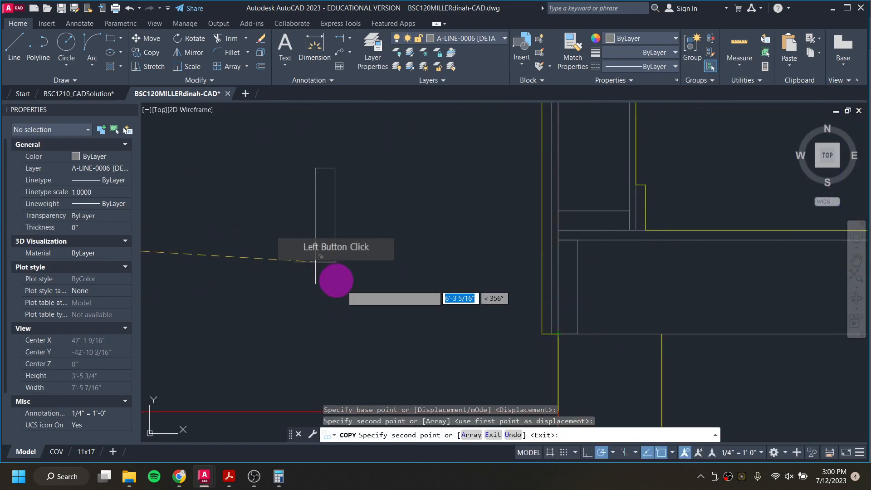
key(Escape)
key(Escape)
key(Escape)
key(Escape)
Step: Make A-ANNO-DEFP [NO PRINT] the current layer
scroll(354, 289, down, 4)
middle_drag(406, 301, 342, 302)
scroll(342, 300, up, 3)
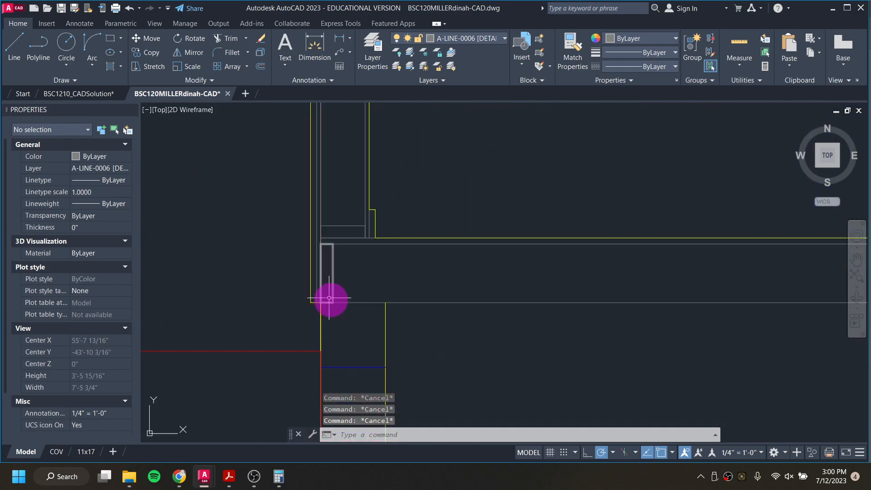
click(486, 39)
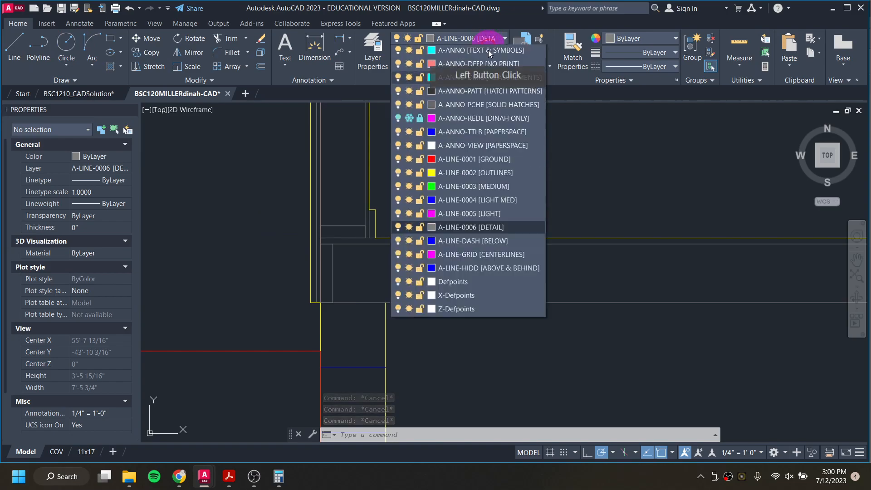
click(484, 79)
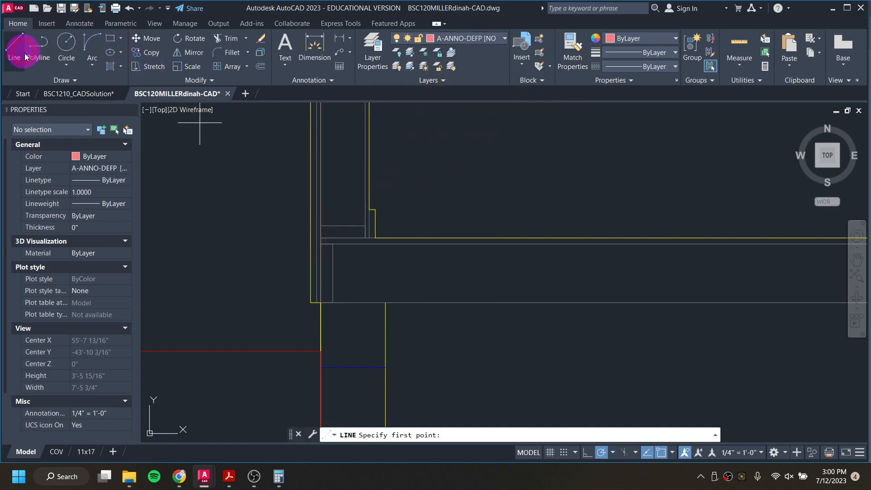
Step: Draw a 16 inch horizontal guide line from the rectangle's lower corner along the floor
click(321, 302)
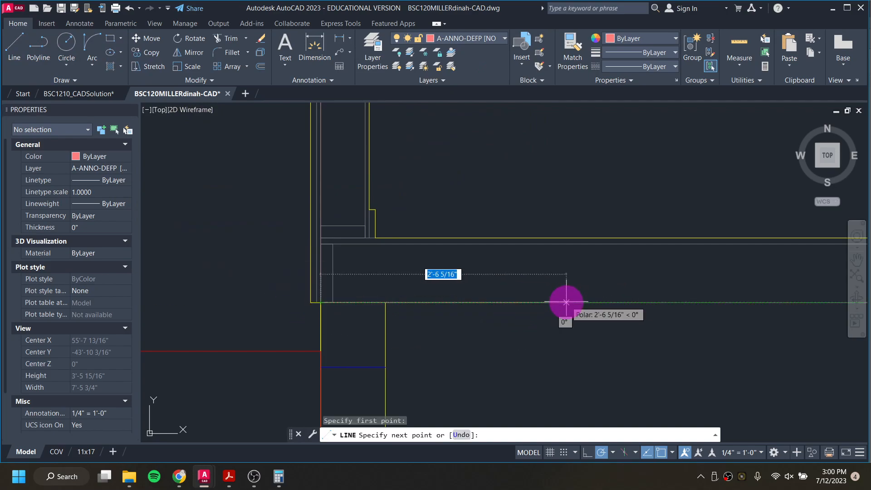
text(16)
key(Return)
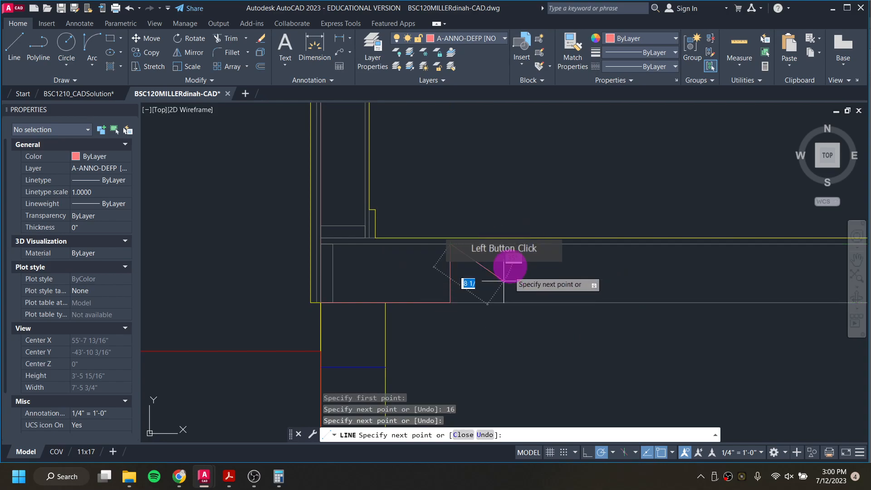
key(Escape)
key(Escape)
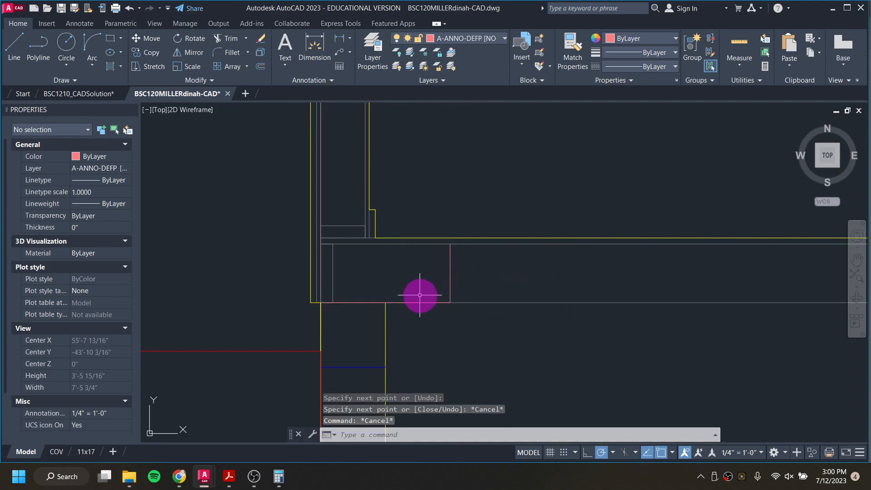
Step: Copy the 1.5 x 7.25 inch rectangle to the end of the 16 inch guide line
click(333, 279)
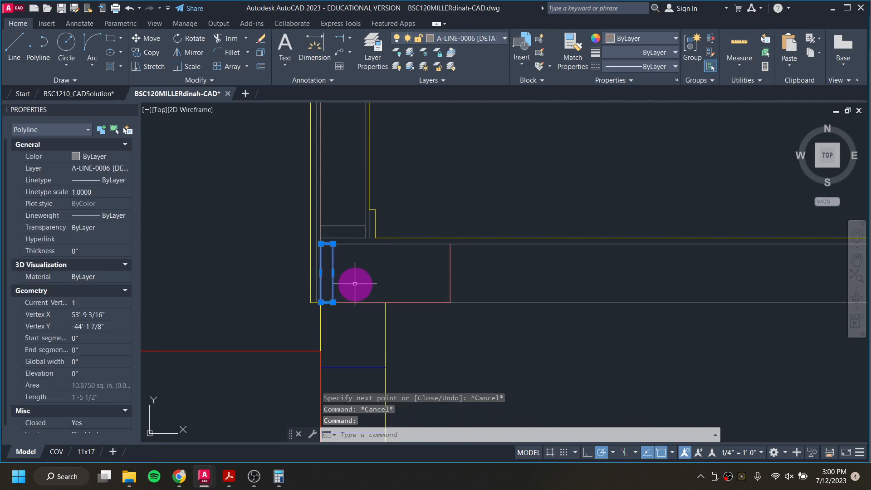
right_click(355, 283)
click(407, 271)
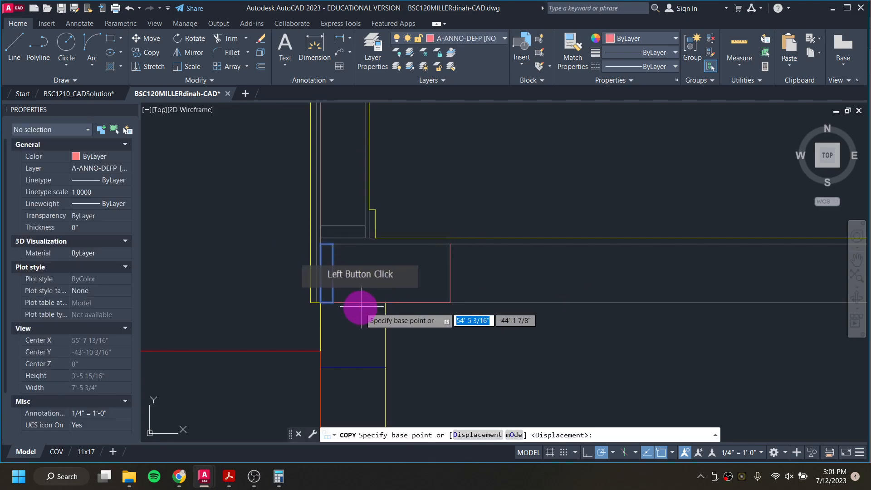
click(326, 301)
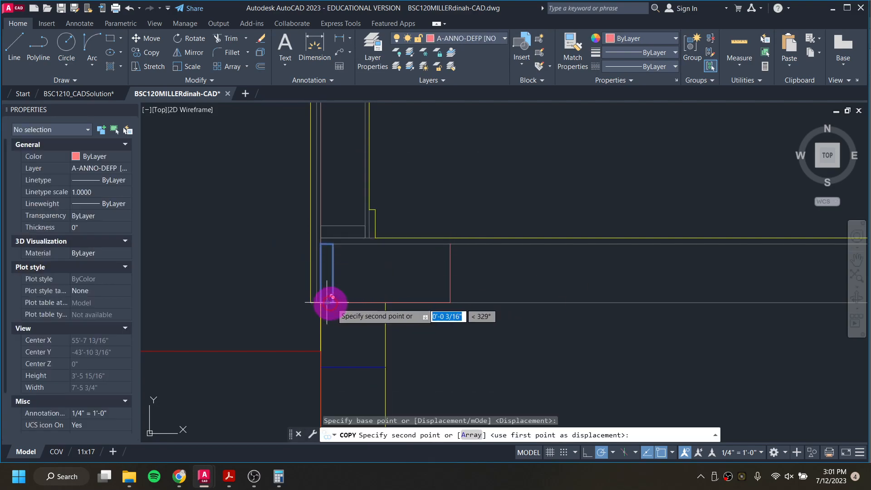
click(450, 302)
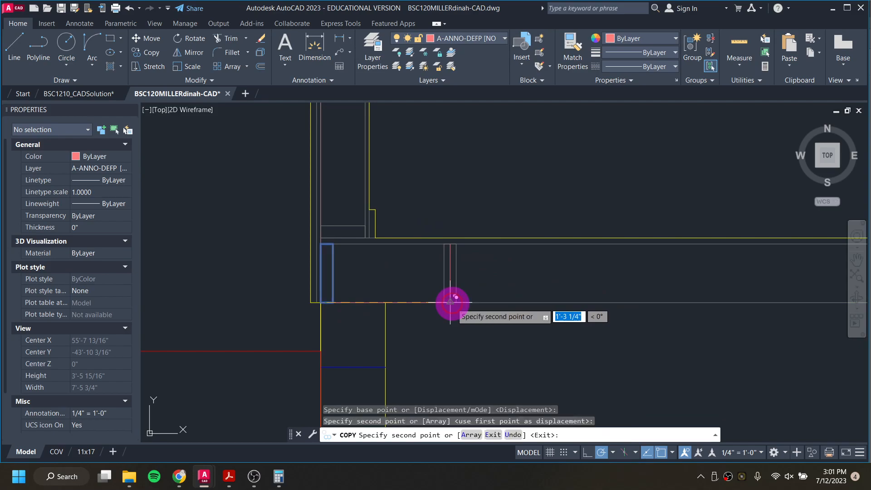
key(Escape)
key(Escape)
Step: Erase the 16 inch guide line and the copied rectangle
click(417, 300)
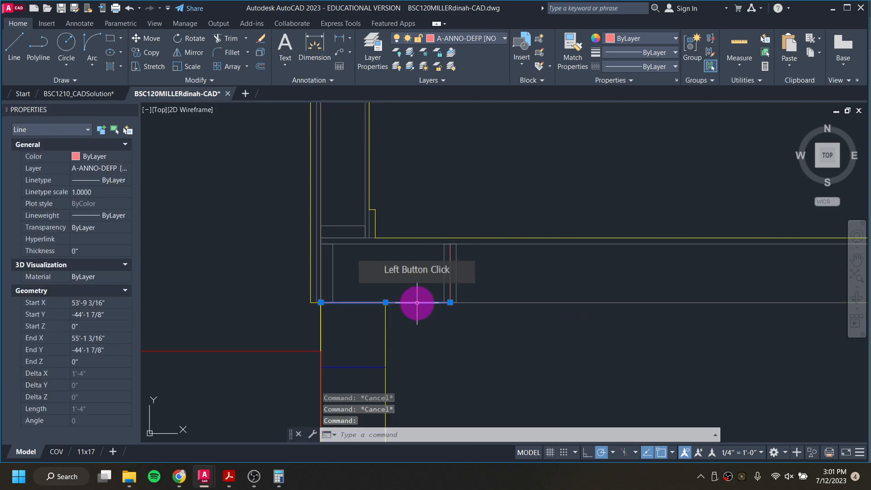
key(Delete)
click(450, 288)
key(Delete)
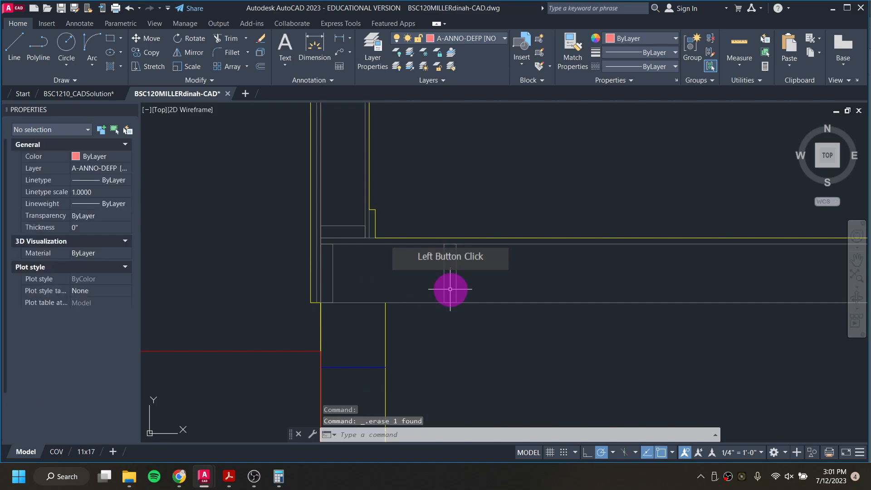
Step: Draw a vertical ray downward from the first framing line at the floor plan's lower edge with the Ray command
scroll(449, 288, down, 2)
scroll(449, 288, down, 8)
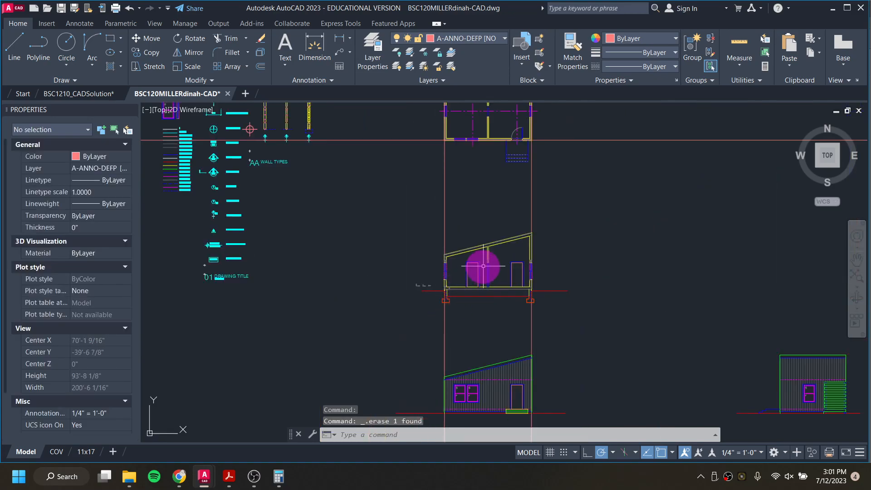
middle_drag(477, 207, 482, 365)
mouse_move(496, 123)
middle_down()
mouse_move(498, 237)
mouse_move(482, 300)
middle_up()
scroll(467, 209, up, 5)
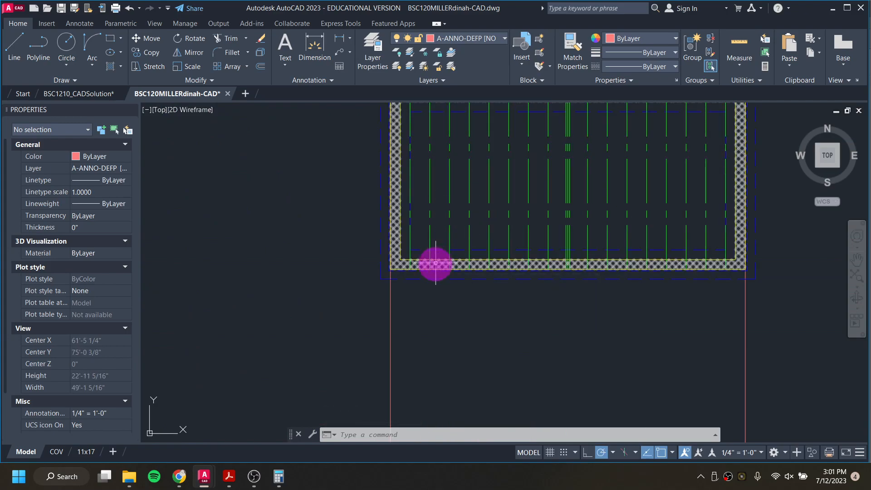
scroll(435, 262, down, 6)
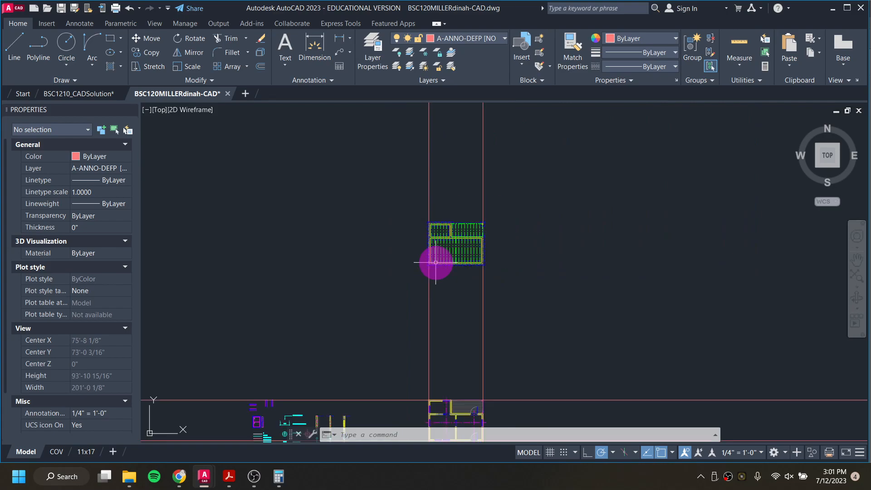
scroll(431, 233, down, 2)
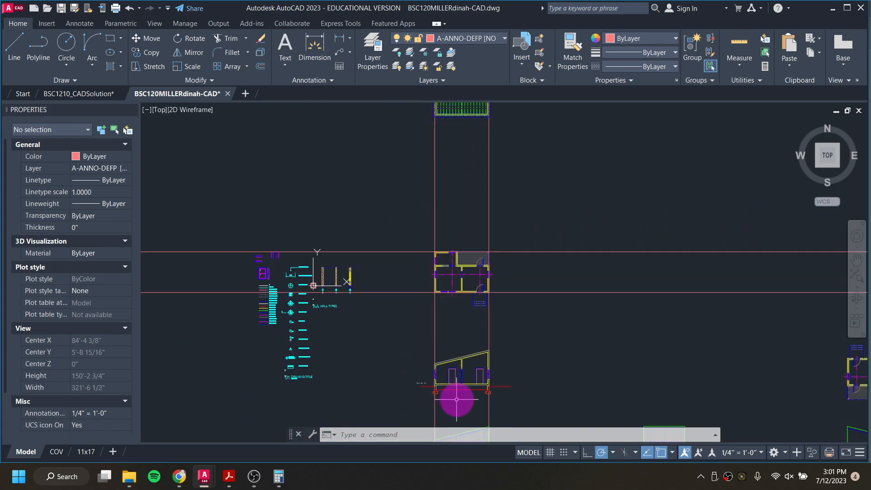
scroll(456, 251, down, 2)
middle_drag(459, 247, 450, 324)
scroll(446, 245, up, 8)
middle_drag(440, 239, 435, 299)
text(ra)
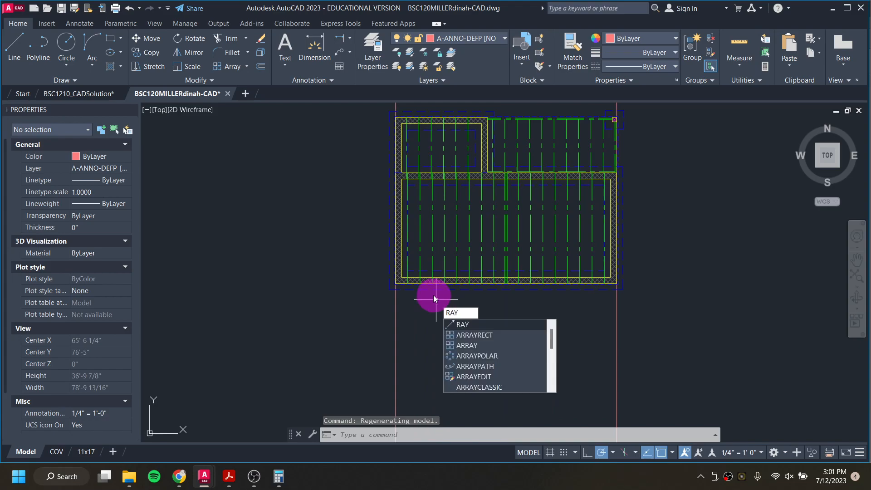
key(Return)
scroll(415, 288, up, 4)
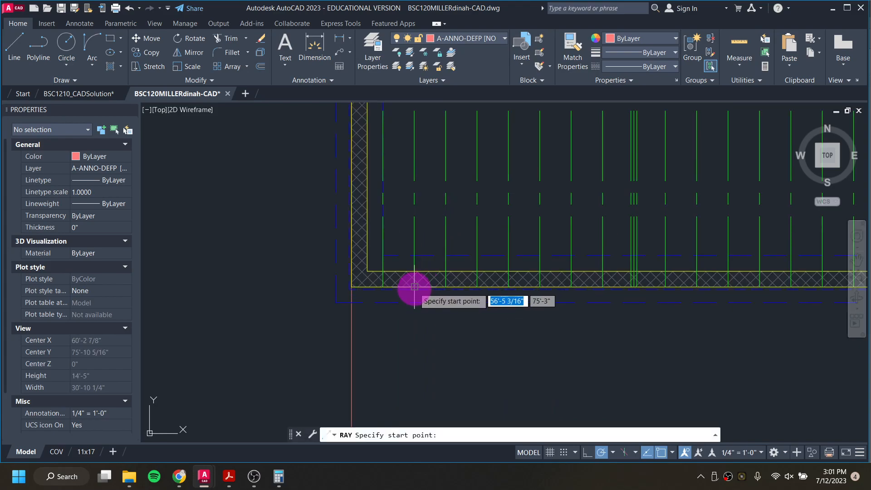
click(414, 286)
click(414, 354)
key(Return)
key(Return)
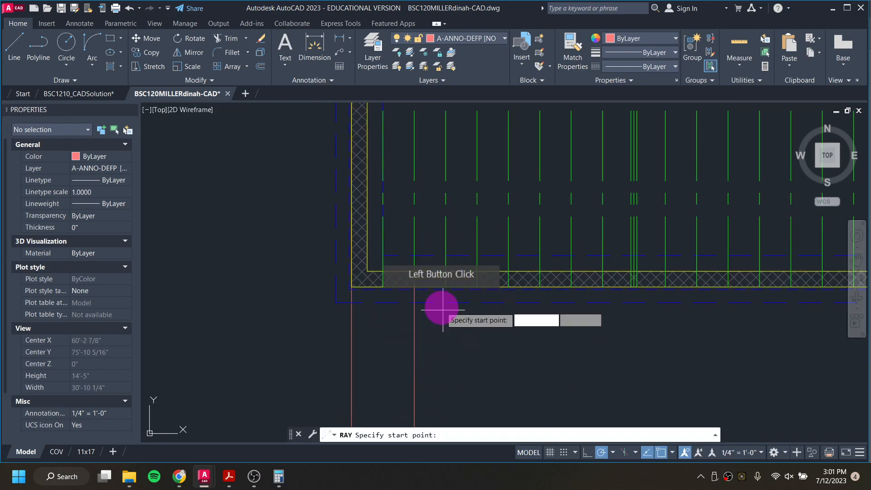
Step: Draw two more vertical rays downward from the next framing lines along the plan's lower edge
click(445, 287)
click(447, 370)
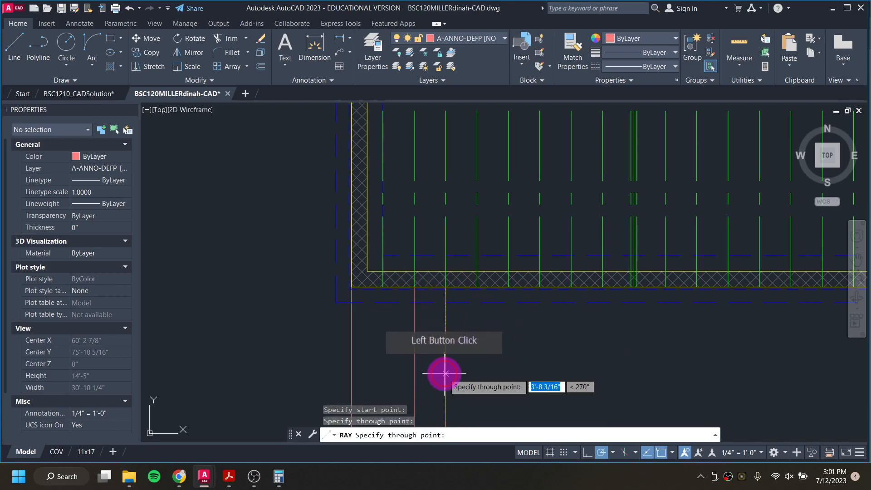
key(Return)
key(Return)
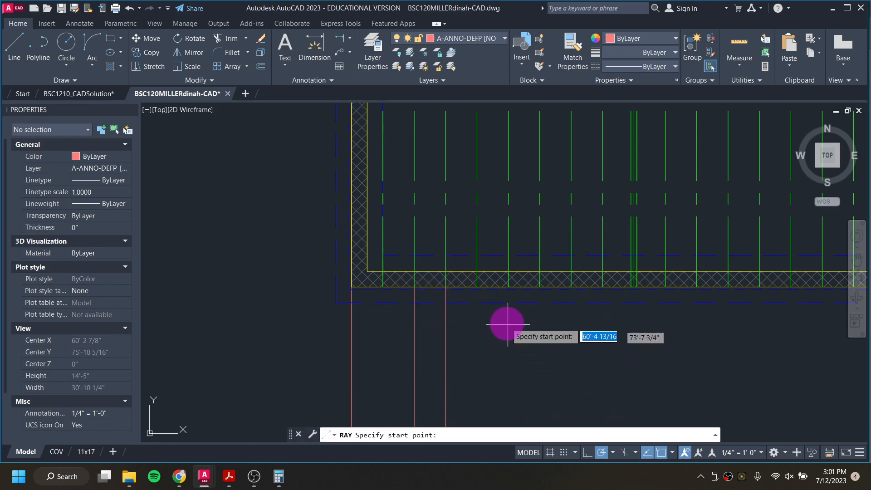
click(479, 286)
click(484, 365)
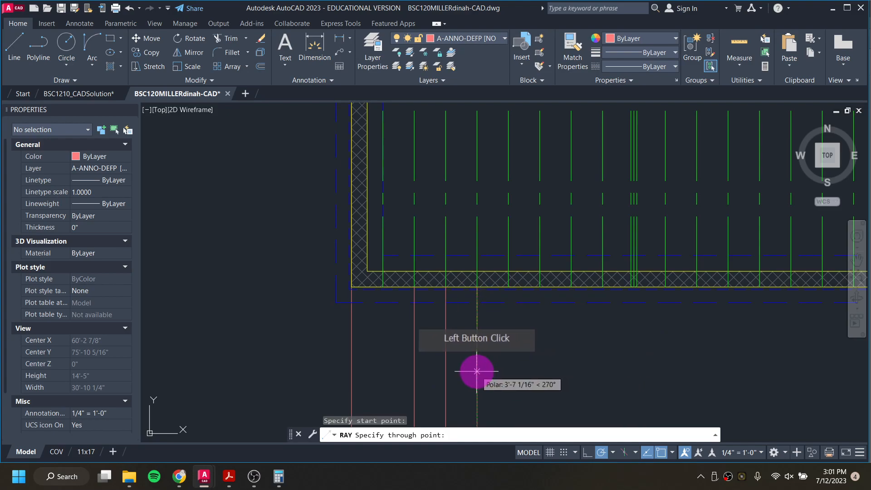
Step: Draw two further vertical rays downward from the following framing lines at the floor plan's lower edge
key(Return)
key(Return)
click(509, 287)
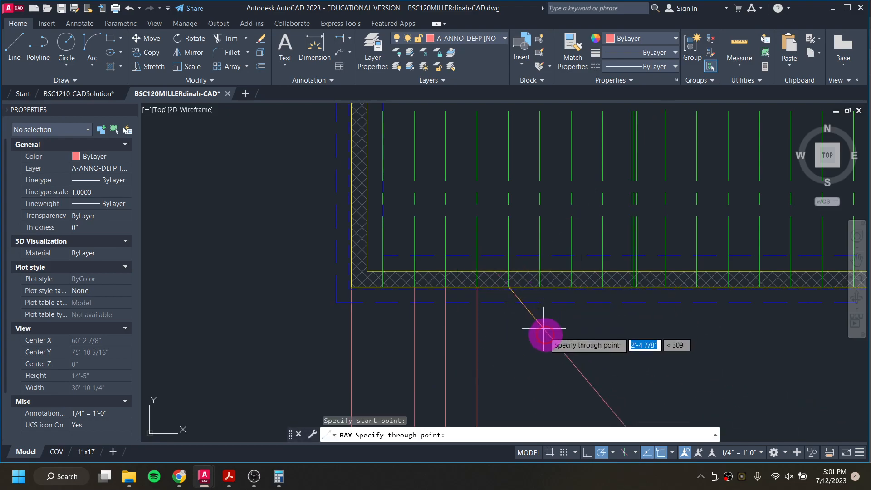
click(509, 377)
key(Return)
key(Return)
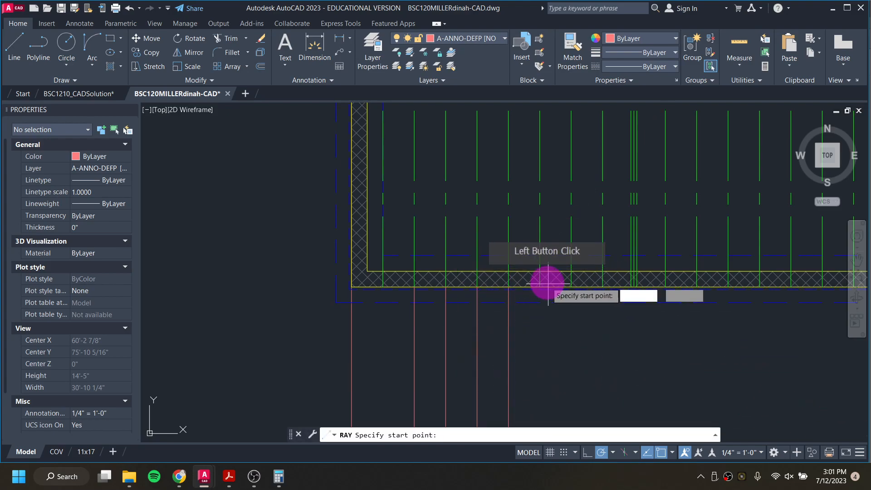
click(540, 287)
click(542, 369)
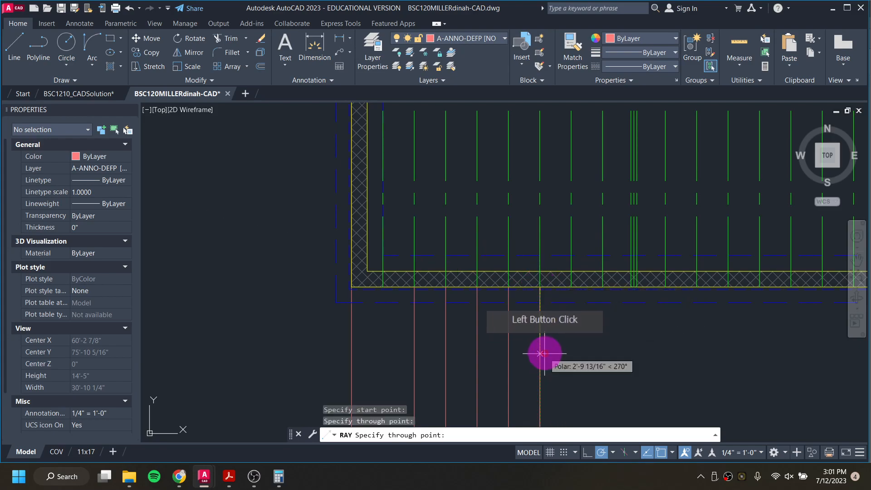
key(Escape)
Step: Copy the stud section to several ray intersections along the floor line
scroll(551, 350, down, 8)
key(Escape)
scroll(551, 349, up, 8)
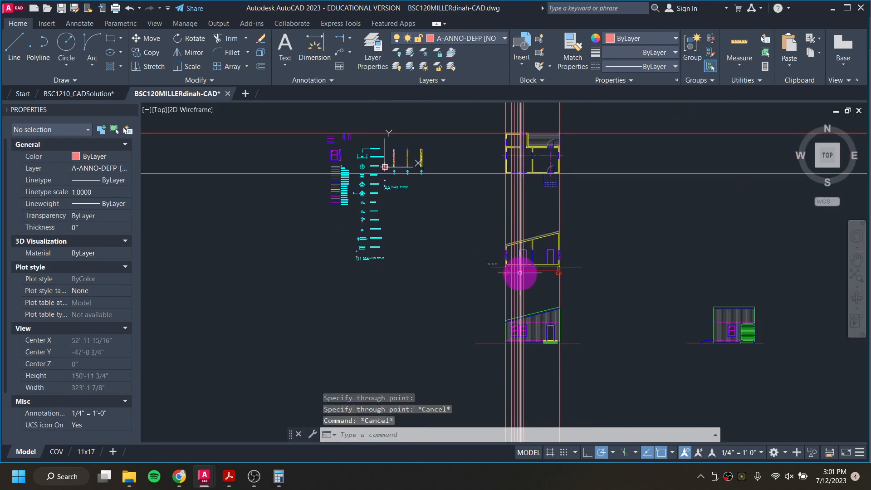
scroll(512, 287, up, 8)
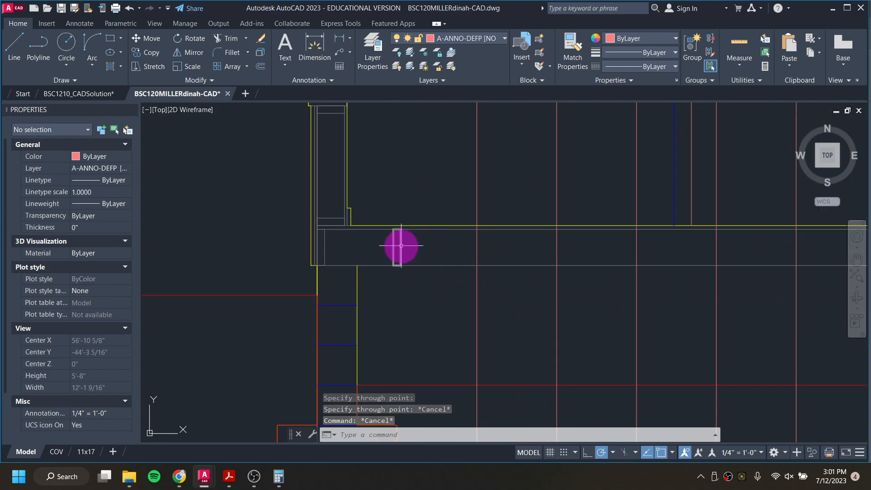
click(400, 247)
text(Co)
key(Return)
scroll(406, 278, up, 3)
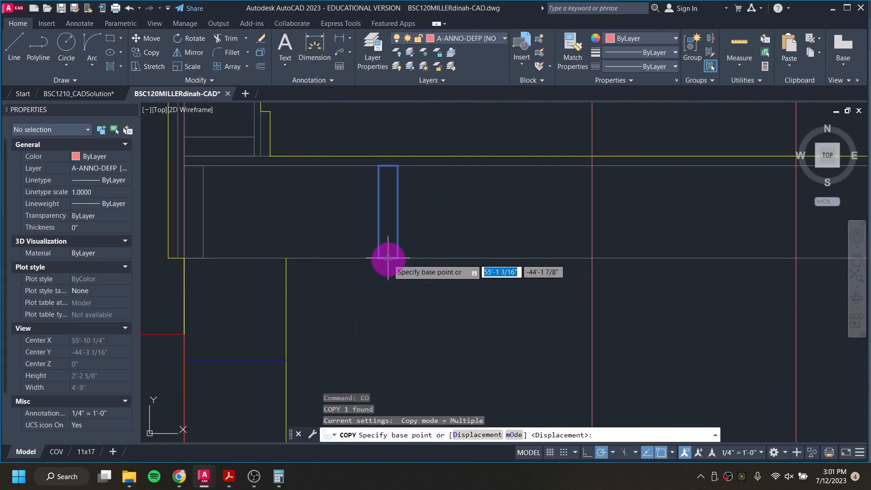
click(397, 258)
click(592, 258)
middle_drag(645, 270, 362, 271)
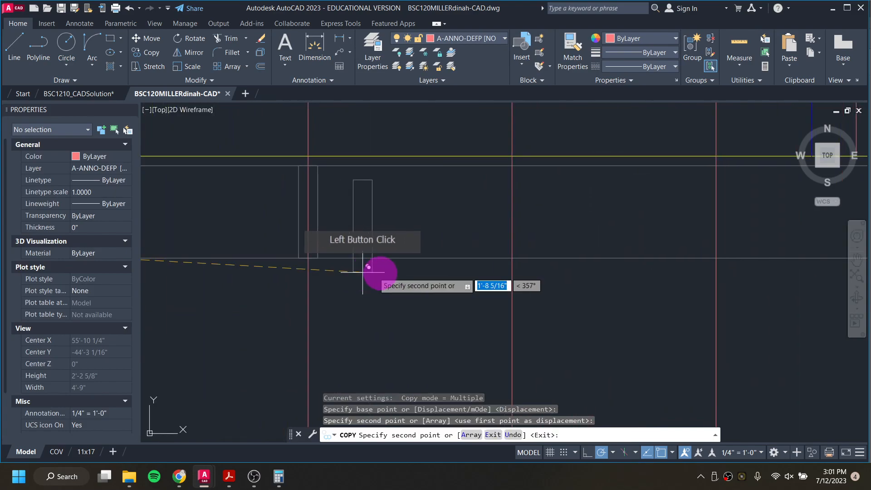
click(512, 257)
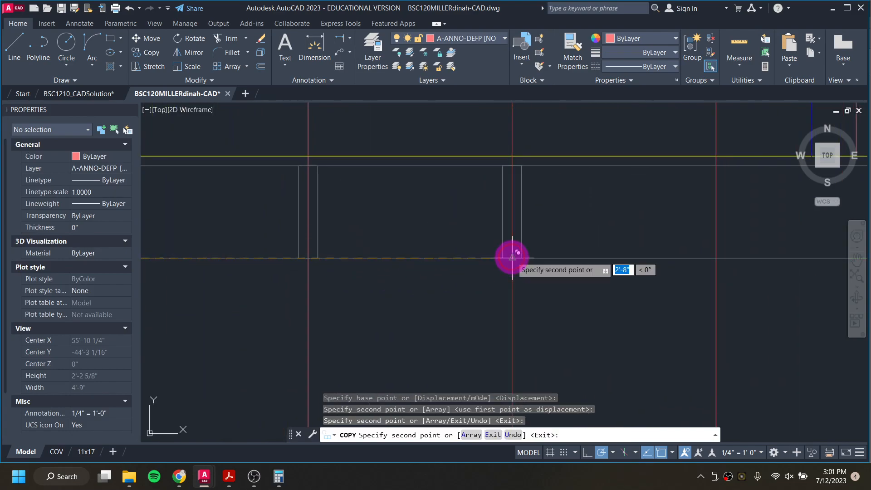
click(740, 257)
click(716, 257)
scroll(716, 258, down, 3)
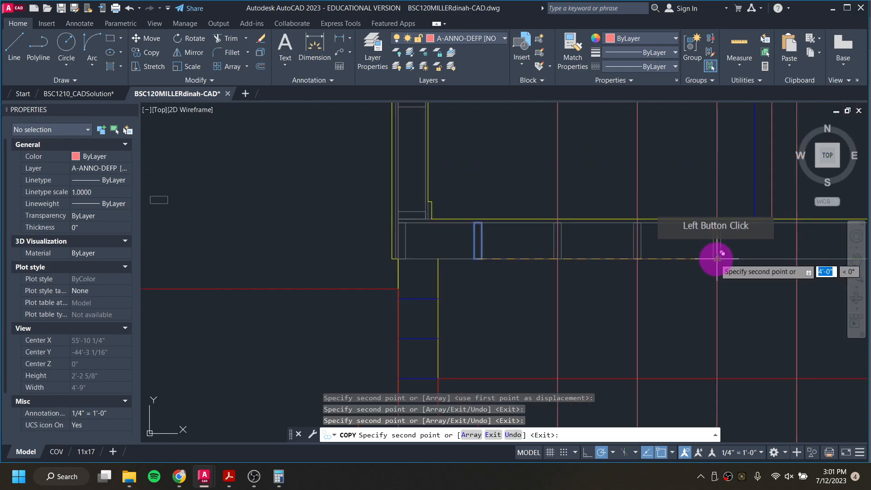
middle_drag(715, 258, 562, 267)
click(562, 267)
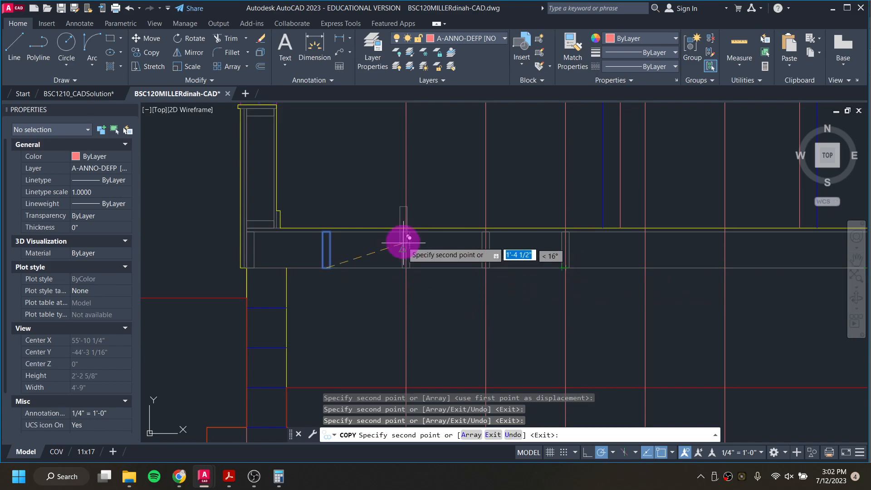
key(Escape)
key(Escape)
Step: Erase the copied stud sections along the floor line
click(380, 200)
click(586, 286)
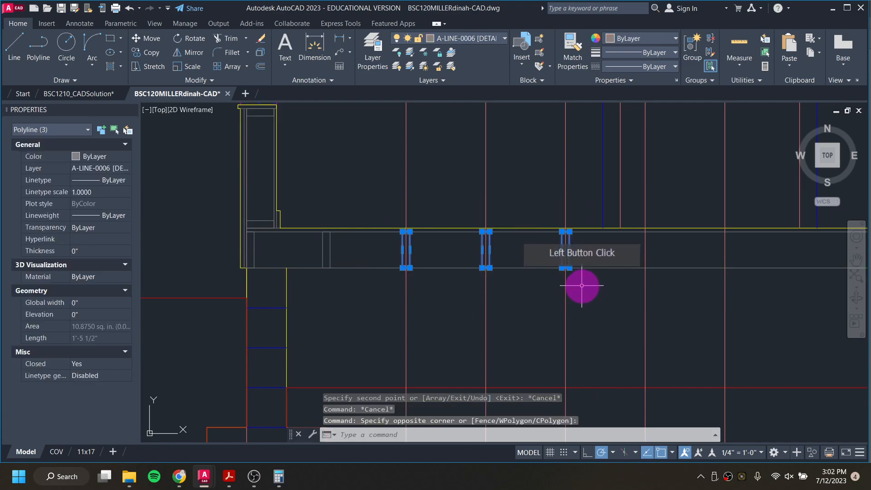
key(Delete)
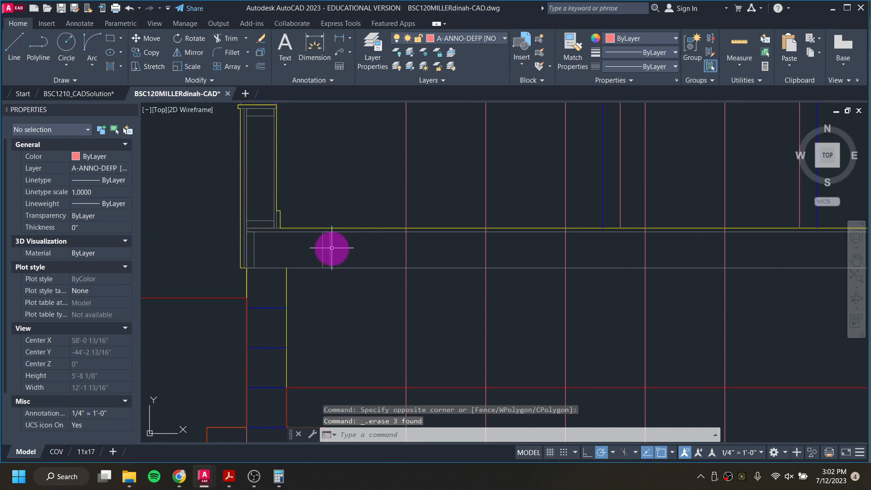
Step: Copy the stud section along the floor line at 16, 32, 48 and 64 inch spacing
click(330, 248)
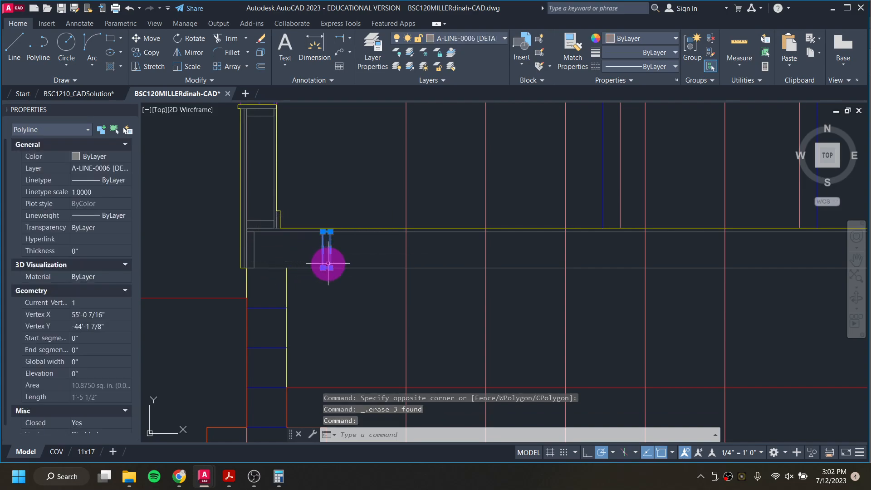
scroll(328, 263, up, 2)
text(co)
key(Return)
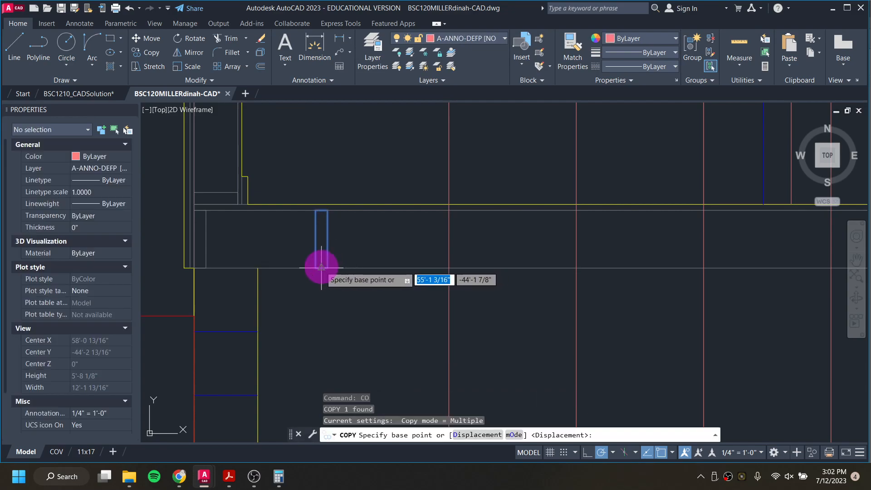
click(321, 267)
text(16)
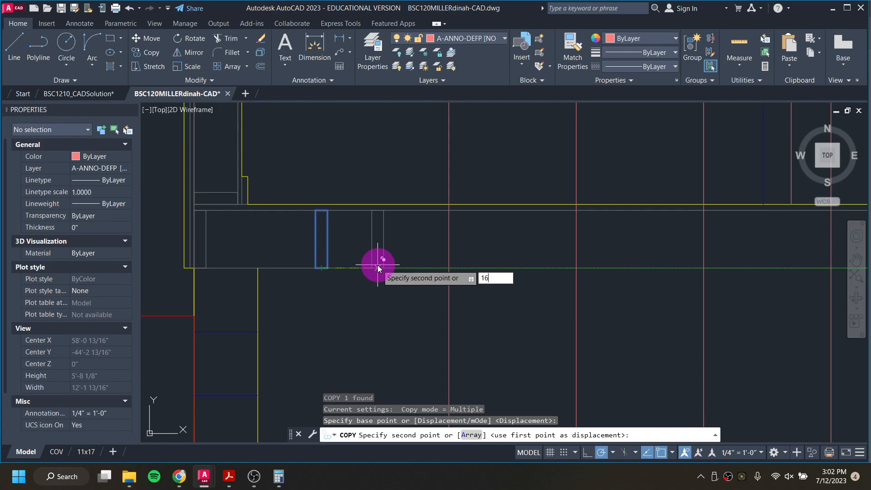
key(Return)
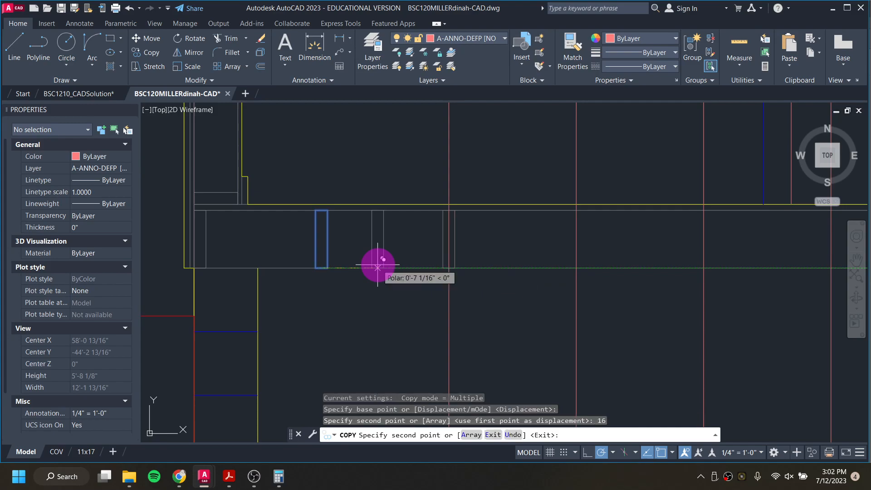
key(Return)
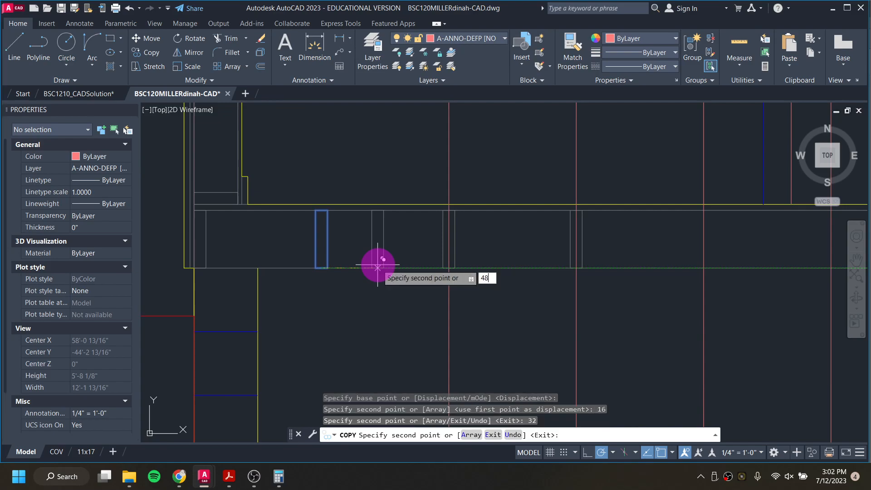
key(Return)
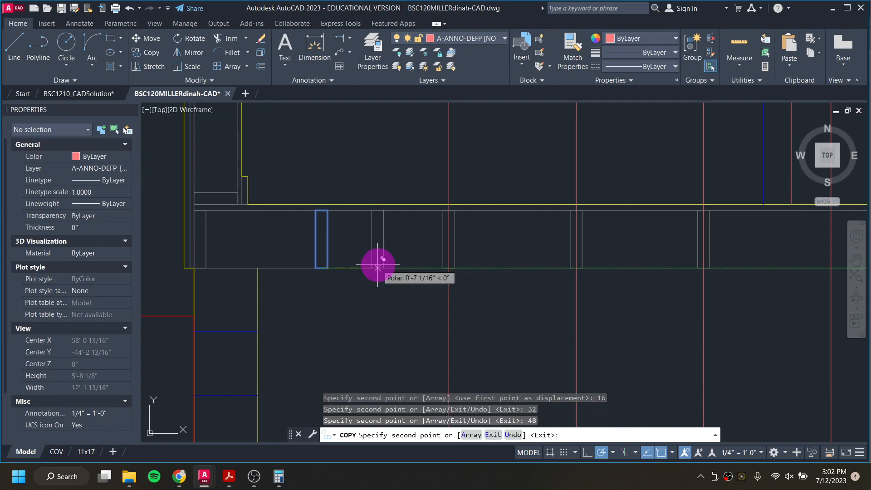
text(64)
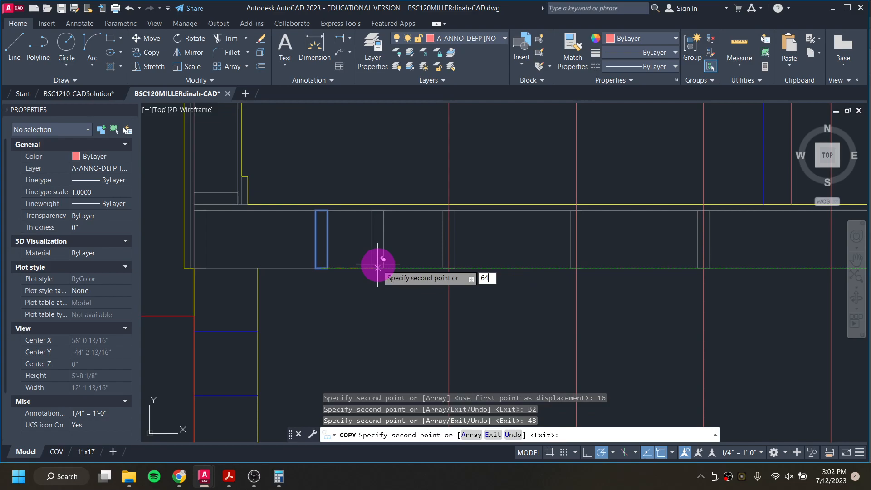
key(Return)
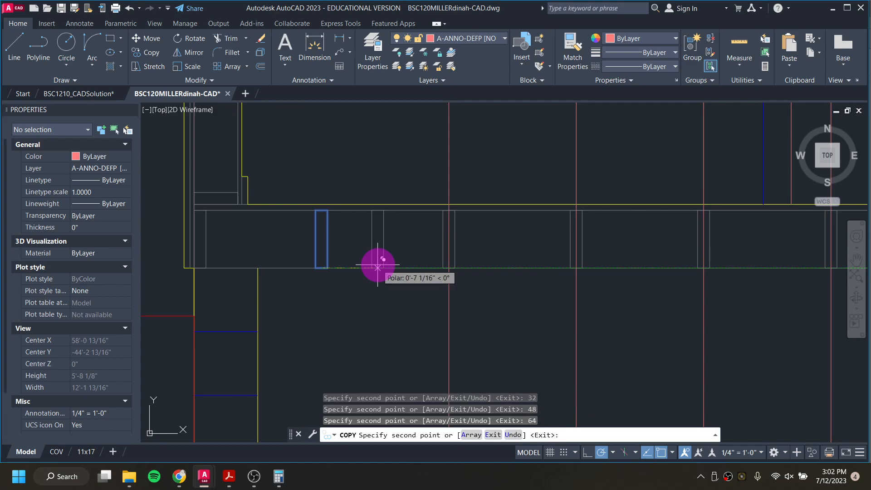
scroll(377, 268, down, 4)
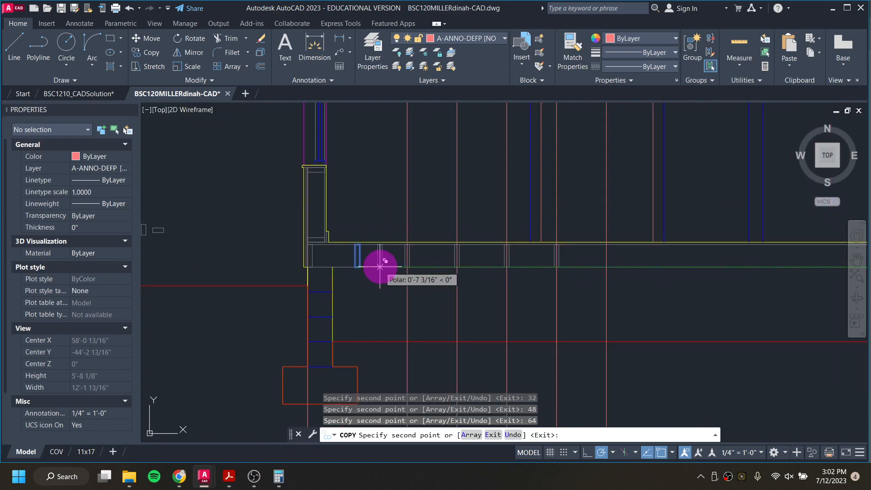
click(608, 267)
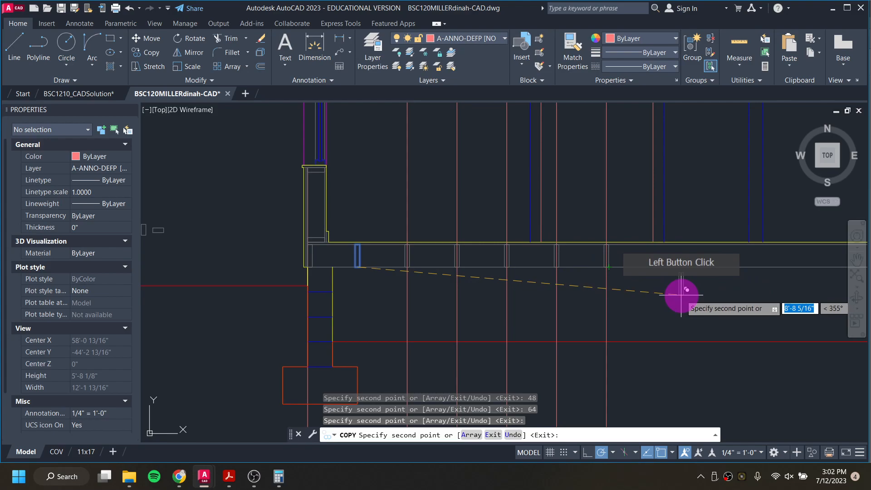
scroll(677, 294, up, 3)
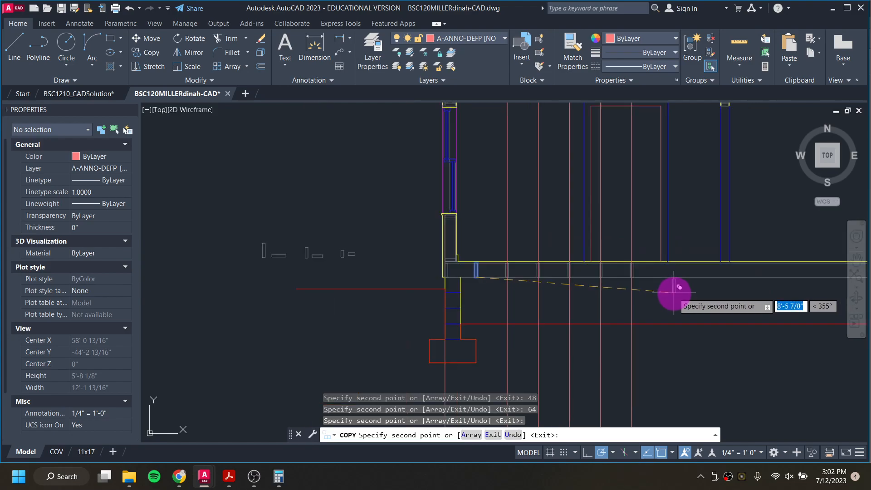
key(Escape)
Step: Erase the vertical projection rays running down from the floor plan
click(666, 308)
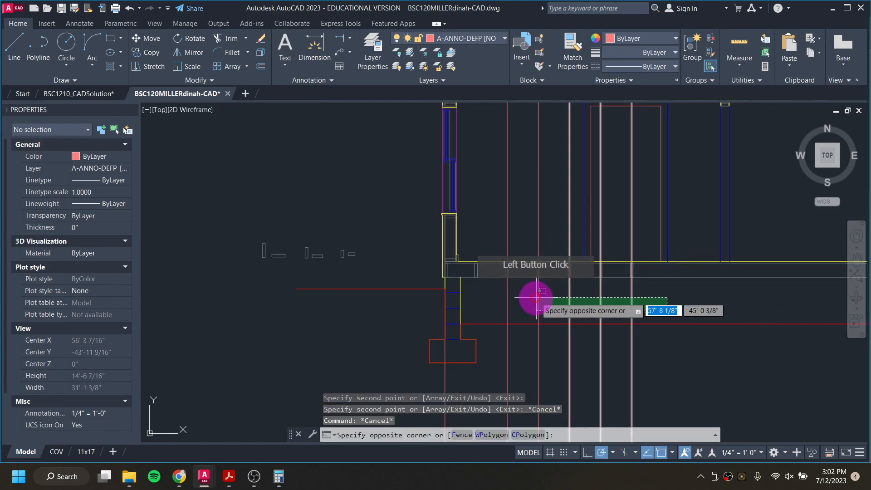
click(502, 303)
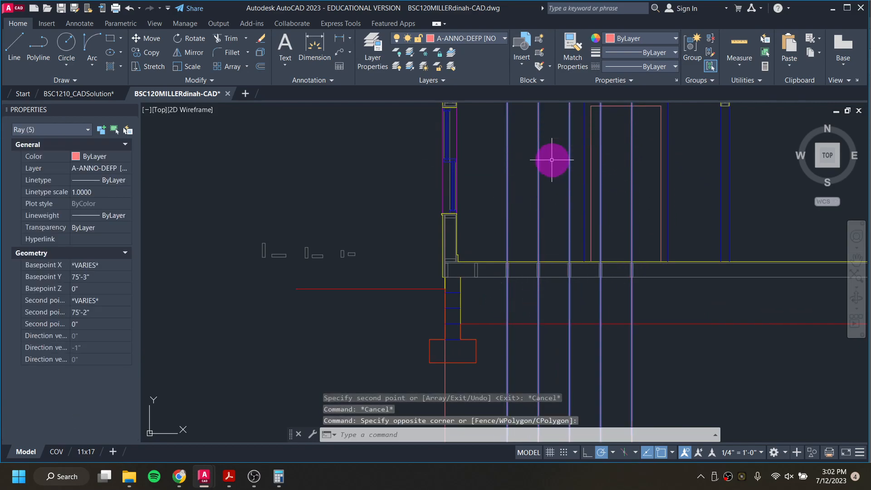
key(Delete)
Step: Examine the wall section and the floor plan framing to compare the stud positions
scroll(583, 292, down, 3)
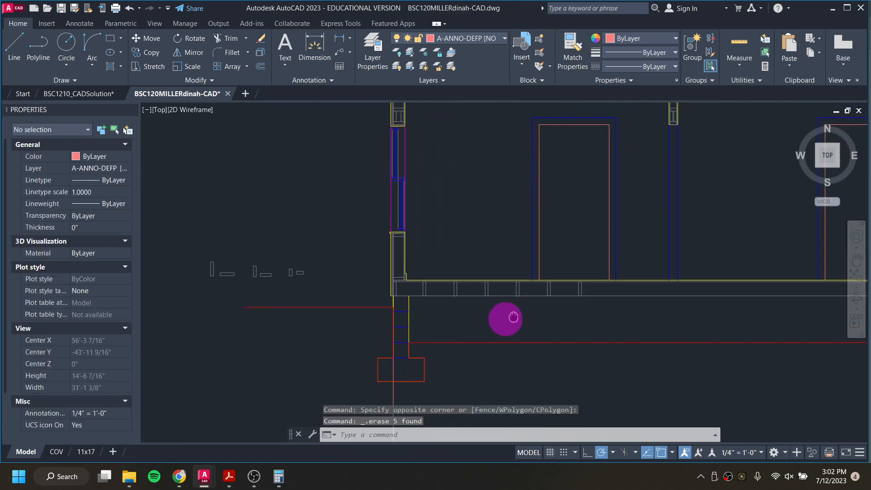
middle_drag(593, 305, 519, 317)
scroll(496, 320, up, 4)
scroll(468, 305, down, 2)
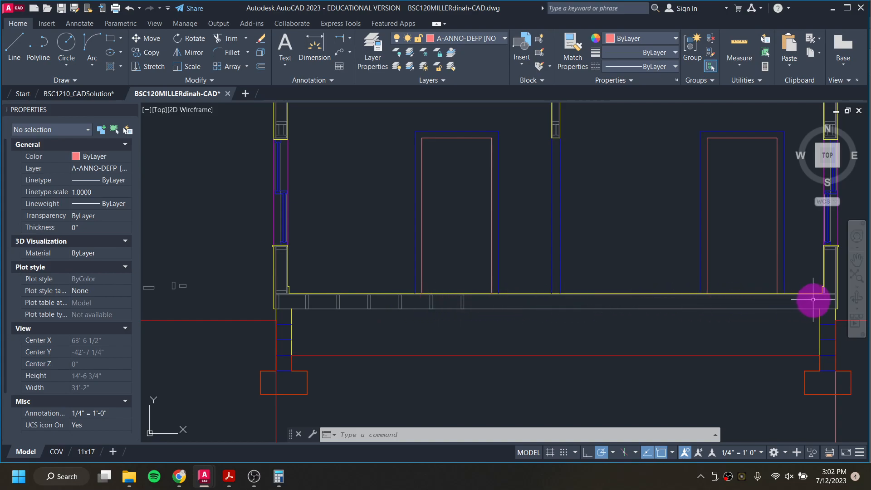
scroll(551, 299, up, 4)
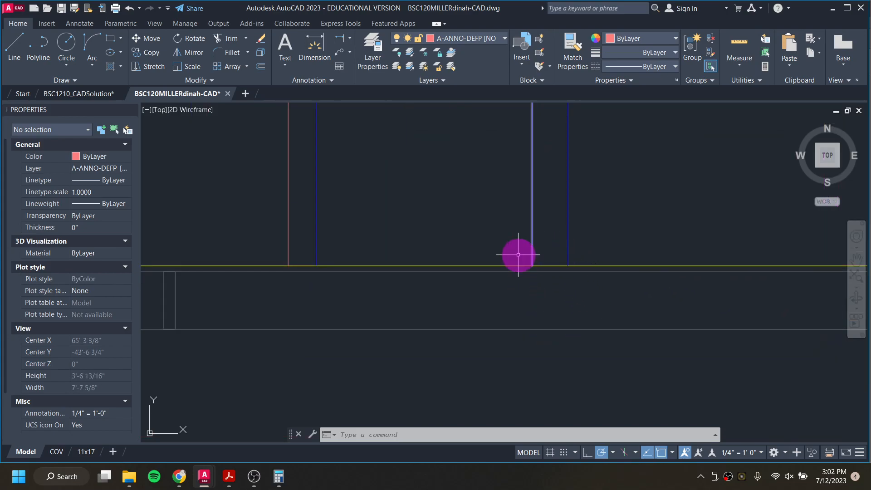
scroll(566, 304, down, 6)
scroll(575, 271, down, 2)
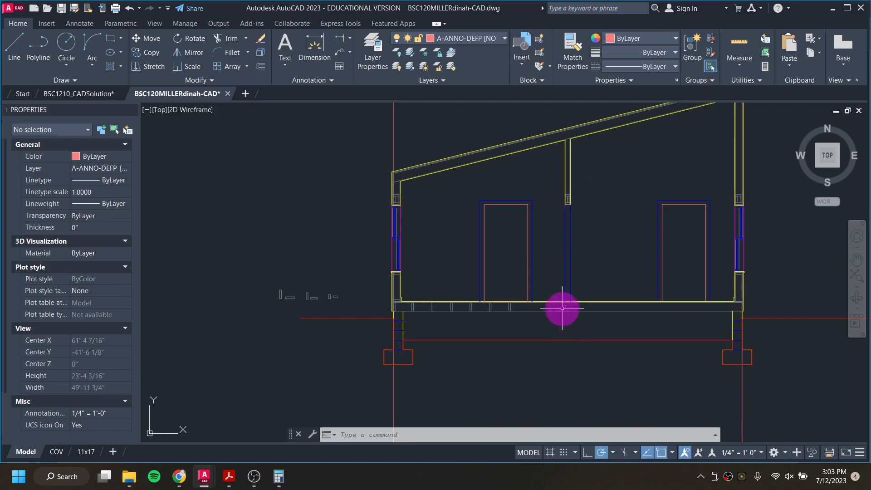
scroll(570, 298, up, 4)
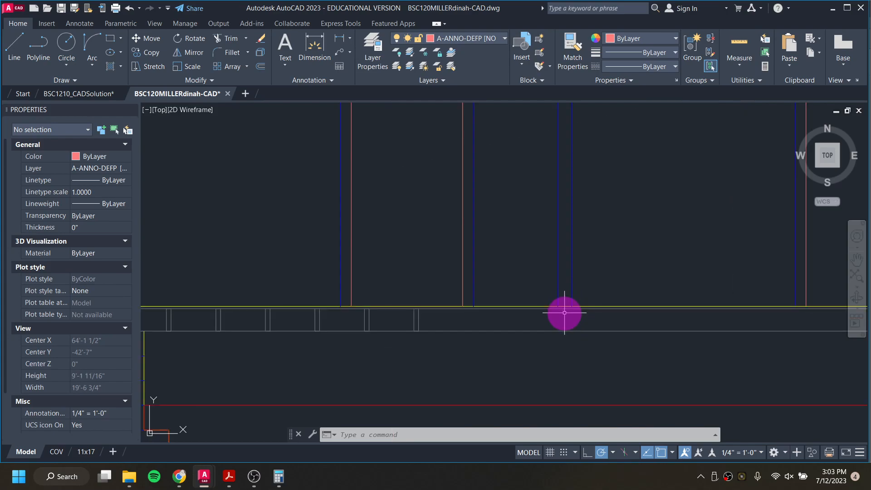
scroll(564, 312, down, 2)
middle_drag(563, 207, 566, 442)
middle_drag(566, 246, 568, 371)
scroll(571, 240, up, 8)
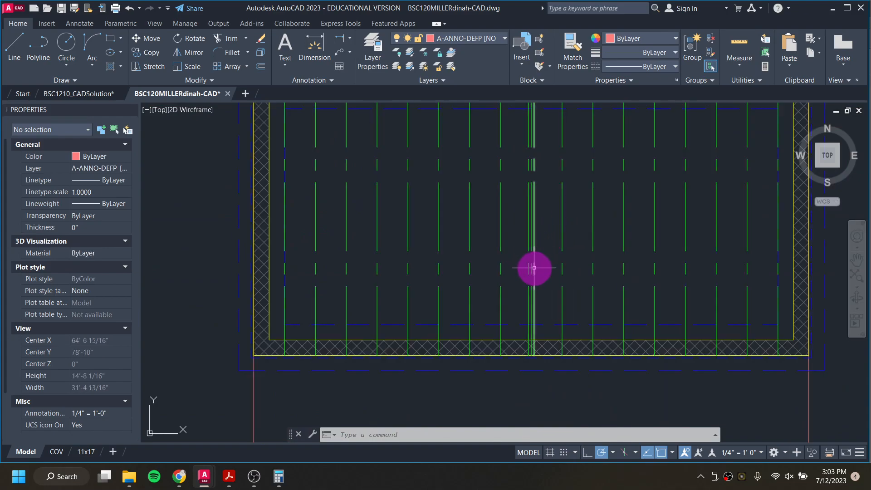
scroll(539, 270, down, 8)
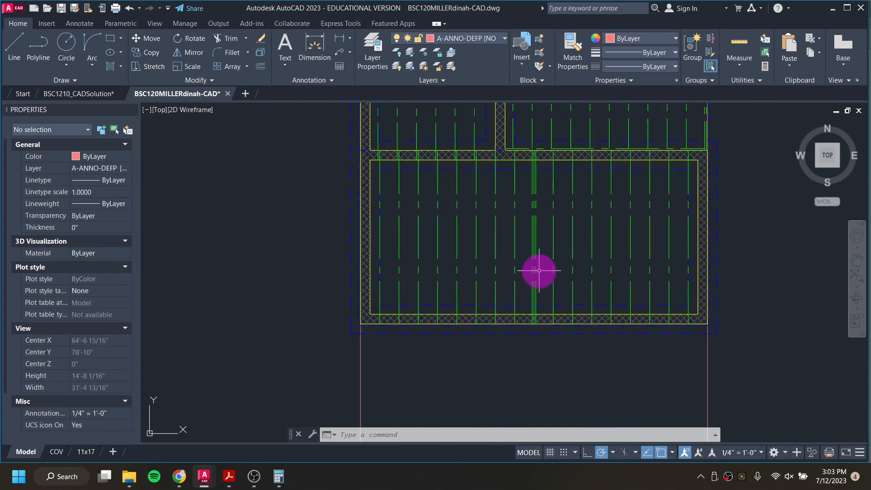
middle_drag(538, 353, 544, 137)
middle_drag(550, 335, 543, 187)
middle_drag(538, 350, 533, 284)
scroll(533, 285, up, 8)
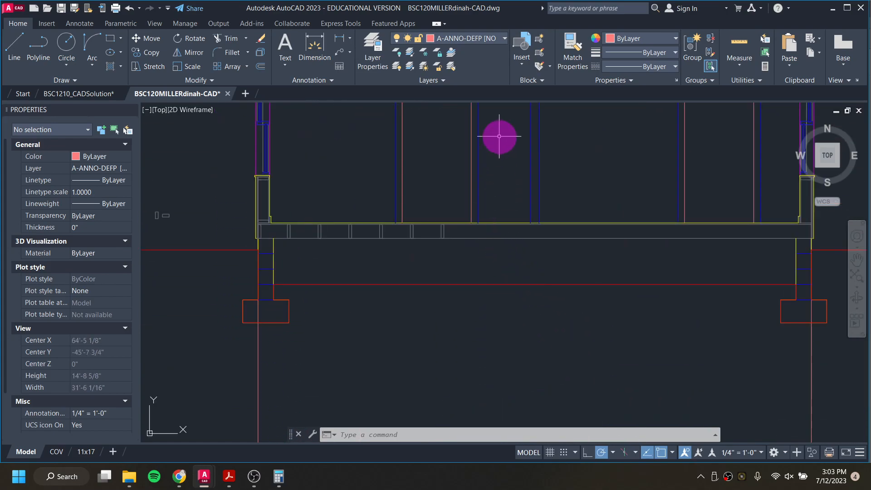
Step: Make A-LINE-0002 the current layer and draw a 22'-8" line along the underside of the floor framing
click(484, 39)
click(467, 187)
click(362, 239)
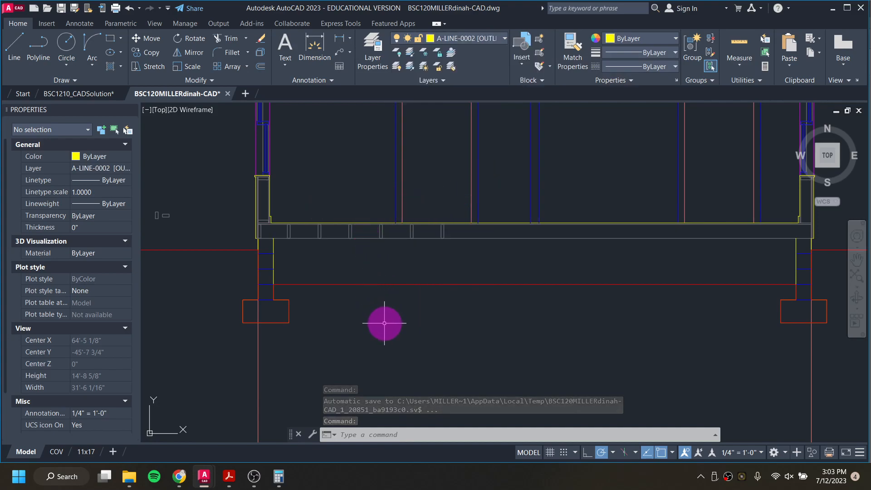
text(l)
key(Return)
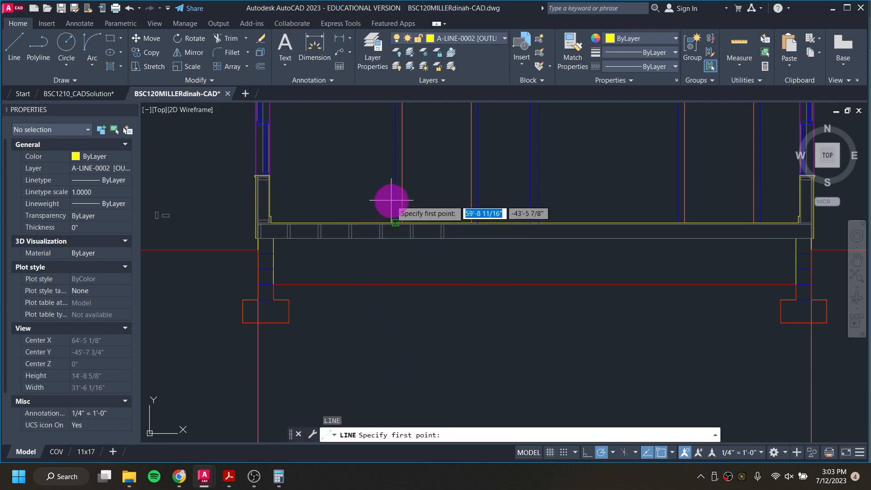
click(274, 237)
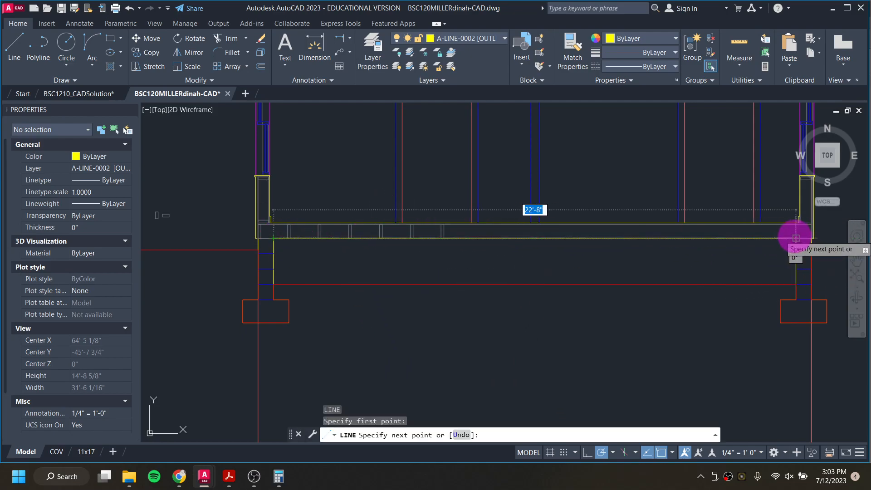
click(796, 237)
key(Escape)
key(Escape)
key(Escape)
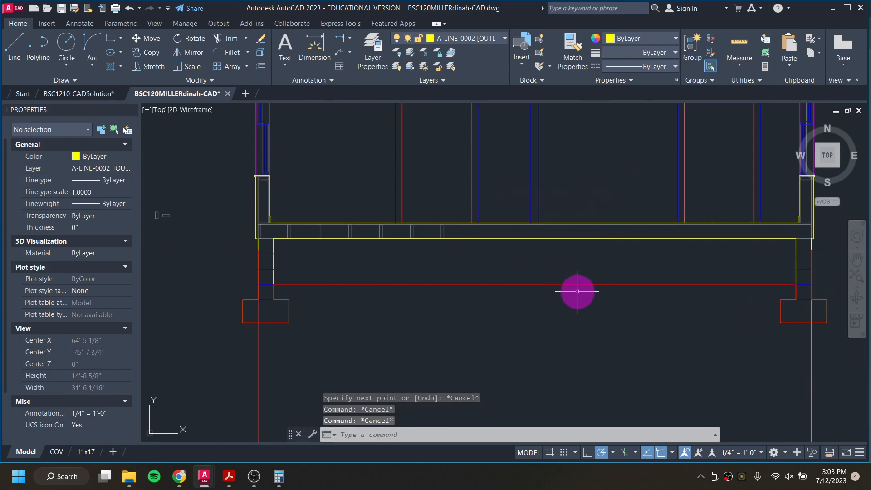
scroll(576, 291, down, 4)
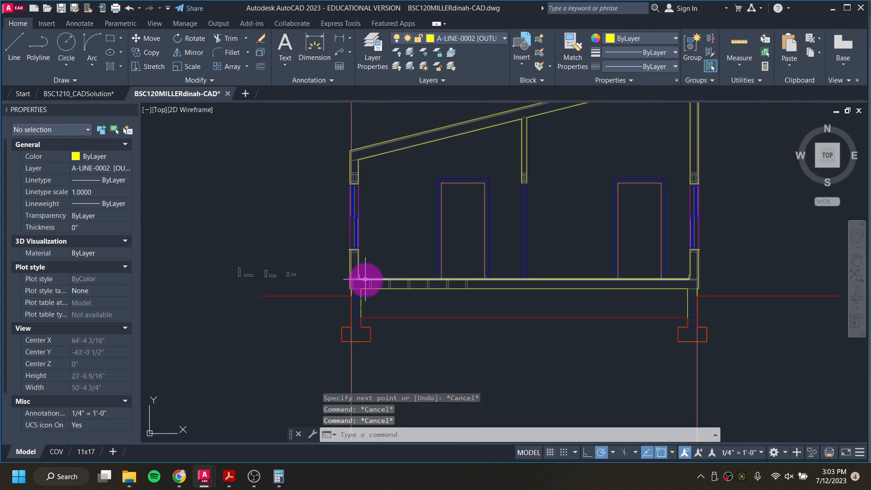
scroll(365, 279, up, 3)
scroll(391, 275, down, 4)
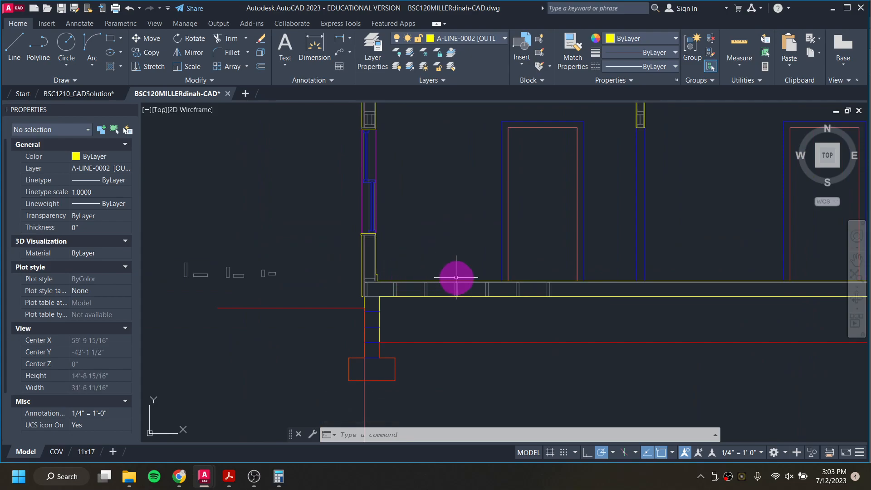
scroll(455, 277, down, 4)
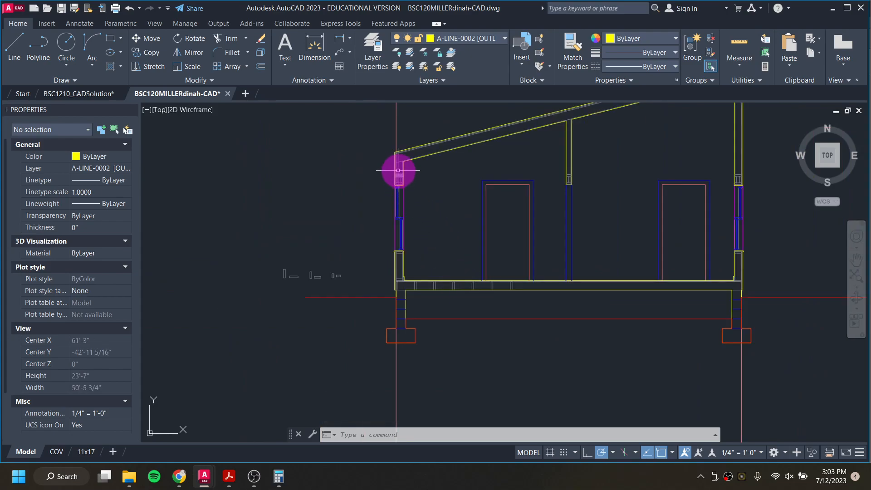
scroll(390, 159, up, 10)
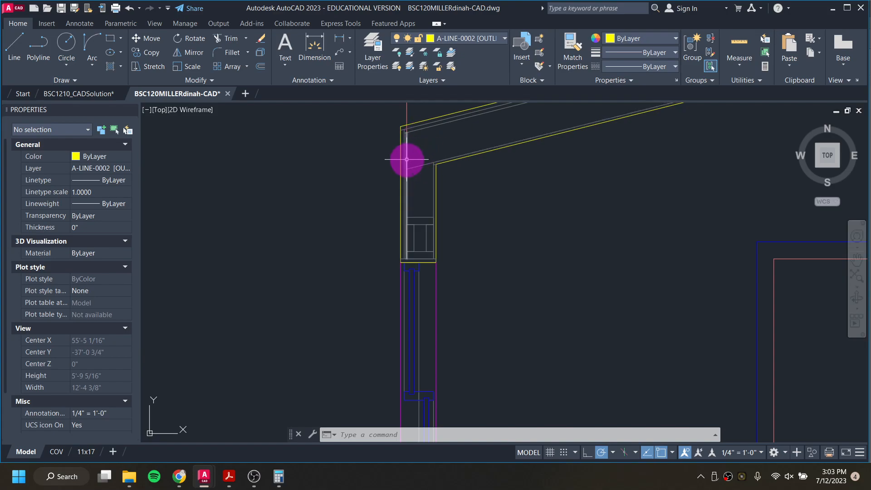
scroll(262, 204, down, 6)
scroll(298, 324, up, 4)
middle_drag(288, 271, 355, 313)
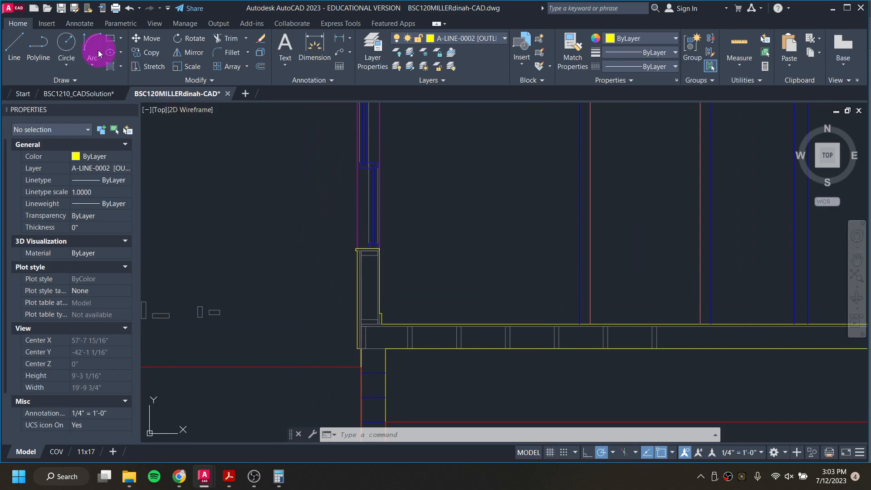
click(18, 44)
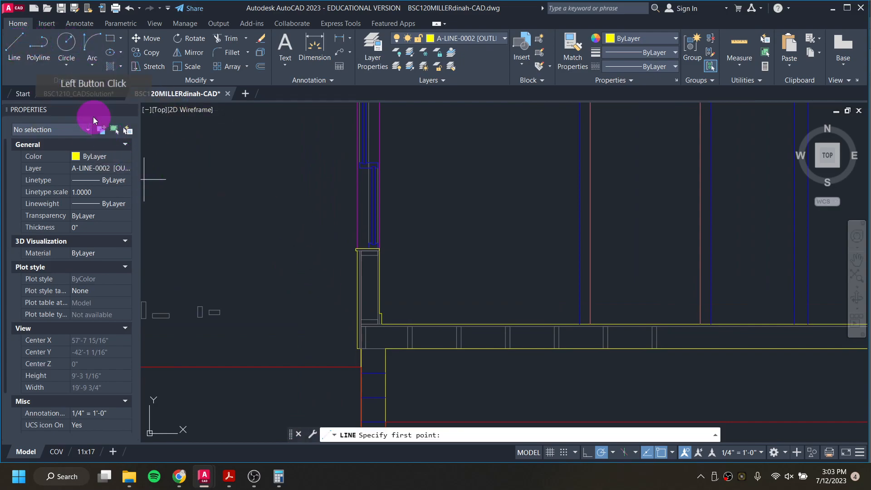
key(Escape)
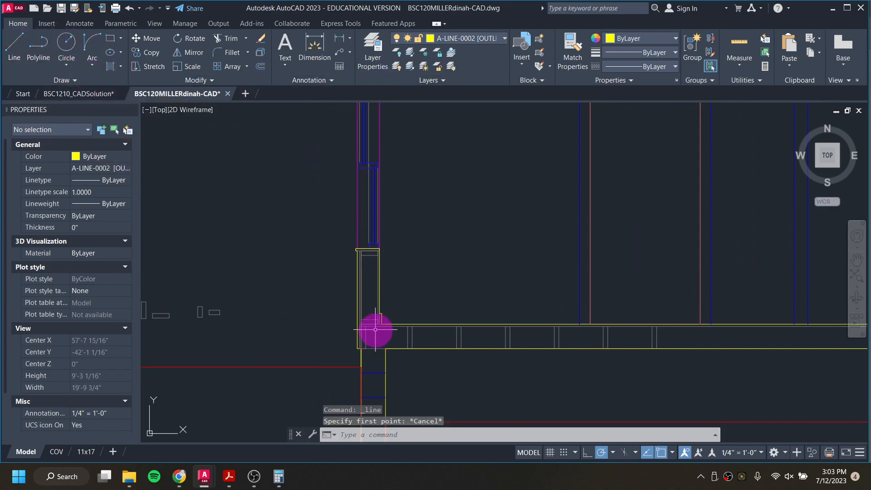
Step: Switch to the BSC1210_CADSolution drawing and examine its wall top plate and roof framing detail before returning to the shed drawing
scroll(204, 142, down, 5)
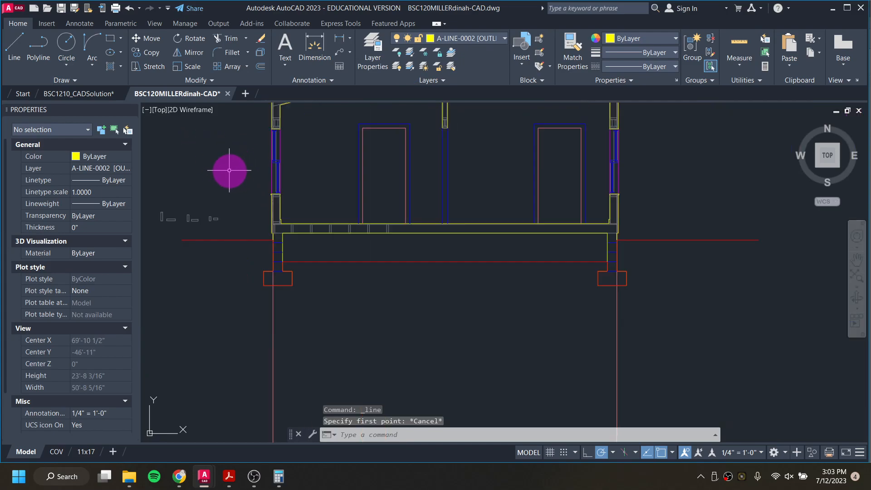
click(106, 94)
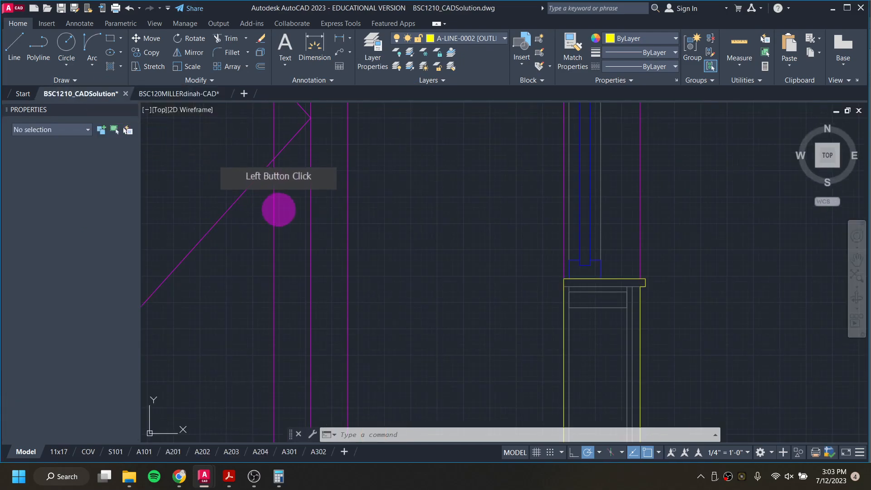
mouse_move(286, 210)
middle_down()
mouse_move(266, 224)
mouse_move(546, 338)
middle_up()
middle_drag(155, 242, 311, 245)
scroll(315, 231, up, 3)
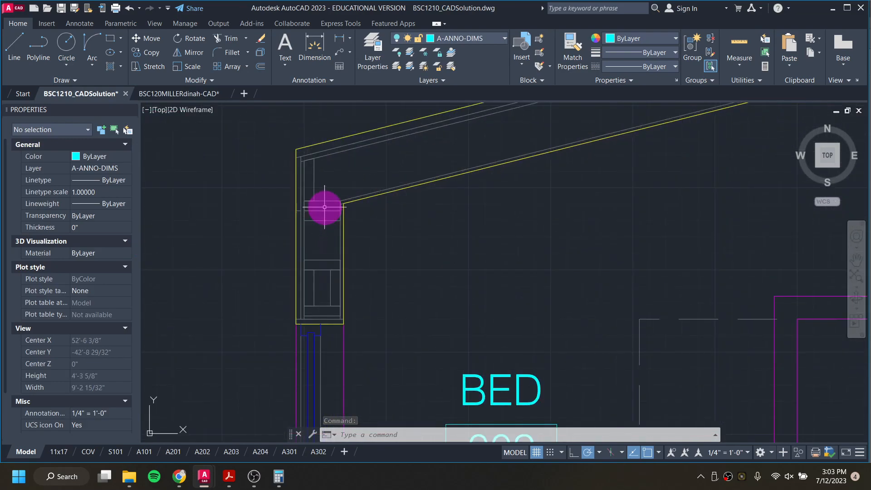
scroll(326, 208, down, 1)
middle_drag(257, 216, 507, 211)
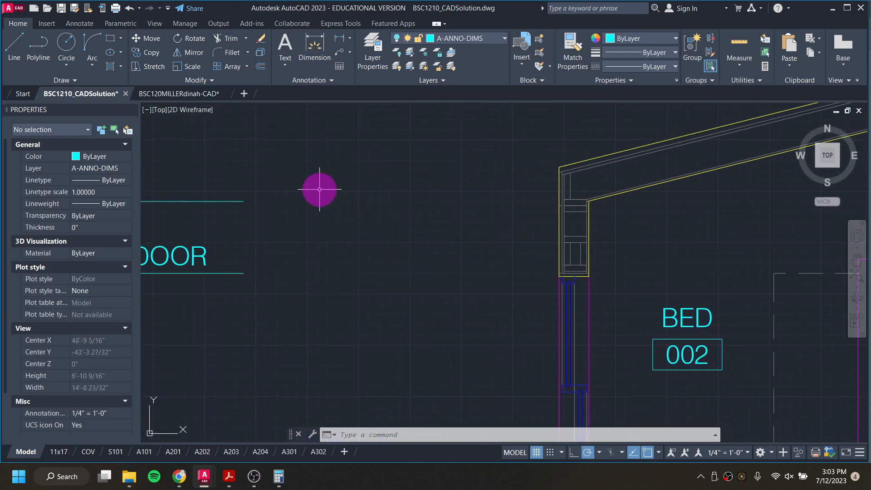
click(4, 49)
key(Escape)
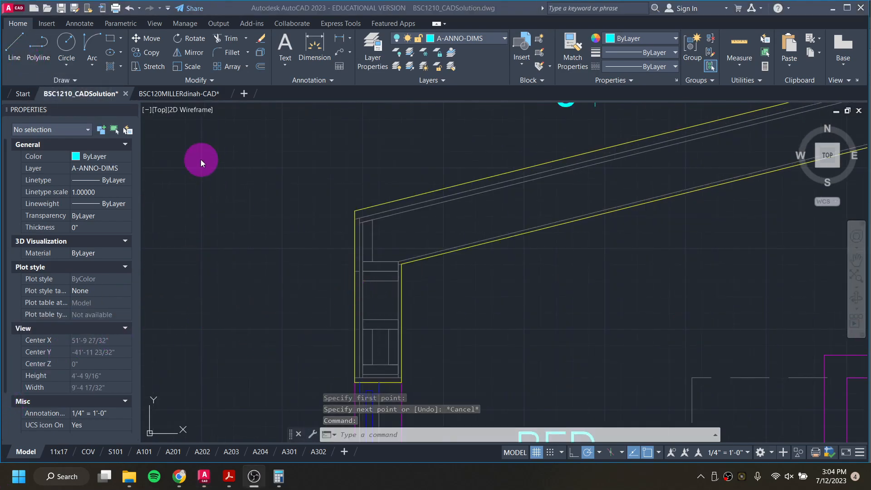
click(200, 95)
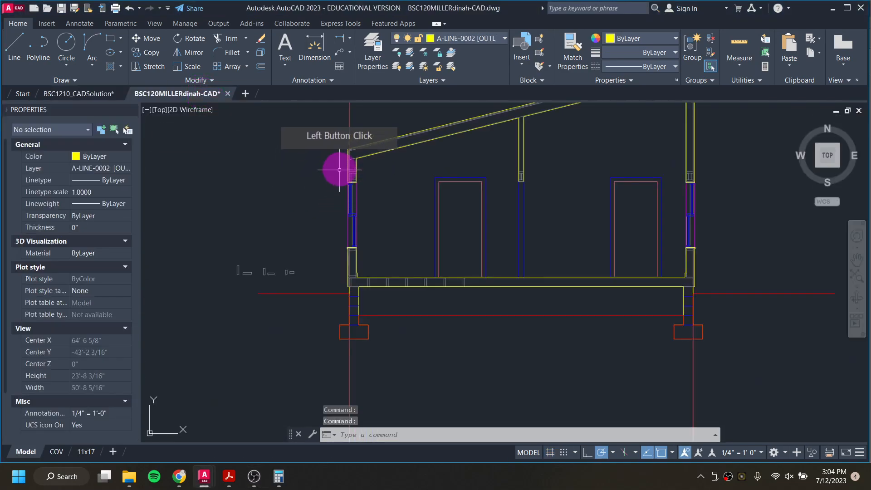
Step: Draw a short horizontal guide line at the top of the wall section beneath the roof line
scroll(353, 164, up, 5)
scroll(376, 156, up, 4)
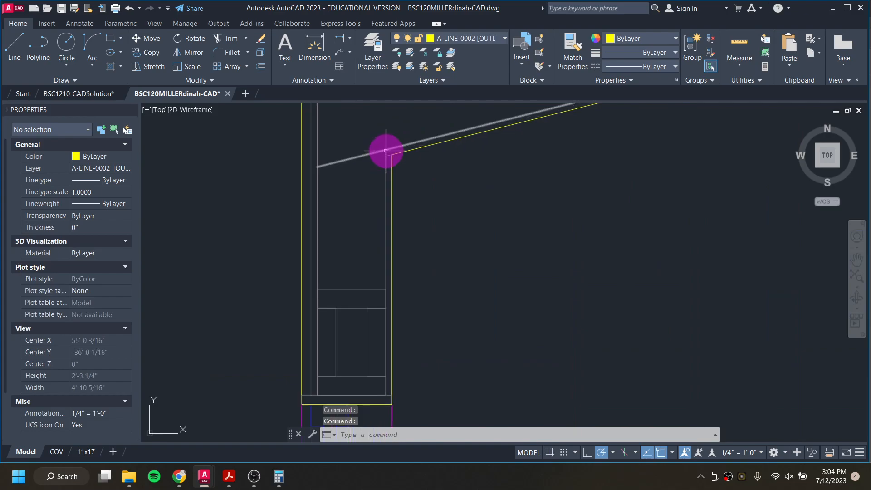
click(15, 57)
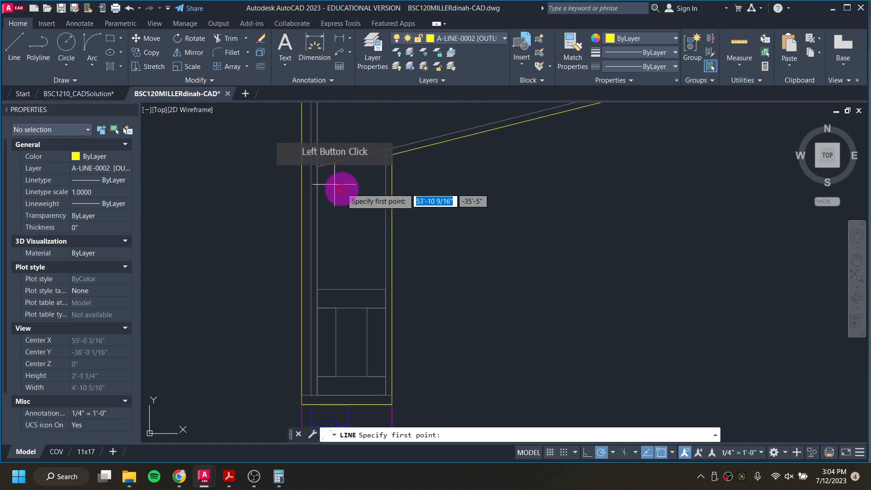
click(386, 155)
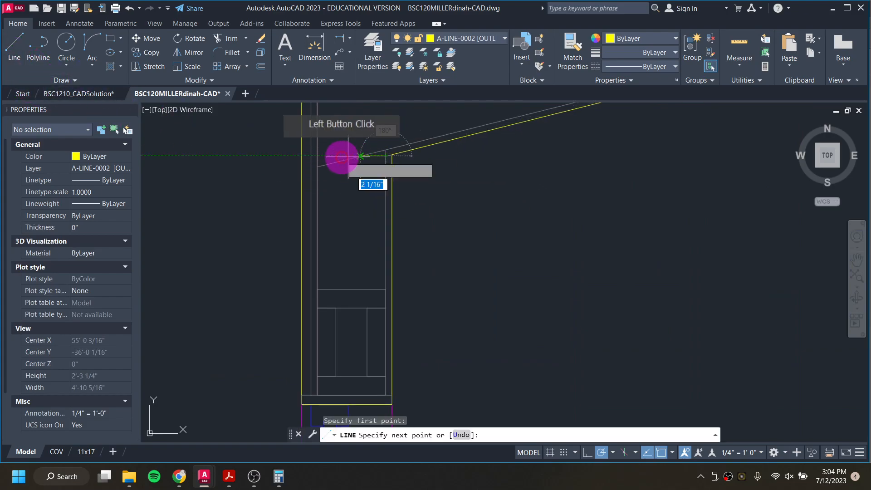
click(317, 156)
key(Escape)
key(Escape)
Step: Copy the lumber section rectangle from the wall up to the top of the wall under the roof
click(348, 289)
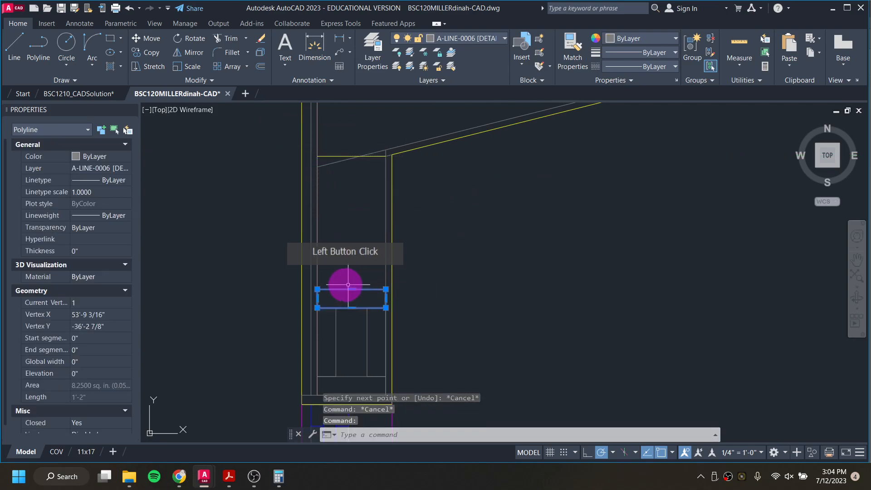
text(co)
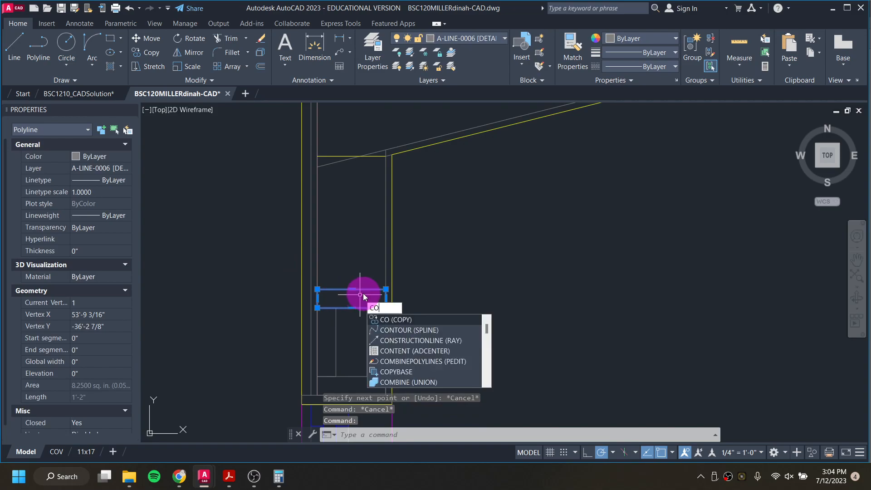
key(Return)
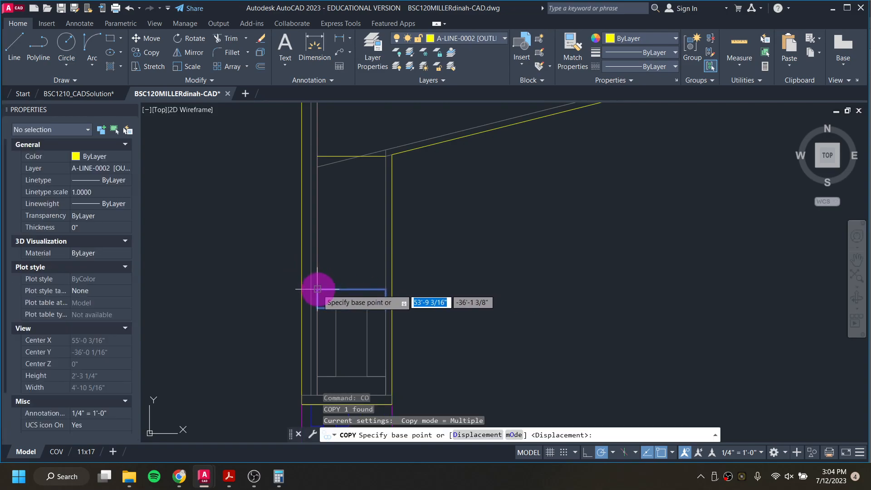
click(317, 289)
click(317, 156)
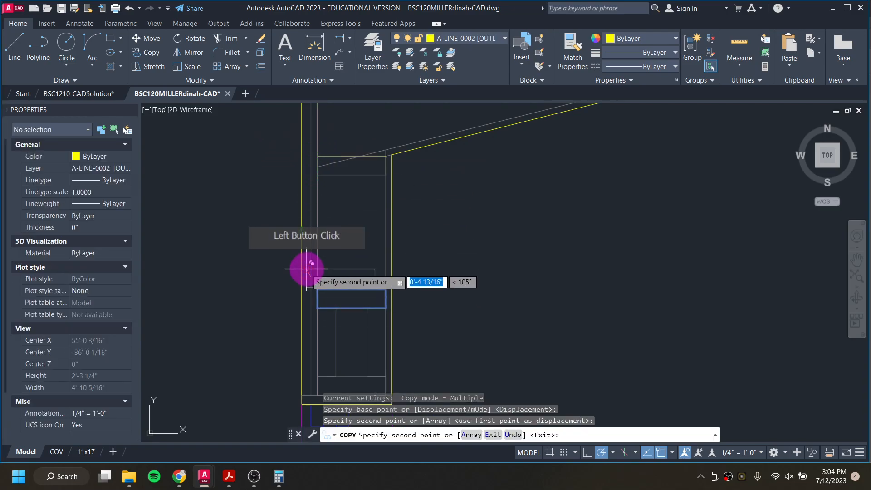
key(Escape)
key(Escape)
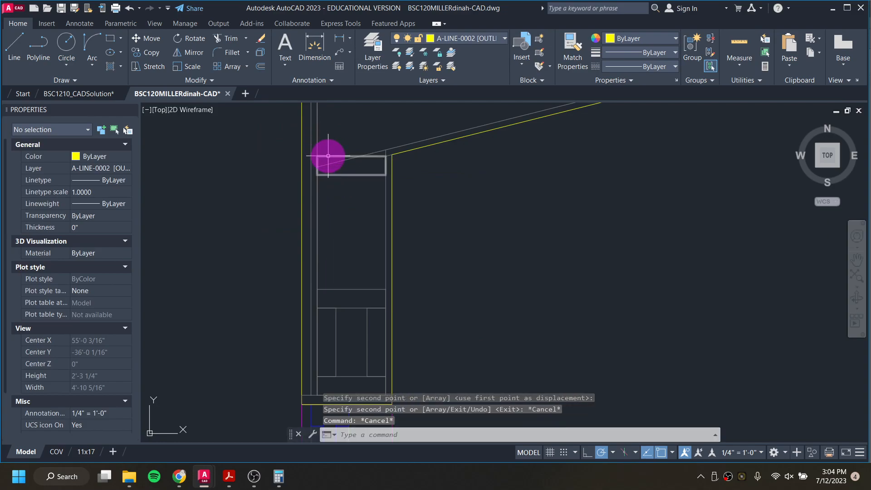
Step: Erase the short horizontal guide line at the top of the wall
scroll(314, 147, up, 2)
click(315, 149)
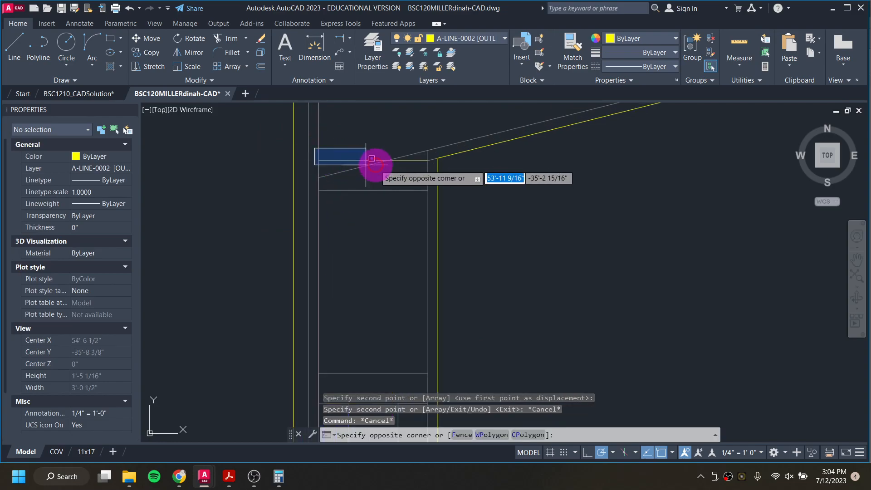
click(432, 173)
key(Delete)
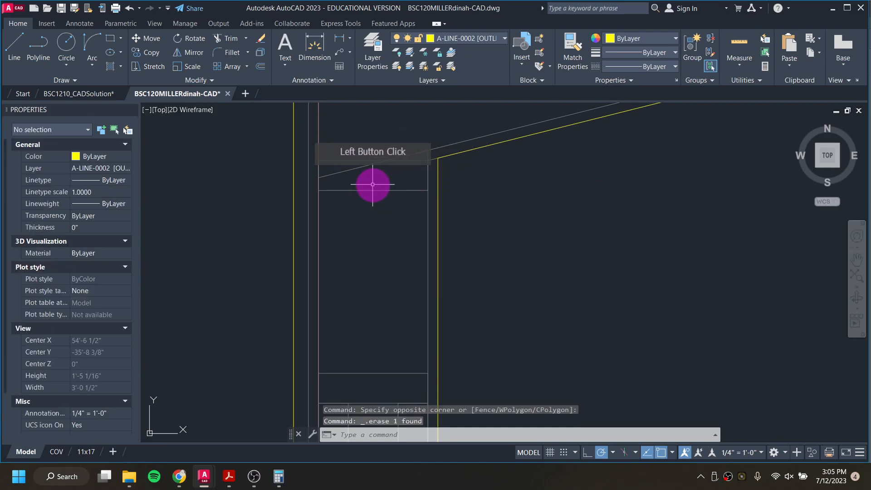
click(373, 190)
click(374, 190)
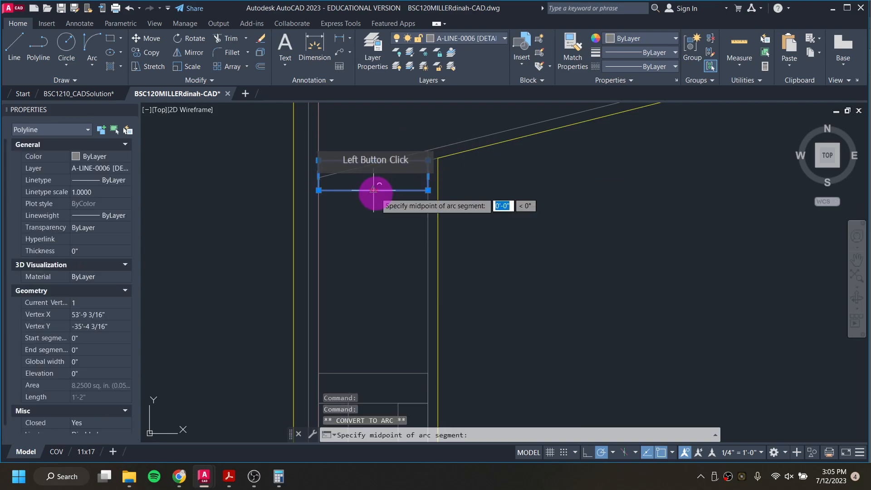
text(o)
key(Return)
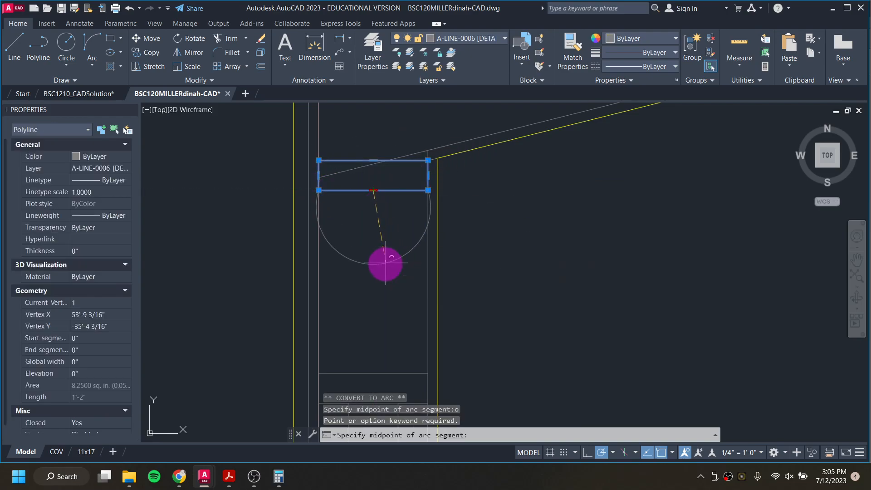
key(Escape)
Step: Copy the top plate section upward to stack a second plate on it
text(CO)
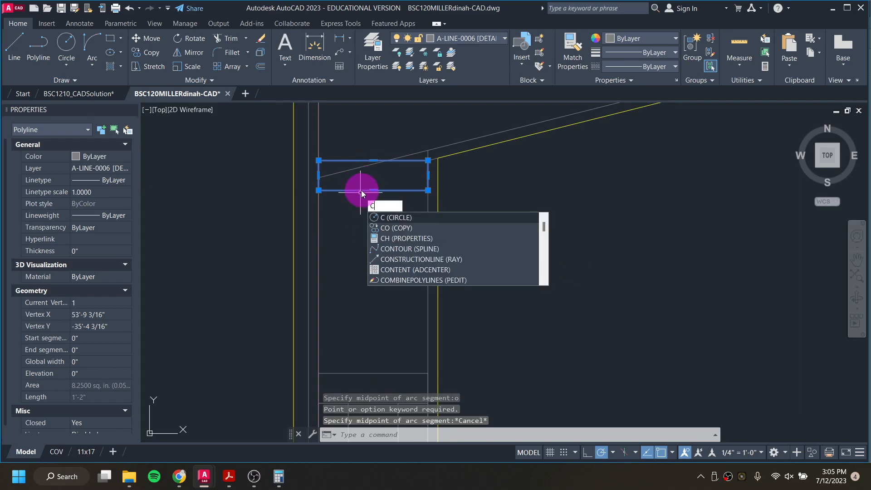
key(Return)
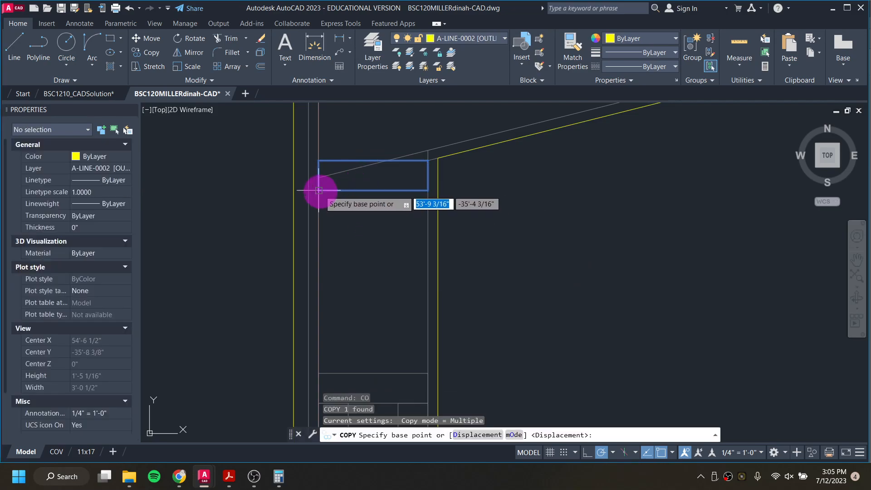
click(318, 190)
click(320, 160)
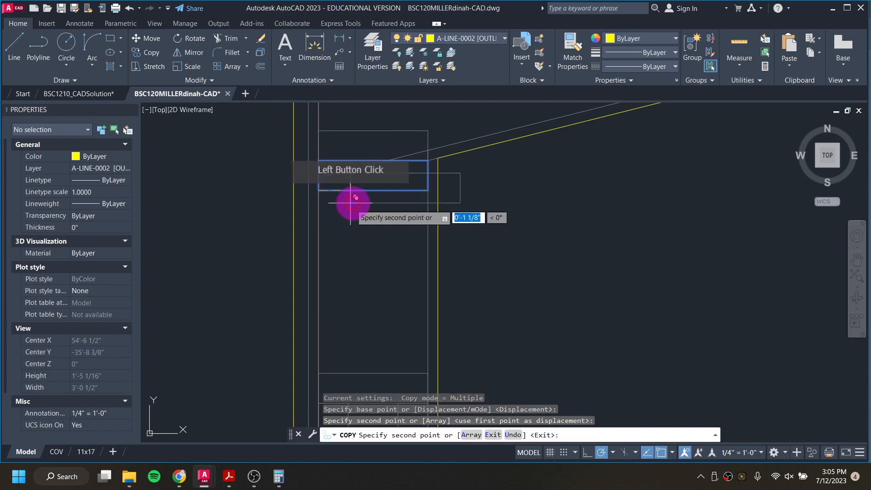
key(Escape)
key(Escape)
Step: Trim the roof and wall lines overlapping the stacked top plates
text(tr)
key(Return)
click(402, 155)
click(382, 272)
scroll(382, 271, down, 3)
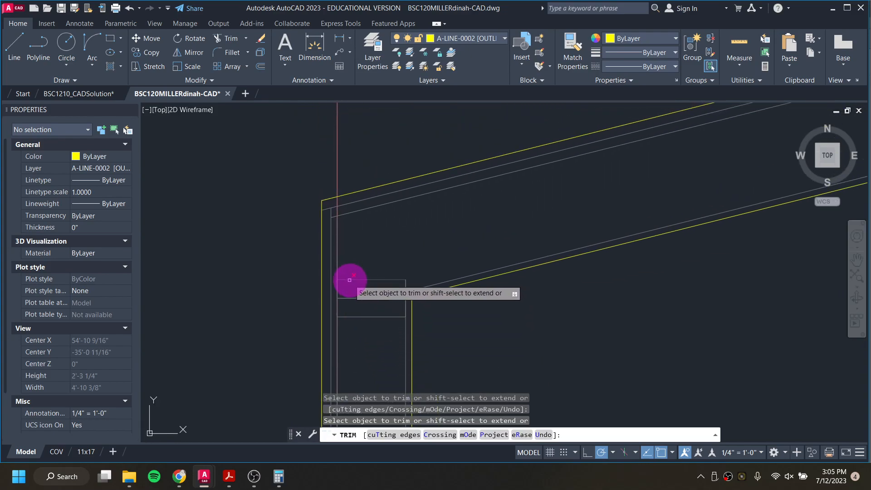
scroll(356, 278, down, 6)
middle_drag(366, 297, 483, 150)
scroll(369, 278, down, 4)
middle_drag(334, 302, 446, 176)
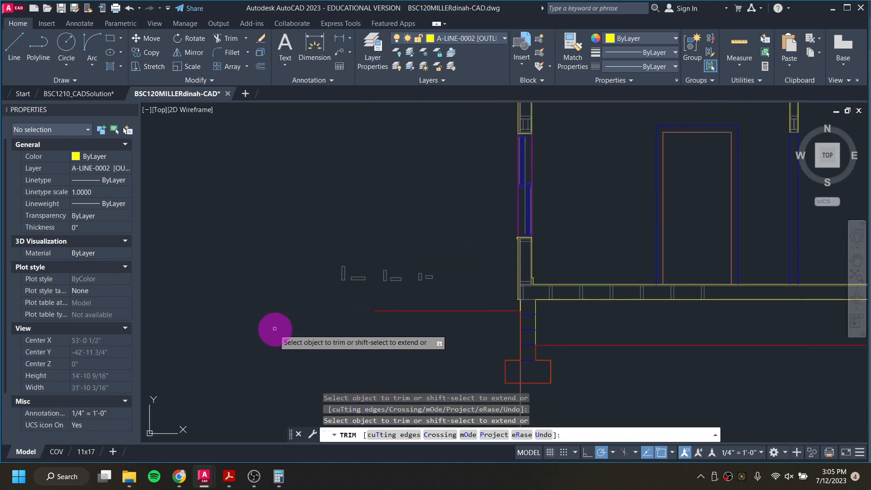
key(Escape)
Step: Copy the vertical stud section rectangle onto the top plate of the other wall under the roof
scroll(340, 258, up, 9)
click(363, 228)
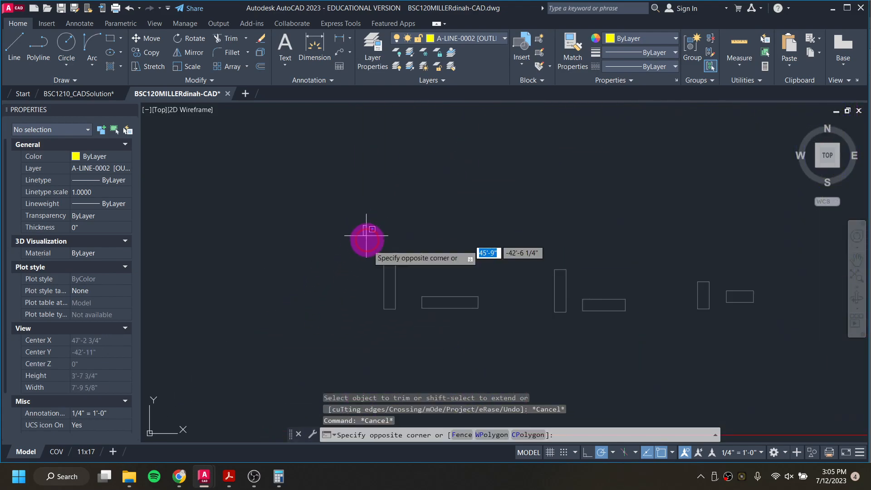
click(406, 327)
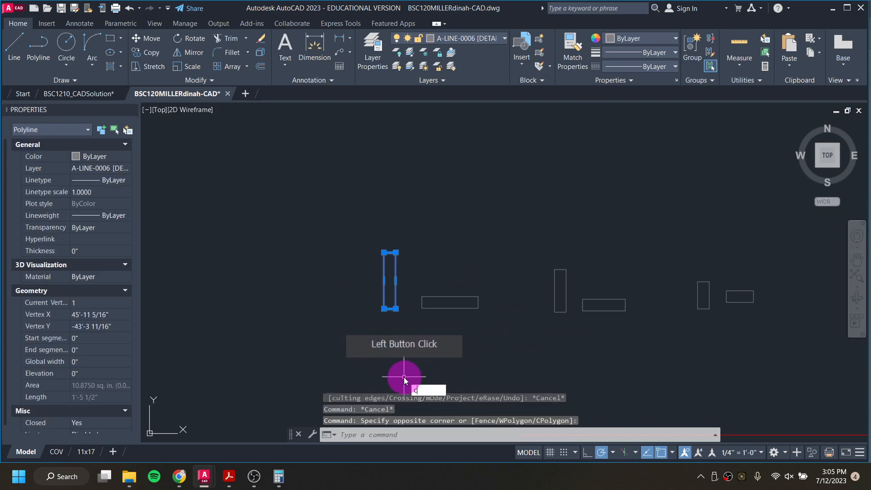
text(CO)
key(Return)
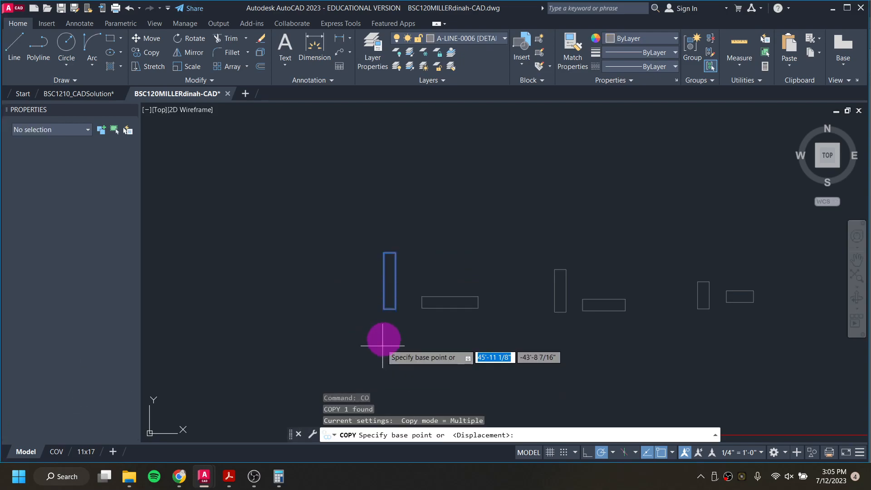
click(383, 308)
scroll(384, 308, down, 5)
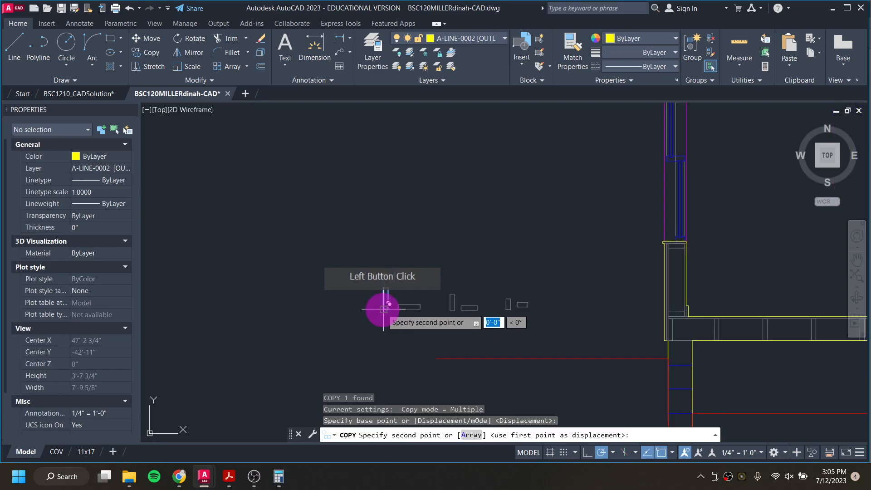
scroll(484, 185, up, 2)
middle_drag(485, 185, 444, 231)
scroll(444, 231, up, 4)
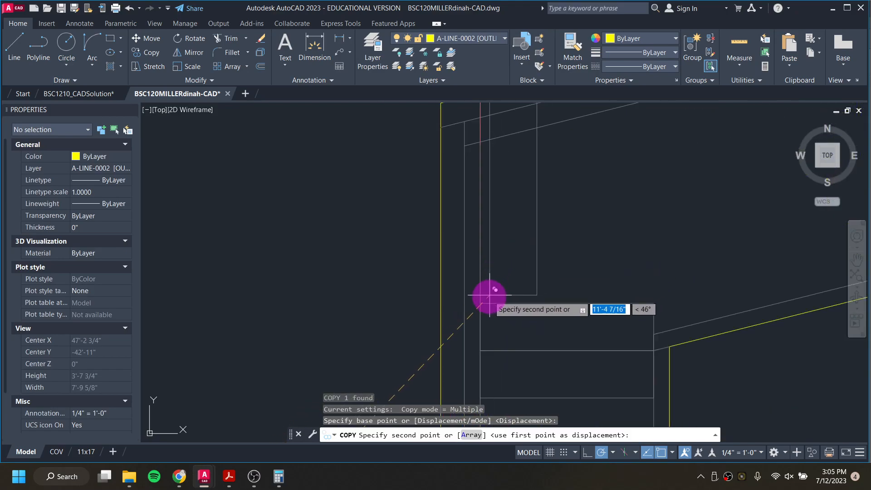
click(481, 303)
scroll(481, 303, up, 2)
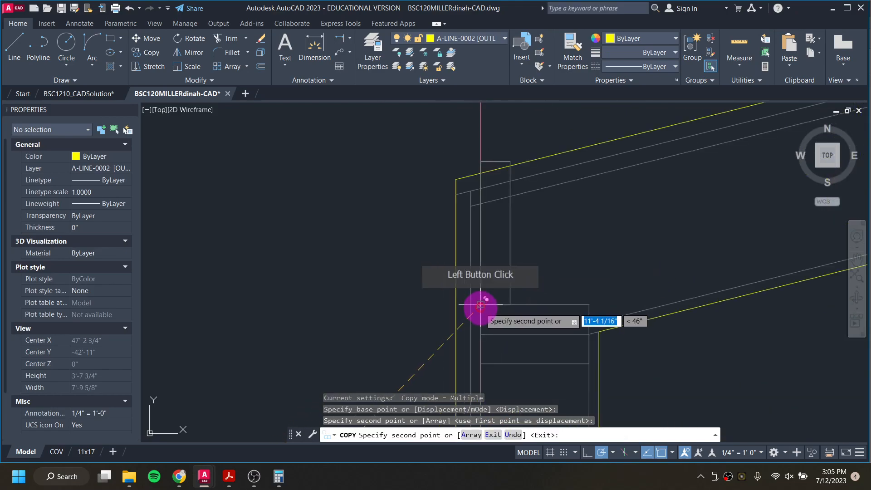
key(Escape)
Step: Trim the roof lines that overlap the copied stud section at the wall top
text(t)
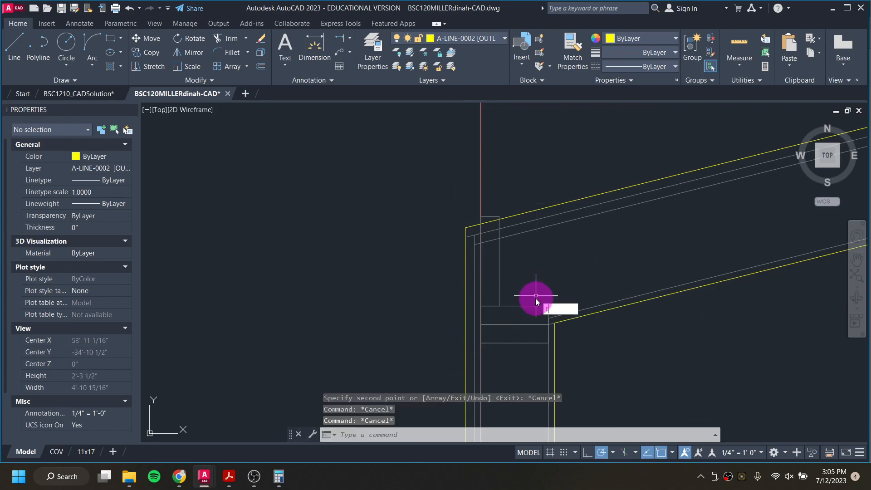
text(r)
key(Return)
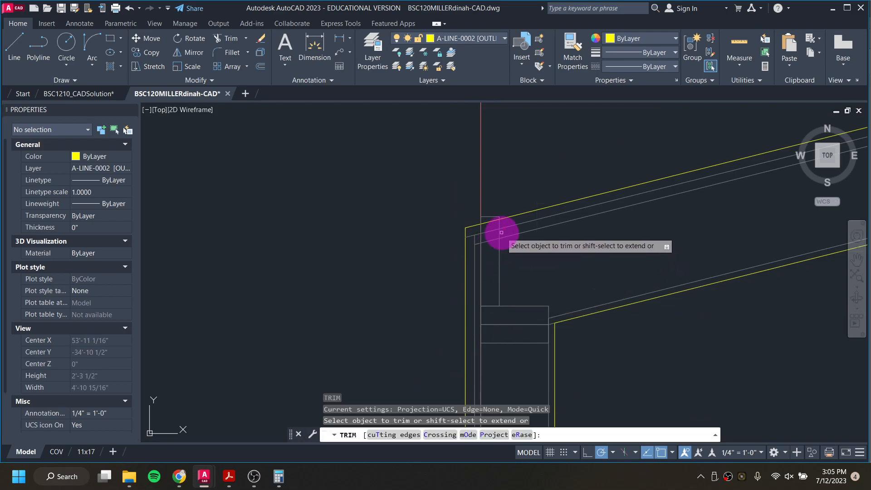
click(502, 232)
key(Return)
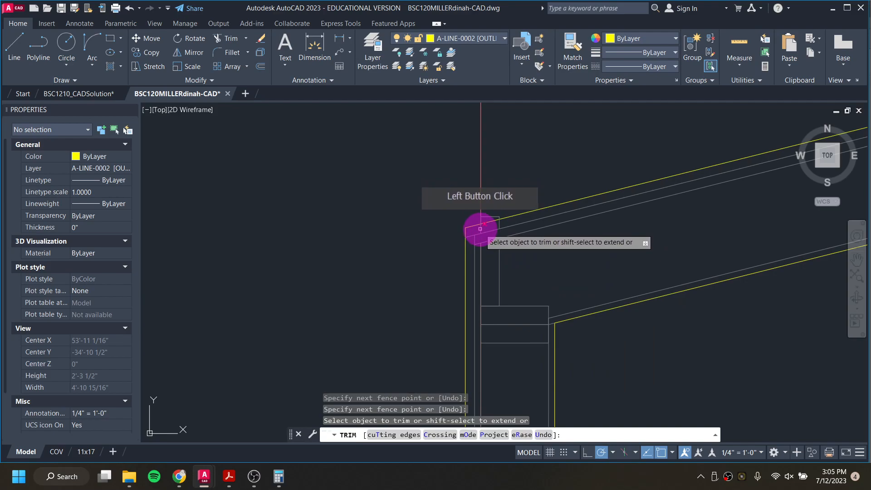
click(494, 226)
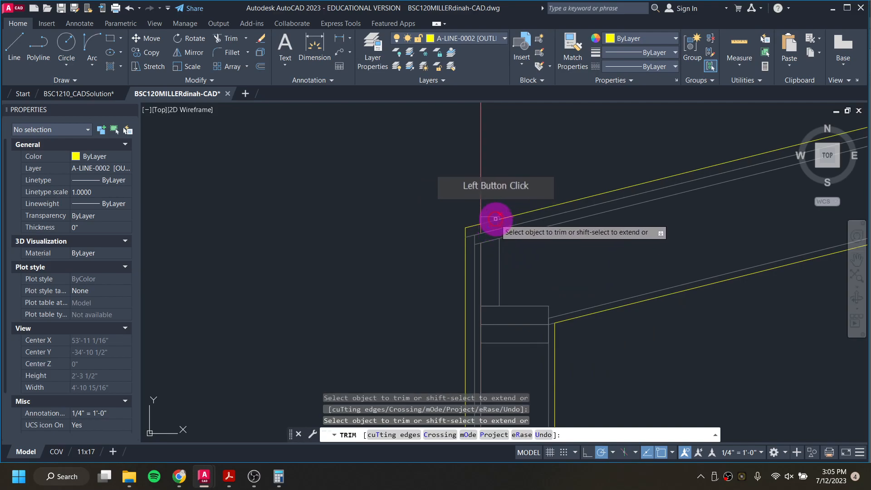
scroll(501, 221, up, 5)
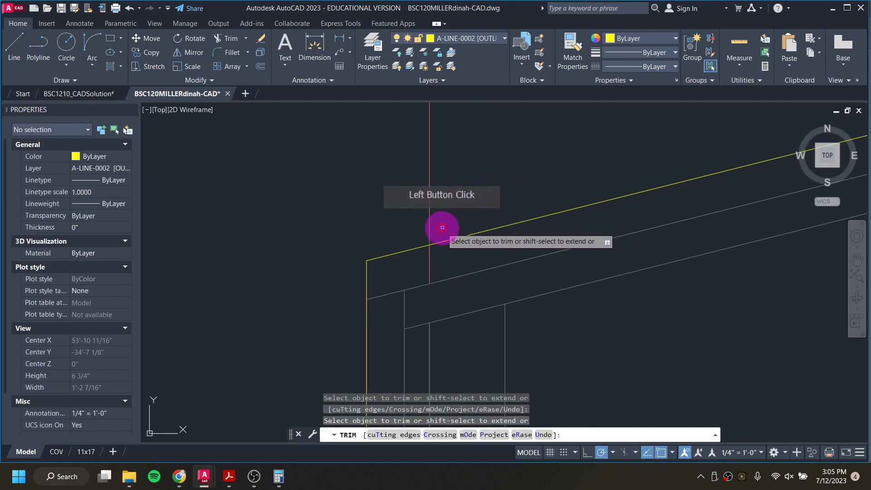
click(433, 229)
scroll(499, 241, down, 8)
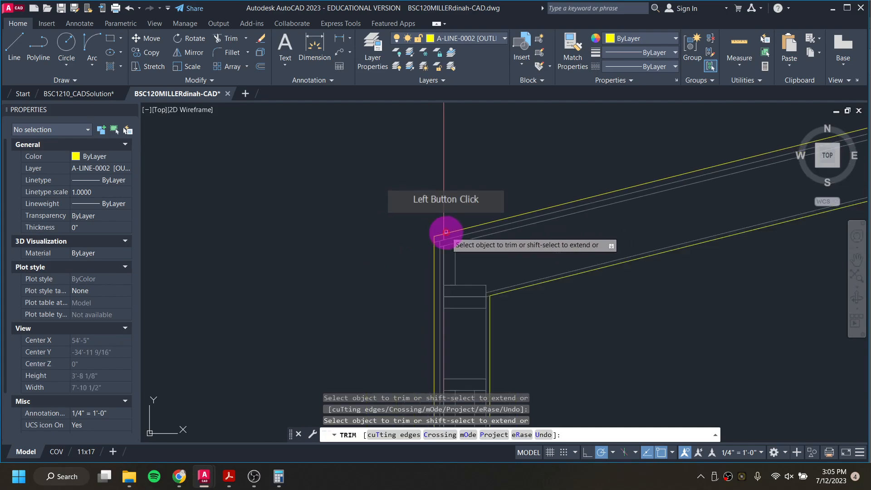
key(Escape)
Step: Copy the two stacked top plate sections to the top of the other wall
middle_drag(606, 261, 356, 247)
scroll(253, 258, up, 4)
click(331, 254)
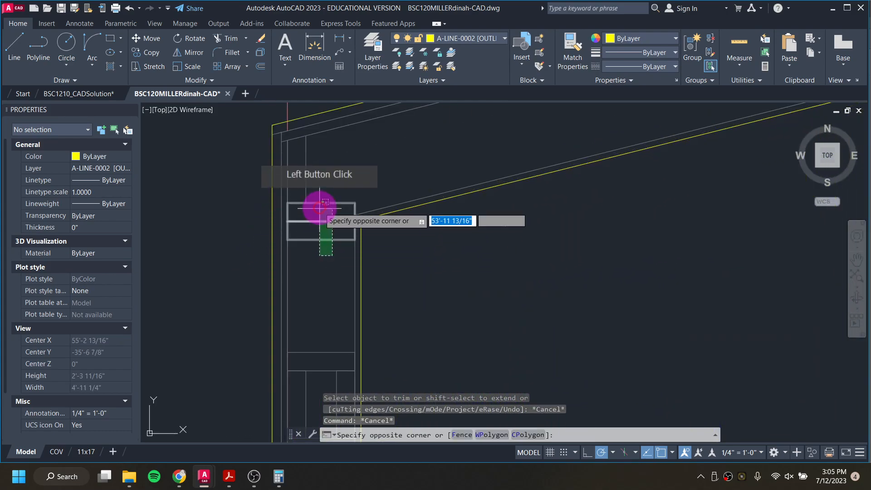
click(317, 197)
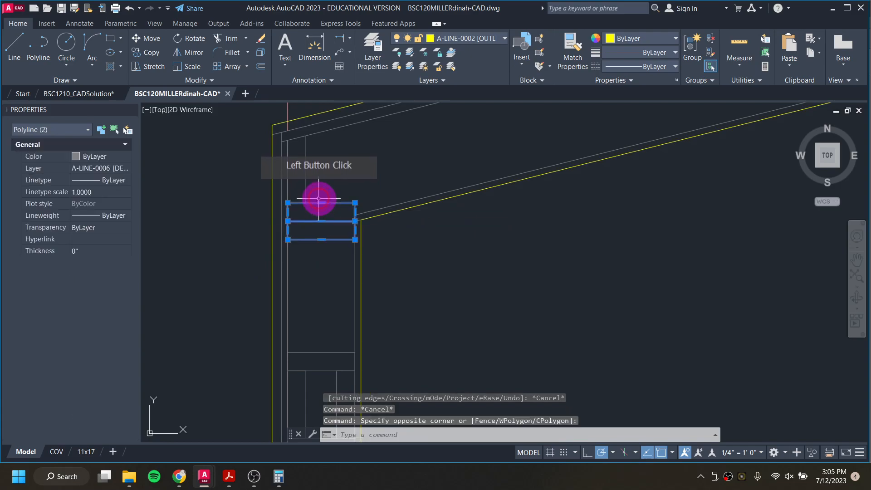
click(154, 53)
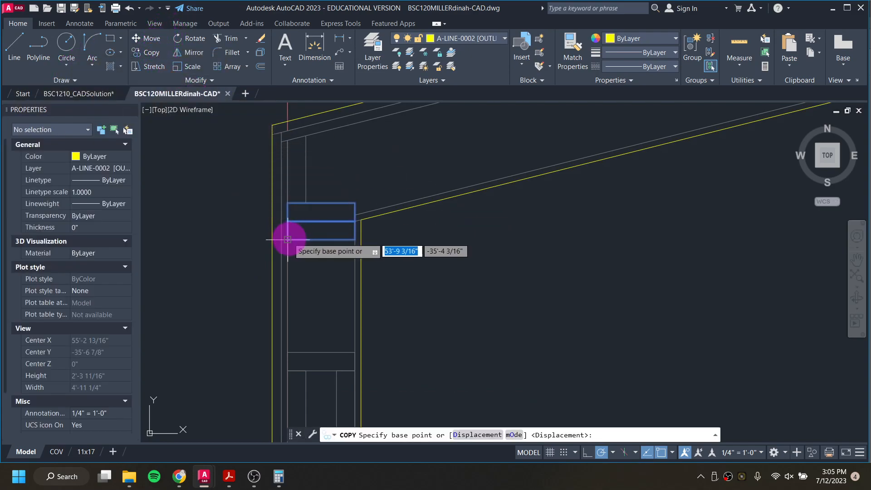
click(355, 239)
middle_drag(534, 240, 195, 204)
scroll(449, 212, up, 5)
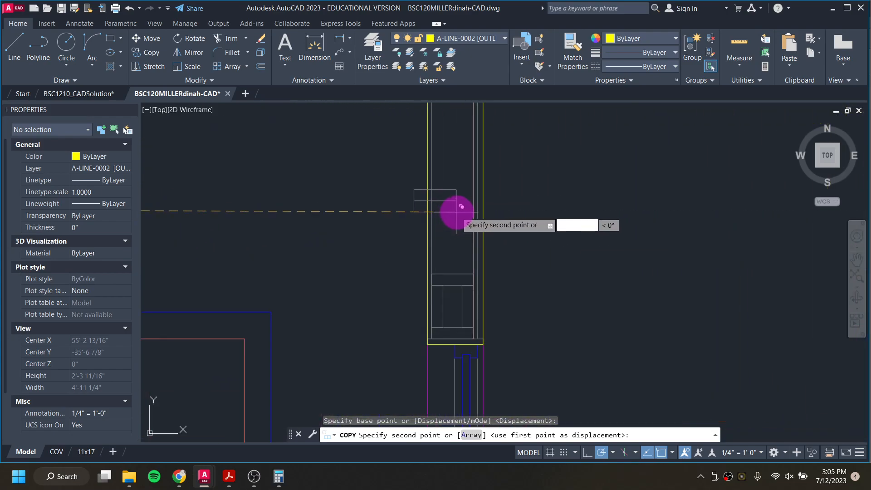
click(473, 203)
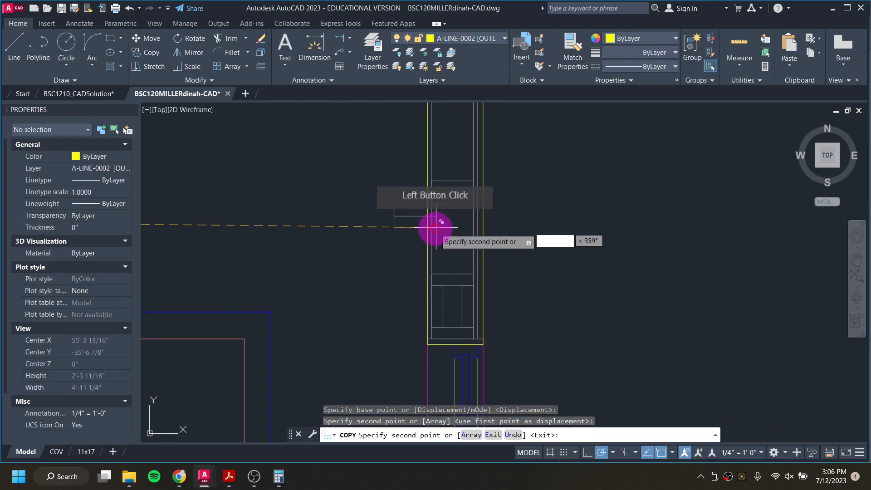
scroll(438, 223, down, 3)
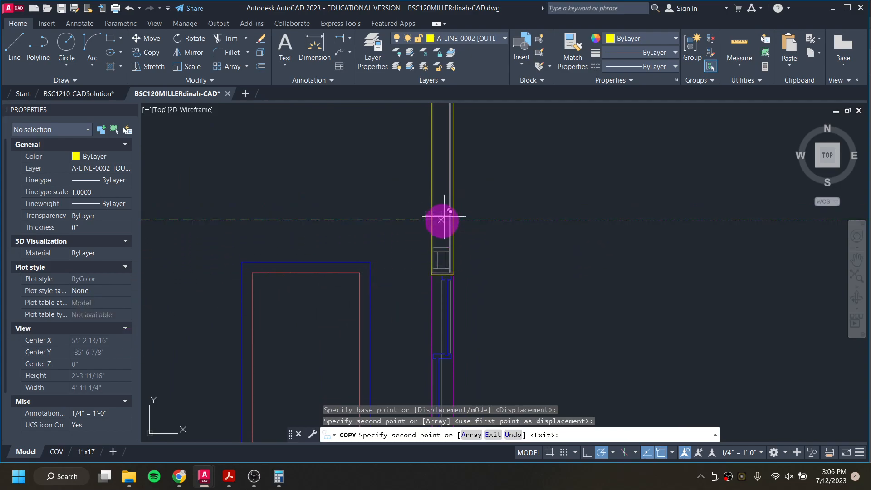
scroll(435, 220, down, 3)
scroll(335, 213, up, 2)
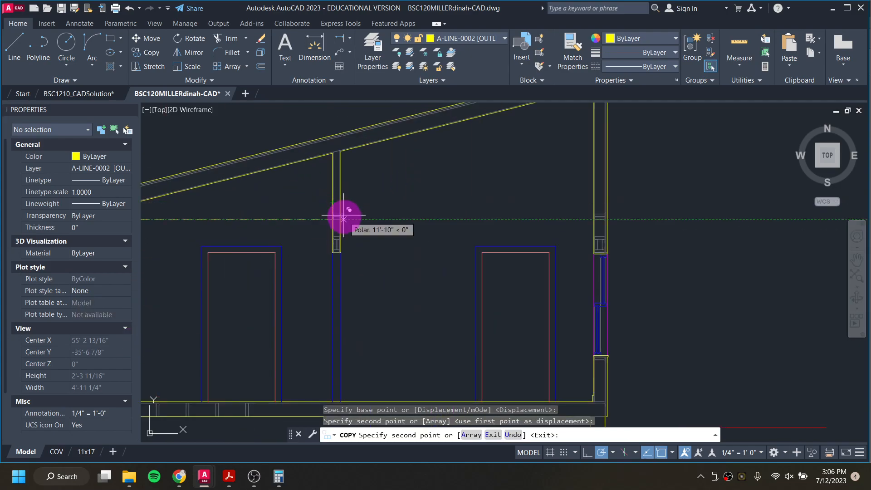
scroll(614, 210, up, 2)
mouse_move(614, 210)
middle_down()
mouse_move(594, 261)
mouse_move(602, 326)
middle_up()
middle_drag(611, 120, 606, 171)
scroll(457, 220, down, 3)
key(Escape)
Step: Copy the stacked top plate pair again to the next wall top under the roof
scroll(216, 253, up, 5)
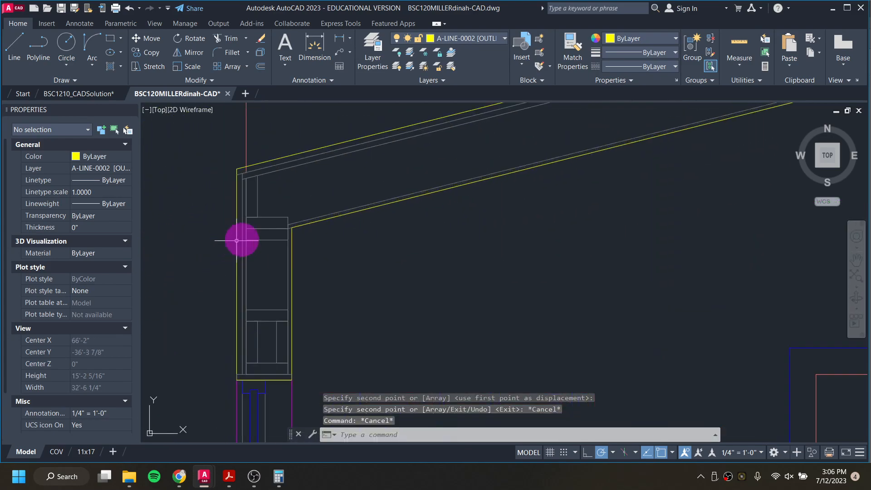
click(288, 292)
click(272, 200)
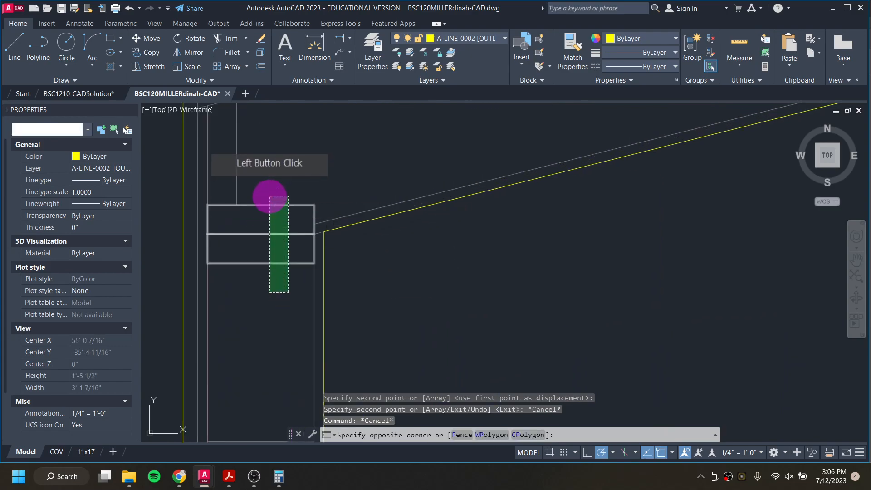
text(co)
key(Return)
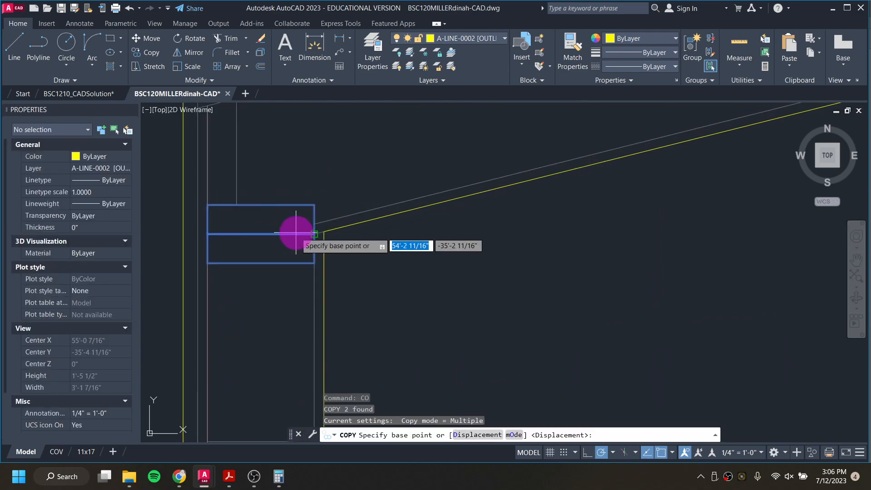
click(207, 233)
scroll(205, 233, down, 8)
middle_drag(335, 222, 551, 174)
scroll(486, 252, up, 6)
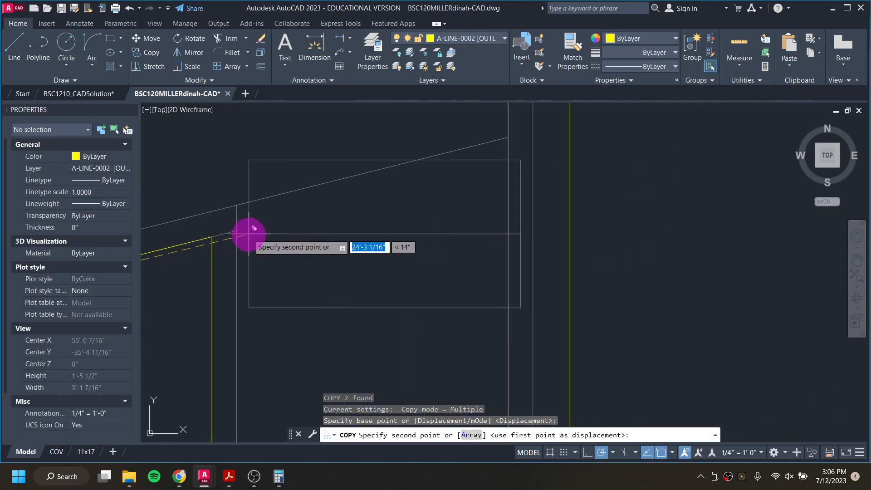
click(237, 205)
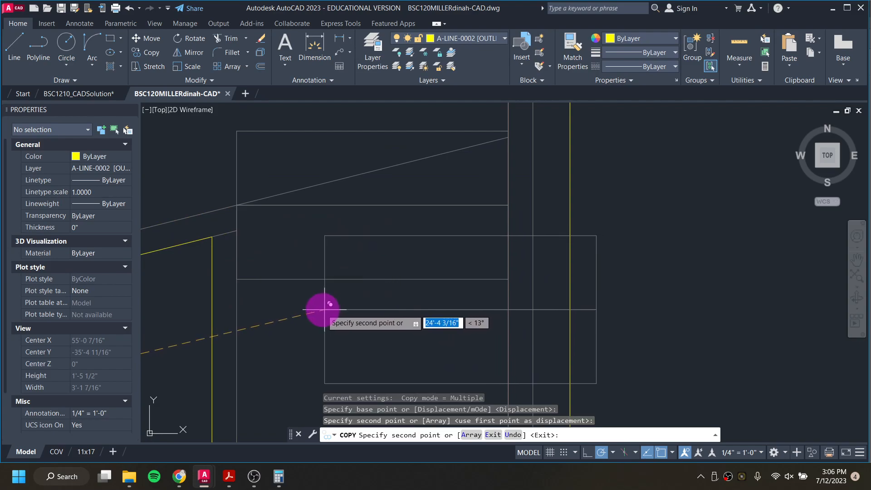
key(Escape)
key(Escape)
key(Escape)
Step: Trim the roof lines crossing the newly placed top plates
text(tr)
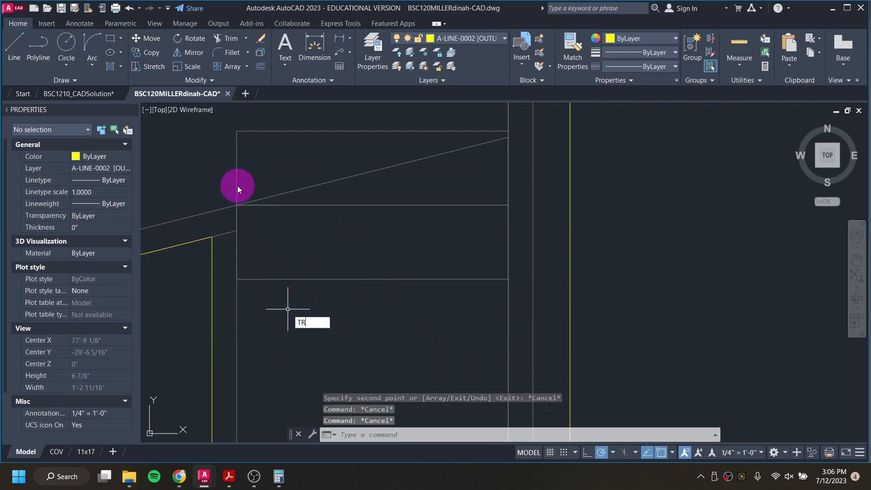
key(Return)
click(258, 199)
scroll(265, 230, down, 4)
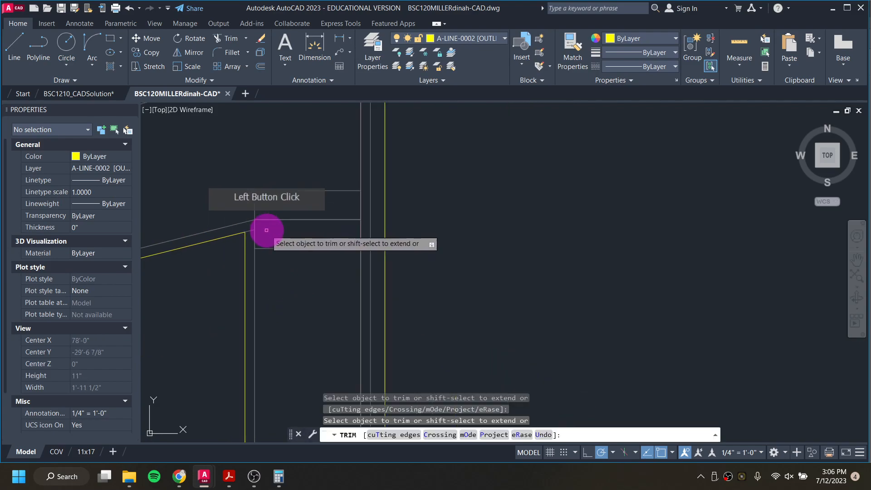
middle_drag(270, 246, 355, 245)
scroll(332, 256, down, 1)
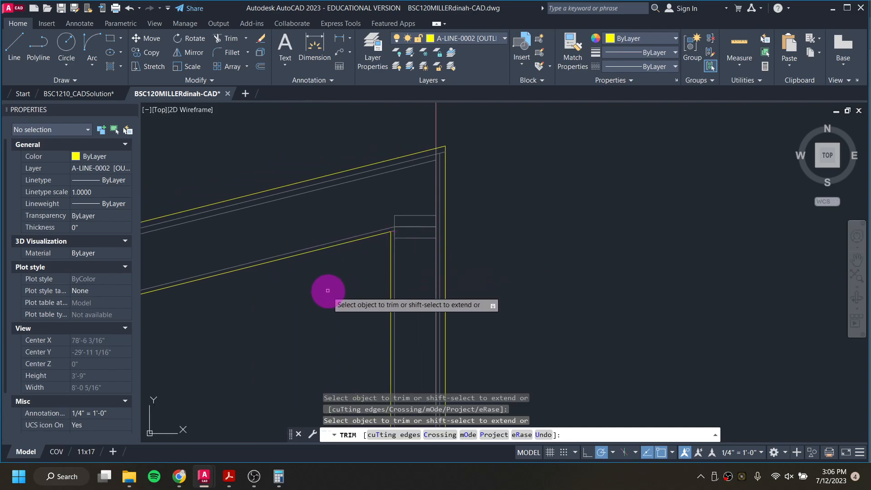
key(Escape)
scroll(309, 299, down, 1)
mouse_move(289, 289)
middle_down()
mouse_move(474, 236)
mouse_move(575, 219)
mouse_move(397, 288)
middle_up()
scroll(382, 290, down, 2)
middle_drag(153, 408, 562, 154)
middle_drag(359, 266, 580, 161)
scroll(338, 218, up, 4)
click(379, 145)
click(443, 277)
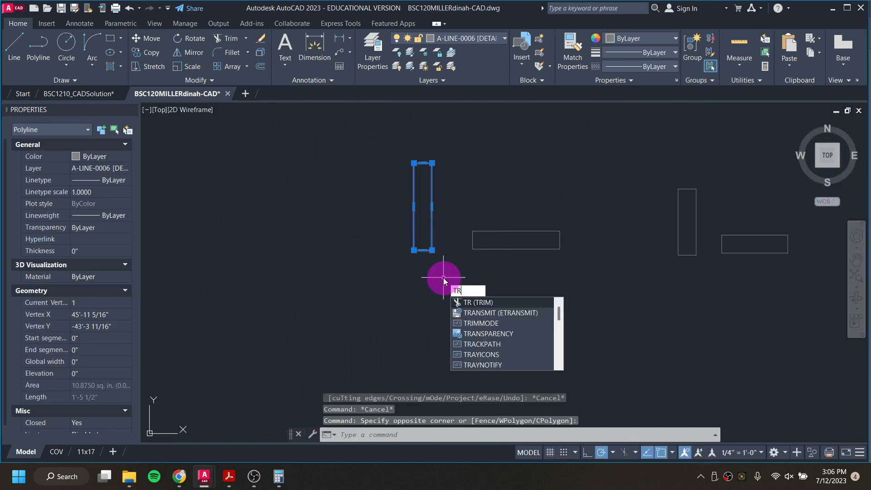
key(Escape)
key(Escape)
Step: Copy the stud section rectangle up to the right wall's top beneath the roof
click(394, 128)
click(455, 313)
text(c)
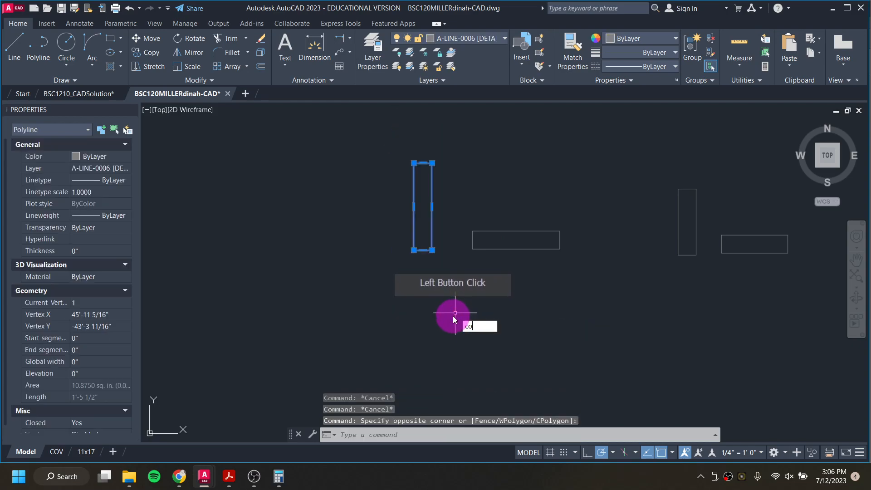
text(o)
key(Return)
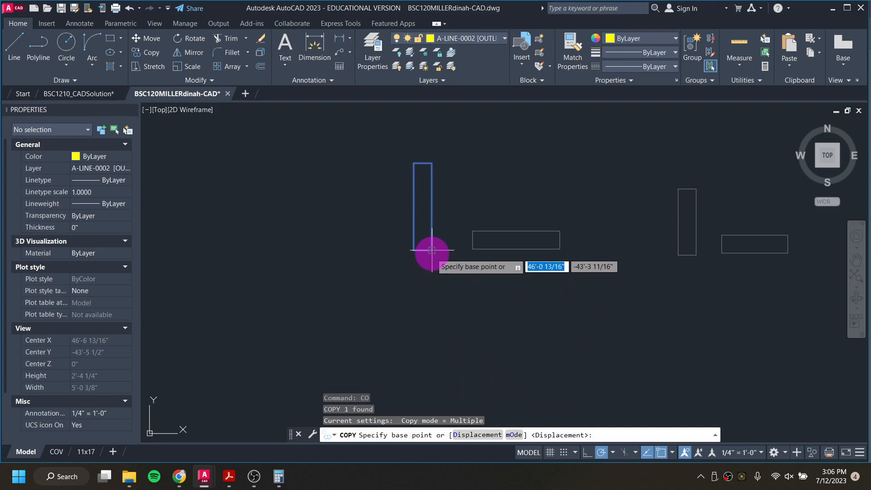
click(432, 251)
scroll(429, 252, down, 11)
middle_drag(688, 172, 557, 229)
scroll(539, 213, up, 5)
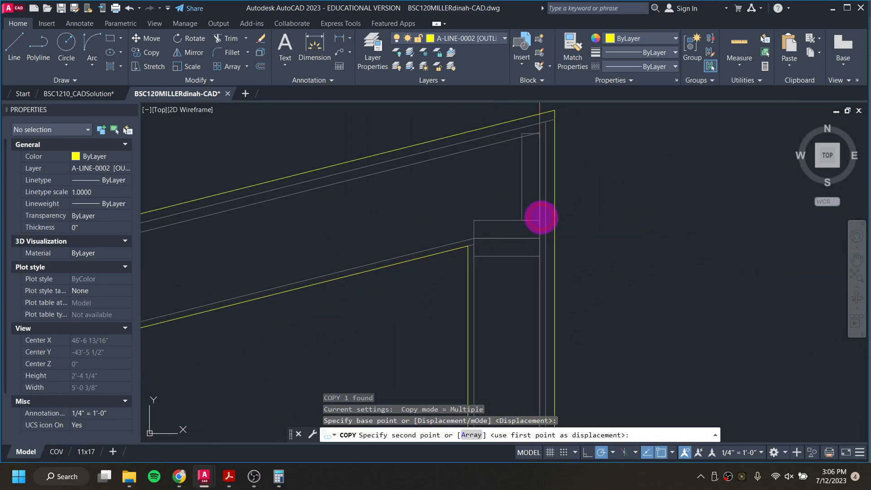
click(452, 113)
key(Escape)
key(Escape)
key(Escape)
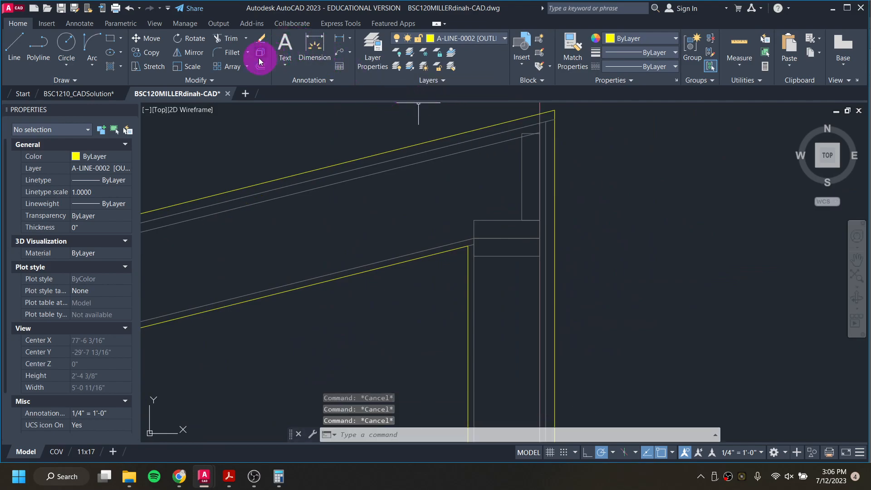
Step: Trim the roof lines crossing the top plates at the right wall
click(229, 38)
click(528, 132)
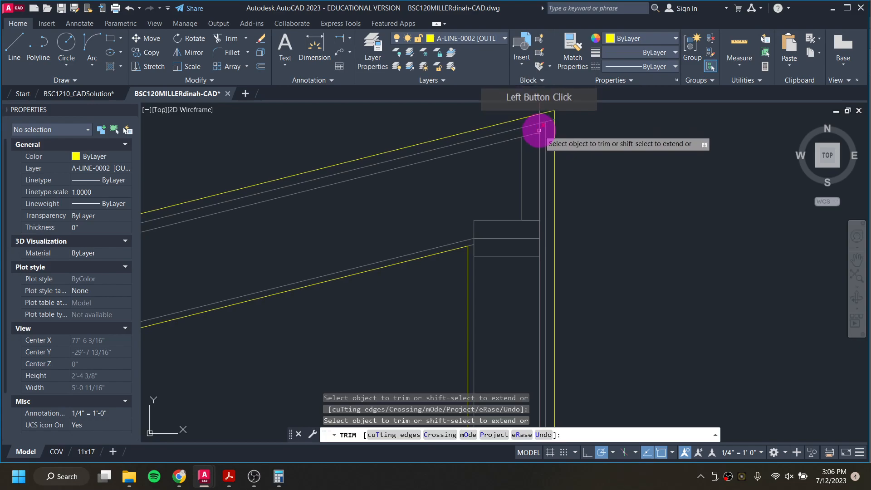
click(538, 132)
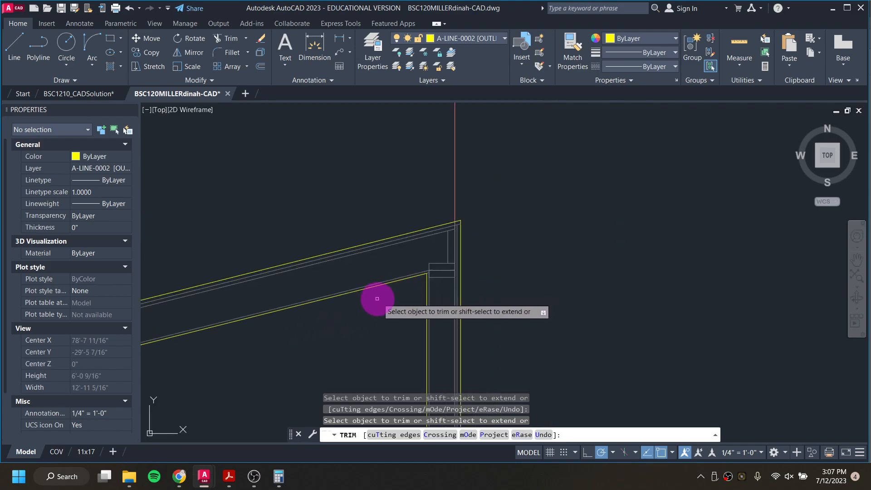
scroll(375, 298, down, 4)
scroll(505, 255, down, 3)
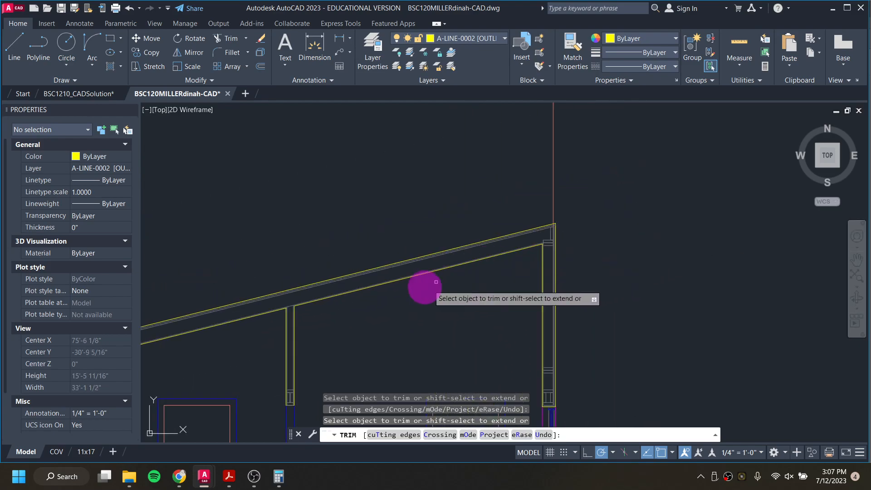
scroll(476, 230, up, 3)
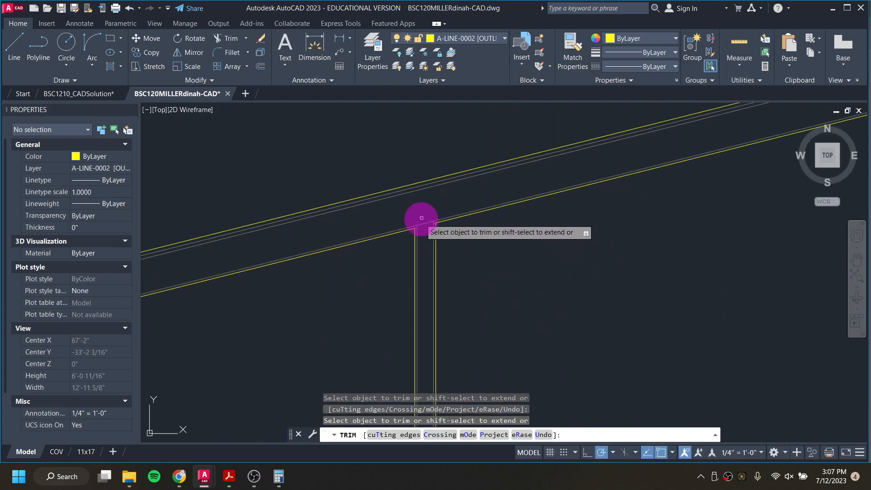
scroll(425, 223, down, 2)
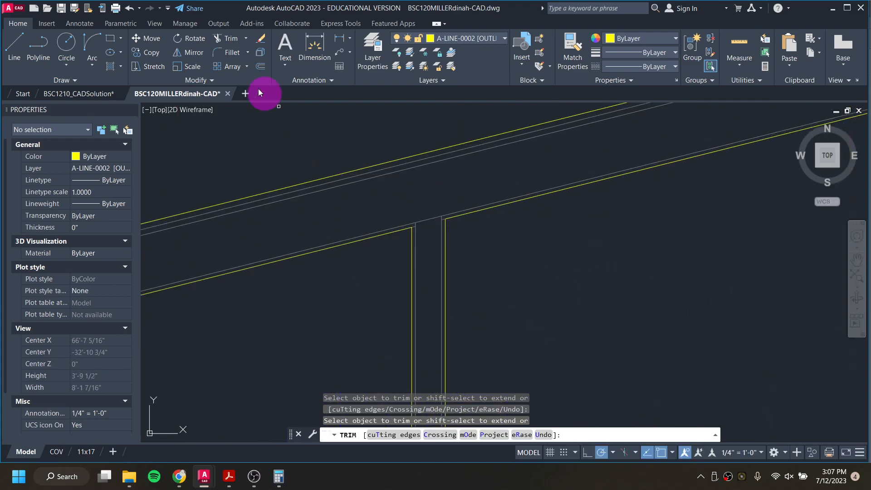
Step: Examine the roof-to-wall junction in the BSC1210_CADSolution reference drawing, then return to the shed drawing
click(81, 94)
scroll(553, 224, down, 4)
middle_drag(639, 226, 373, 233)
scroll(596, 144, up, 4)
scroll(544, 179, up, 5)
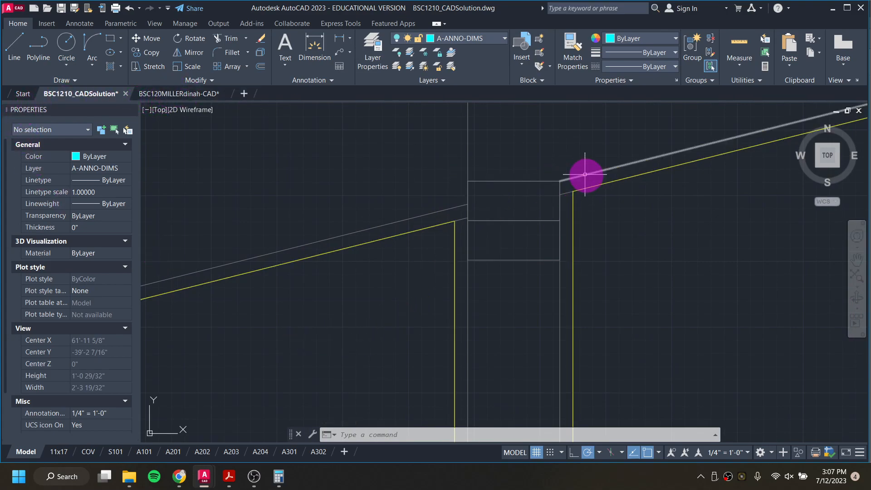
click(186, 94)
Step: Copy the flat lumber section rectangle up onto the middle wall's top plates under the roof
scroll(232, 259, down, 4)
middle_drag(254, 282, 773, 103)
middle_drag(426, 226, 669, 119)
scroll(449, 225, down, 4)
scroll(481, 276, up, 7)
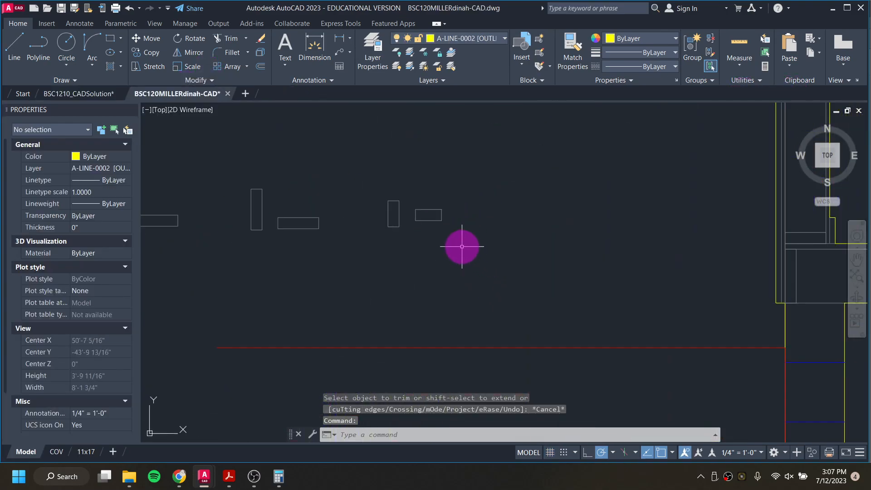
click(444, 216)
text(co)
key(Return)
scroll(442, 219, up, 2)
click(440, 206)
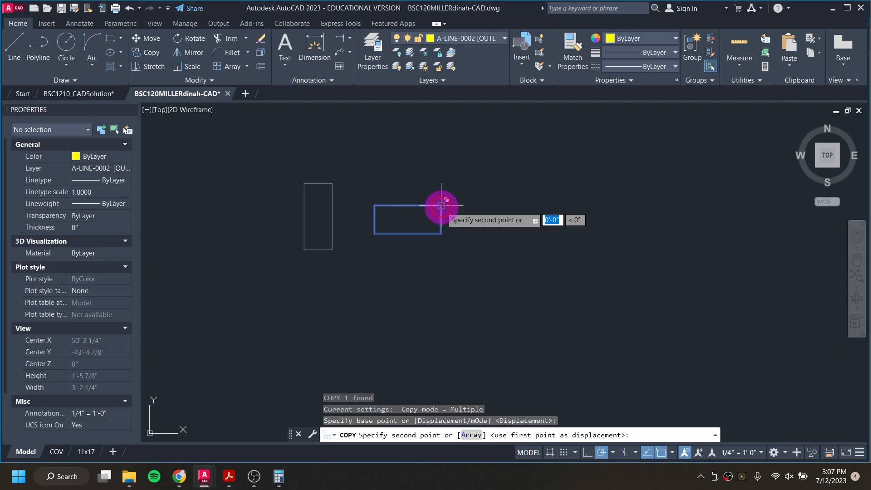
scroll(485, 180, down, 6)
middle_drag(589, 160, 212, 356)
middle_drag(558, 195, 279, 368)
scroll(343, 149, up, 6)
middle_drag(429, 137, 335, 322)
click(364, 300)
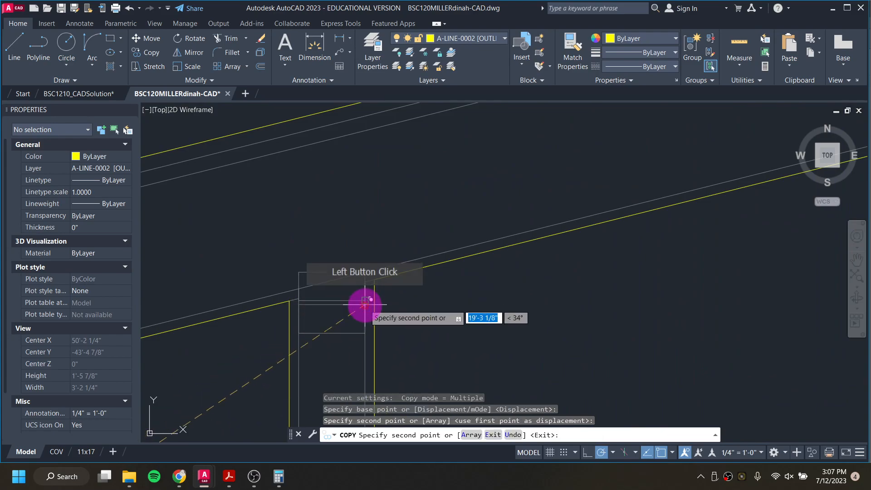
click(278, 391)
key(Escape)
key(Escape)
key(Escape)
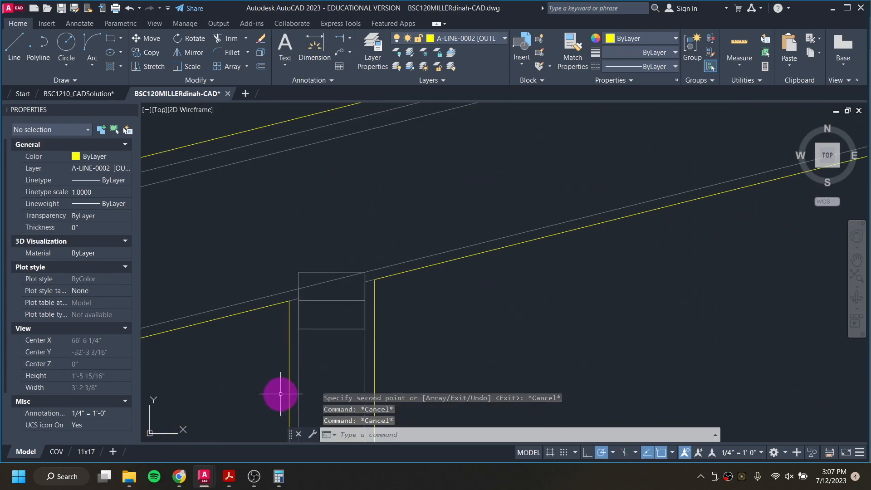
Step: Trim the roof line crossing the newly placed plate on the middle wall
text(tr)
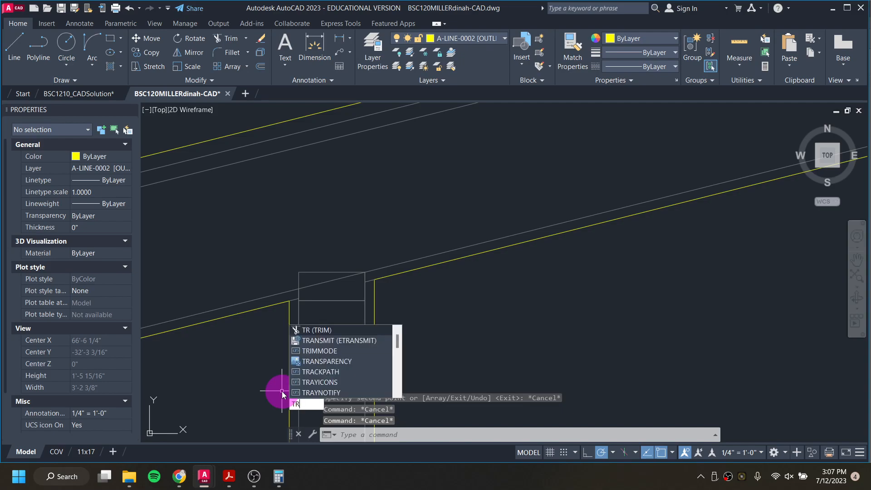
key(Return)
click(326, 282)
scroll(326, 282, down, 4)
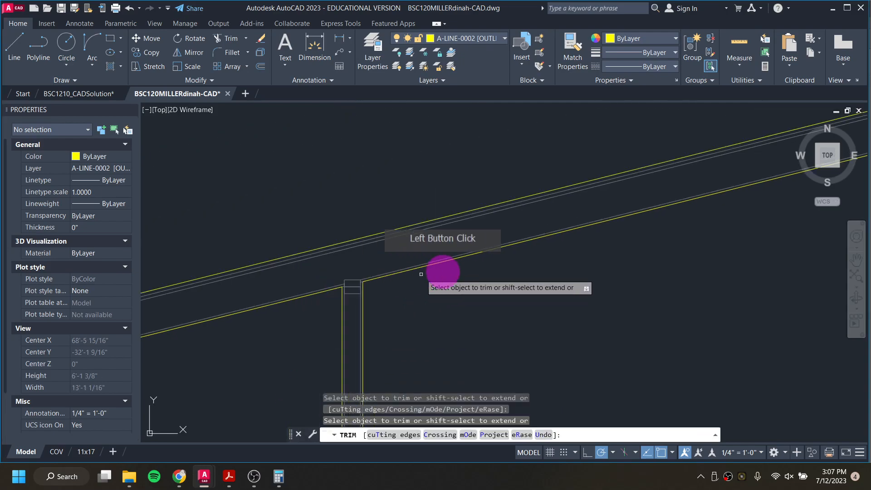
key(Escape)
key(Escape)
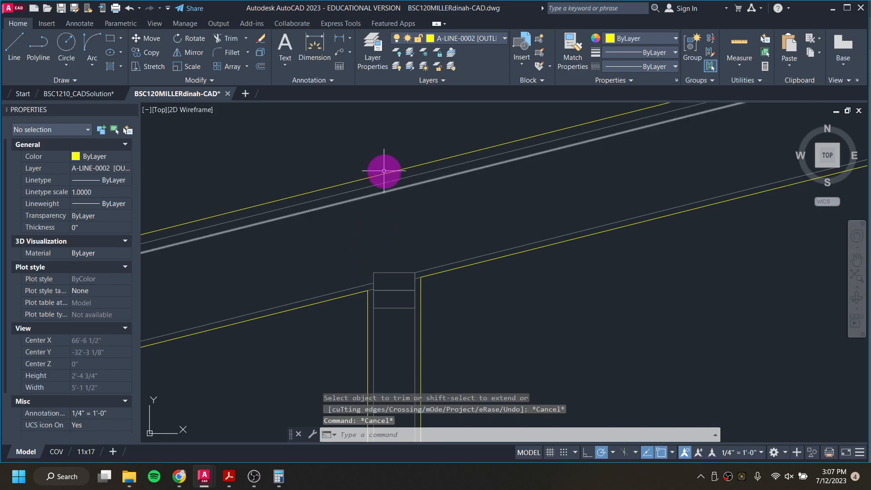
Step: Switch to layer A-LINE-0006 [DETAIL] and draw a vertical line up from the middle wall's top plate corner
click(481, 38)
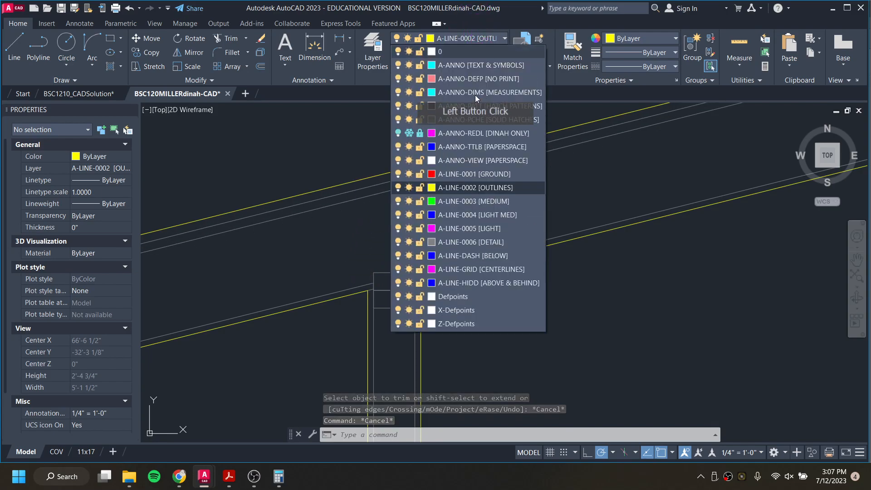
click(487, 243)
text(l)
key(Return)
click(374, 272)
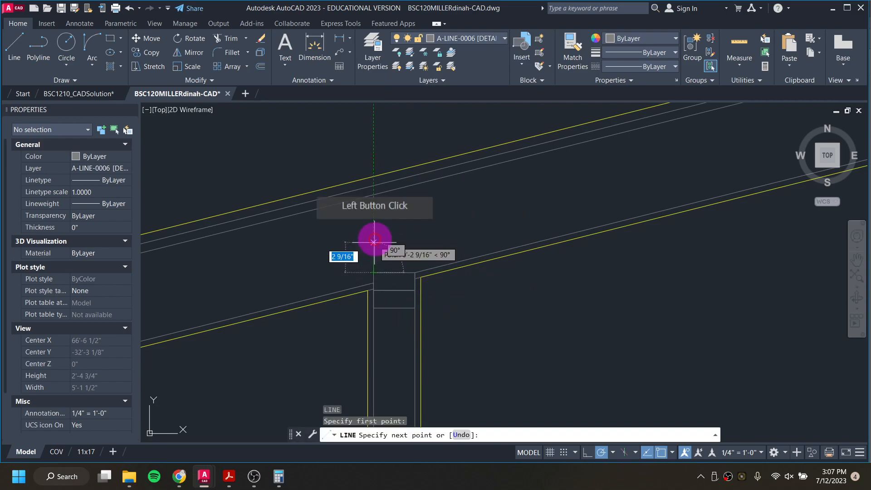
click(374, 195)
key(Escape)
key(Escape)
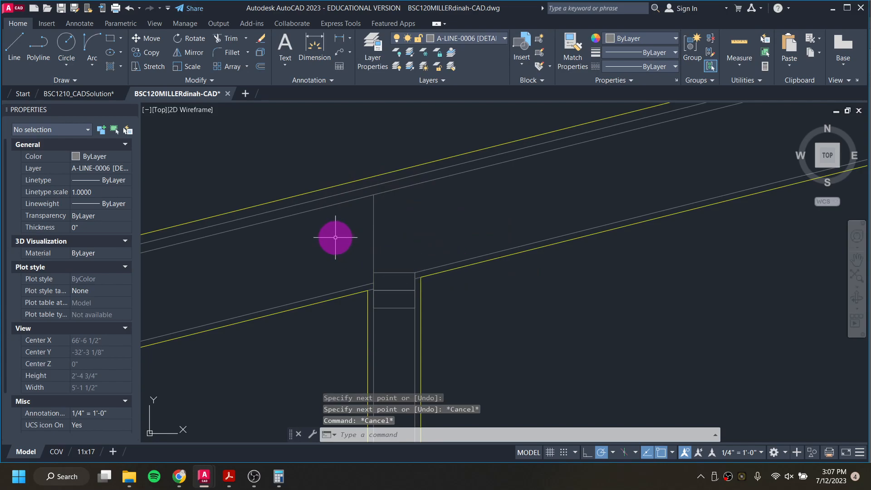
scroll(328, 251, down, 6)
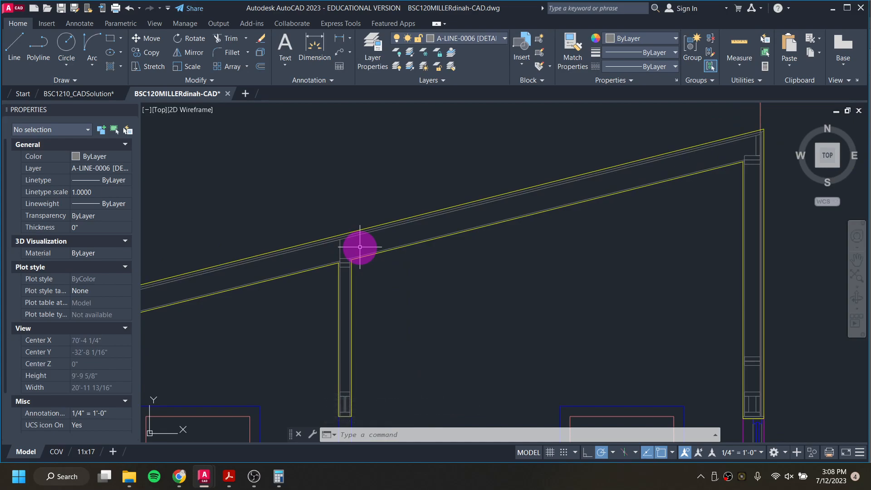
scroll(360, 247, down, 4)
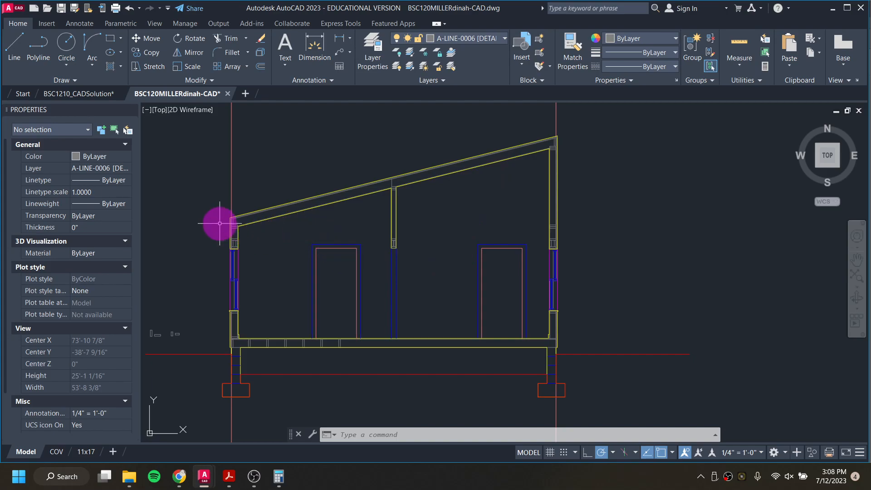
scroll(398, 233, up, 2)
middle_drag(234, 226, 264, 240)
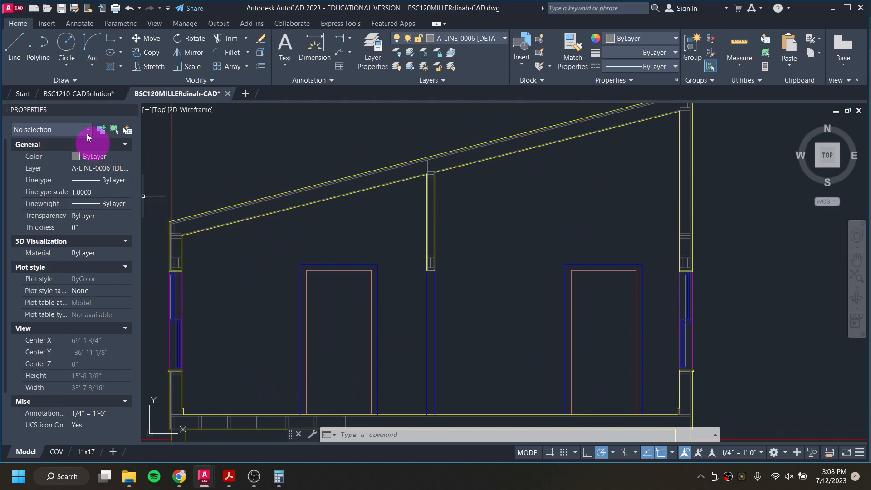
click(11, 53)
click(182, 232)
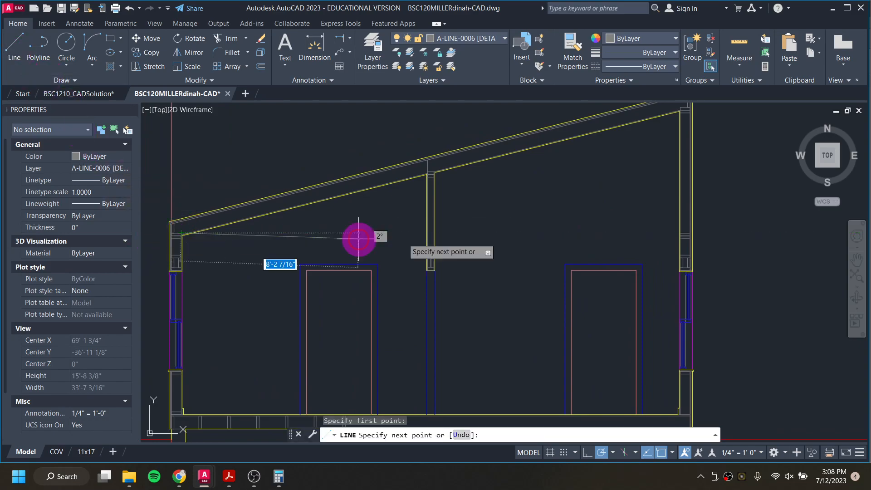
scroll(686, 243, down, 2)
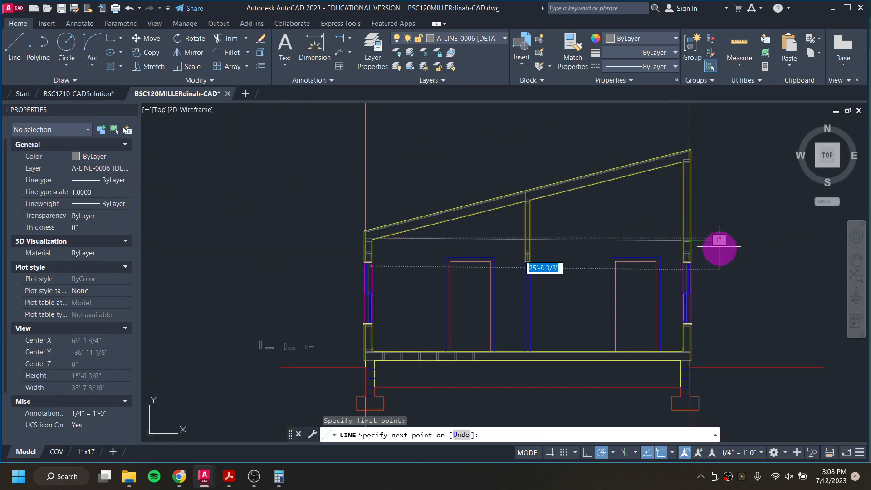
key(Escape)
Step: Copy the bottom plate section from the left wall base to the base of the middle wall
middle_drag(712, 313, 640, 290)
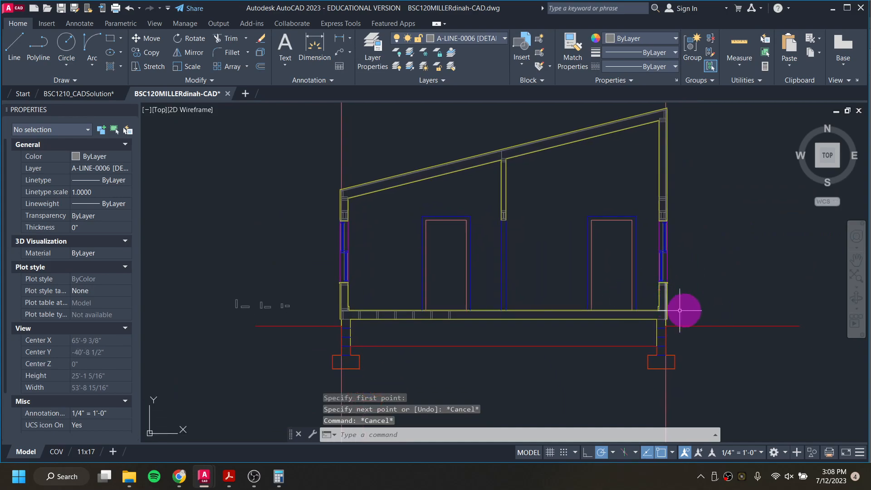
scroll(683, 313, up, 2)
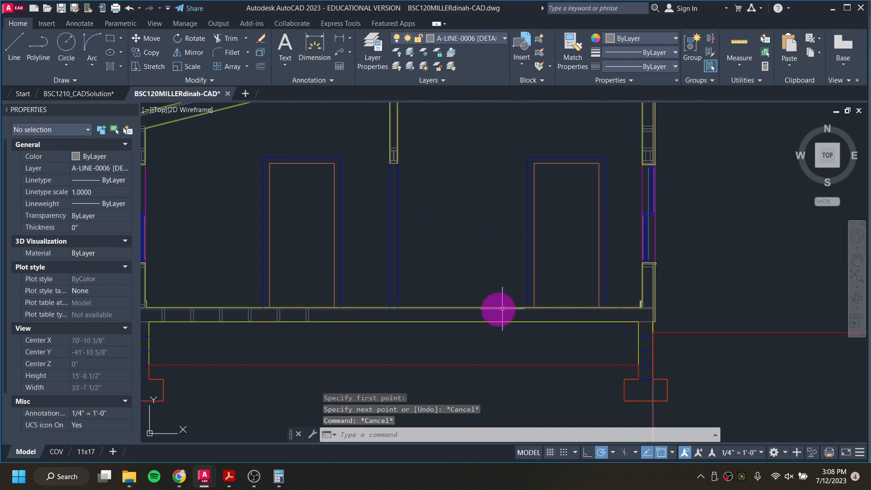
scroll(715, 301, up, 3)
click(426, 302)
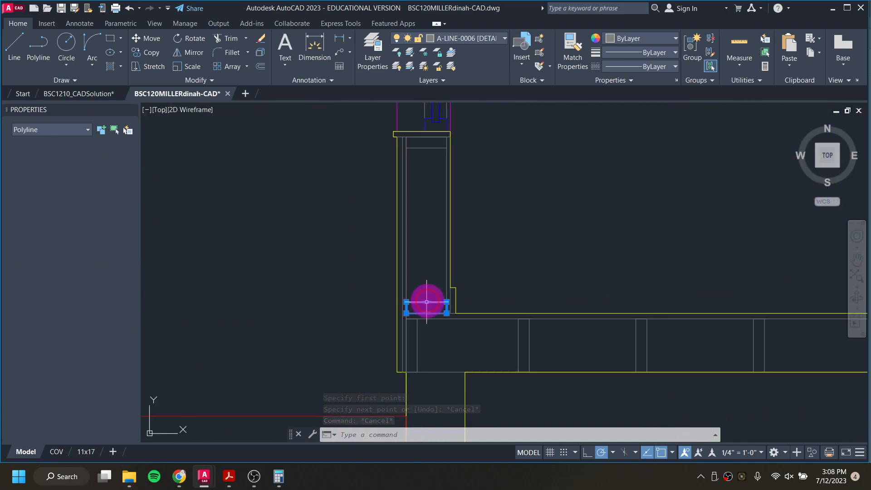
mouse_move(427, 304)
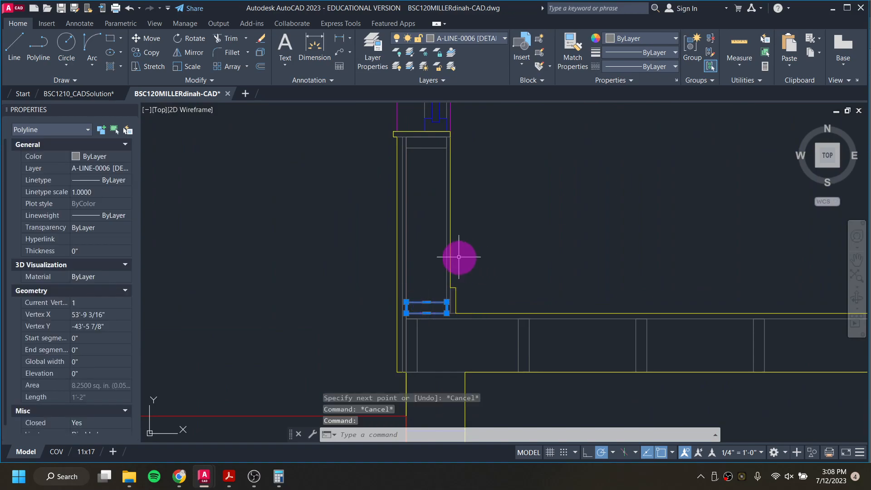
text(o)
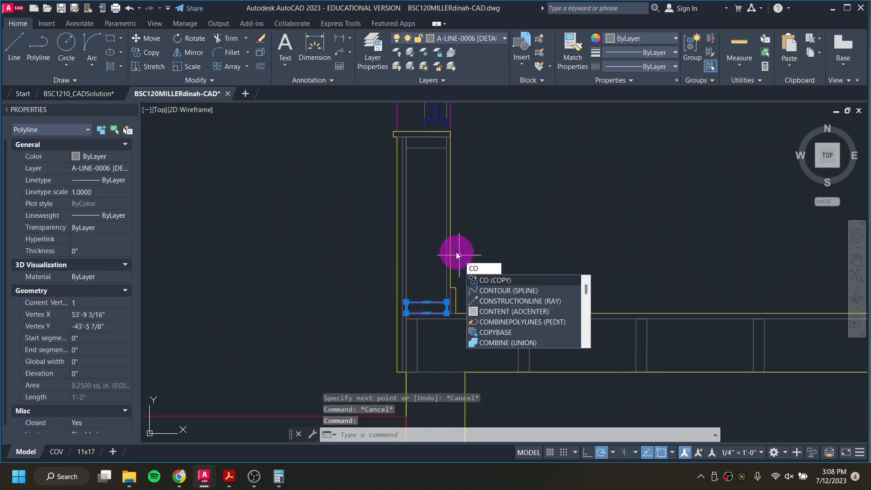
key(Return)
click(442, 313)
scroll(451, 311, down, 4)
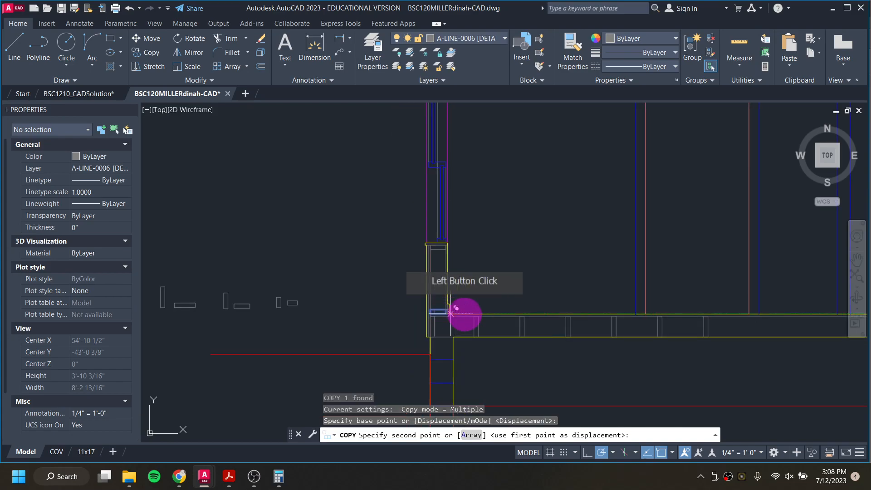
scroll(723, 283, up, 5)
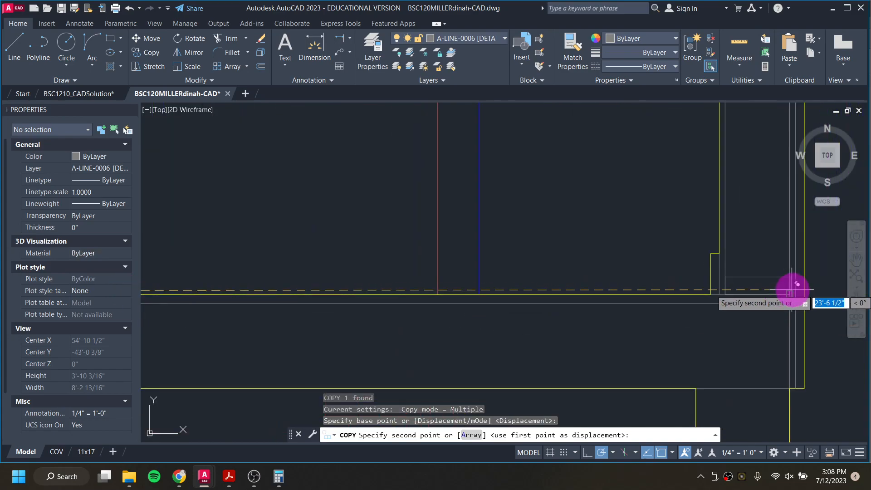
scroll(790, 294, down, 3)
click(481, 320)
scroll(467, 313, down, 2)
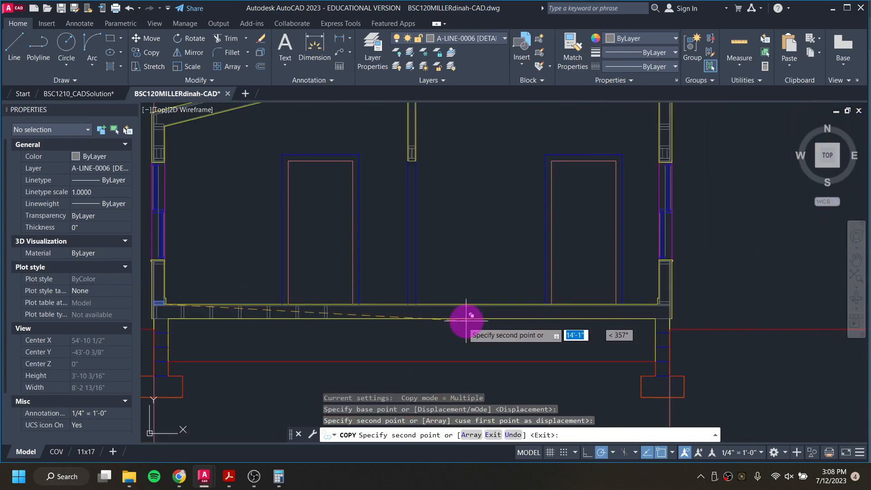
key(Escape)
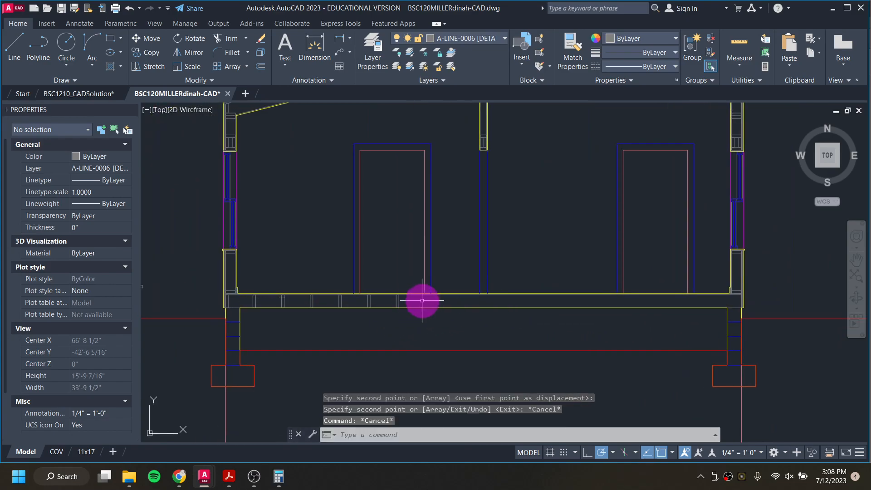
Step: Mirror the left half's floor joist sections about the middle wall's centre line, keeping the originals
click(421, 301)
click(225, 301)
click(373, 314)
text(mi)
key(Return)
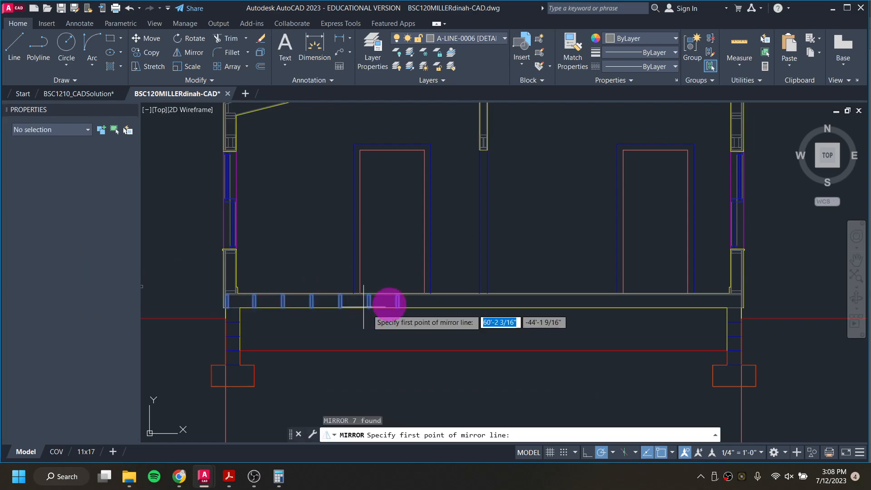
click(482, 293)
click(484, 259)
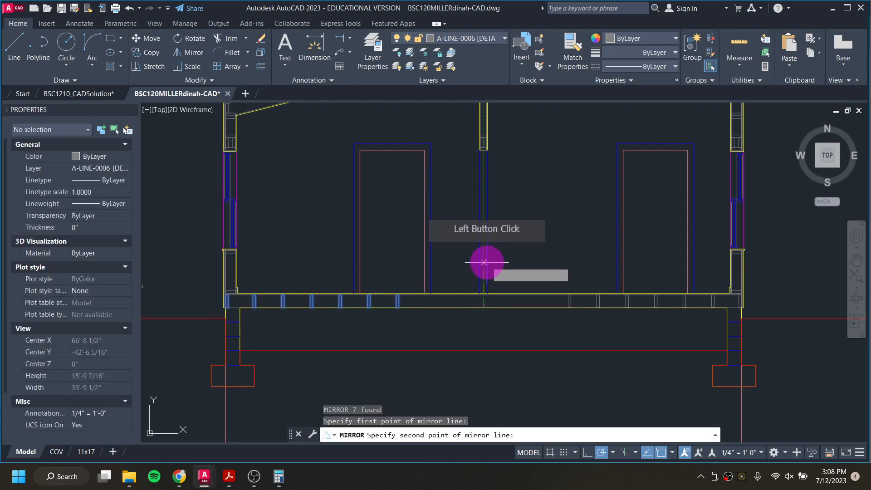
click(513, 301)
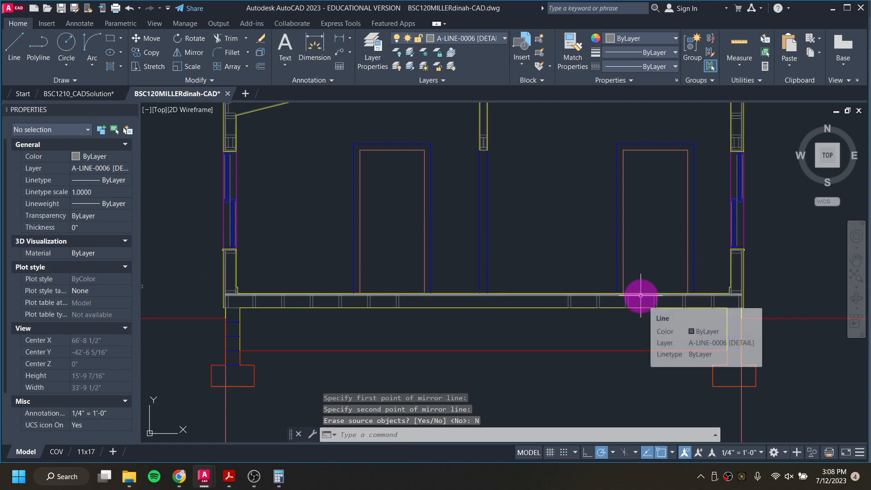
scroll(644, 313, down, 2)
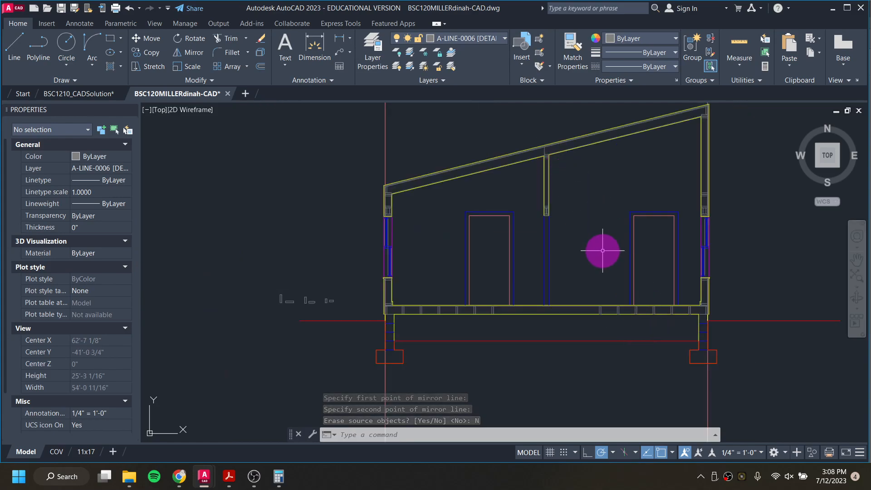
middle_drag(474, 256, 318, 276)
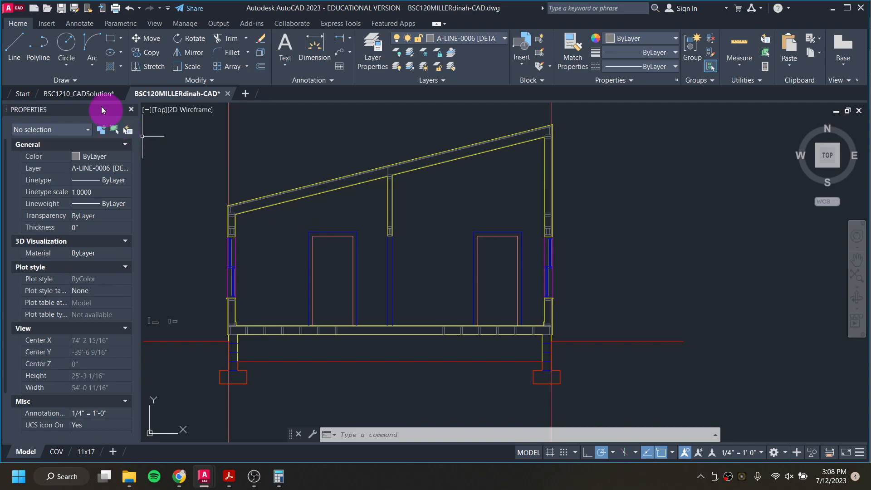
Step: Examine the floor line polylines in the reference solution drawing's section
click(80, 91)
scroll(308, 272, down, 4)
middle_drag(311, 305, 482, 169)
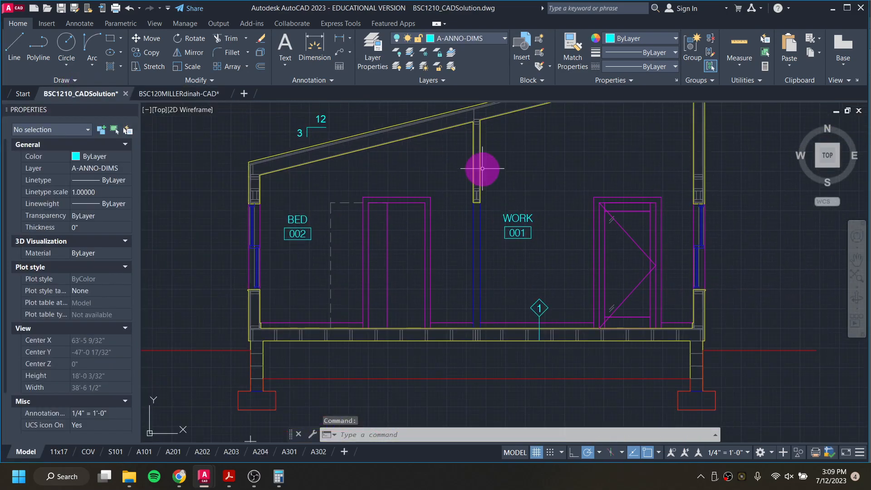
click(388, 214)
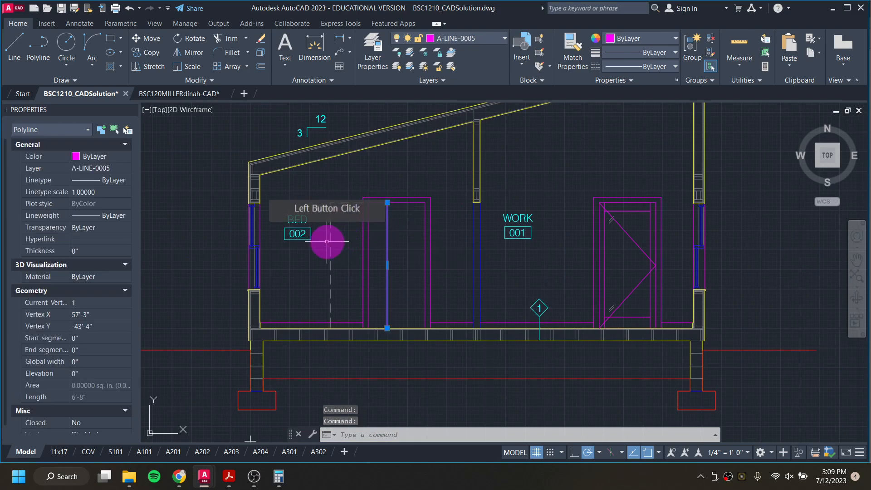
click(331, 244)
click(634, 325)
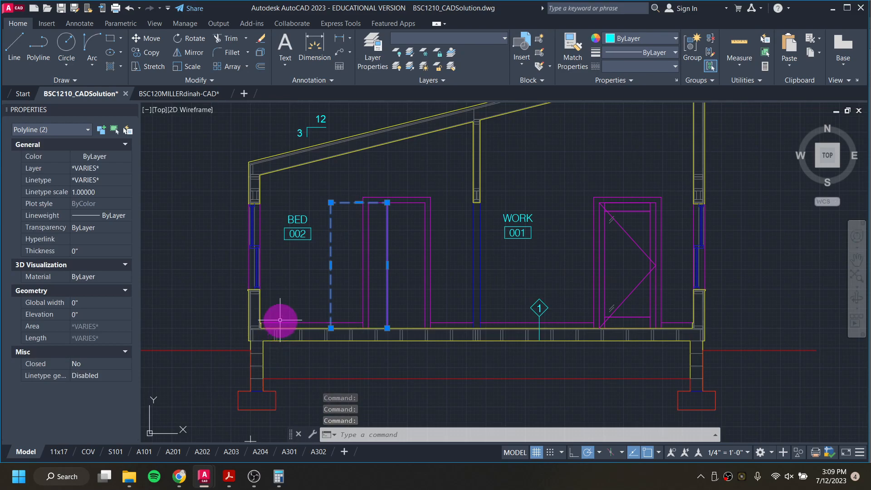
key(Escape)
key(Escape)
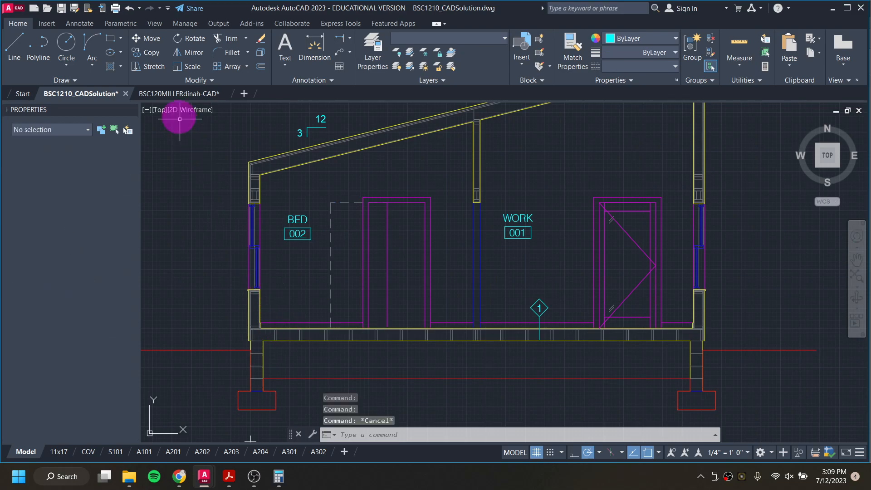
Step: Back in the shed drawing, on layer A-LINE-0005 [LIGHT], draw a floor line about 22'-6" long across the subfloor top between the walls
click(172, 96)
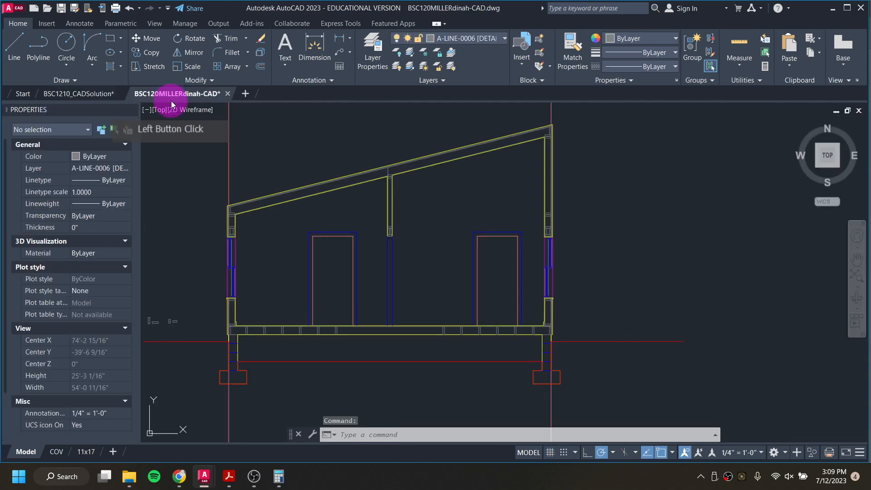
click(461, 38)
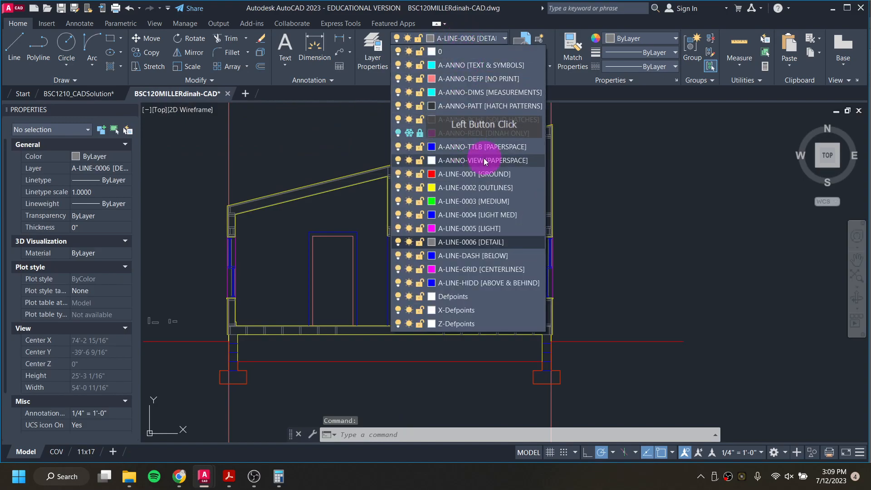
click(481, 227)
middle_drag(278, 305, 429, 274)
scroll(429, 275, up, 4)
text(l)
key(Return)
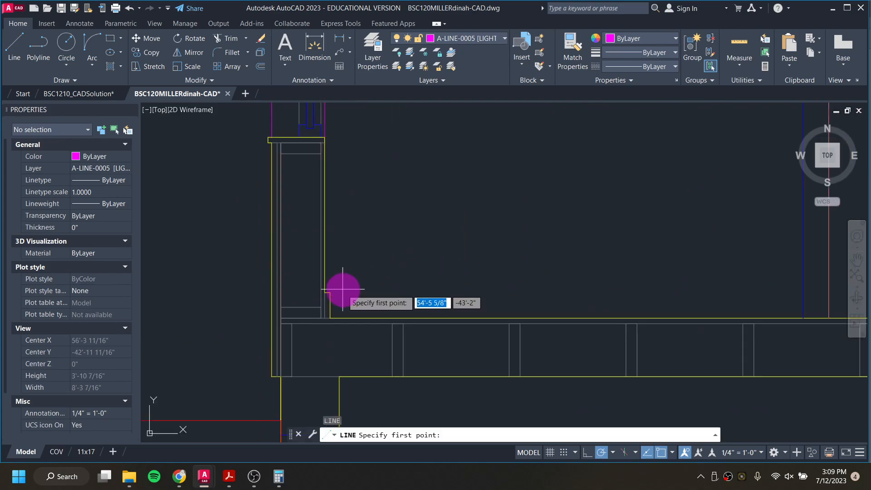
click(329, 292)
scroll(563, 301, down, 5)
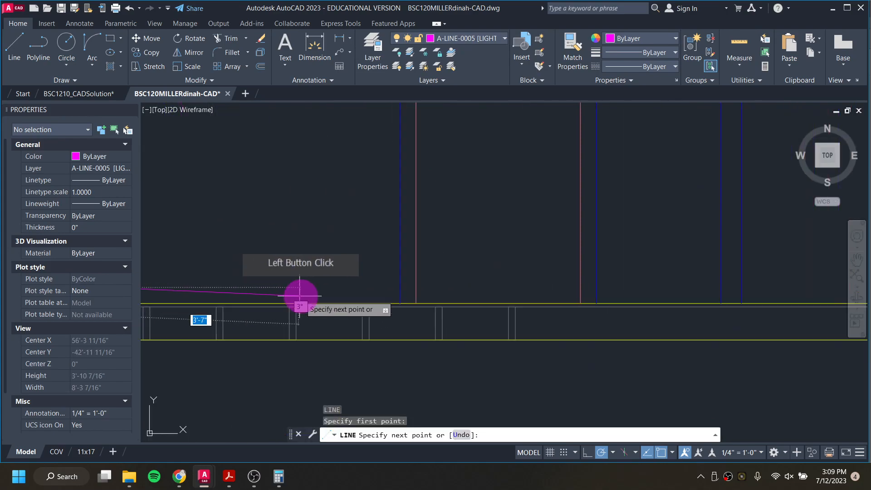
scroll(756, 291, up, 3)
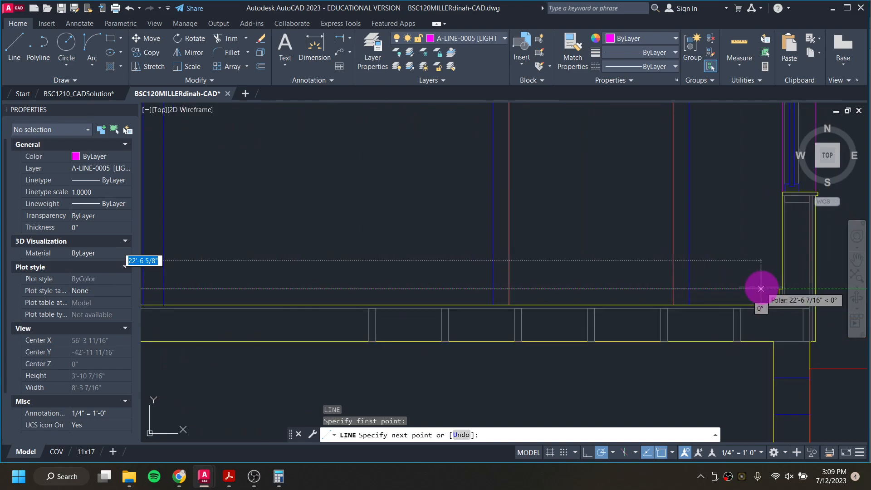
scroll(775, 288, up, 2)
click(760, 292)
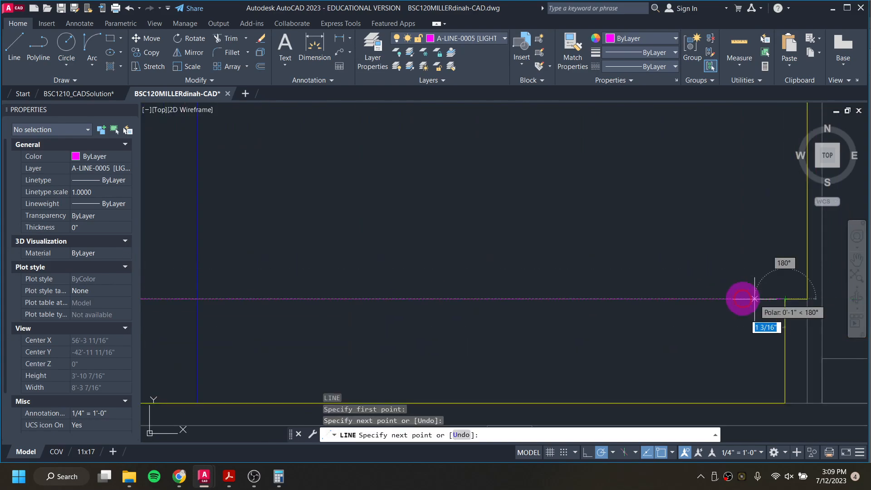
scroll(690, 287, down, 3)
key(Escape)
key(Escape)
key(Escape)
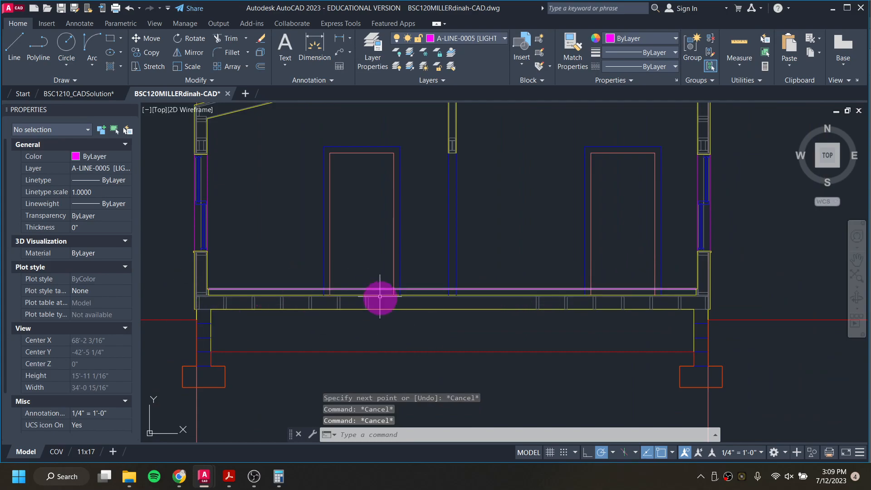
Step: Trim the new floor line where it crosses the wall framing
text(tr)
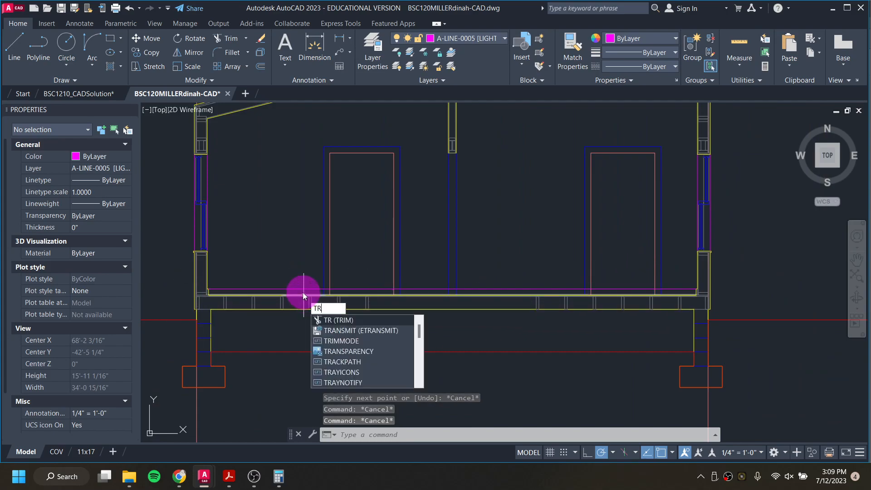
key(Return)
scroll(330, 291, up, 4)
click(321, 284)
click(356, 285)
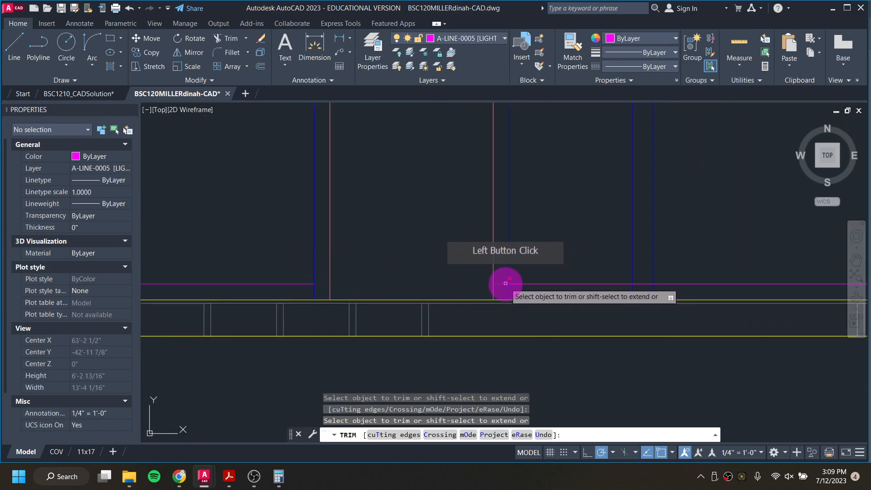
click(642, 283)
scroll(688, 285, down, 2)
middle_drag(672, 286, 110, 289)
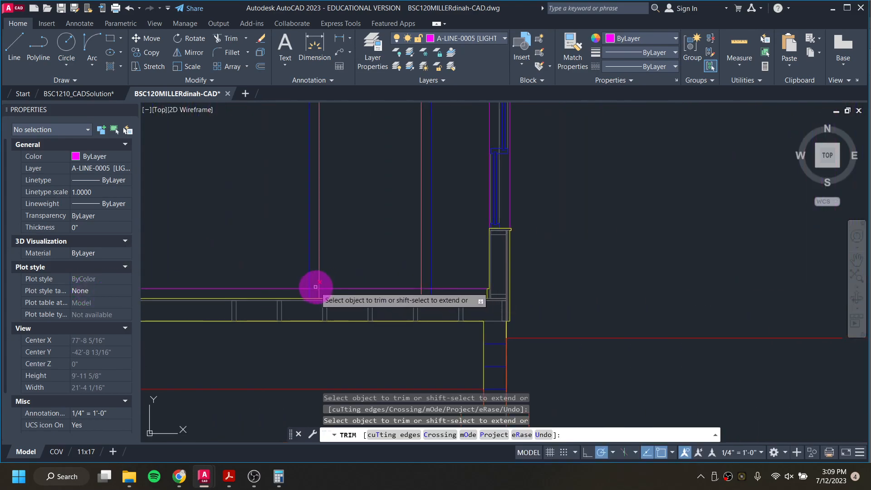
click(345, 288)
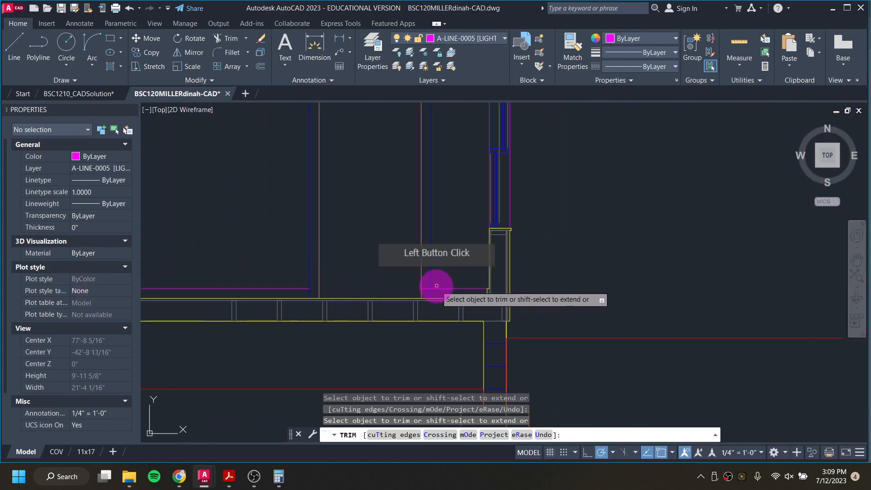
scroll(444, 290, down, 4)
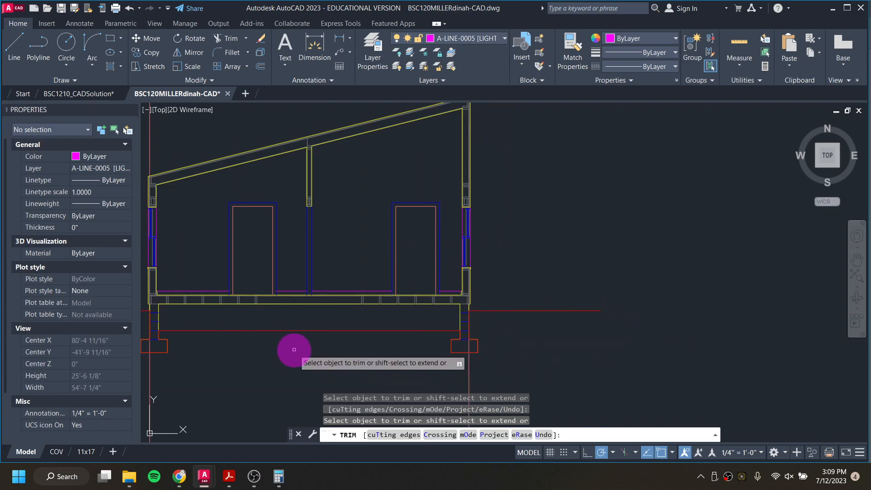
key(Escape)
key(Escape)
key(Escape)
Step: Try to fill the roof and wall framing sections with a SOLID hatch on layer A-ANNO-PCHE [SOLID HATCHES]
middle_drag(268, 292, 398, 317)
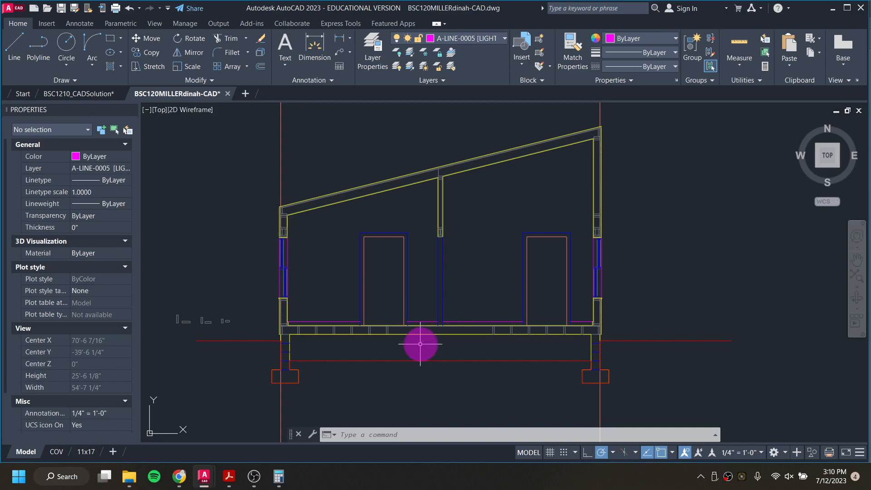
scroll(278, 209, up, 2)
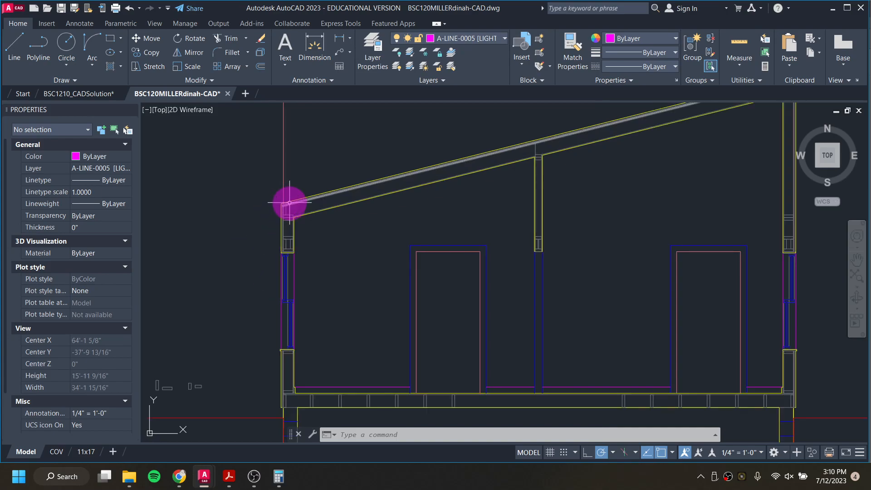
click(469, 40)
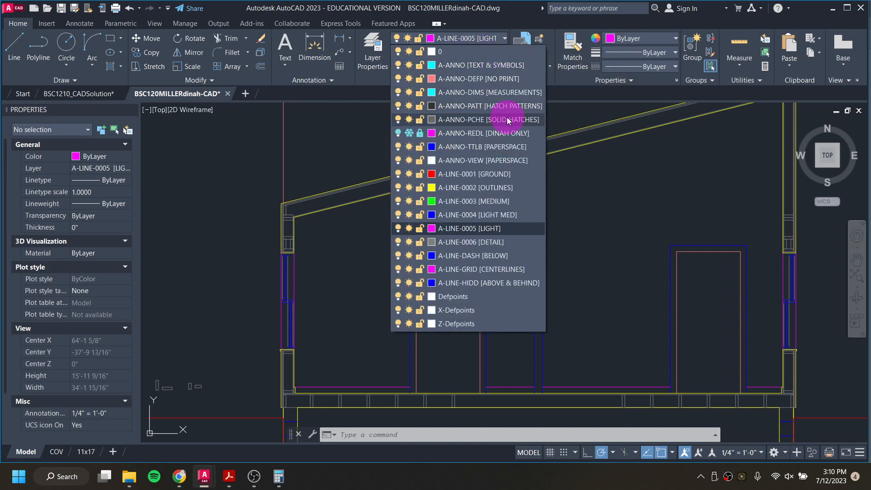
click(507, 119)
text(h)
key(Return)
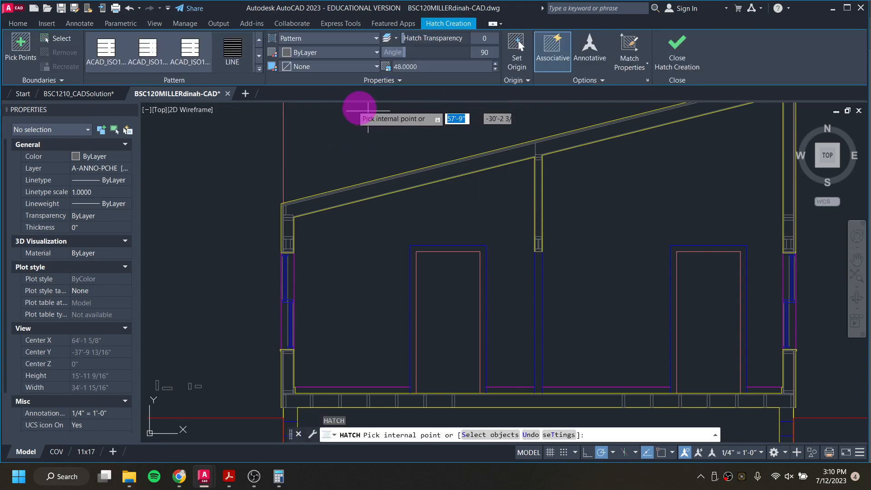
click(260, 70)
scroll(118, 94, up, 5)
scroll(116, 91, up, 10)
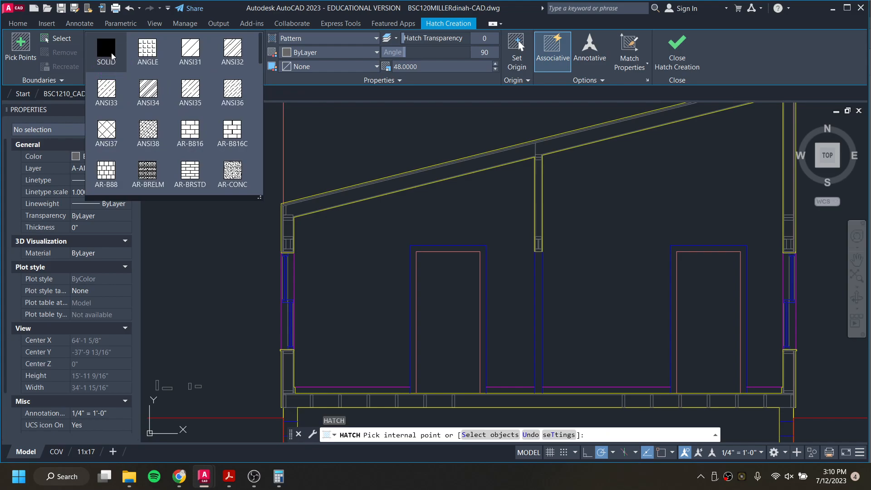
click(110, 52)
click(311, 203)
click(529, 158)
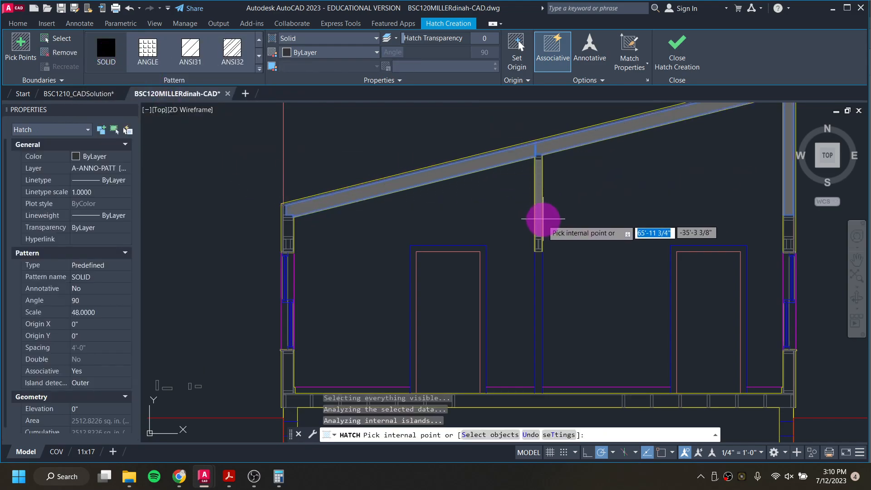
middle_drag(540, 227, 455, 287)
click(456, 276)
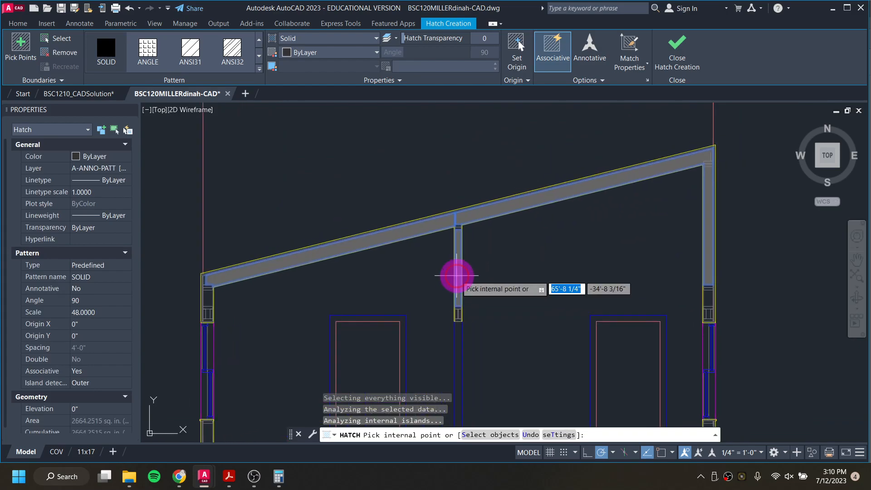
click(708, 293)
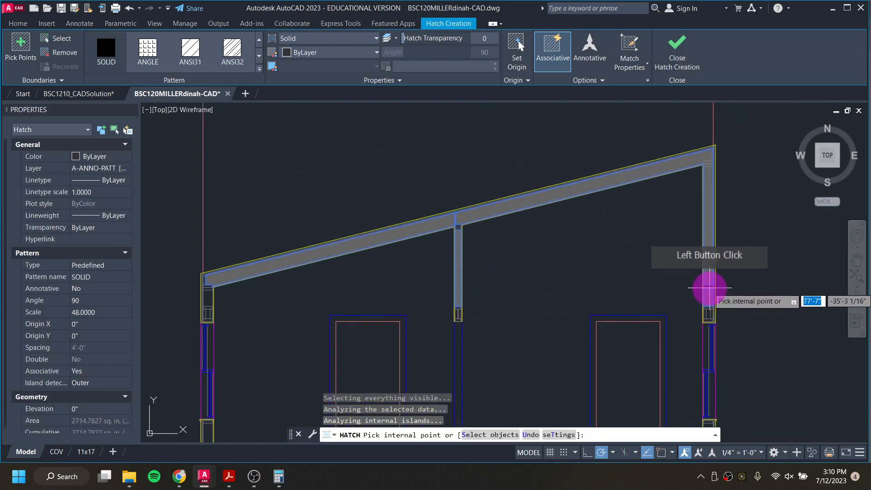
scroll(709, 287, up, 8)
click(713, 302)
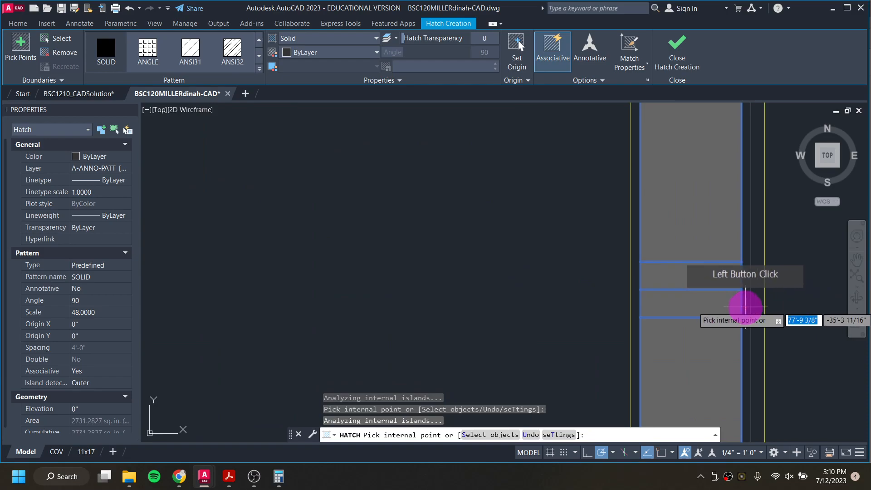
click(745, 307)
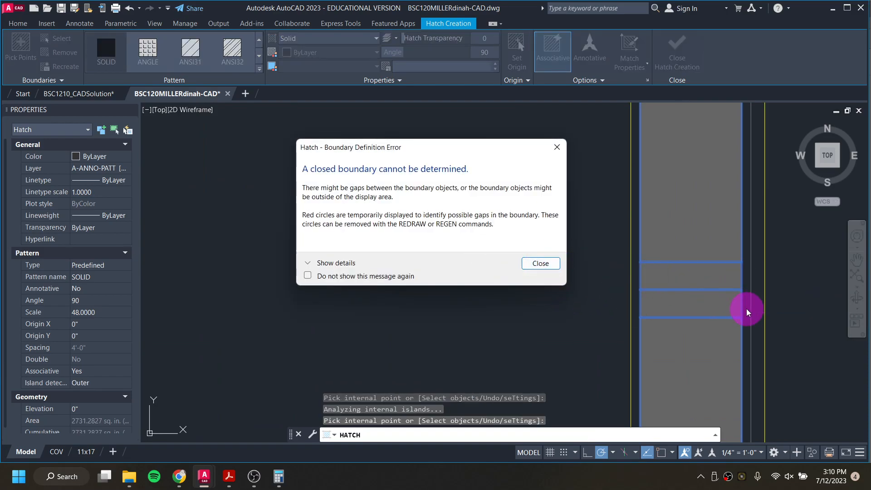
click(537, 263)
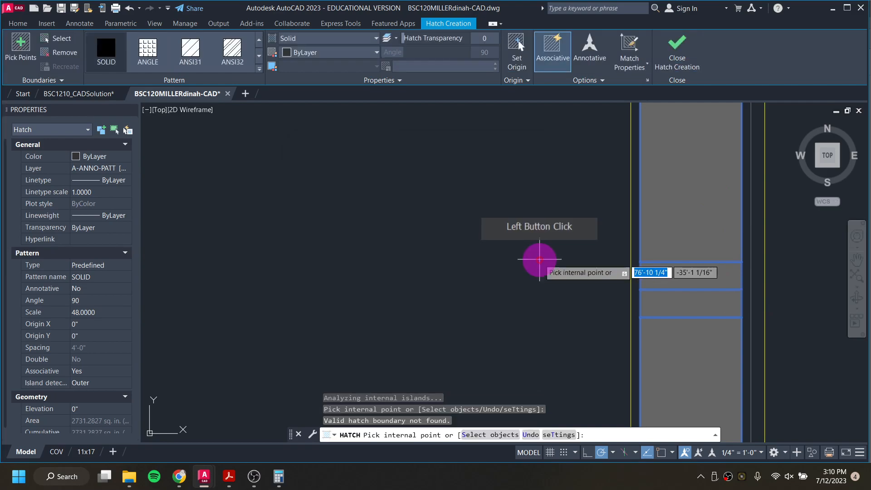
scroll(570, 296, down, 10)
key(Escape)
key(Escape)
scroll(439, 284, down, 1)
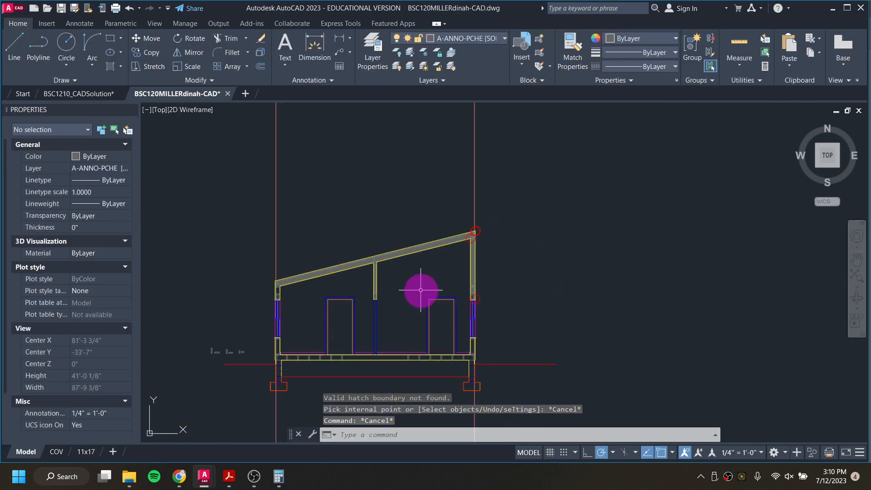
Step: Regenerate the drawing and delete the solid hatch on the roof
middle_drag(420, 289, 455, 266)
scroll(458, 267, up, 1)
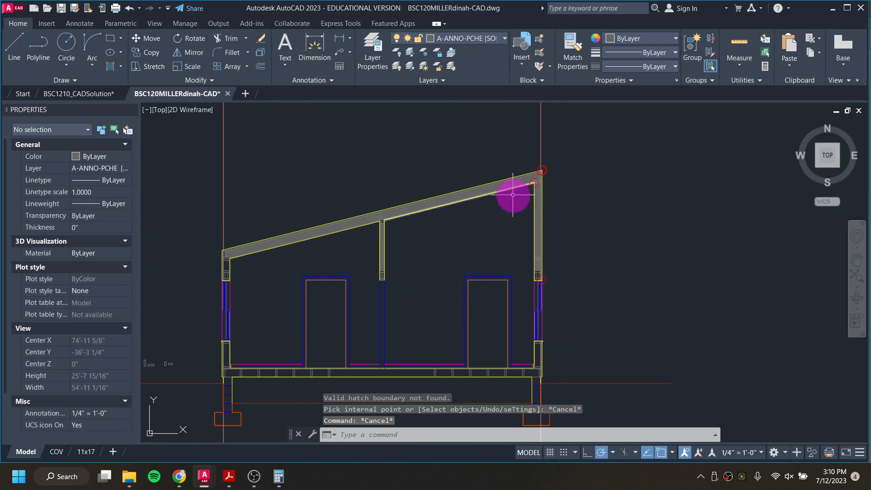
text(regen)
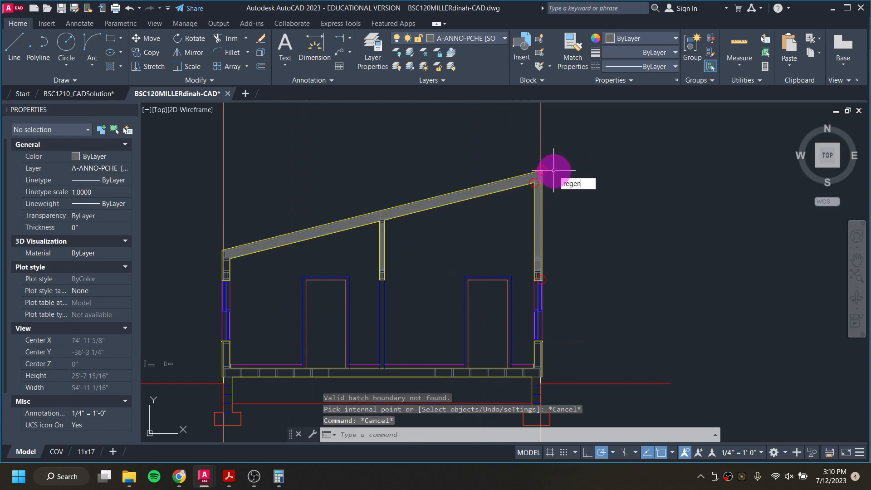
key(Return)
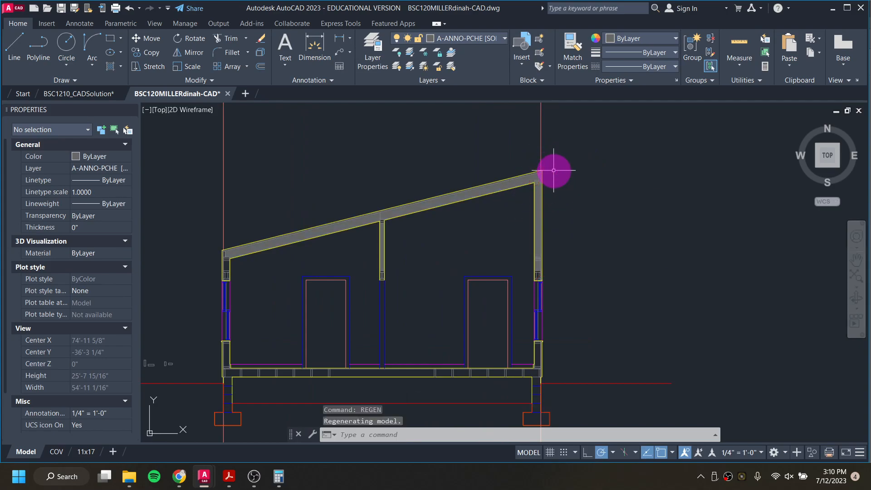
click(440, 202)
click(439, 200)
key(Delete)
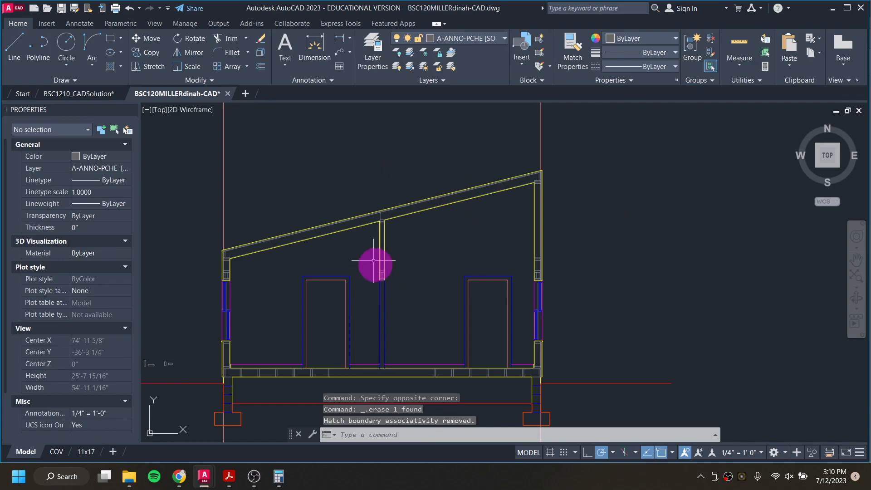
Step: Turn off the A-LINE-0006 [DETAIL] layer
click(496, 38)
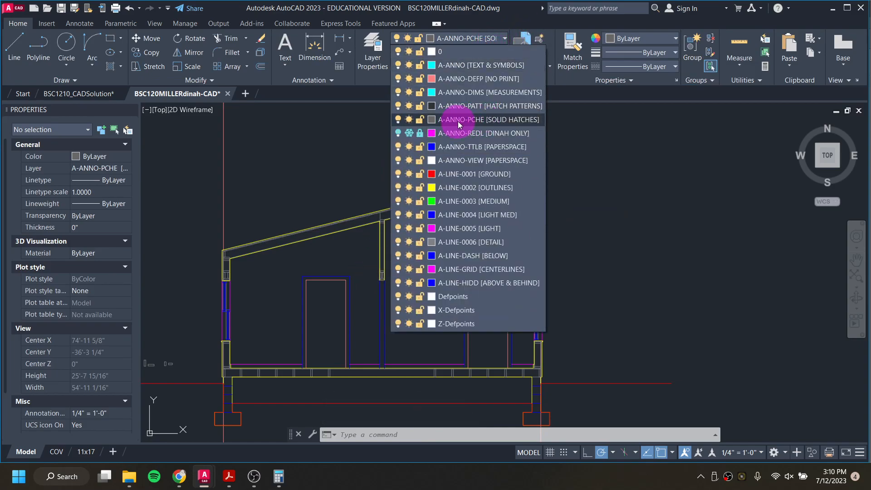
click(485, 119)
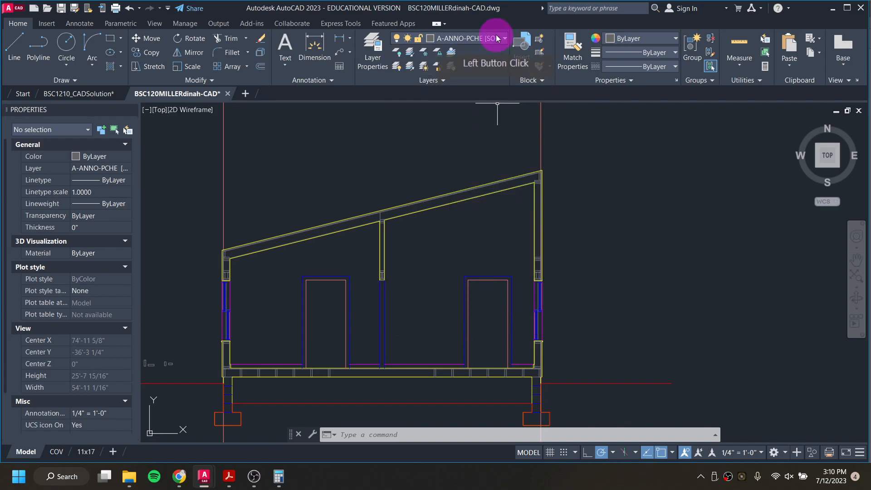
click(495, 38)
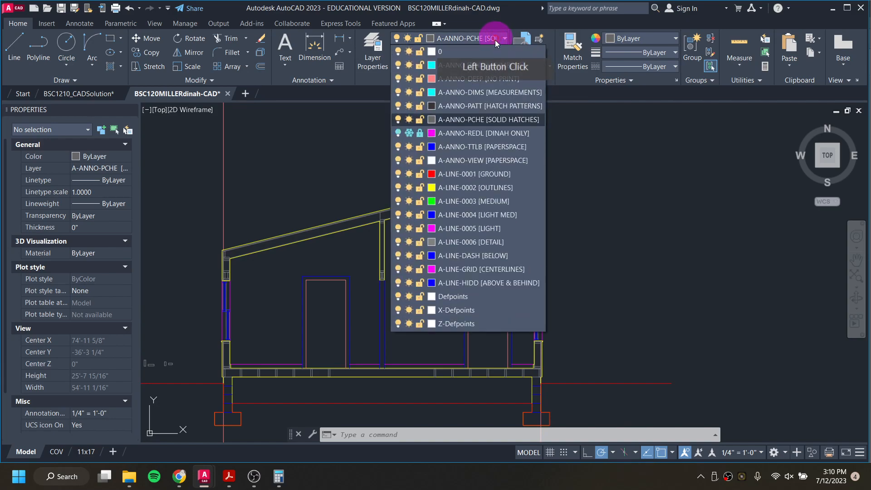
click(396, 244)
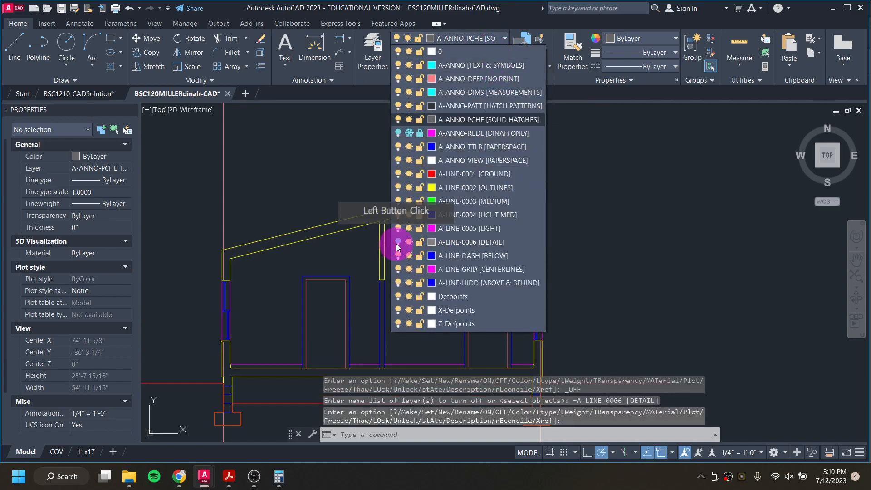
click(311, 177)
Step: Zoom in to inspect the framing outlines at the floor, wall and roof corners
scroll(272, 214, up, 1)
scroll(206, 334, up, 1)
scroll(229, 335, up, 2)
middle_drag(229, 336, 220, 295)
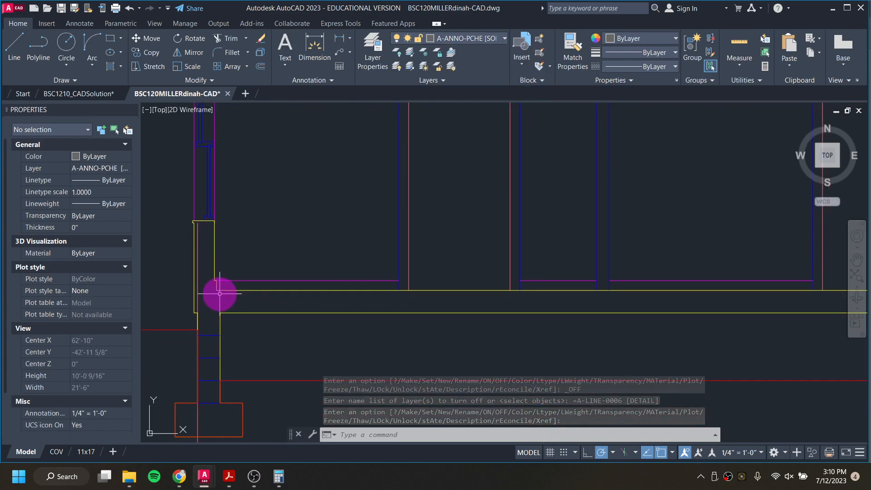
scroll(204, 246, down, 2)
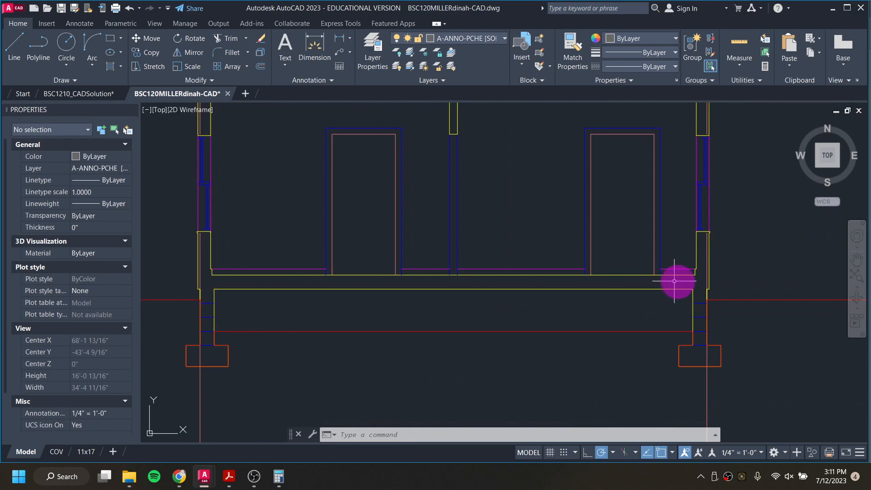
scroll(182, 231, up, 5)
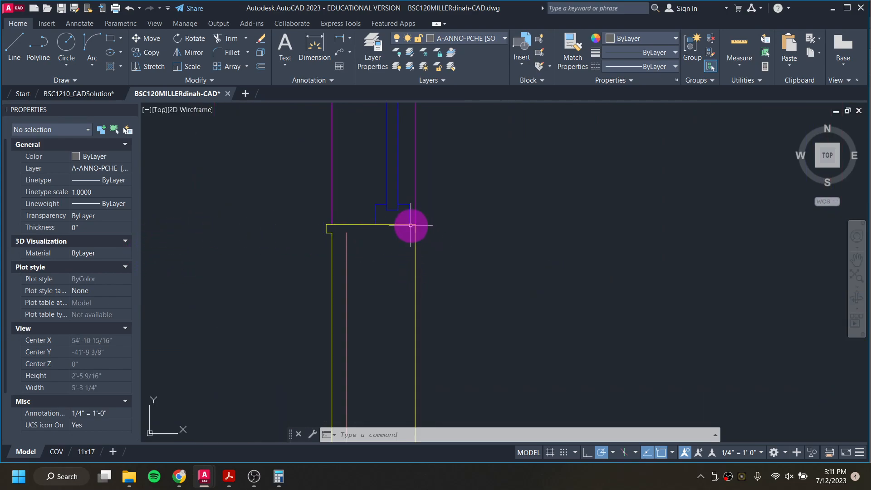
scroll(358, 249, down, 3)
scroll(356, 149, up, 3)
scroll(375, 321, down, 4)
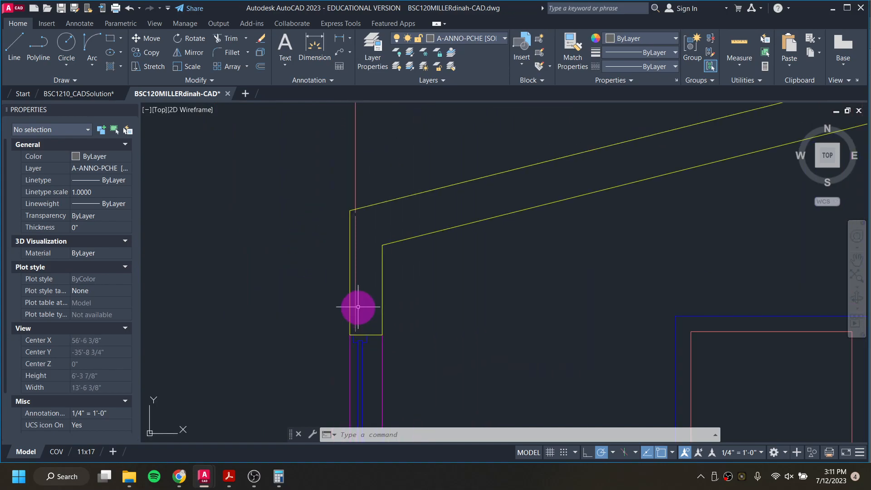
scroll(427, 221, down, 2)
middle_drag(601, 234, 249, 321)
middle_drag(553, 297, 346, 316)
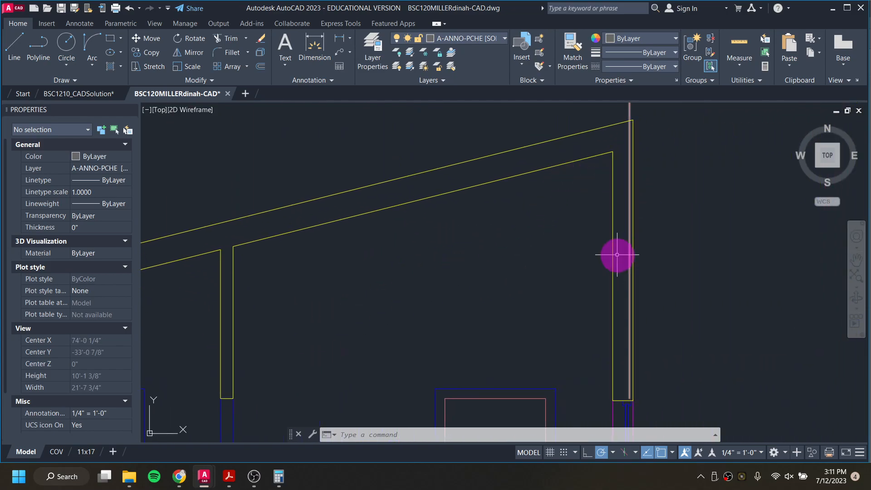
Step: Turn off the A-ANNO-DEFP [NO PRINT] layer
click(490, 40)
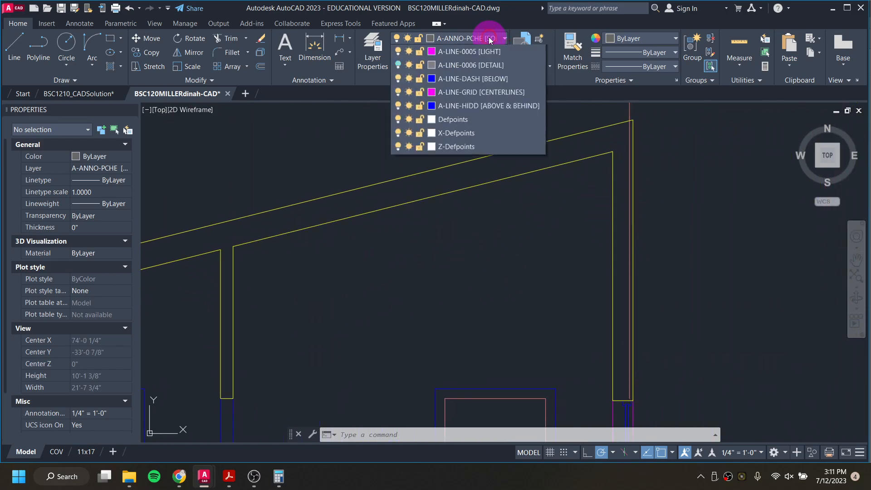
click(397, 79)
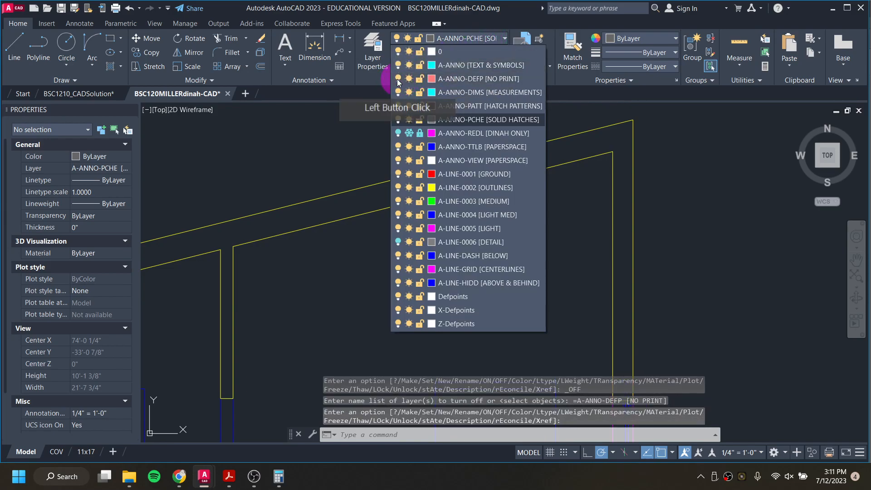
click(632, 329)
Step: Repeat the hatch and fill the roof, walls and floor framing sections with a SOLID hatch
scroll(582, 336, down, 6)
scroll(448, 228, up, 4)
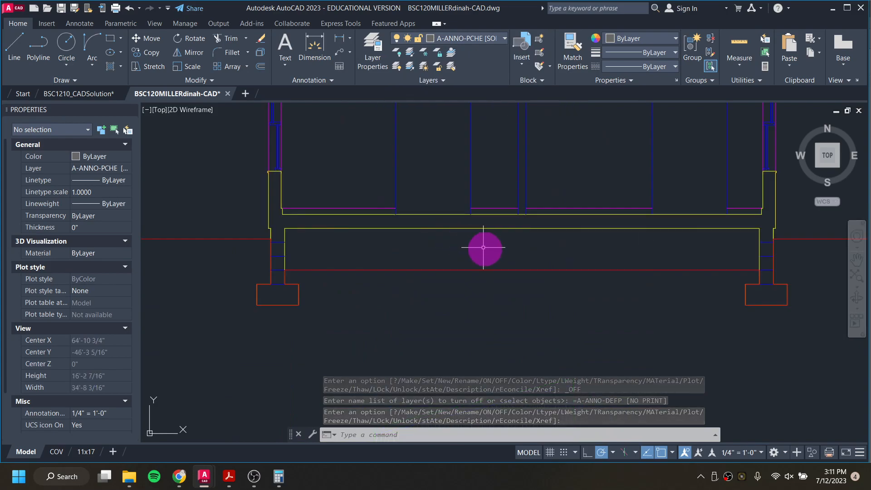
scroll(285, 272, up, 1)
scroll(317, 270, down, 2)
middle_drag(402, 270, 378, 319)
middle_drag(403, 290, 362, 319)
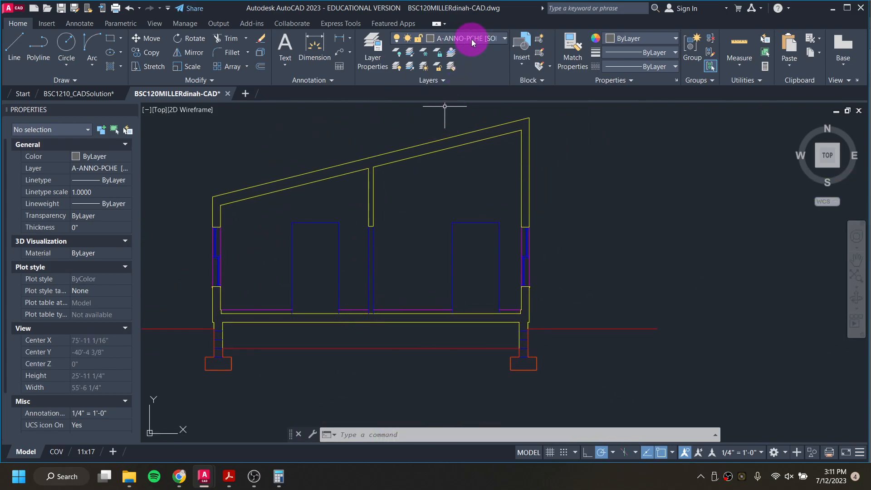
key(Return)
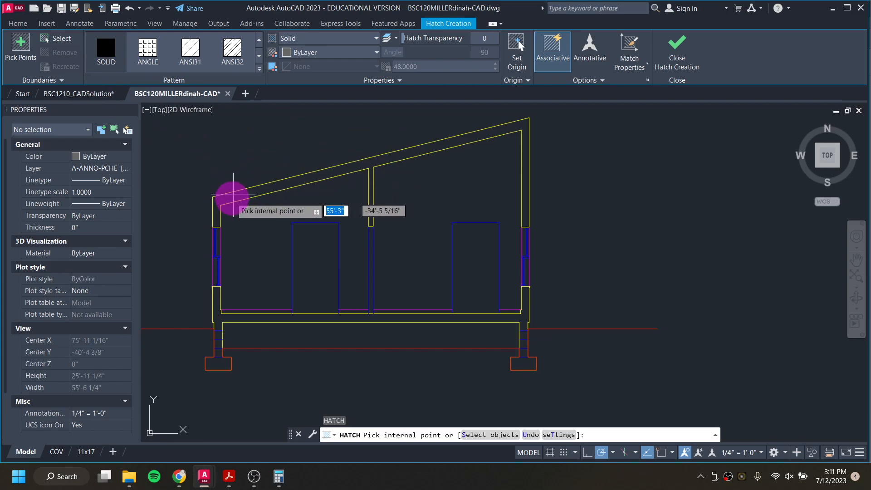
click(216, 198)
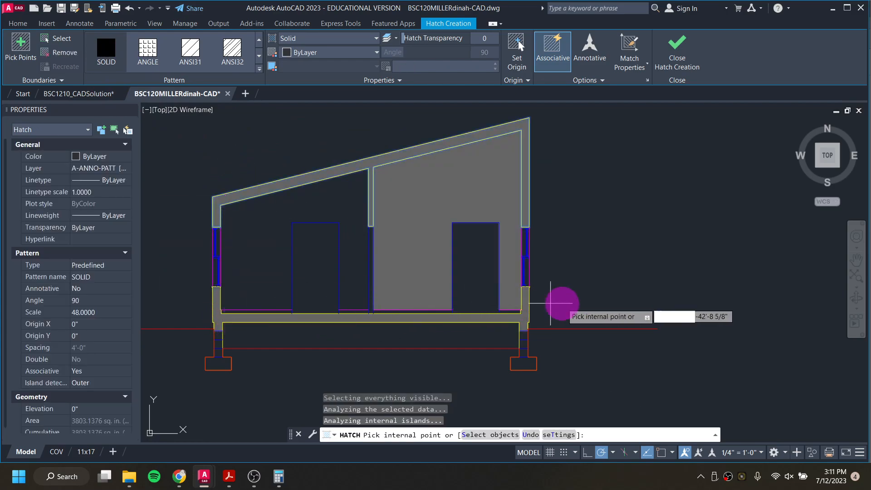
scroll(522, 314, up, 5)
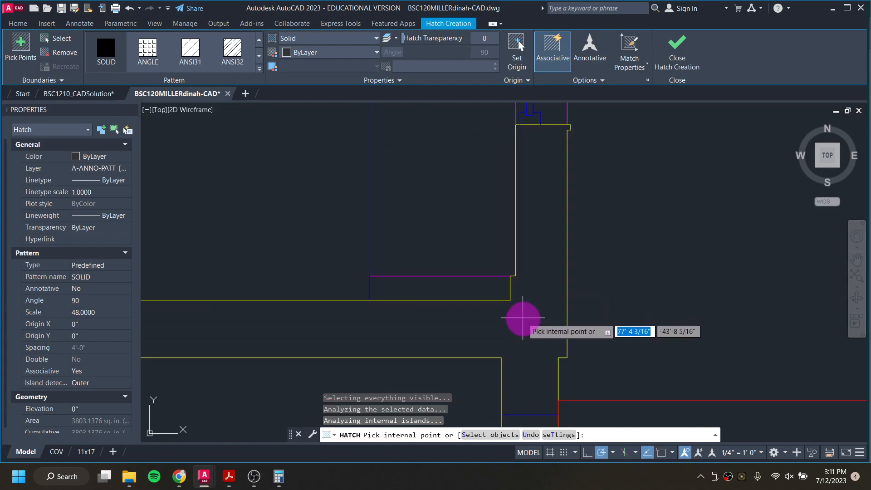
scroll(551, 306, down, 5)
click(544, 322)
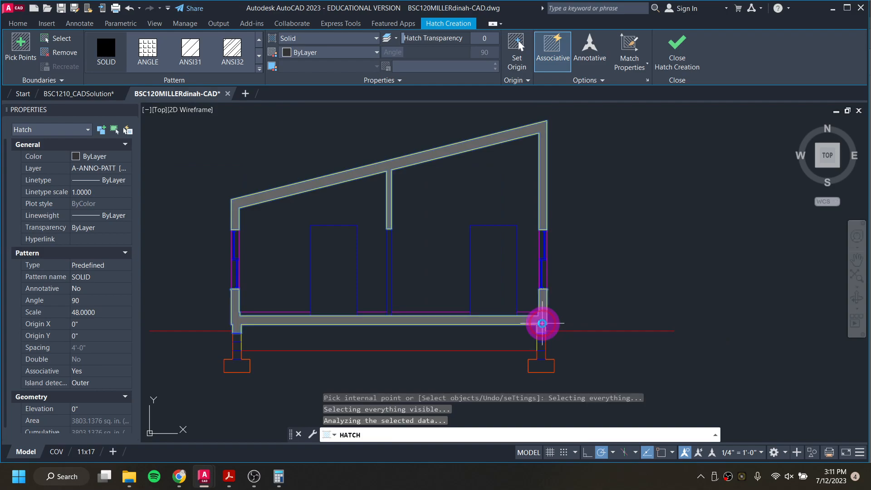
Step: Add SOLID hatch fills to the subfloor, the piers and the footings on both sides
click(317, 301)
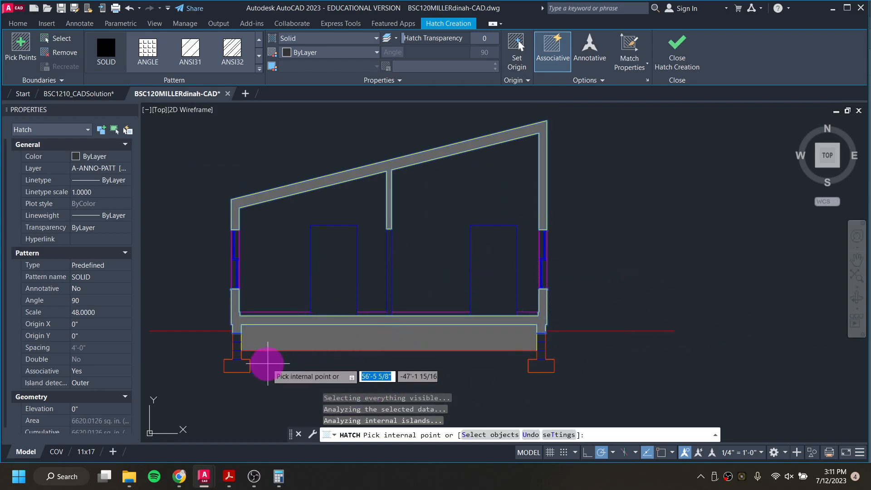
scroll(244, 349, up, 2)
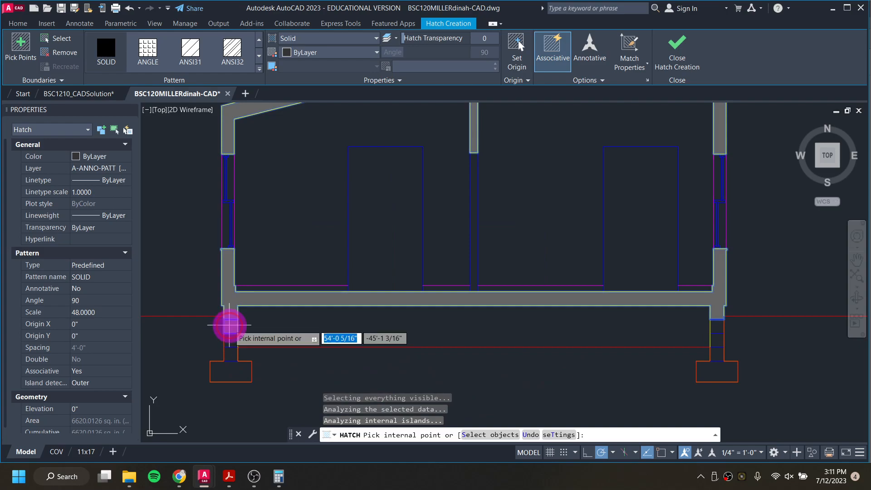
click(229, 333)
click(239, 380)
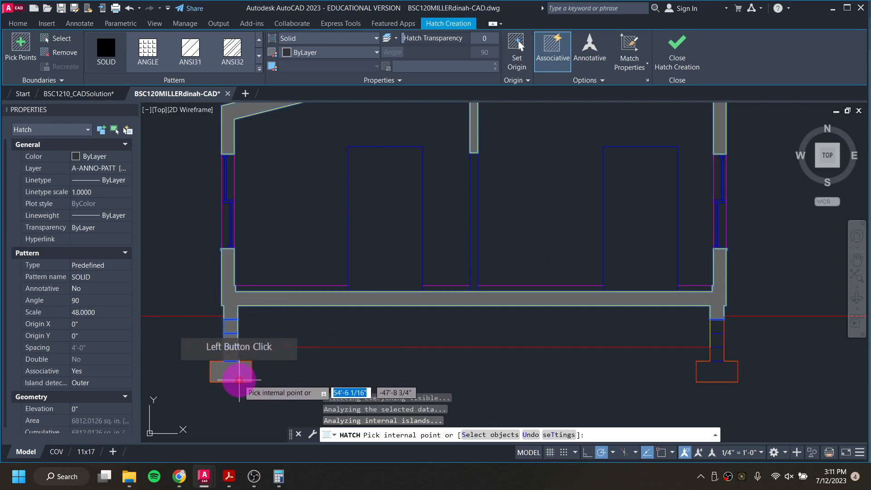
click(720, 360)
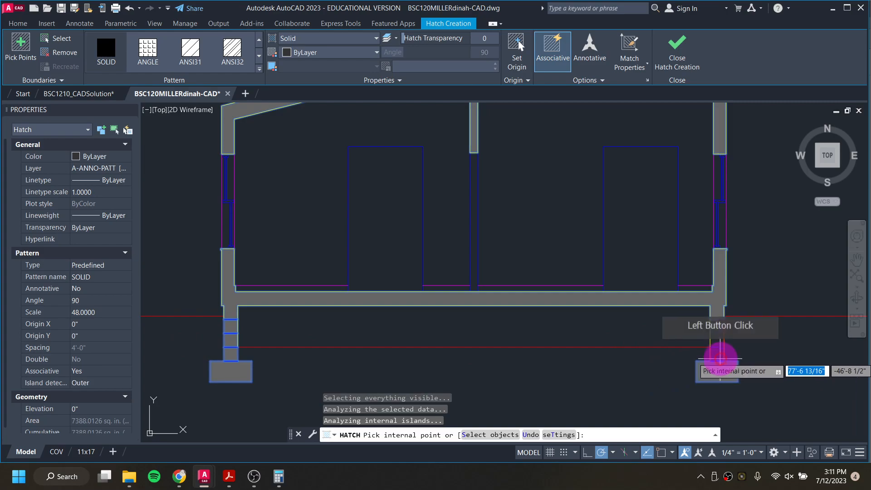
click(718, 324)
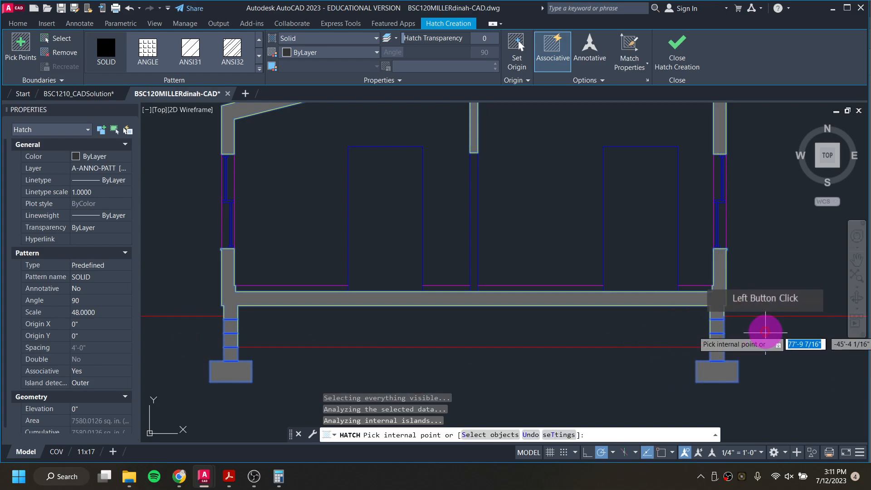
key(Escape)
key(Escape)
key(Escape)
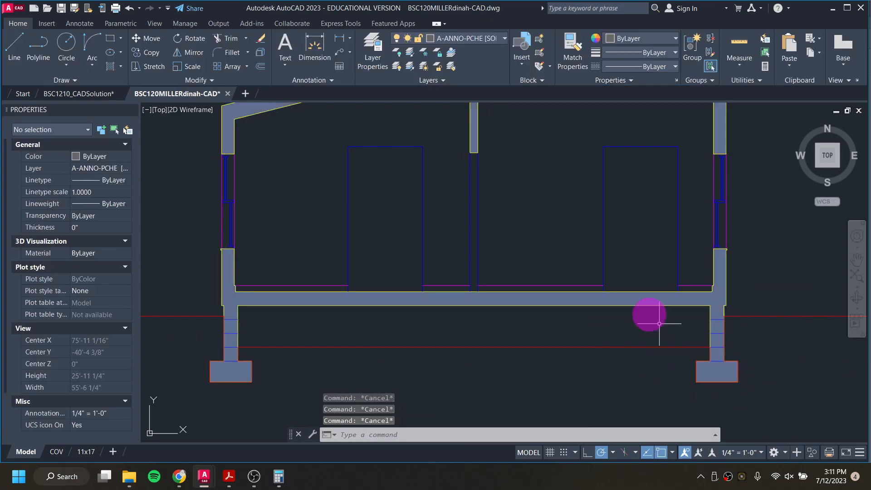
Step: Turn the A-ANNO-DEFP [NO PRINT] and A-LINE-0006 [DETAIL] layers back on
click(483, 38)
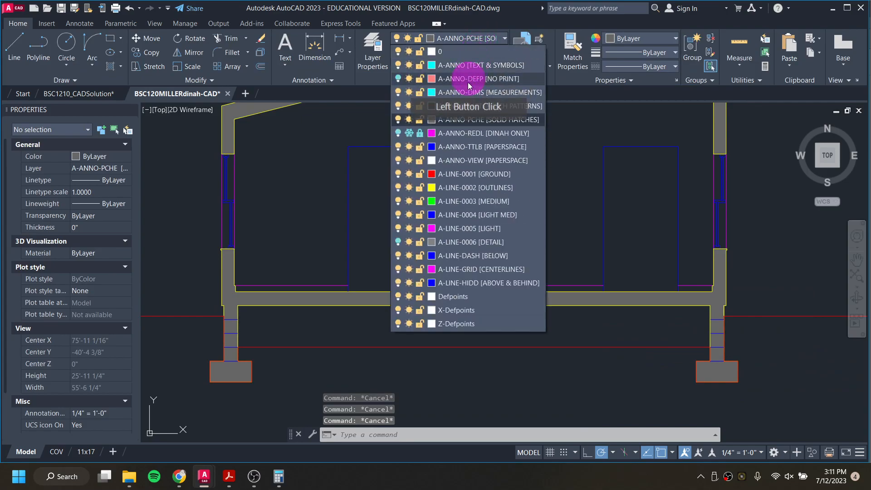
click(399, 79)
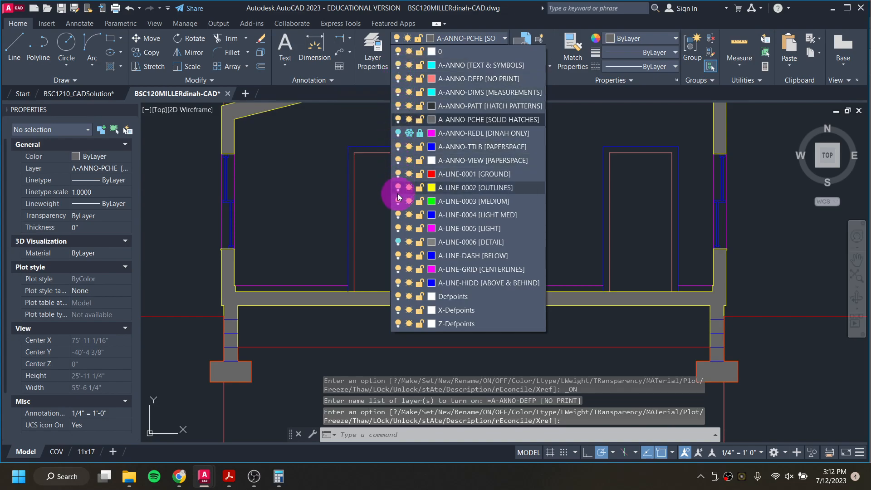
click(398, 242)
click(341, 270)
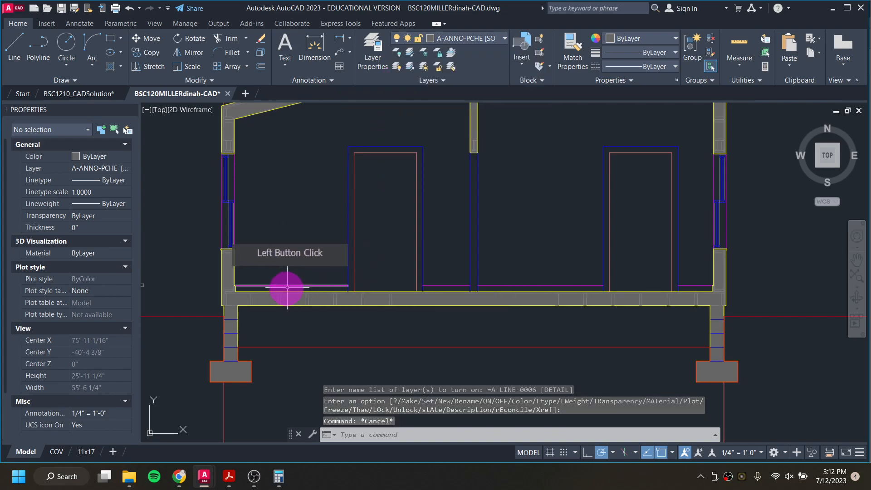
Step: Delete the six small detail polylines lying left of the elevation
scroll(229, 291, up, 5)
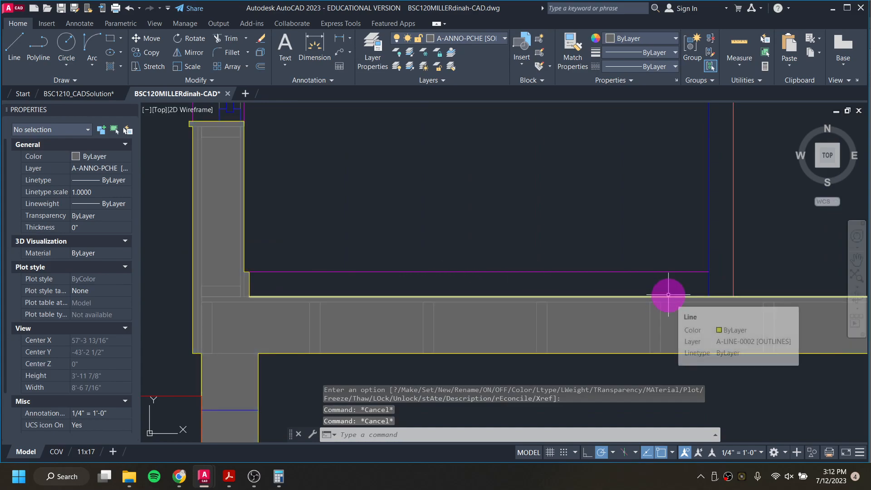
scroll(399, 331, down, 8)
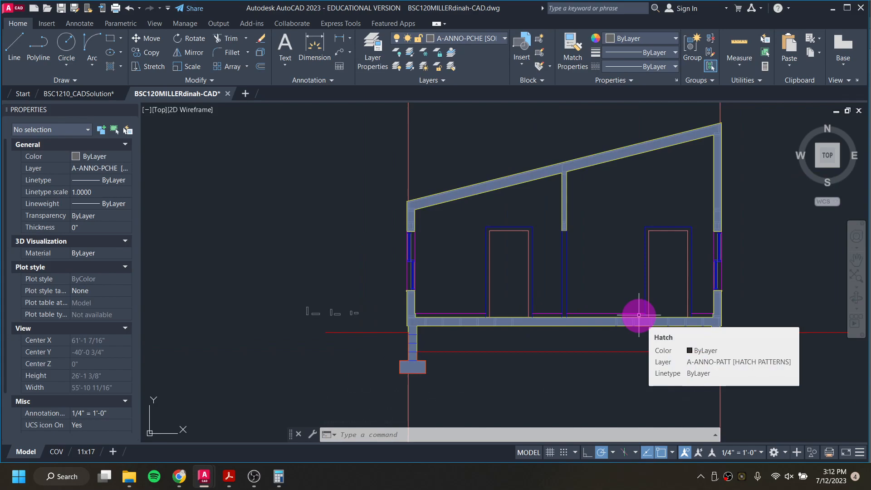
middle_drag(510, 311, 404, 300)
scroll(213, 303, up, 1)
scroll(179, 278, up, 1)
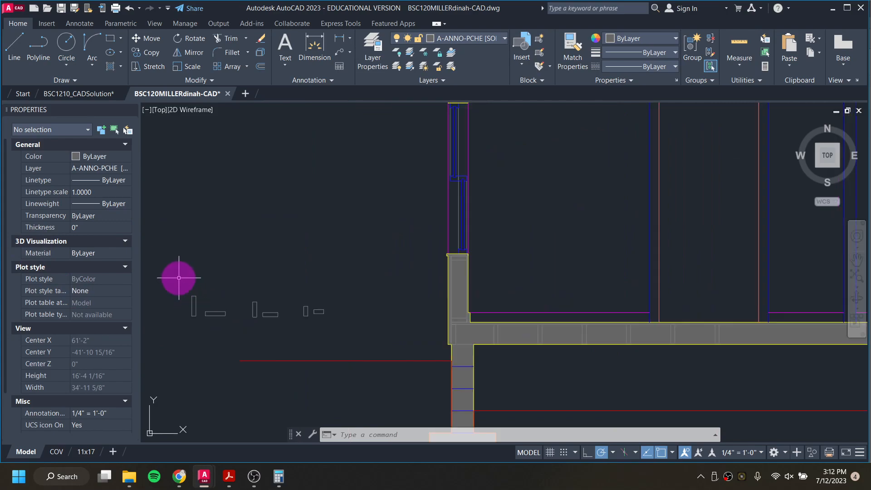
click(180, 278)
click(405, 335)
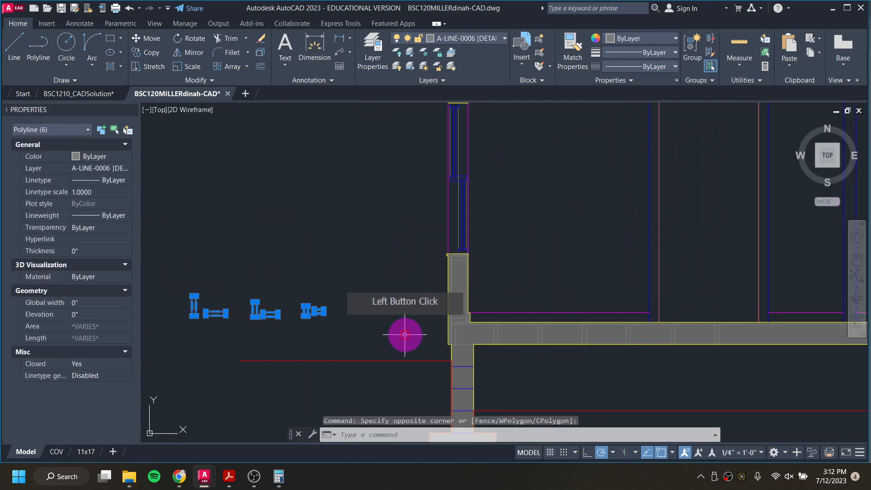
key(Delete)
scroll(406, 334, down, 2)
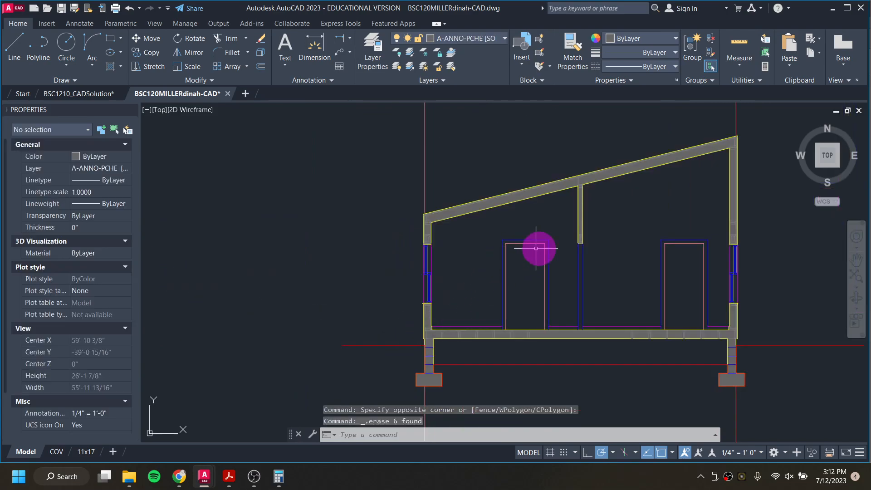
middle_drag(605, 235, 454, 264)
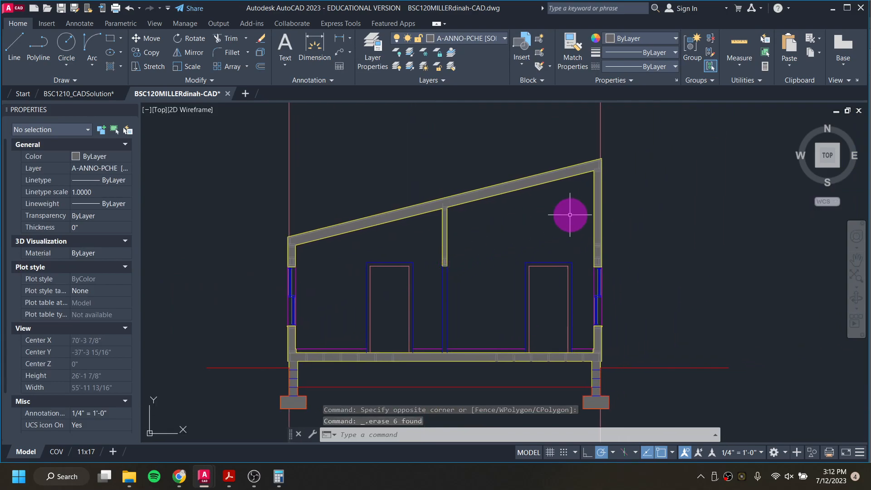